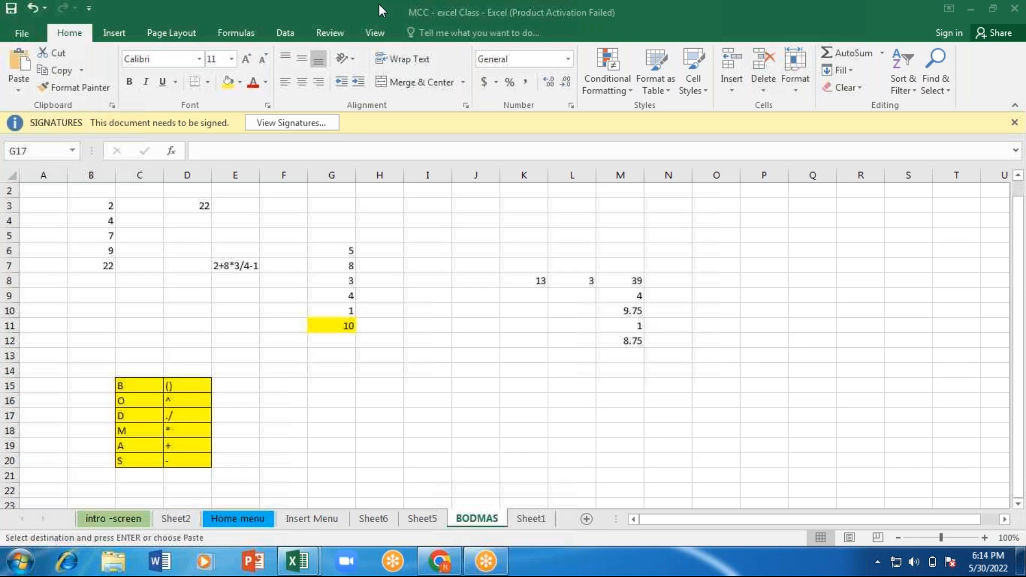
Step: Enter the text "IF condition" in cell I15 of the BODMAS sheet
left_click(408, 370)
left_click(431, 386)
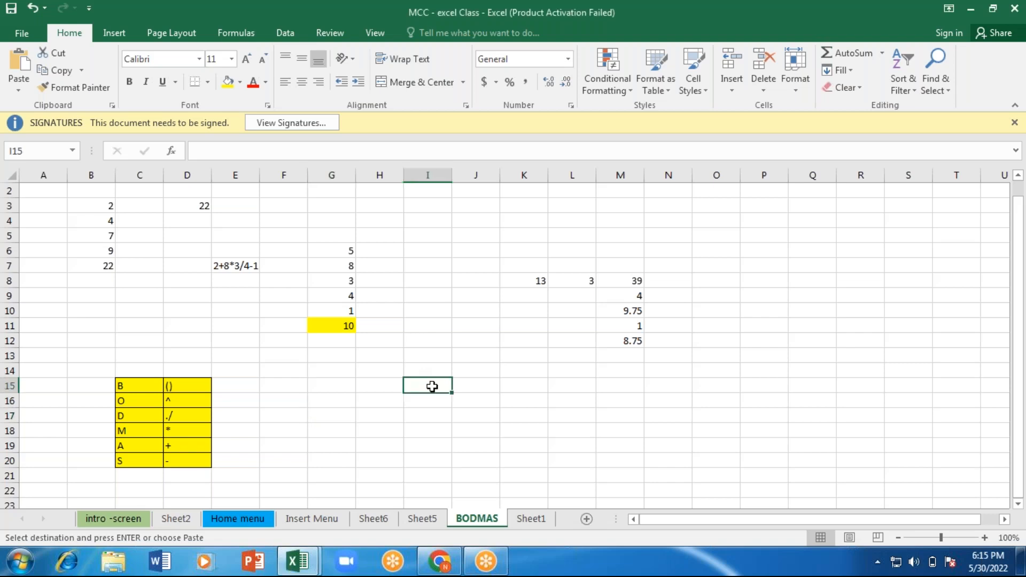
type("IF")
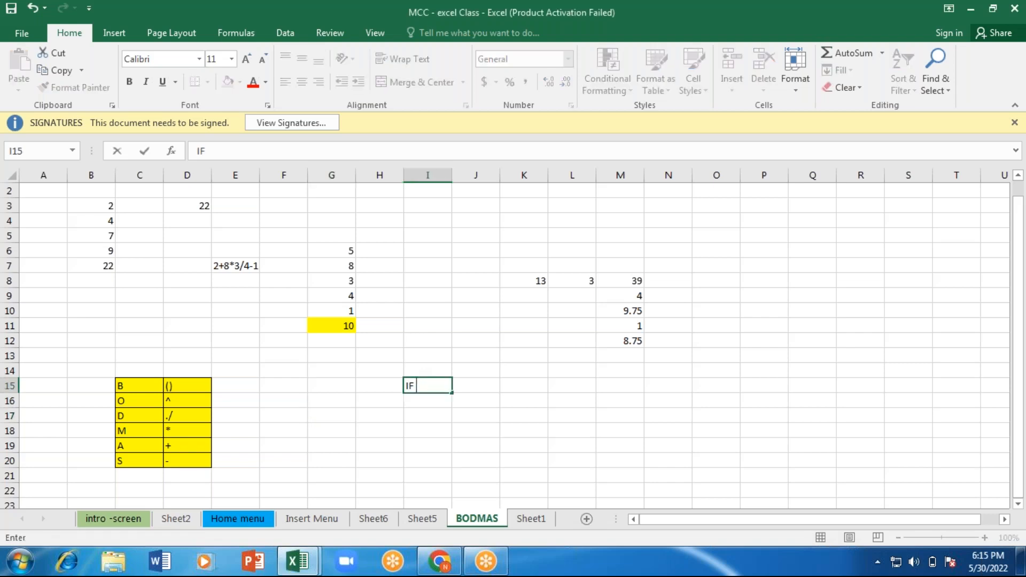
type(" condition")
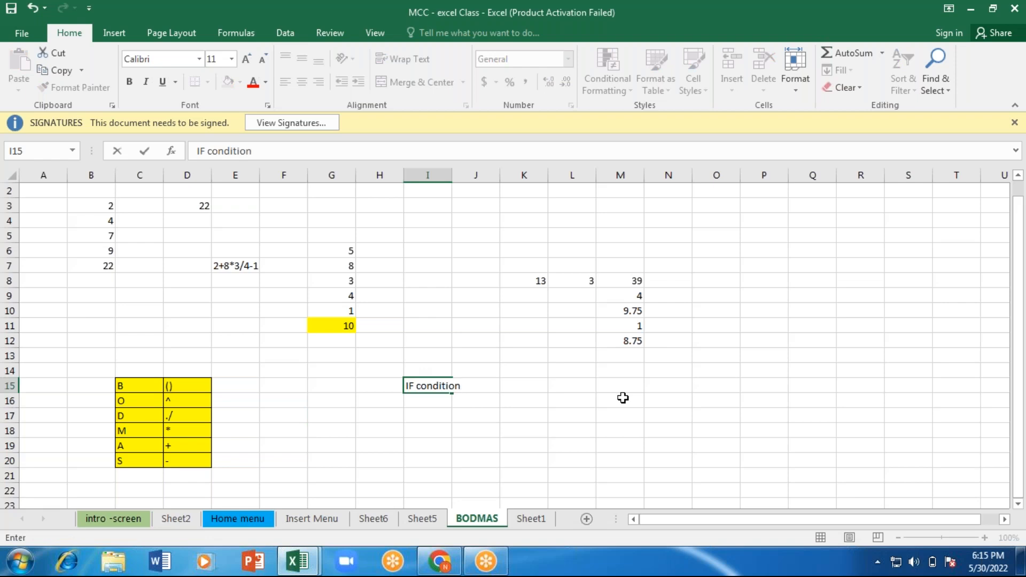
key("ctrl+Return")
key("Return")
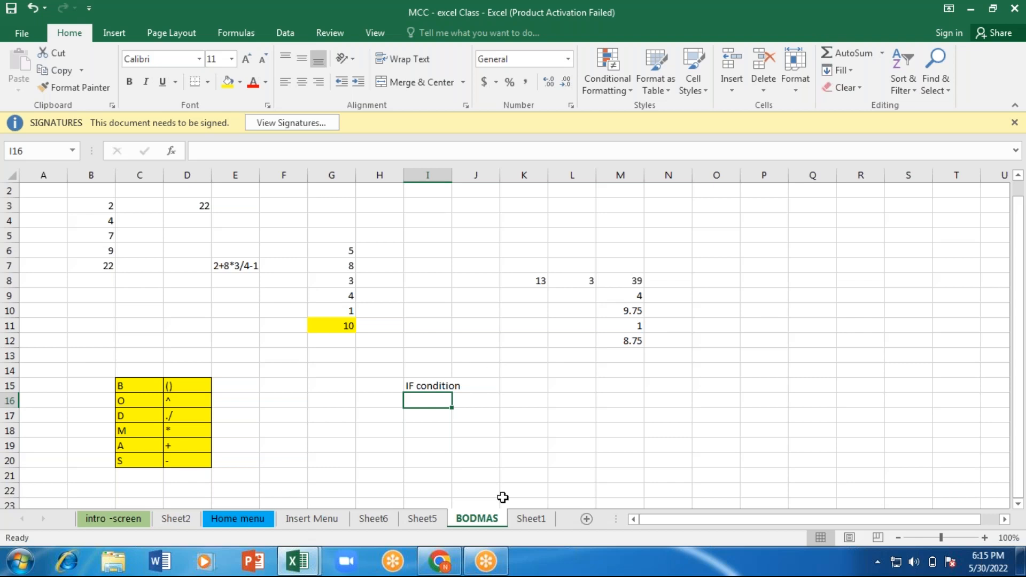
Step: On Sheet1, enter the voting rule "person, 18 or More" in cell F1
left_click(530, 519)
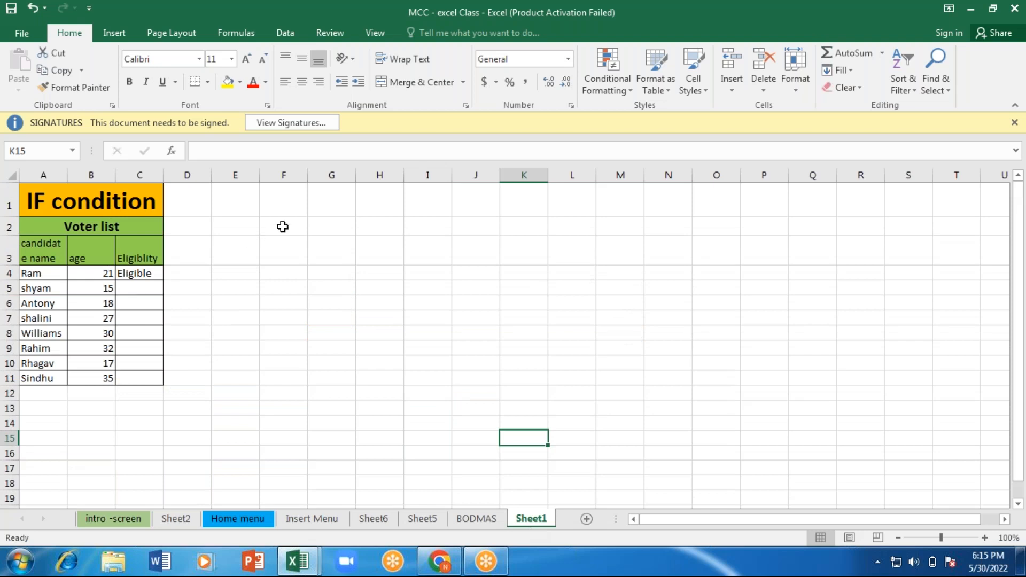
left_click(283, 209)
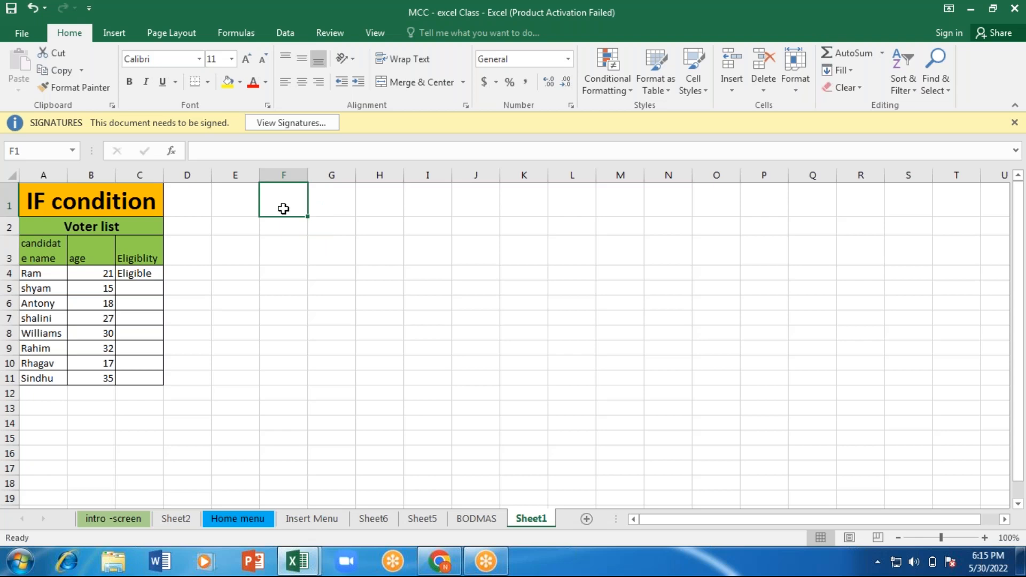
type("person")
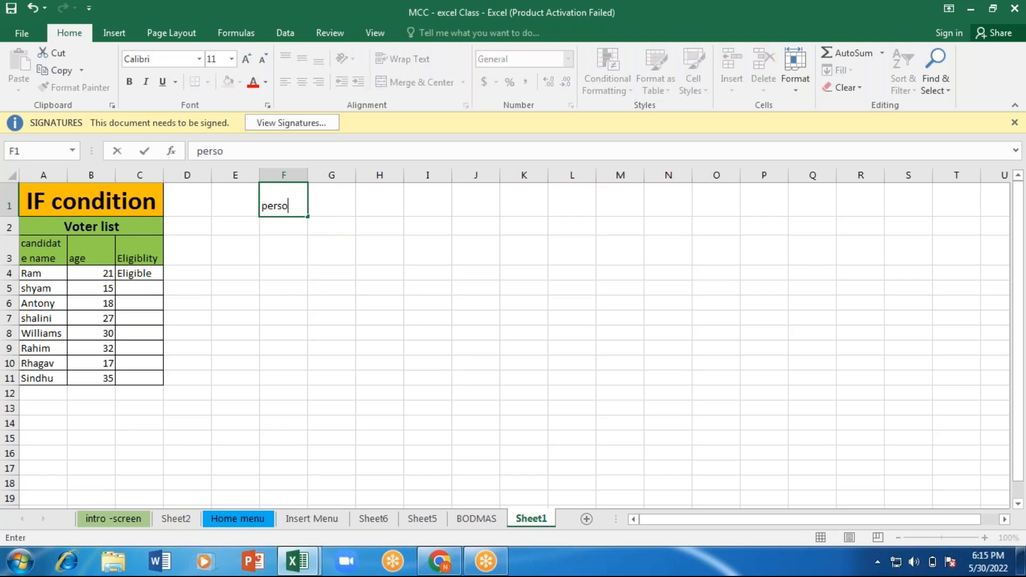
key("BackSpace")
type(", 18 ro")
key("BackSpace")
key("BackSpace")
type("or More")
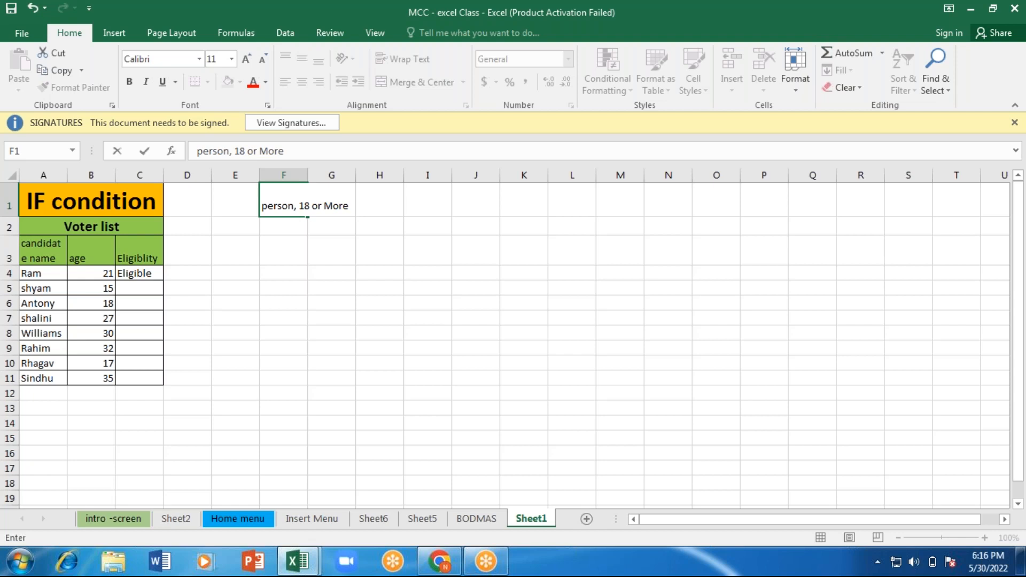
Step: Enter the outcome text "Eligible" in cell I1, in line with the voting rule
key("Right")
key("Right")
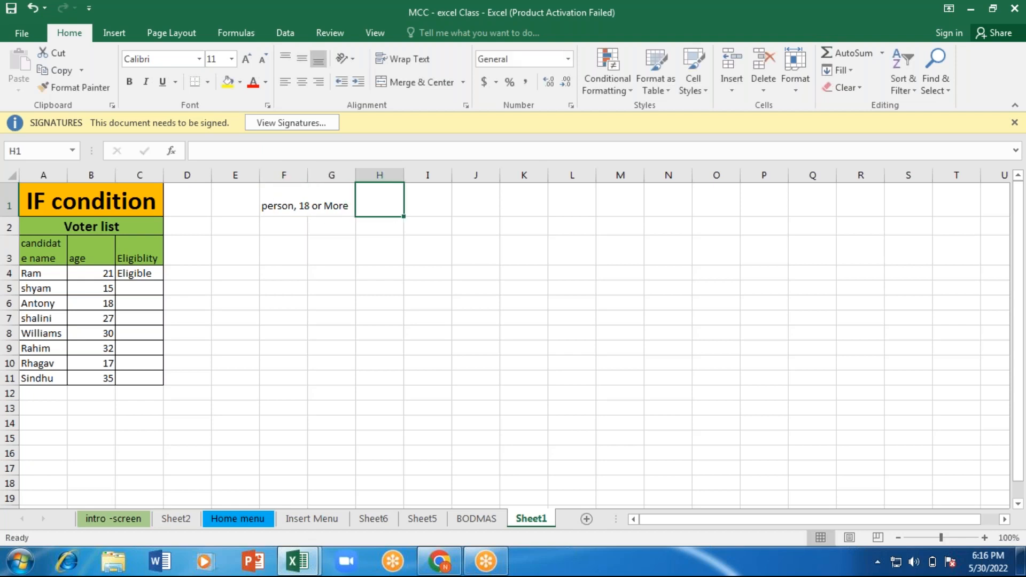
key("Right")
type("E")
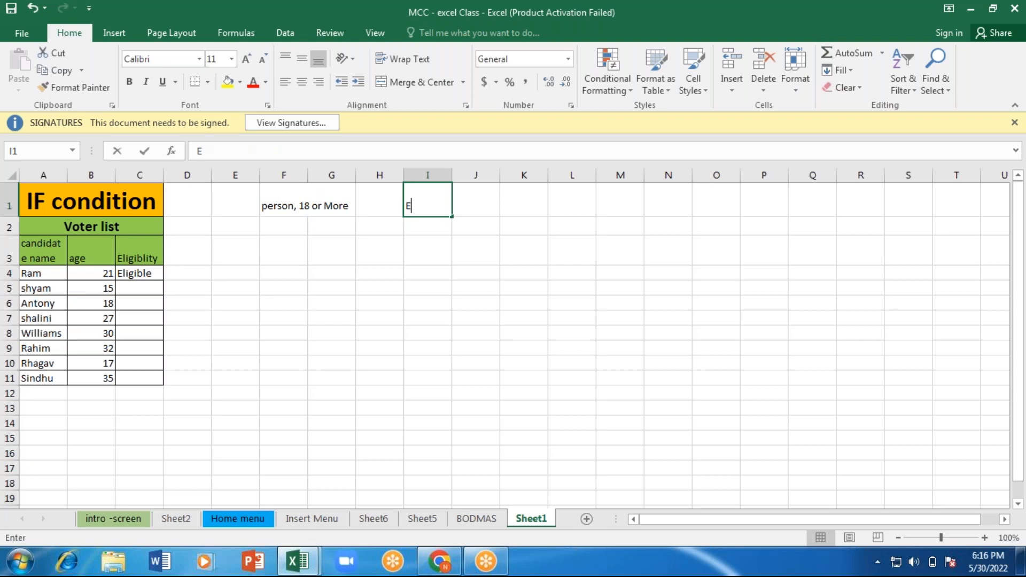
type("li")
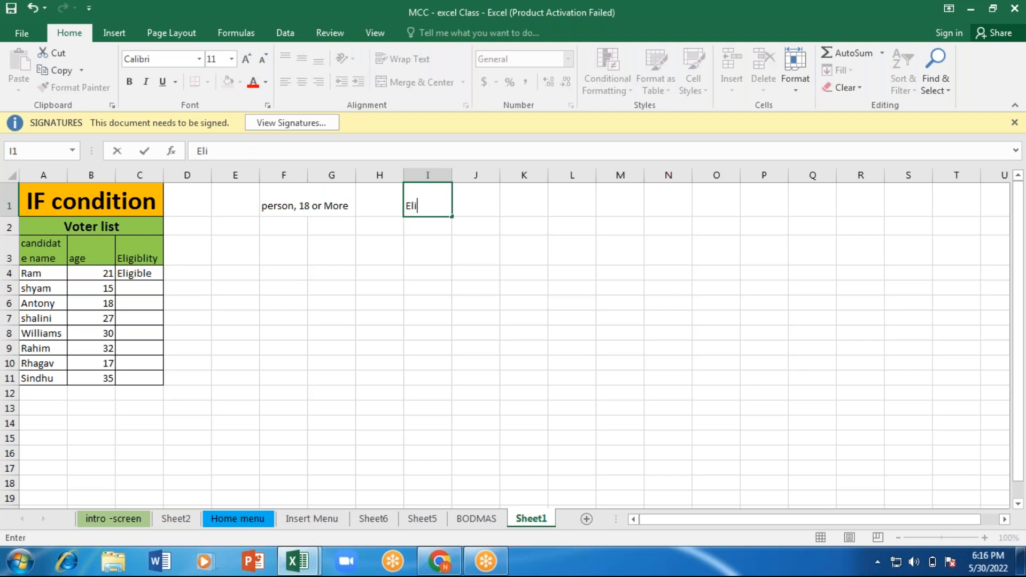
type("gible")
key("Return")
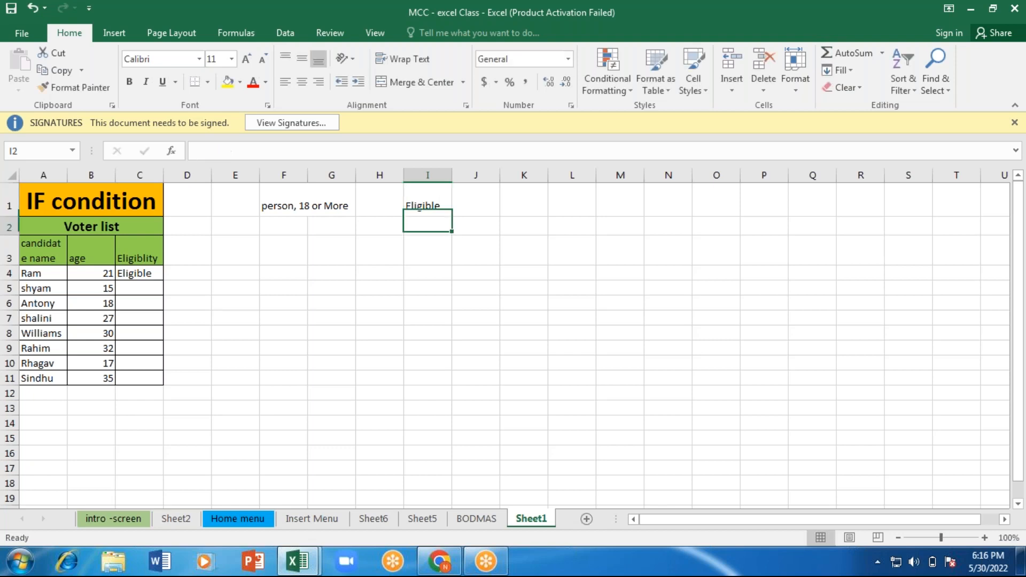
Step: Enter the partial text "Not Eligib" in cell I2, below "Eligible"
type("Not")
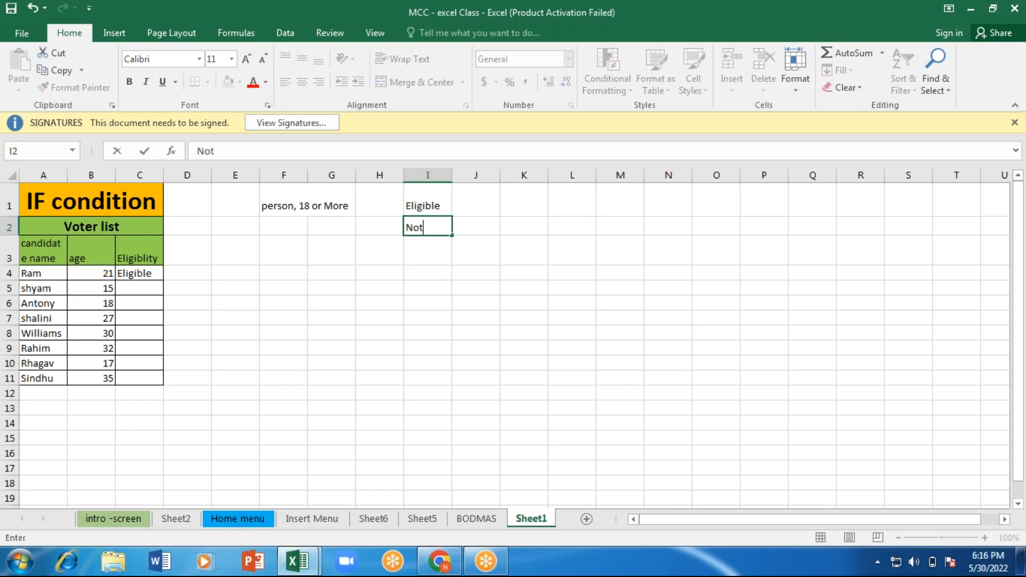
type(" Eligib")
left_click(283, 200)
type("e")
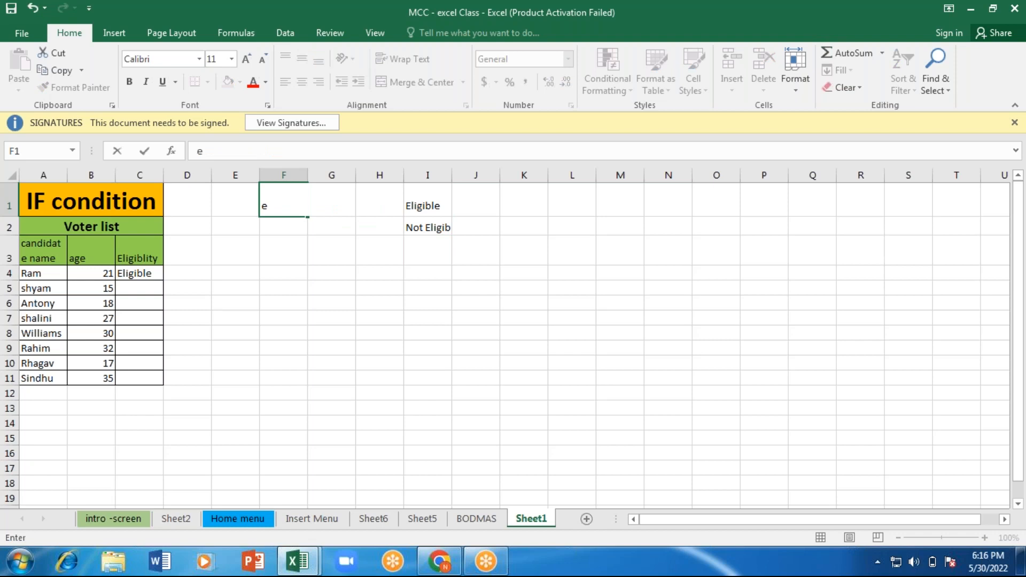
key("ctrl+z")
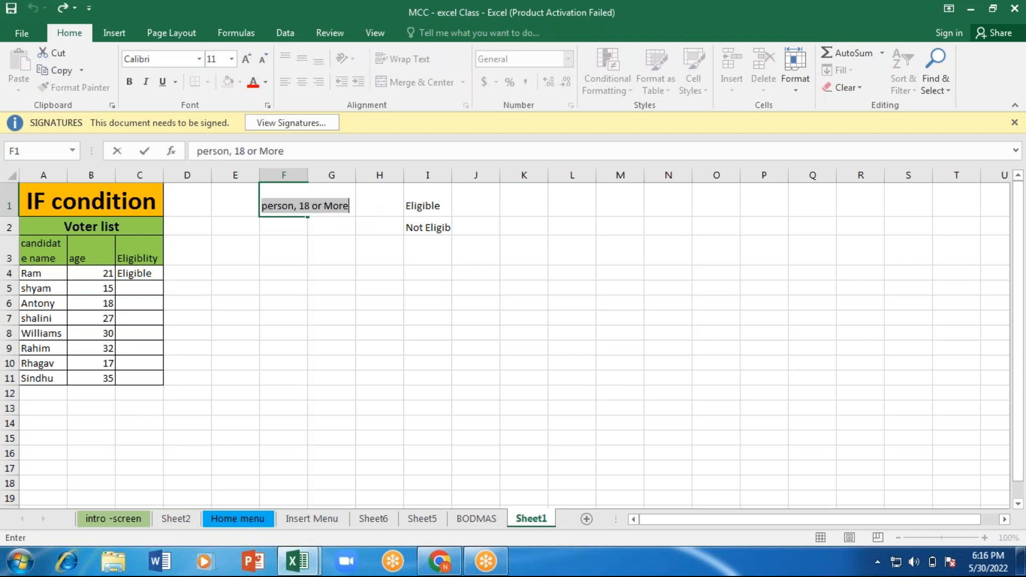
Step: Clear the incomplete text from cell I2
double_click(446, 226)
double_click(446, 226)
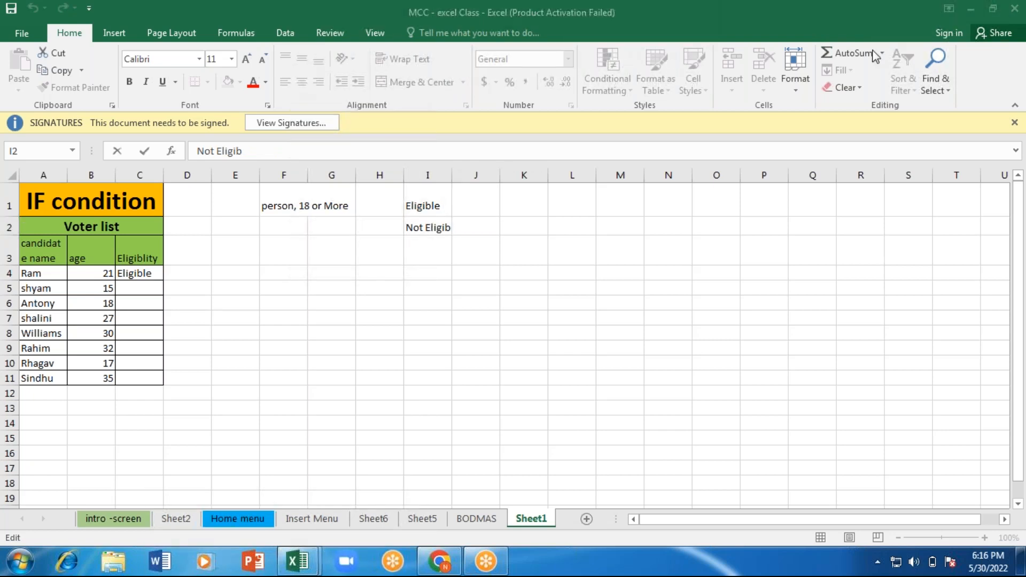
double_click(452, 227)
key("BackSpace")
key("BackSpace")
key("BackSpace")
key("BackSpace")
key("BackSpace")
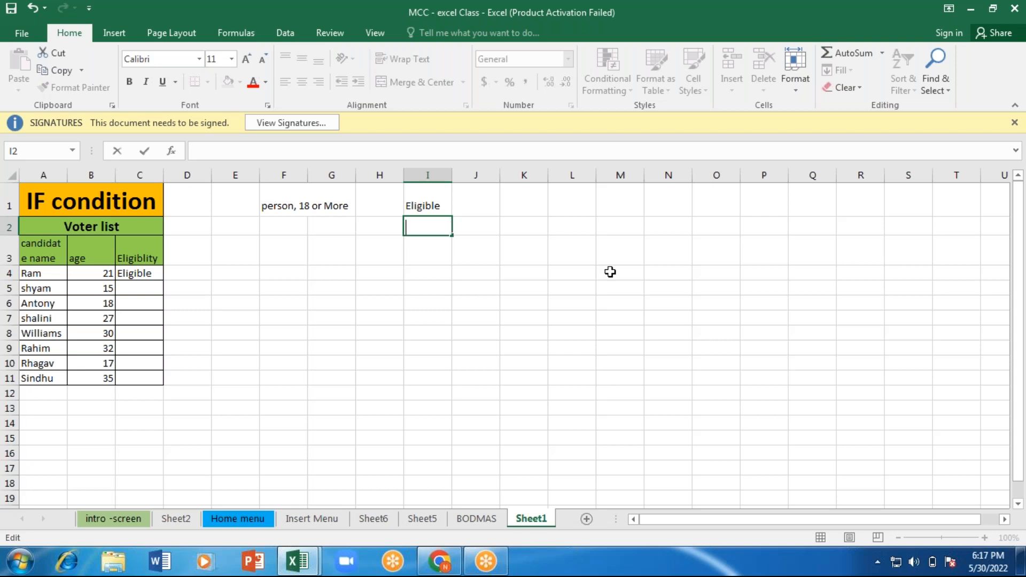
key("Tab")
Step: Enter "LOGICAL" in cell M1 and "IF" in cell N1
left_click(627, 201)
type("LO")
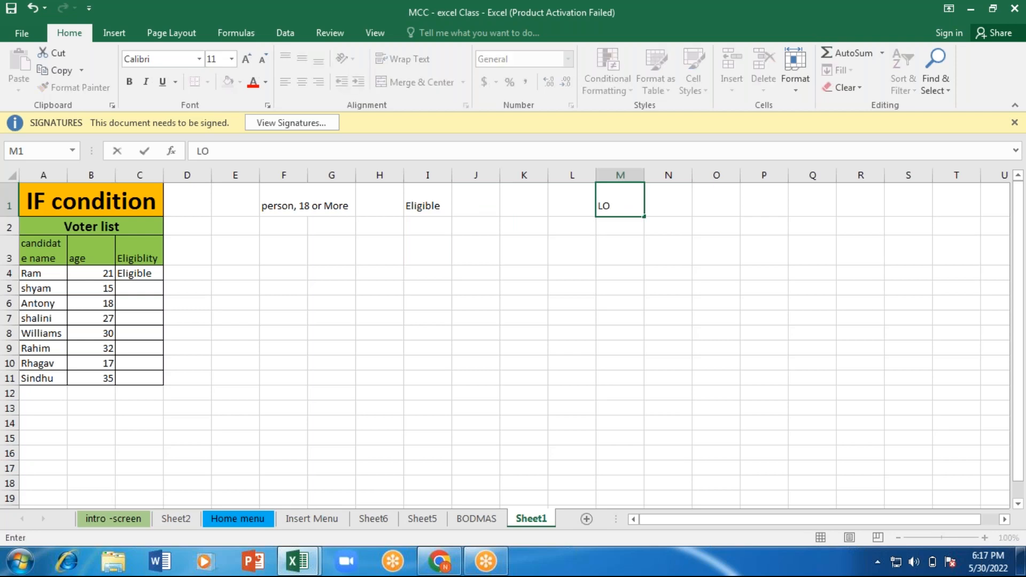
type("GICAL")
key("Tab")
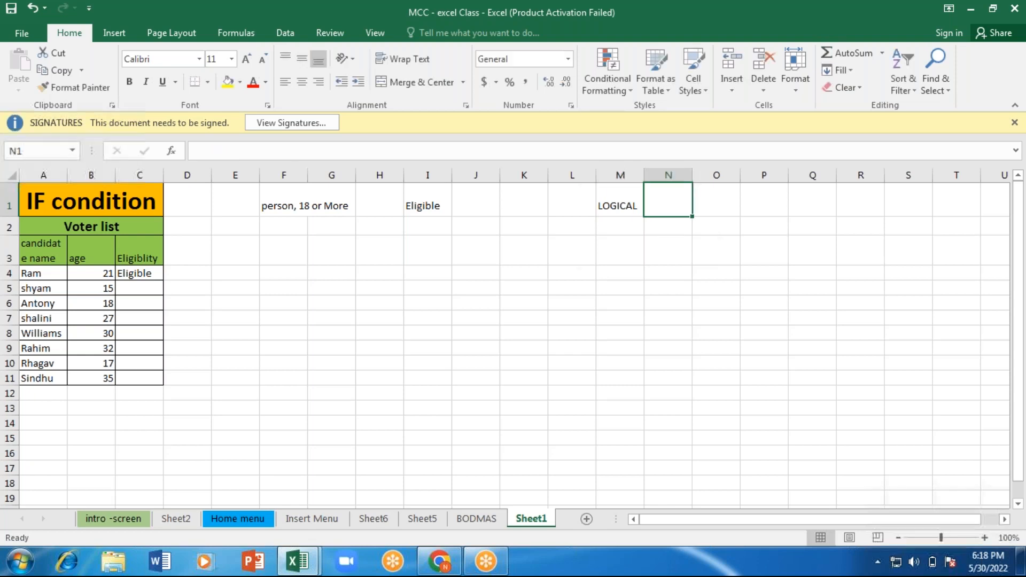
type("IF")
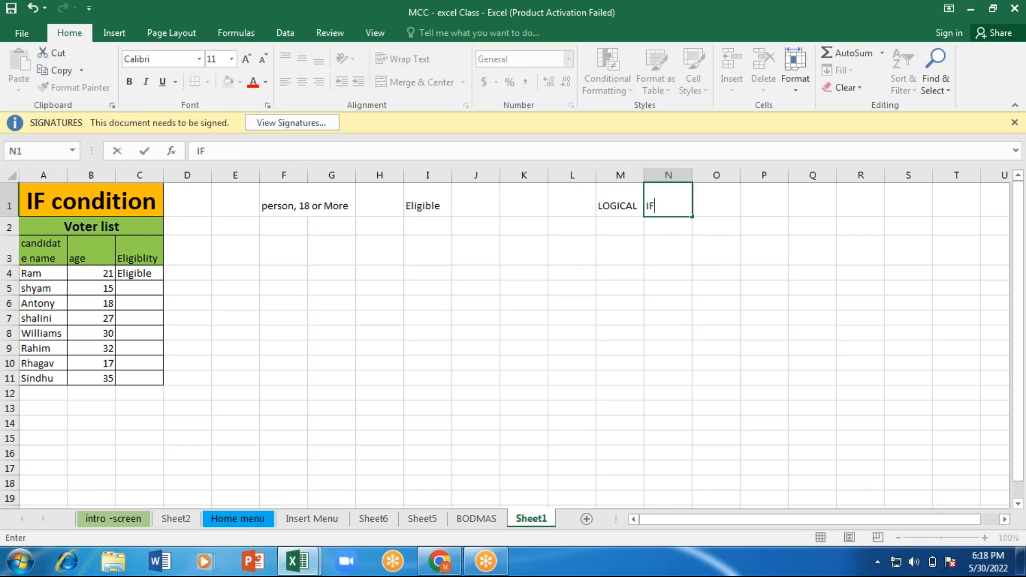
key("ctrl+Return")
key("Down")
Step: Fill cells M1:N1 with yellow and apply all borders to them
left_click_drag(668, 206, 623, 201)
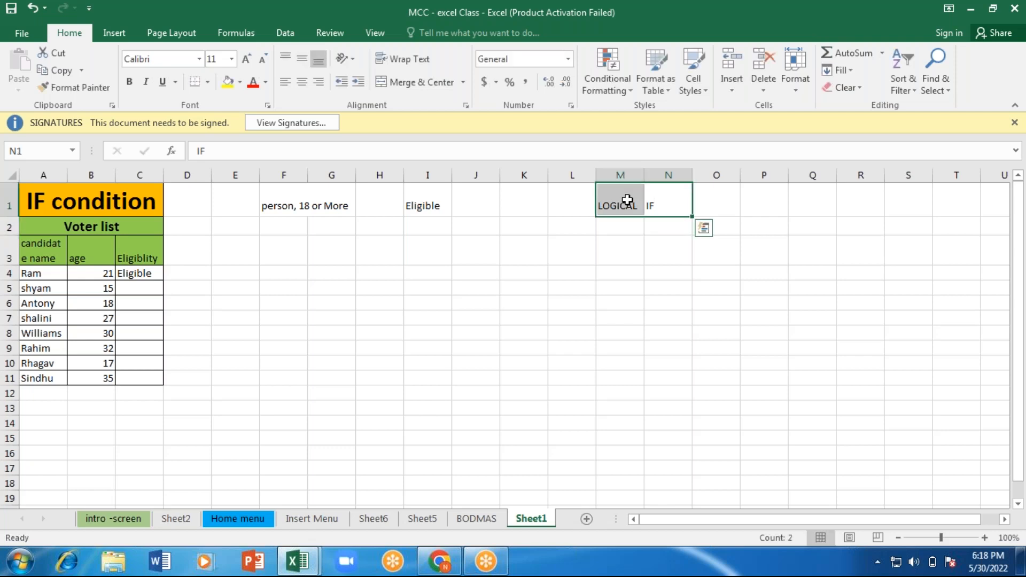
left_click(226, 85)
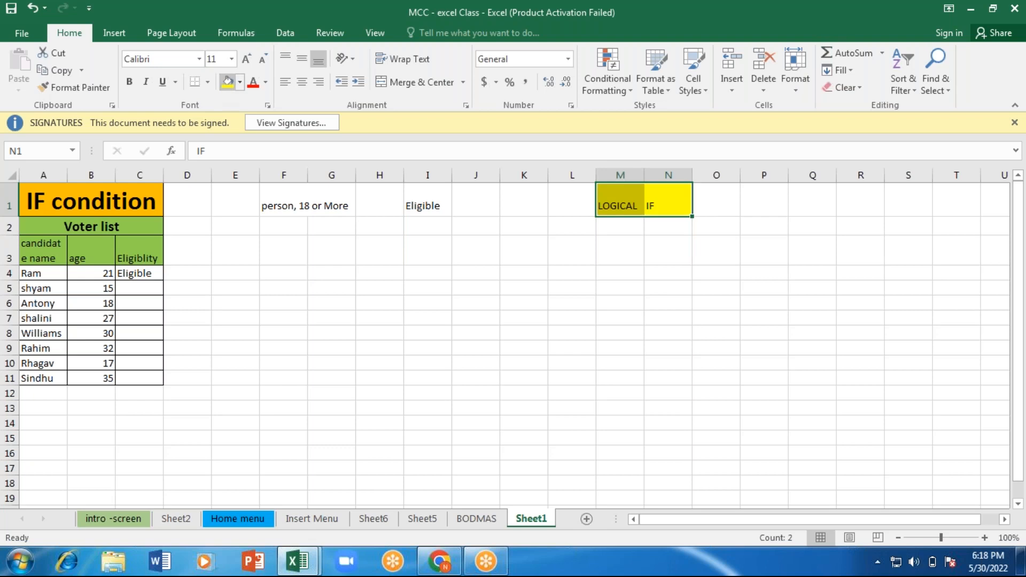
left_click(209, 82)
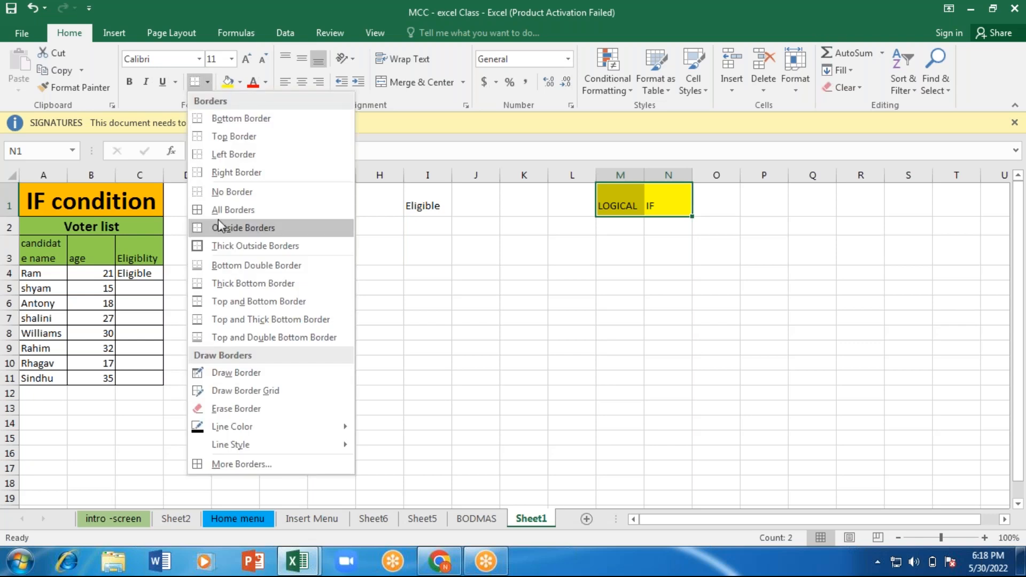
left_click(218, 220)
left_click(726, 20)
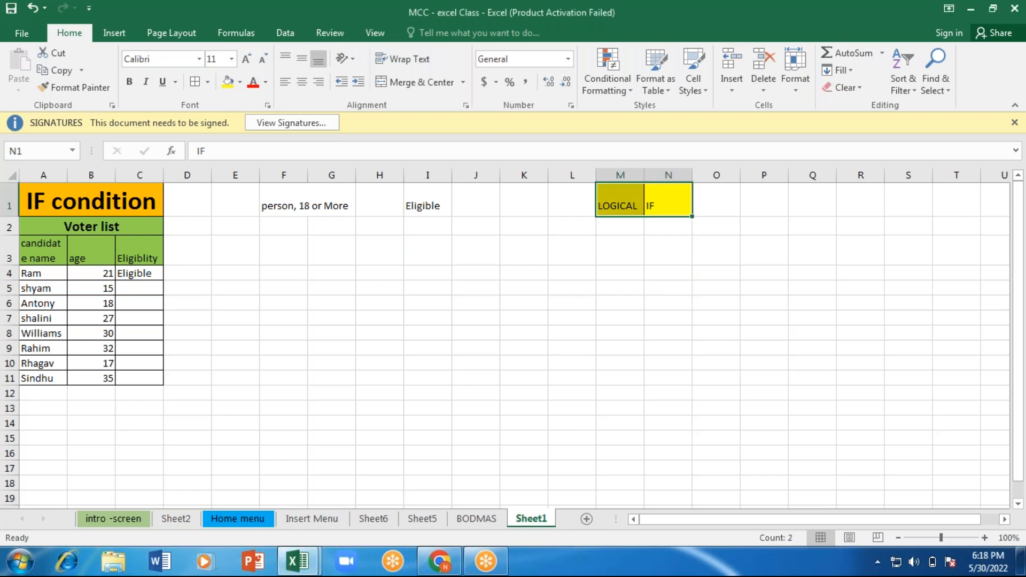
Step: Try wrapping the voting rule text in cells F1:G1, and undo the change
left_click(301, 199)
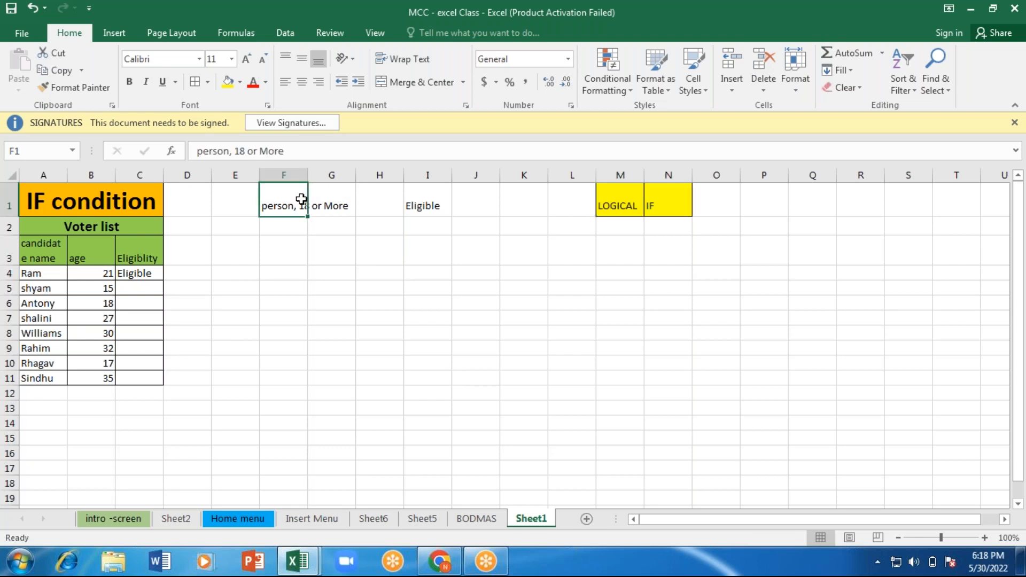
left_click_drag(301, 200, 337, 203)
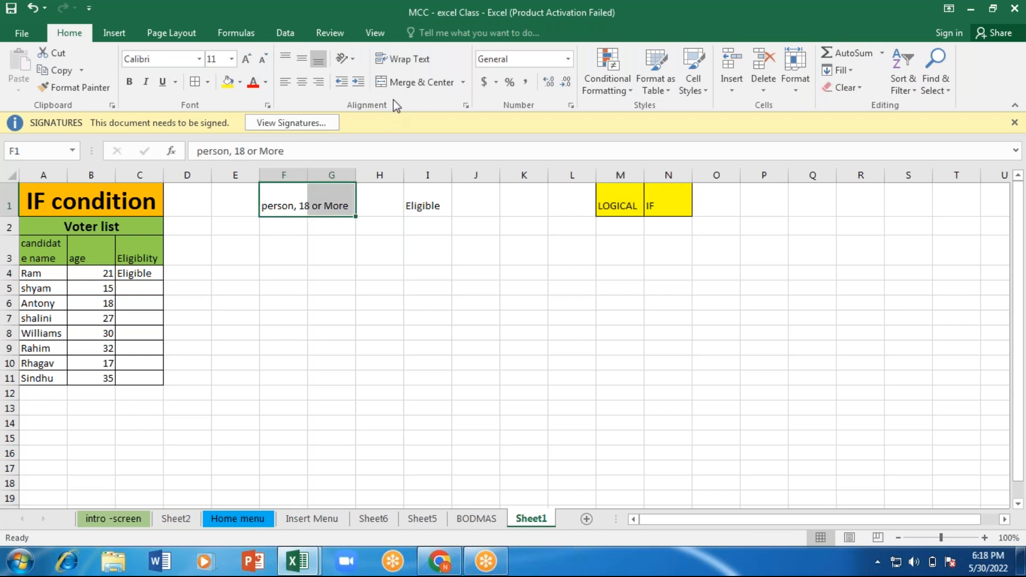
left_click(408, 63)
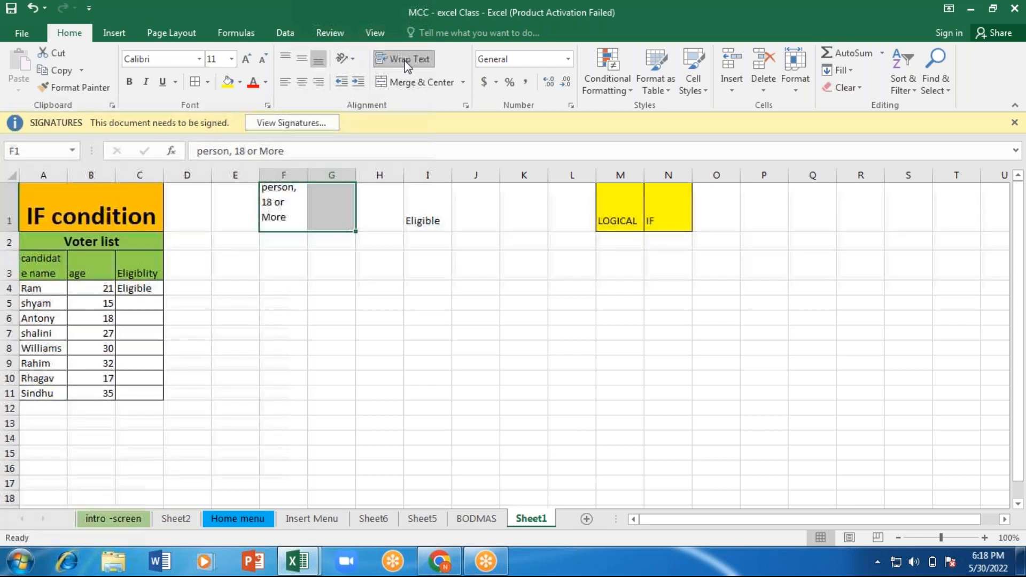
type("z")
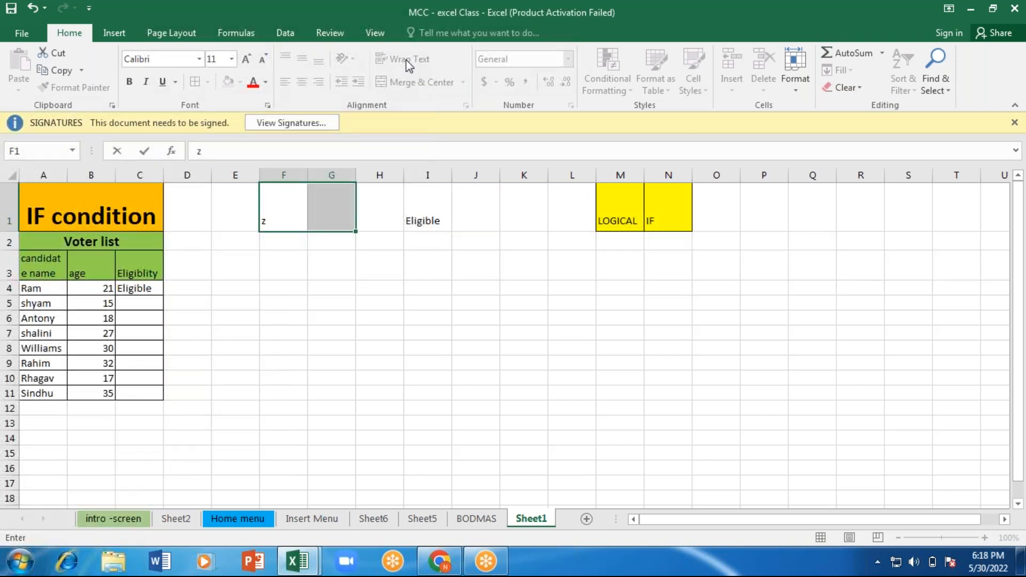
key("Return")
key("BackSpace")
key("Return")
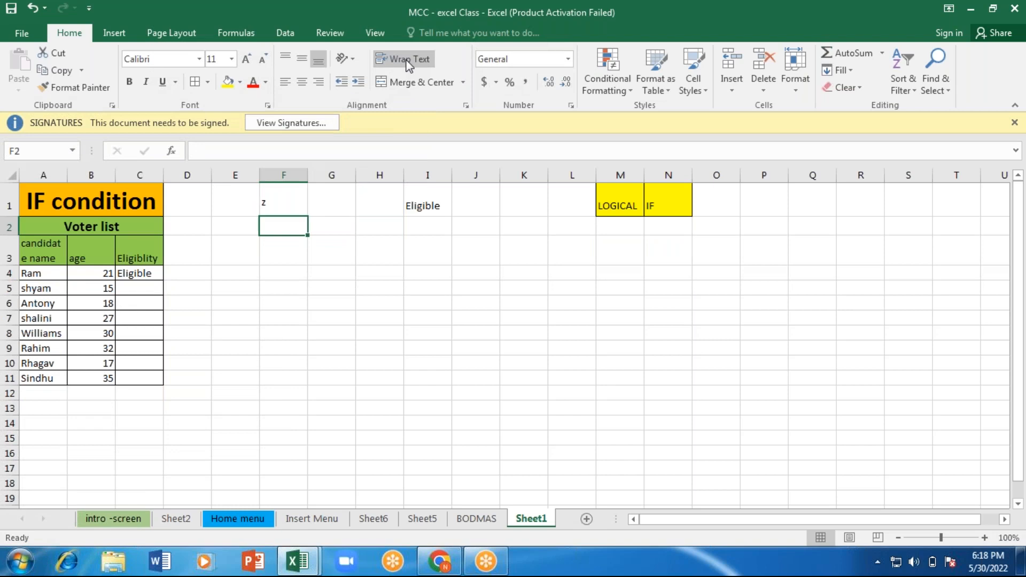
key("ctrl+z")
key("ctrl+z")
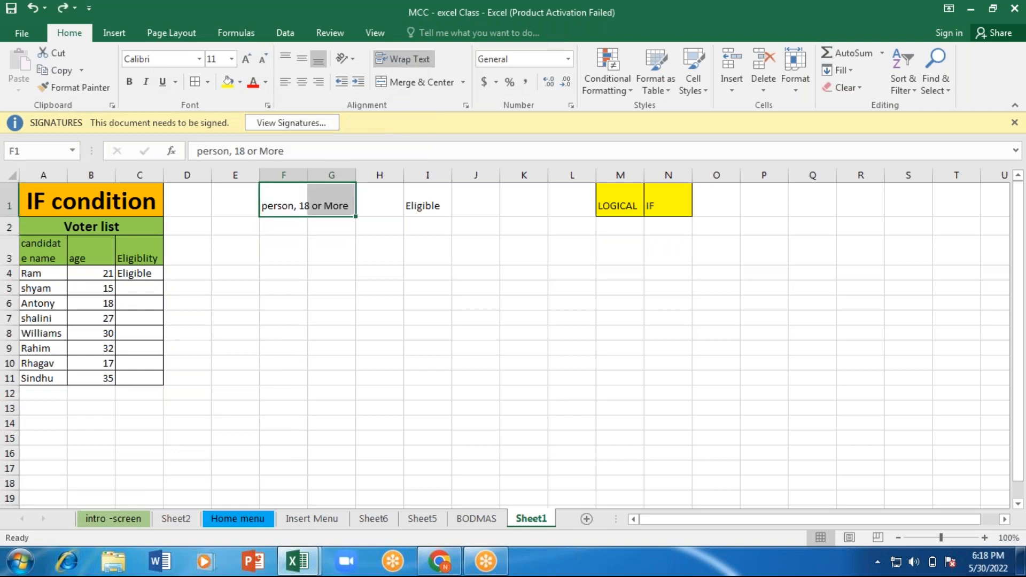
Step: Merge and center cells F1:G1 so the voting rule "person, 18 or More" spans both columns
left_click(402, 82)
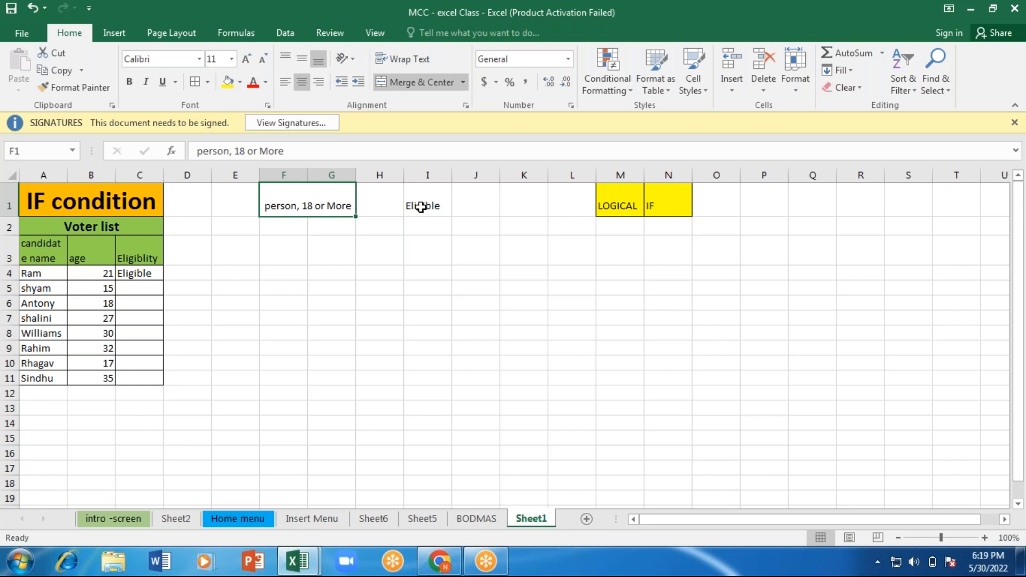
Step: Enter the outcome text "Not Eligible" in cell I2, below "Eligible"
left_click(422, 223)
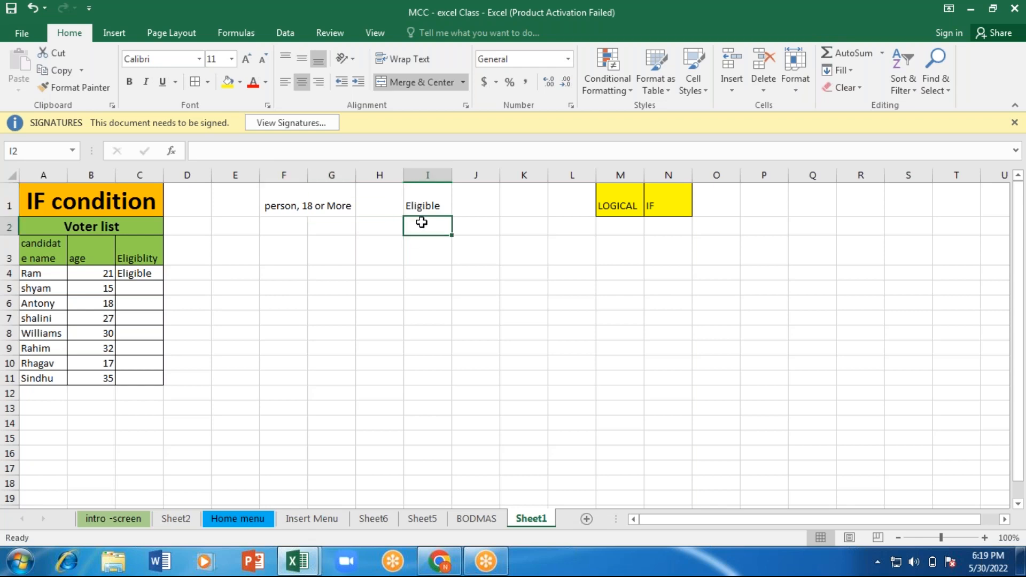
type("N")
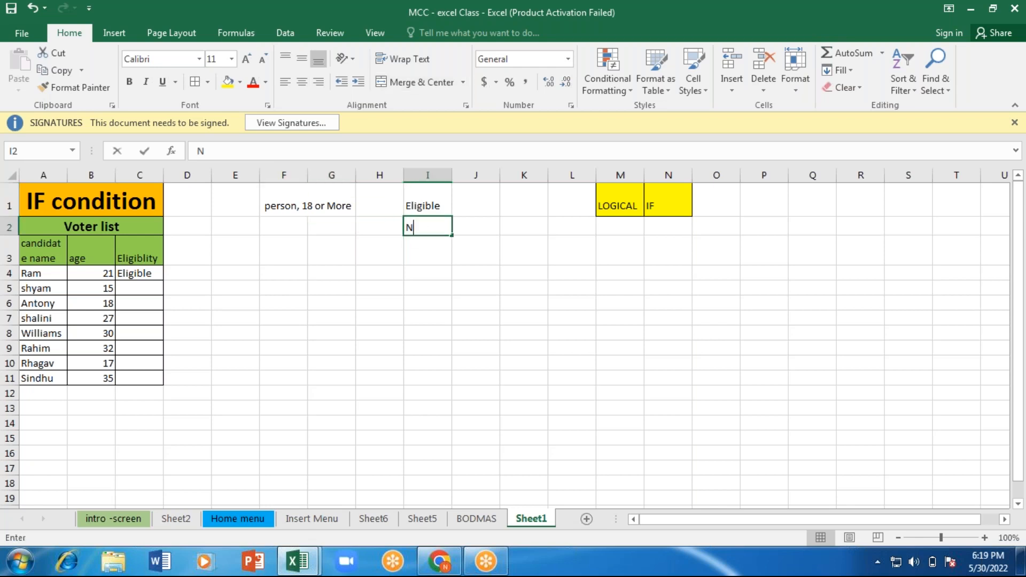
type("ot Eligible")
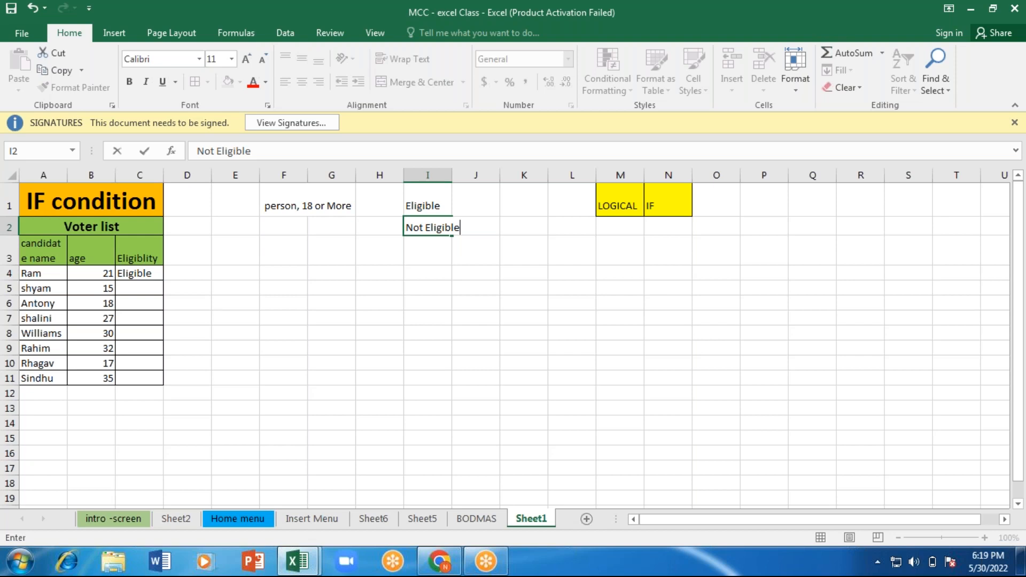
key("Return")
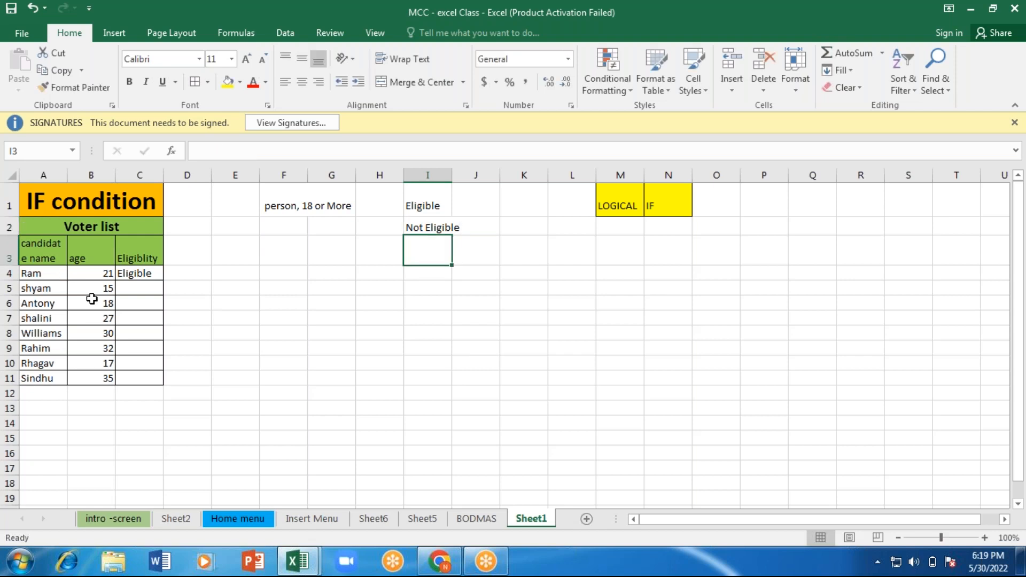
left_click(134, 290)
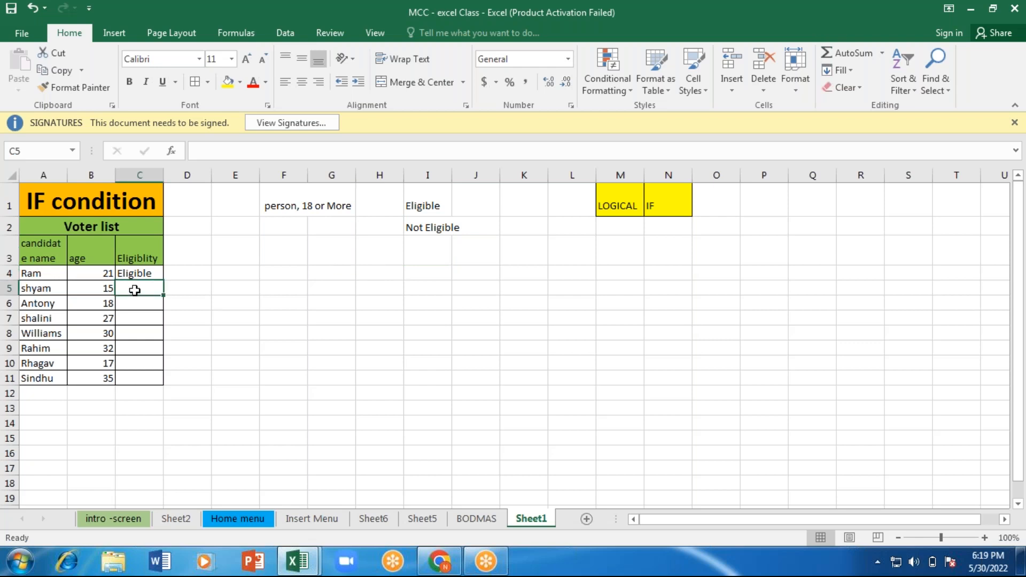
double_click(42, 289)
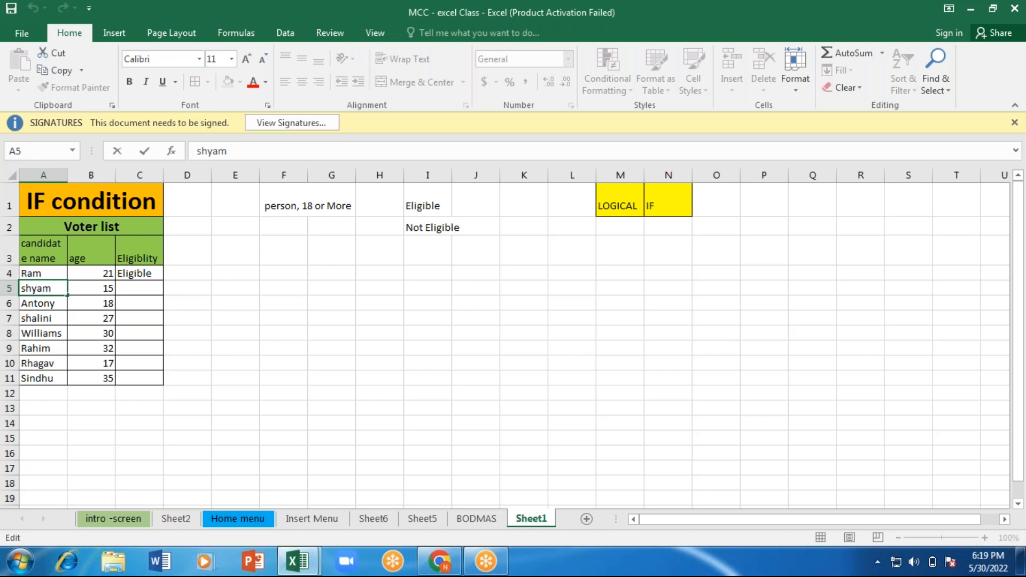
key("Escape")
key("Tab")
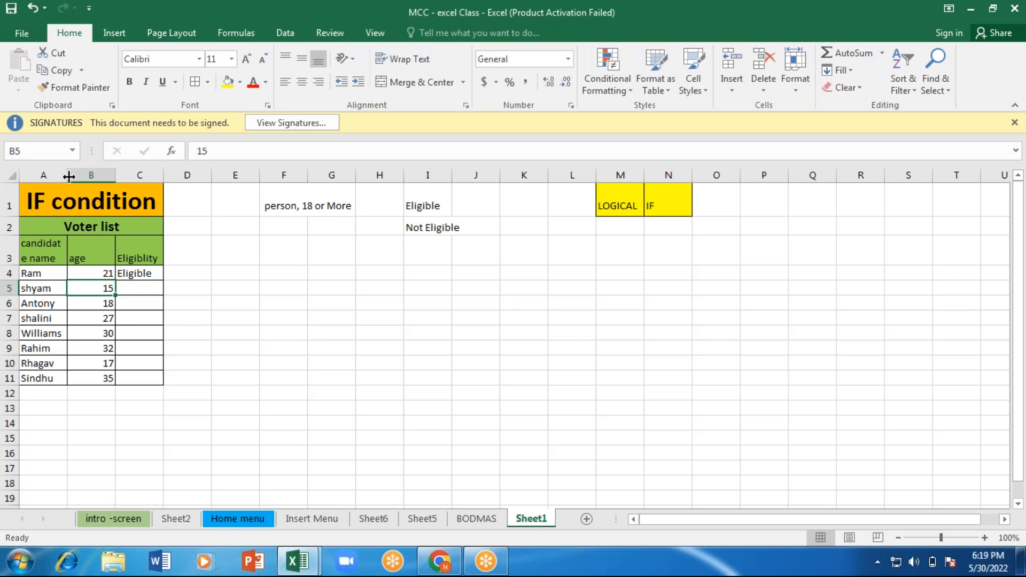
Step: Auto-fit the width of column A so the "candidate name" header fits on one line
left_click_drag(69, 176, 64, 175)
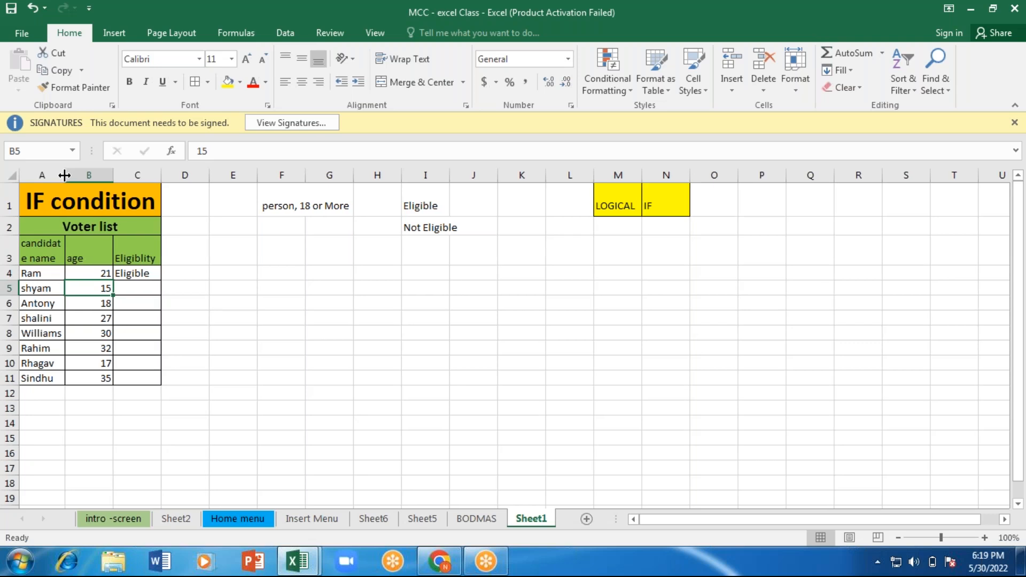
double_click(64, 175)
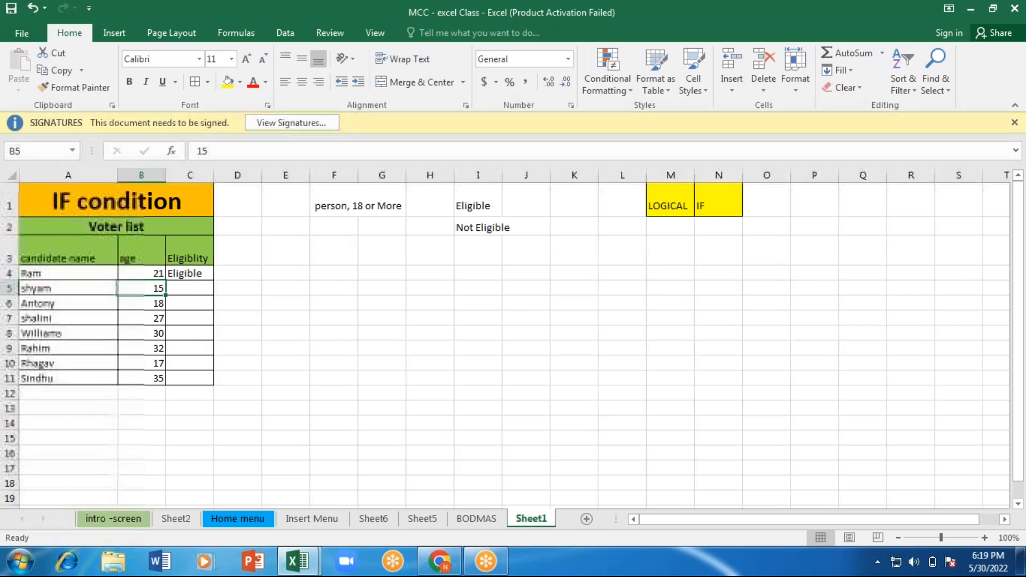
Step: Start an IF formula in cell C5 with the logical test B5>18
left_click(187, 289)
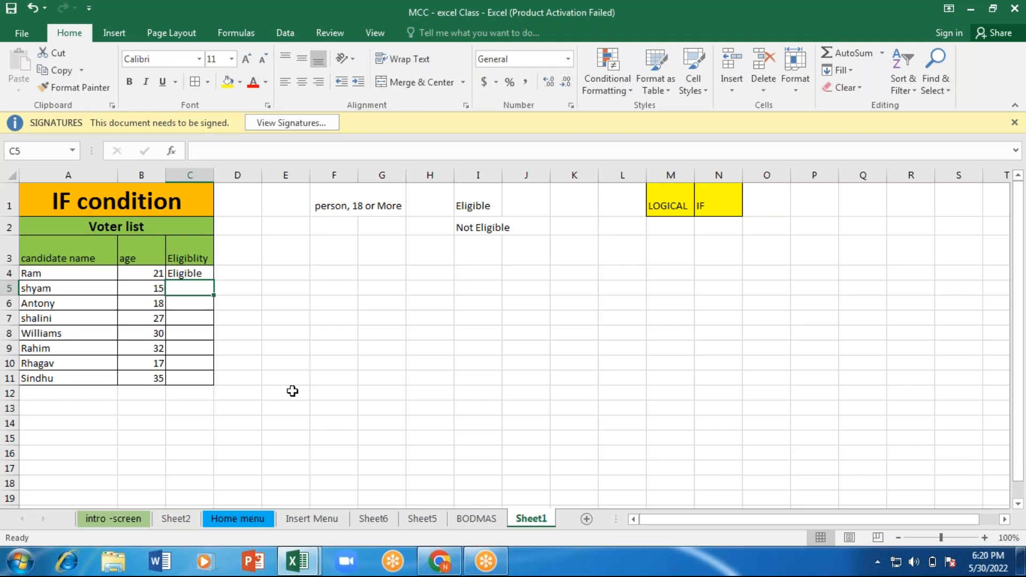
type("=")
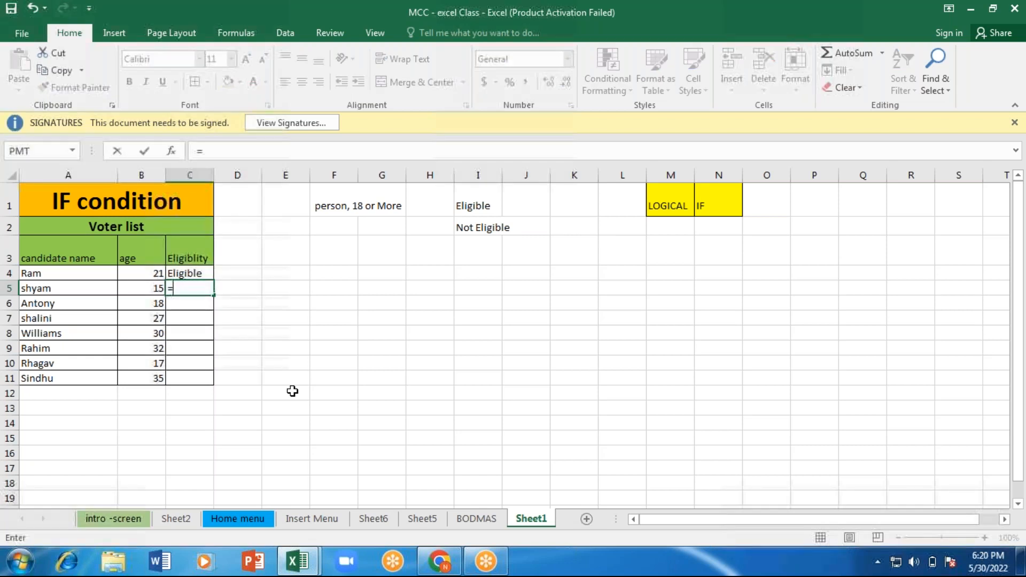
type("if")
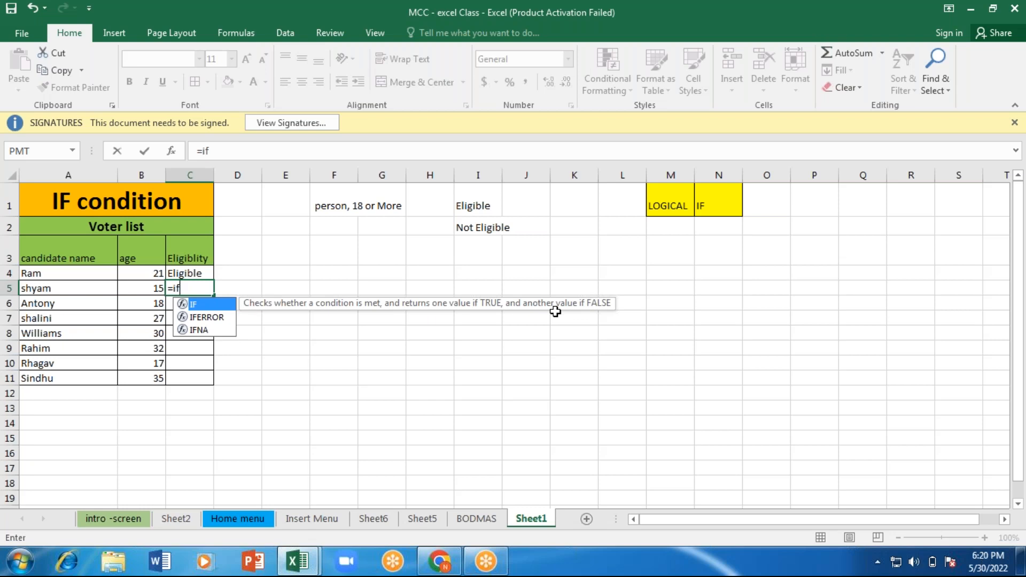
key("Tab")
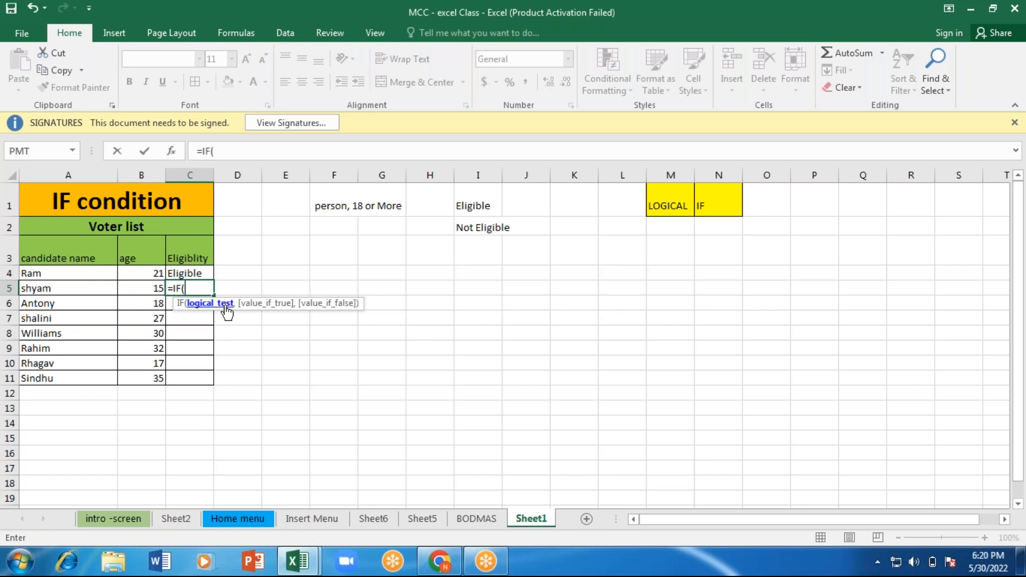
left_click(151, 287)
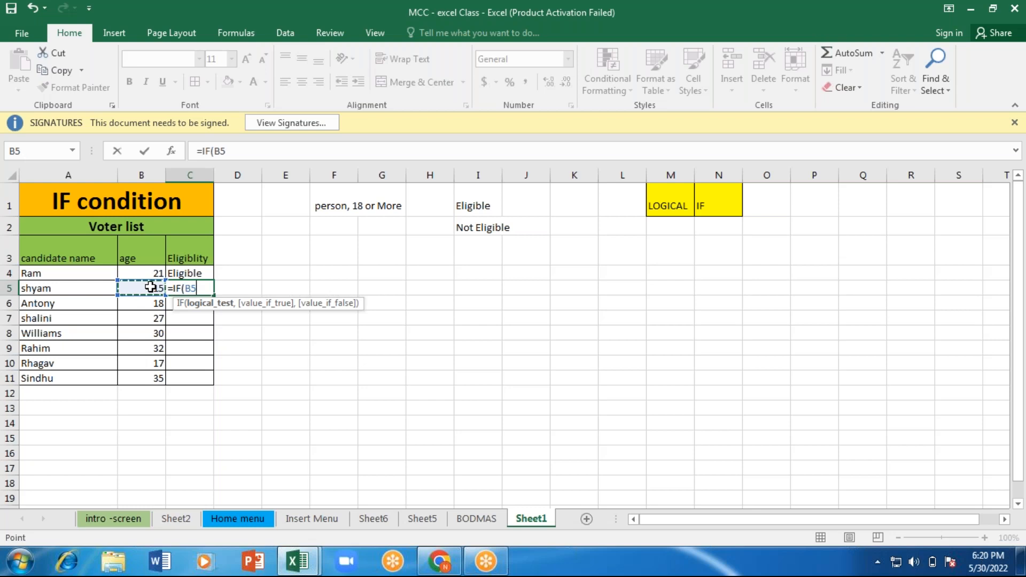
type(">")
type("18,")
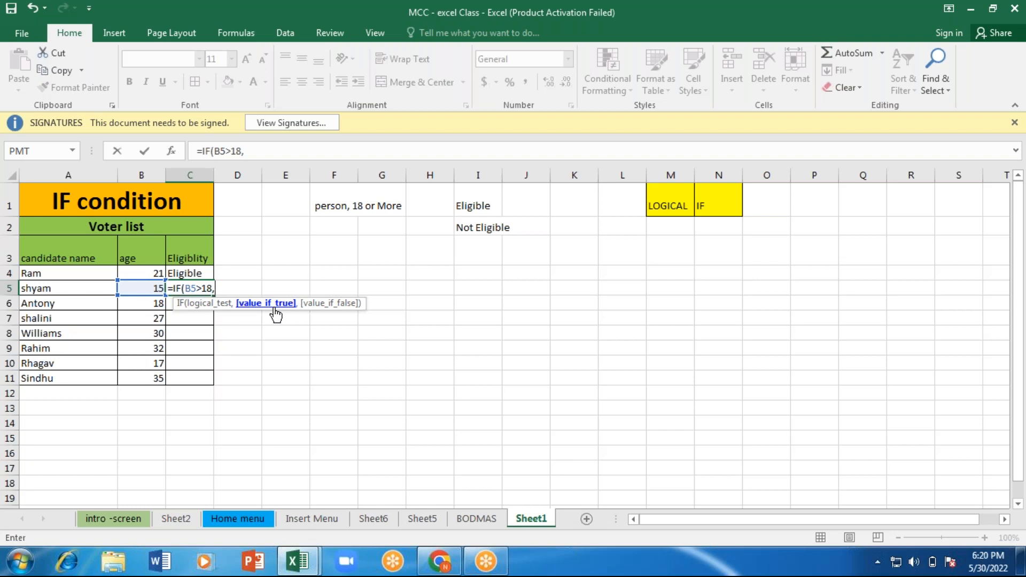
Step: Add "Eligible" as the value if true in the C5 formula
type("\"Eligible\",")
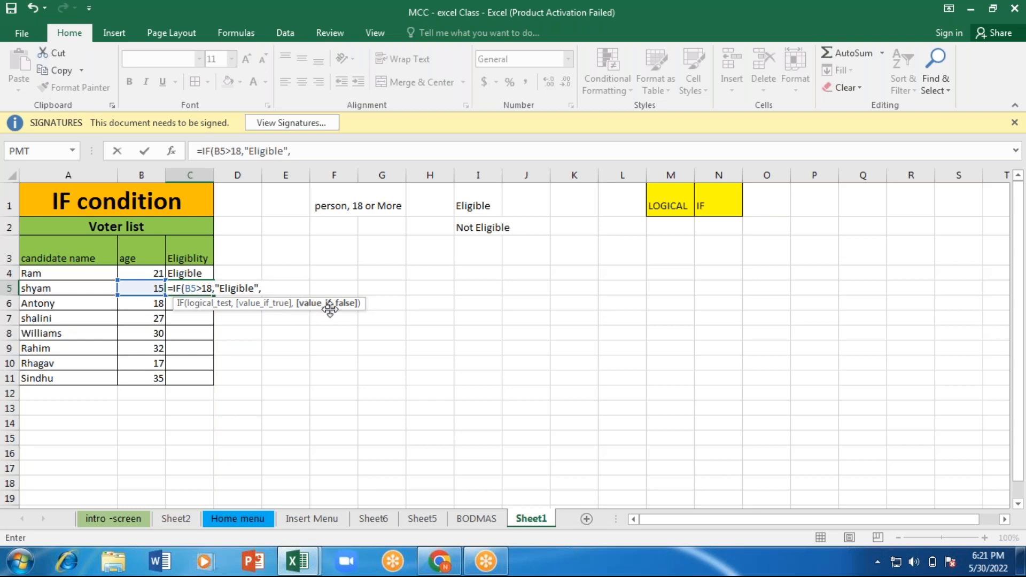
Step: Add "Not Eligible" as the value if false in C5 and enter the formula
type("\"Not Eligible")
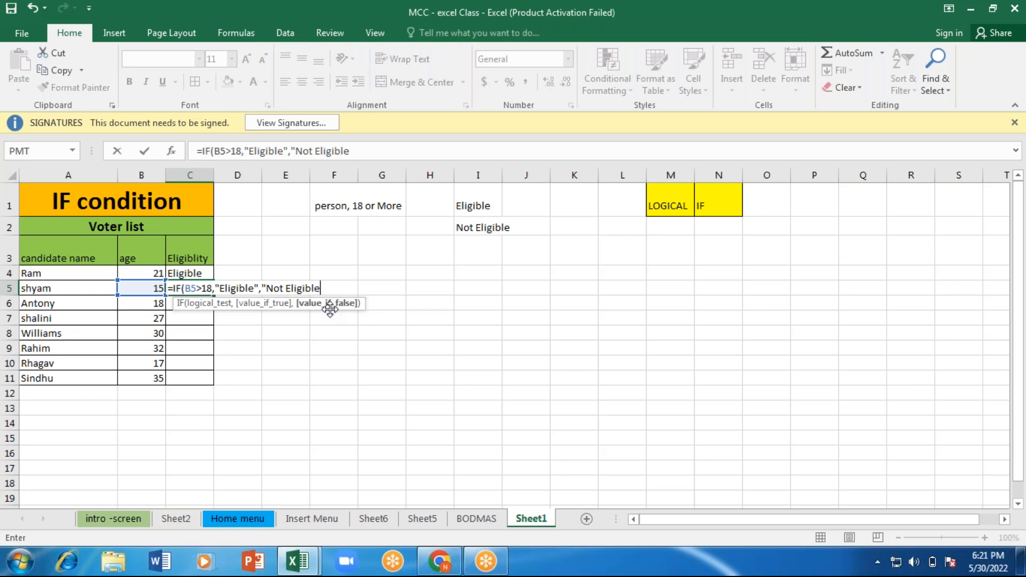
type("\"")
key("Return")
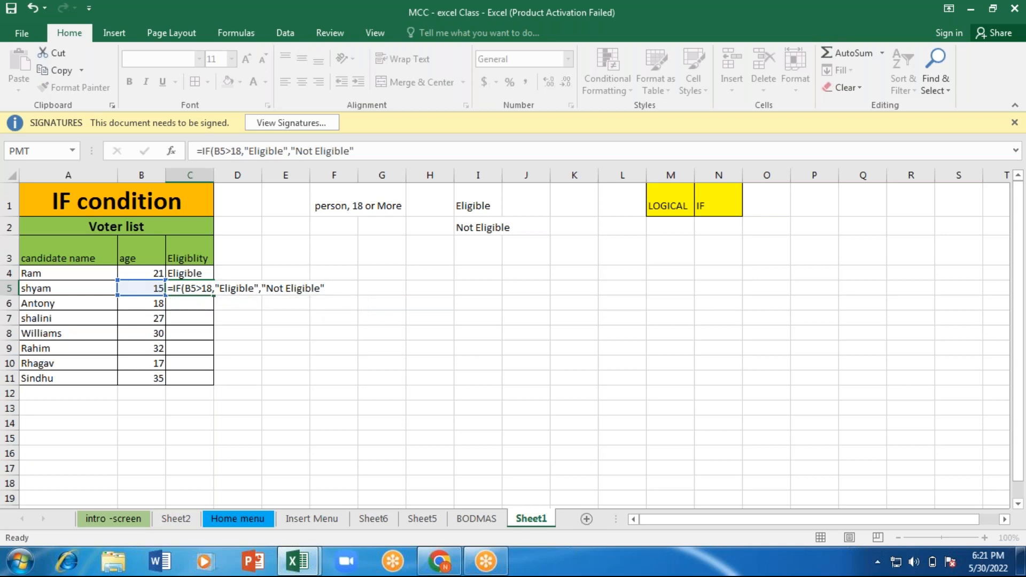
Step: Widen column C and clear the conditional formatting rules from the entire sheet
left_click_drag(230, 179, 251, 179)
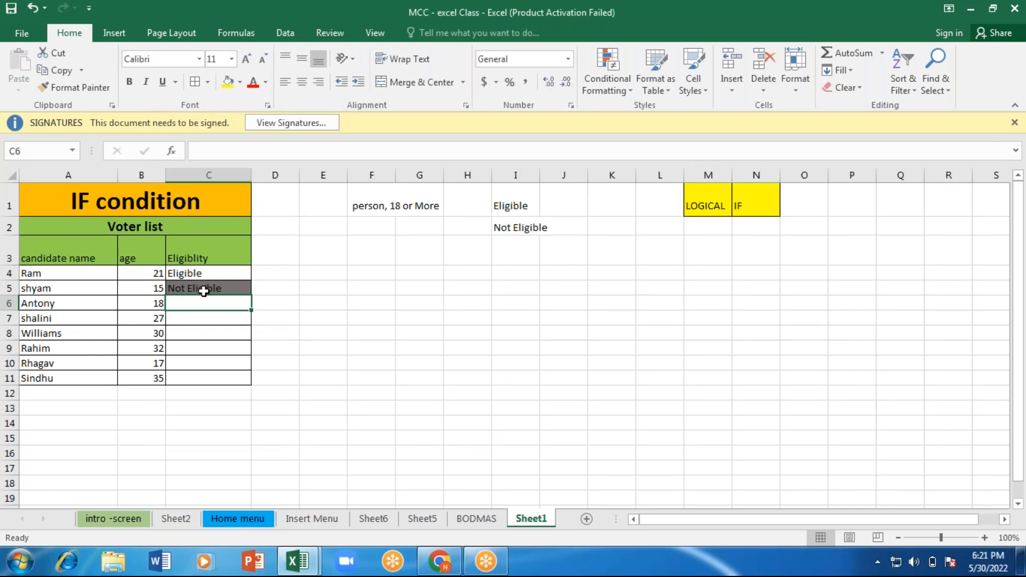
left_click(627, 88)
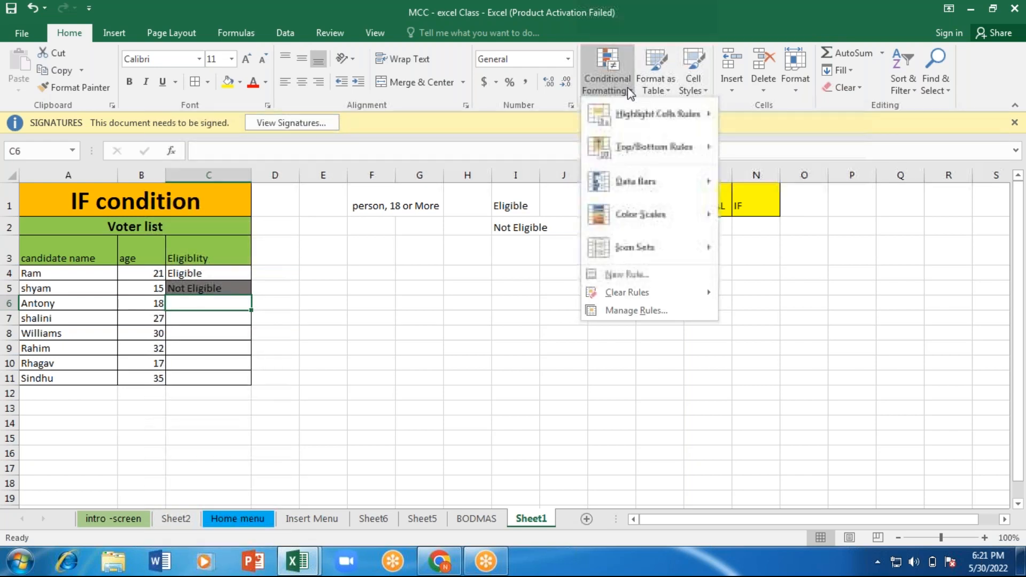
mouse_move(641, 292)
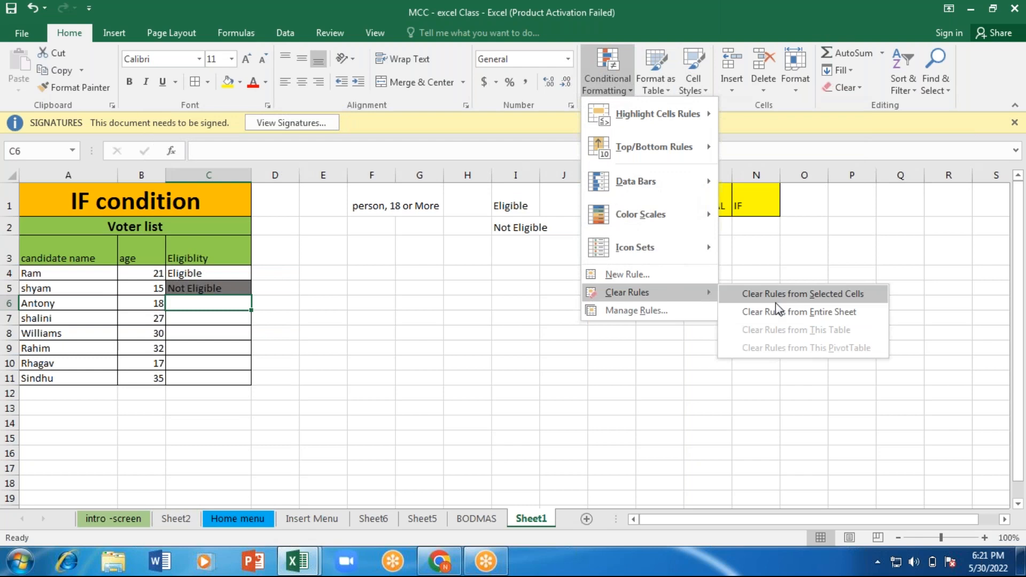
left_click(775, 312)
left_click_drag(545, 376, 178, 304)
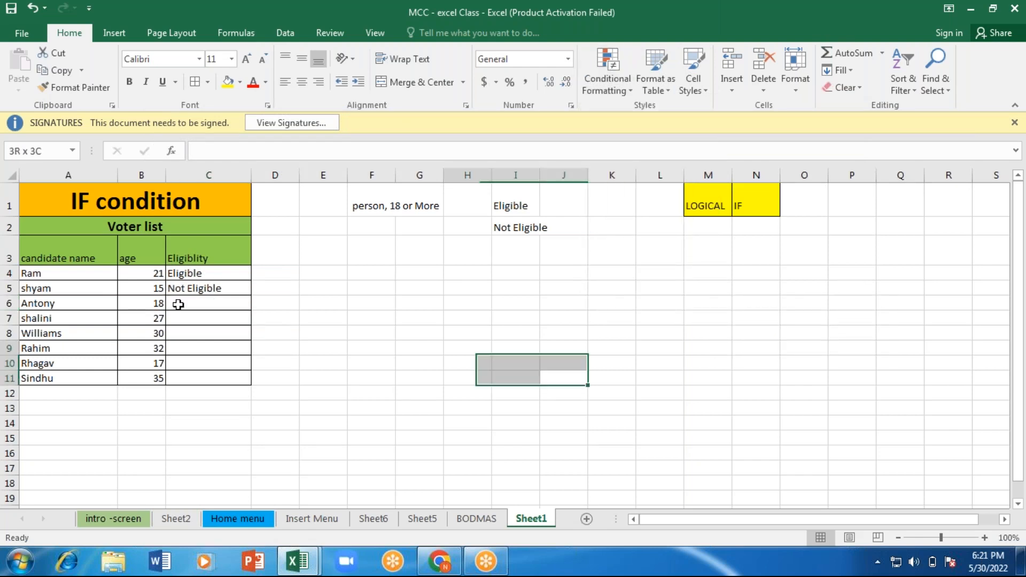
left_click_drag(178, 304, 160, 303)
left_click(307, 348)
Step: Start an IF formula in cell C6 with the logical test B6>18
left_click(192, 303)
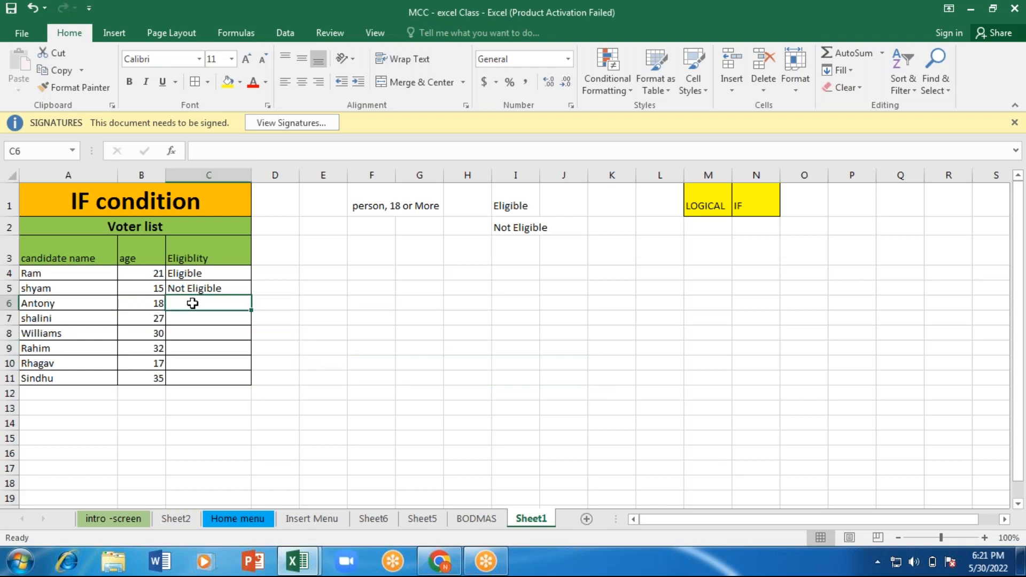
double_click(192, 303)
type("=")
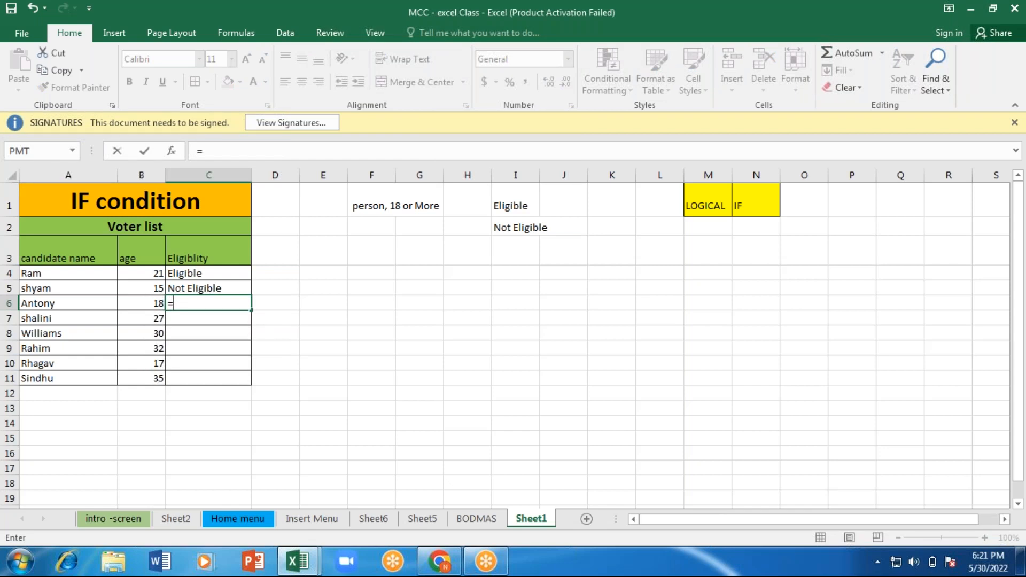
type("if(")
key("Left")
type(">18,")
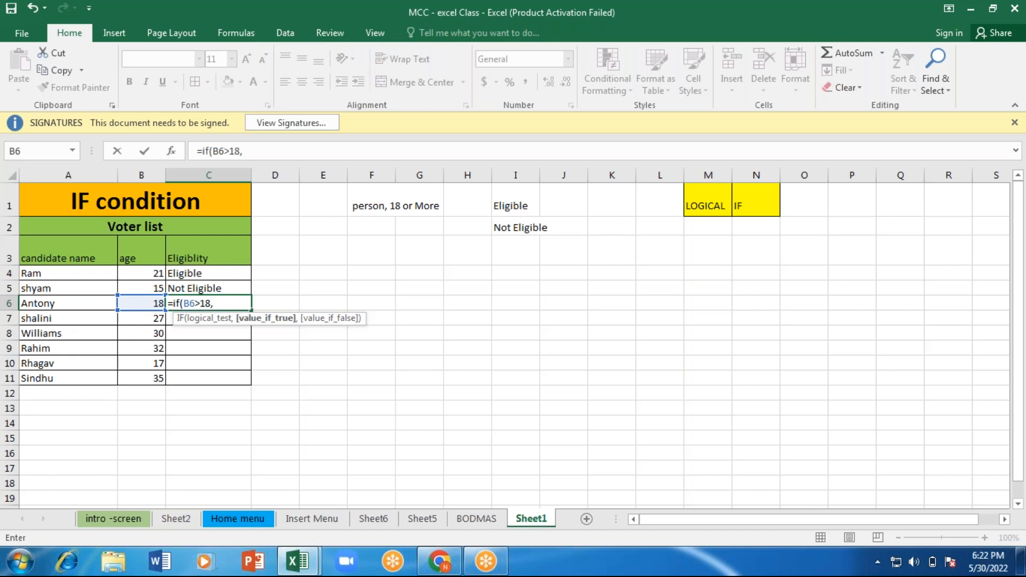
type("\"Eligilbe")
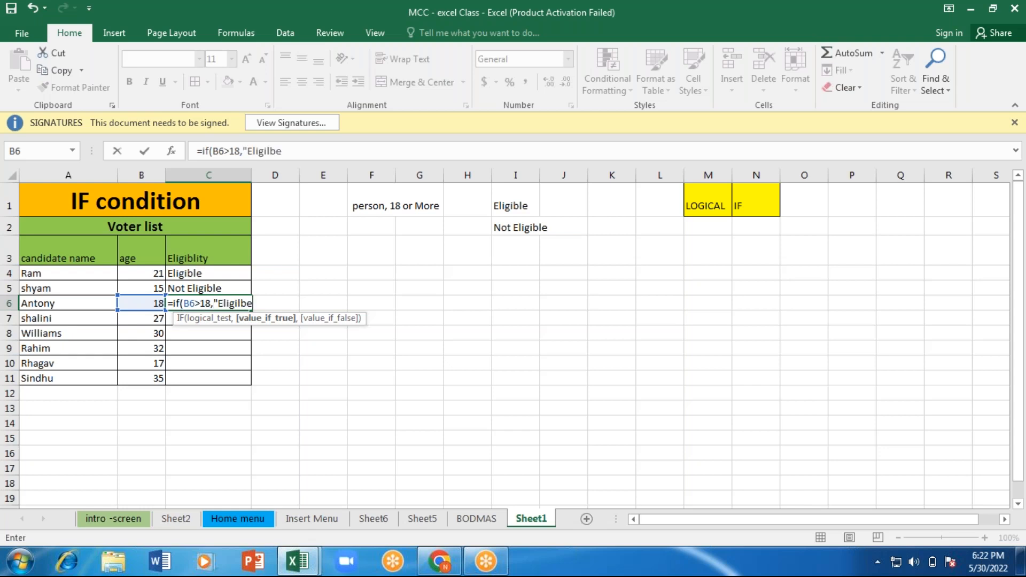
Step: Add "Eligible" as the value if true in the C6 formula, correcting its spelling
key("BackSpace")
key("BackSpace")
key("BackSpace")
type("ble\",\"")
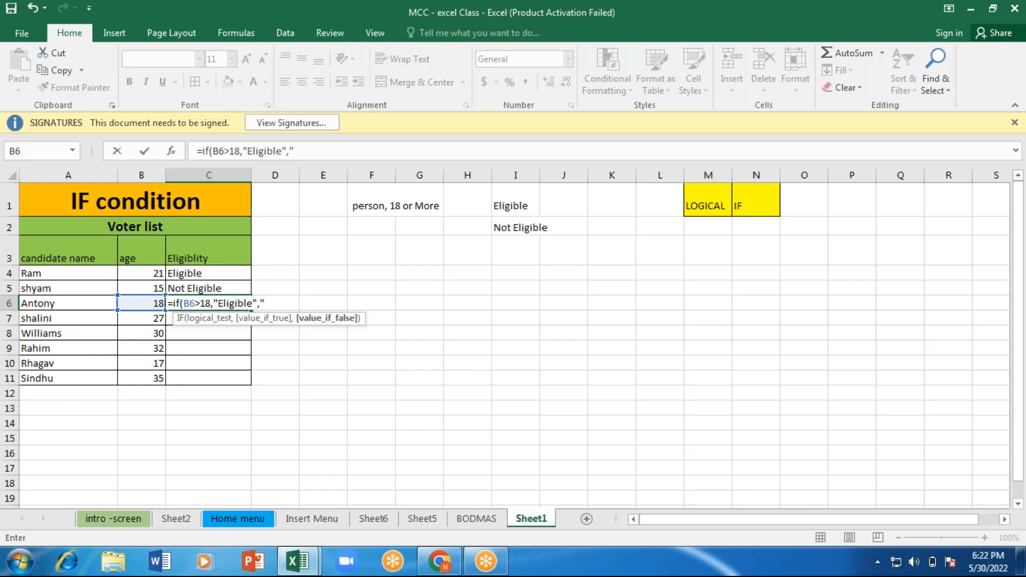
type("Not Eligible")
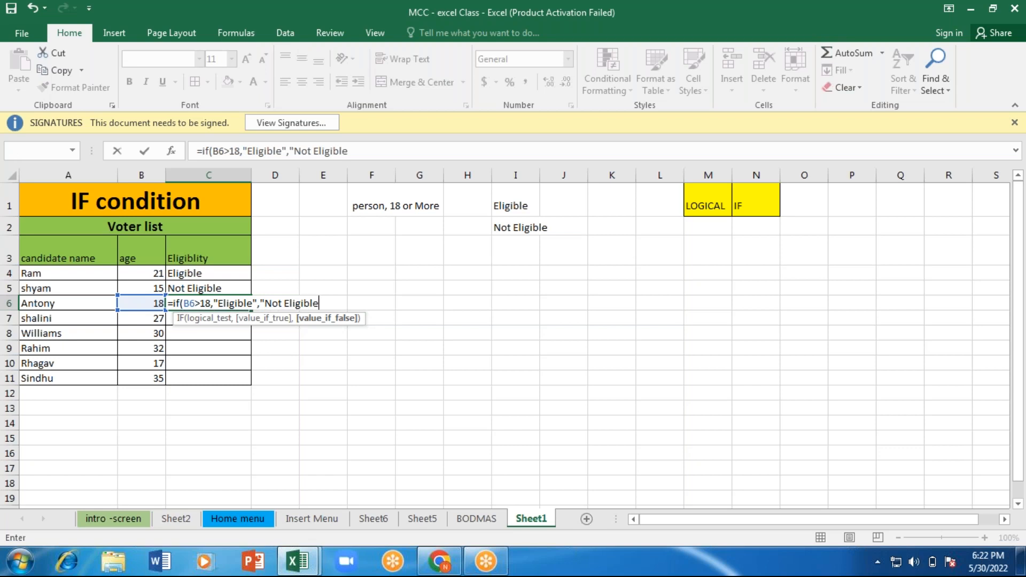
Step: Add "Not Eligible" as the value if false in C6 and enter the formula, accepting the proposed correction
key("Return")
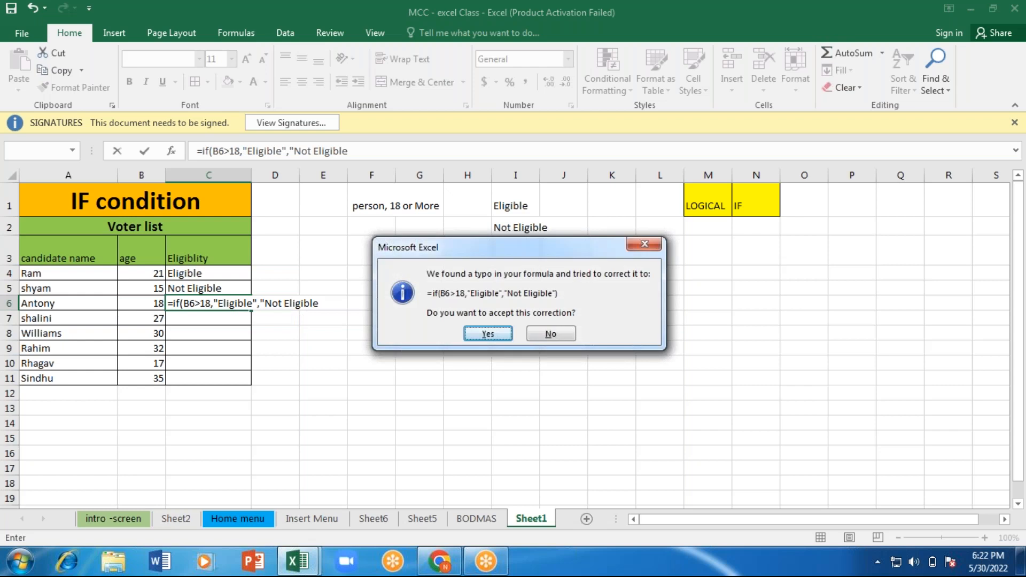
key("Return")
Step: Change the logical test of the formula in cell C6 to B6>=18
left_click(189, 306)
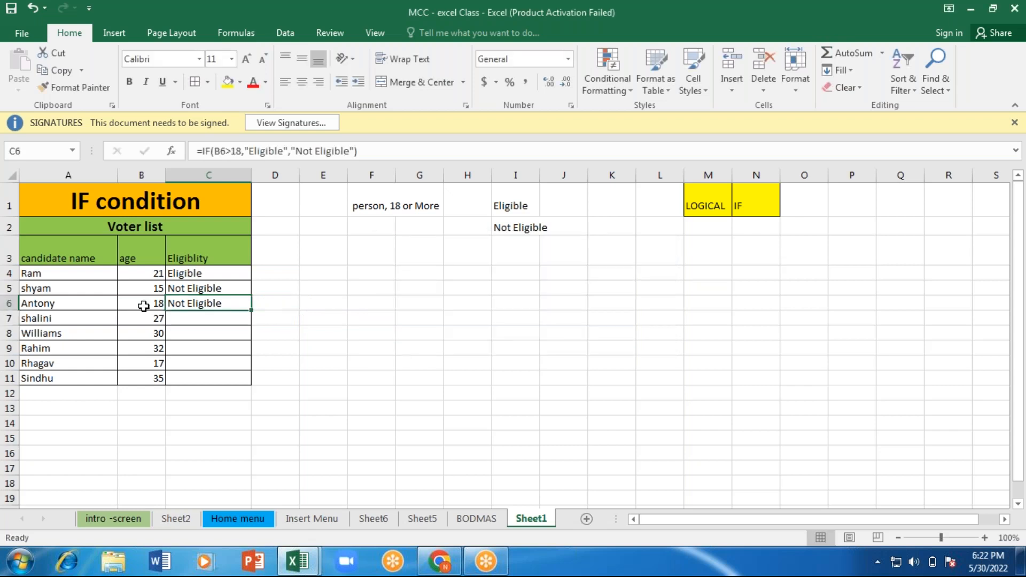
left_click(144, 305)
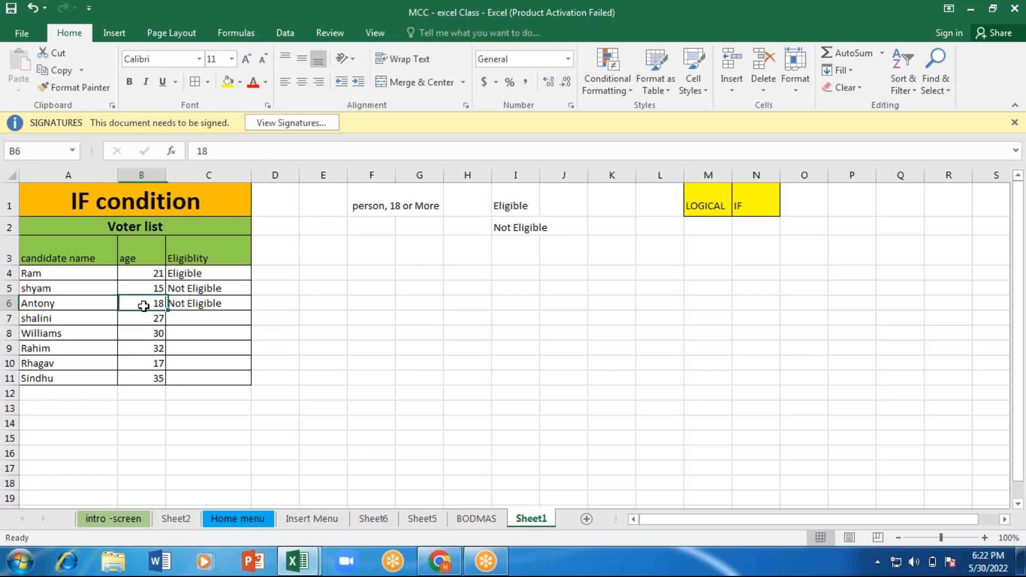
left_click(204, 304)
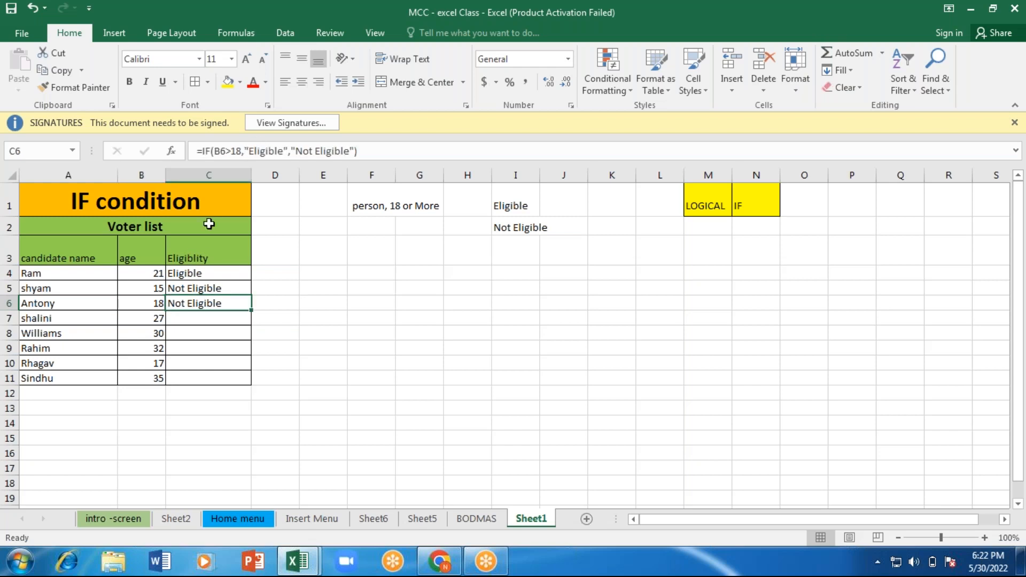
double_click(227, 303)
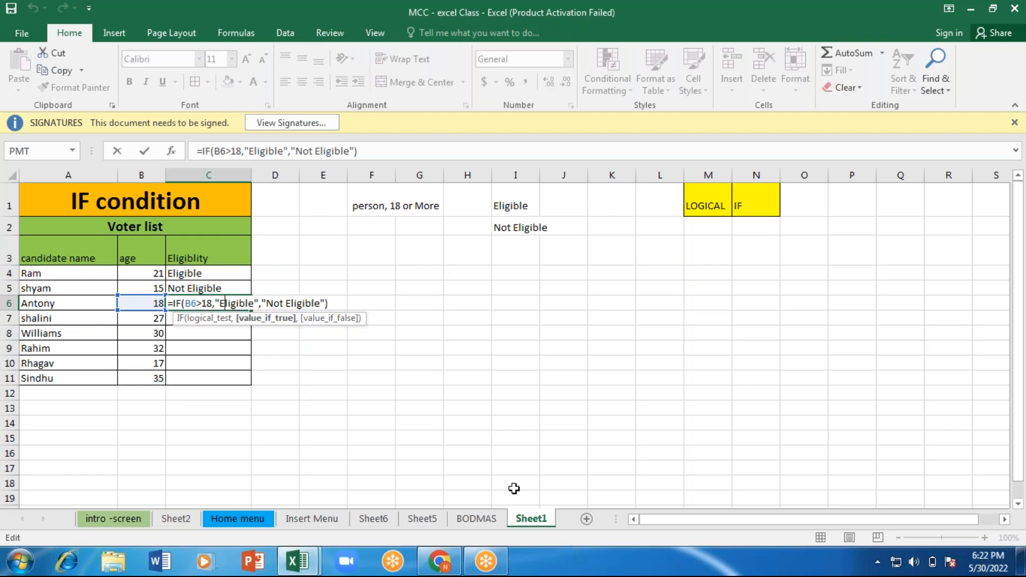
left_click(204, 306)
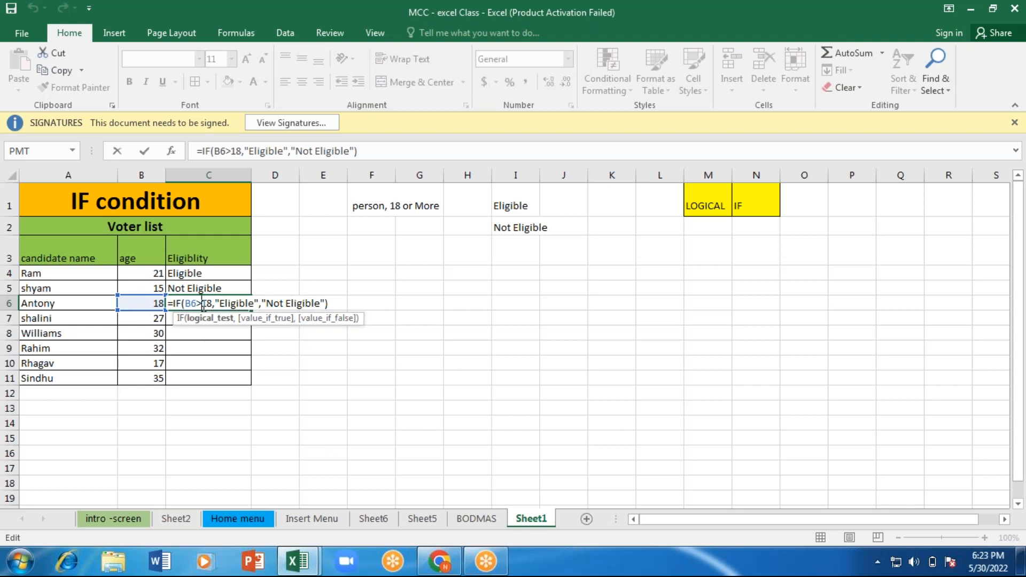
type("=")
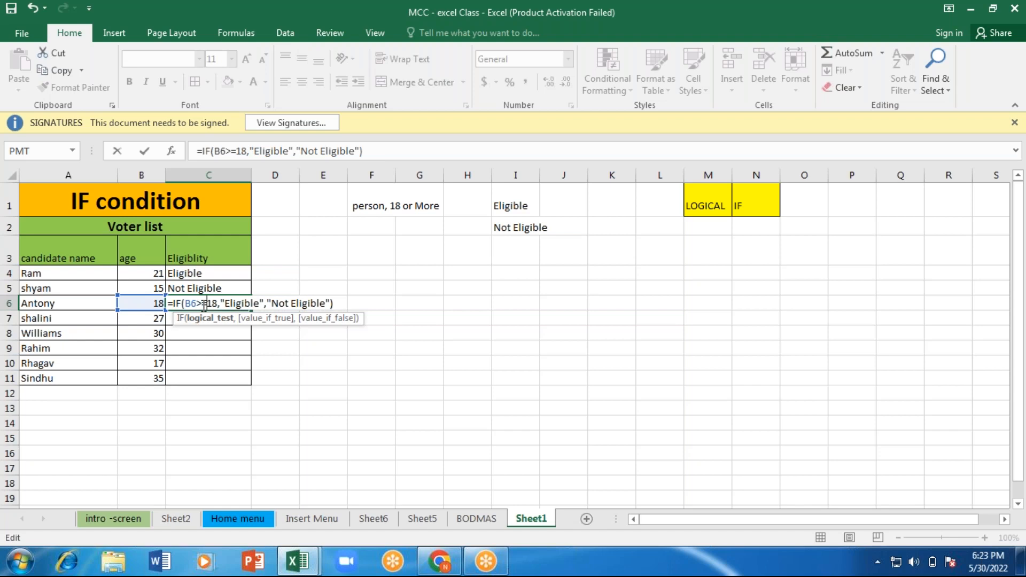
key("ctrl+Return")
key("Return")
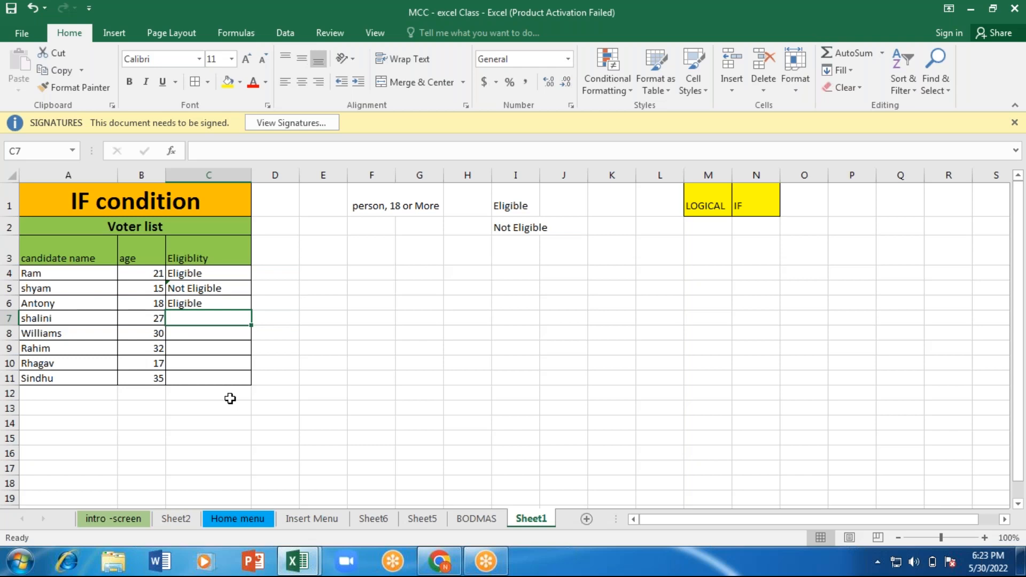
Step: Start an IF formula in cell C7 with the logical test B7>=18
type("=")
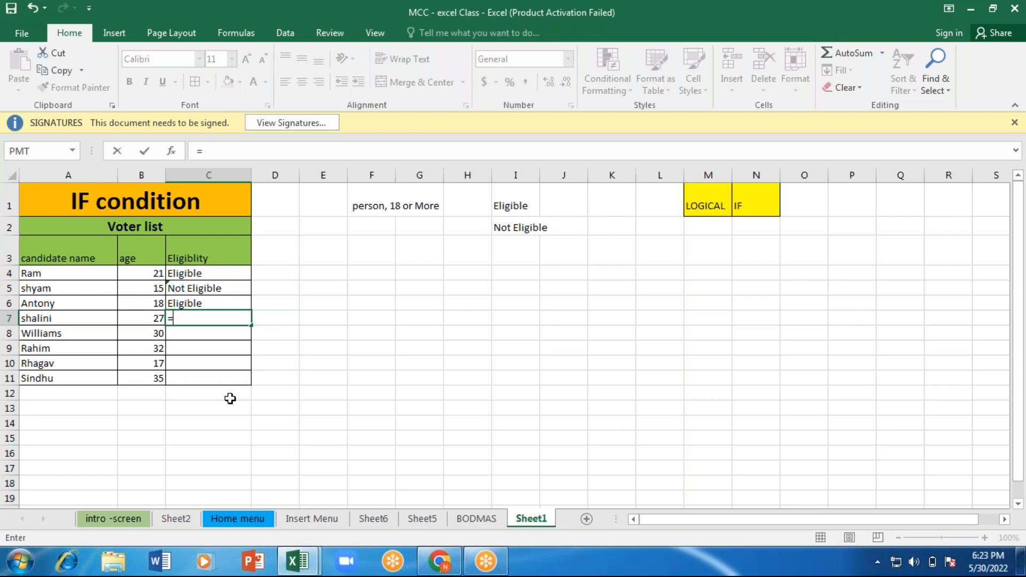
type("IF(")
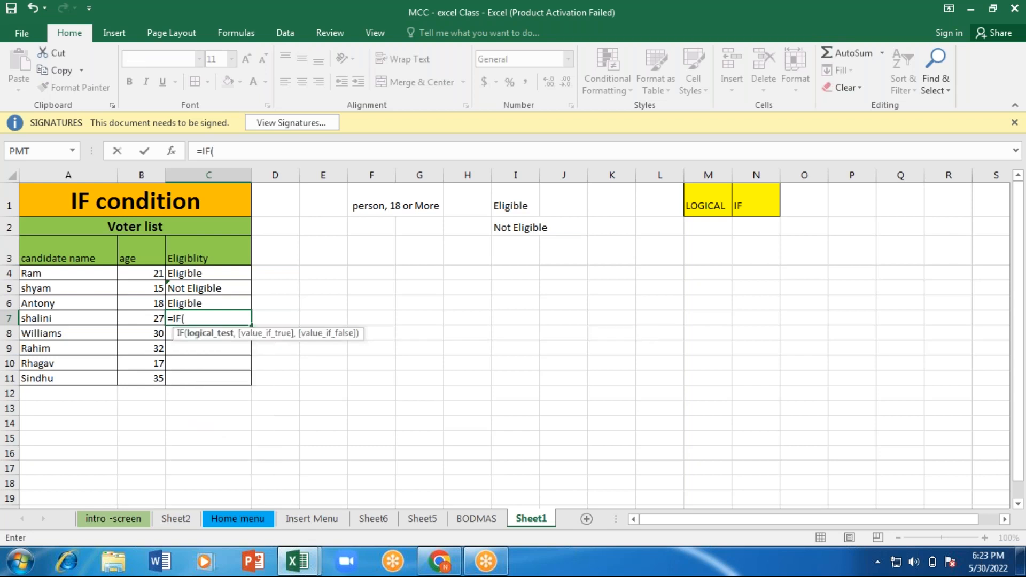
key("Left")
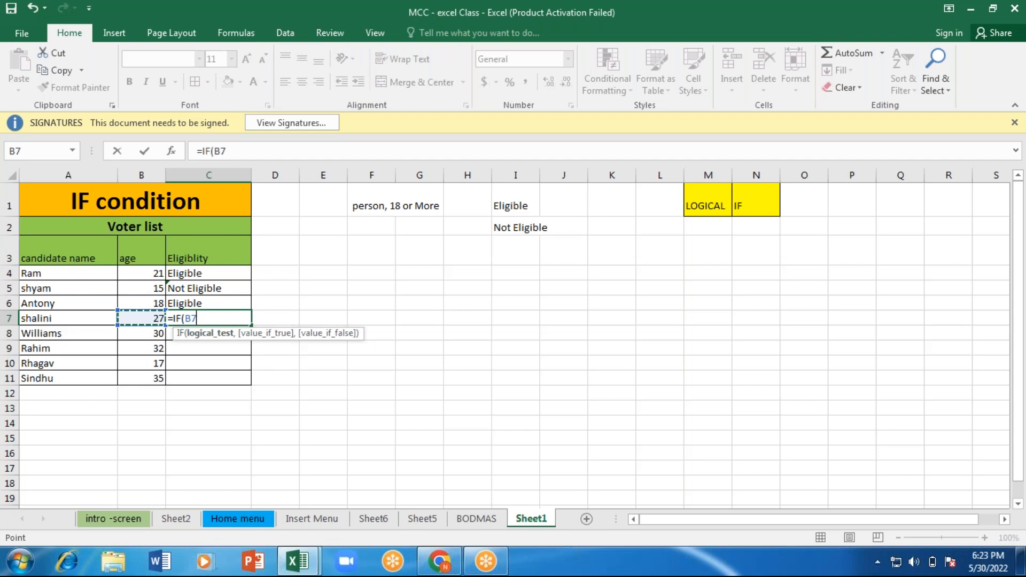
type(">=18,")
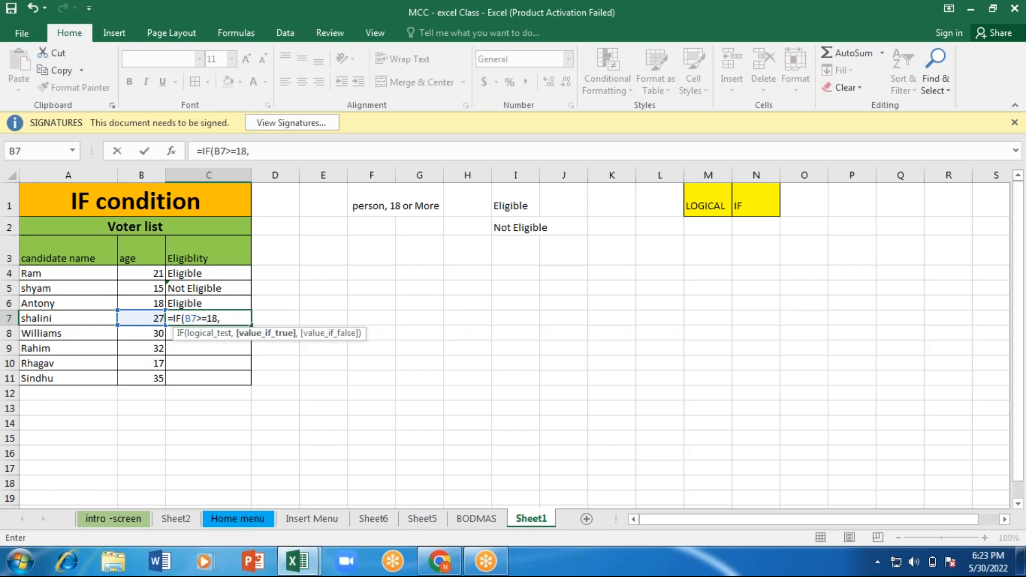
type("\"Eligible\"")
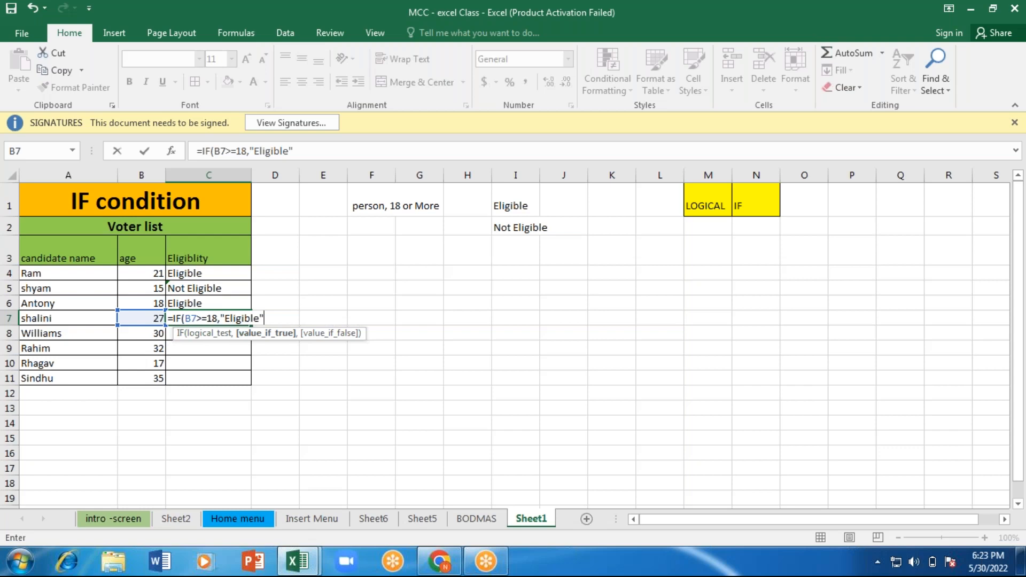
type(",")
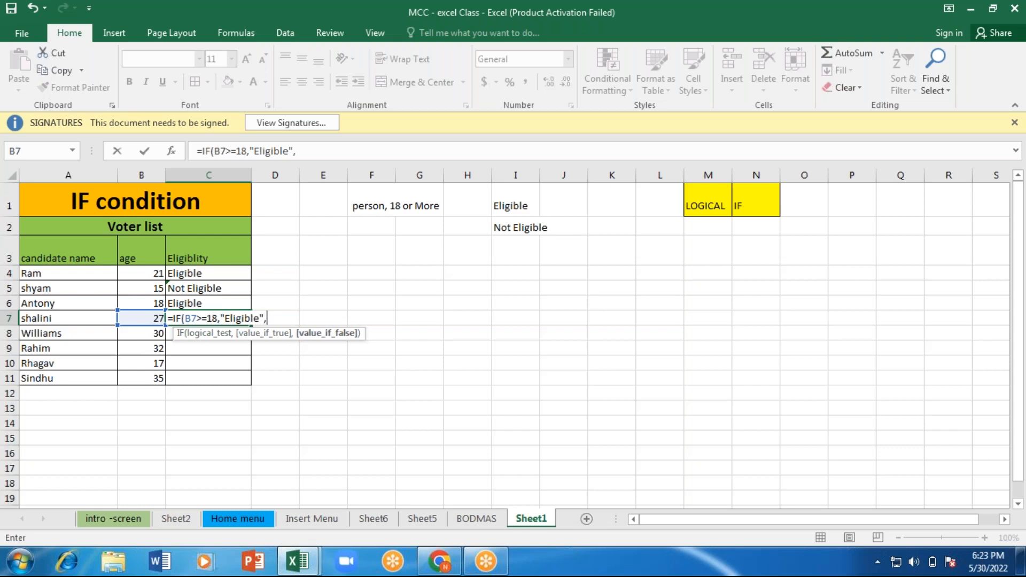
type("\"")
type("Not eligi")
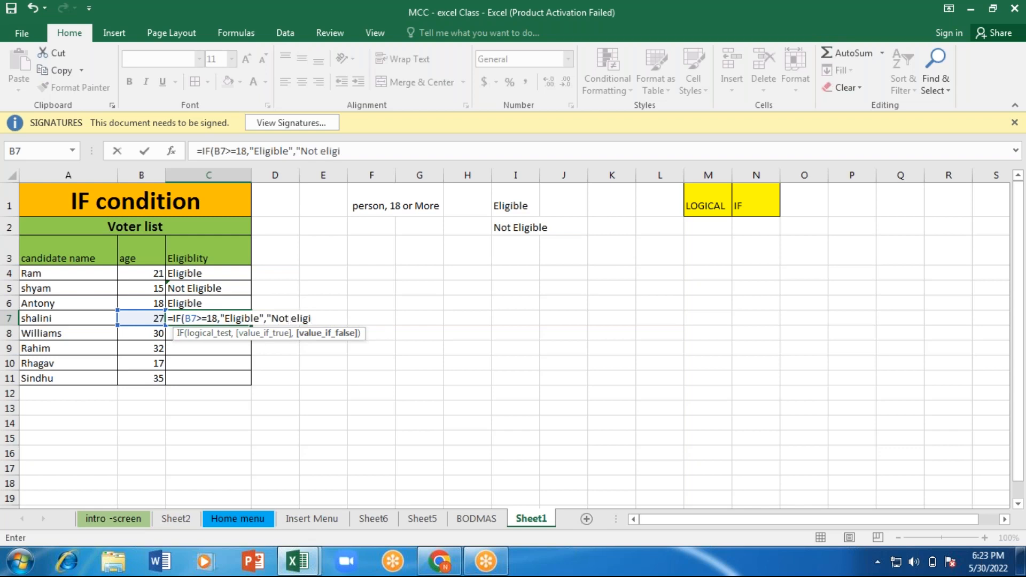
type("ble\")")
Step: Add "Not eligible" as the value if false in C7 and enter the formula
key("Return")
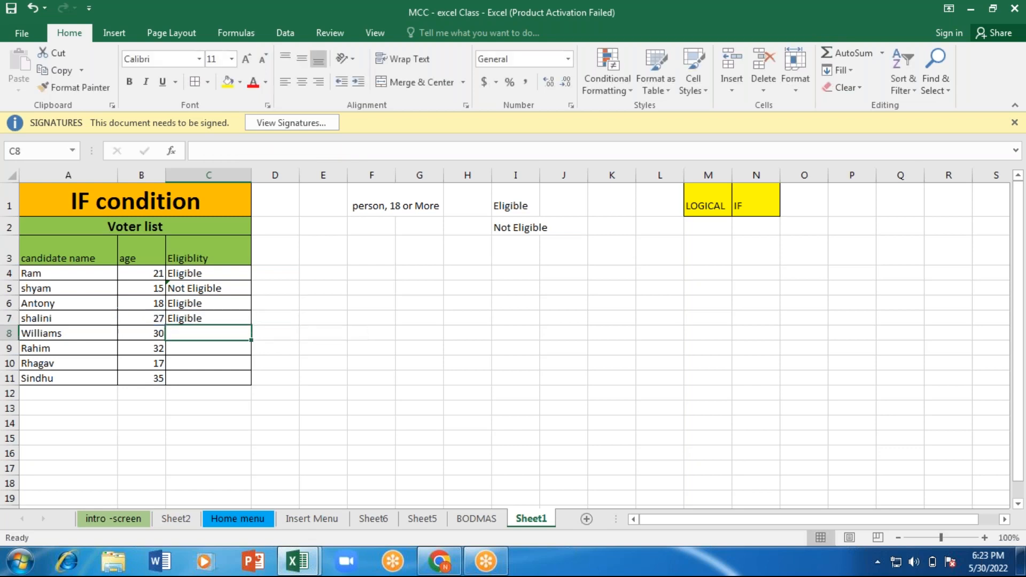
Step: Test the C7 formula by changing the age in B7 to 15, 17 and finally 10
left_click(149, 318)
double_click(149, 318)
type("1")
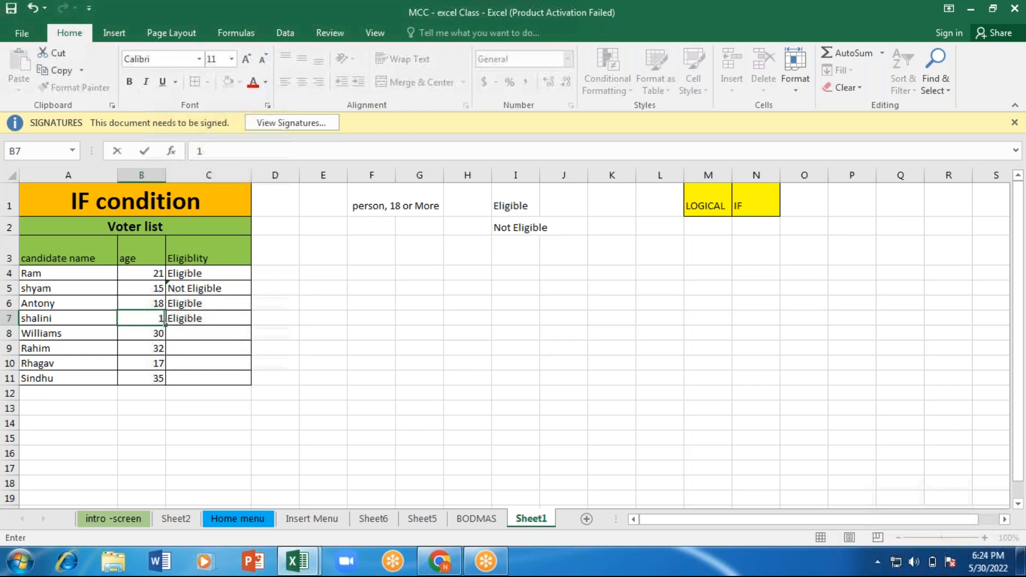
type("5")
key("Return")
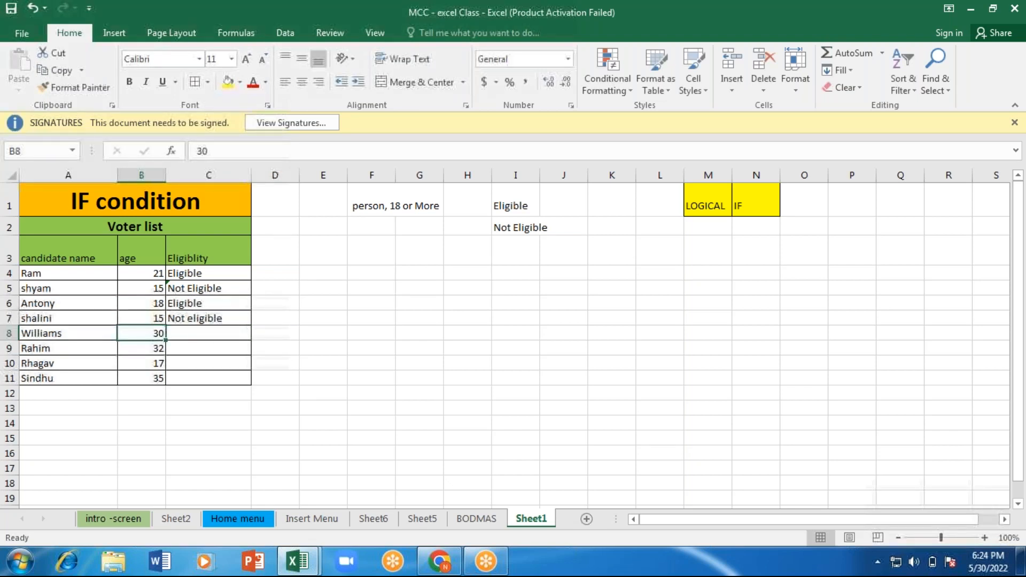
key("Up")
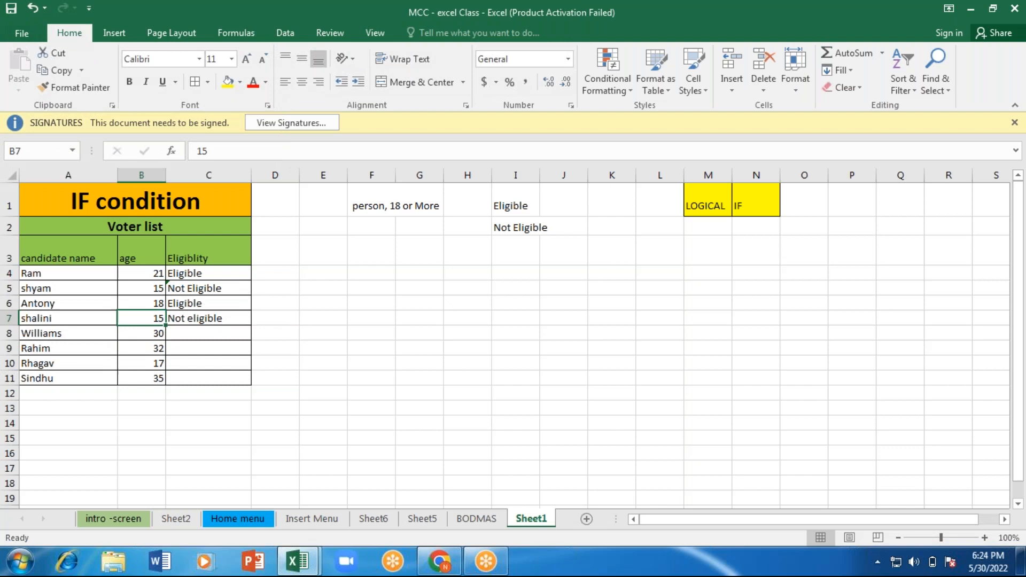
type("17")
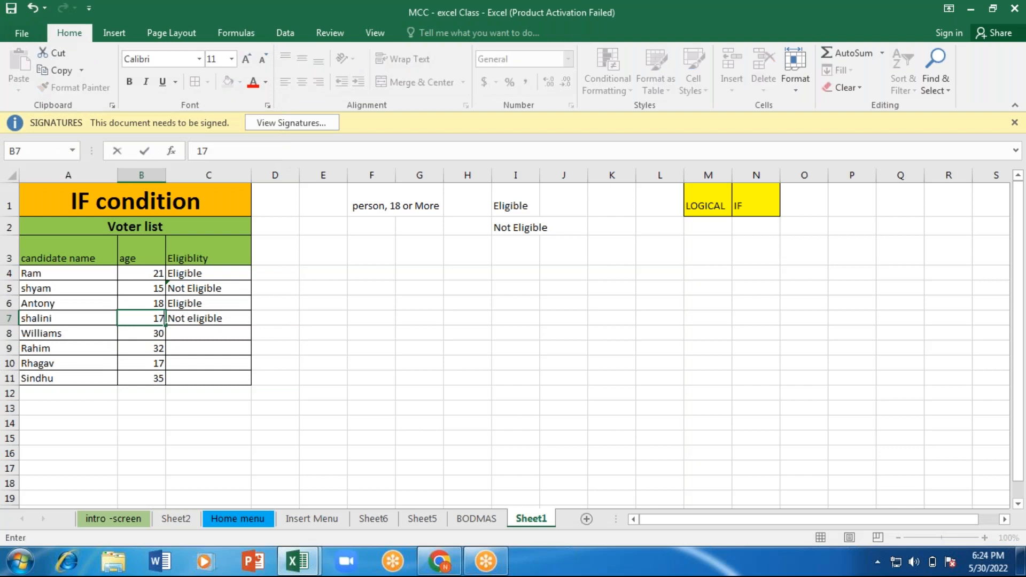
key("Return")
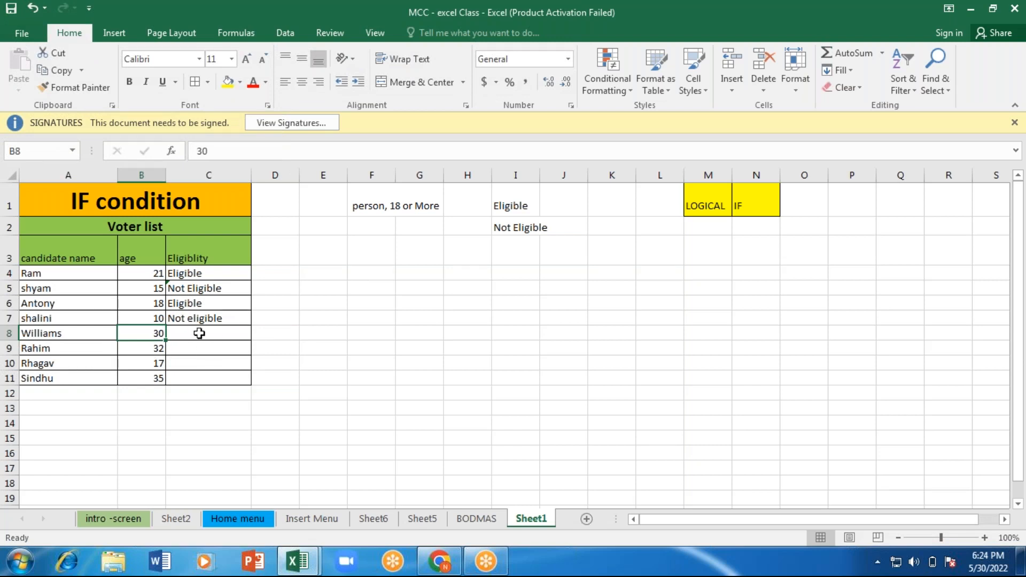
Step: Insert a rectangle about 1.17 by 4.33 inches beside the voter list and give it the white style with a green outline
left_click(361, 328)
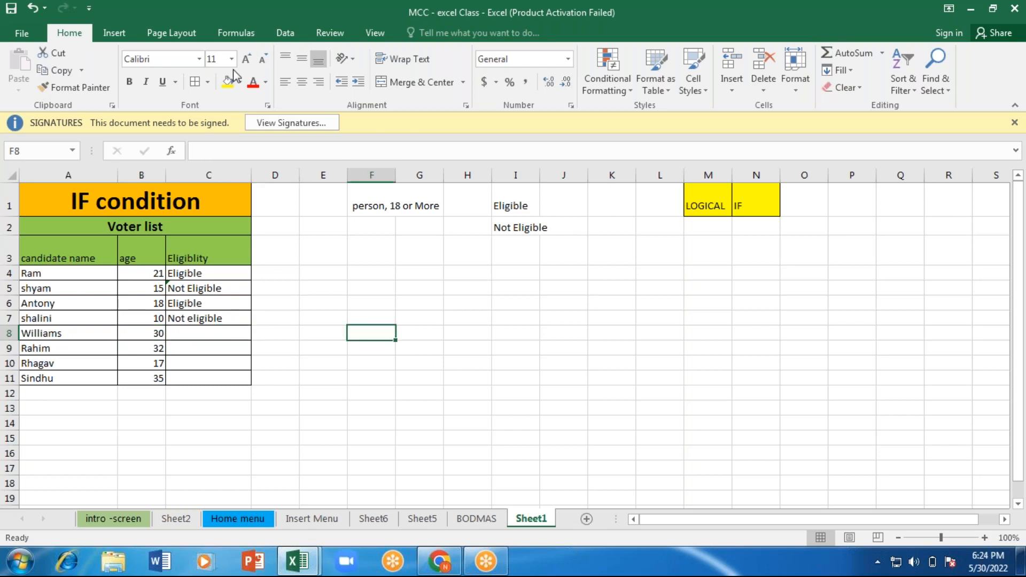
left_click(111, 31)
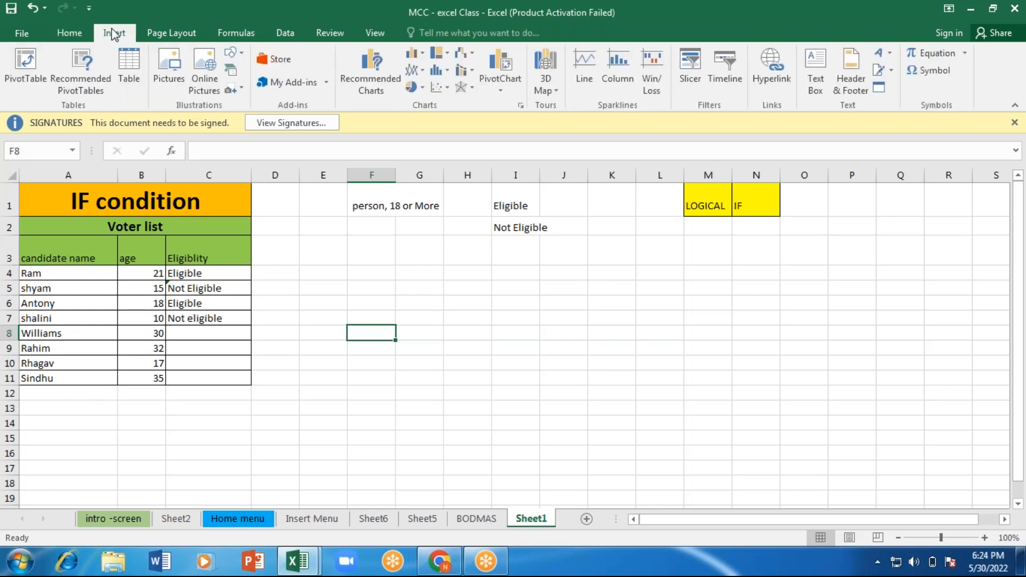
left_click(230, 56)
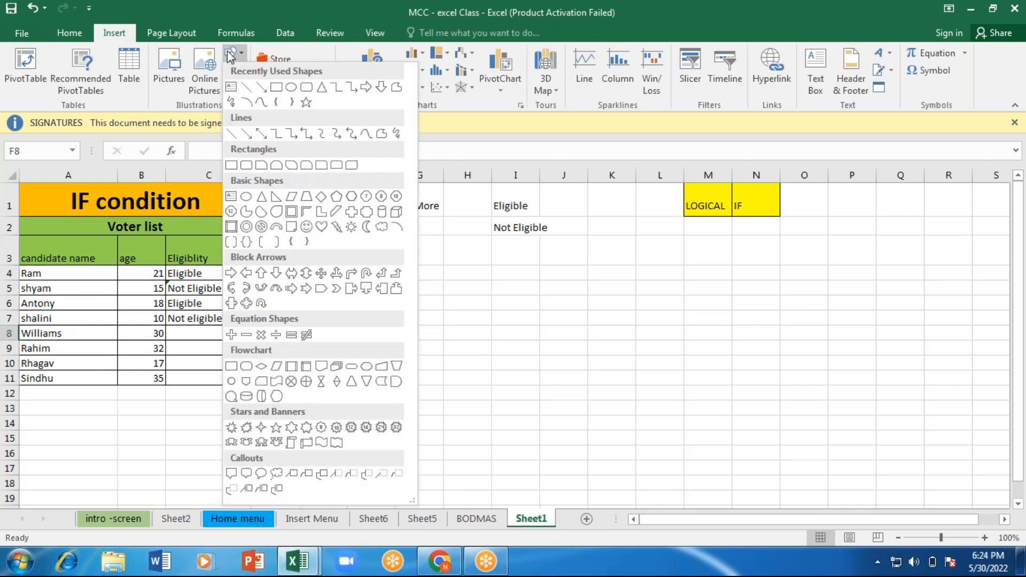
left_click(277, 86)
left_click_drag(377, 274, 690, 357)
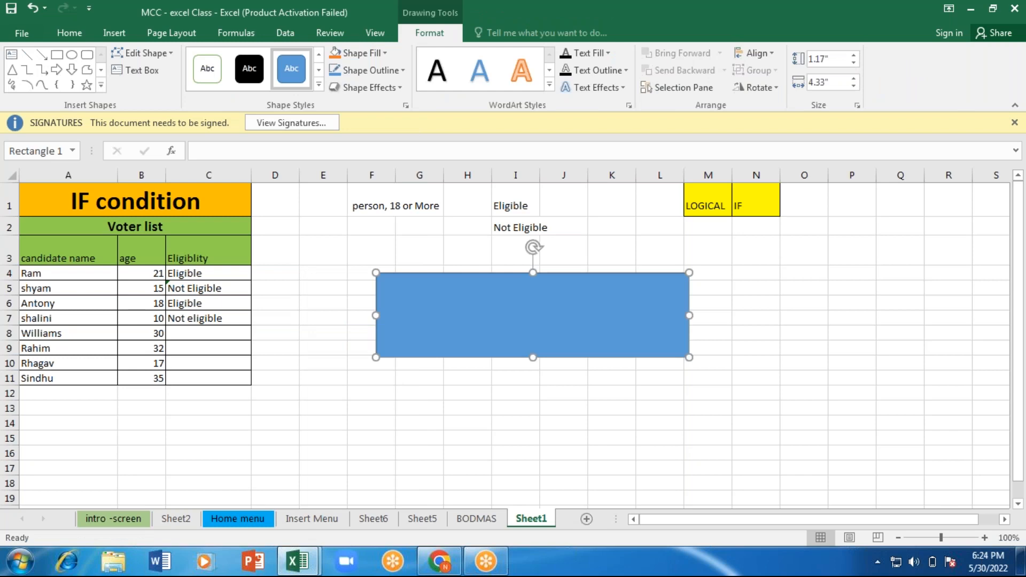
left_click(206, 71)
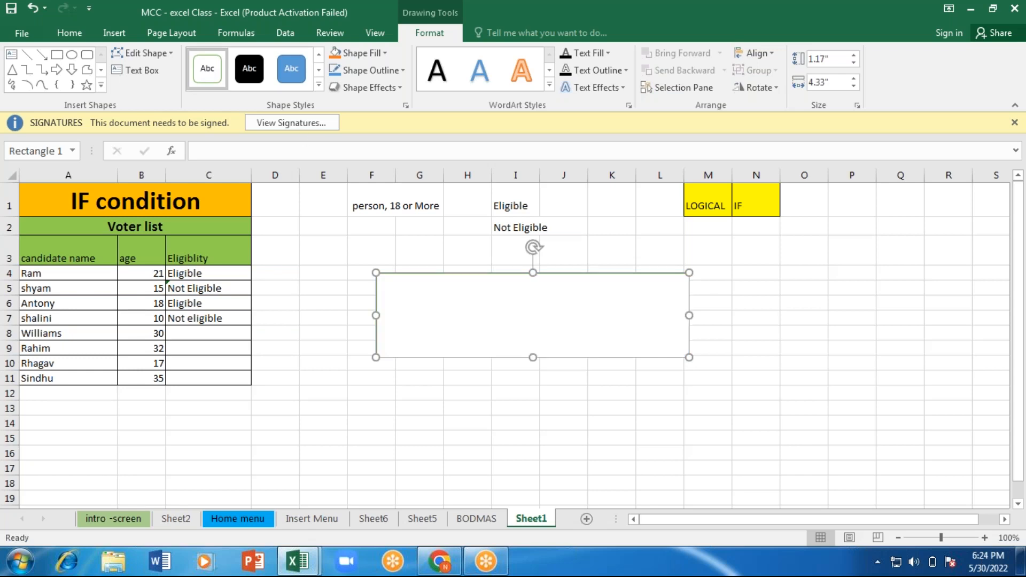
Step: Try to paste the formula text from cell C4 into the rectangle, and undo the paste
left_click(208, 273)
left_click_drag(374, 152, 199, 153)
key("ctrl+c")
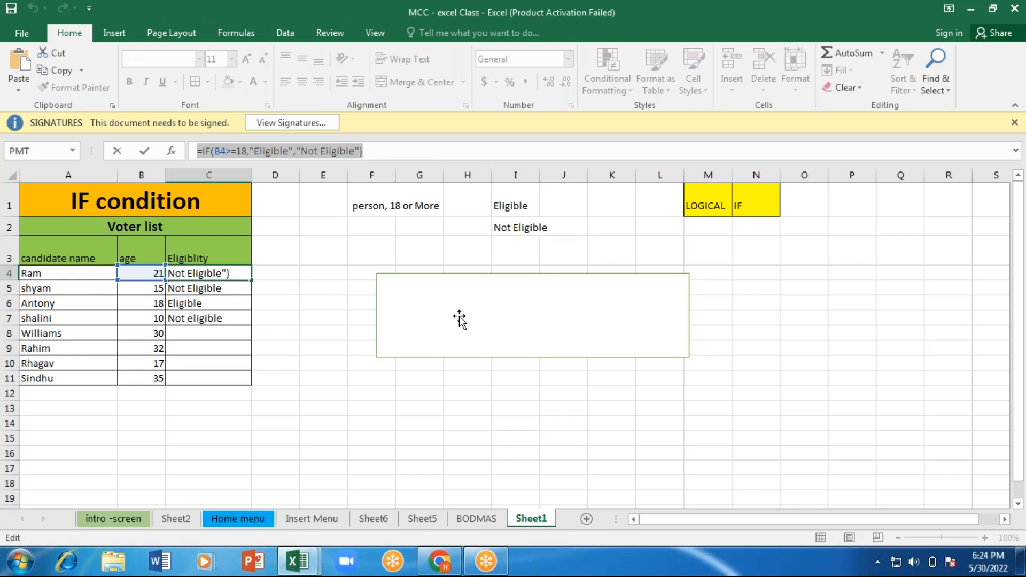
left_click(459, 319)
key("ctrl+v")
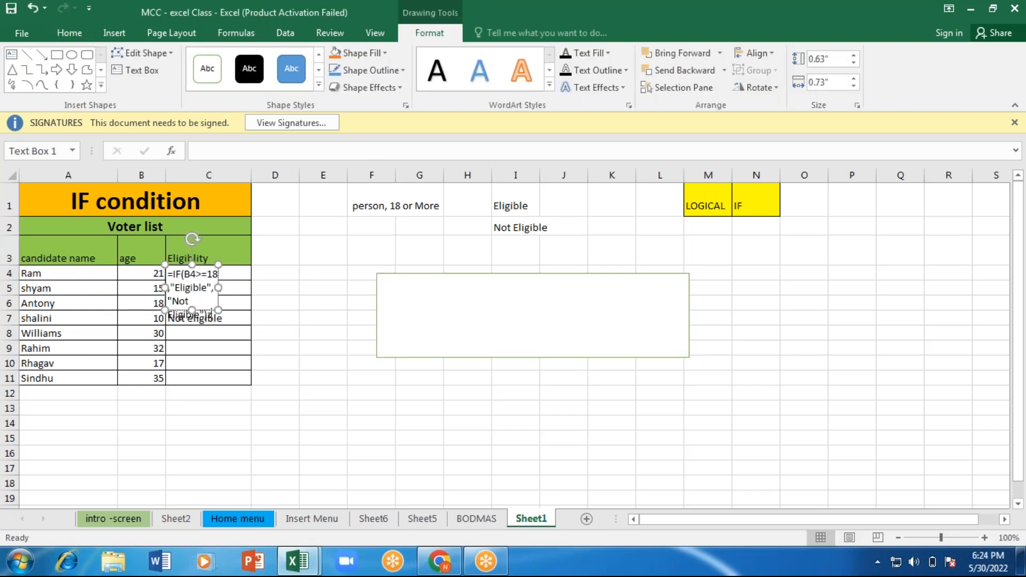
key("ctrl+z")
key("ctrl+z")
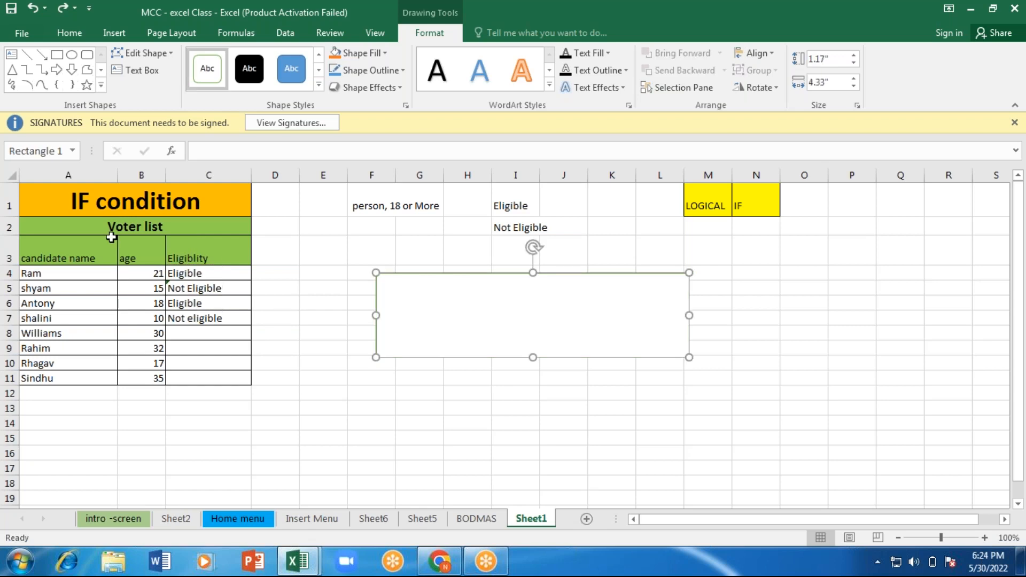
Step: Copy the formula text of cell C4 and paste it inside the rectangle
left_click(209, 267)
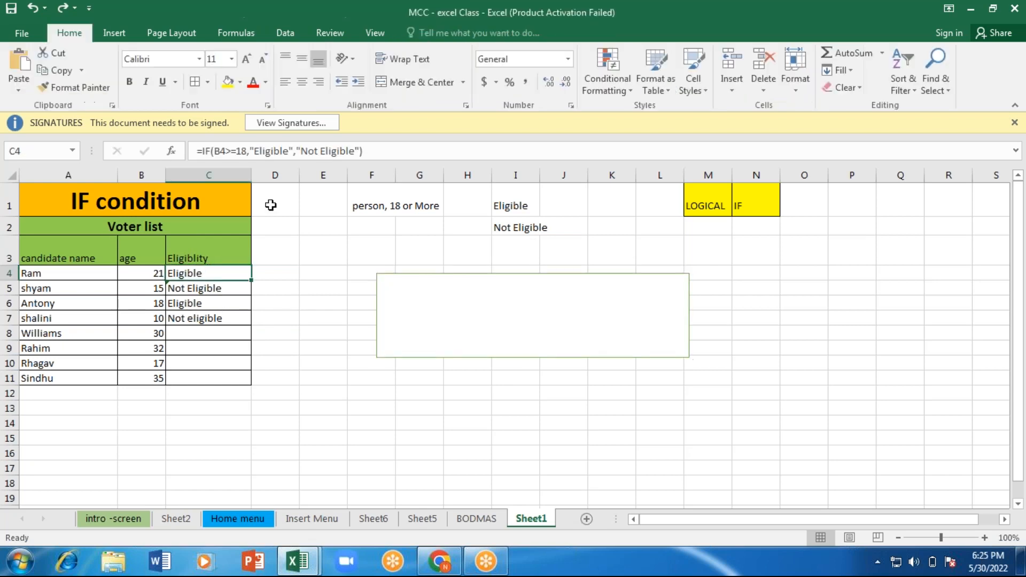
left_click_drag(373, 151, 191, 154)
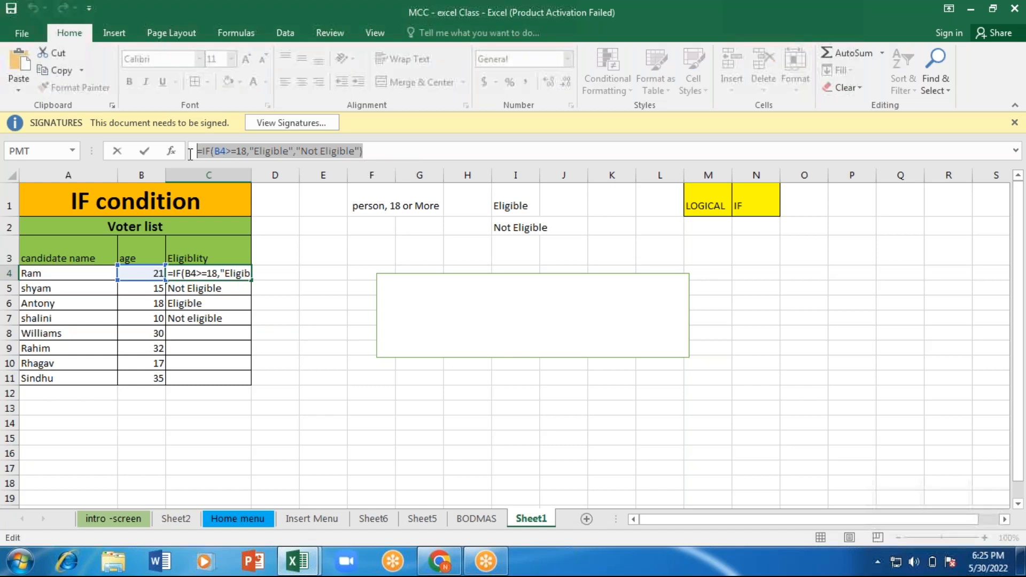
right_click(415, 300)
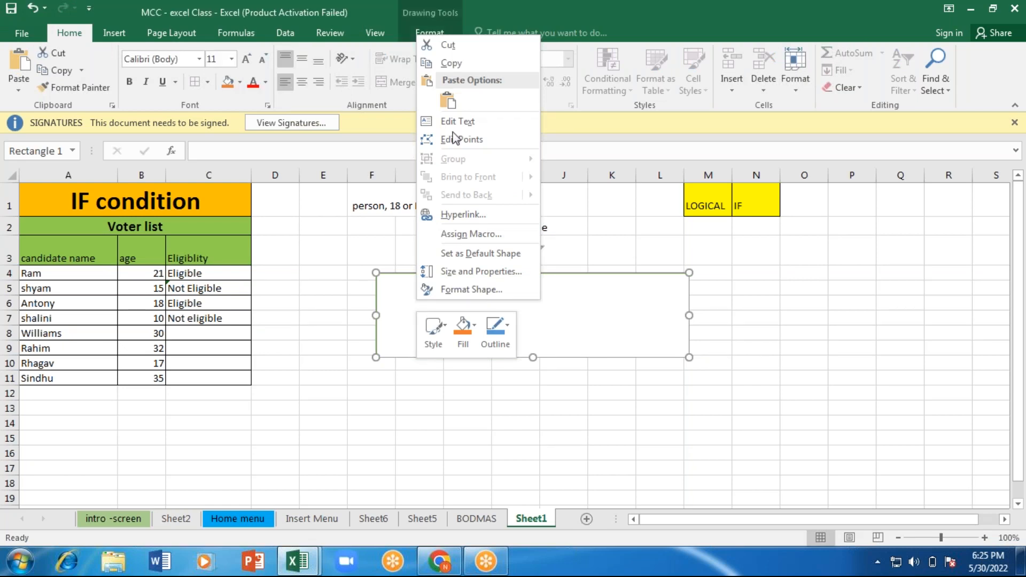
left_click(448, 101)
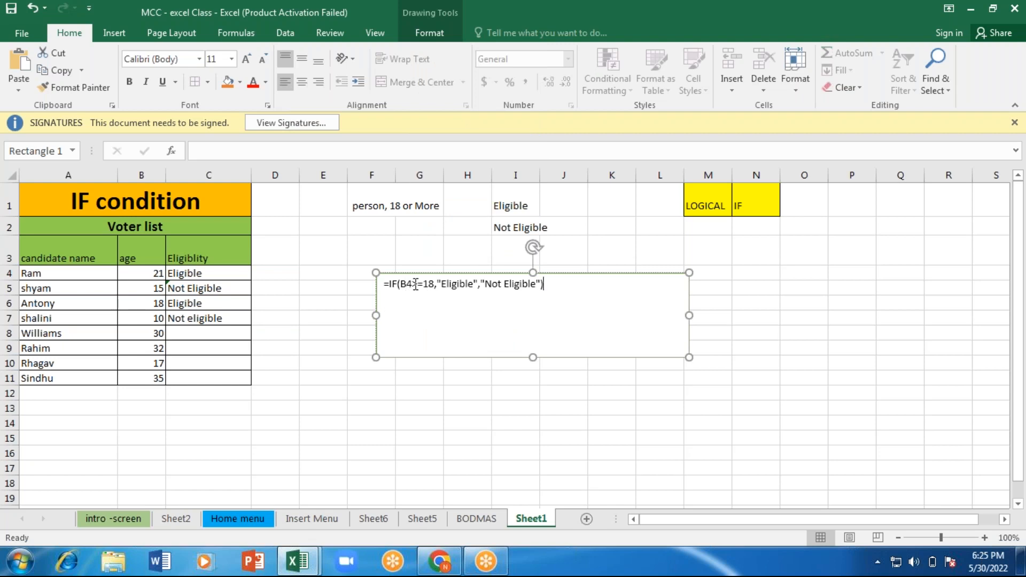
Step: Add the line "B4 - cell where age of candicate is given." below the formula in the rectangle
key("Return")
type("B")
key("Left")
key("Right")
key("Left")
key("Right")
type("4 - cell where age od")
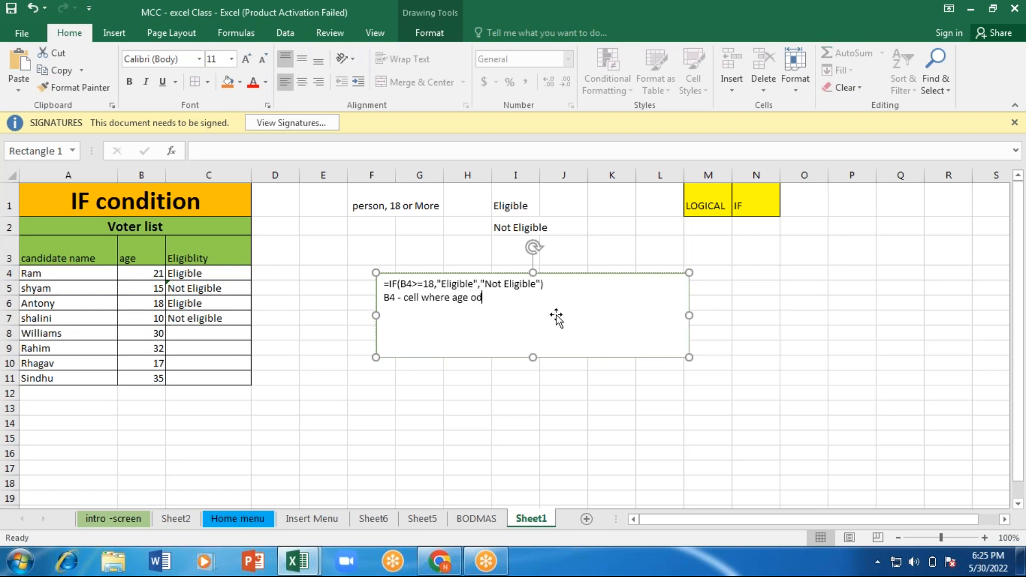
key("BackSpace")
type("f candicate is given.")
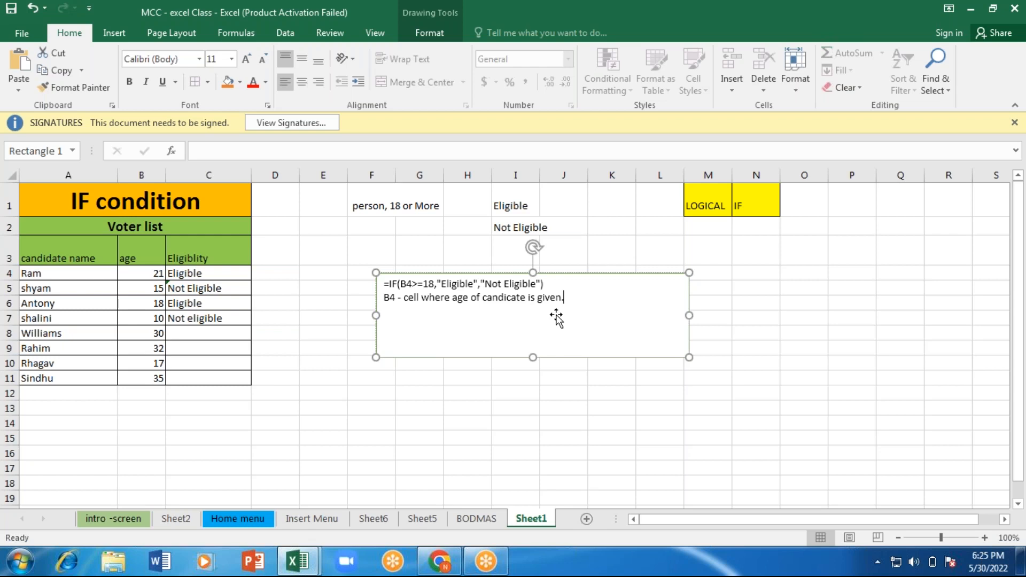
Step: Reduce the rectangle's height and width to fit closely around its two lines of text
left_click(512, 358)
left_click_drag(533, 357, 533, 319)
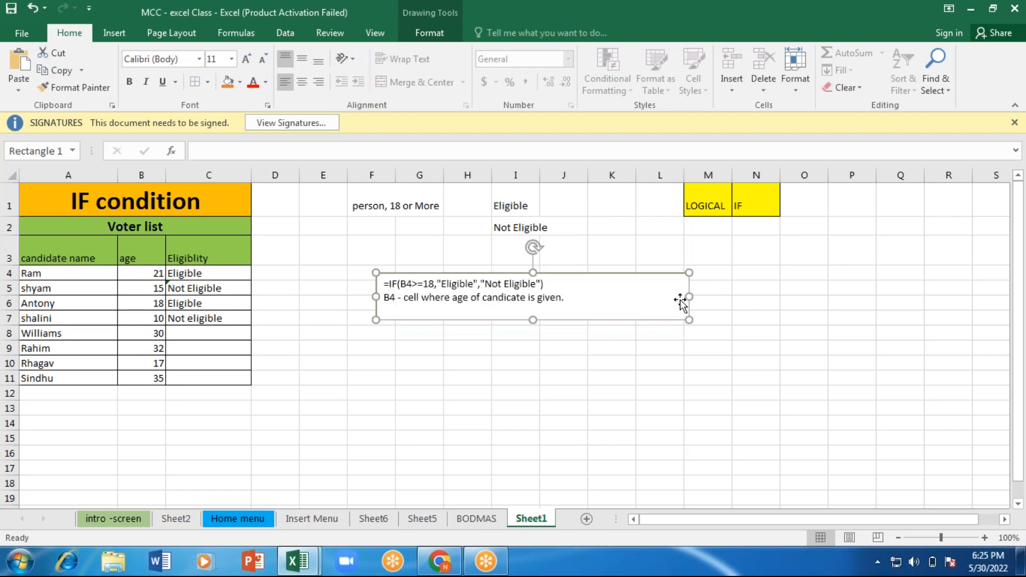
left_click_drag(687, 296, 594, 299)
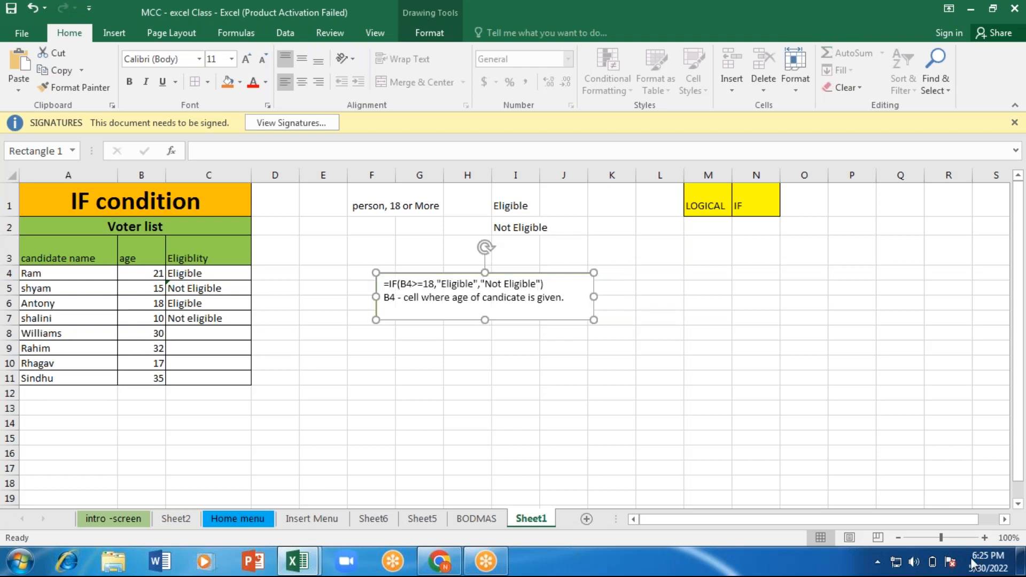
Step: Enlarge the worksheet view to 140% with the voter list and the formula note both in view
left_click(985, 538)
left_click(985, 538)
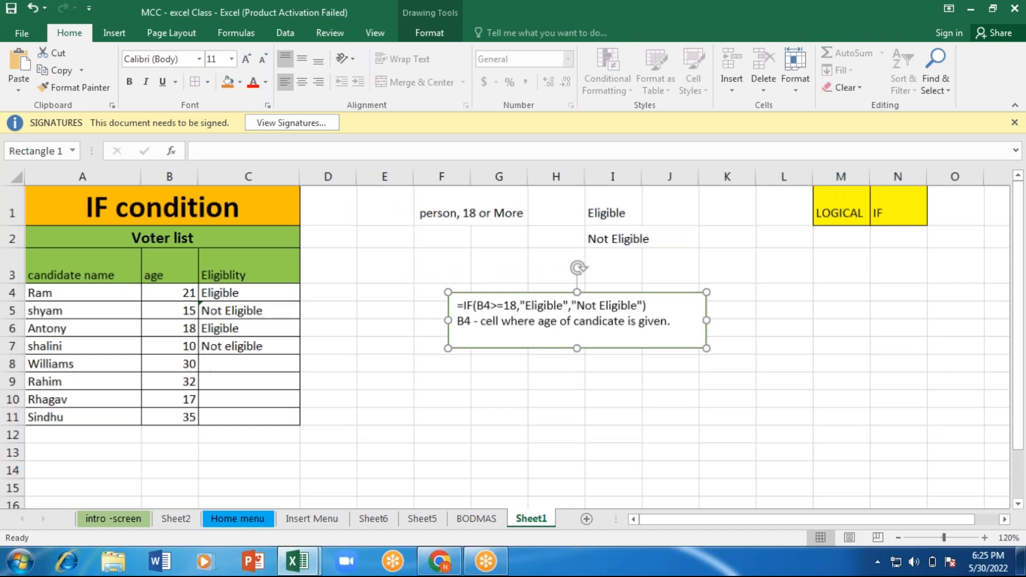
scroll(518, 347, "up", 2)
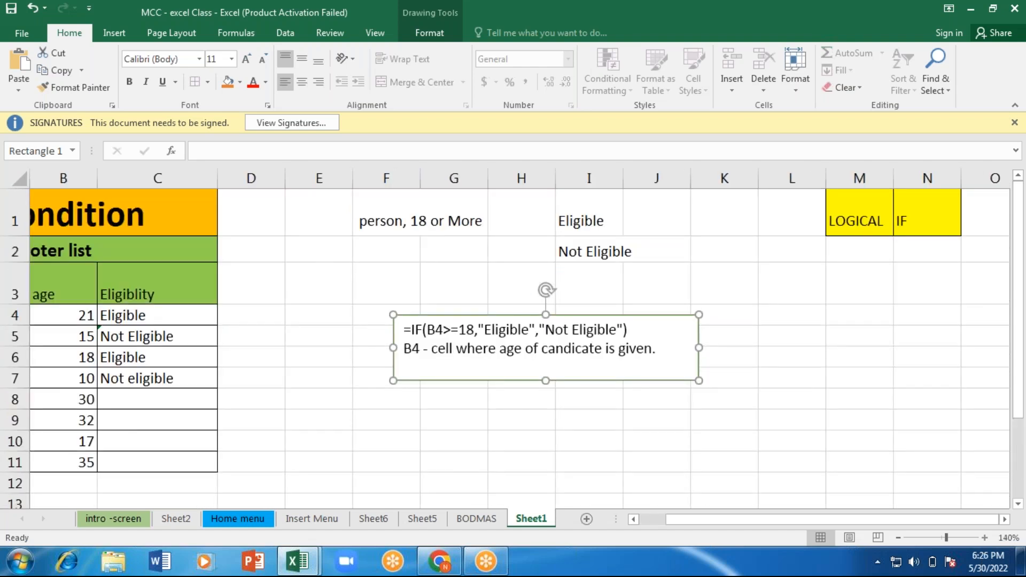
left_click(633, 520)
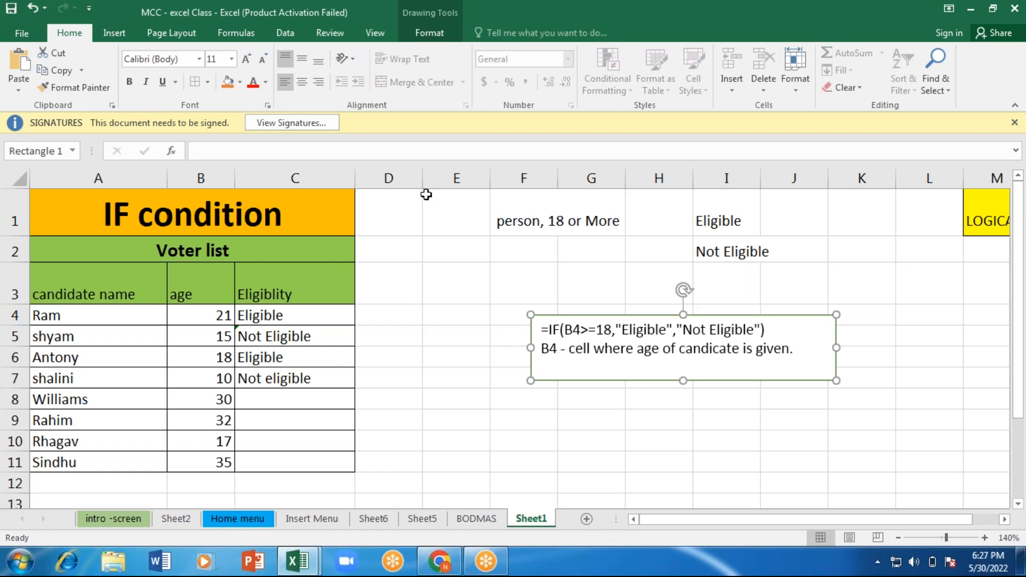
Step: Widen column E so that the "Requirement" heading of the Interview selection table fits
left_click(377, 10)
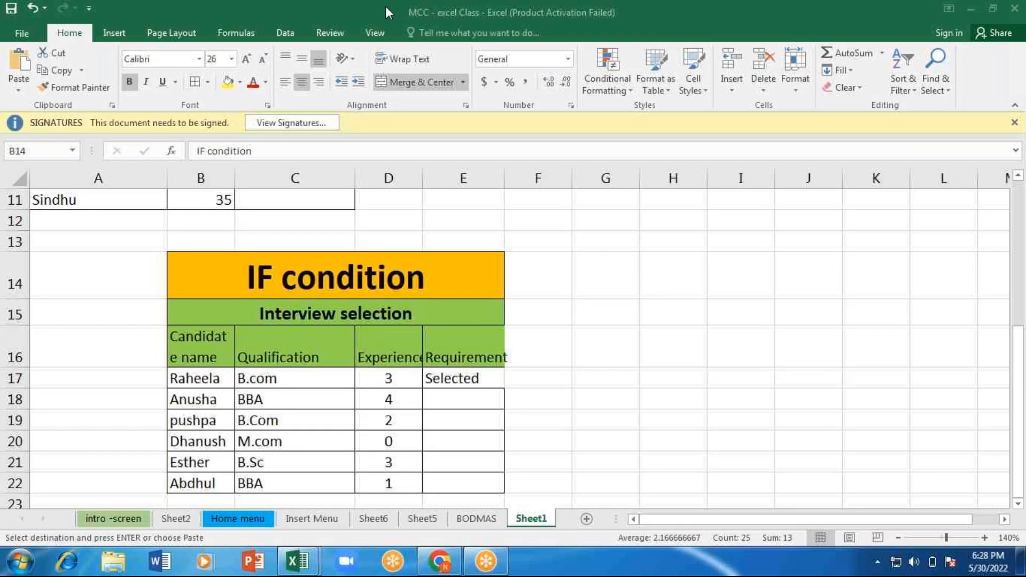
key("Right")
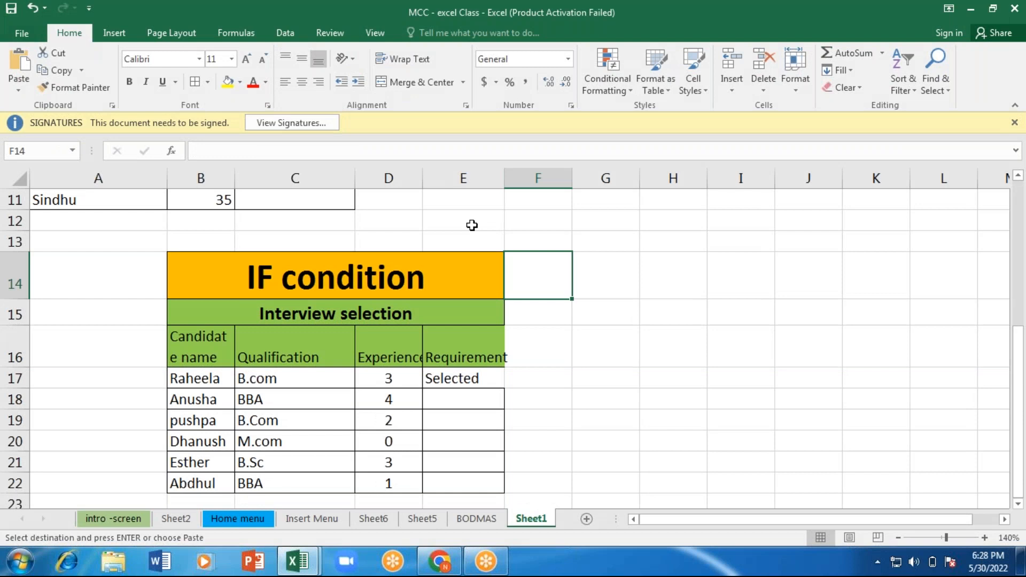
left_click_drag(505, 178, 517, 178)
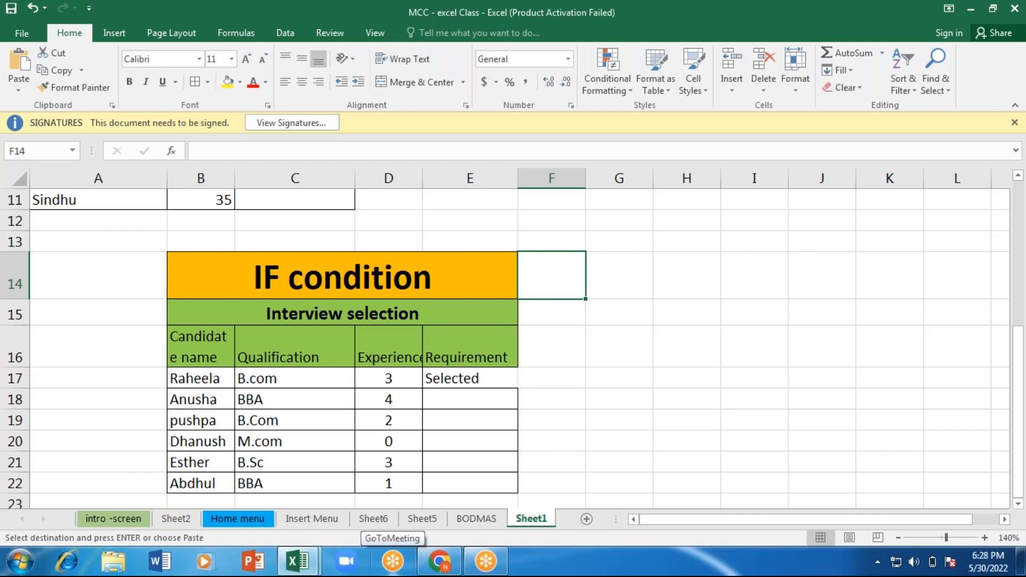
Step: Clear the existing formula from cell E17, the first Requirement cell of the Interview selection table
left_click(490, 381)
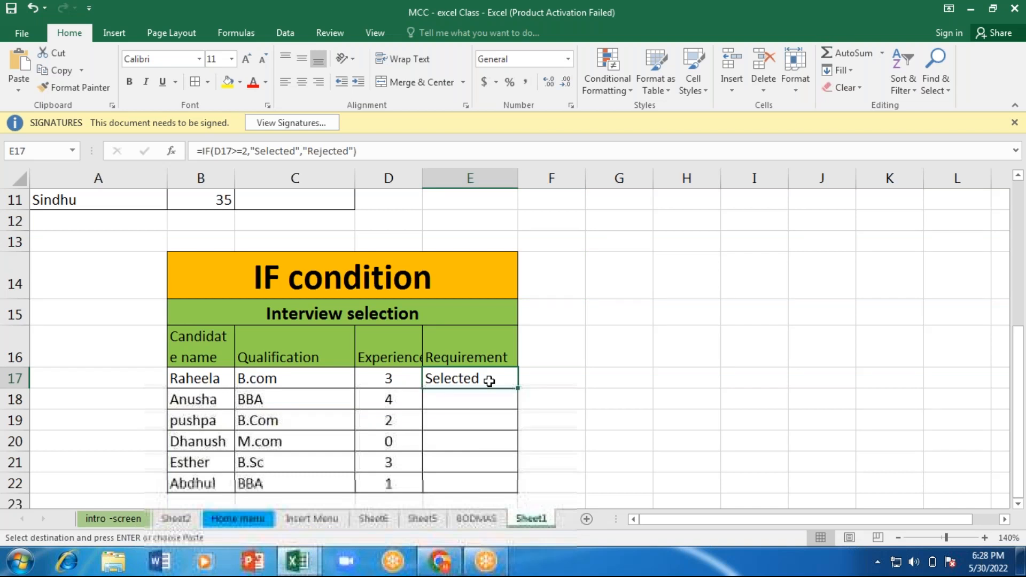
key("BackSpace")
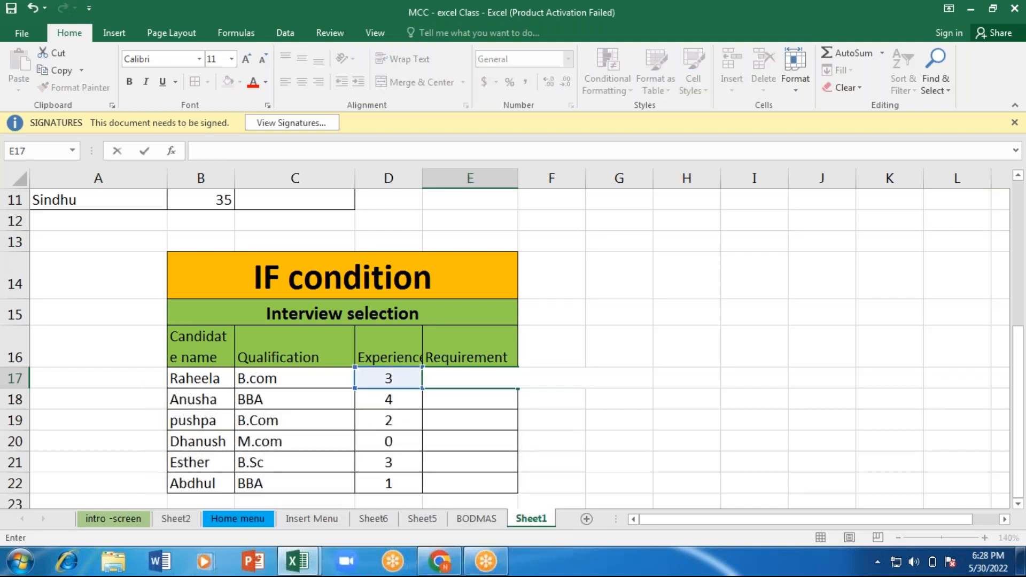
key("Return")
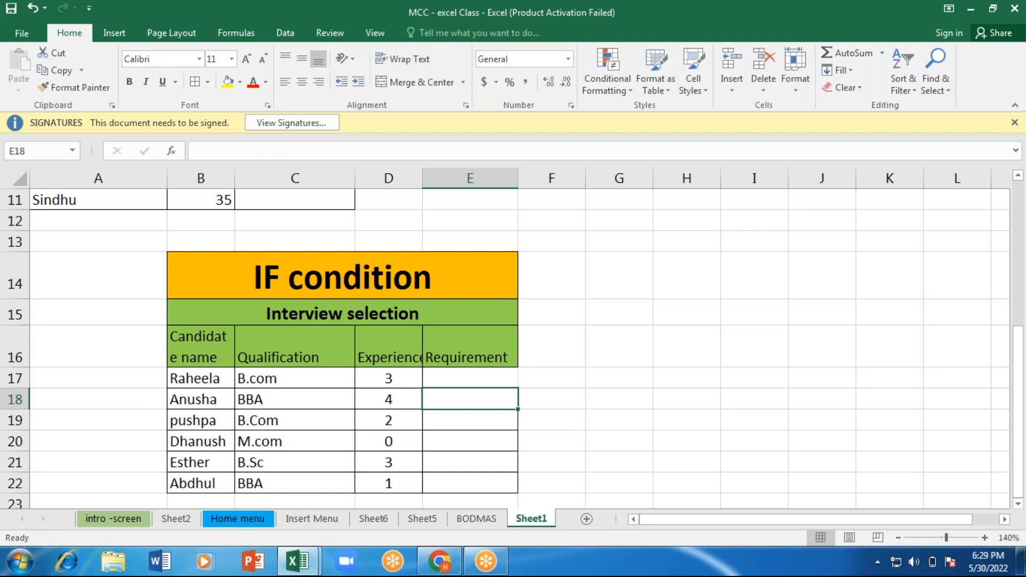
Step: Start an IF formula in E17 whose logical test checks the experience in D17 with the >= operator
key("Up")
key("F2")
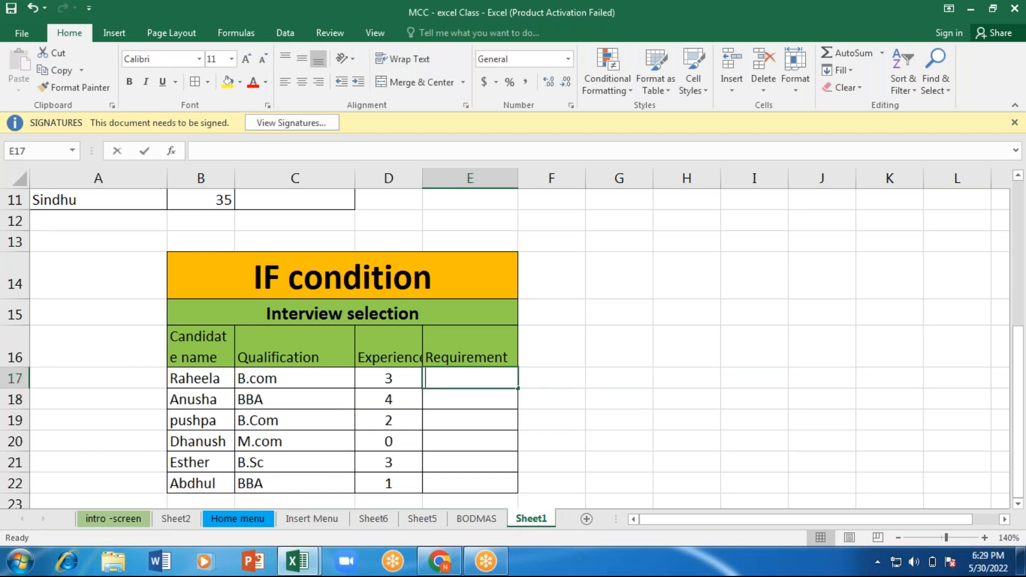
type("=")
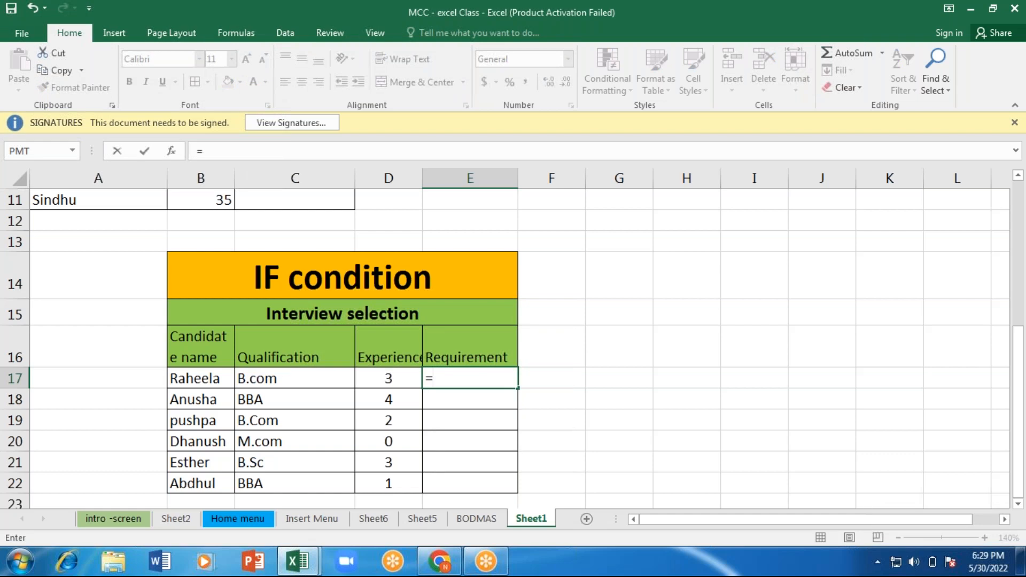
type("i")
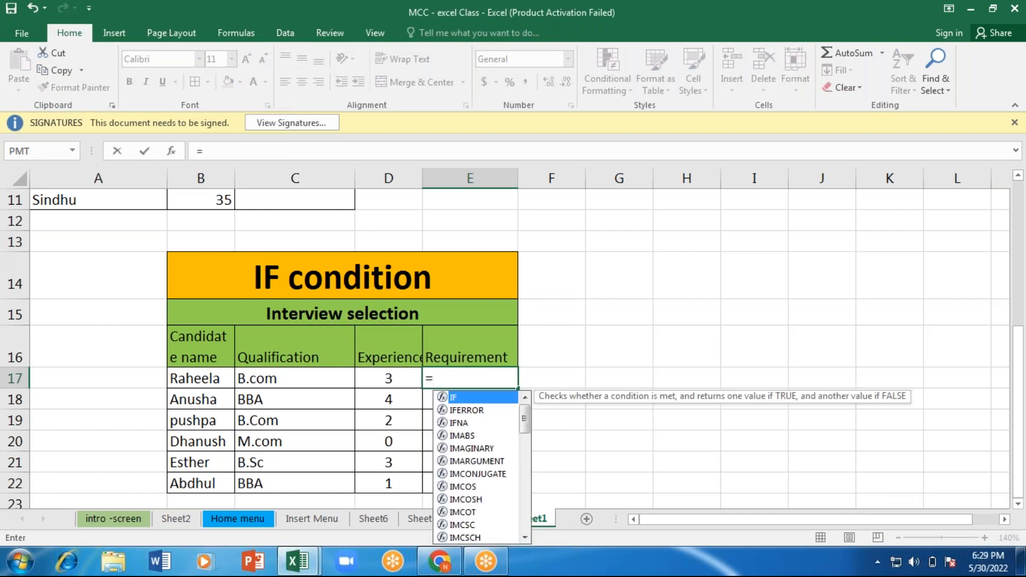
type("f")
key("Tab")
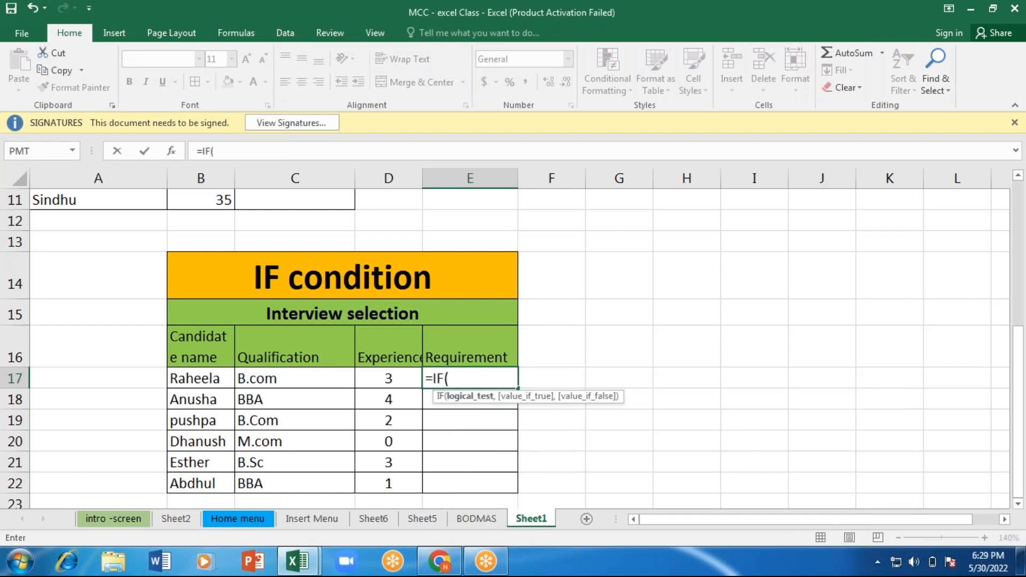
left_click(398, 376)
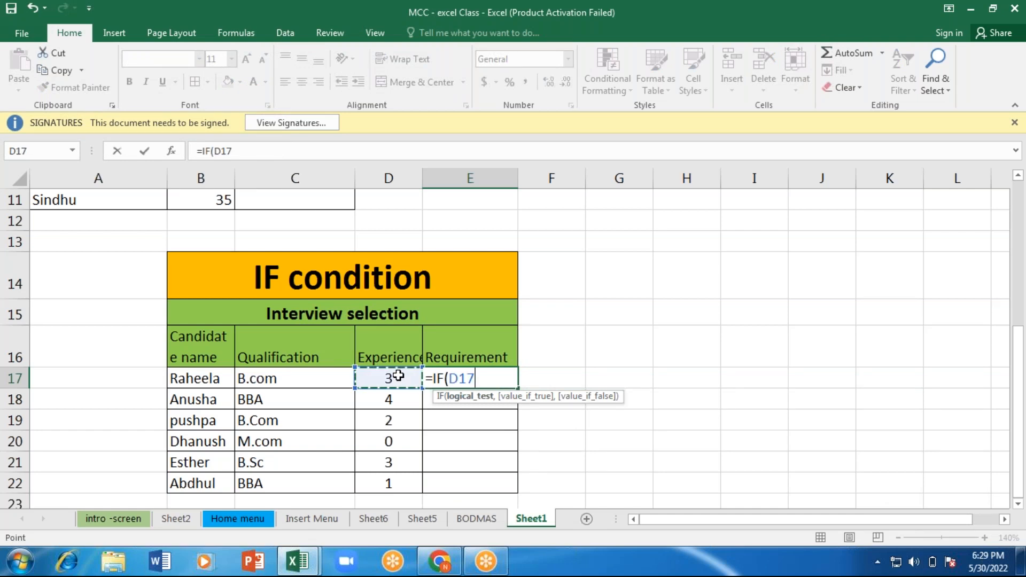
type(">=")
key("Down")
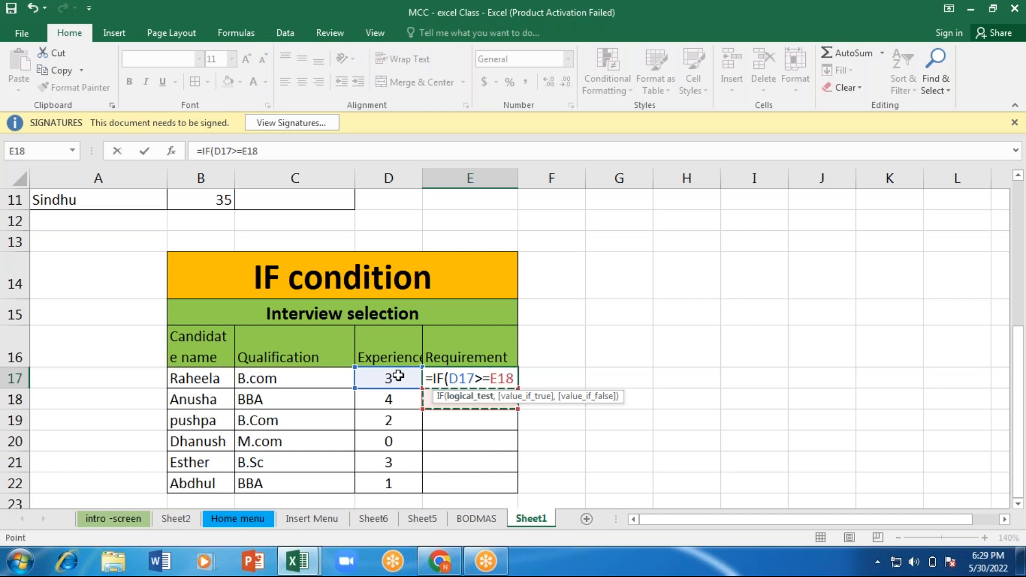
key("BackSpace")
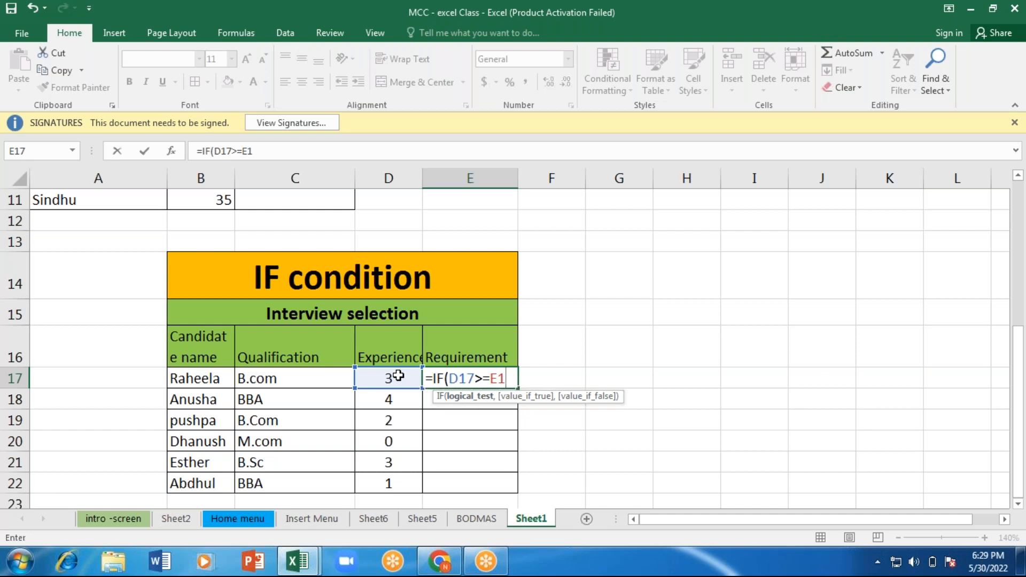
key("BackSpace")
key("BackSpace")
key("Down")
key("BackSpace")
key("BackSpace")
key("BackSpace")
Step: Complete the logical test in E17 with 2 and give "selected" as the value if true
type("2")
type(",")
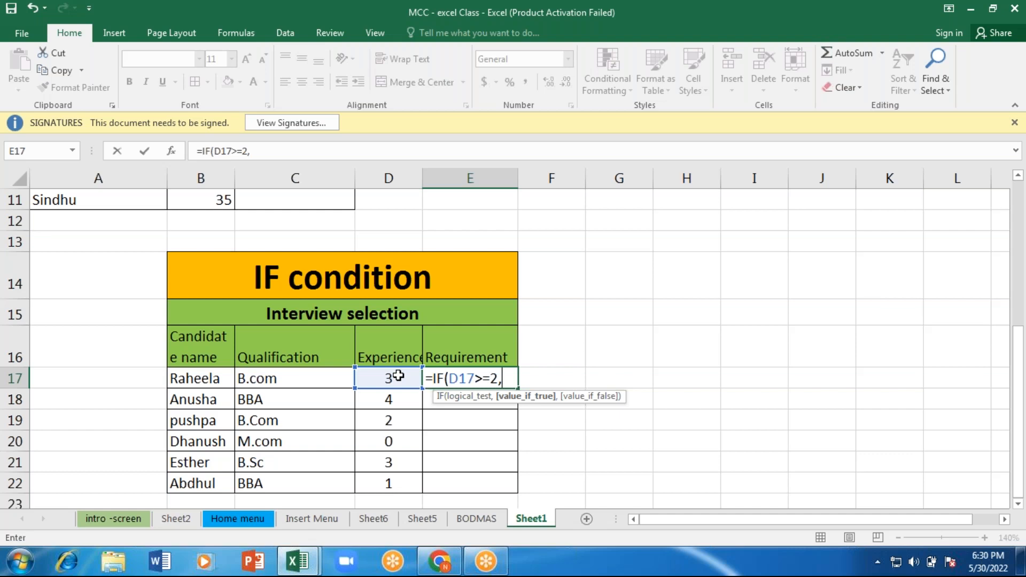
type("\"selected")
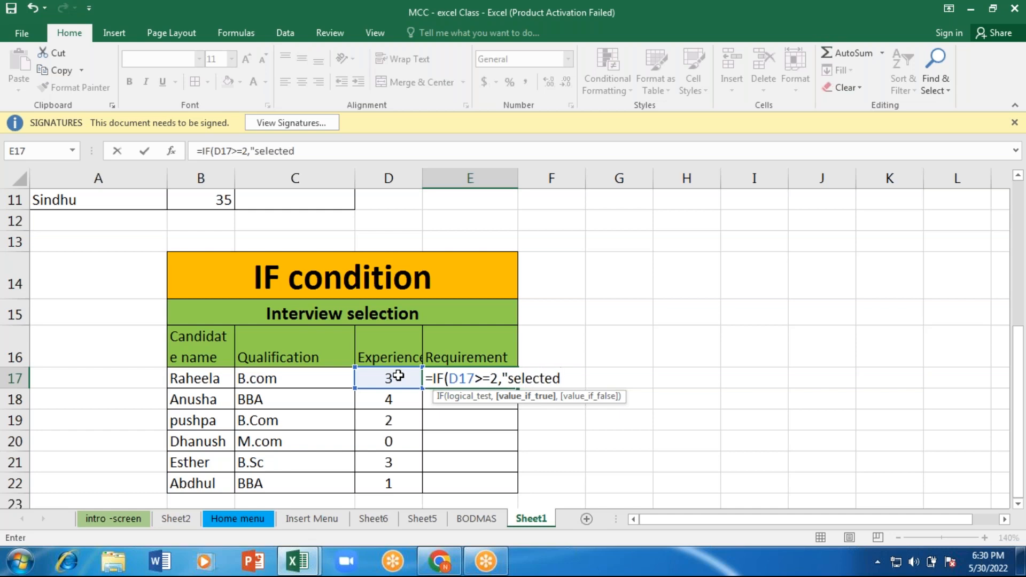
type("\",")
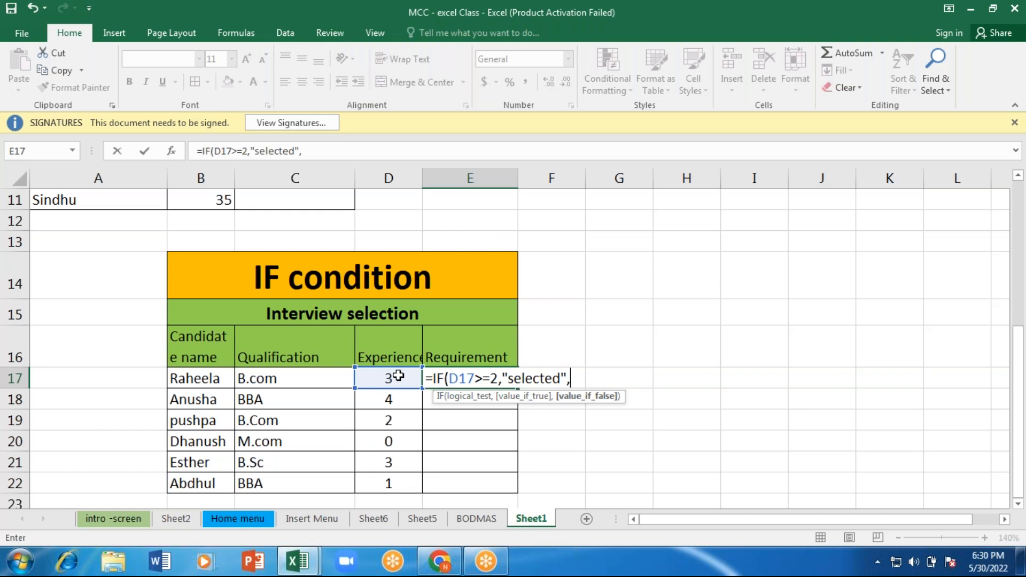
type("\"e")
Step: Give "Rejected" as the value if false and enter the finished IF formula in E17
key("BackSpace")
type("Rejected\"")
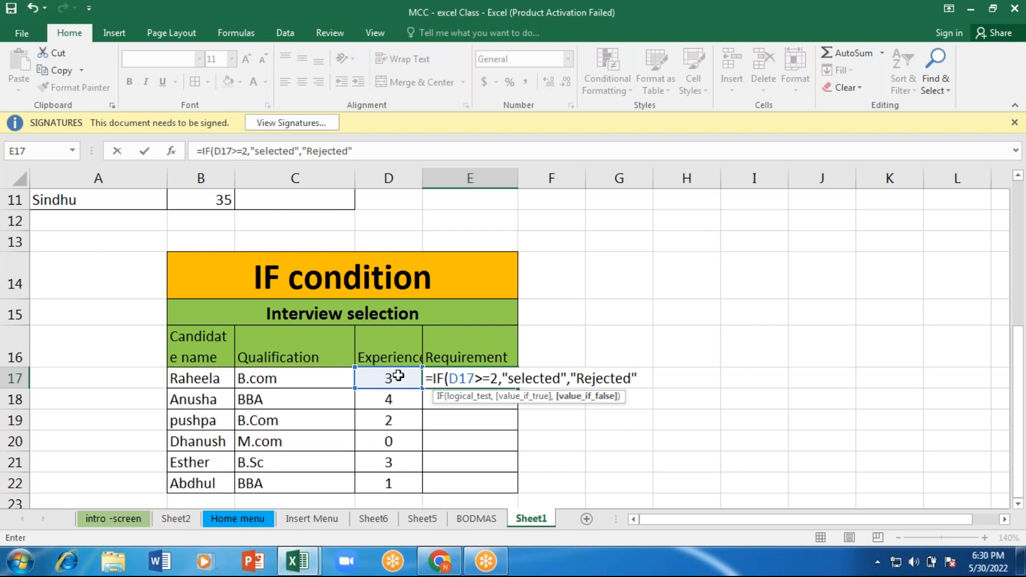
type(")")
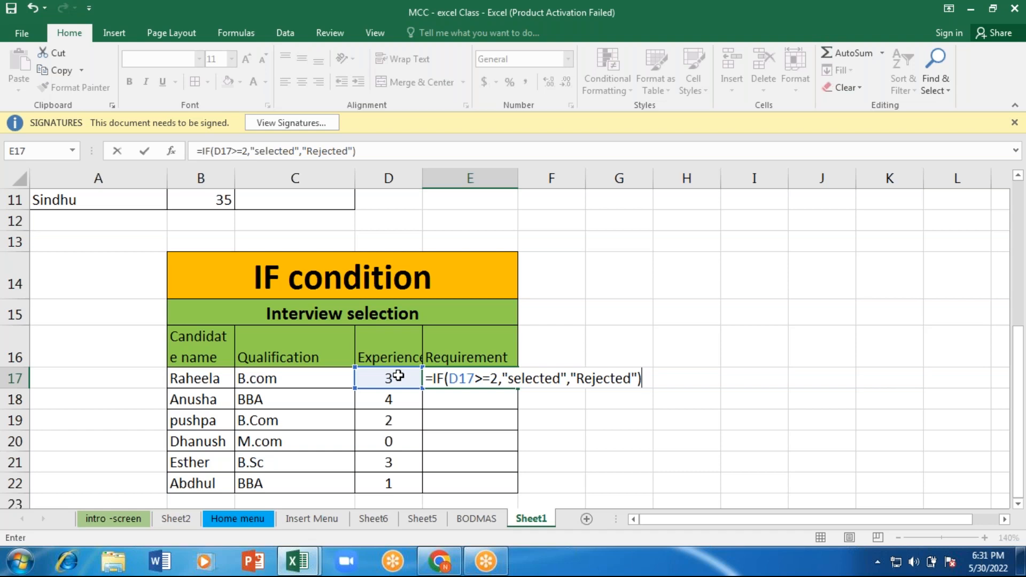
key("Return")
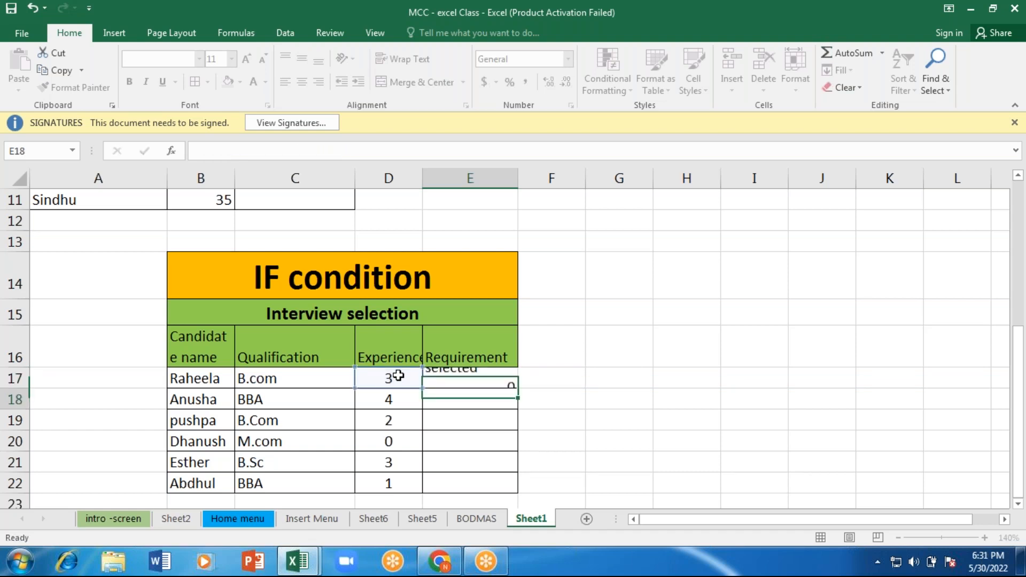
Step: Replace the greater-than sign in E17's IF formula with < and enter the changed formula
left_click(467, 380)
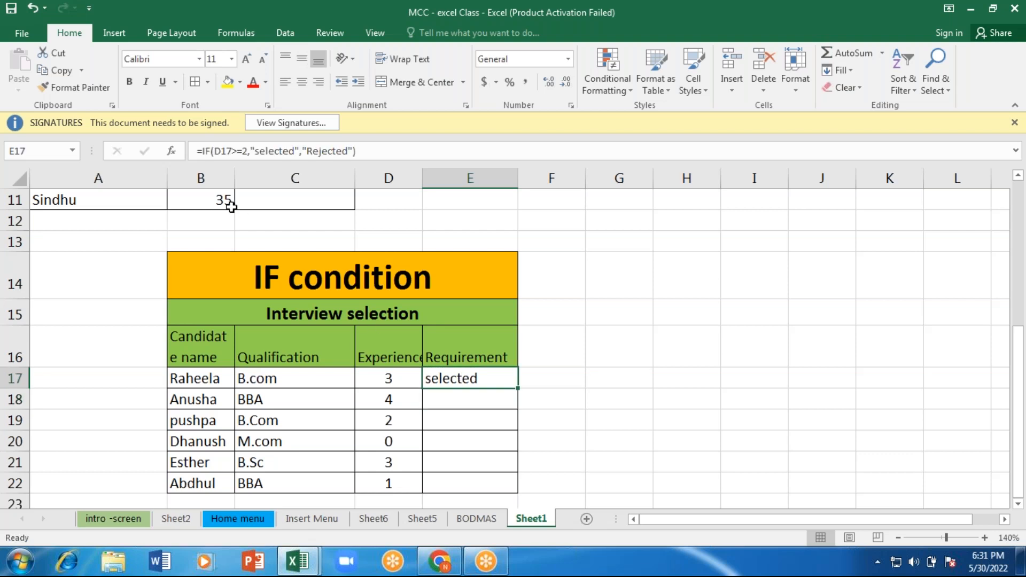
double_click(482, 380)
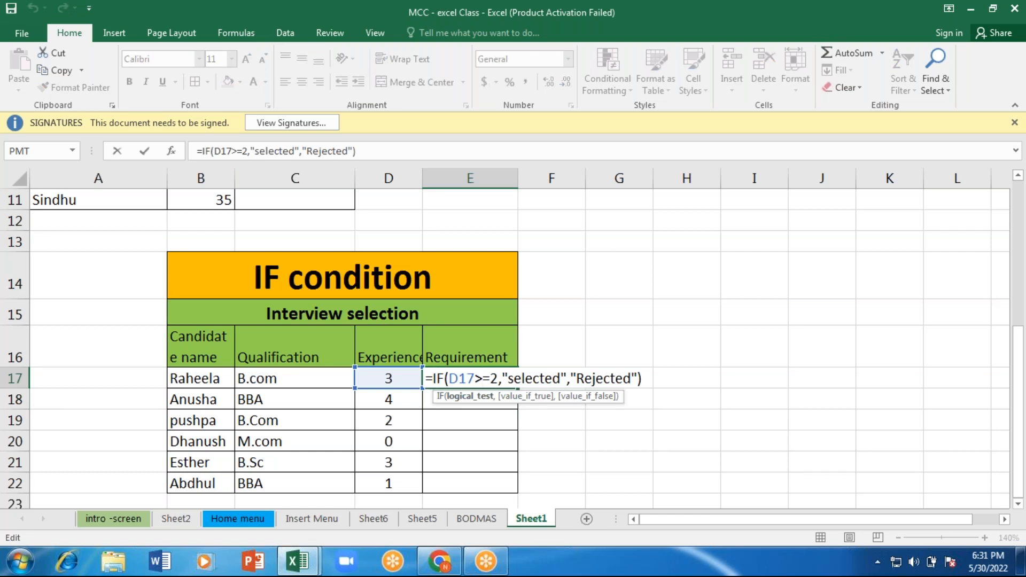
key("BackSpace")
type("<")
key("Return")
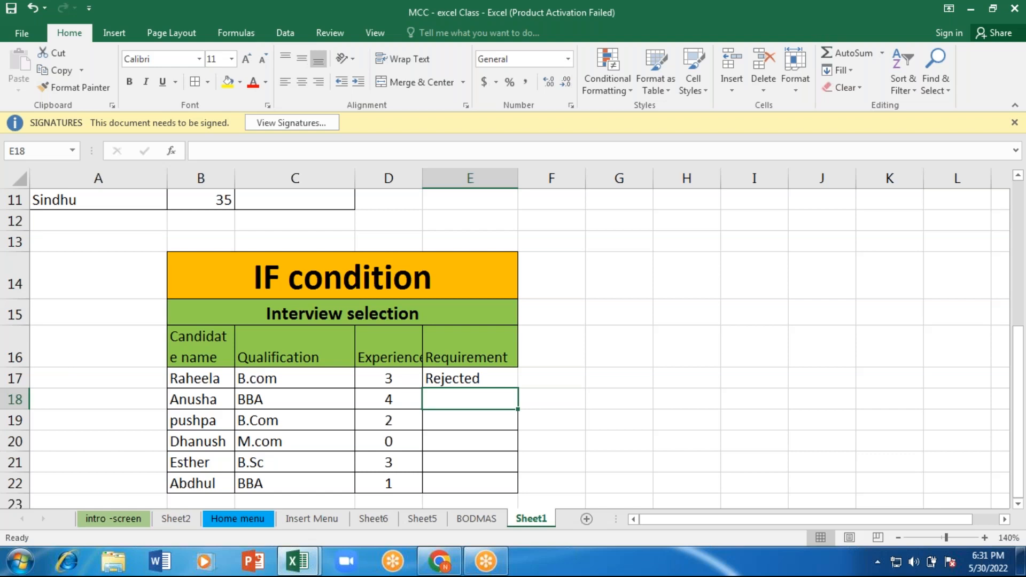
Step: Change the Experience values to 2.7 in D18, 1.9 in D19, 2 in D21 and 4 in D22
left_click(404, 400)
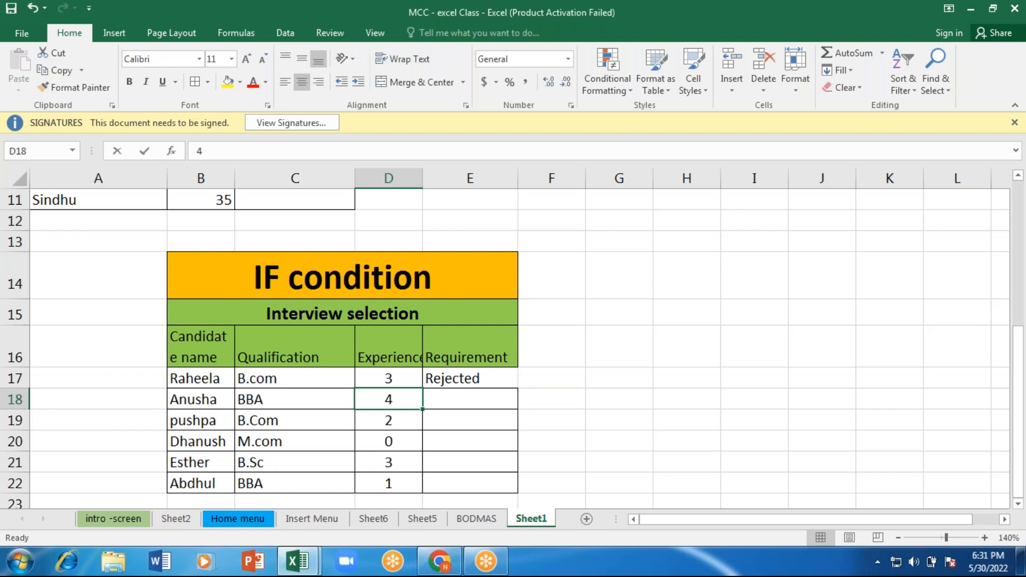
type("2.7")
key("Return")
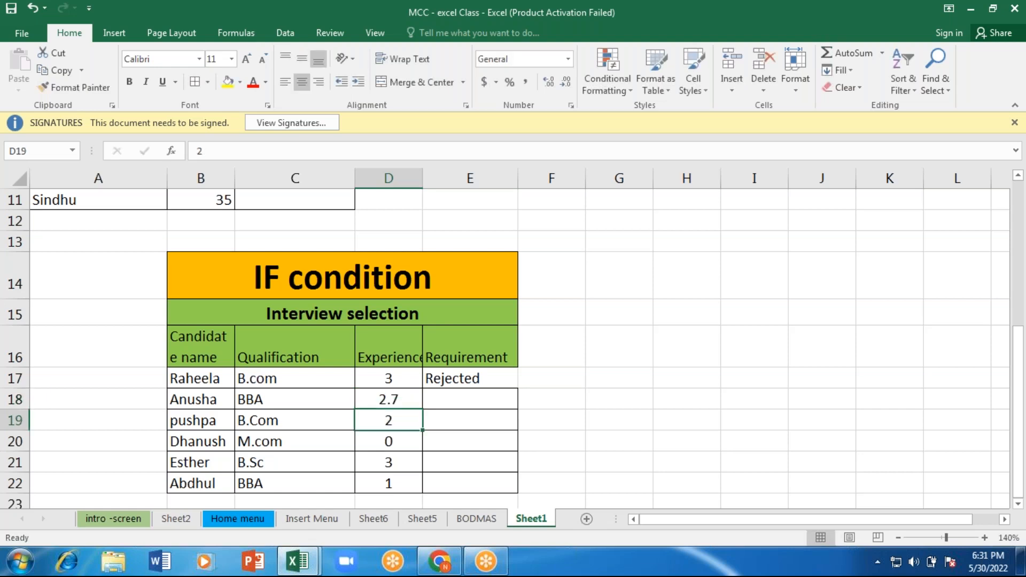
type("1.9")
key("Return")
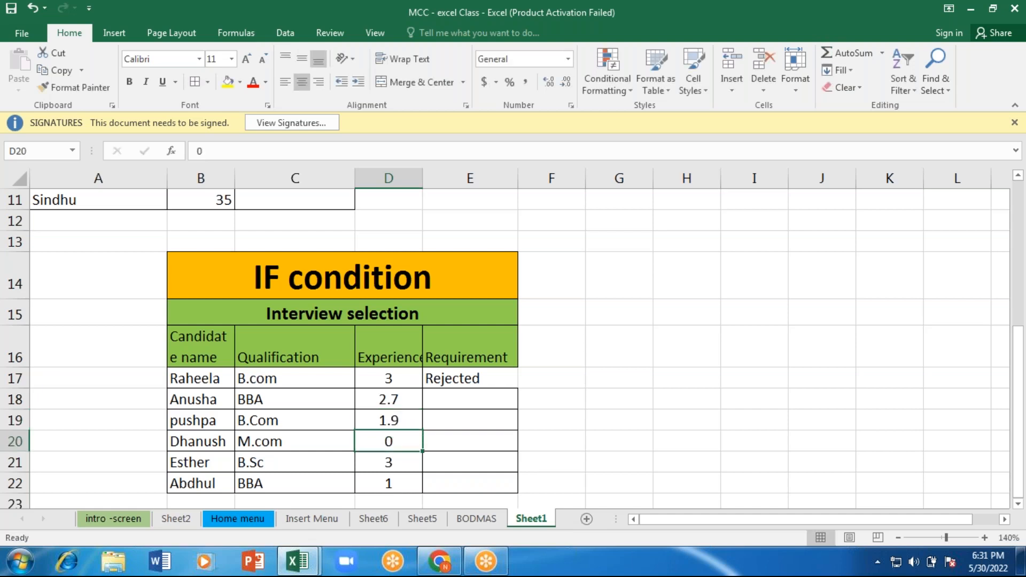
key("Return")
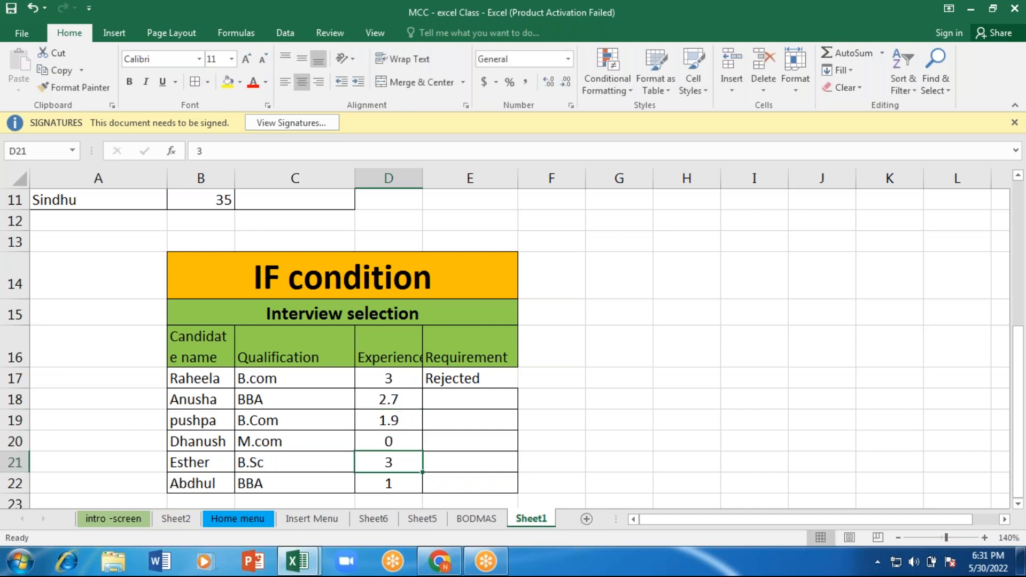
type("2")
key("Return")
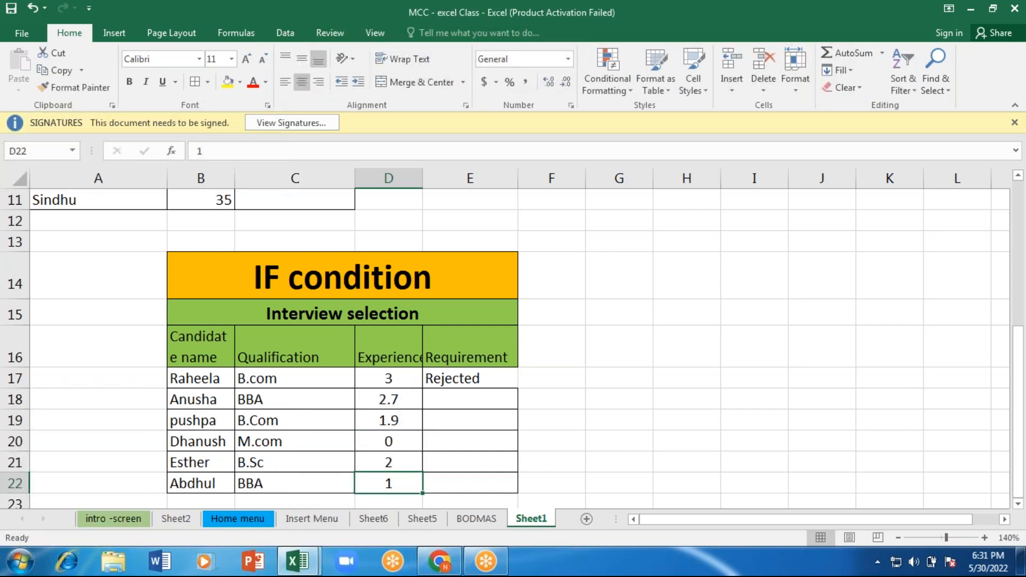
type("4")
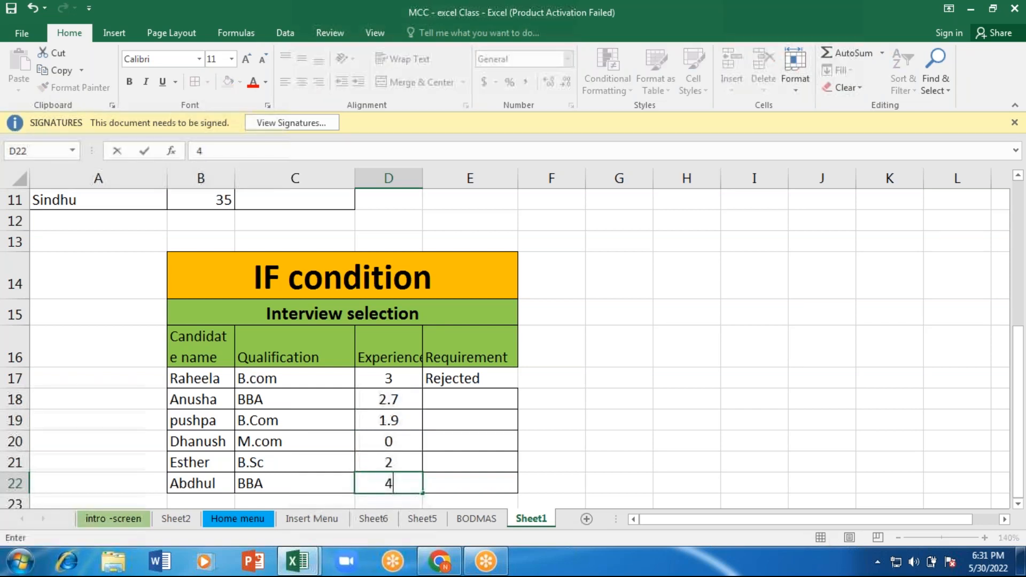
Step: Start an IF formula in E18 with the logical test D18<=2
left_click(474, 393)
type("=")
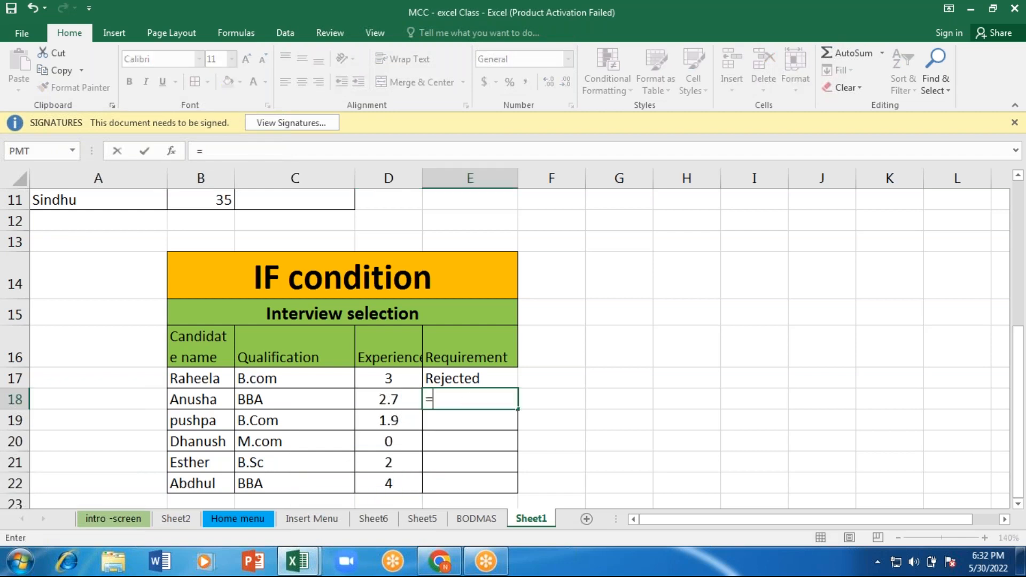
type("IF(")
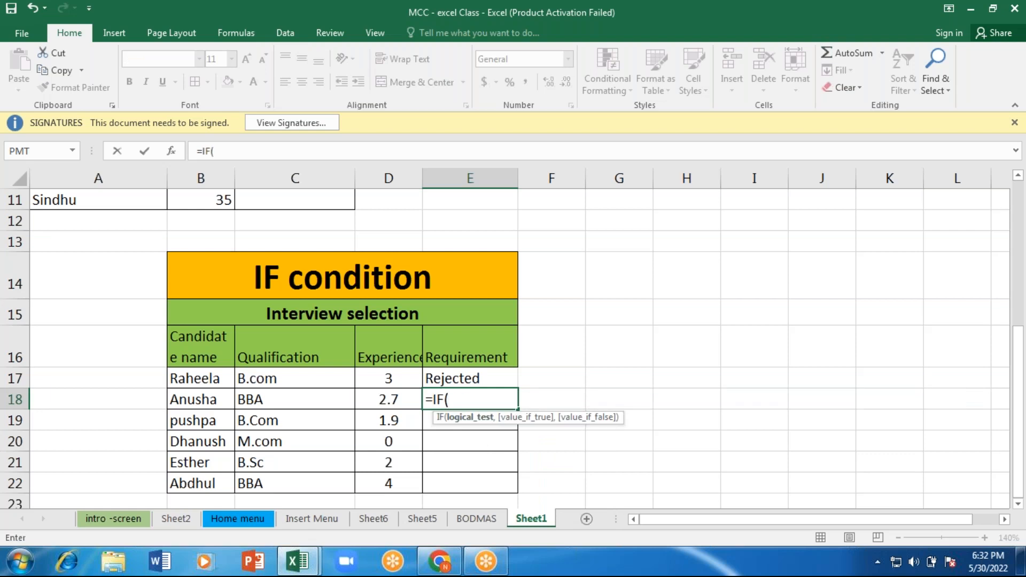
key("Left")
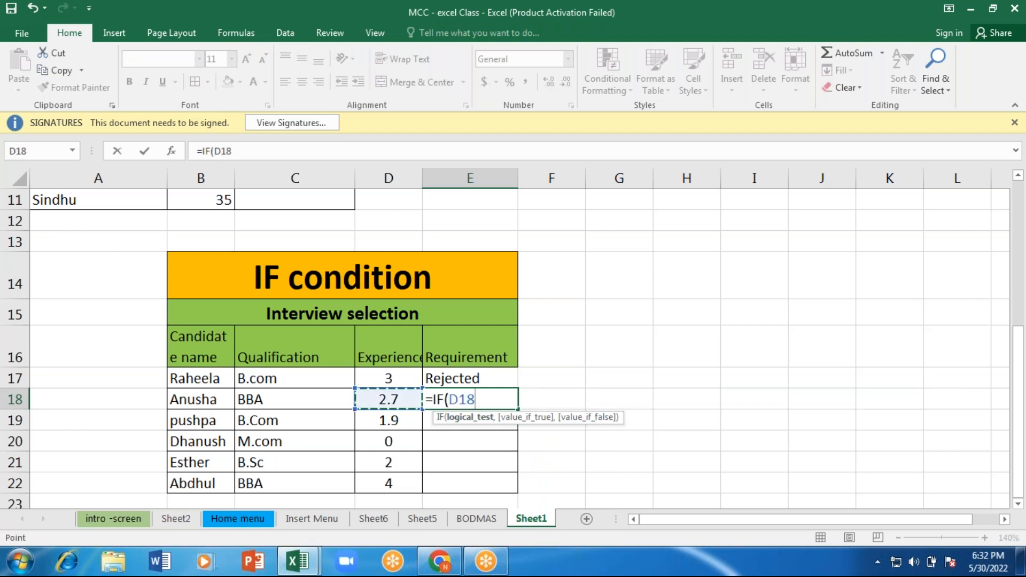
type("<=2")
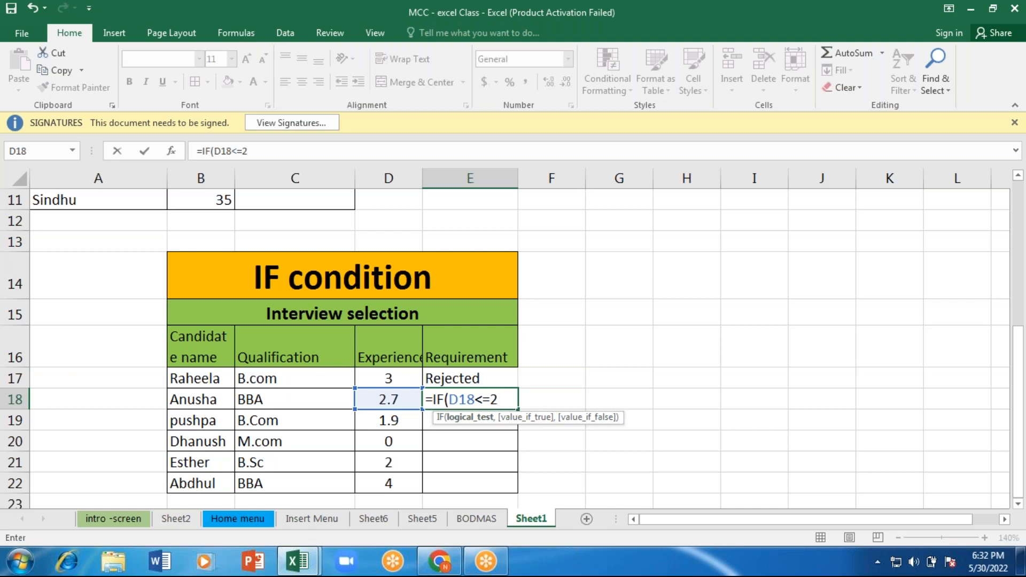
type(",")
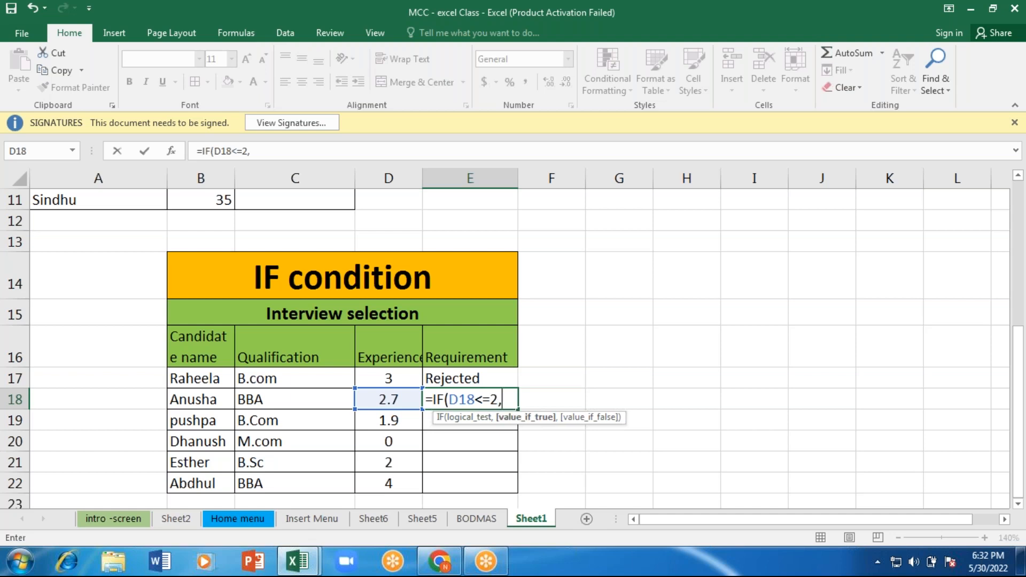
type("\"Selected")
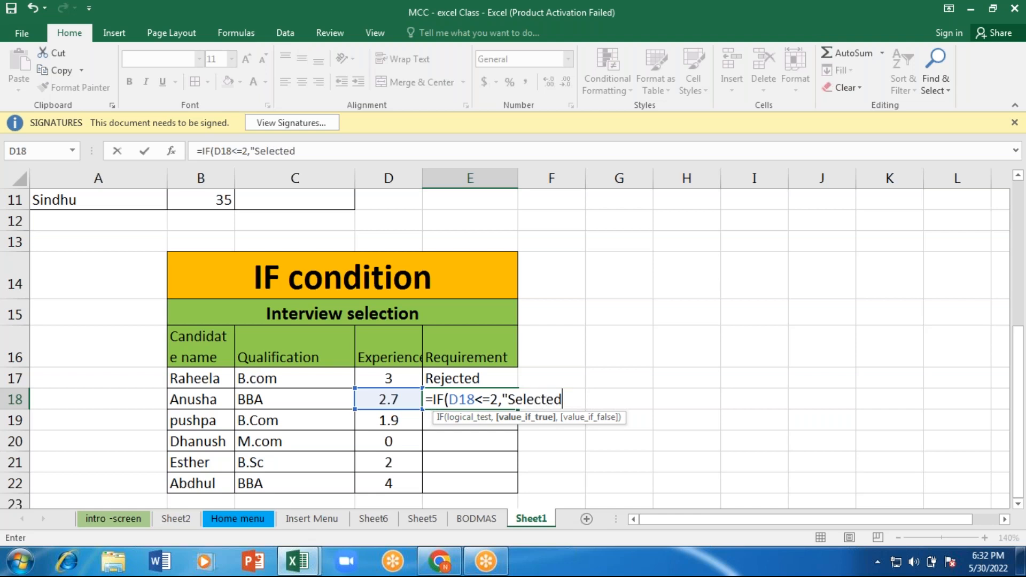
type("\"")
type(",\"Re")
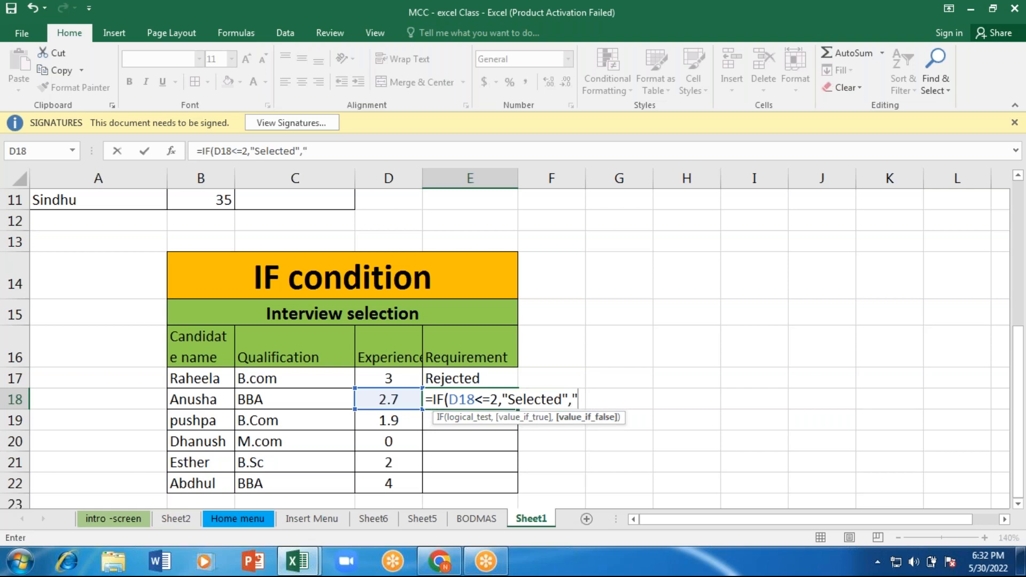
type("cted")
Step: Complete the E18 formula with "Selected" as the value if true and "Recjected" as the value if false
key("BackSpace")
key("BackSpace")
key("BackSpace")
type("jected")
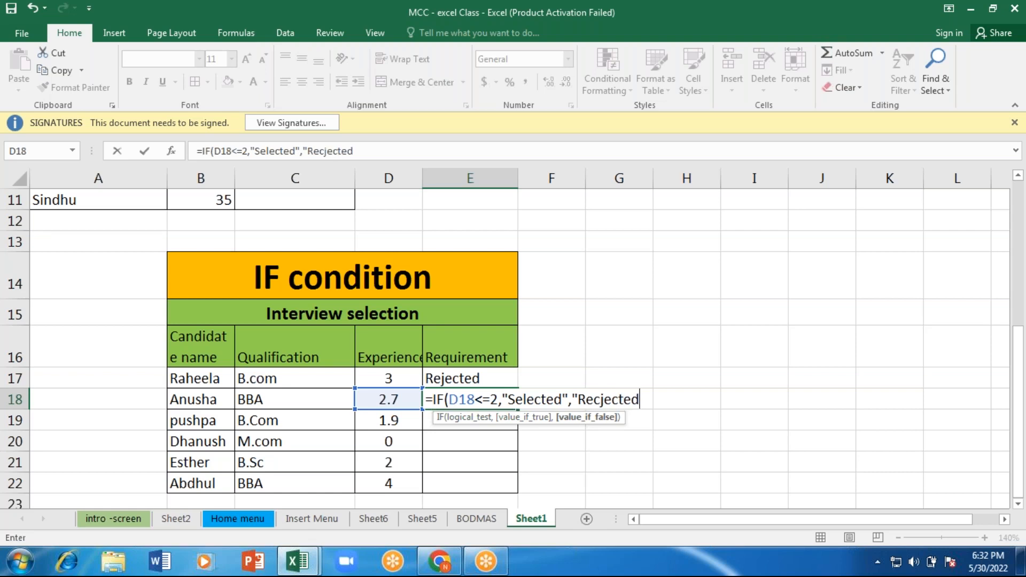
type("\")")
key("Return")
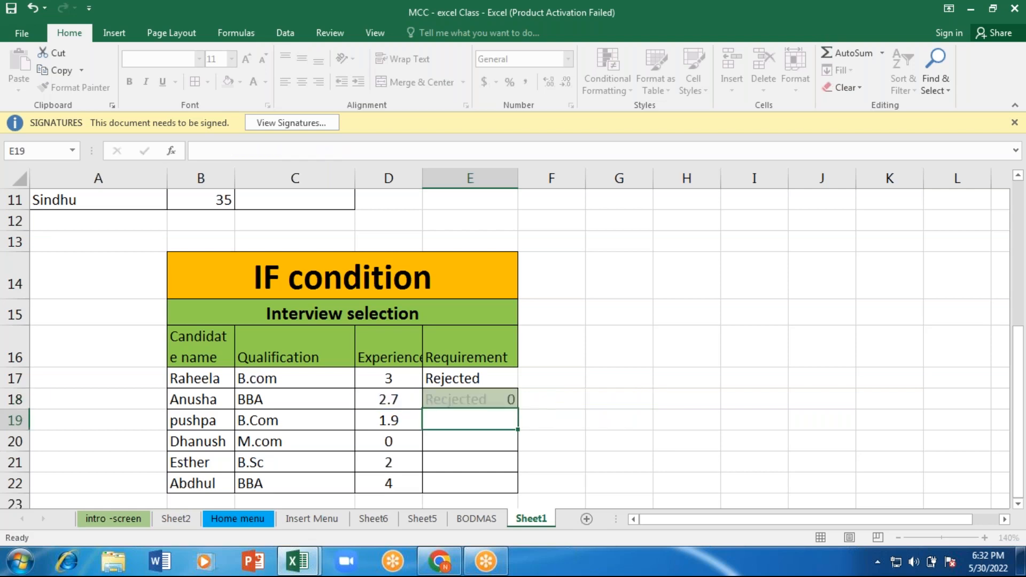
left_click(468, 401)
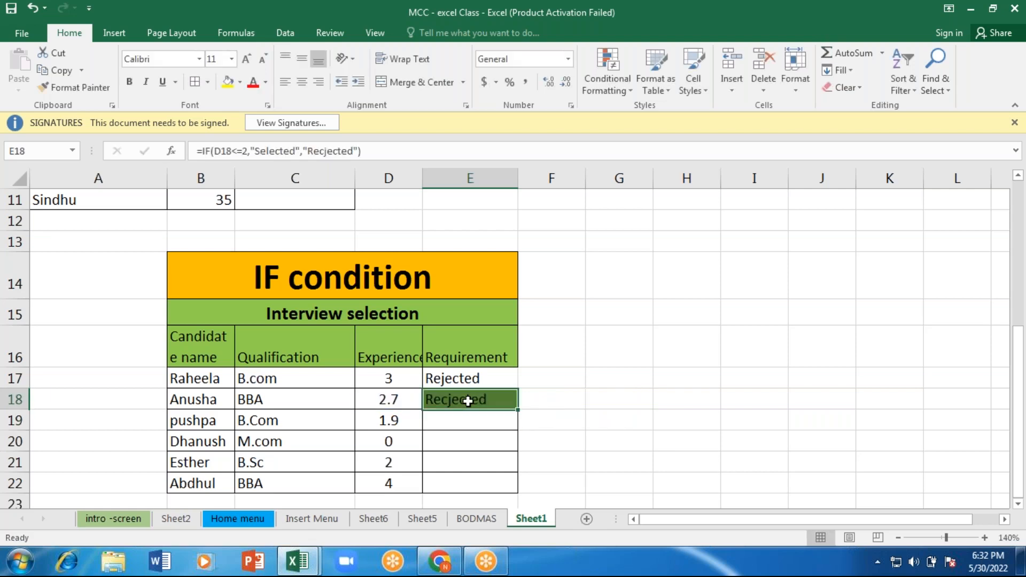
Step: Correct the misspelled false value in E18's IF formula to "Rejected"
left_click(598, 84)
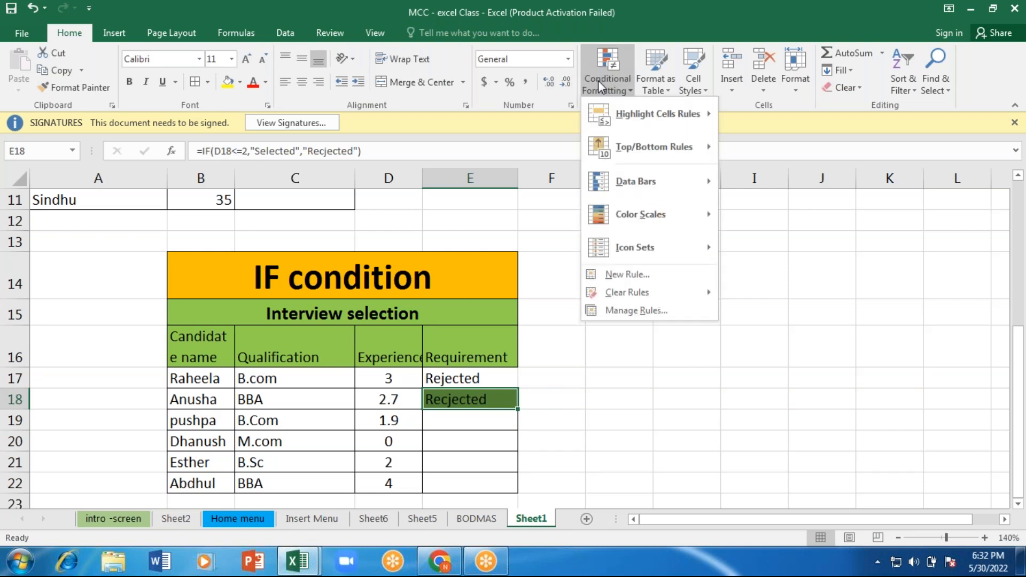
left_click(634, 311)
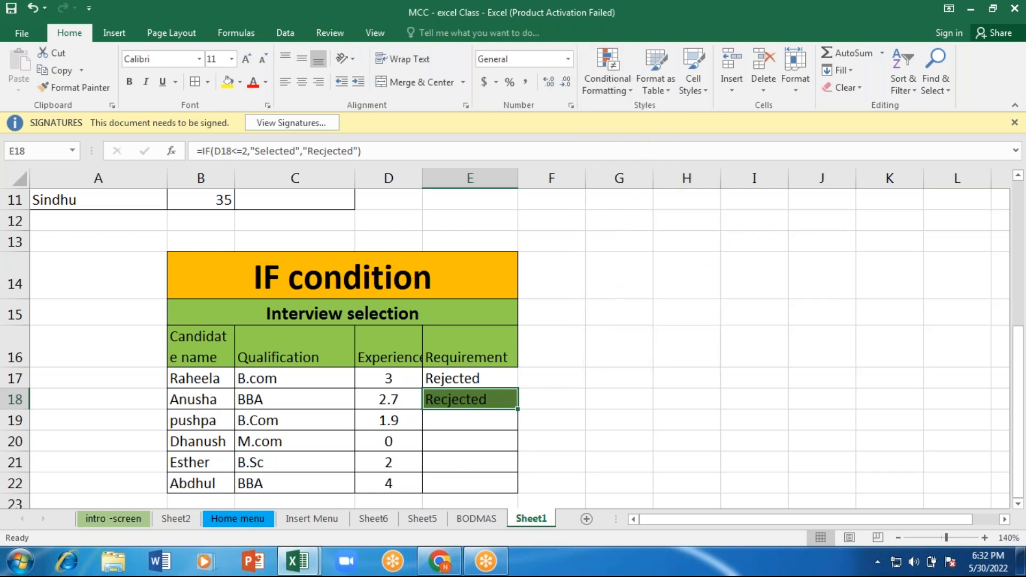
key("F2")
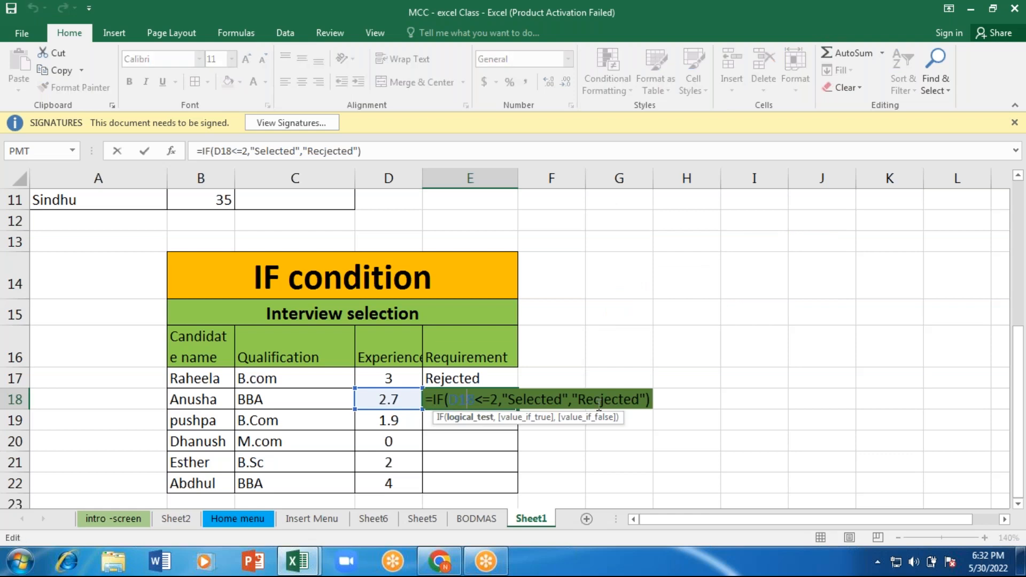
left_click(601, 399)
key("BackSpace")
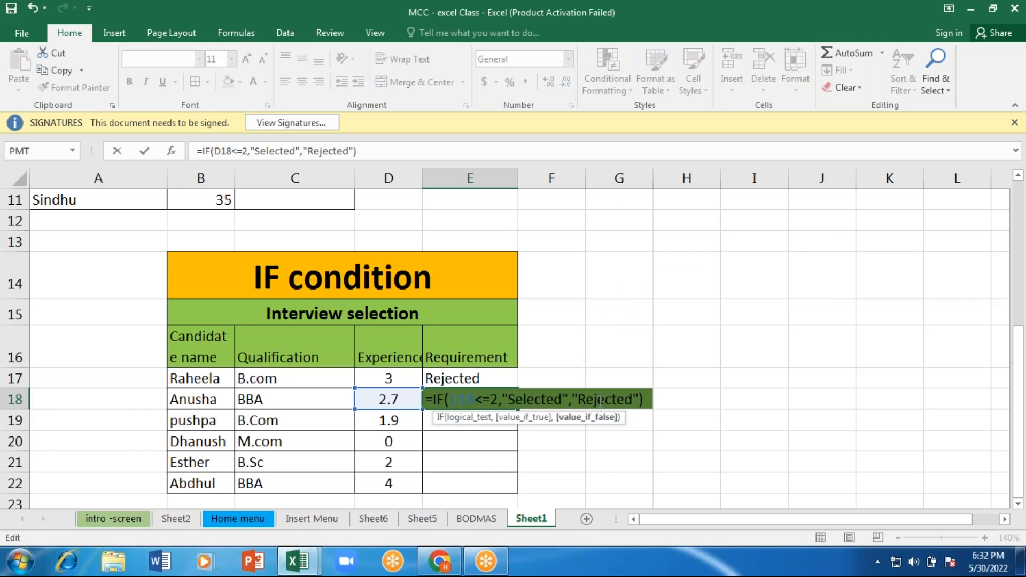
key("Return")
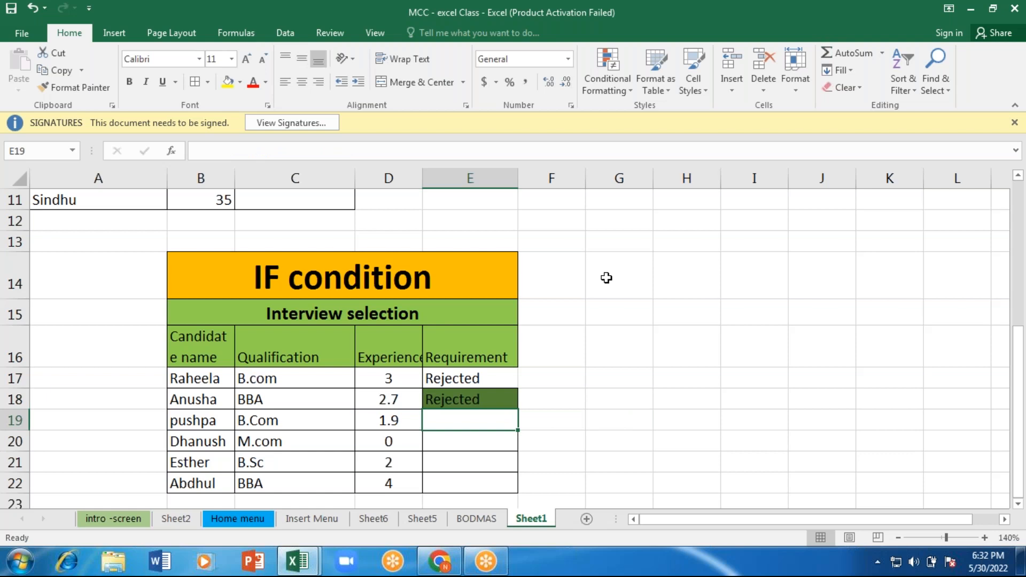
Step: Clear the conditional formatting rules from the entire sheet
left_click(605, 70)
mouse_move(648, 297)
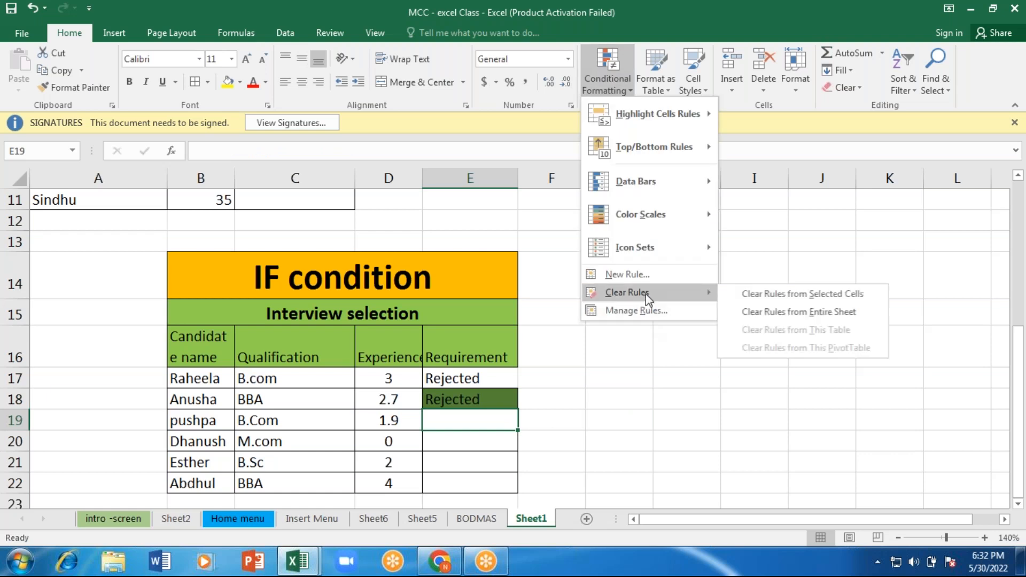
left_click(780, 318)
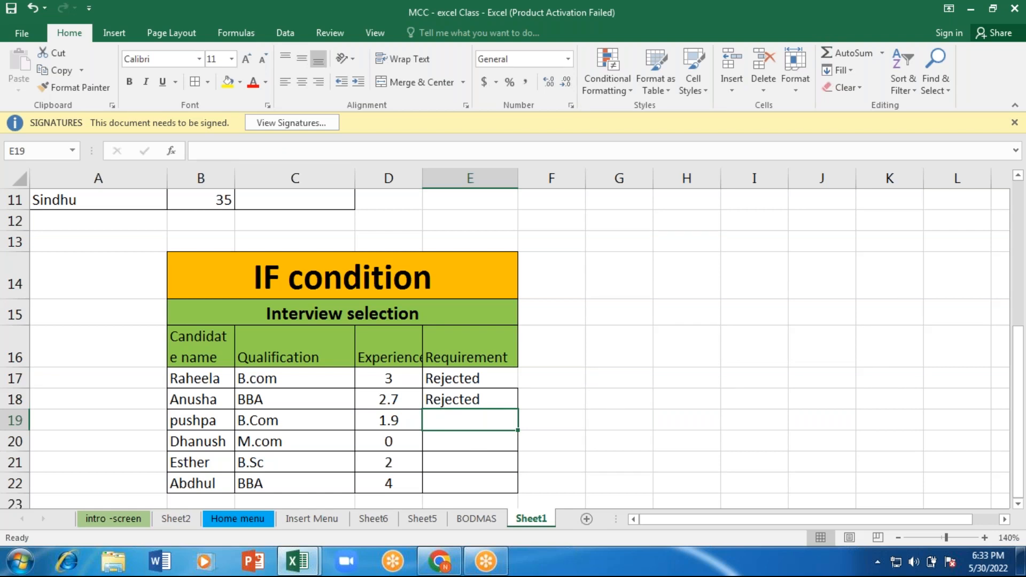
Step: Start an IF formula in E19 with the logical test D19<=2
type("=")
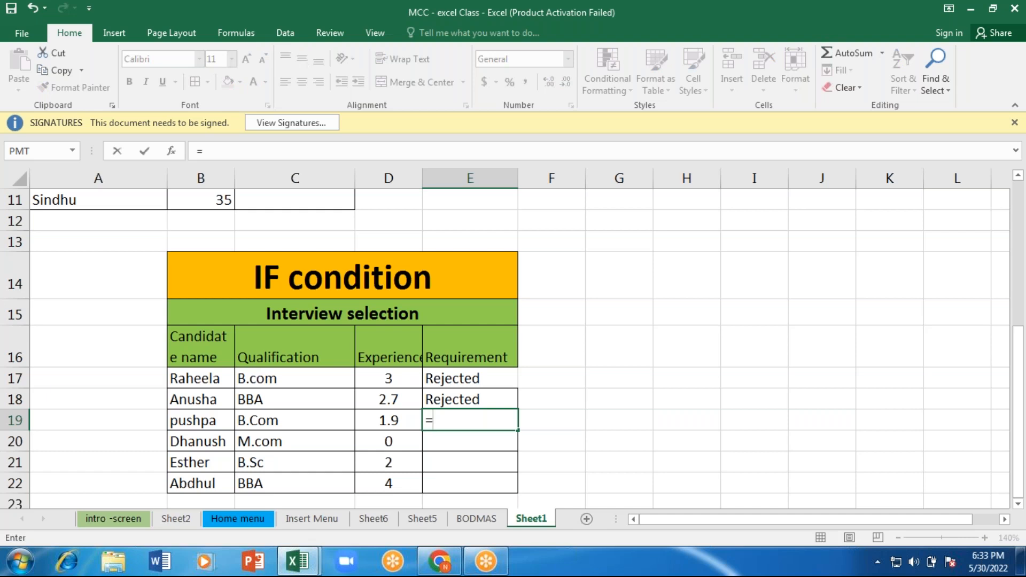
type("if")
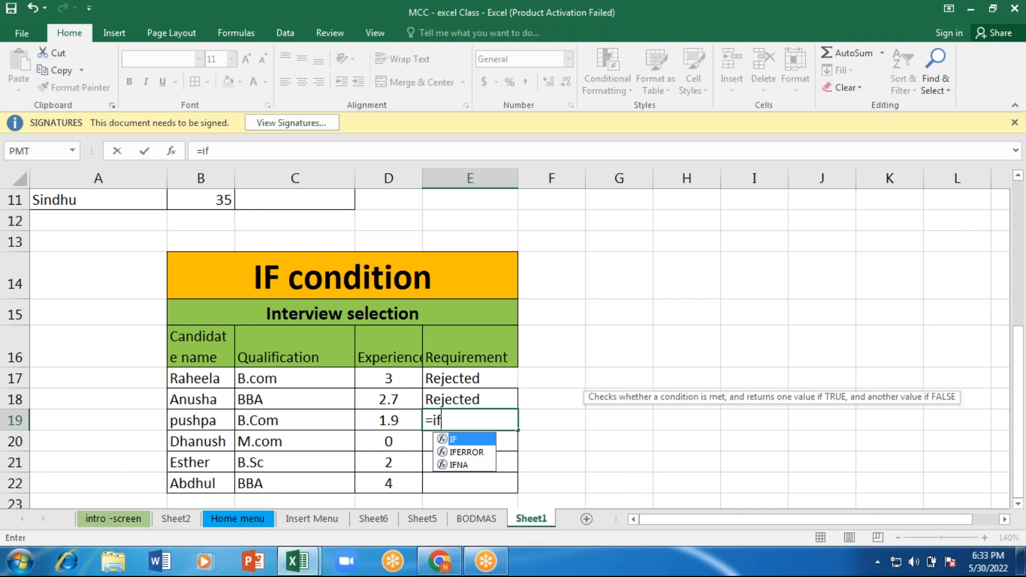
key("Tab")
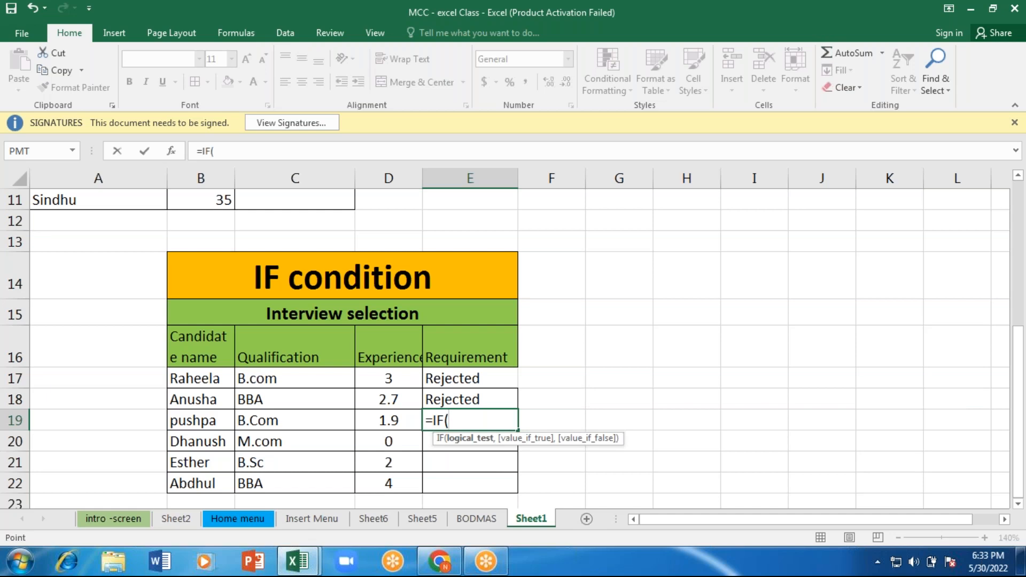
key("Left")
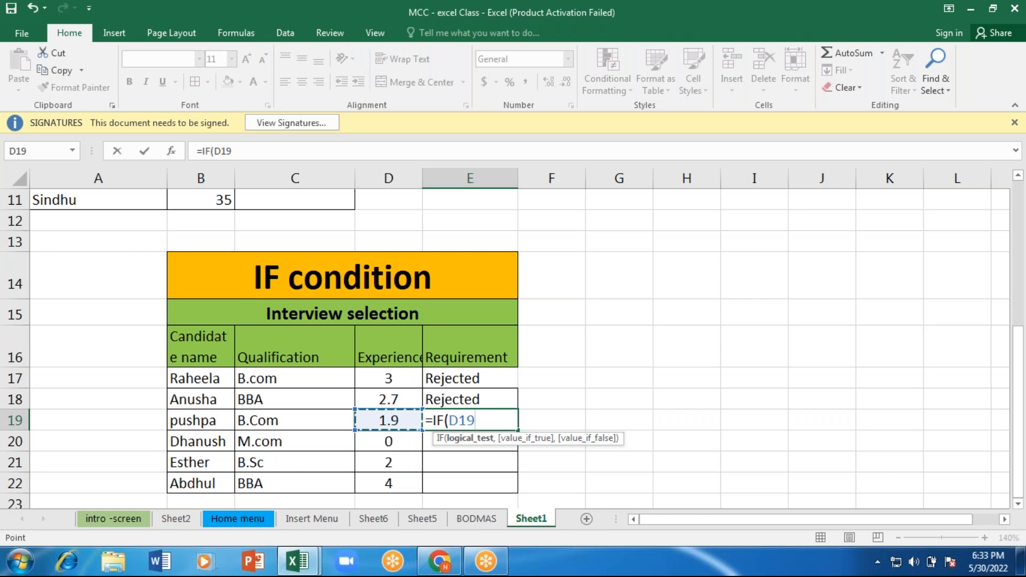
type("<=2,\"")
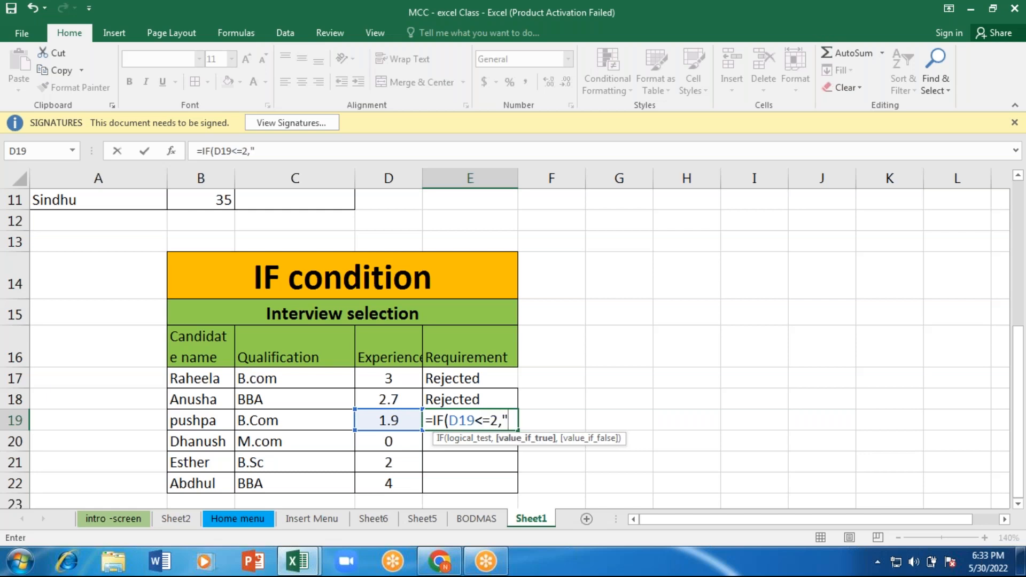
type("Selected\",\"")
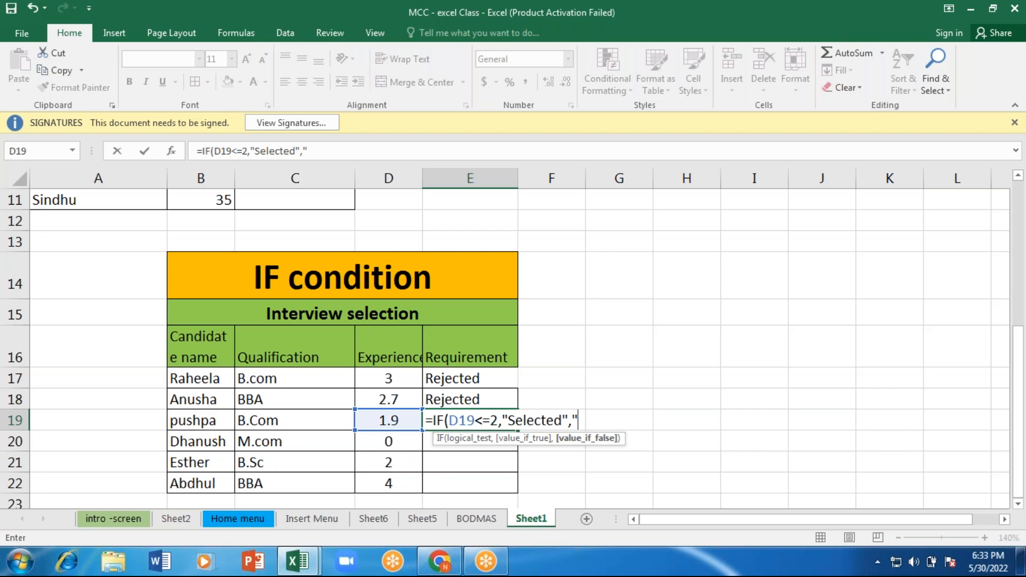
Step: Complete the E19 formula with "Selected" as the value if true and "Rejected" as the value if false
type("Rejected\")")
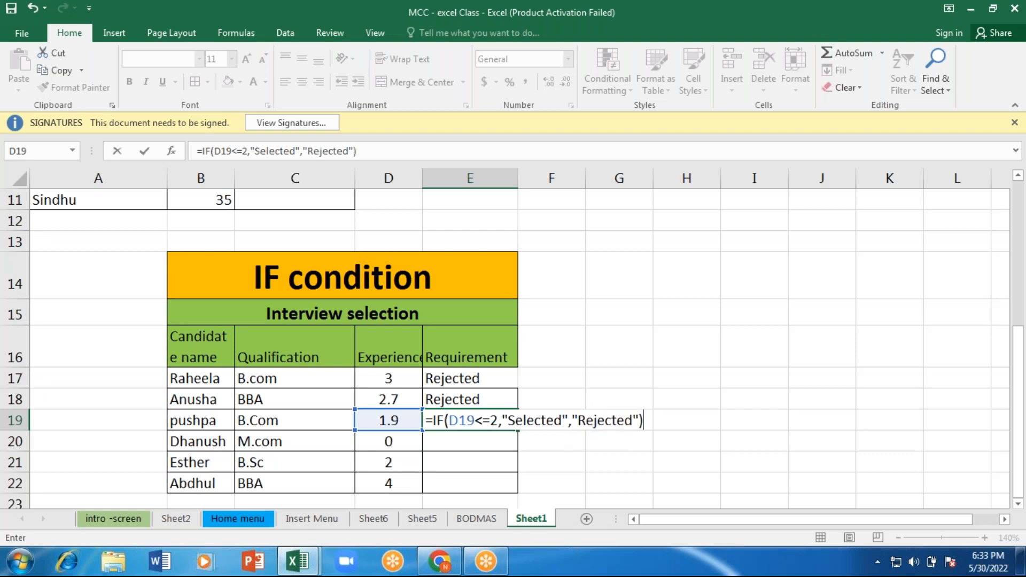
key("Return")
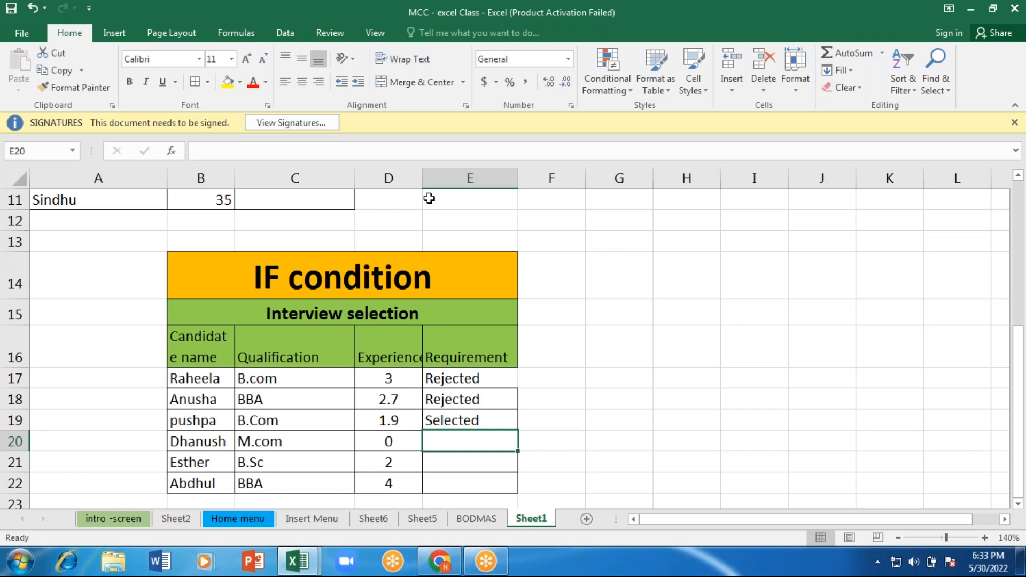
Step: Fill the E19 formula down through E22 for the remaining interview candidates
left_click(381, 11)
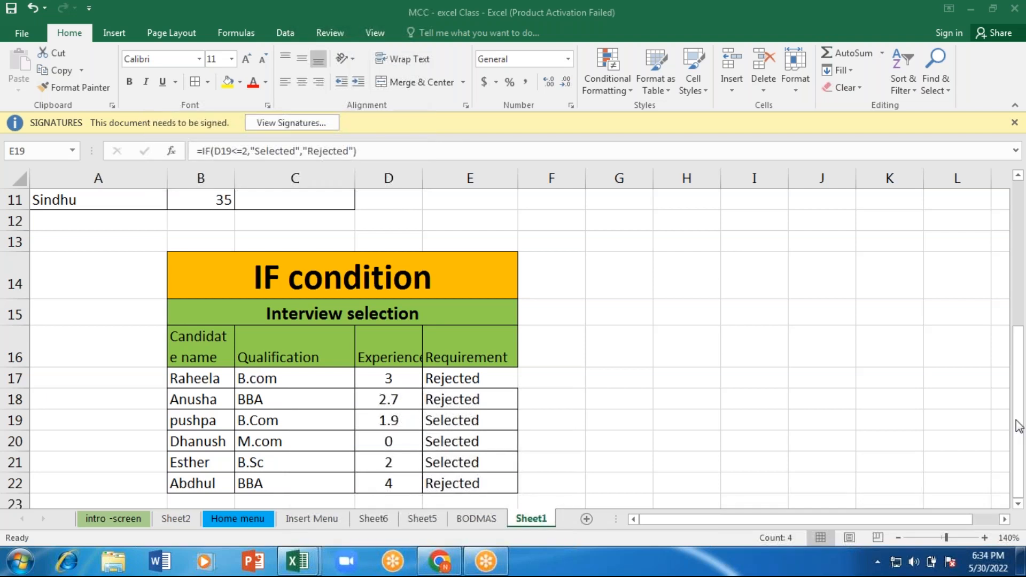
left_click(716, 446)
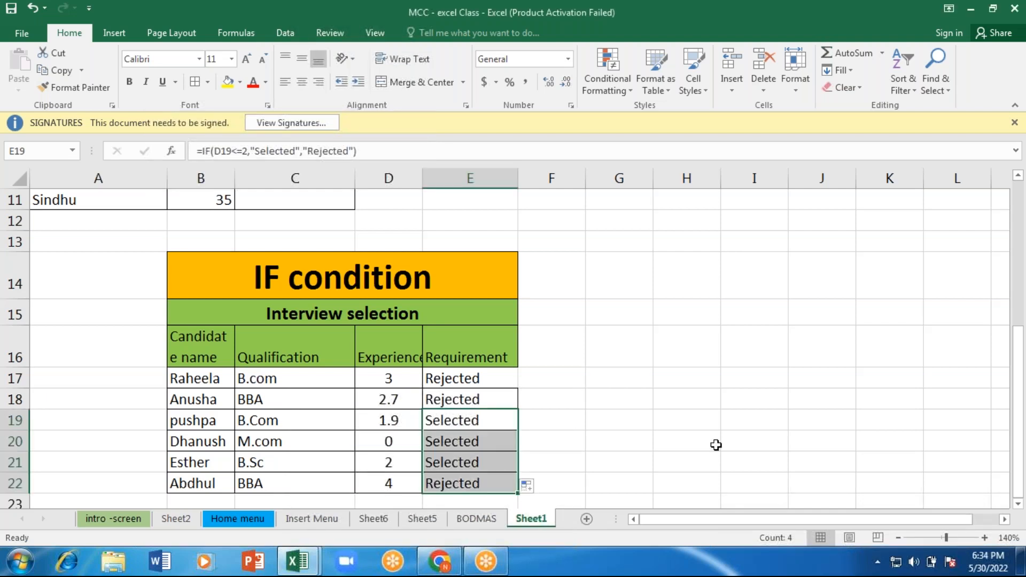
left_click(716, 445)
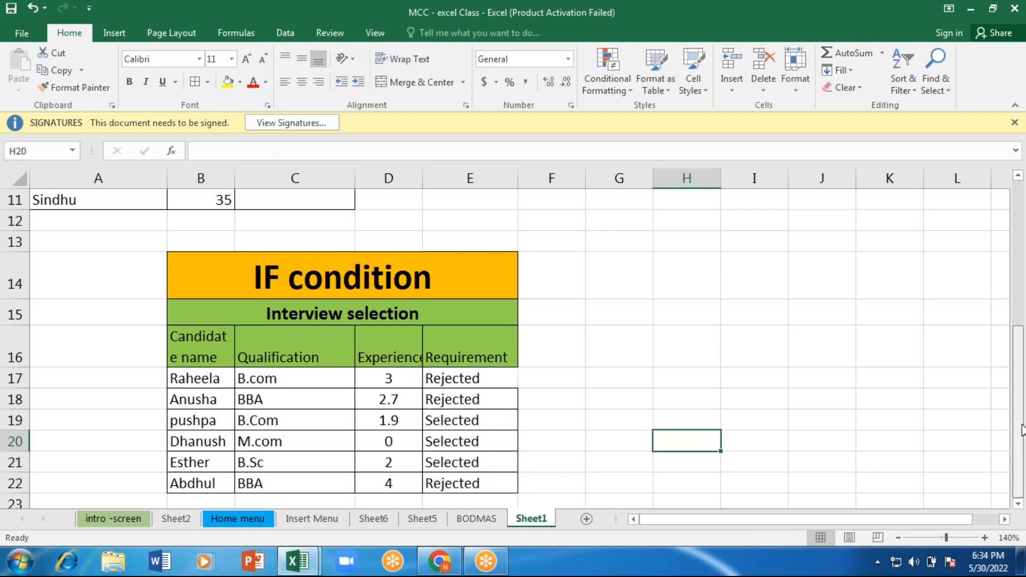
Step: Fill the eligibility formula in C7 down through C11 in the voter list
scroll(1019, 406, "up", 1)
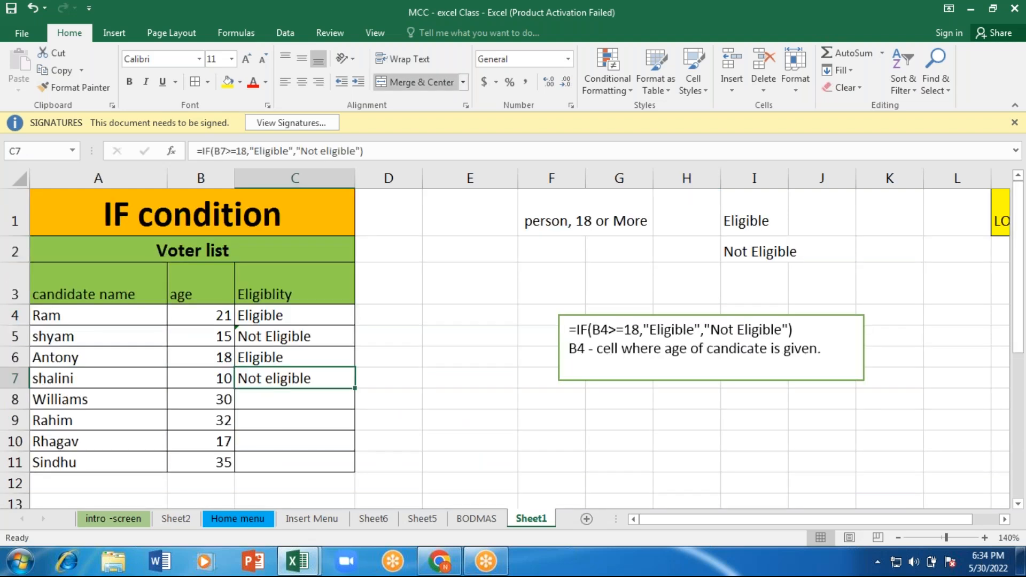
left_click_drag(355, 389, 344, 426)
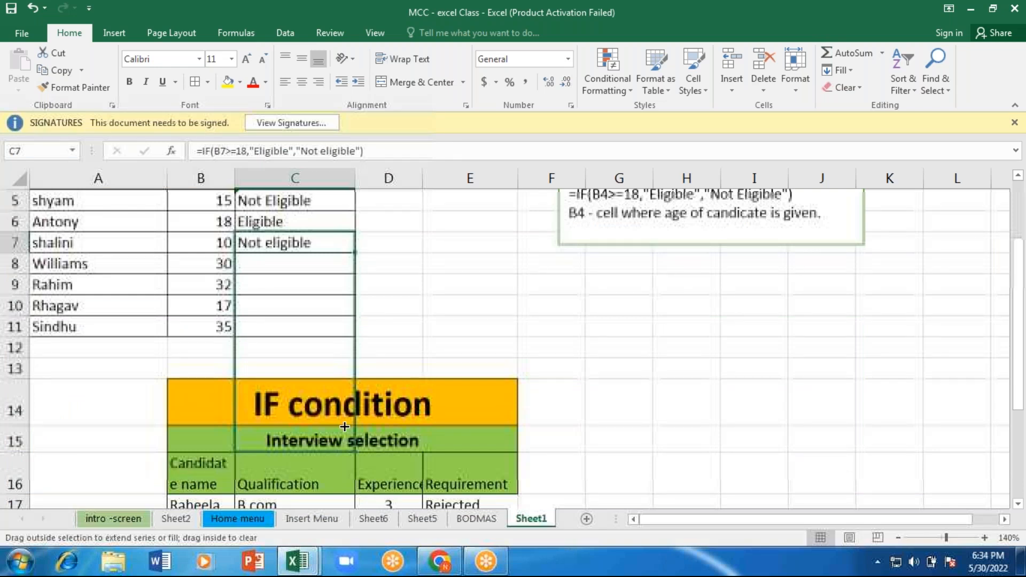
left_click_drag(344, 426, 321, 306)
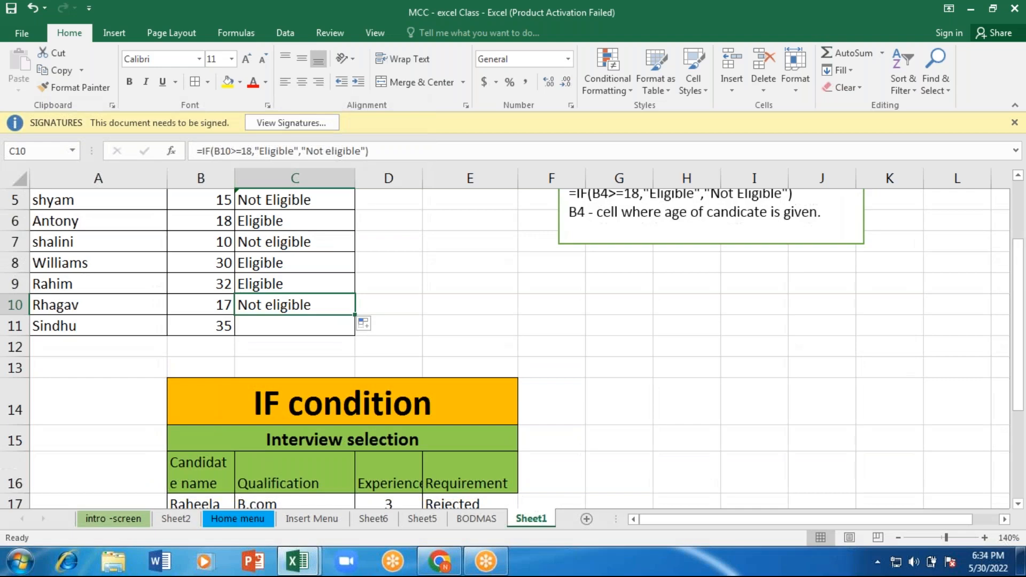
double_click(355, 315)
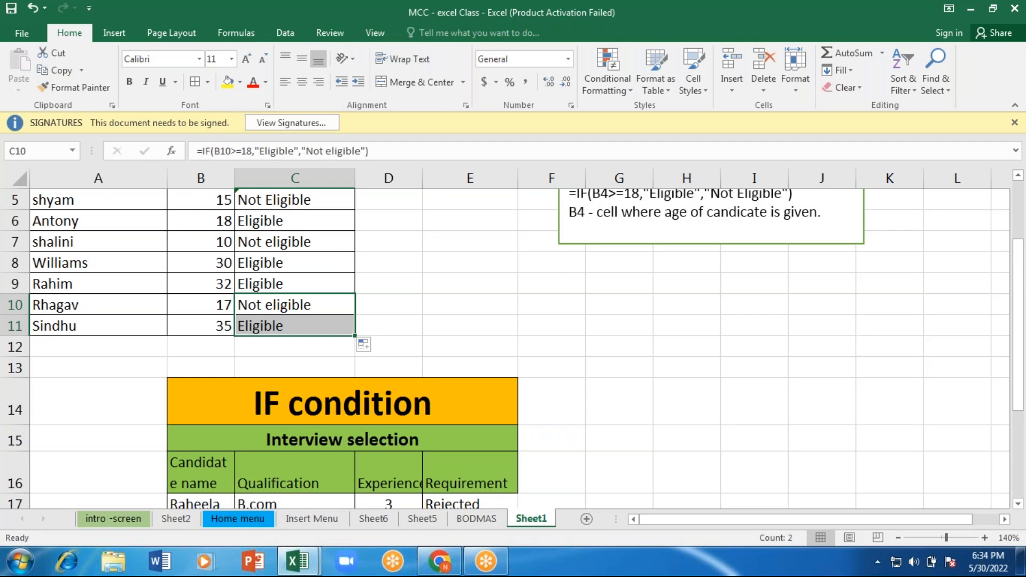
Step: Start a Text That Contains highlight rule for the voter eligibility cells C4:C11
key("Up")
key("Up")
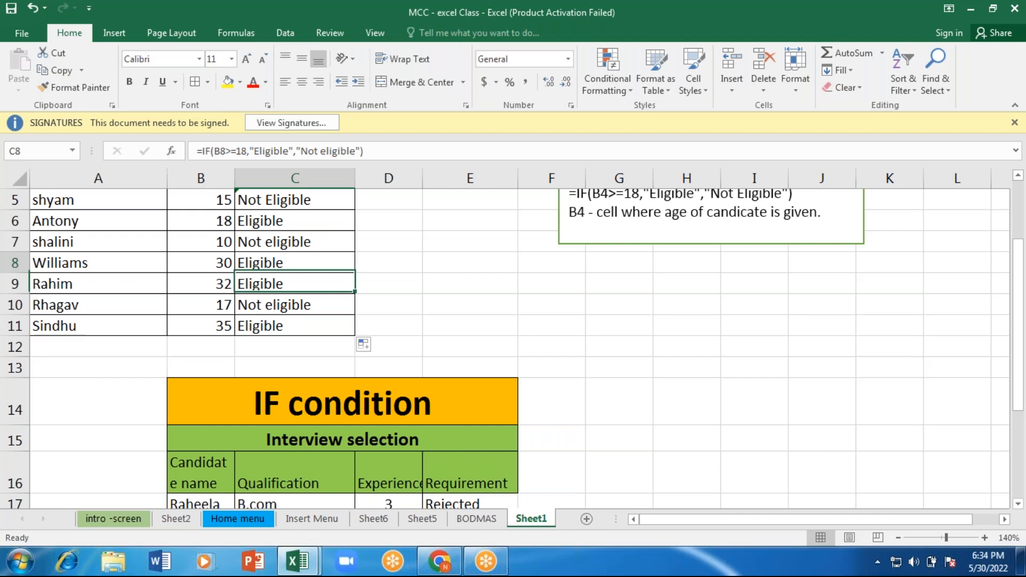
key("Up")
key("Up")
key("Up")
key("Up")
key("Up")
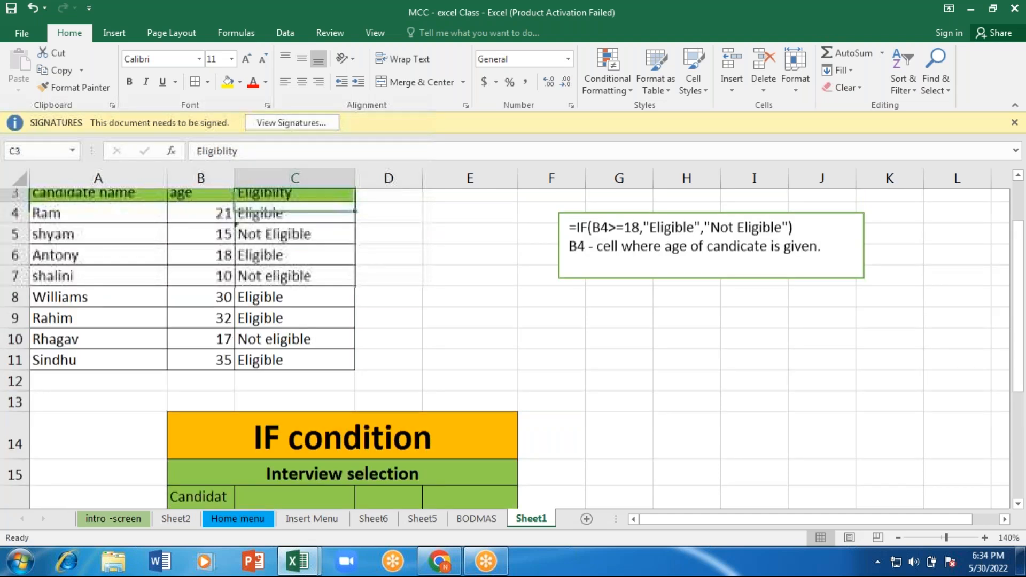
key("Up")
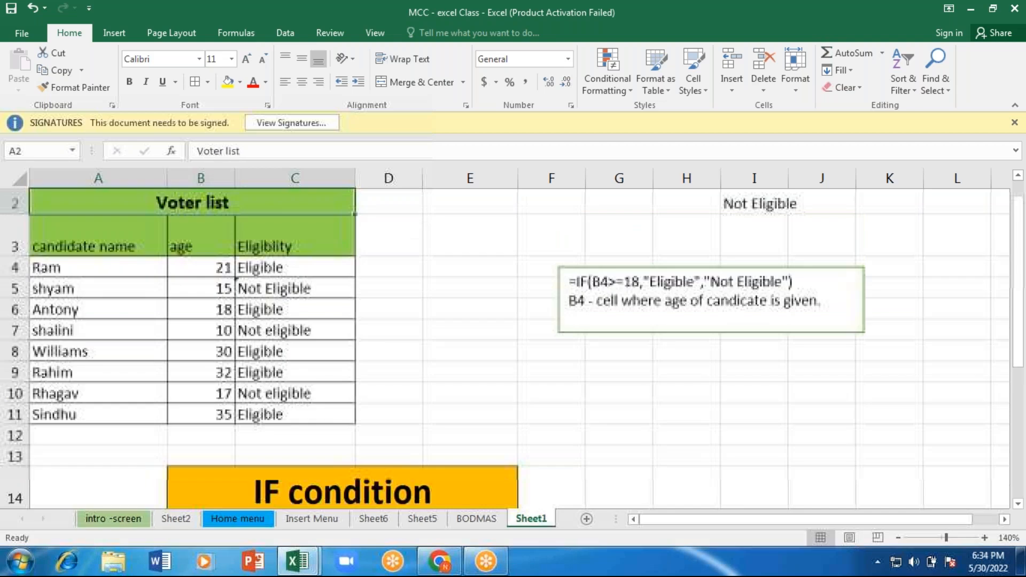
key("Down")
key("Down")
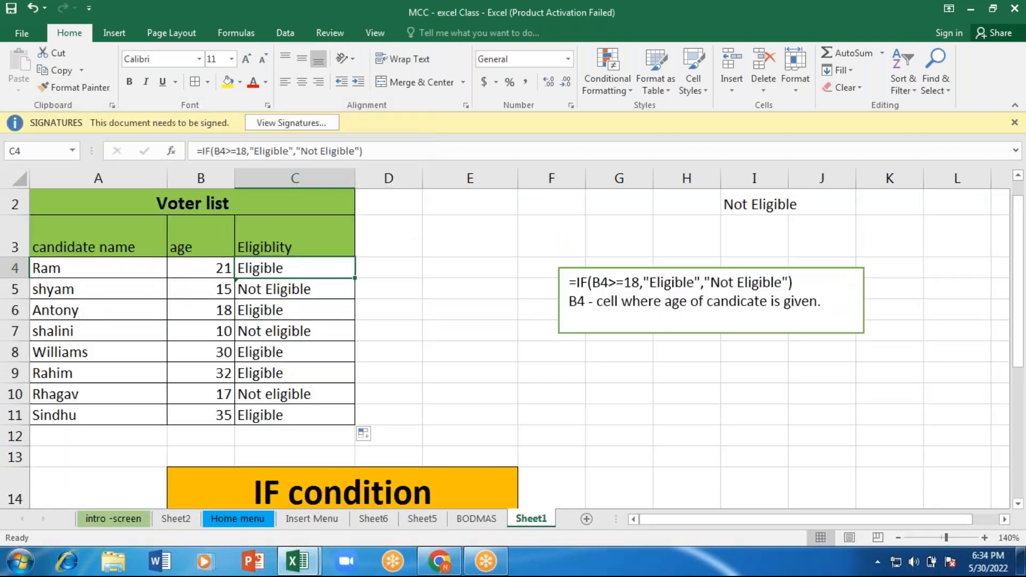
key("Up")
key("Down")
key("shift+Down")
key("shift+Down")
key("shift+Down")
key("shift+Down")
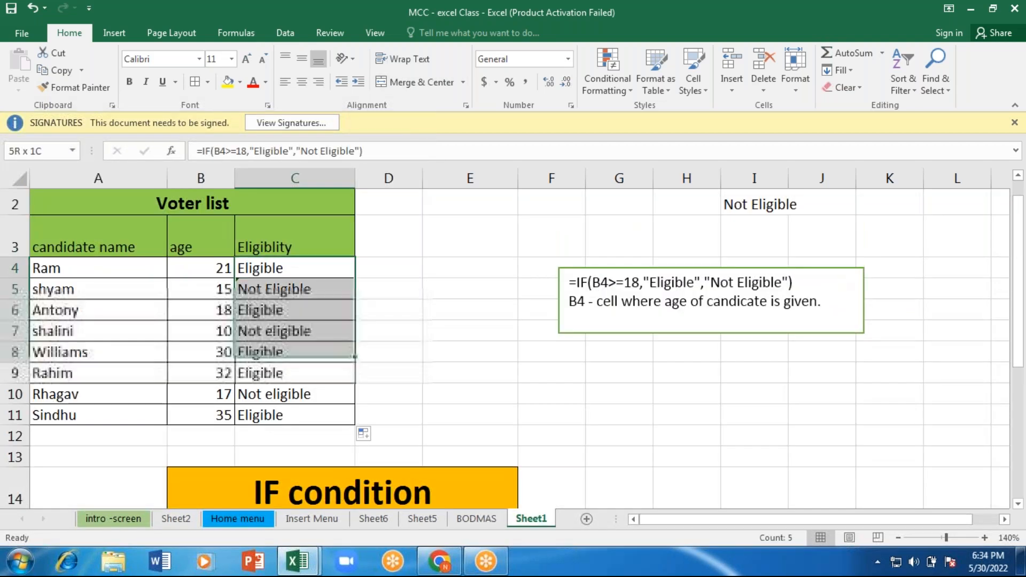
key("shift+Down")
key("shift+Down")
key("shift+Down")
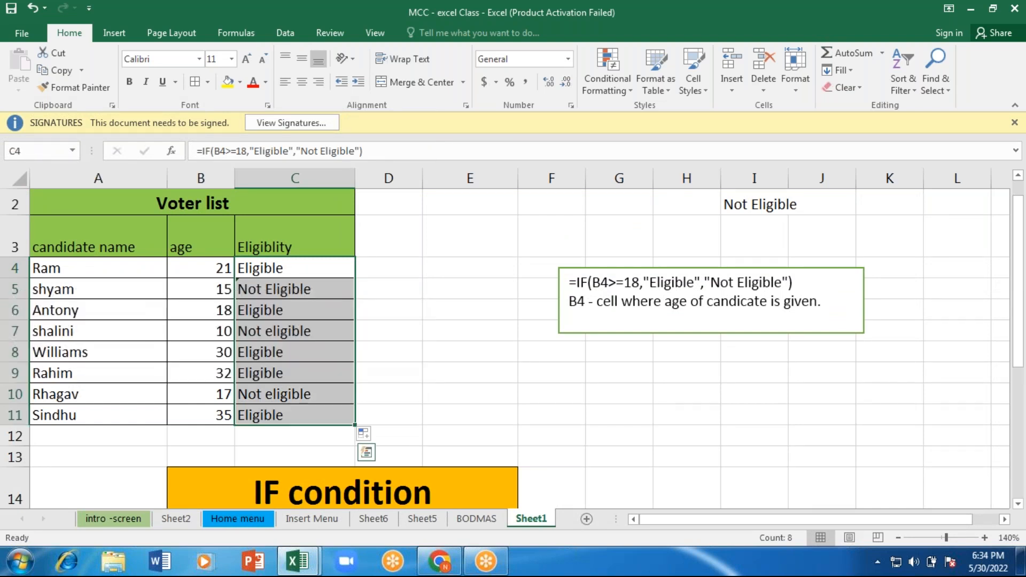
left_click(608, 61)
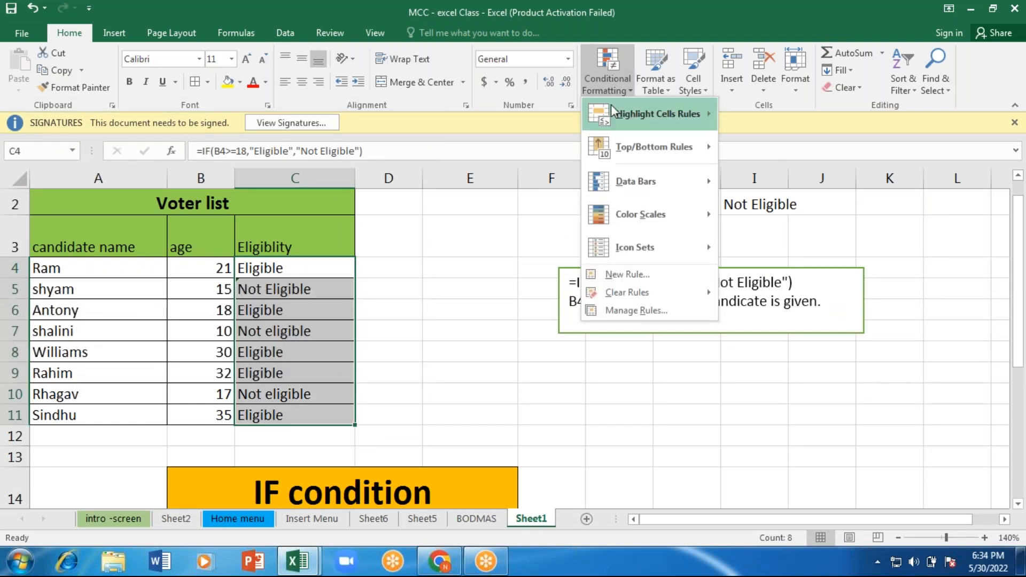
mouse_move(611, 109)
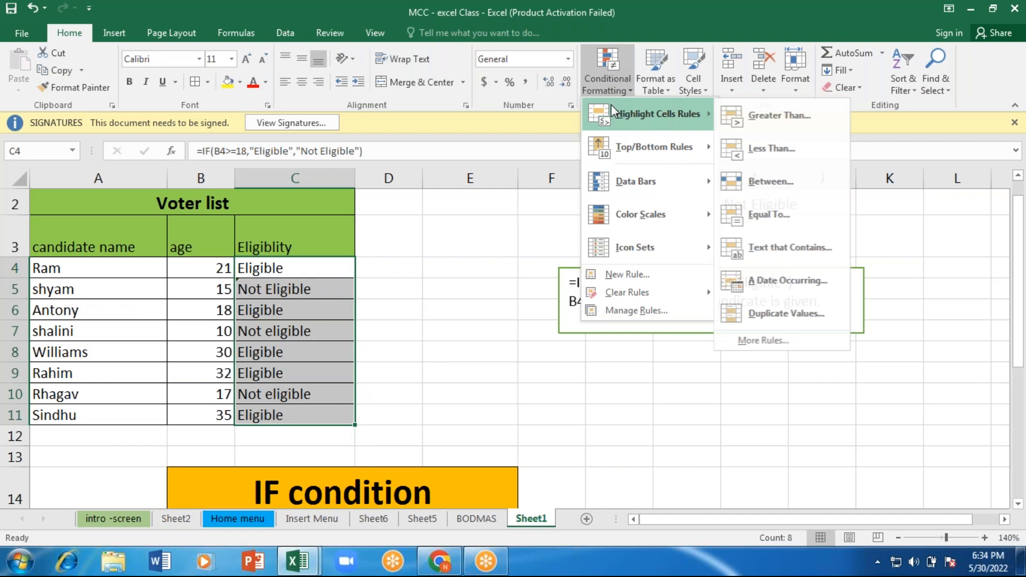
left_click(787, 242)
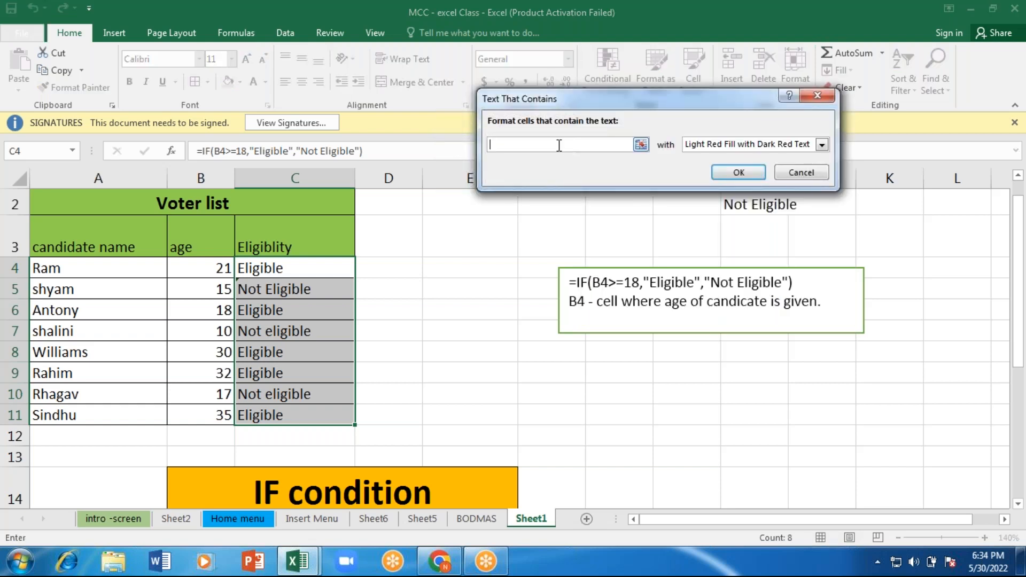
Step: Highlight the voter eligibility cells that contain "Not eligible" with the Red Text format
type("Not e")
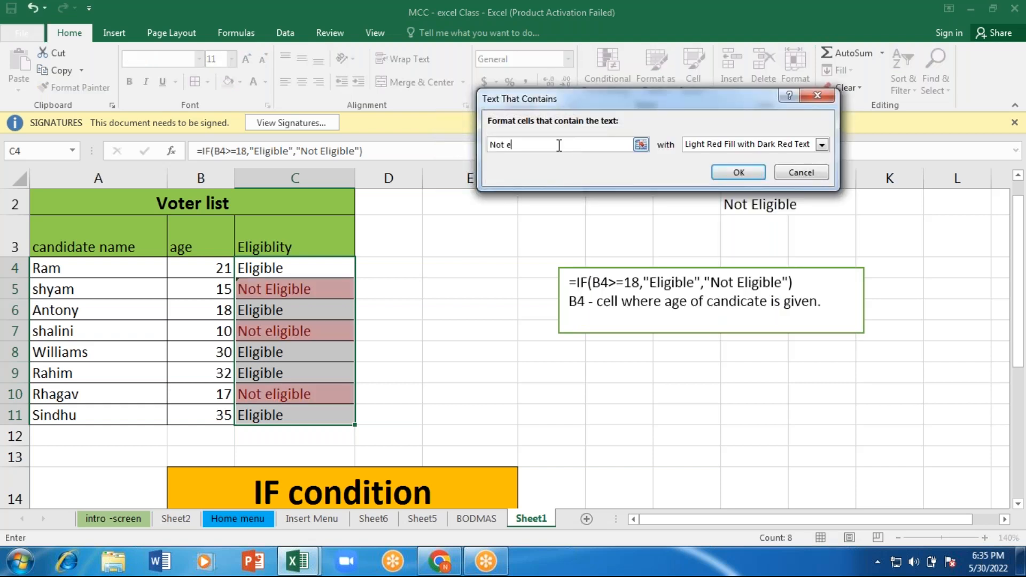
type("ligible")
left_click(821, 145)
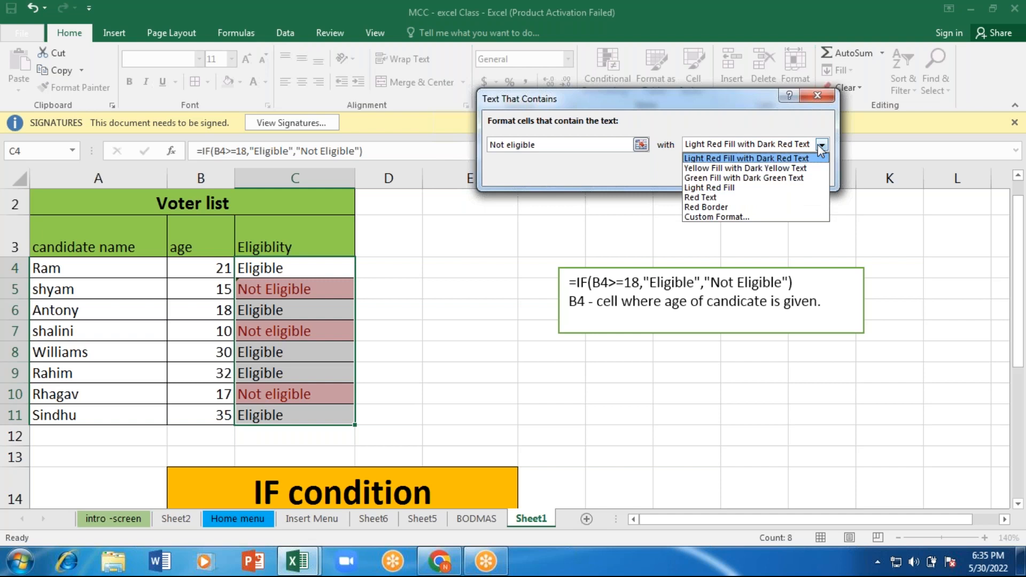
key("Down")
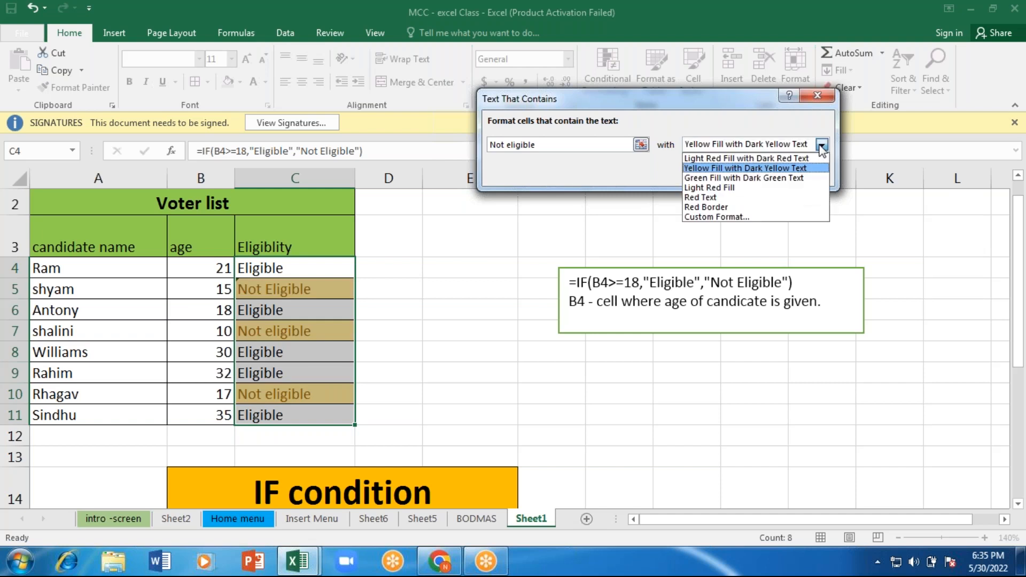
left_click(776, 179)
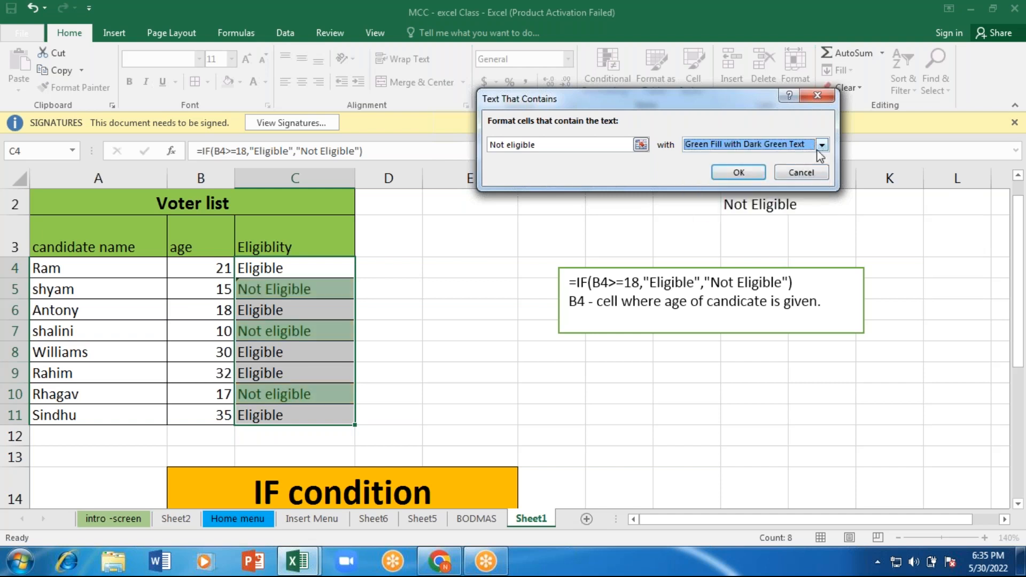
left_click(820, 145)
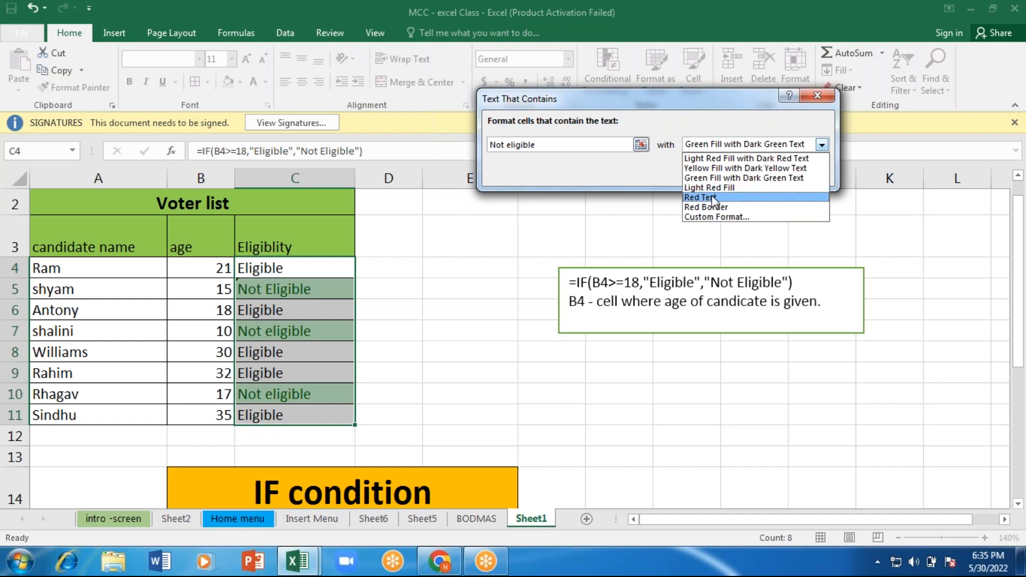
left_click(714, 199)
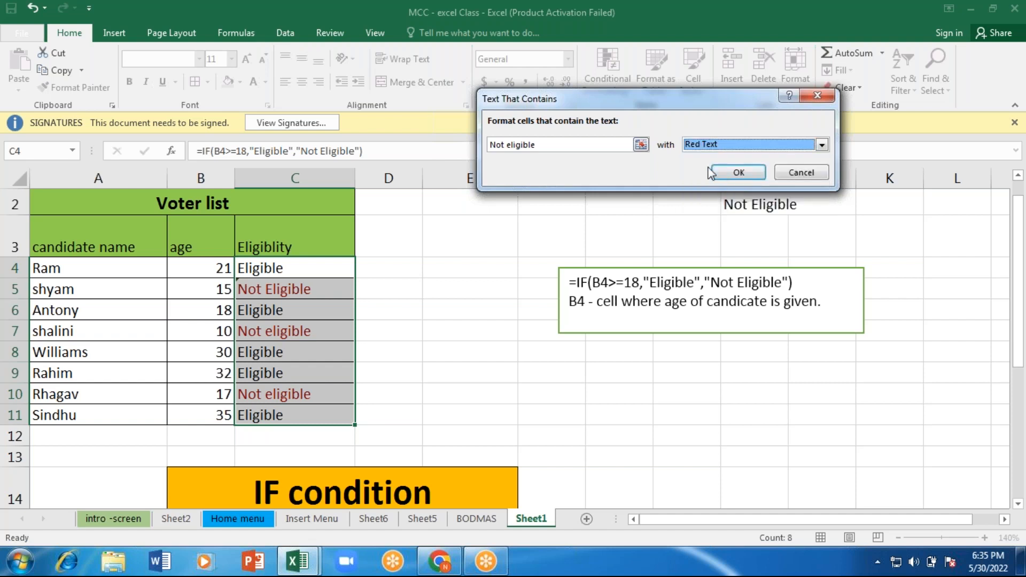
left_click(738, 172)
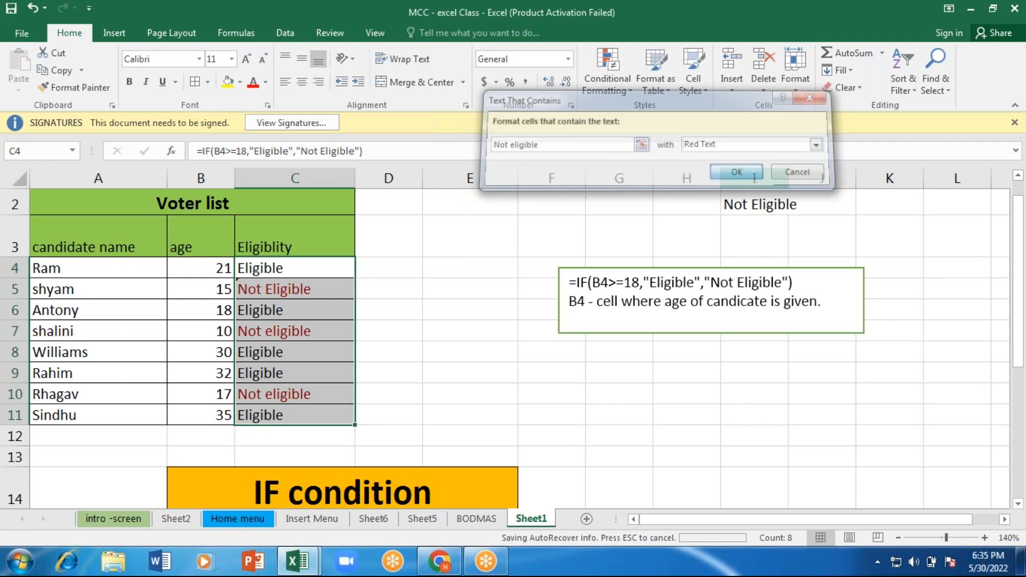
key("Down")
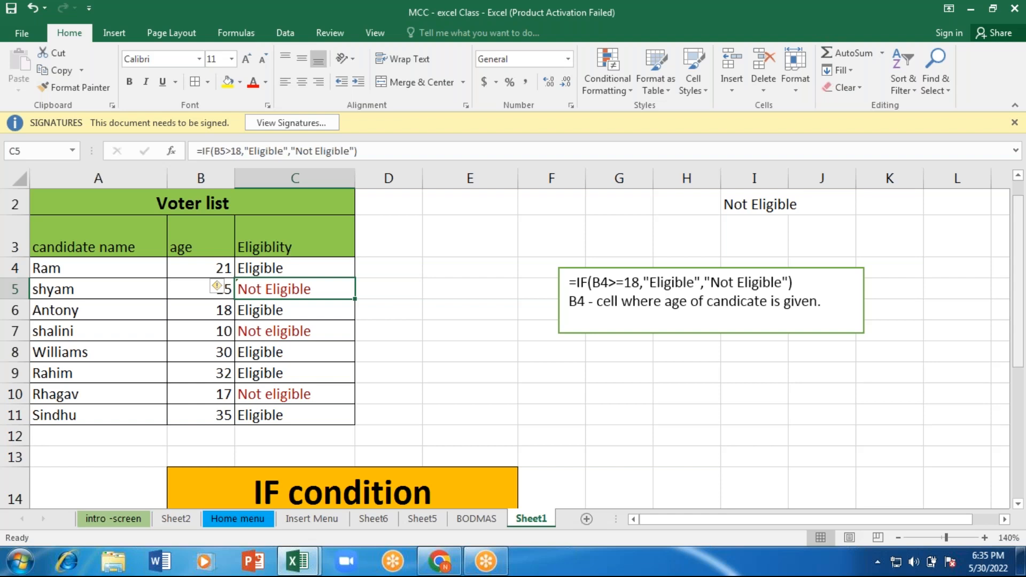
Step: Set the experience of the first interview candidate in D17 to 1
scroll(520, 349, "up", 1)
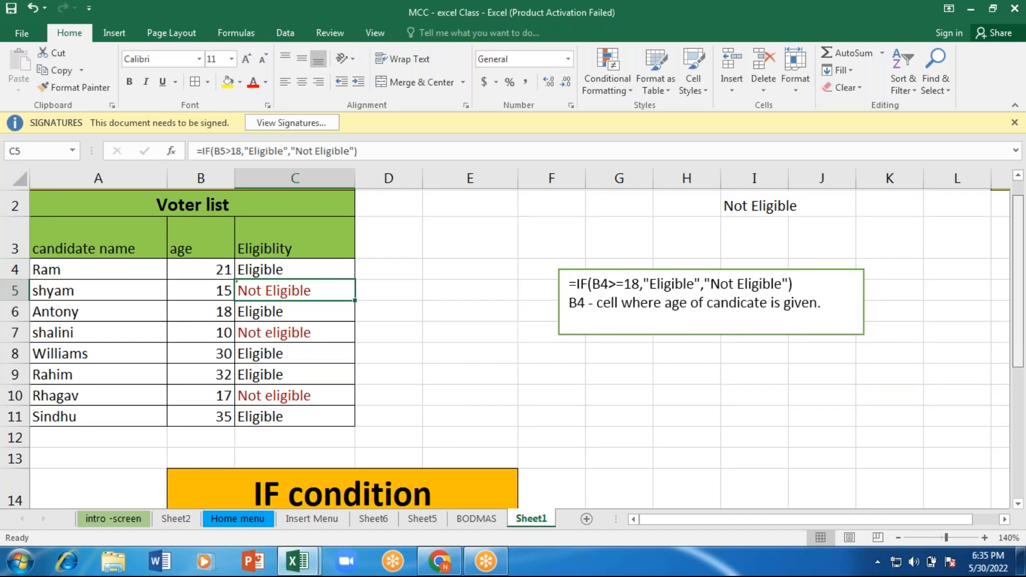
scroll(460, 381, "down", 3)
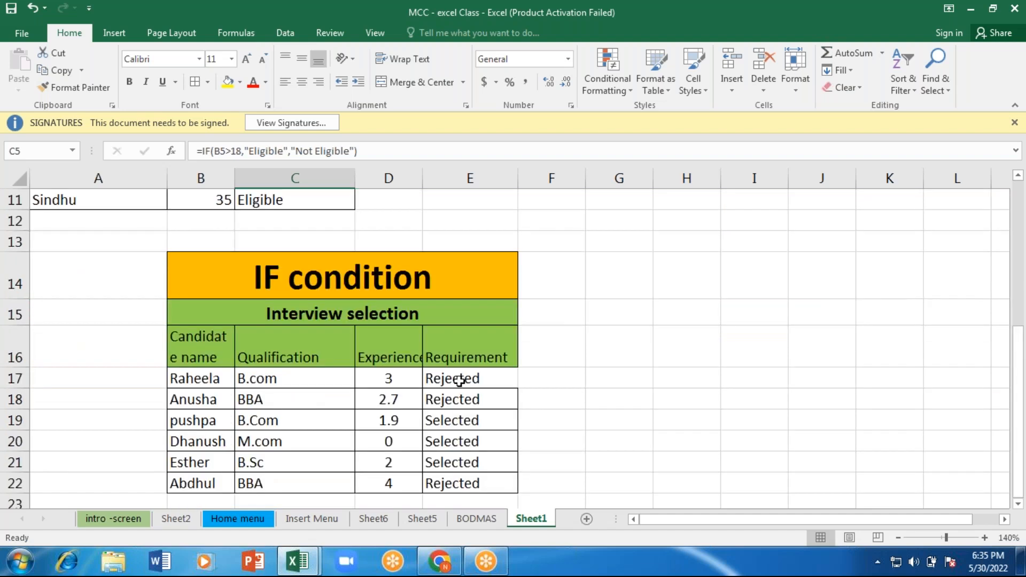
left_click_drag(459, 380, 449, 485)
left_click(399, 379)
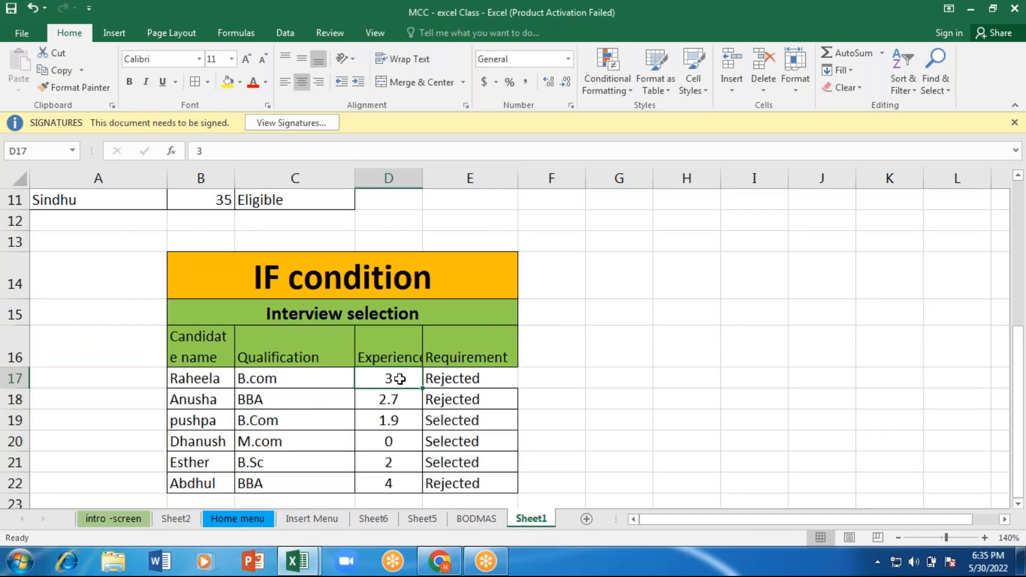
type("1")
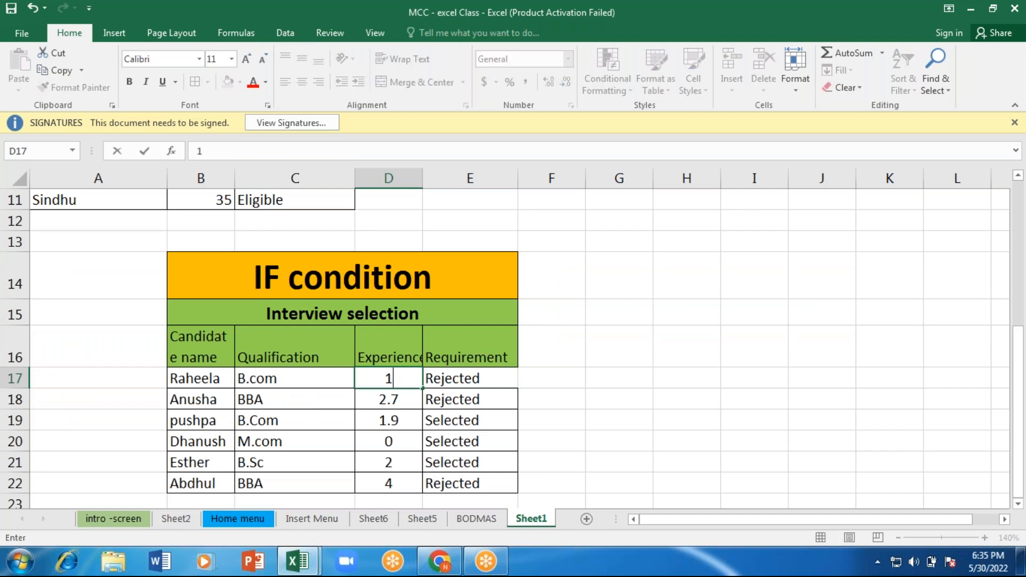
key("Return")
Step: Start a Text That Contains highlight rule for the Requirement cells E17:E22 with the text "Selected"
left_click_drag(470, 380, 458, 484)
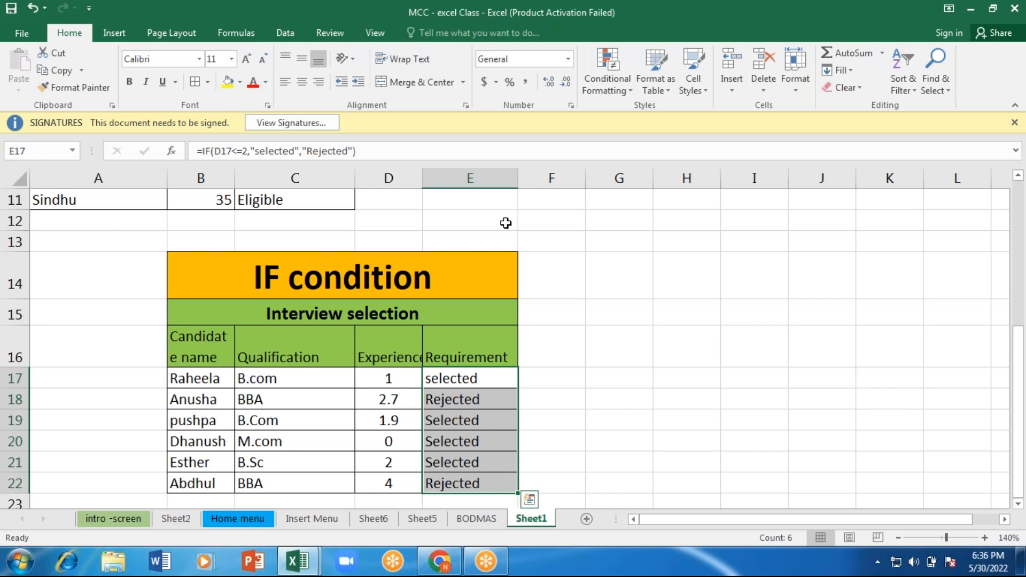
left_click(595, 76)
mouse_move(657, 114)
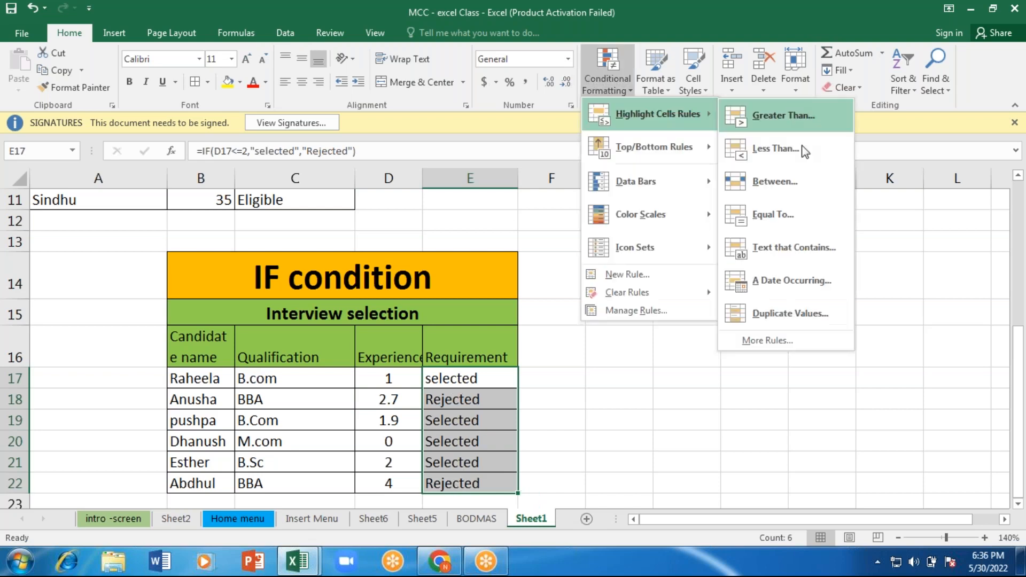
left_click(788, 247)
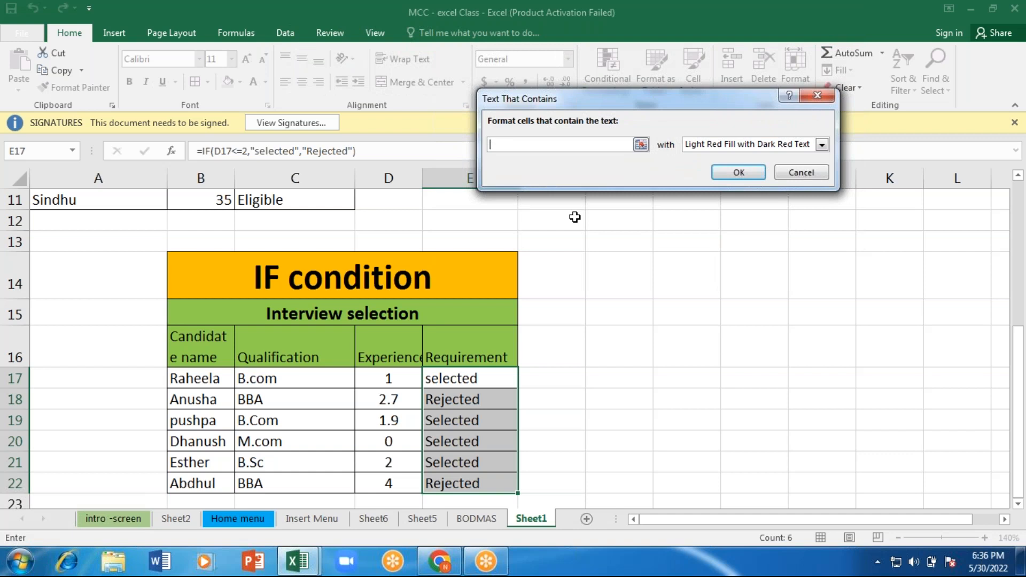
type("Selected")
Step: Give the "Selected" rule a custom format with Bold Italic font and light green fill, and apply it
left_click(746, 145)
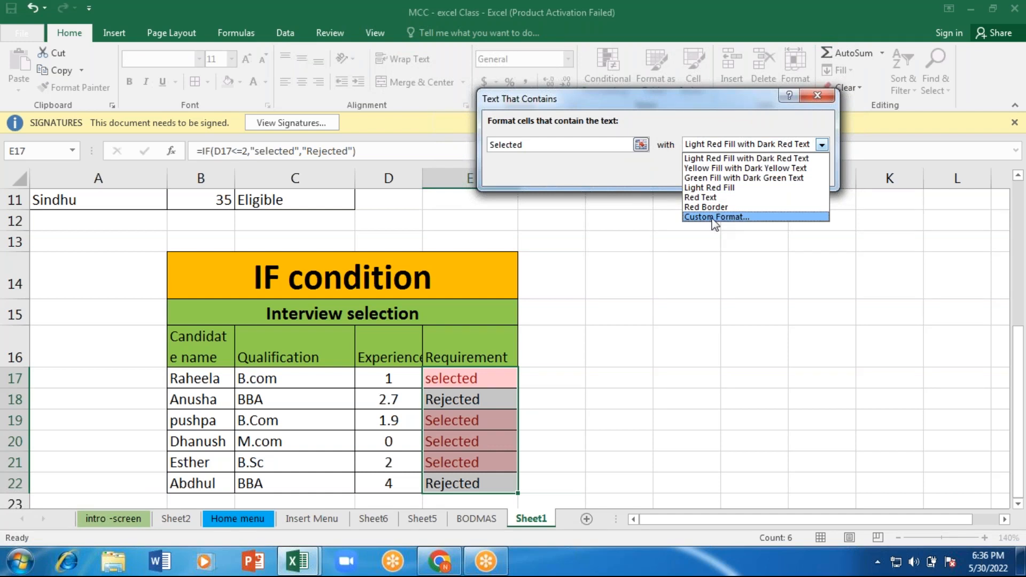
left_click(714, 218)
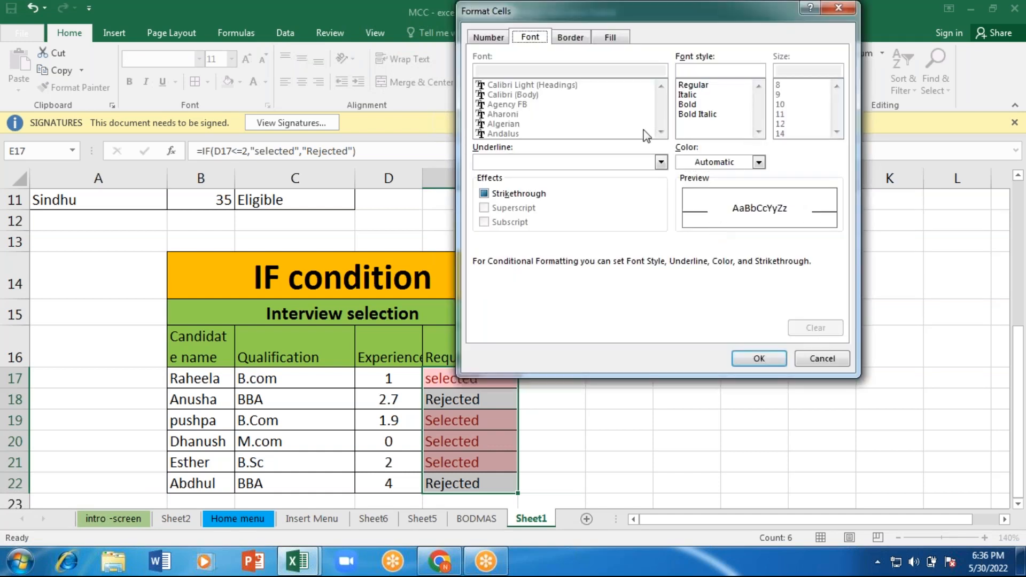
left_click(698, 114)
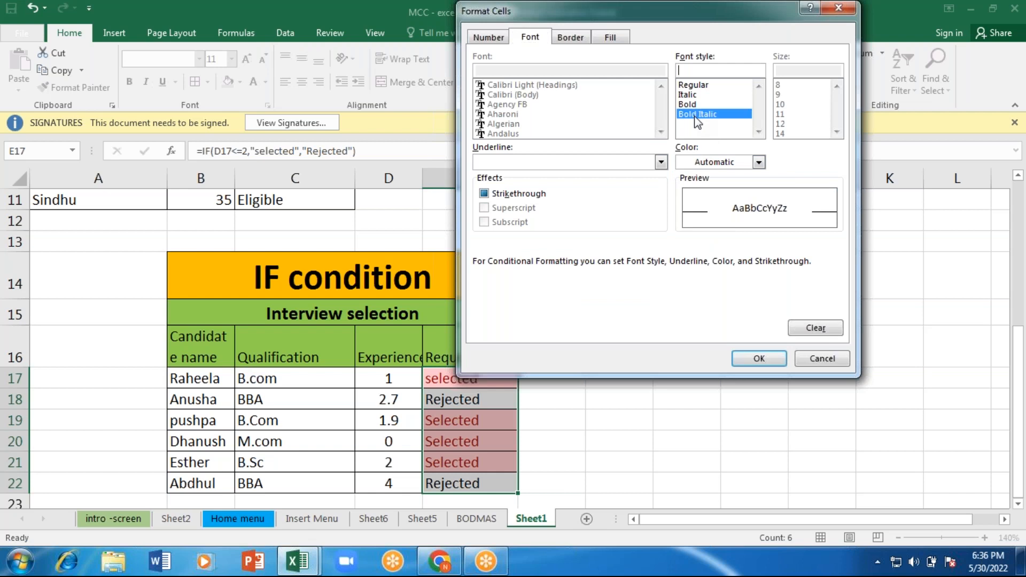
left_click(613, 38)
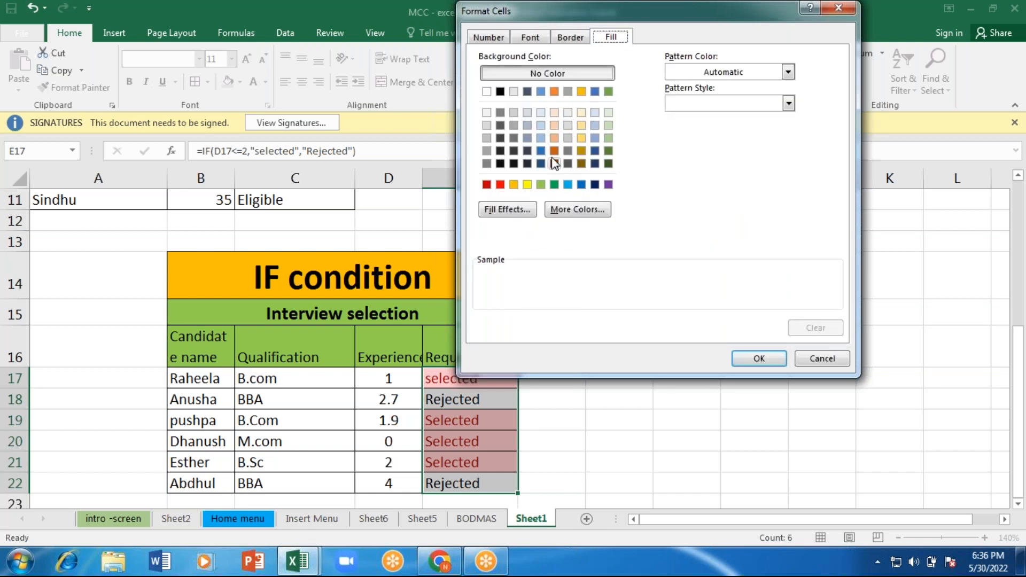
left_click(607, 127)
left_click(607, 127)
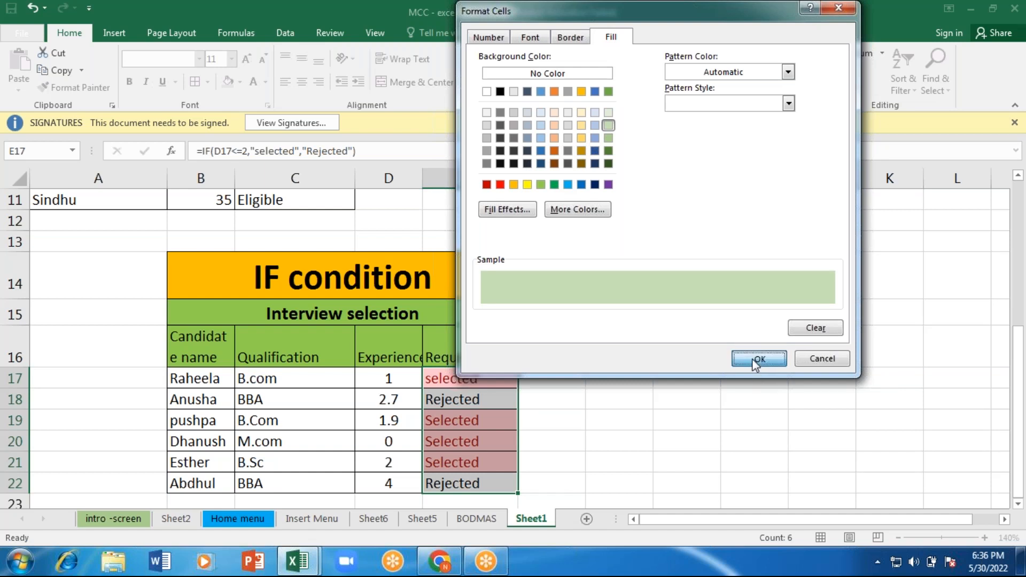
left_click(754, 362)
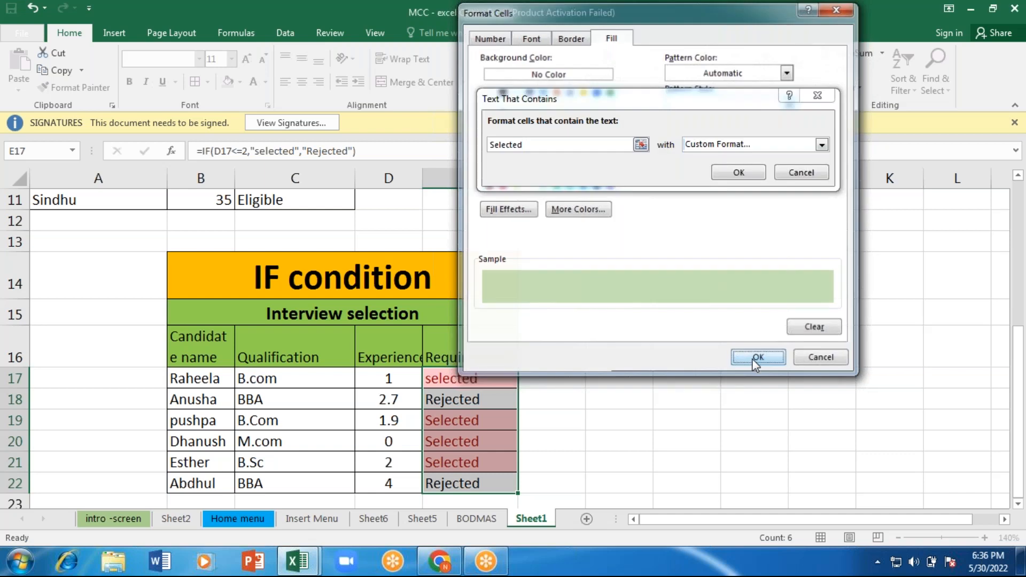
left_click(739, 172)
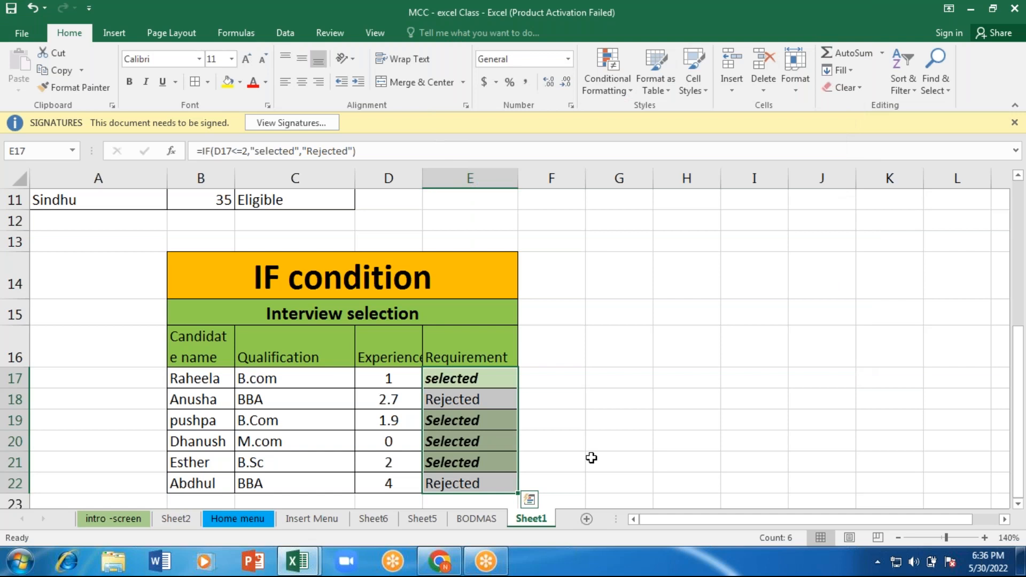
left_click(591, 458)
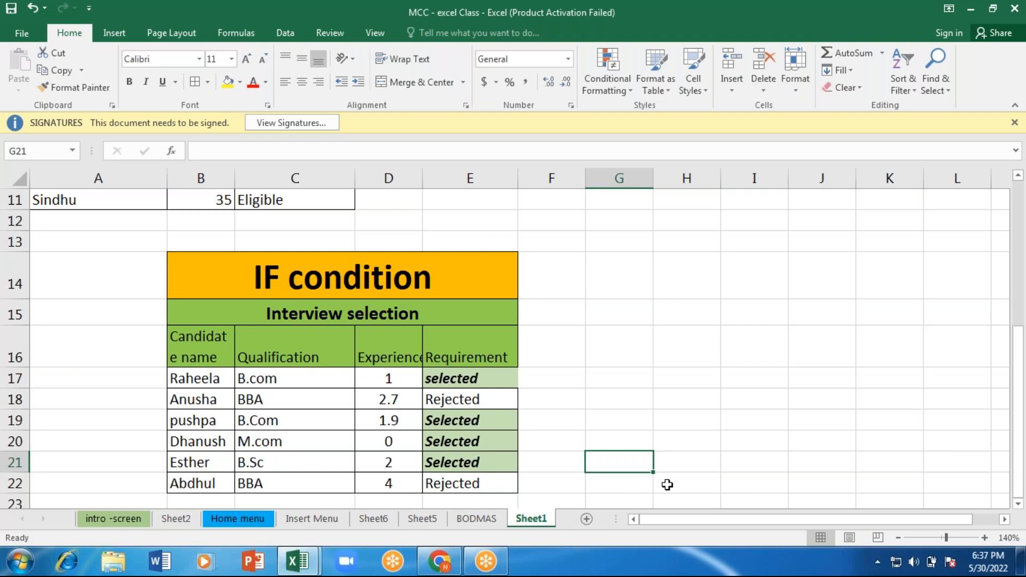
Step: Add a new worksheet after Sheet1 and select cell B2 in it
left_click(591, 520)
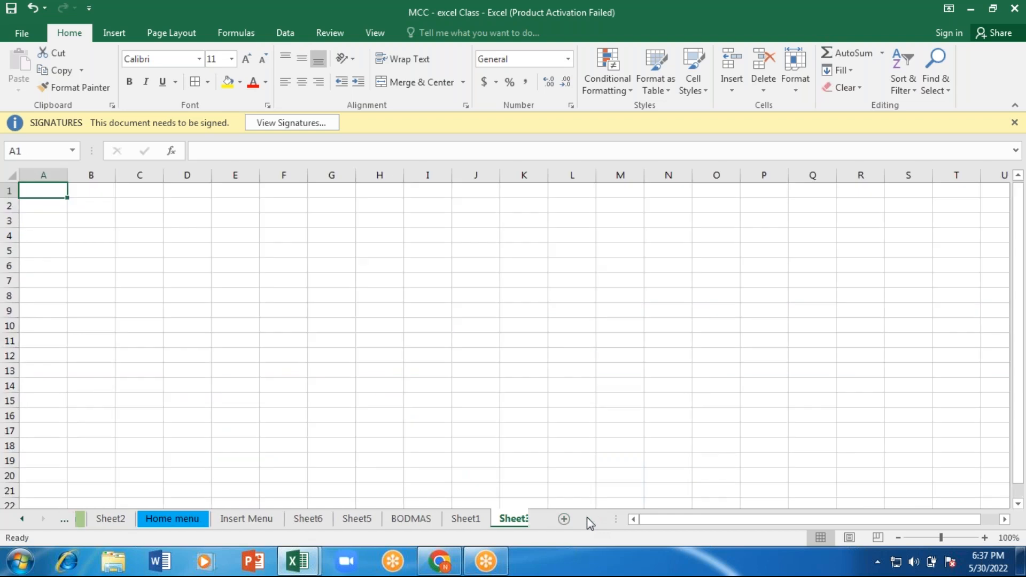
left_click(96, 208)
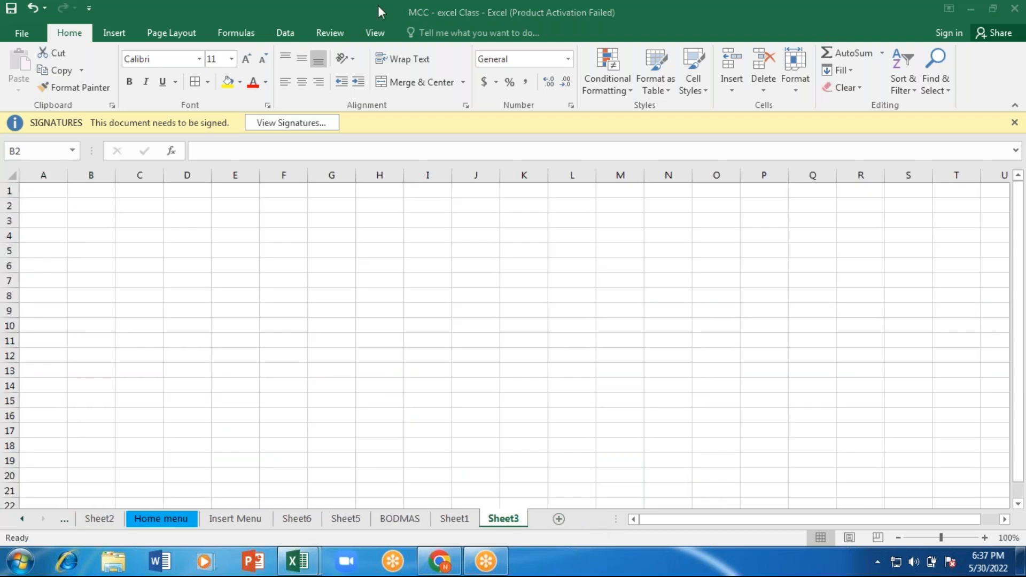
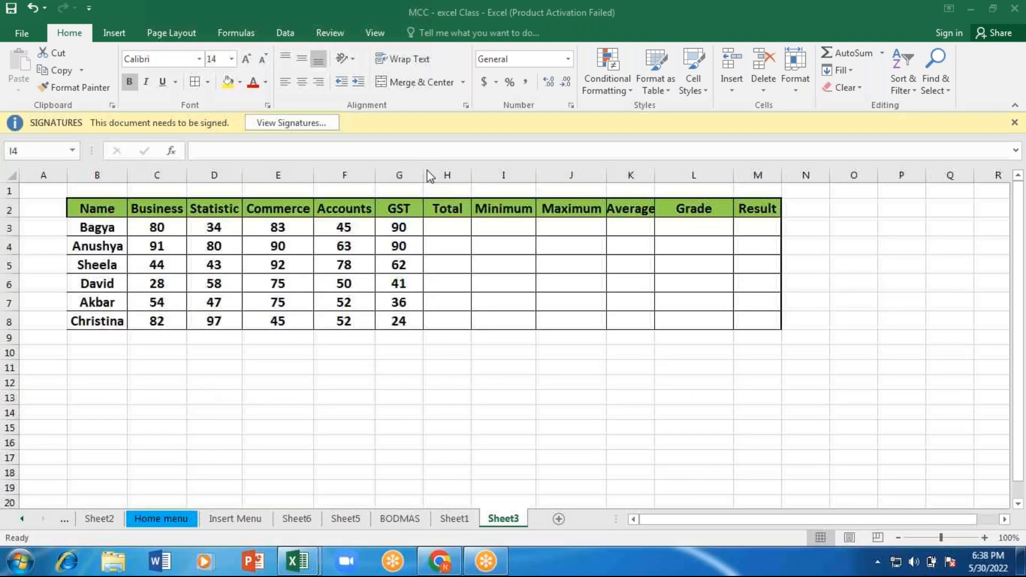
Step: Go through the empty Total, Minimum, Maximum, Average, Grade and Result cells in the first student's row
left_click(394, 267)
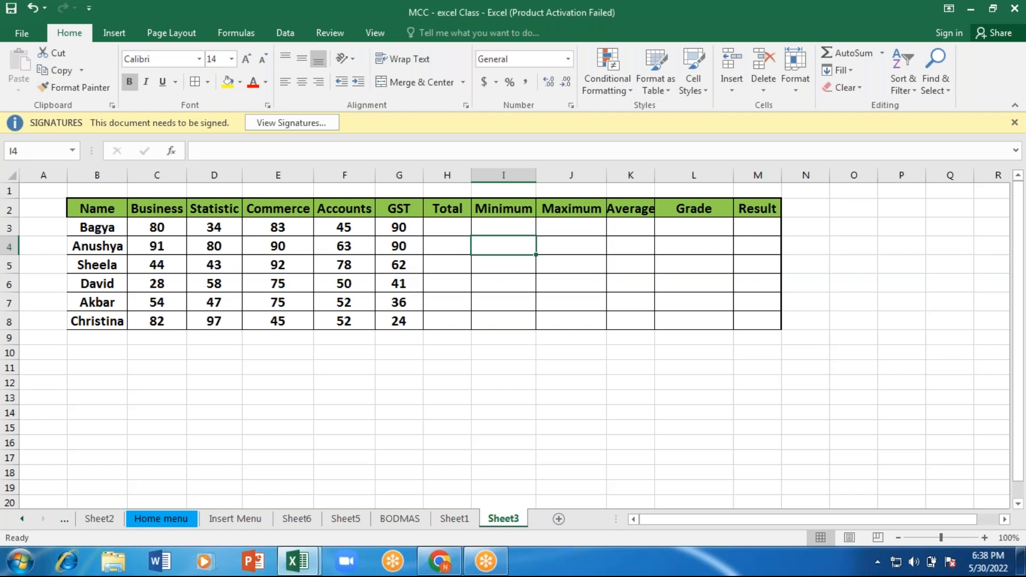
left_click(450, 226)
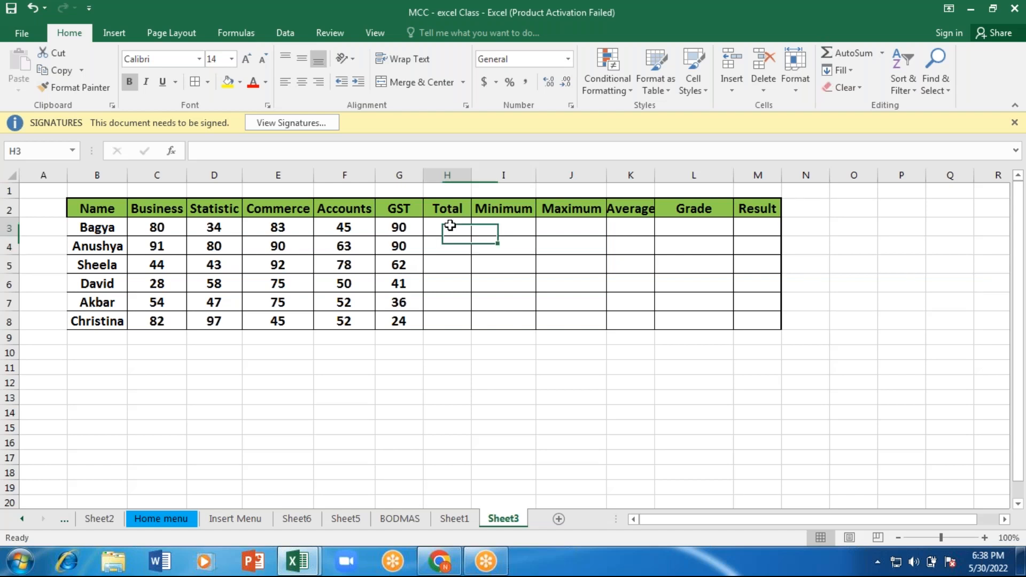
left_click(497, 227)
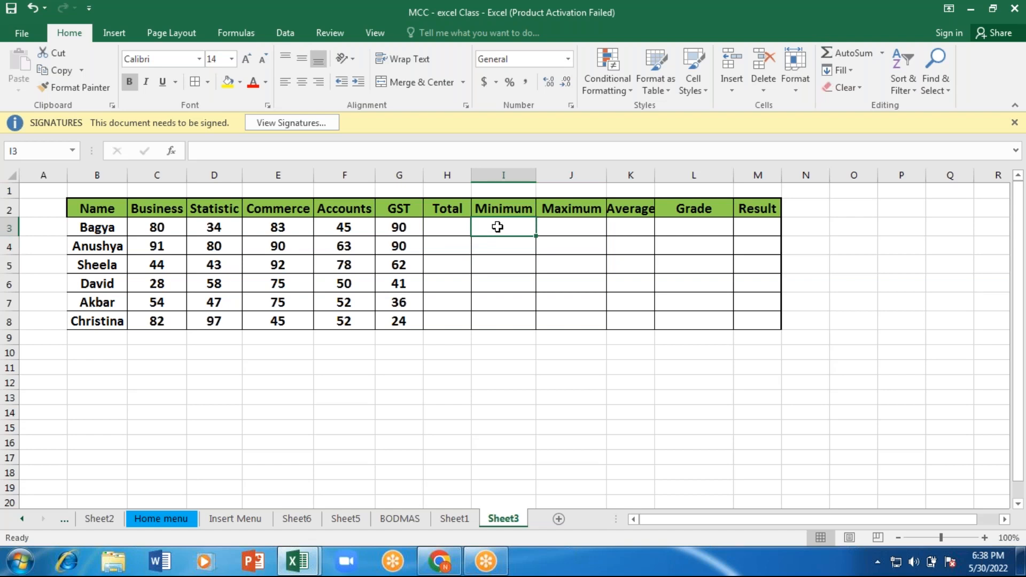
left_click(573, 225)
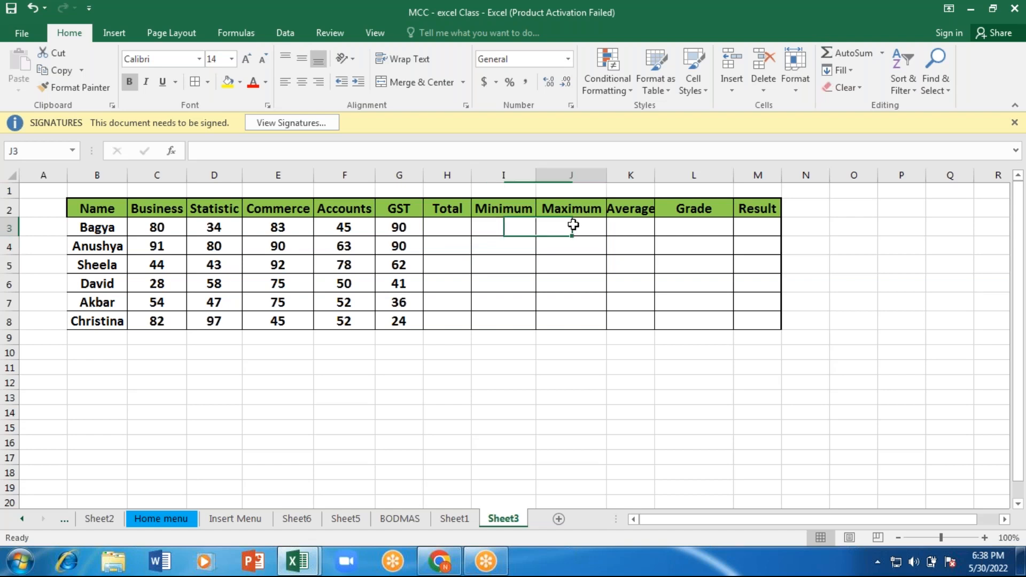
left_click(620, 225)
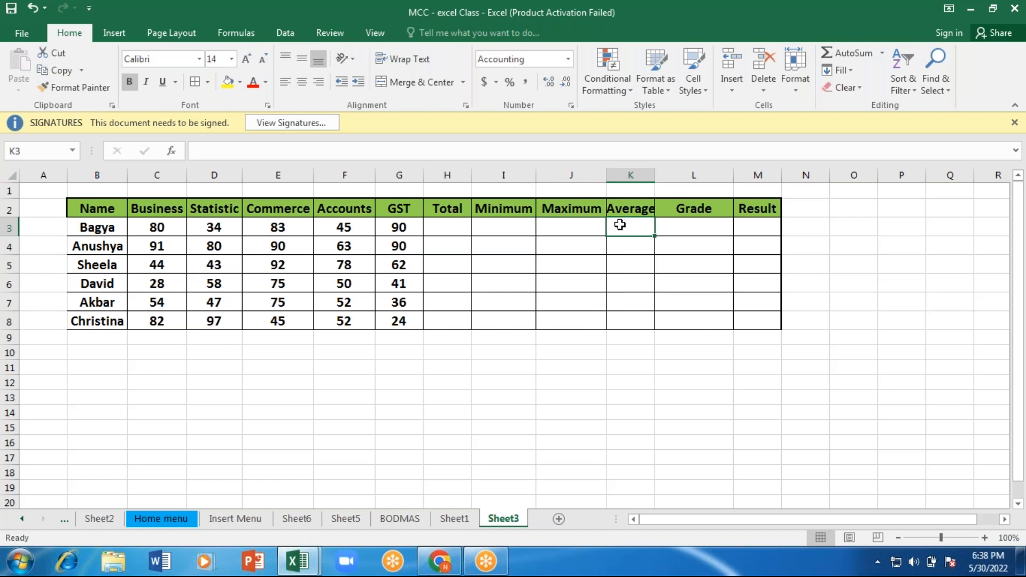
left_click(702, 224)
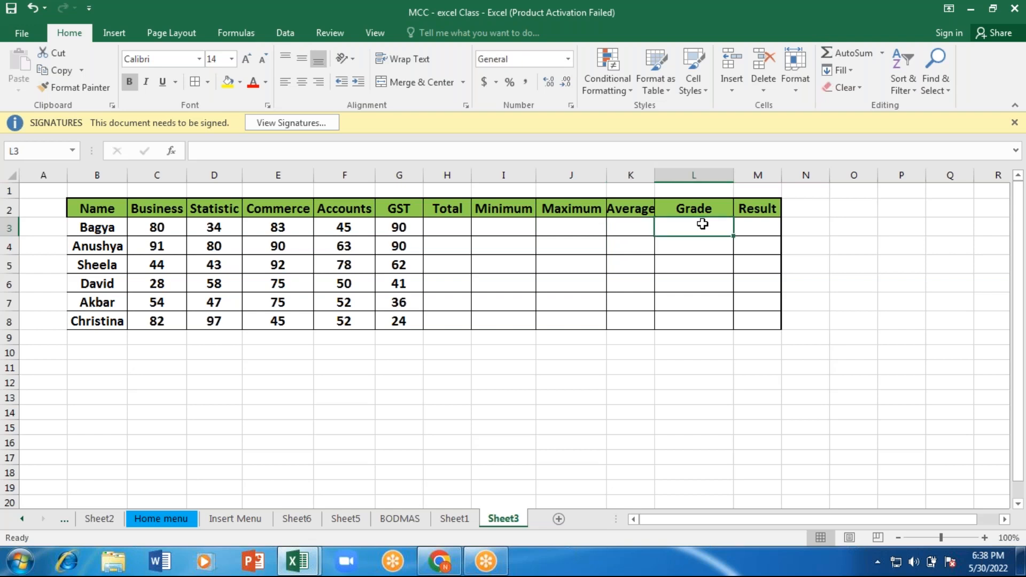
left_click(764, 223)
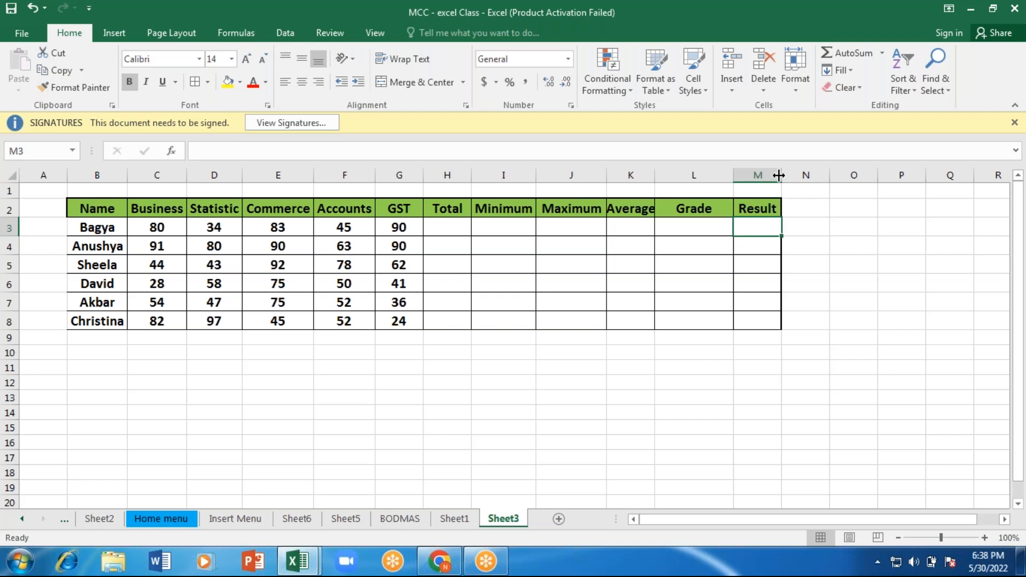
Step: Widen the Result column M of the student marks table
left_click_drag(779, 176, 840, 171)
left_click(985, 538)
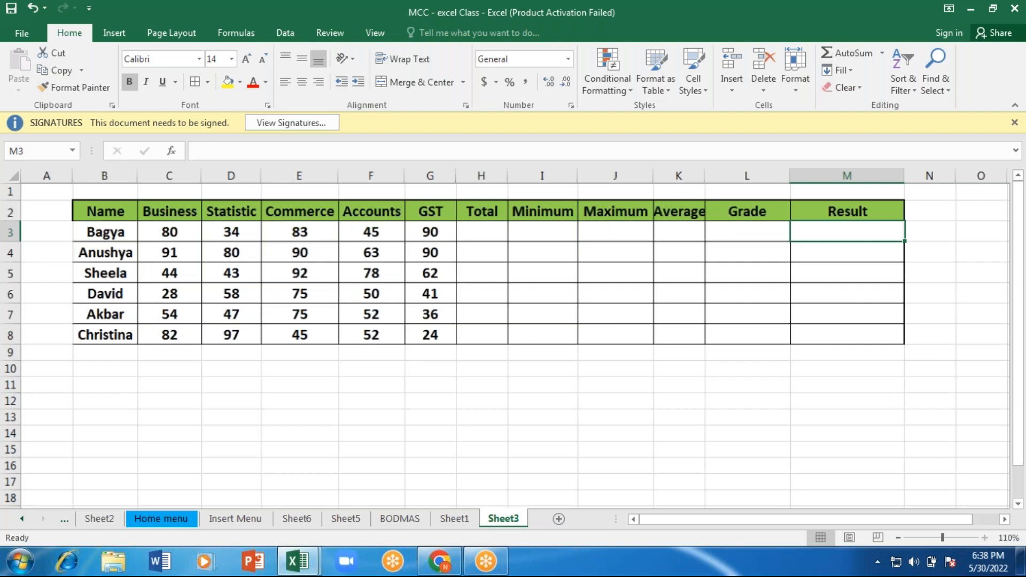
scroll(291, 366, "up", 1, "ctrl")
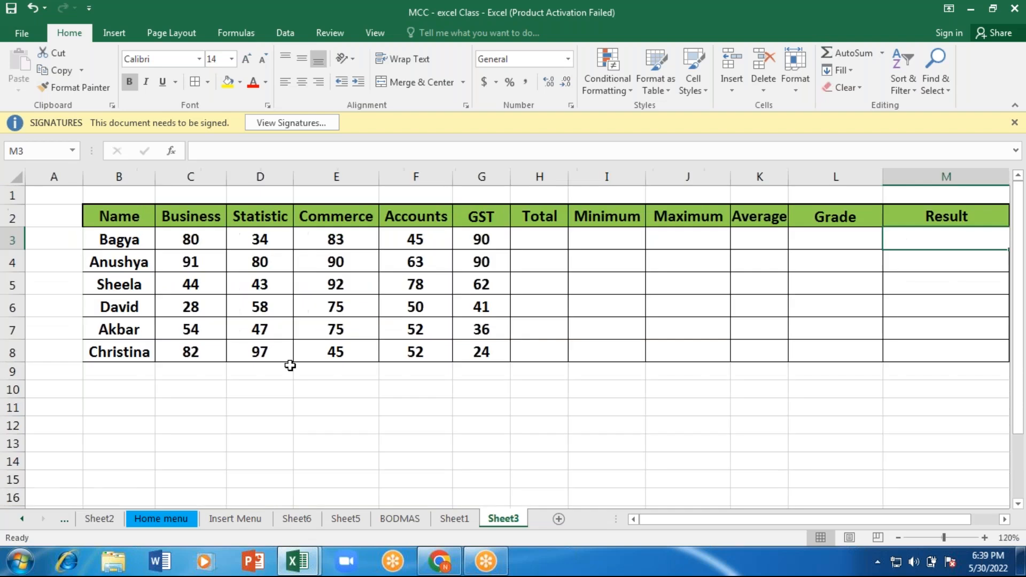
Step: Calculate the first student's total in H3 with the formula =SUM(C3:G3)
left_click(527, 241)
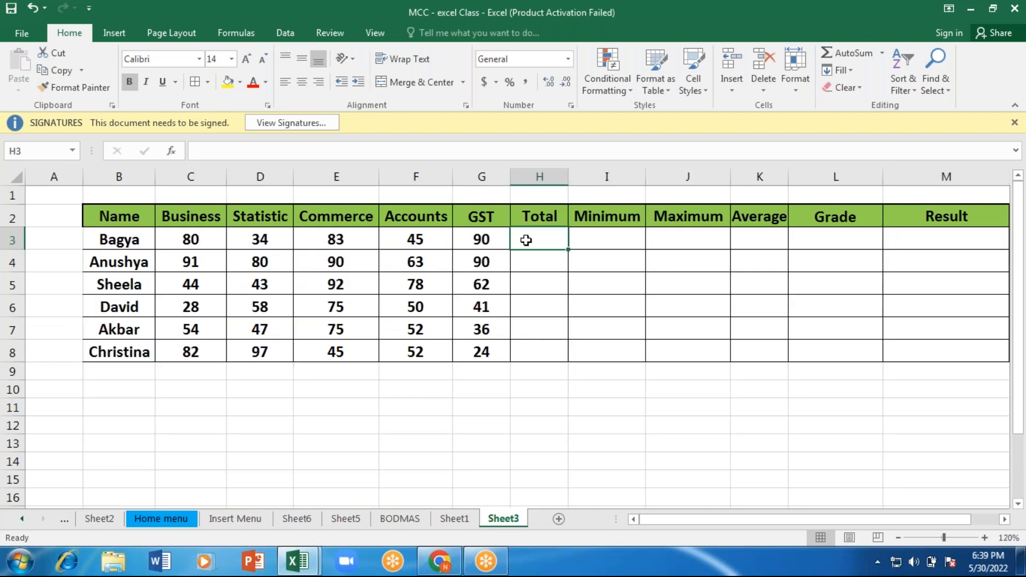
type("=")
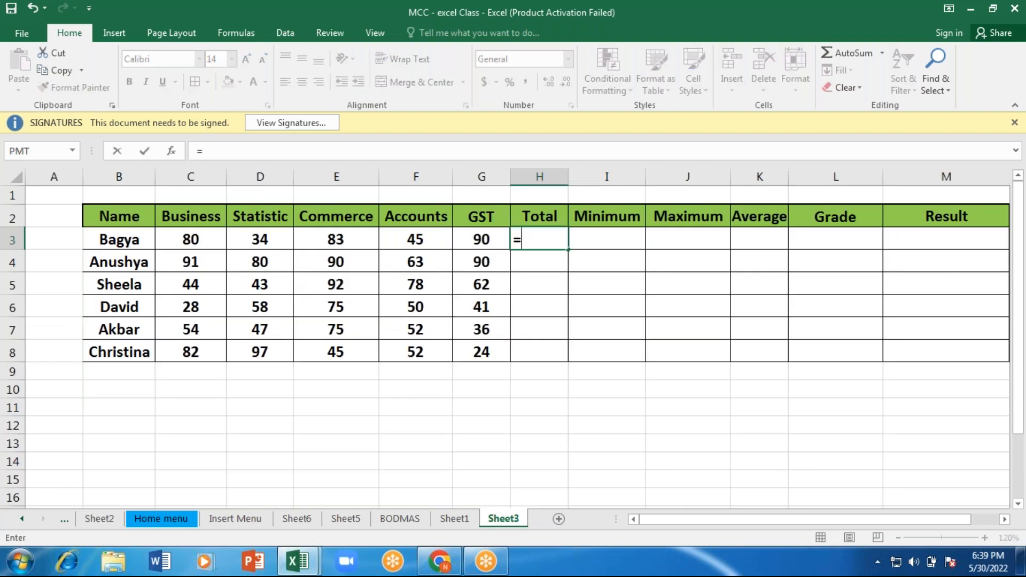
type("s")
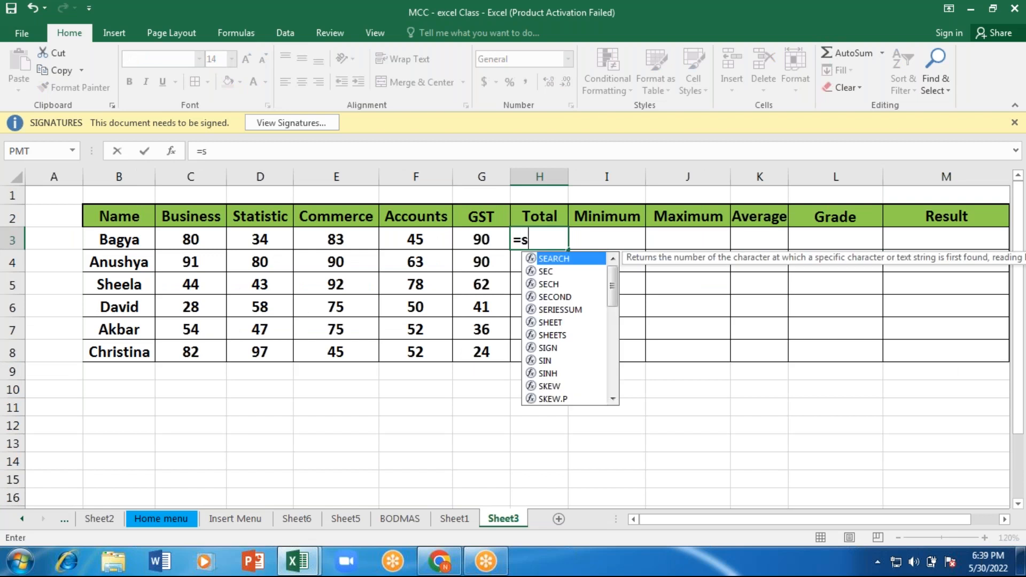
type("um")
key("Tab")
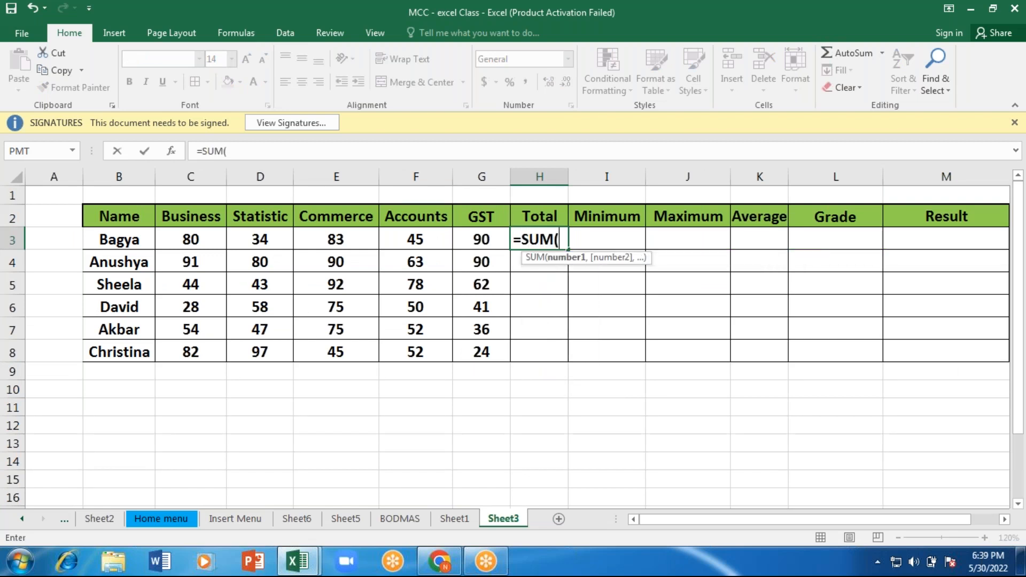
key("Left")
left_click_drag(191, 240, 363, 246)
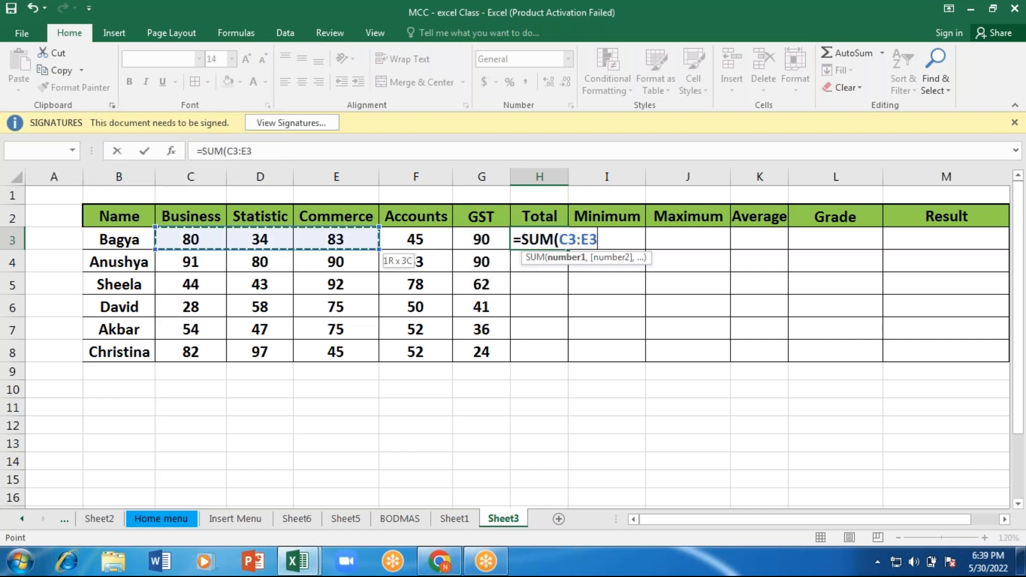
left_click_drag(378, 247, 509, 246)
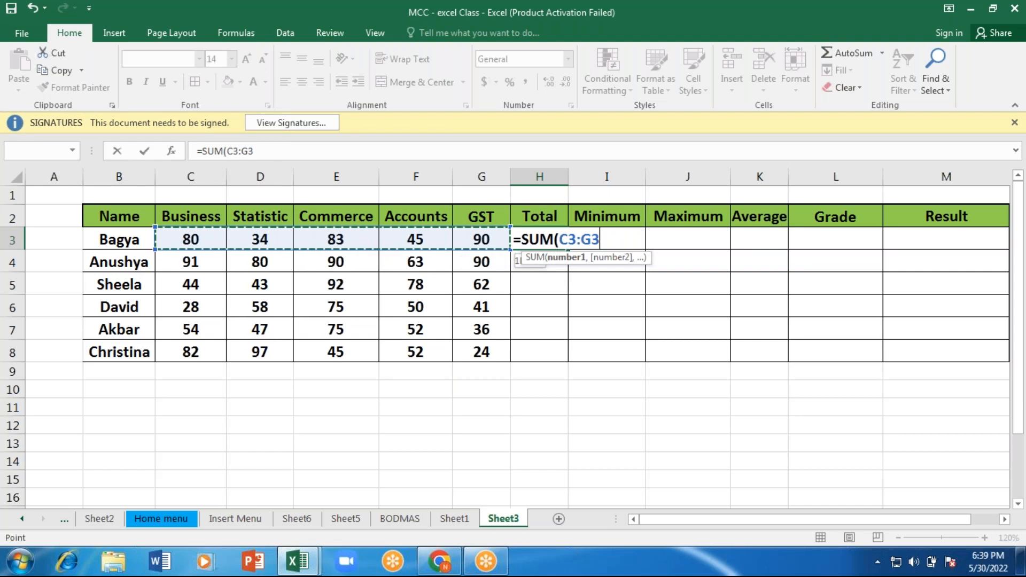
type(")")
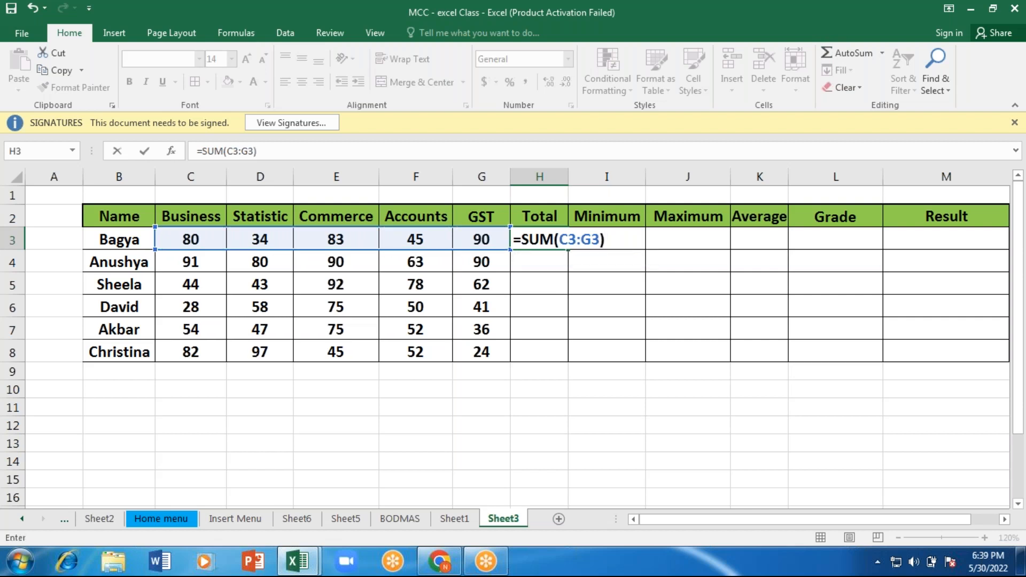
key("Return")
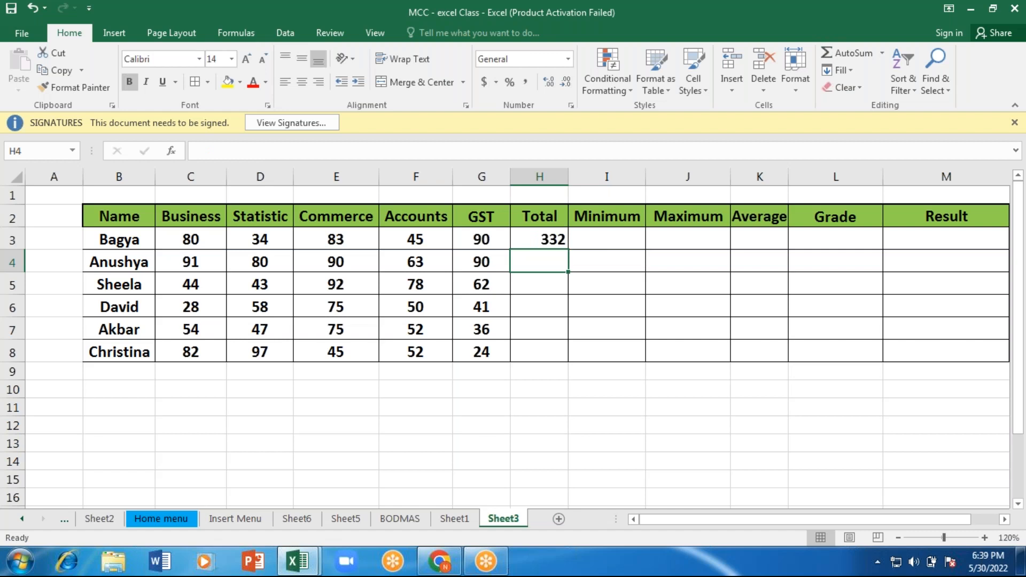
Step: Calculate the second student's total in H4 by summing the subject marks in C4:G4
type("=")
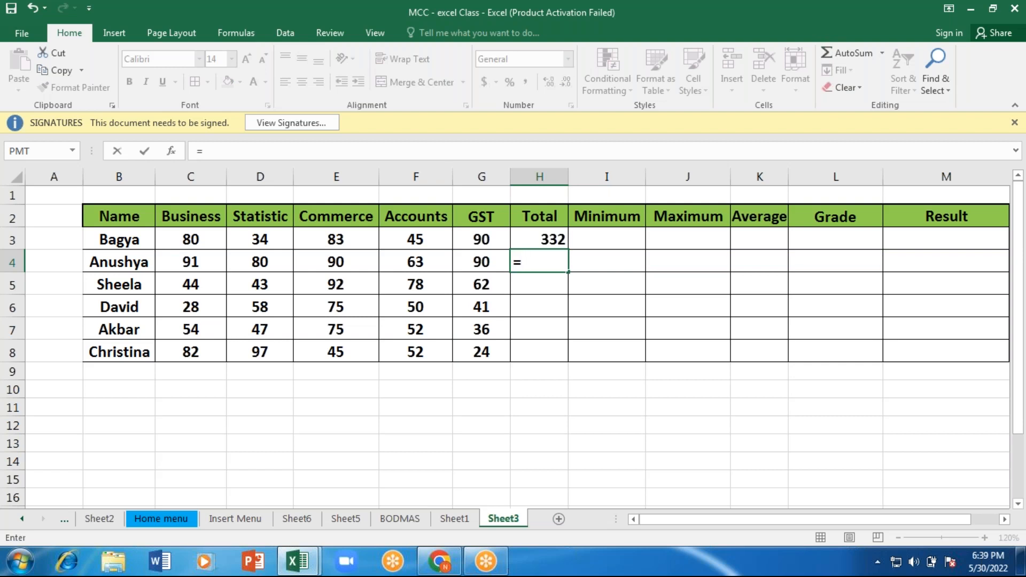
type("sum")
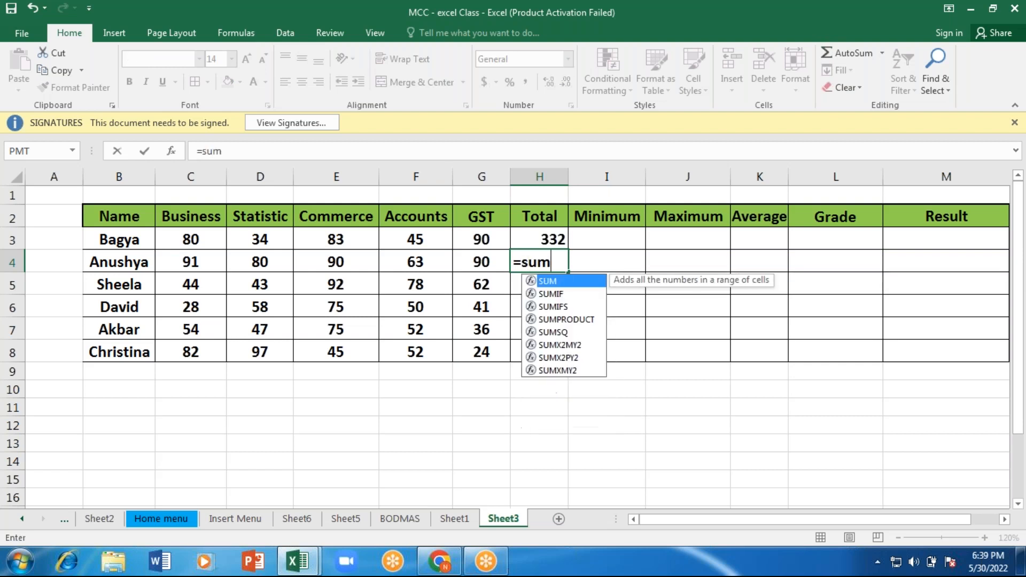
key("Tab")
key("Left")
key("Left")
key("Left")
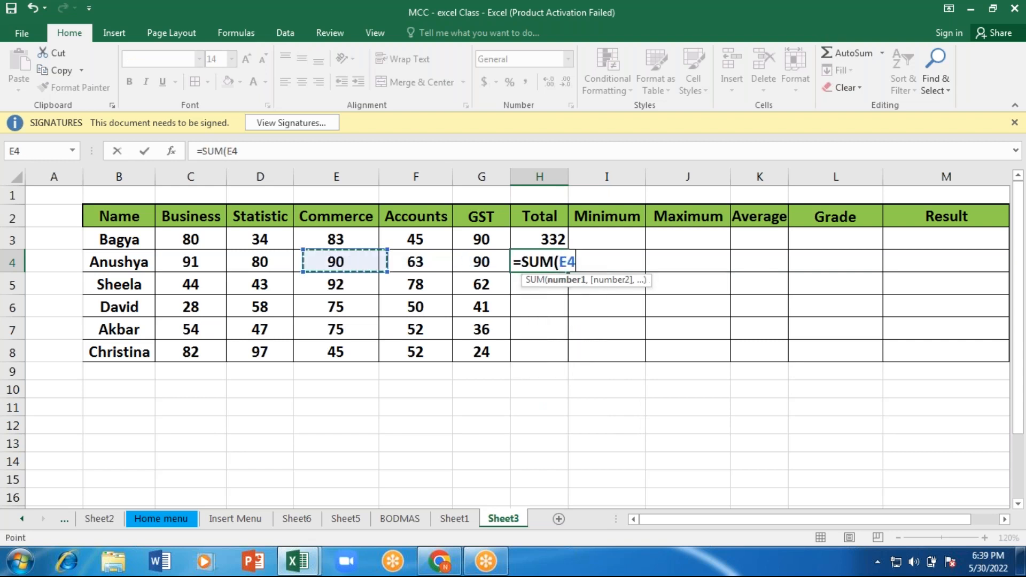
key("Left")
key("Left")
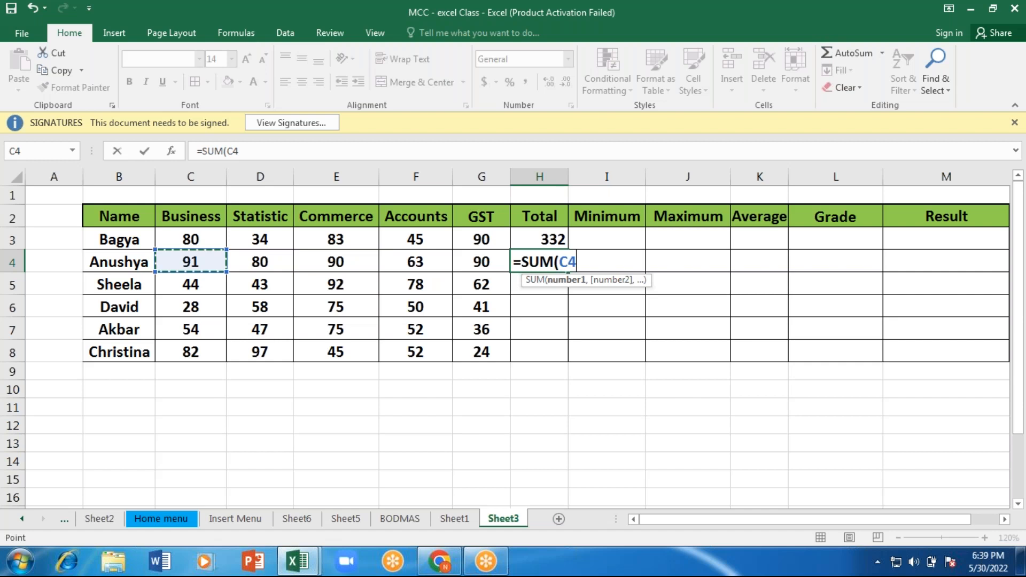
left_click_drag(191, 262, 342, 264)
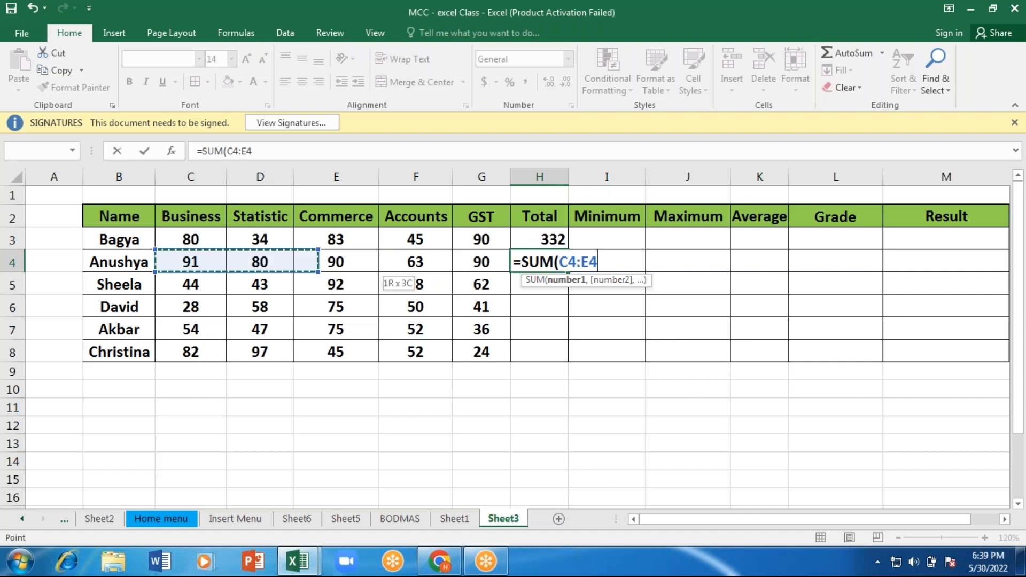
left_click_drag(342, 265, 505, 264)
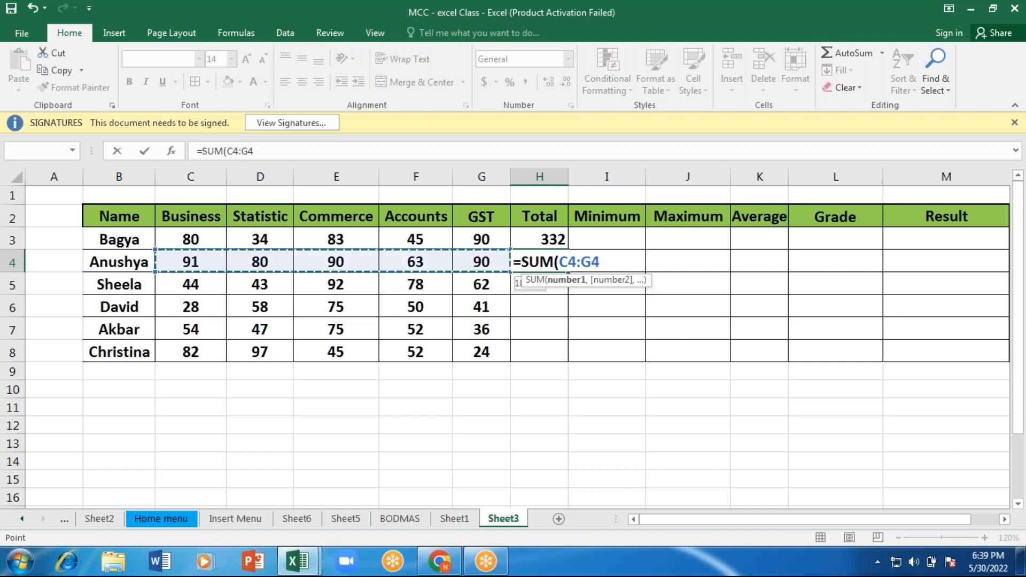
key("Return")
Step: Find the first student's lowest mark in I3 with the formula =MIN(C3:G3)
left_click(613, 241)
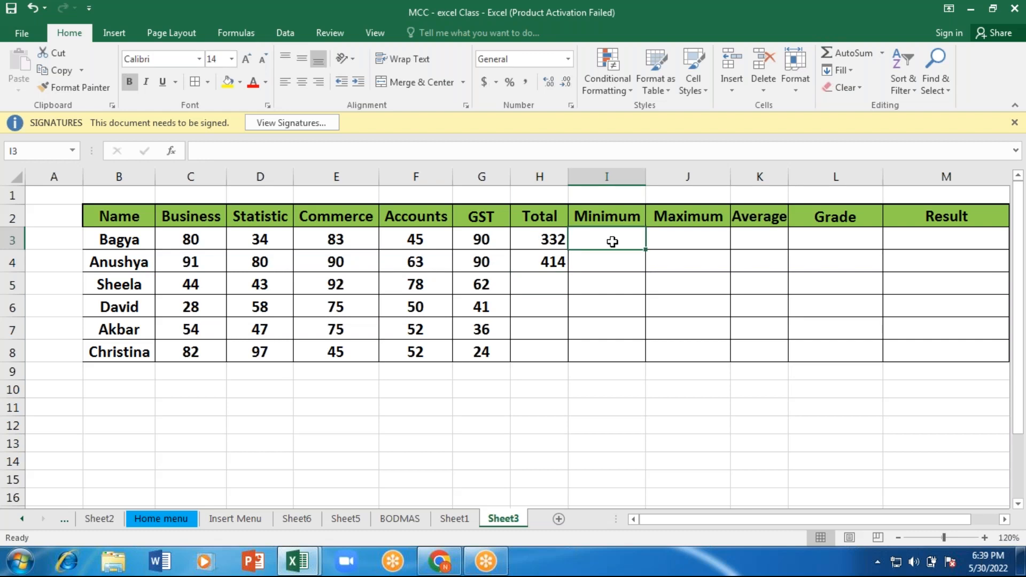
type("=")
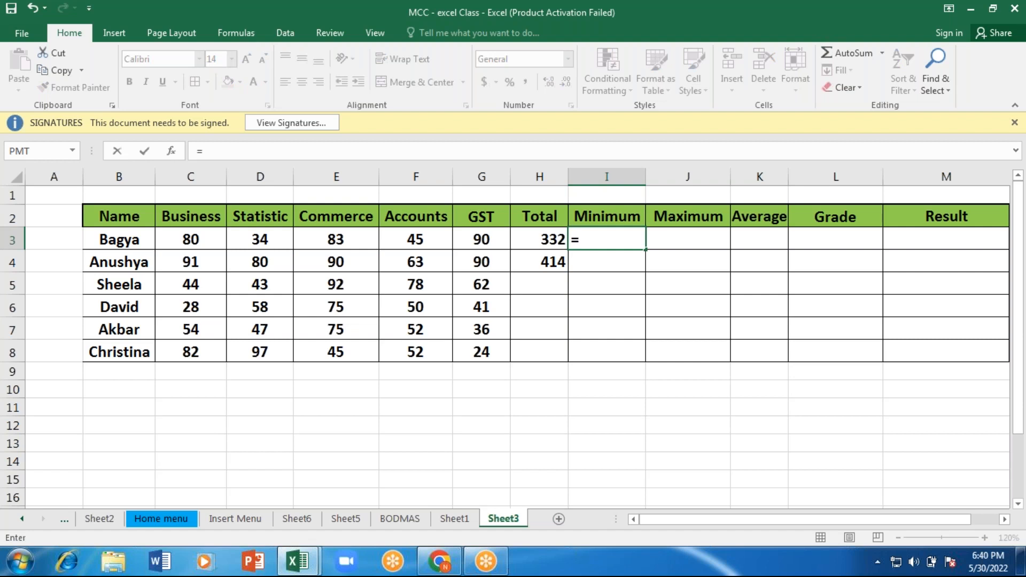
type("mi")
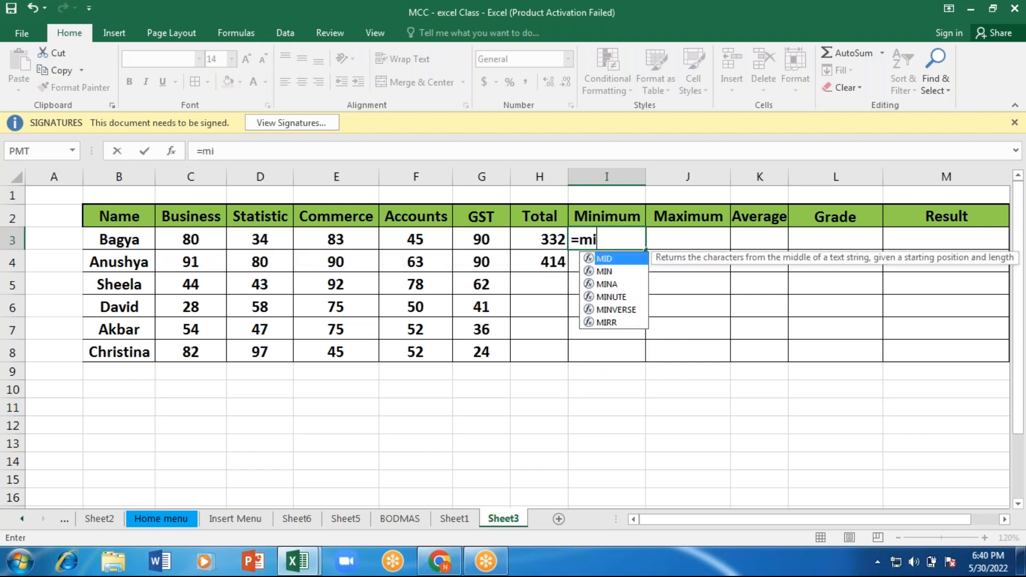
type("n")
key("Tab")
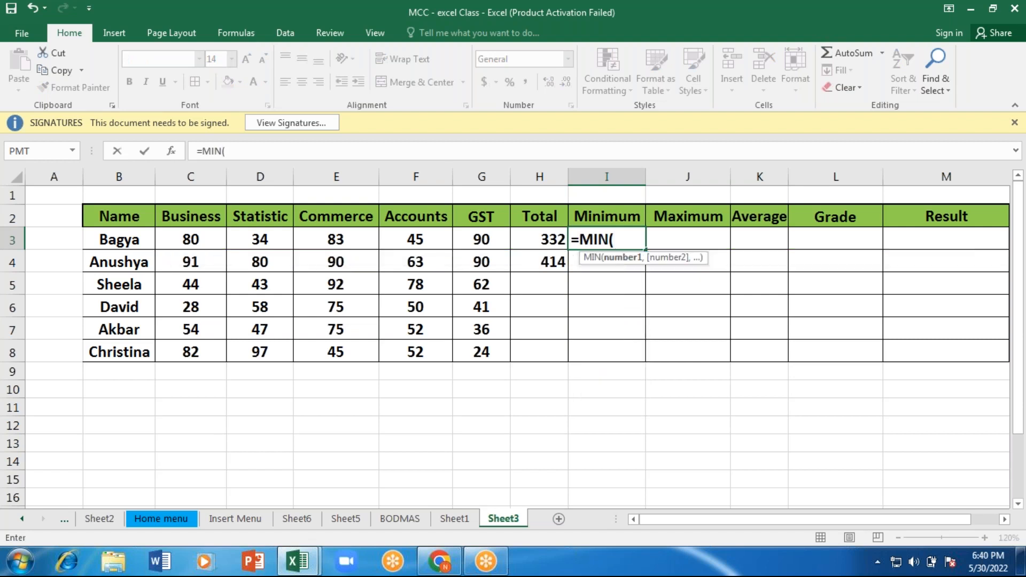
key("Left")
key("Left")
key("Left")
key("Left")
key("Left")
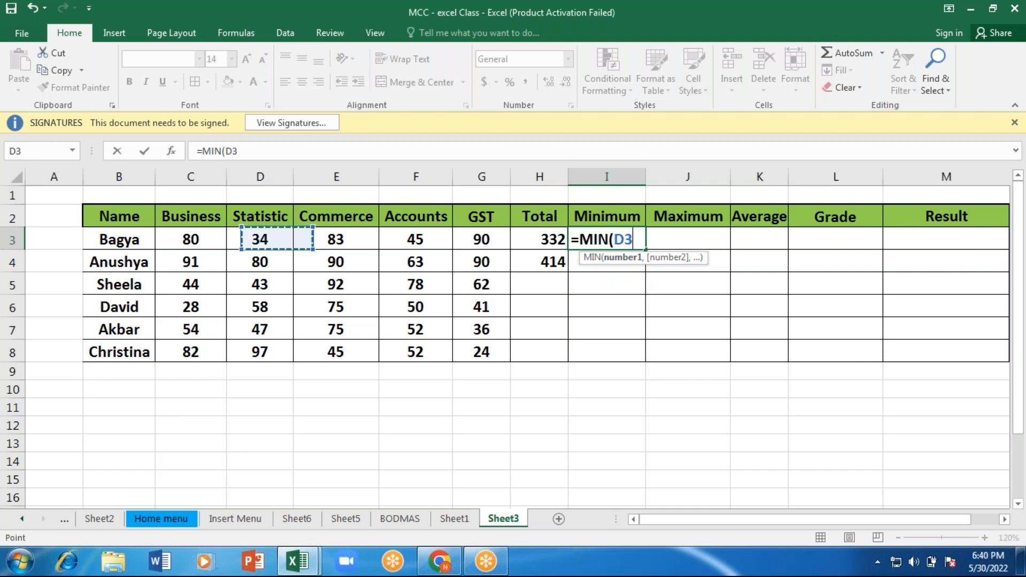
key("Left")
key("shift+Right")
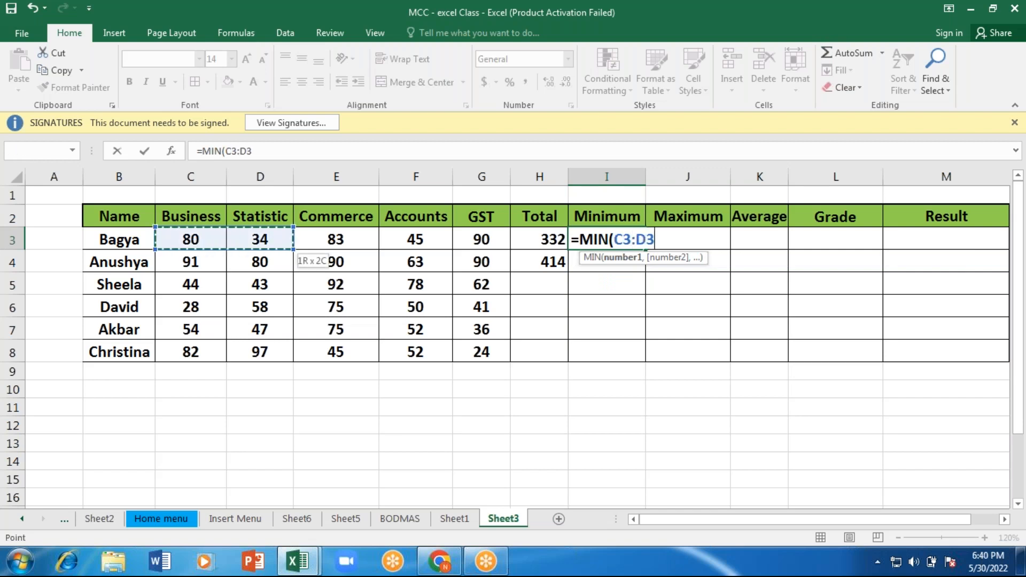
key("shift+Right")
key("shift+Right")
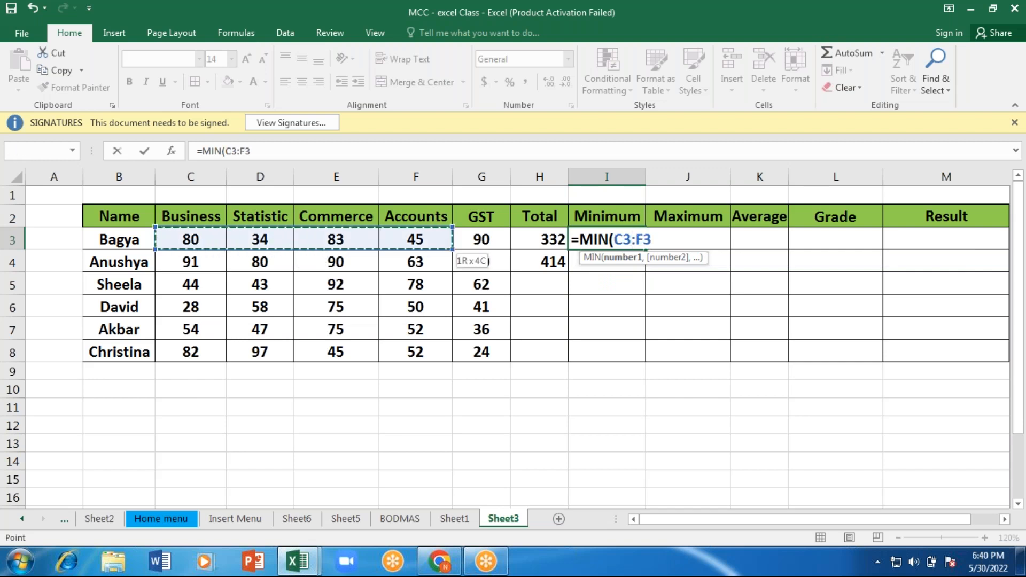
key("shift+Right")
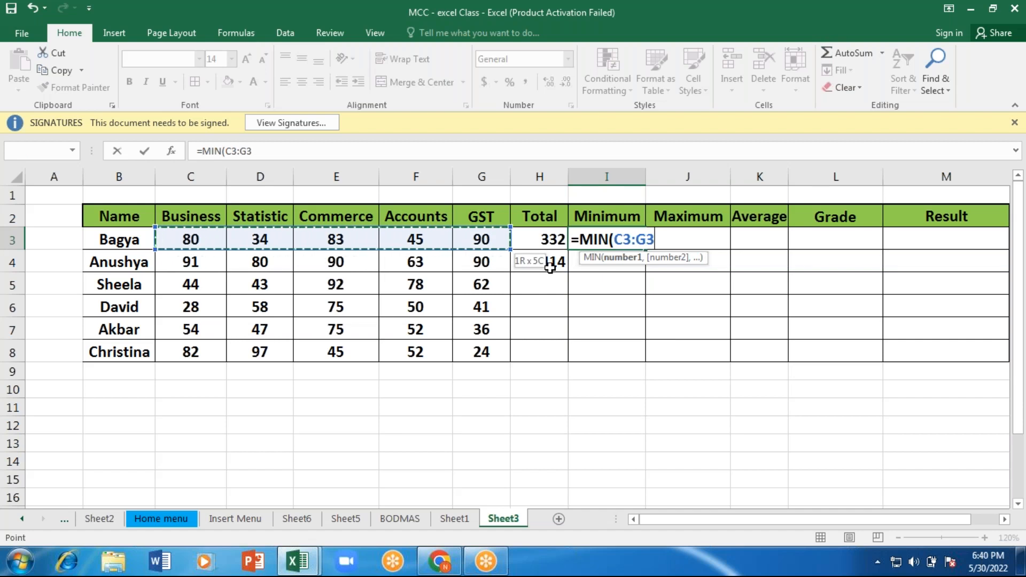
type(")")
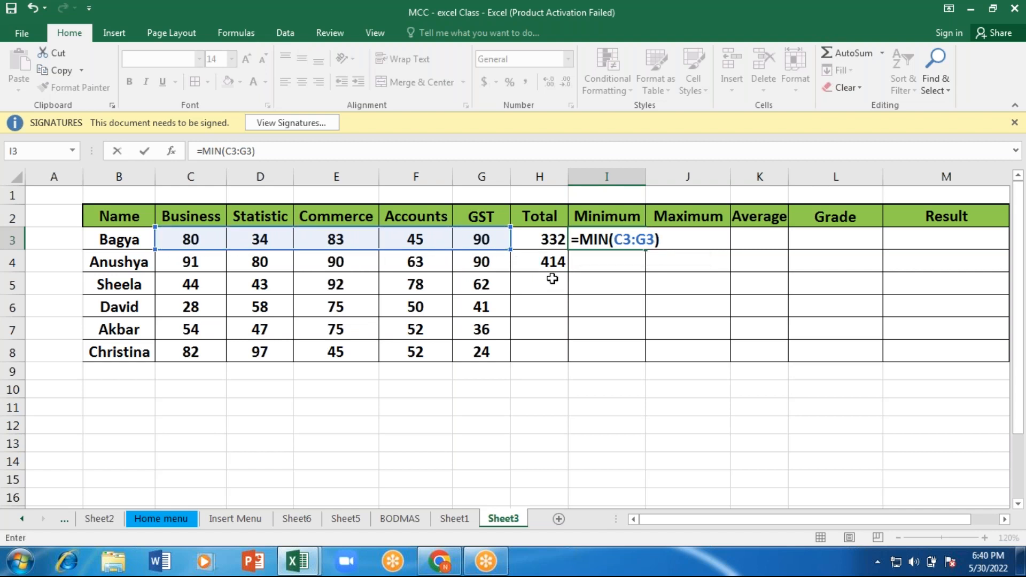
key("Return")
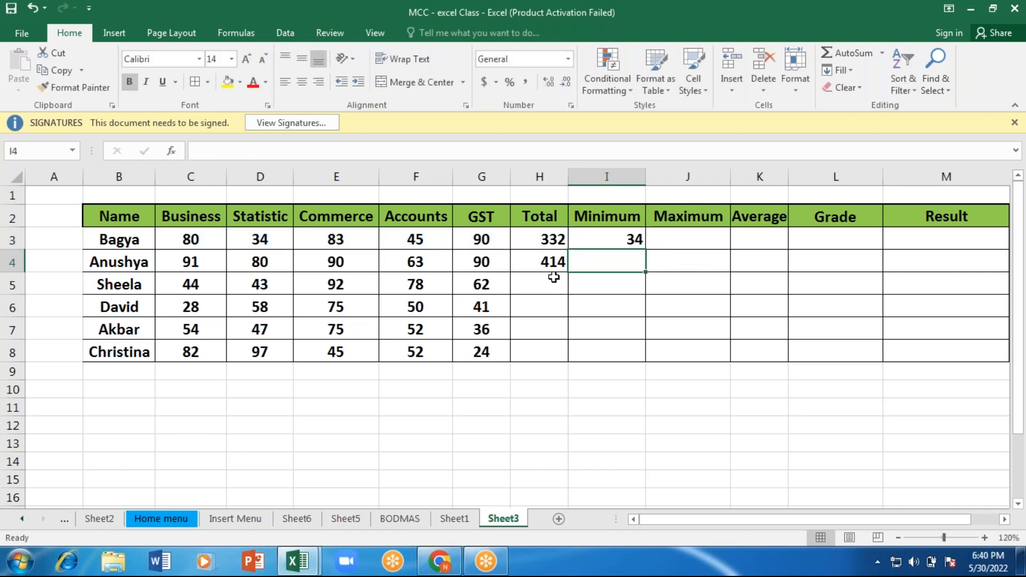
Step: Fill the header cells H2:M2, from Total to Result, with yellow
left_click(545, 217)
left_click_drag(545, 218, 684, 217)
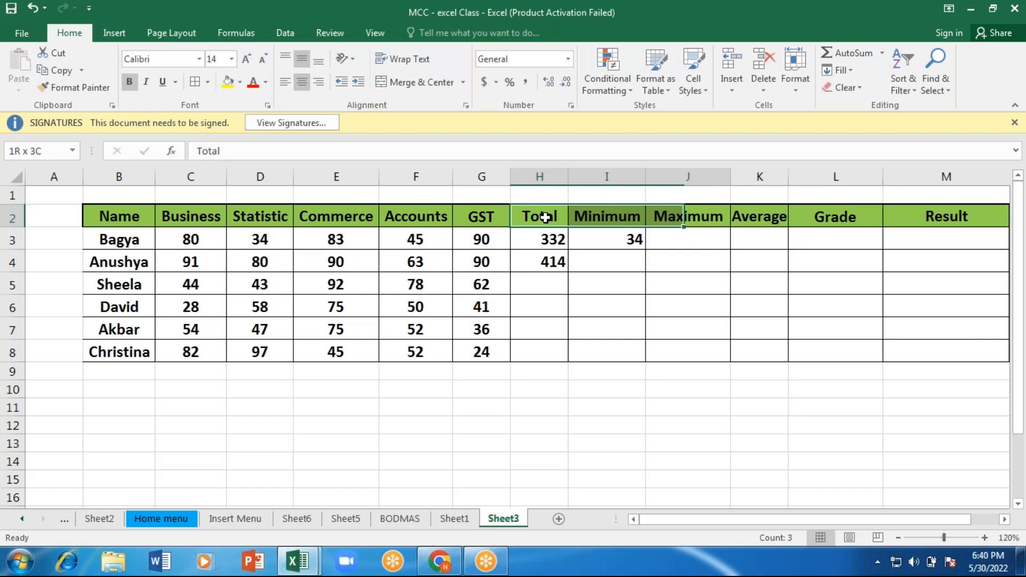
left_click_drag(684, 216, 1005, 216)
left_click(228, 82)
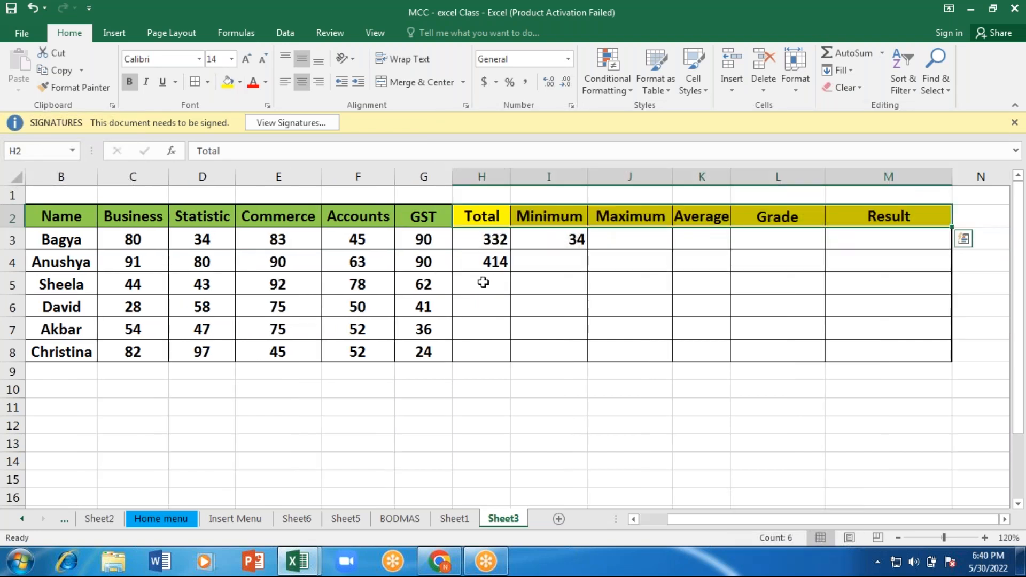
Step: Find the second student's lowest mark in I4 with the formula =MIN(C4:G4)
left_click(132, 284)
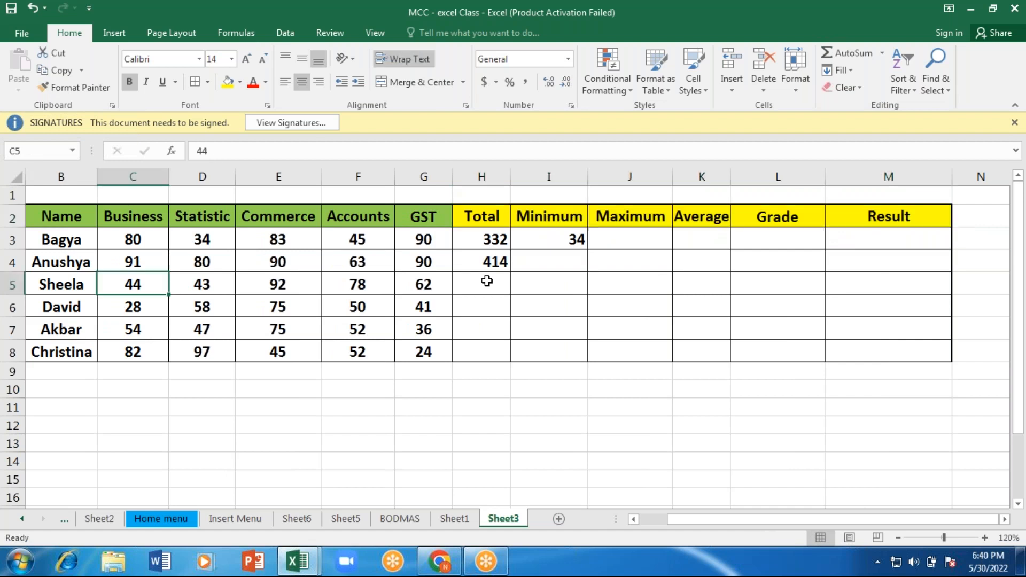
key("Right")
key("Right")
key("Right")
key("Up")
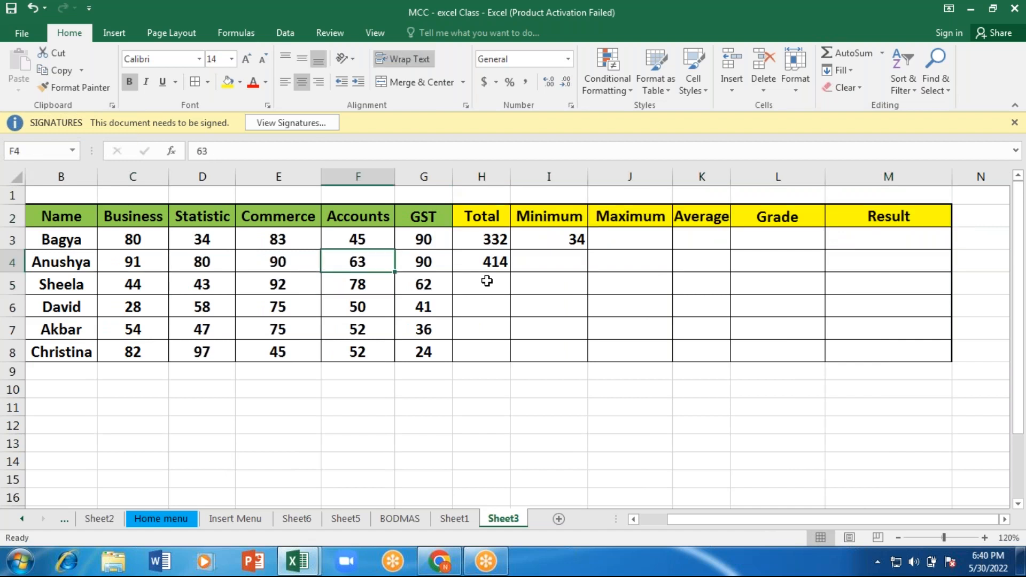
key("Right")
key("Right")
key("Right")
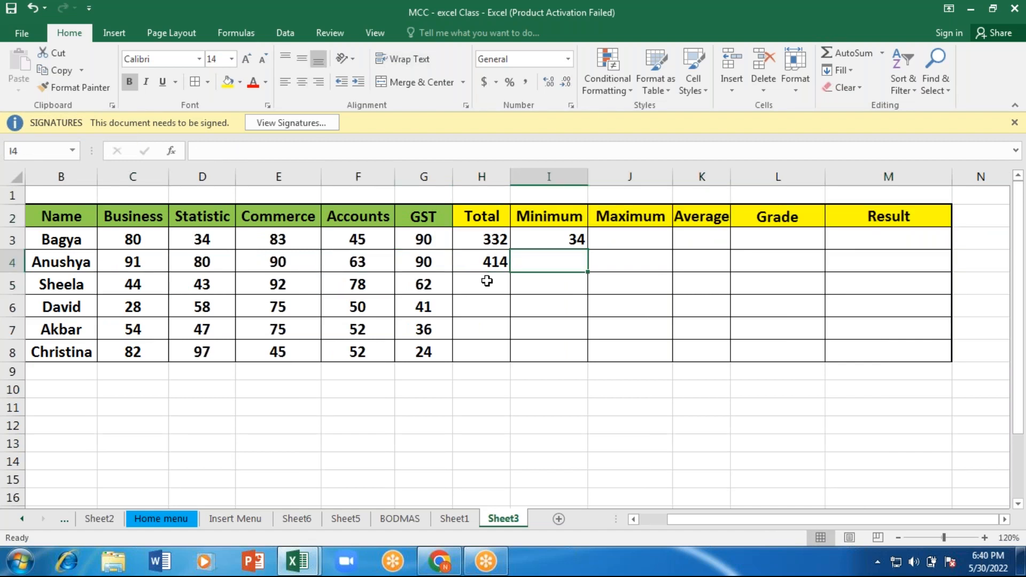
type("=")
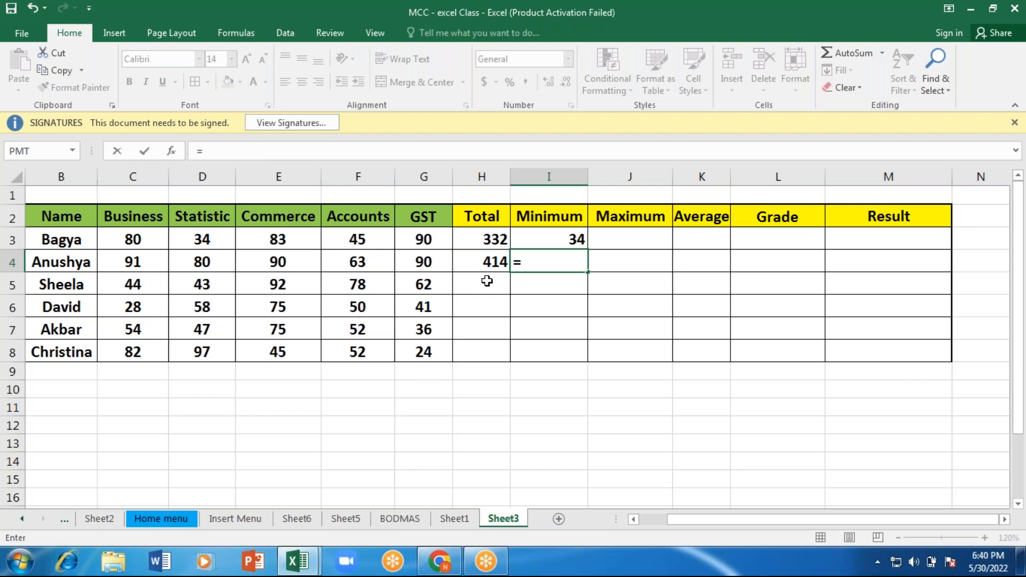
type("MIN(")
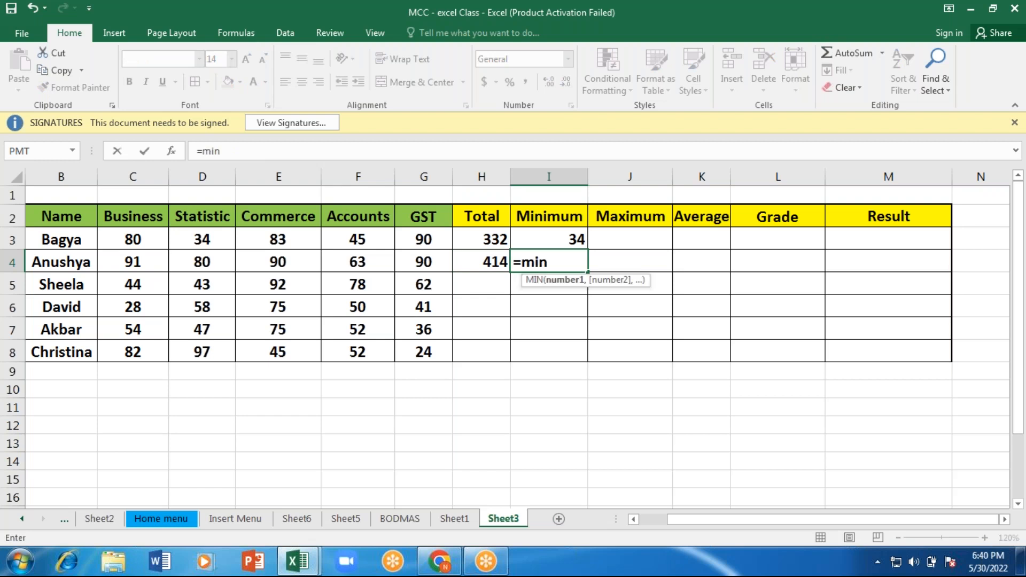
left_click(132, 262)
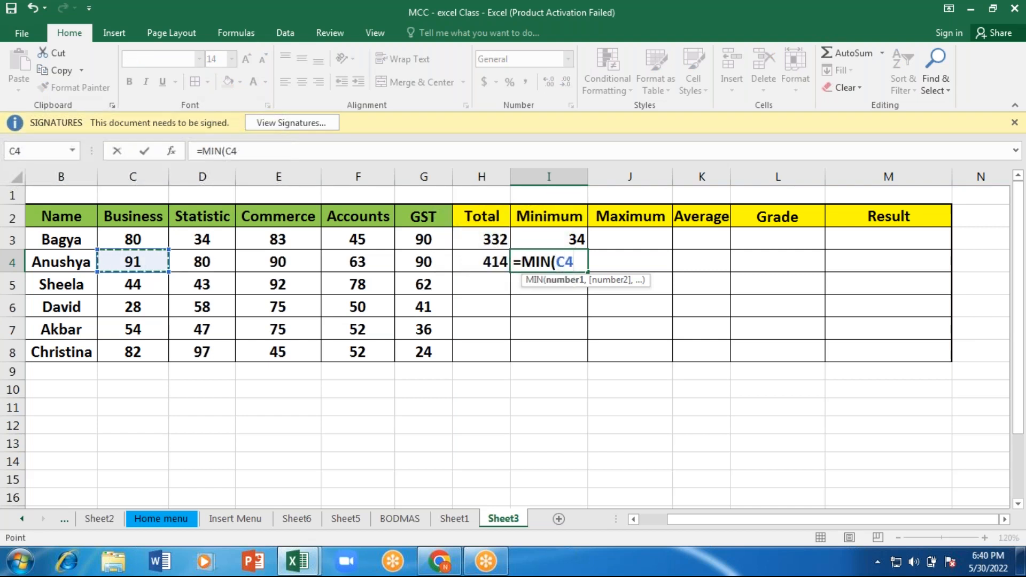
left_click_drag(133, 262, 452, 268)
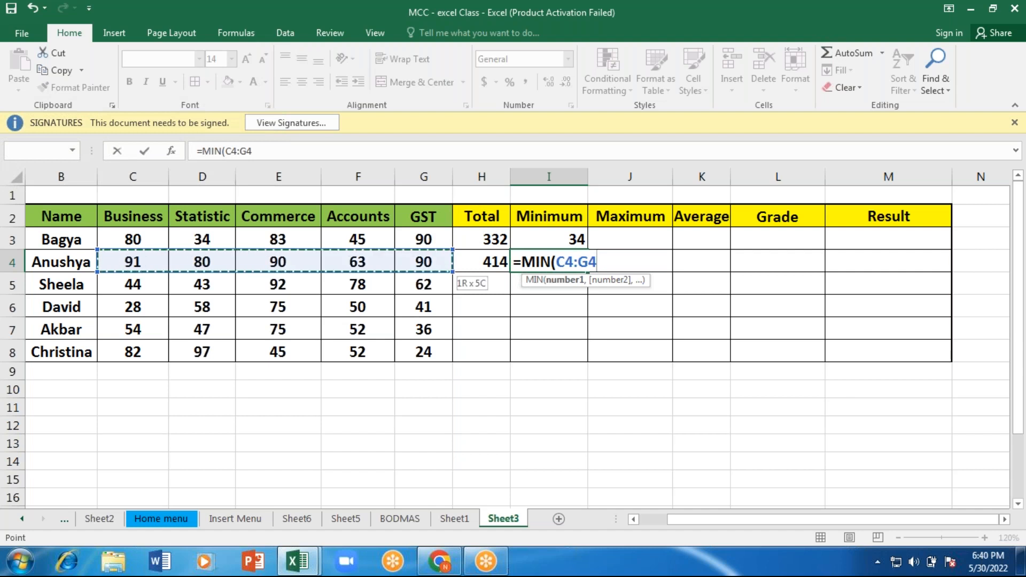
key("Return")
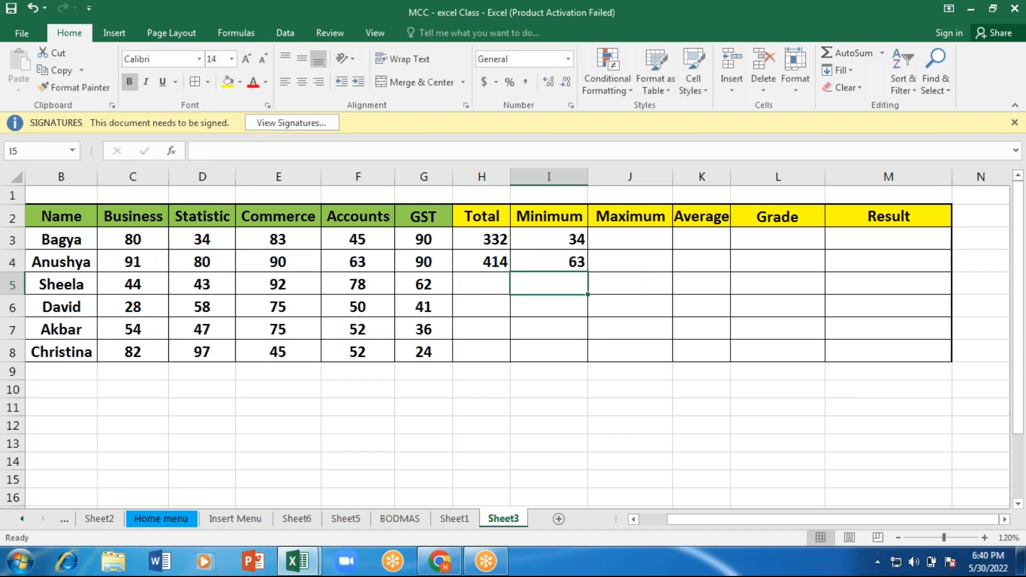
Step: Find the first student's highest mark in J3 with the formula =MAX(C3:G3)
key("Up")
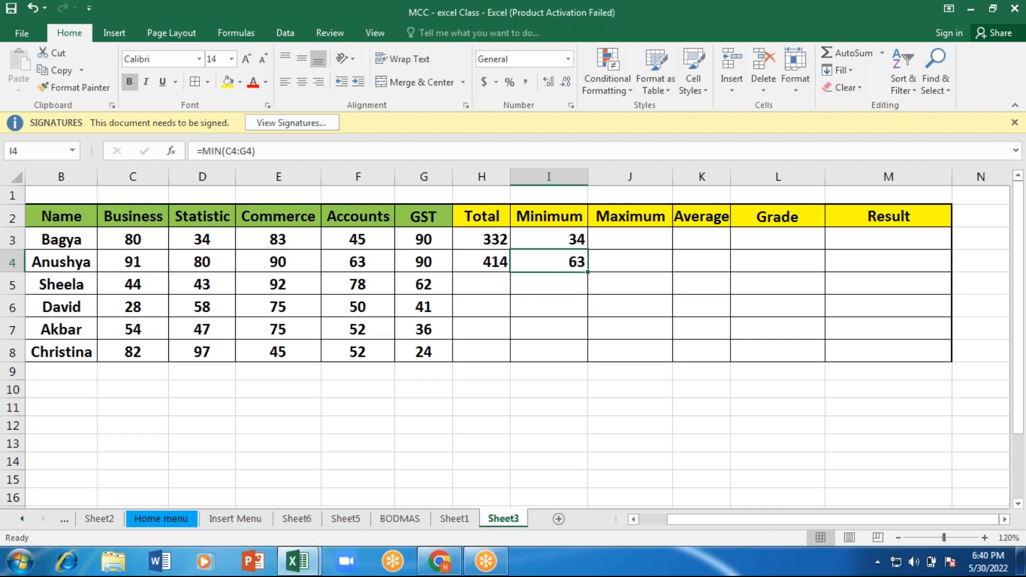
key("Up")
key("Right")
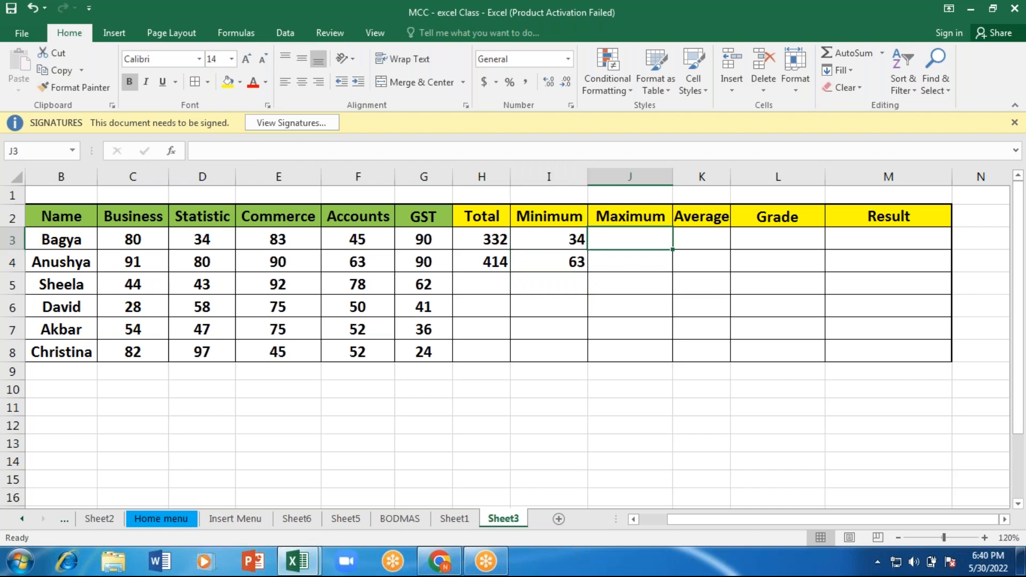
type("=max")
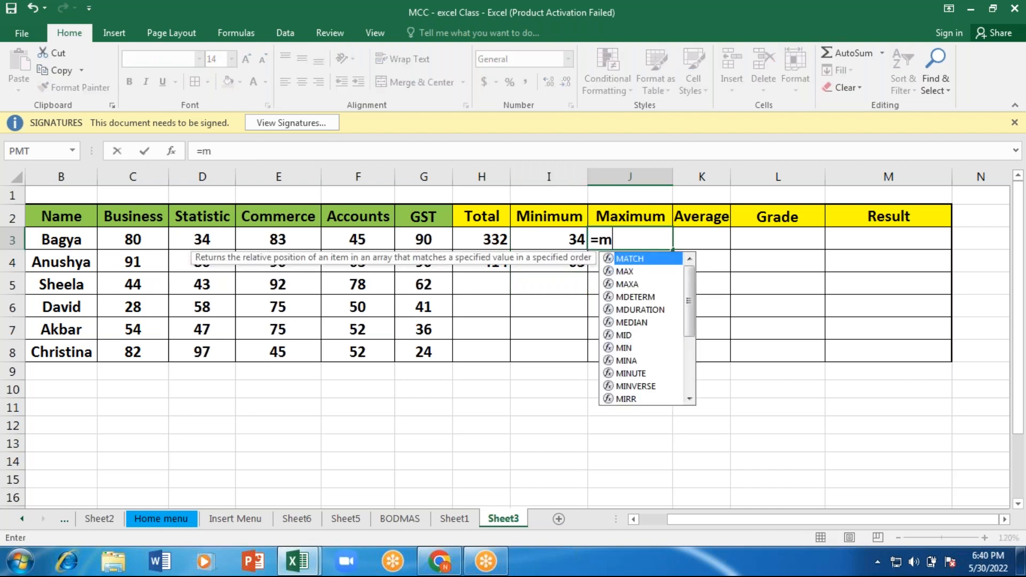
key("Tab")
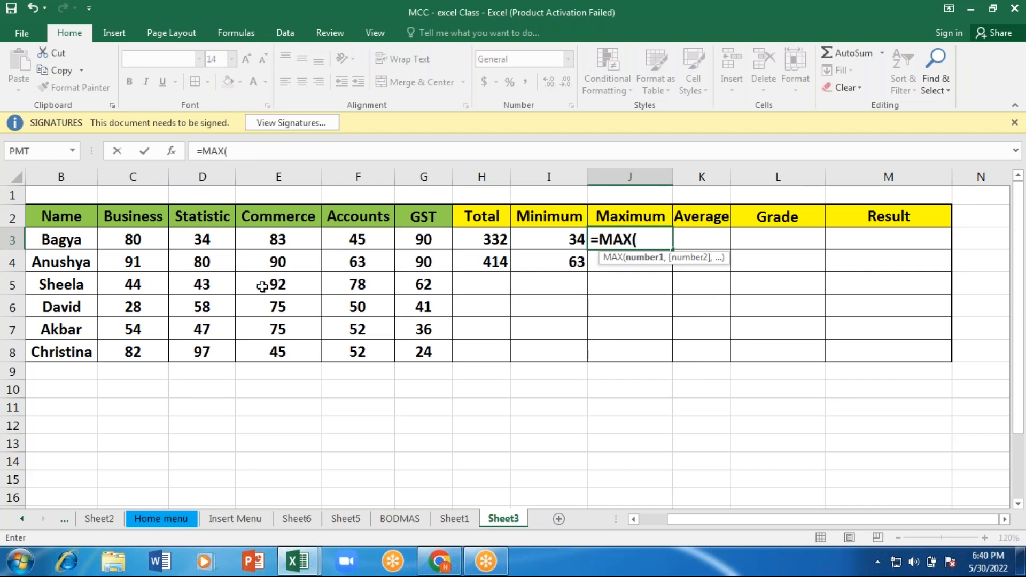
left_click(138, 239)
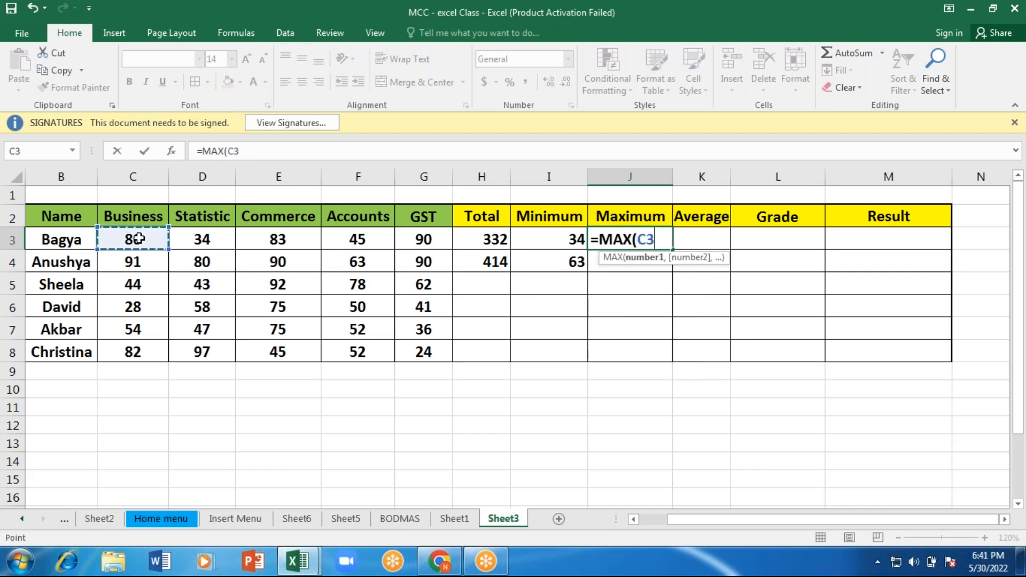
left_click_drag(138, 239, 435, 243)
type(")")
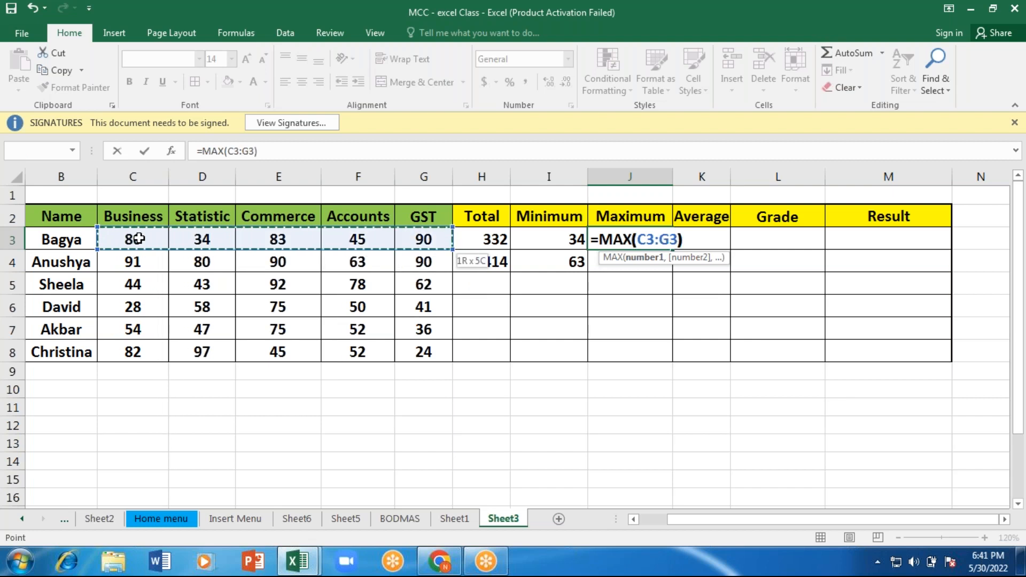
key("Return")
Step: Find the second student's highest mark in J4 by applying MAX to the subject marks in C4:G4
type("=")
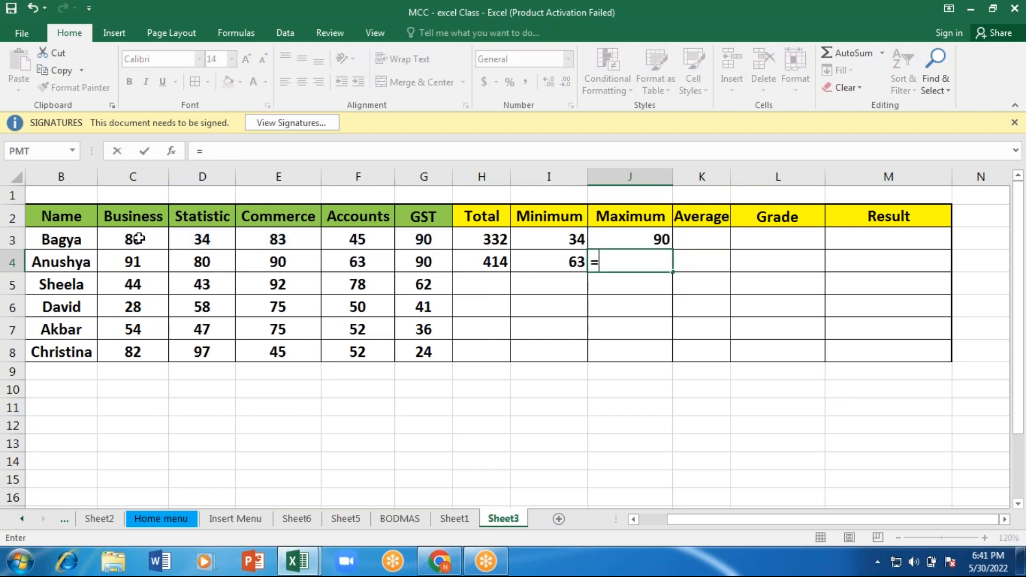
type("max")
key("Tab")
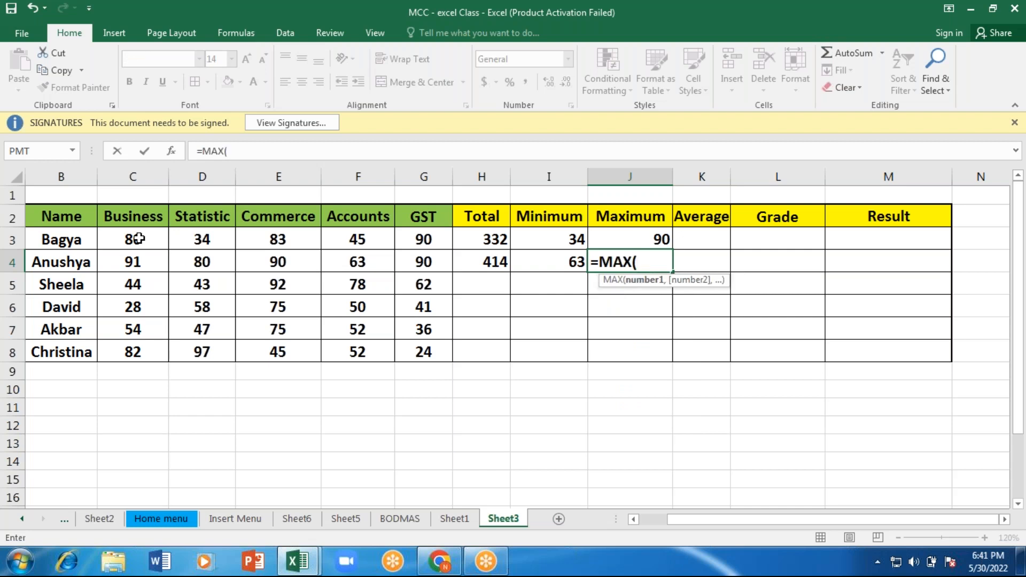
key("Left")
key("Left")
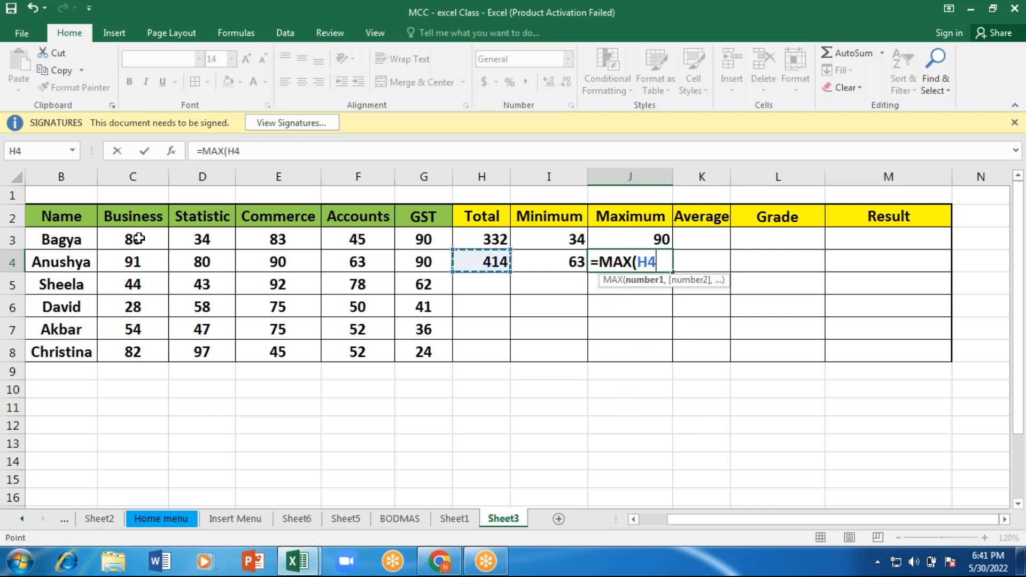
key("Left")
key("Left")
key("Left")
key("Left")
key("Left")
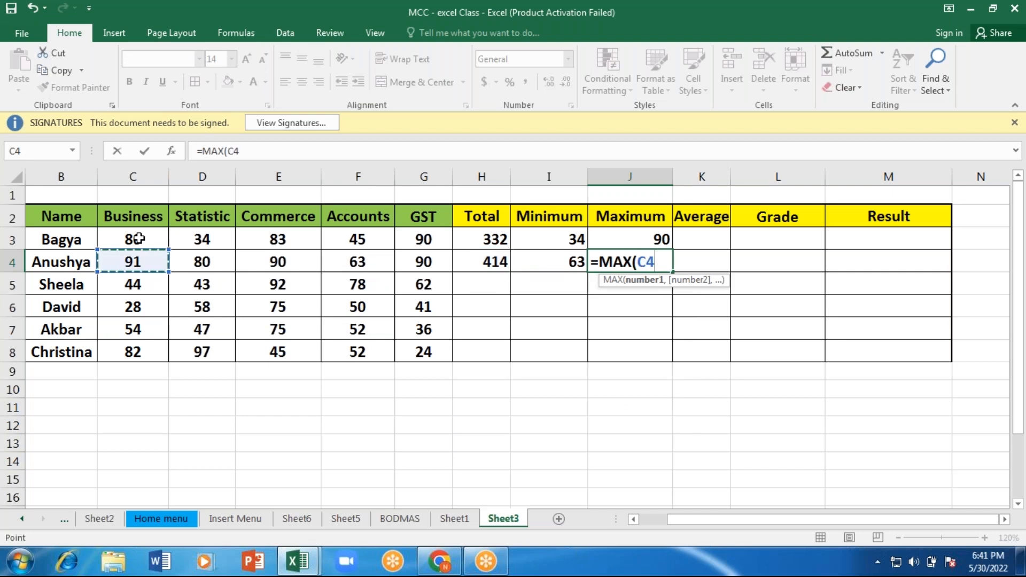
key("shift+Right")
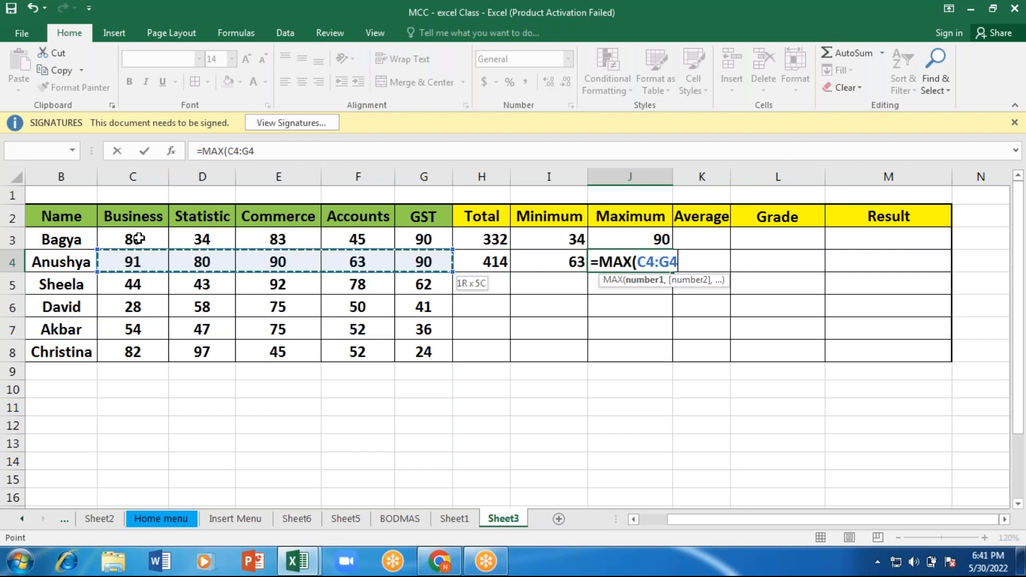
key("Return")
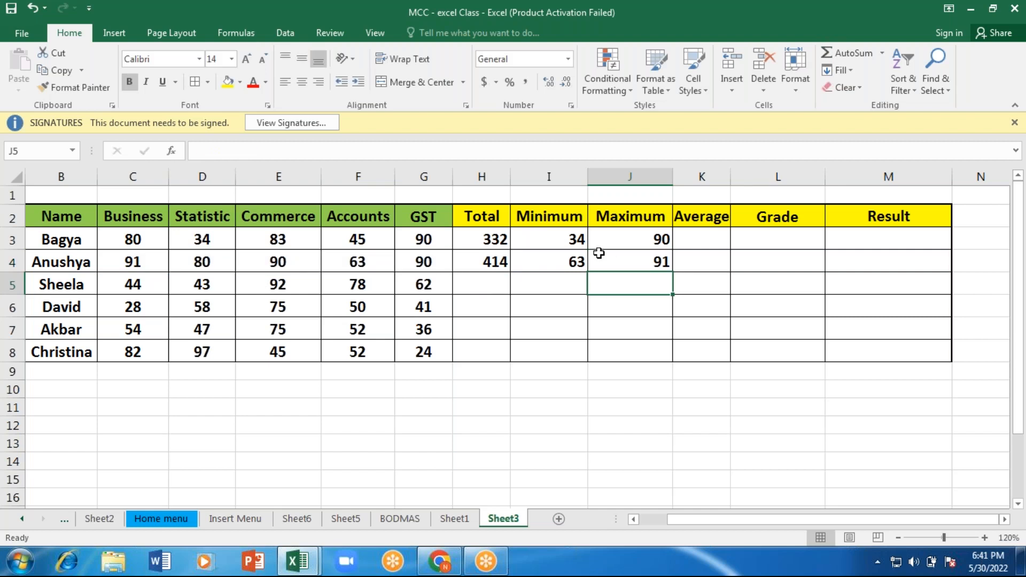
Step: Calculate the first student's average in K3 by applying AVERAGE to the subject marks in C3:G3
left_click(693, 239)
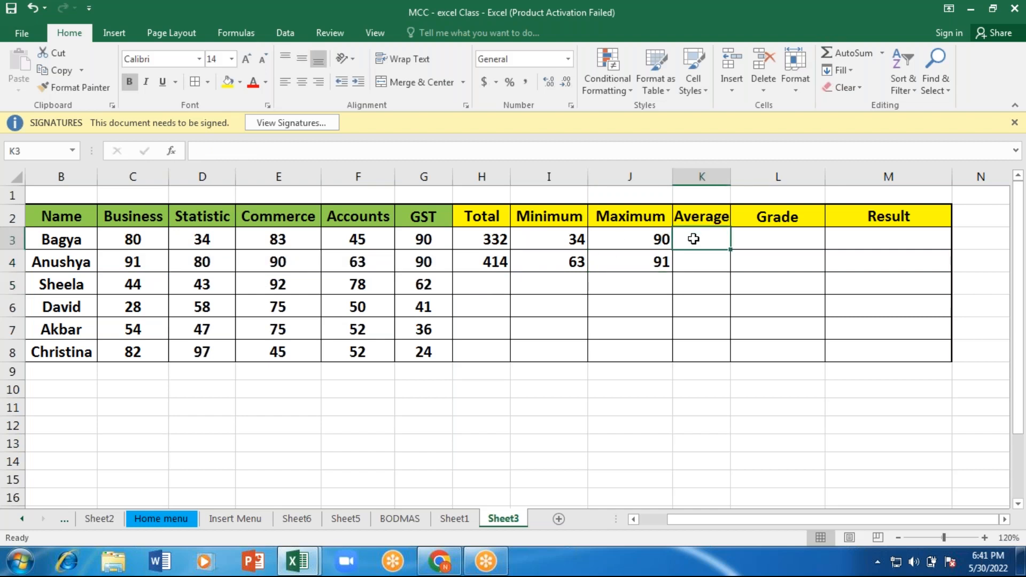
type("=")
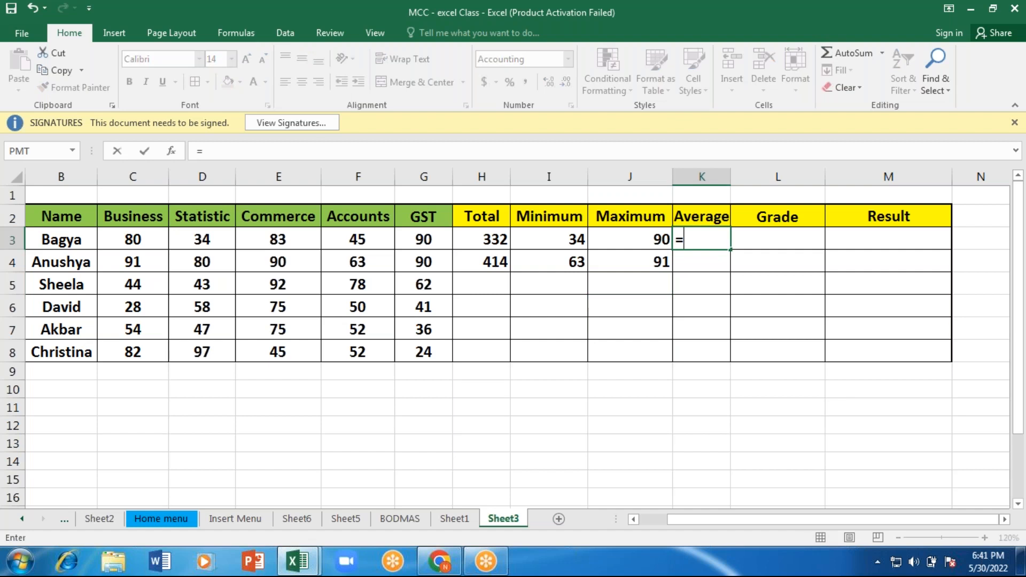
type("a")
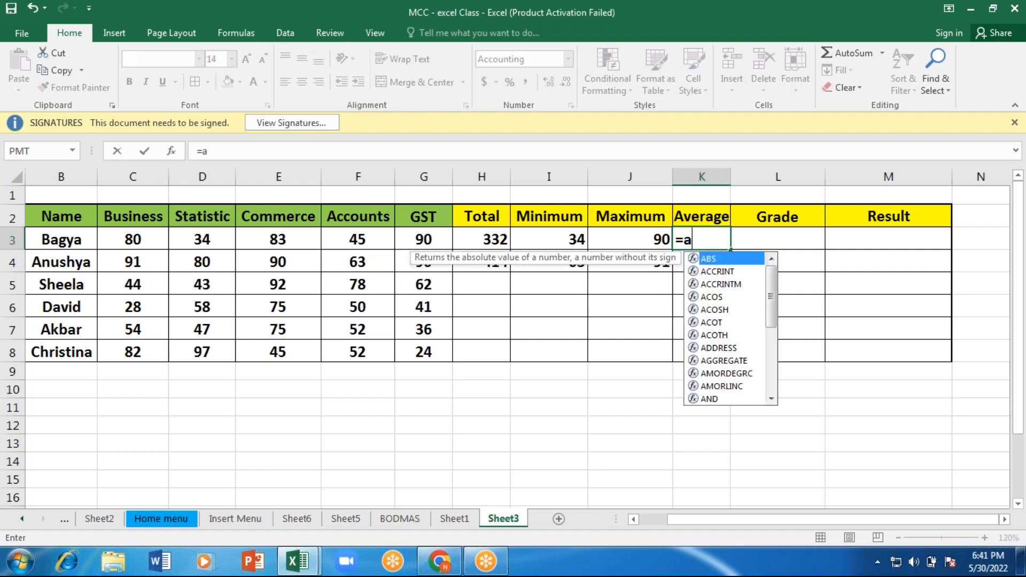
type("v")
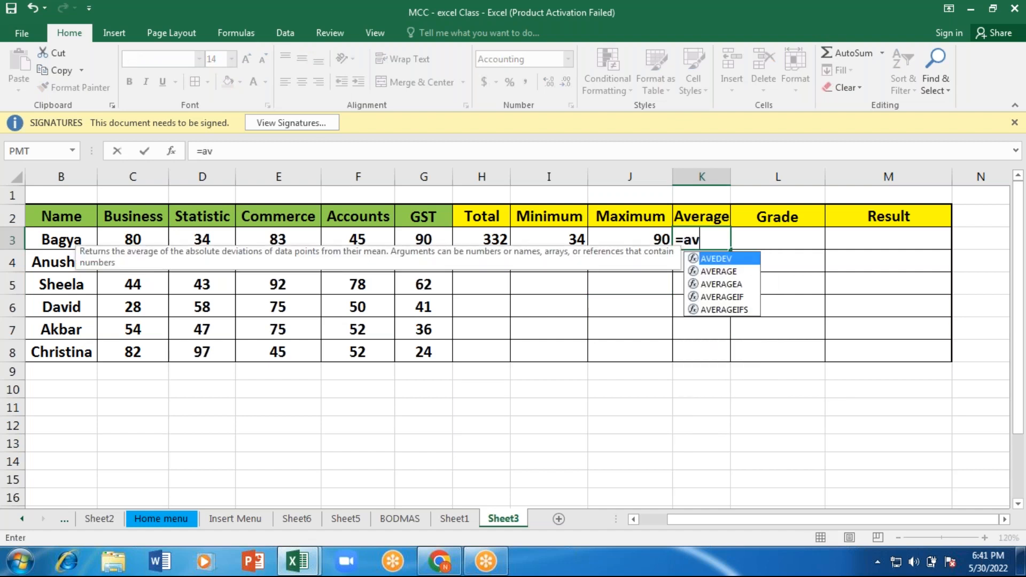
key("Down")
key("Tab")
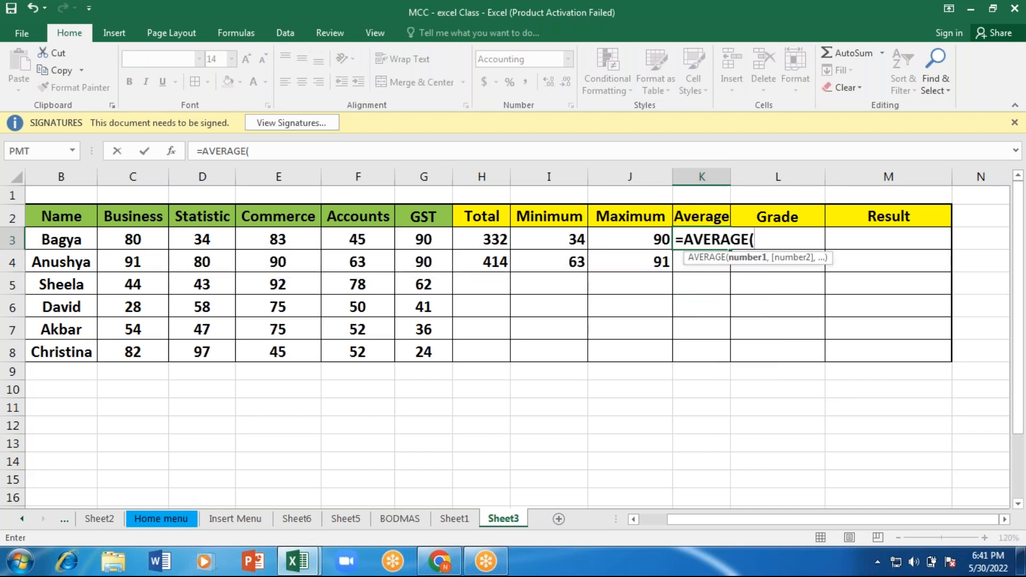
left_click_drag(137, 231, 144, 235)
key("shift+Right")
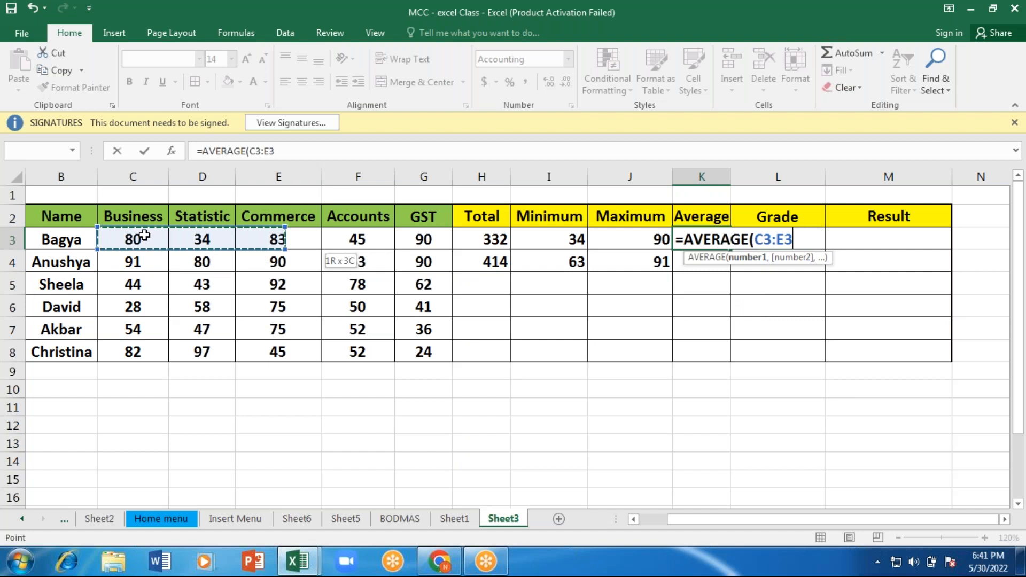
key("shift+Right")
key("shift+Right")
type(")")
key("Return")
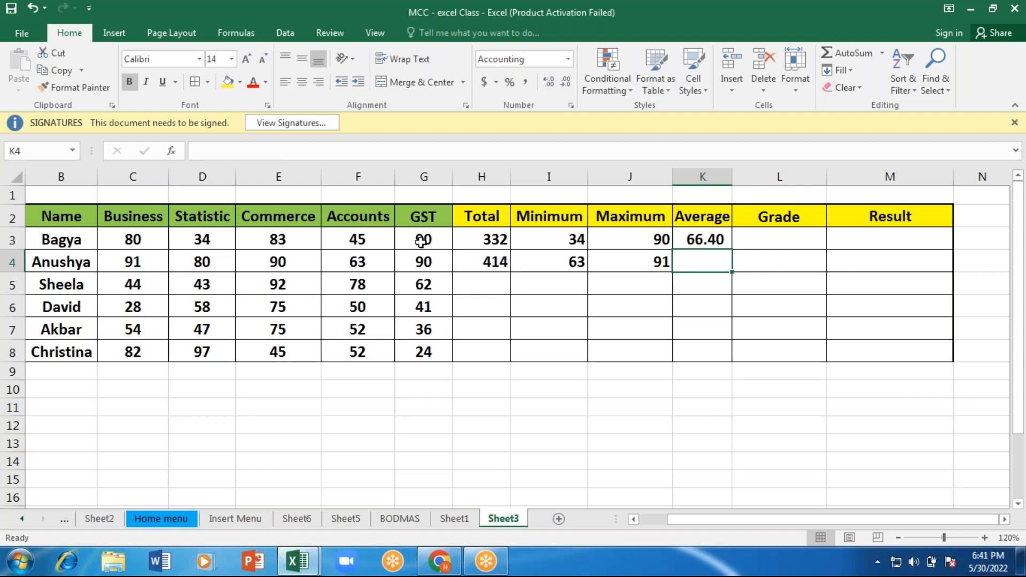
Step: Cross-check the first student's average below the table by entering =332/5 in H11
left_click(493, 238)
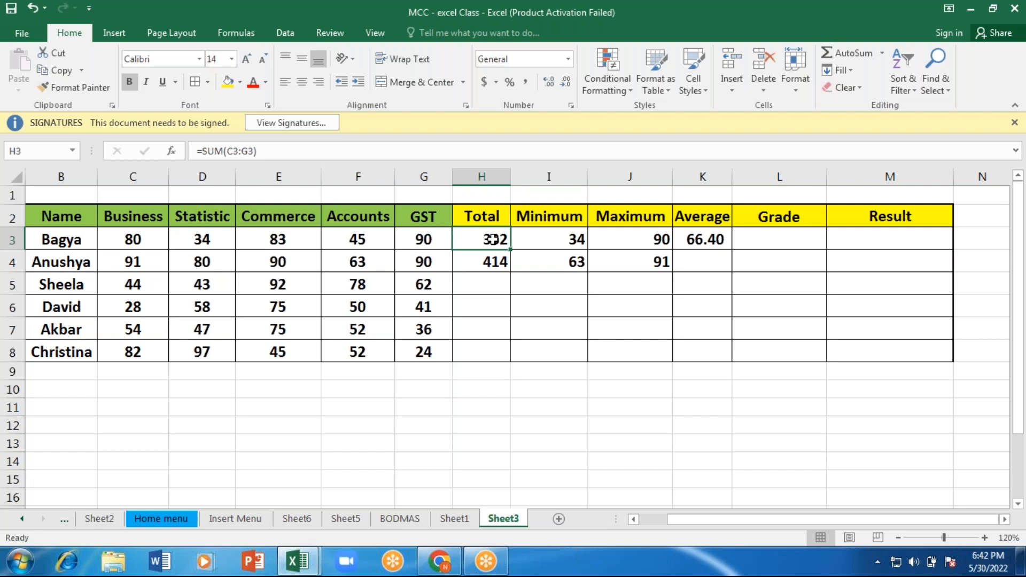
left_click(490, 405)
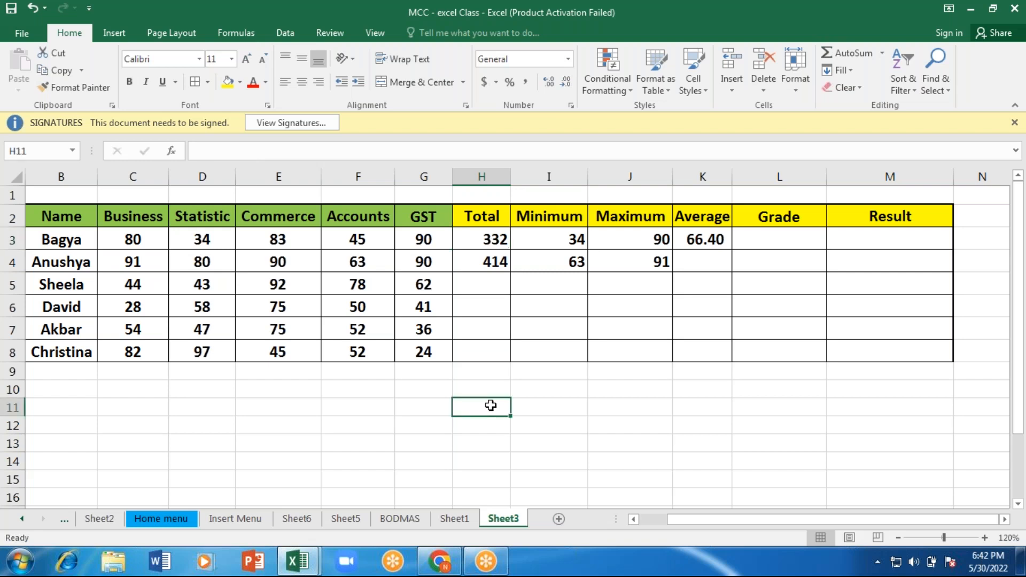
type("=3")
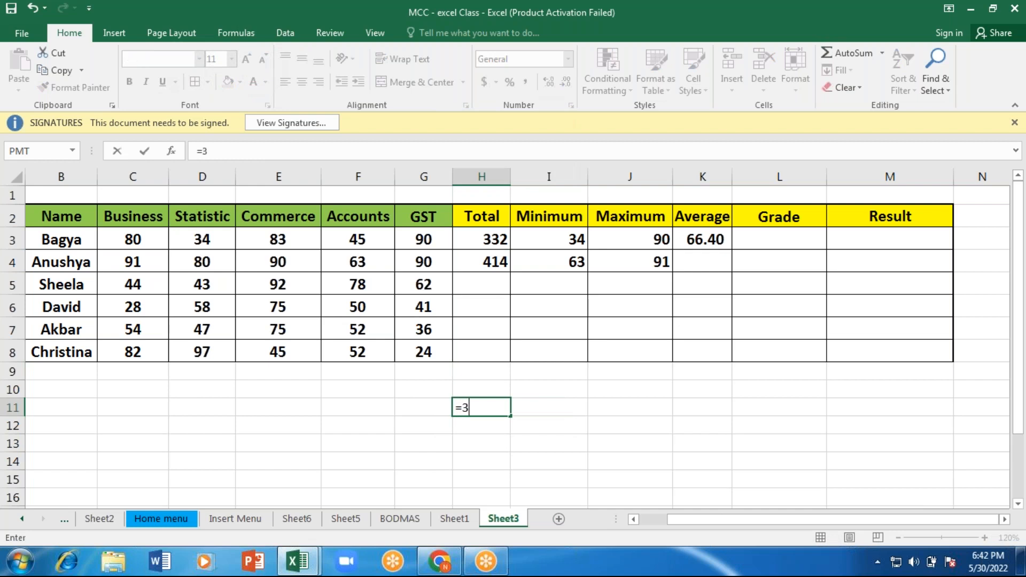
type("32/5")
key("ctrl+Return")
key("Return")
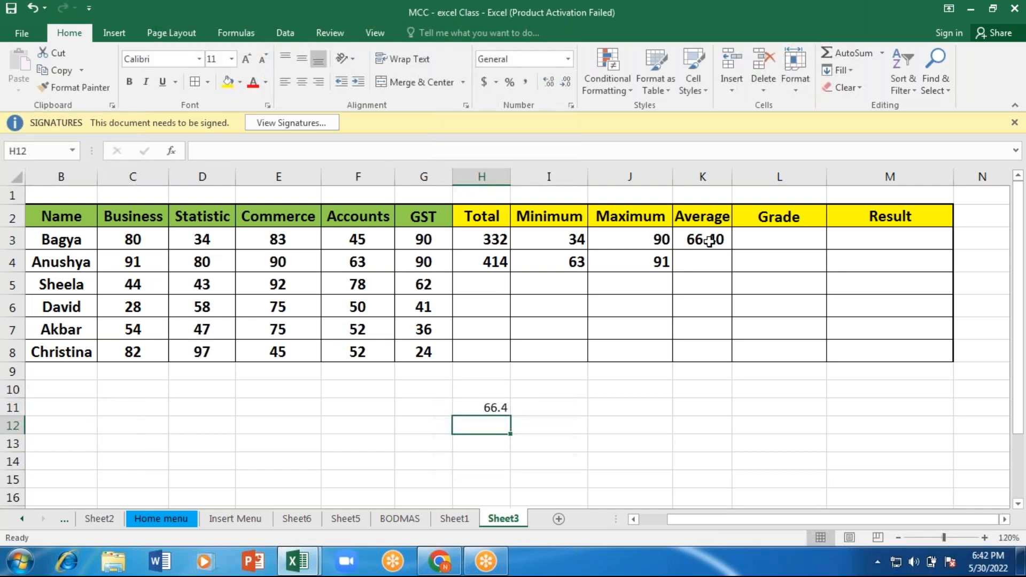
Step: Calculate the first student's percentage below the table by entering =332/500*100 in J11
left_click(623, 404)
type("=")
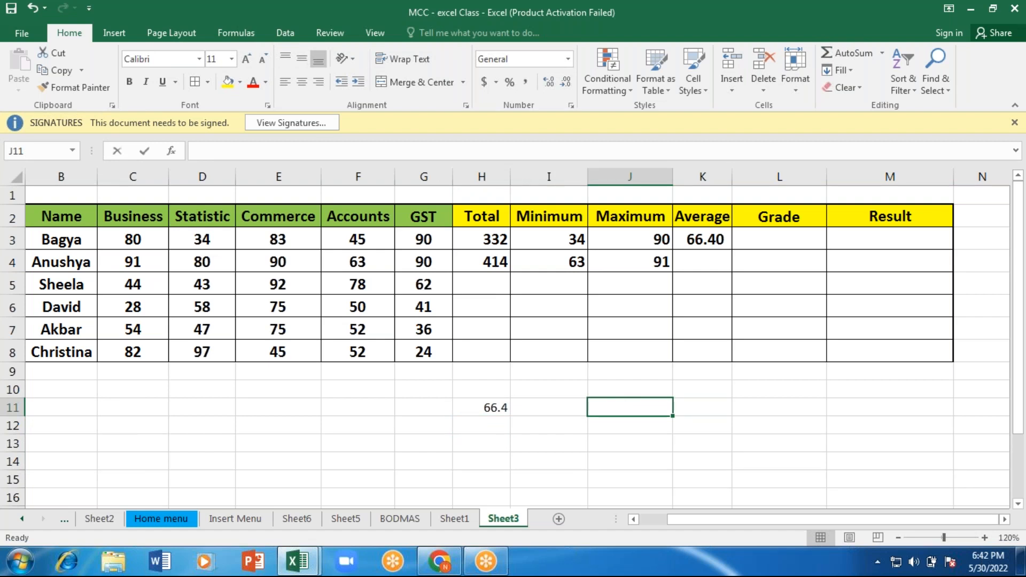
type("=")
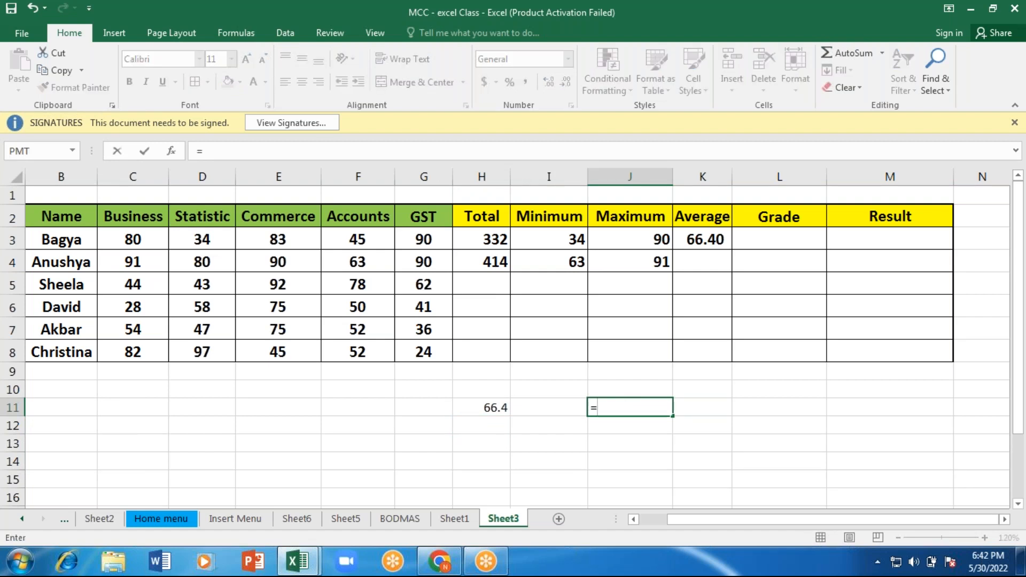
type("332/500*")
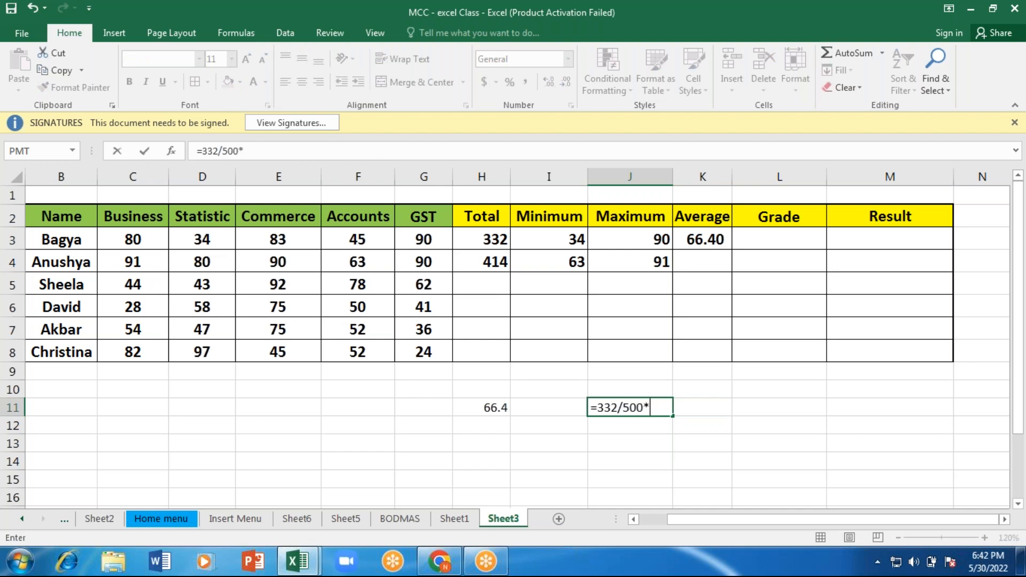
type("100")
key("Return")
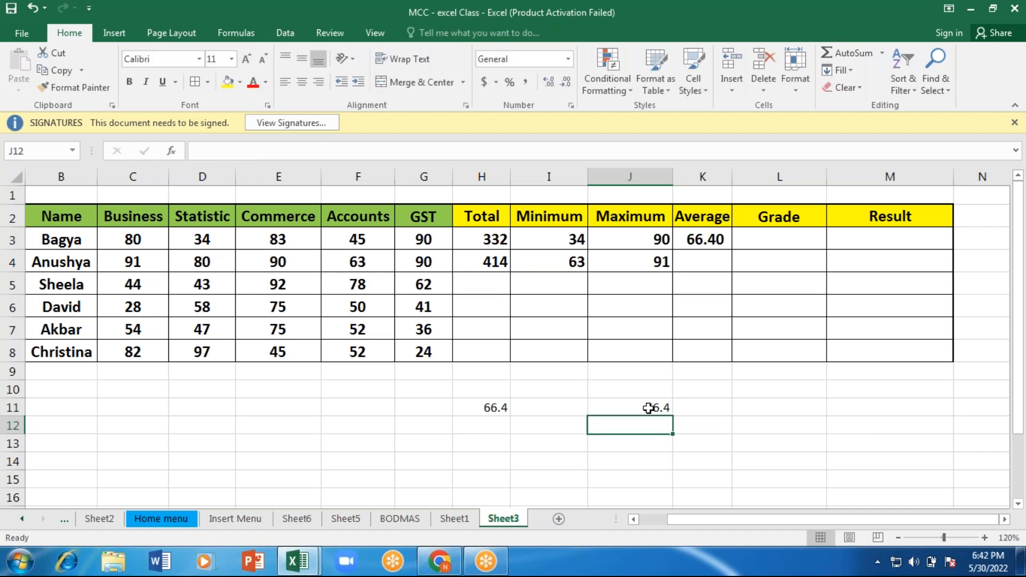
Step: Clear the manual cross-check calculations below the table in H11:K11
left_click(482, 405)
key("shift+Right")
key("shift+Right")
key("shift+Right")
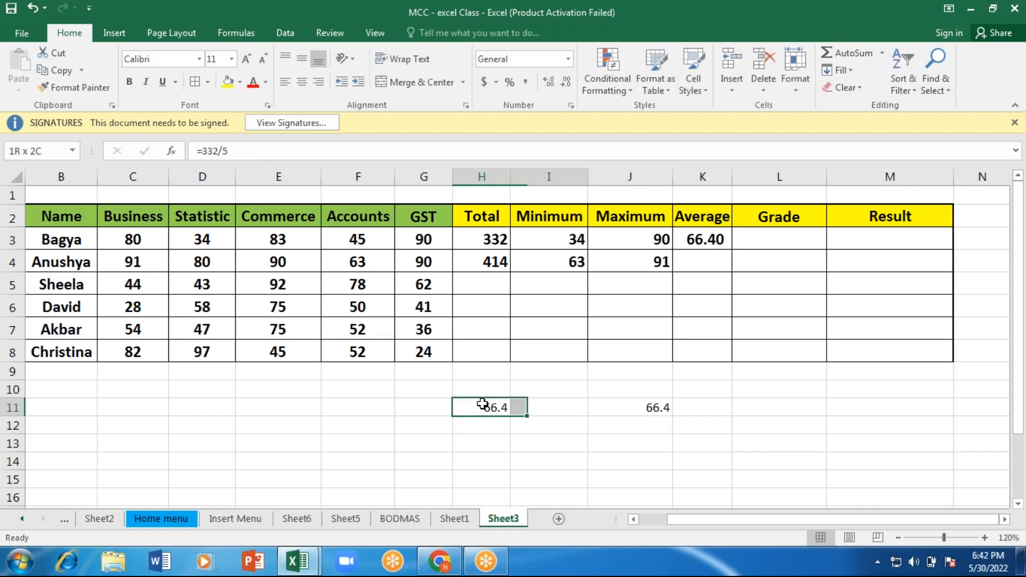
key("Delete")
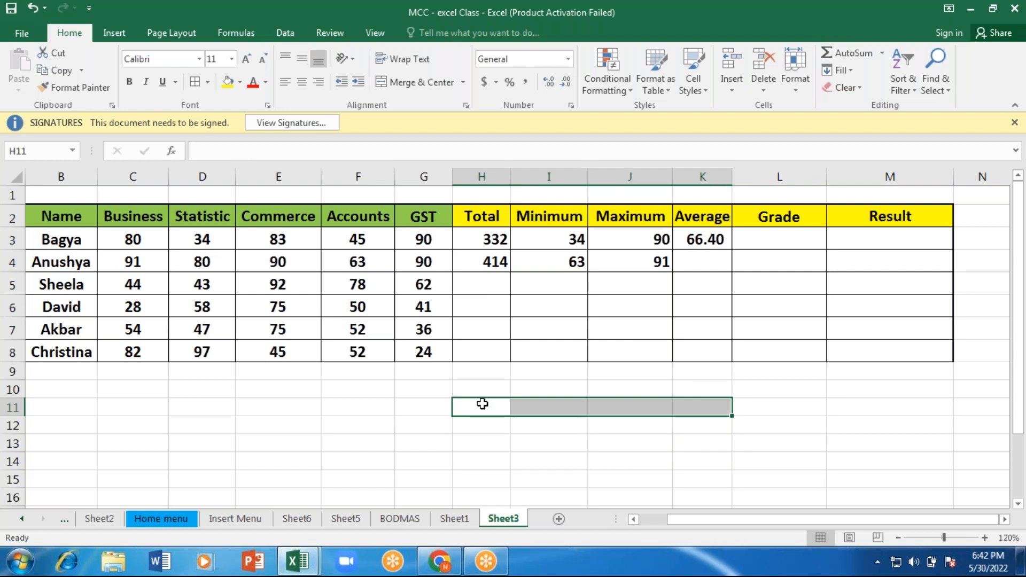
key("Tab")
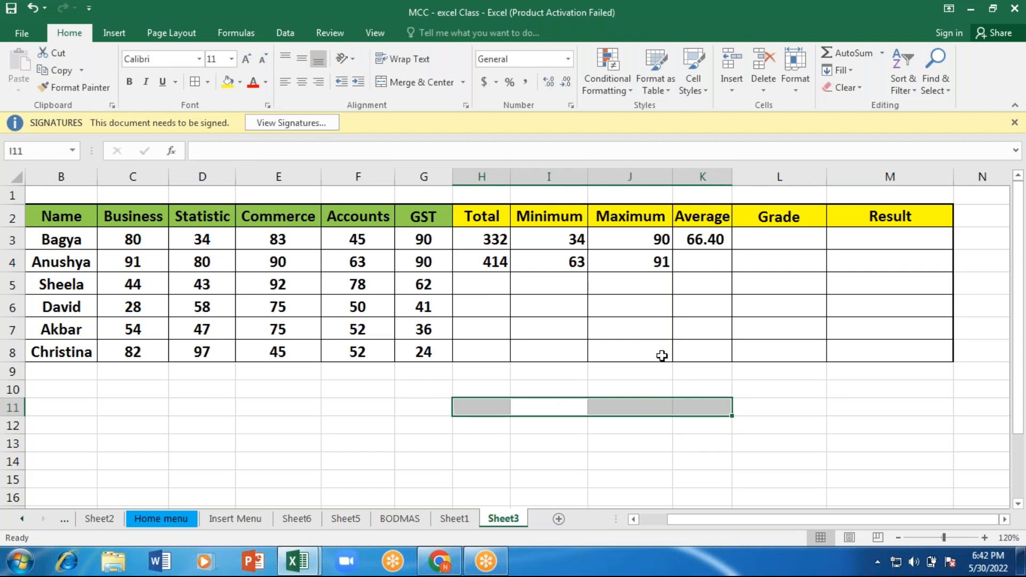
Step: Calculate the second student's average in K4 by applying AVERAGE to the subject marks in C4:G4
left_click(699, 259)
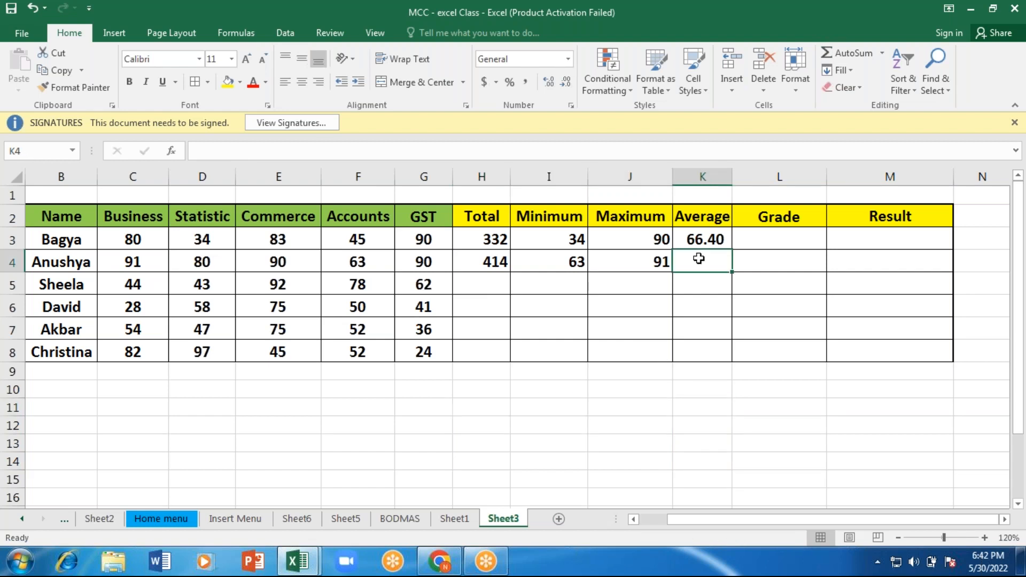
type("=")
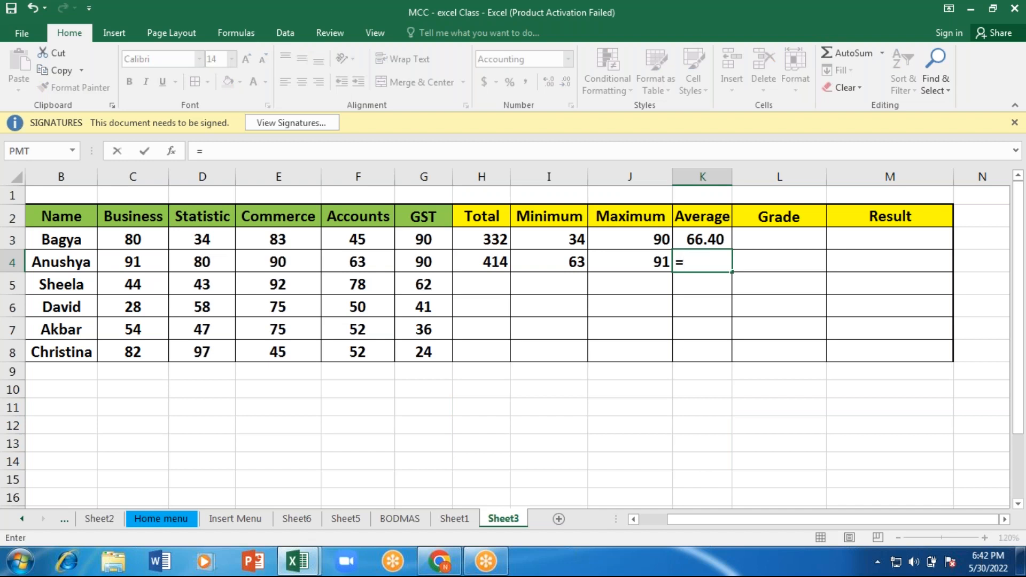
type("ave")
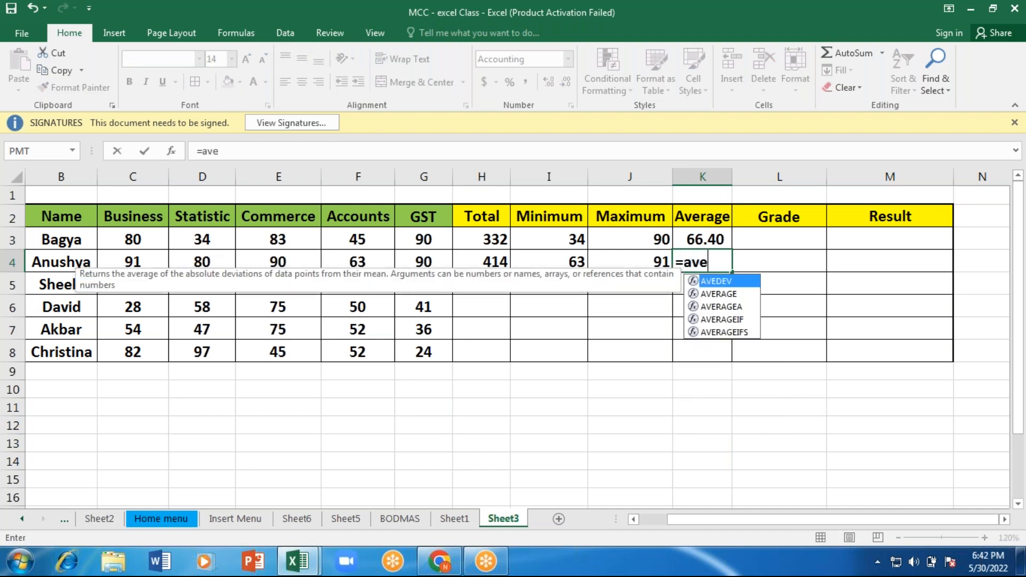
key("Tab")
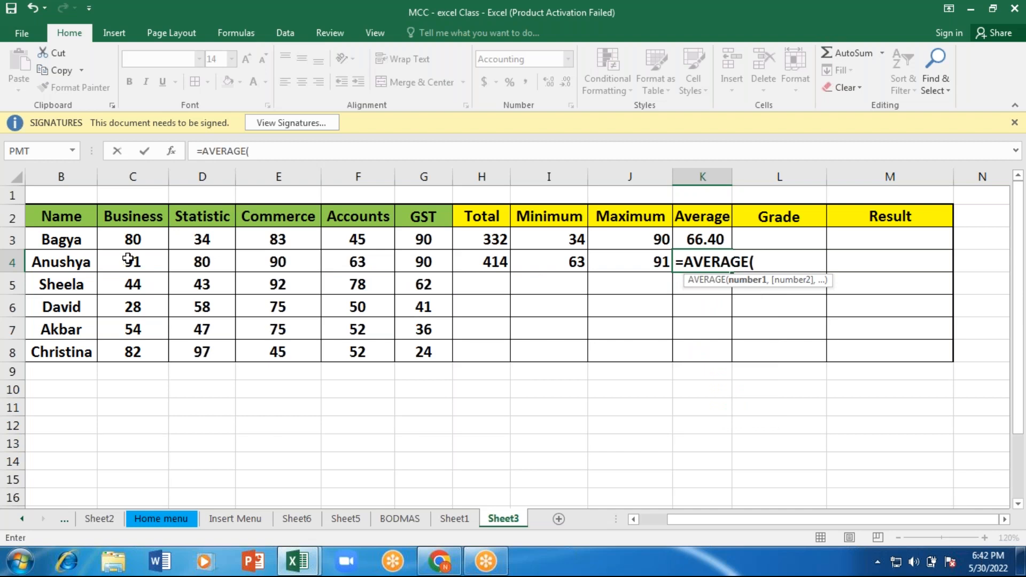
left_click(128, 259)
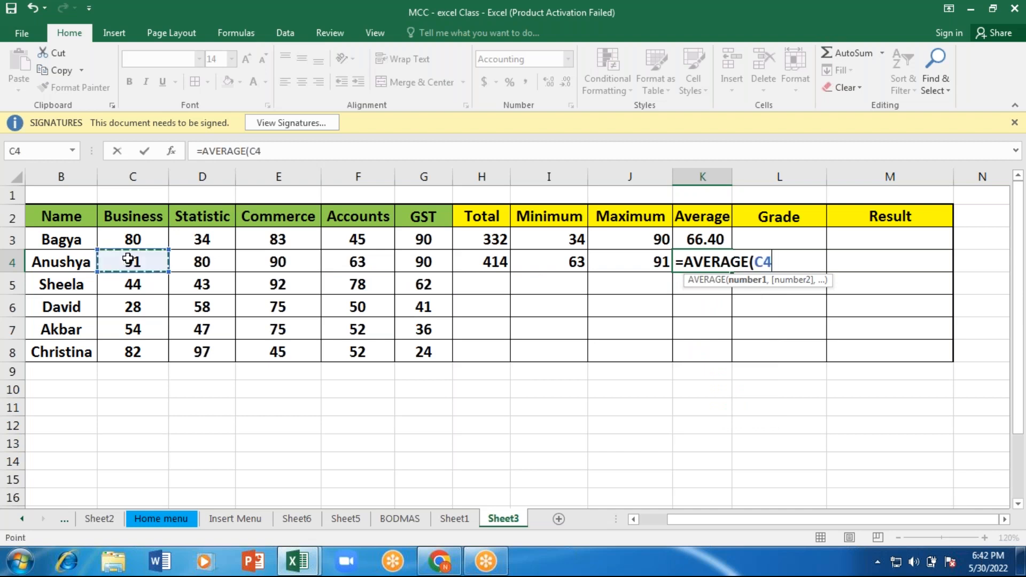
left_click_drag(127, 258, 202, 261)
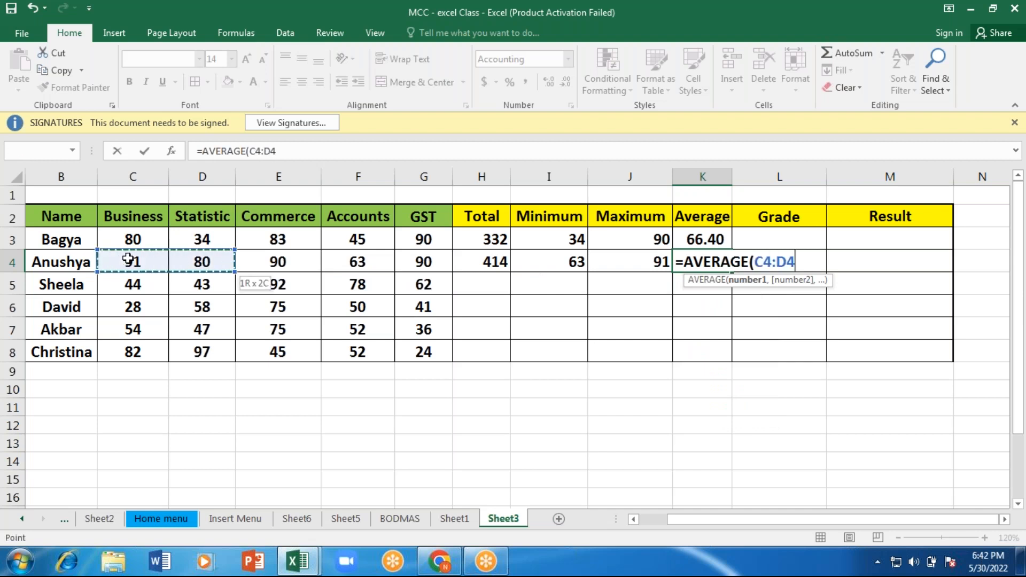
type(")")
key("Return")
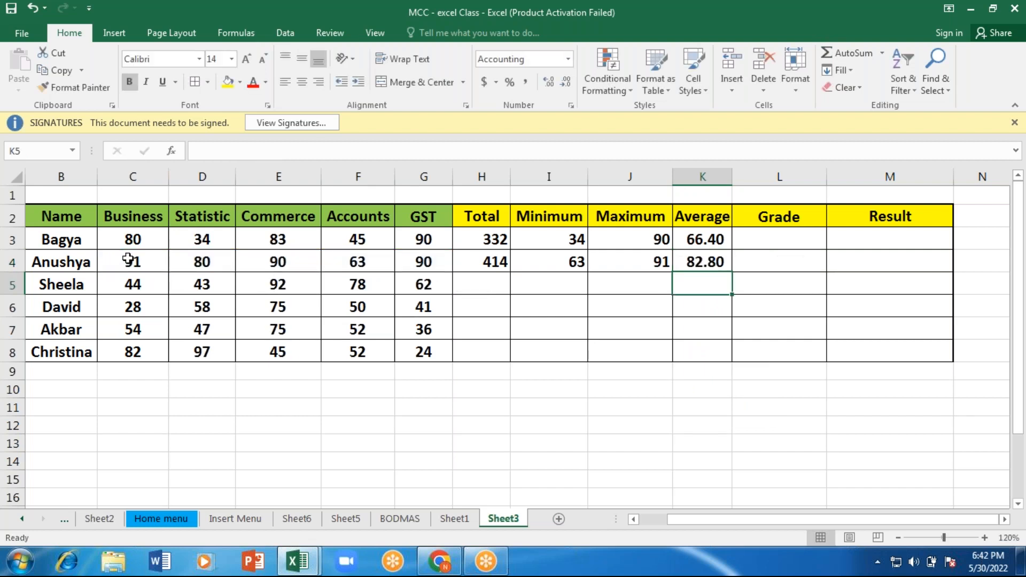
Step: Enter the note "5 subjects" in C10 below the marks table
left_click(777, 239)
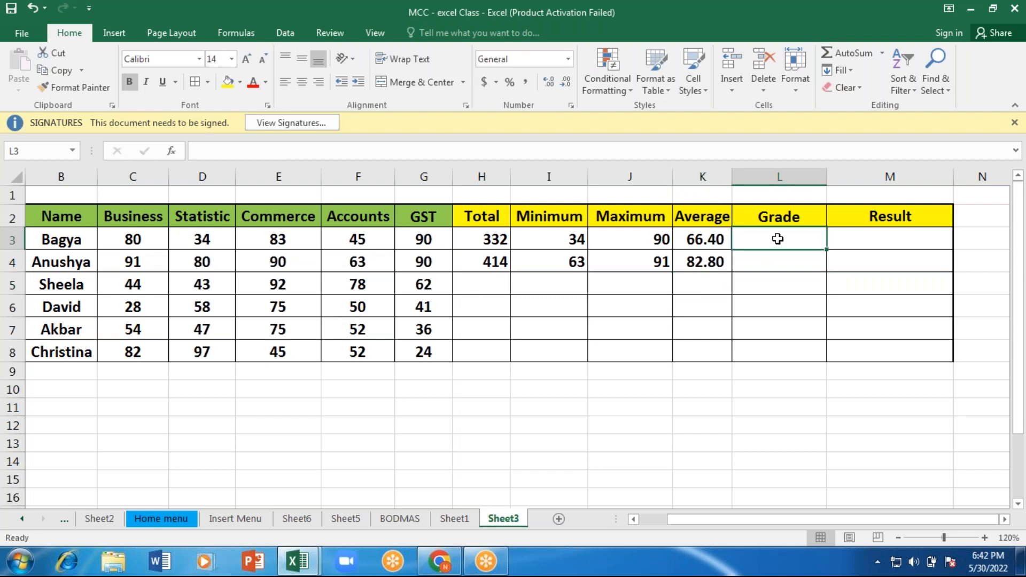
left_click(153, 391)
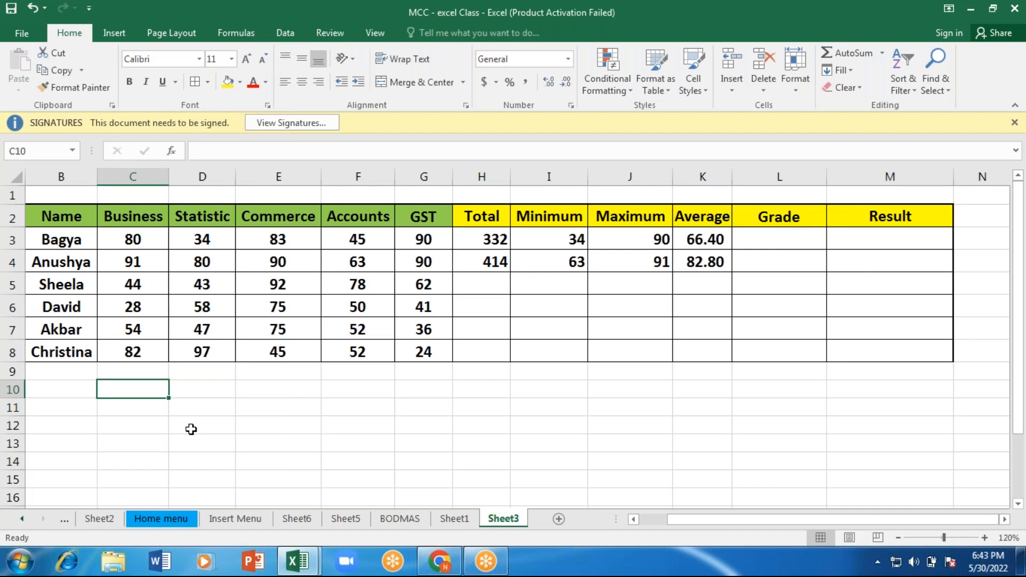
type("5")
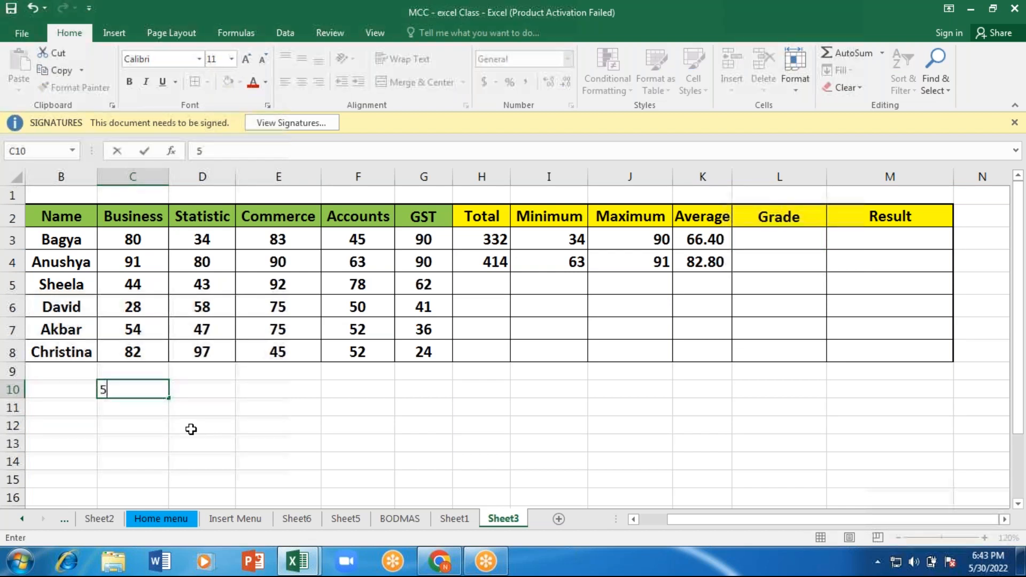
type(" subjects")
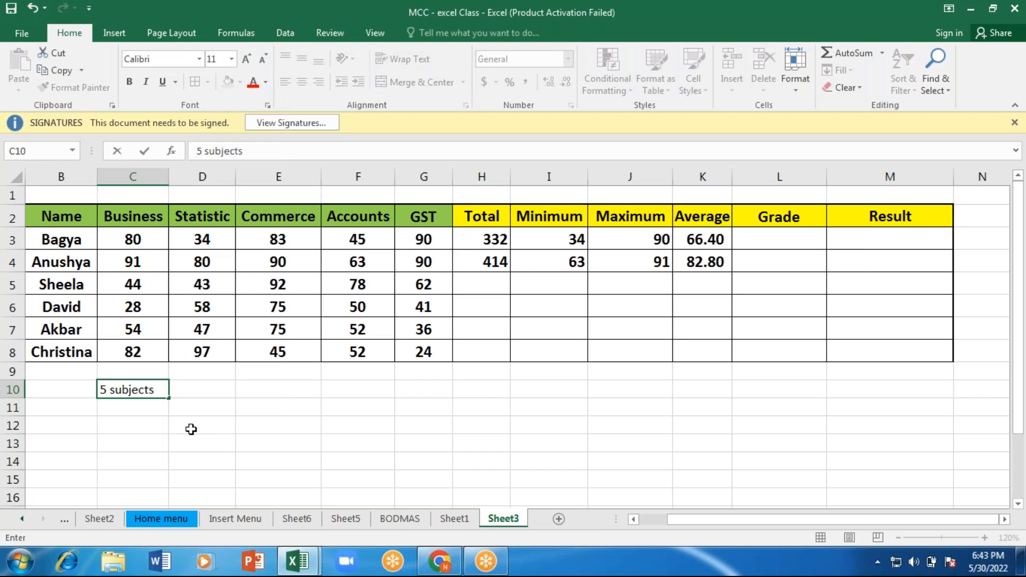
key("Return")
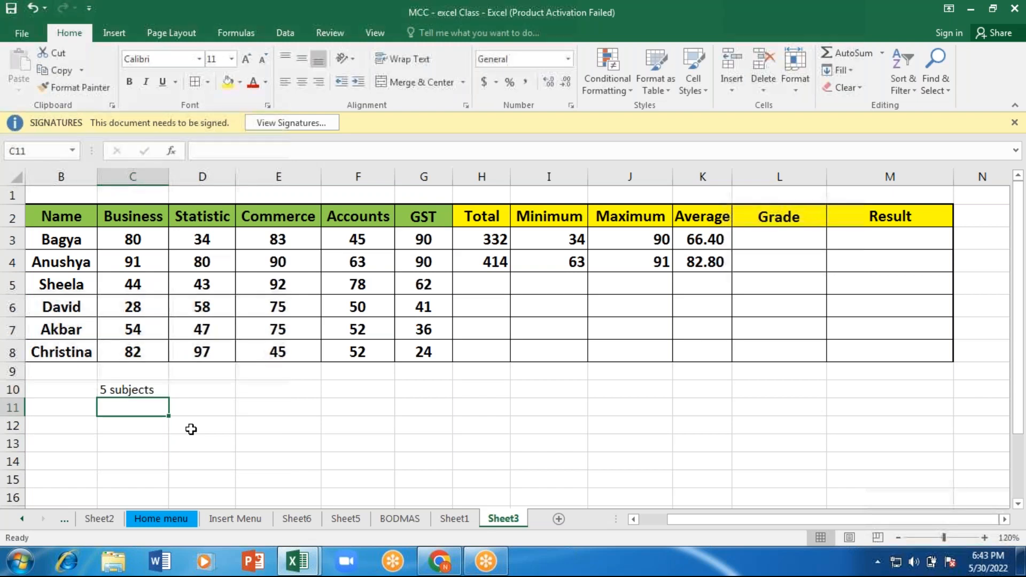
Step: Enter the grade headings A, B, C and D across C12:F12
key("Down")
type("A")
key("Right")
type("B")
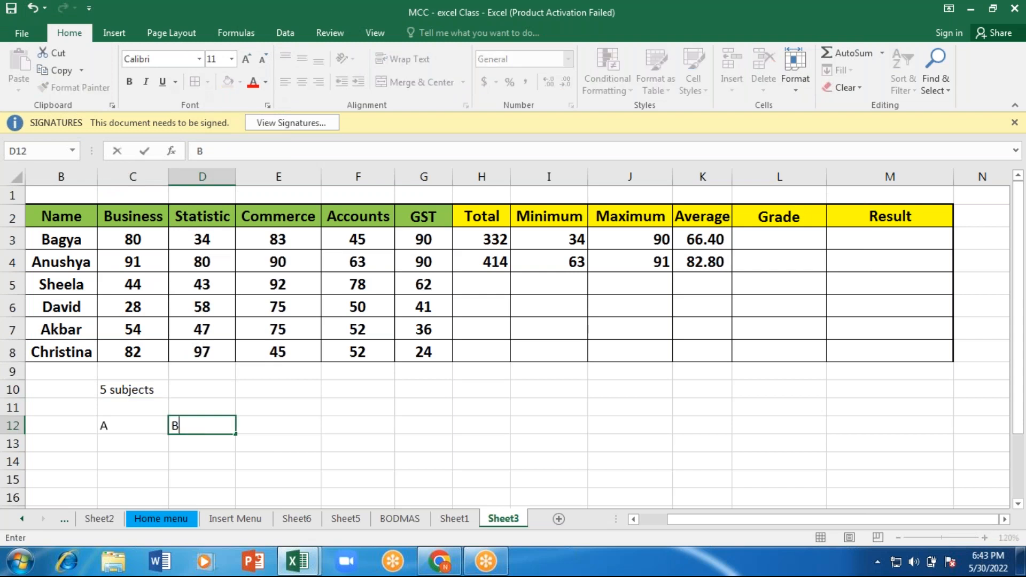
key("Right")
type("C")
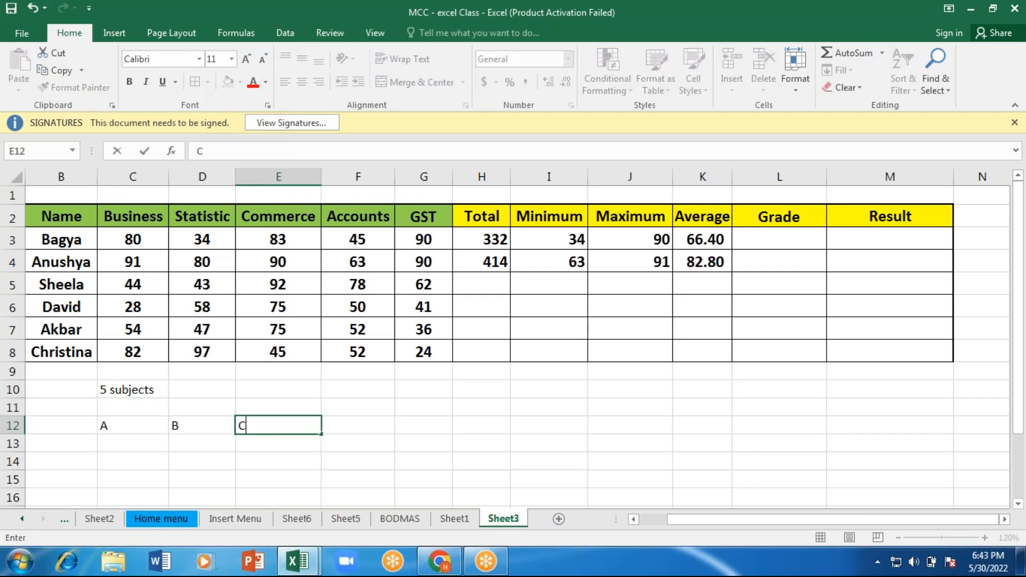
key("Right")
type("D")
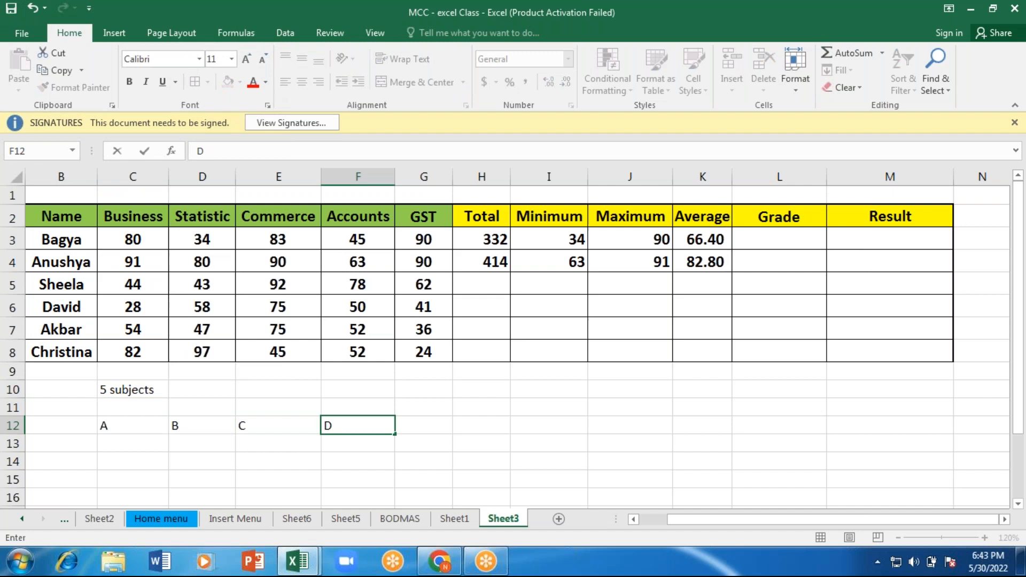
Step: Enter the grade A criterion >450 in C13 under its heading
key("Left")
key("Left")
key("Left")
key("Down")
type("4")
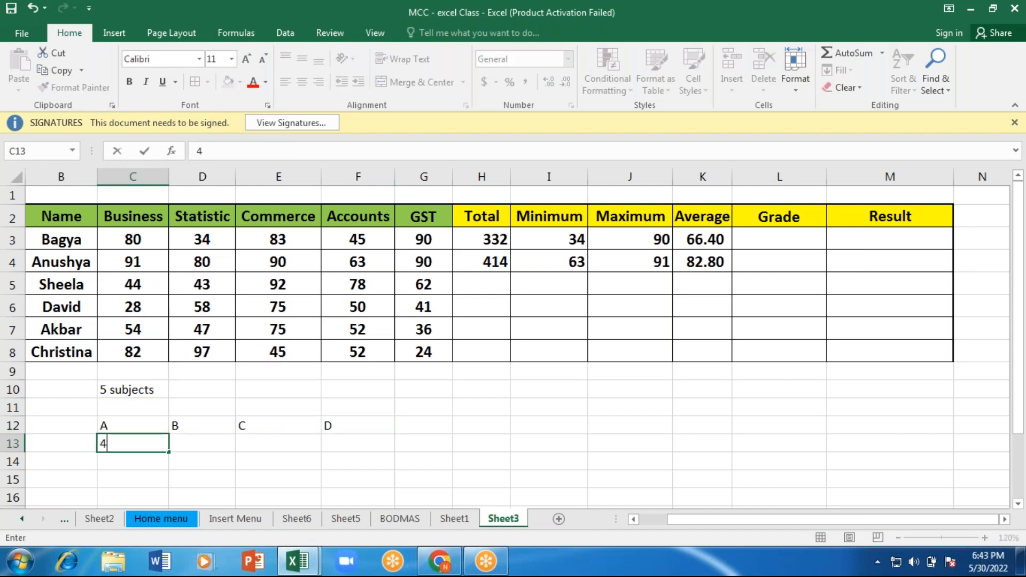
type("50")
key("BackSpace")
key("BackSpace")
key("BackSpace")
type(">450")
key("Tab")
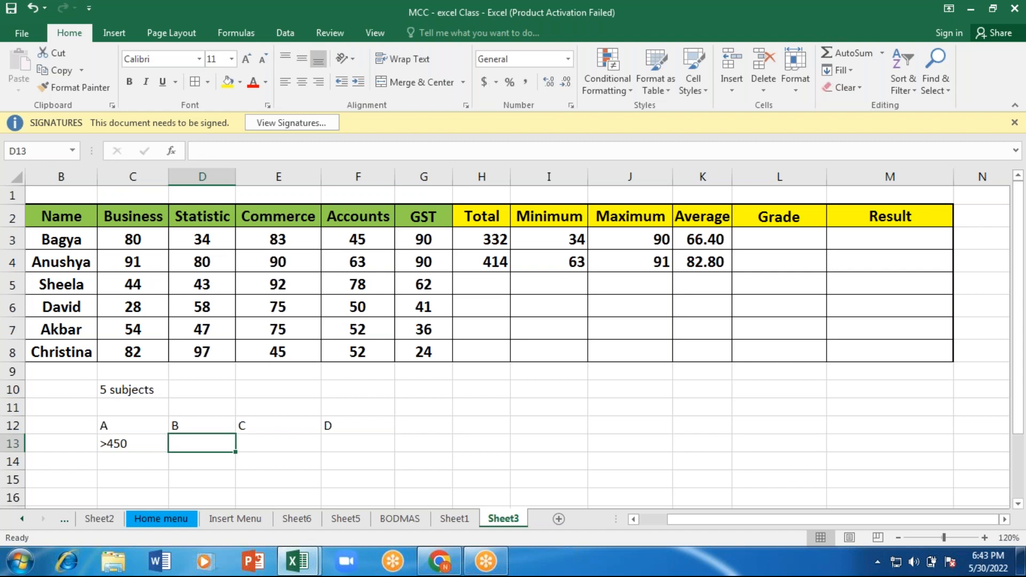
Step: Enter >375 in D13 as the grade B criterion and >300 in E13 as the grade C criterion
type(">")
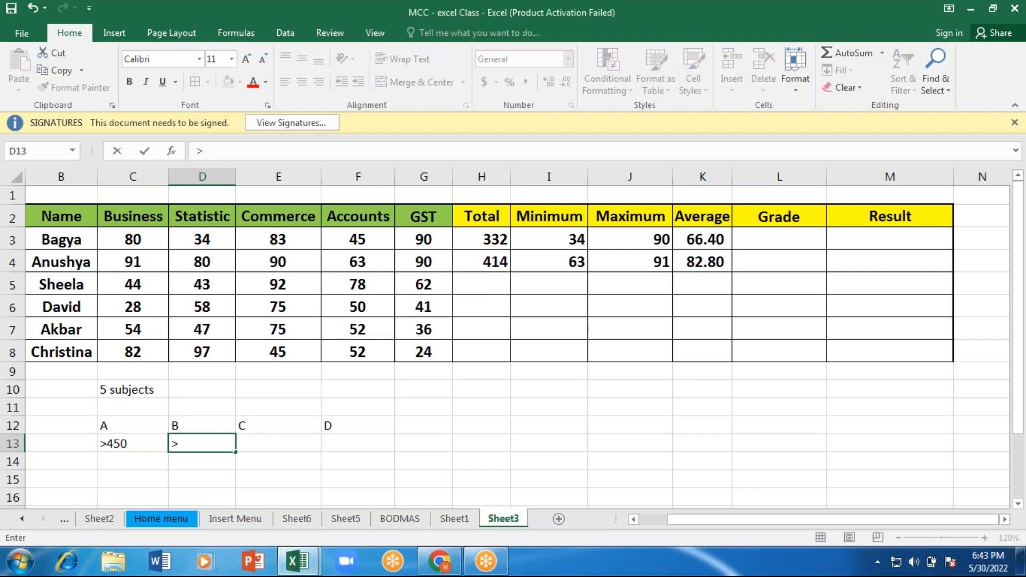
type("3750")
key("BackSpace")
key("Tab")
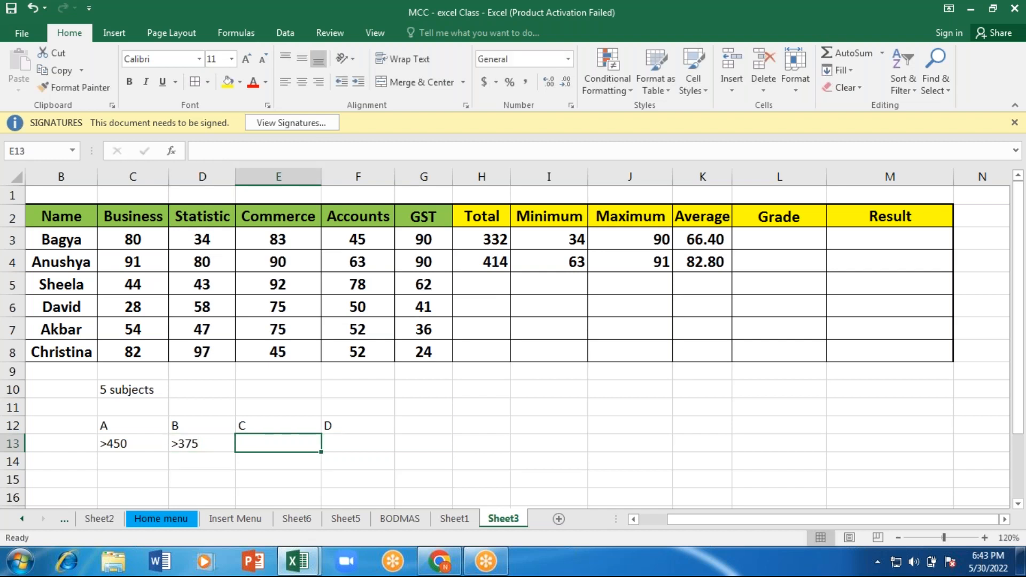
type(">")
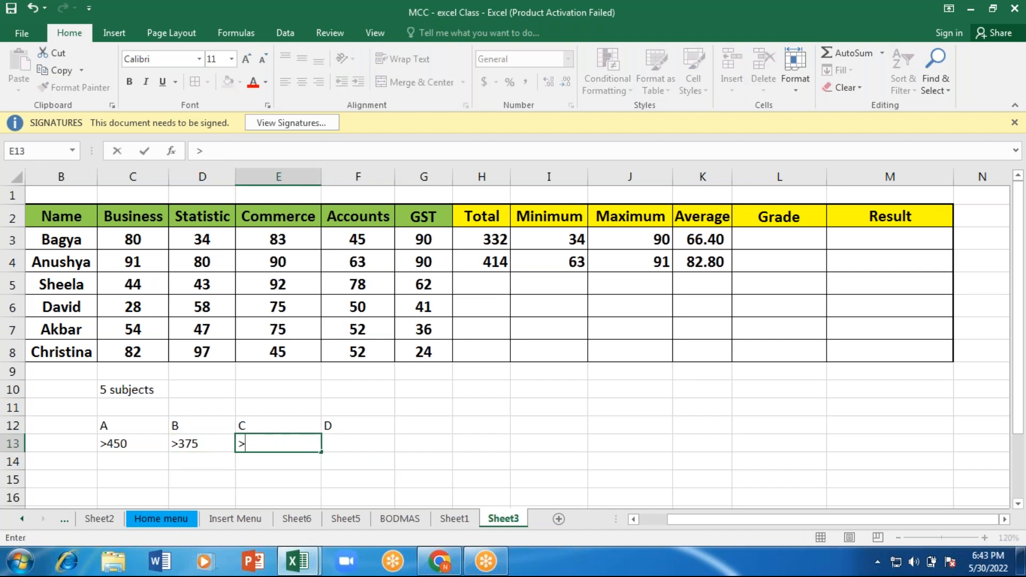
type("300")
key("Tab")
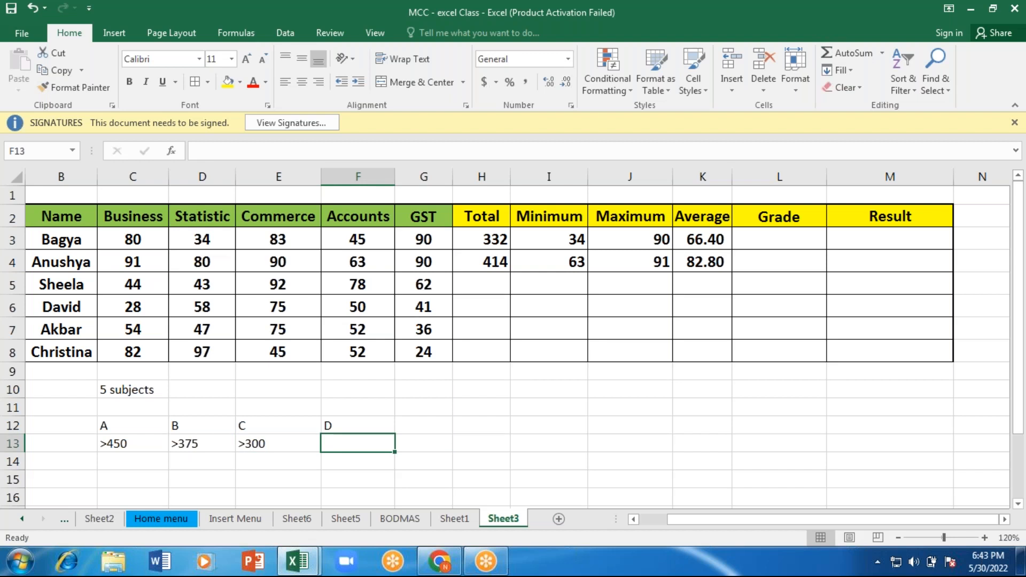
type("<")
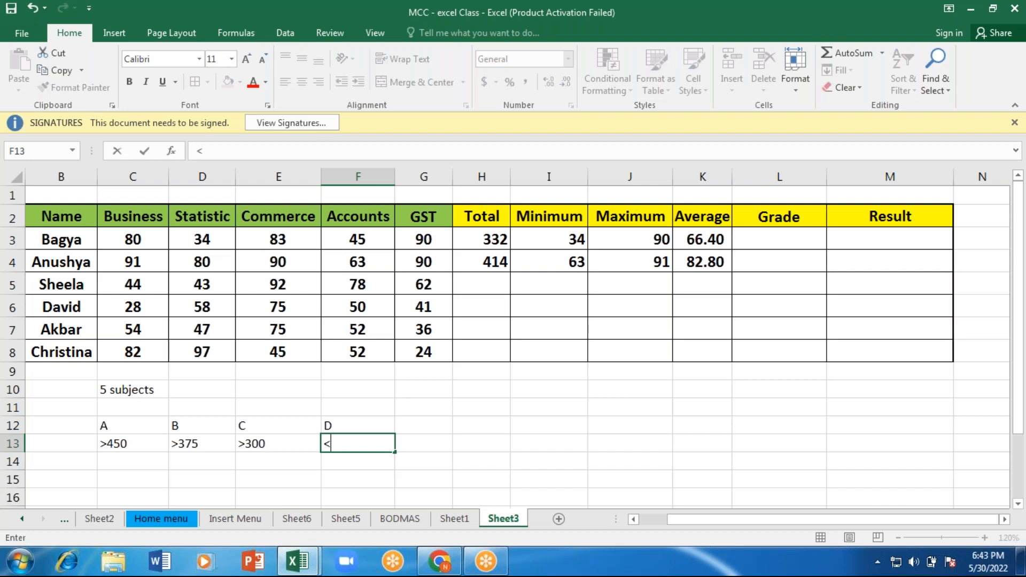
type("d")
key("BackSpace")
key("BackSpace")
key("Left")
key("Left")
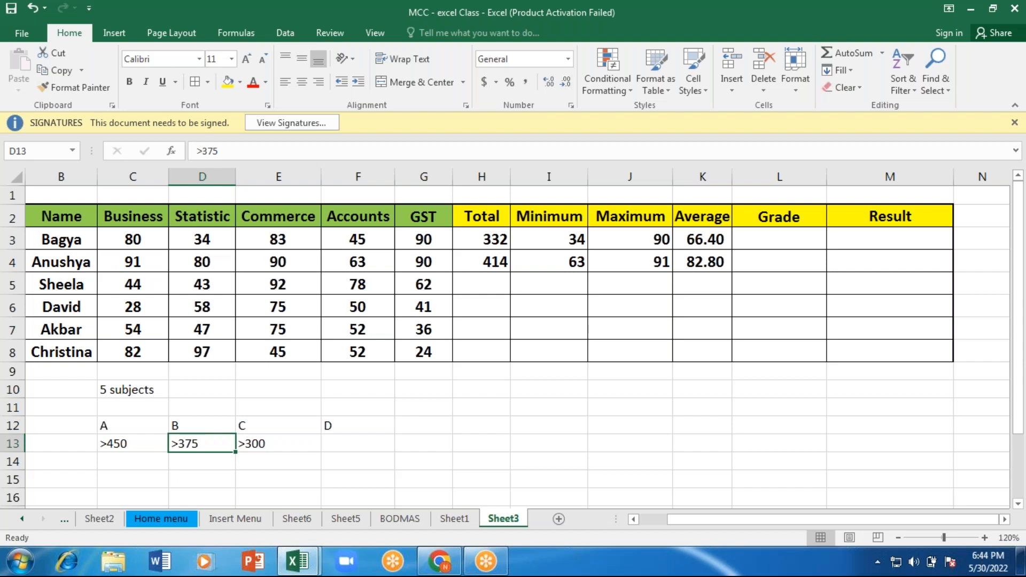
Step: Try <350 as the grade B criterion in D13 and a less-than sign for grade C in E13
key("BackSpace")
type("<350")
key("Right")
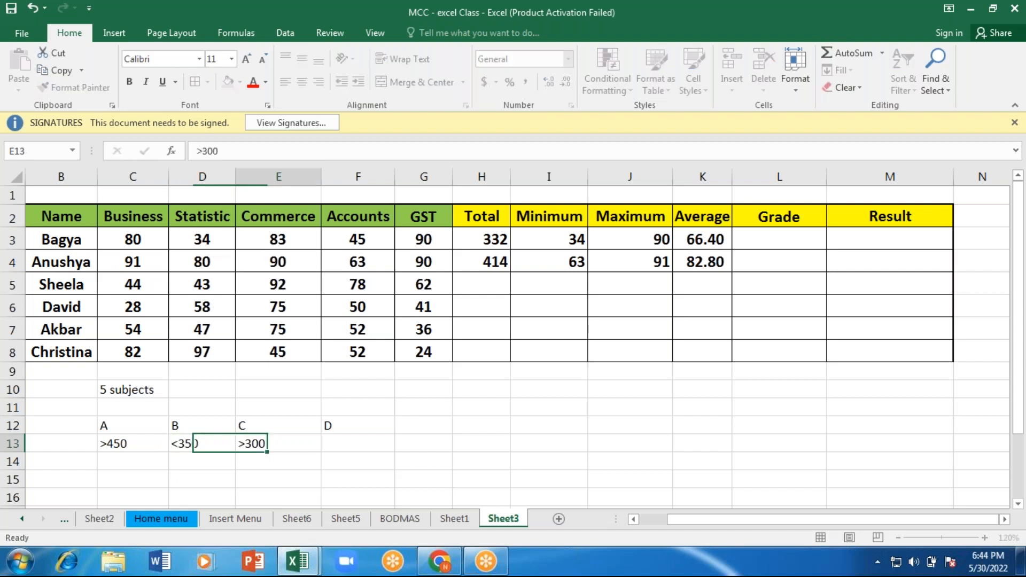
type("<")
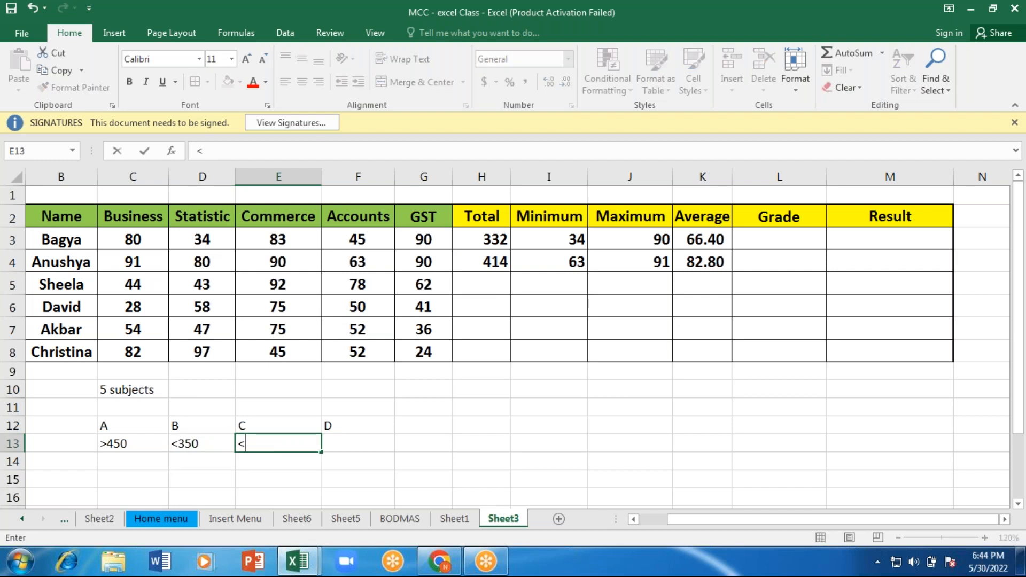
key("Left")
key("Left")
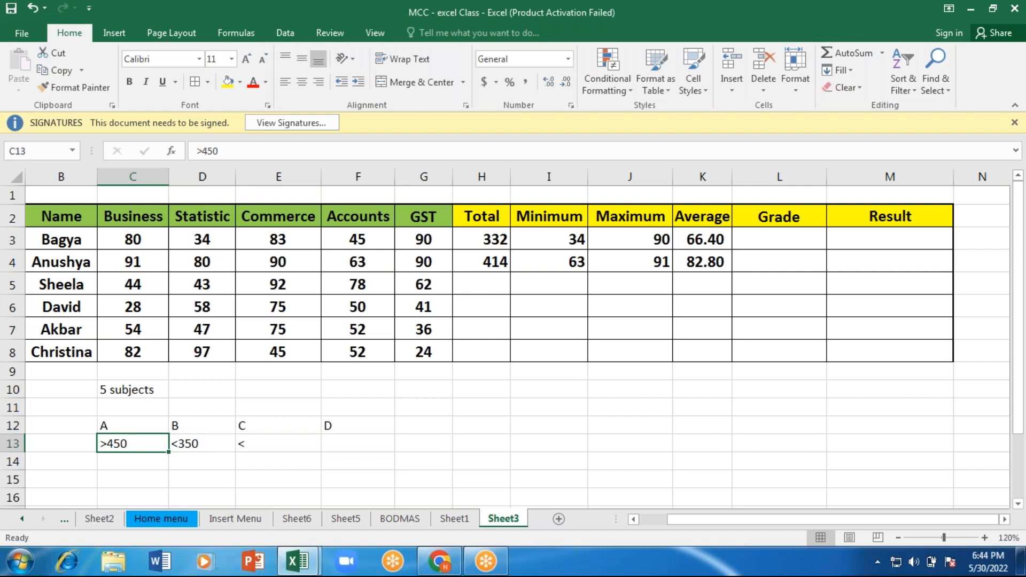
Step: Set the grade B criterion in D13 to >350 and the grade C criterion in E13 to >250
key("Right")
type(">350")
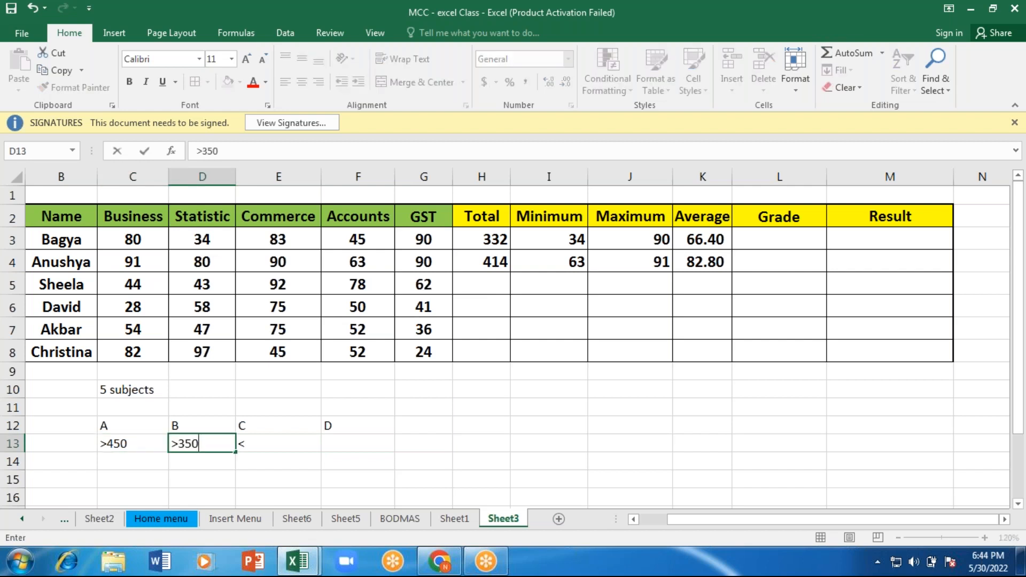
key("Right")
type(">2")
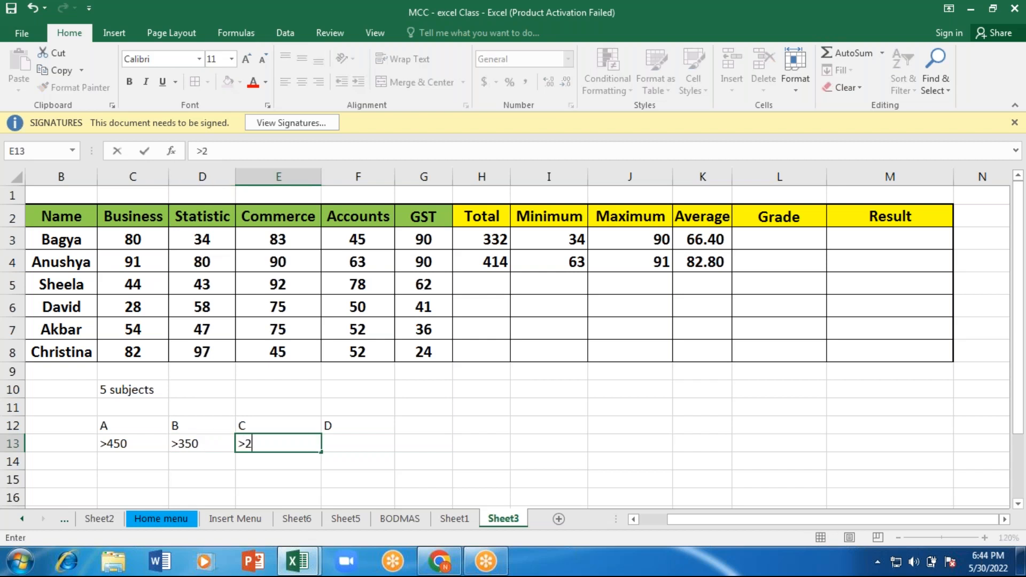
type("50")
Step: Enter the grade D criterion <=250 in F13 under its heading
key("Right")
type("<250")
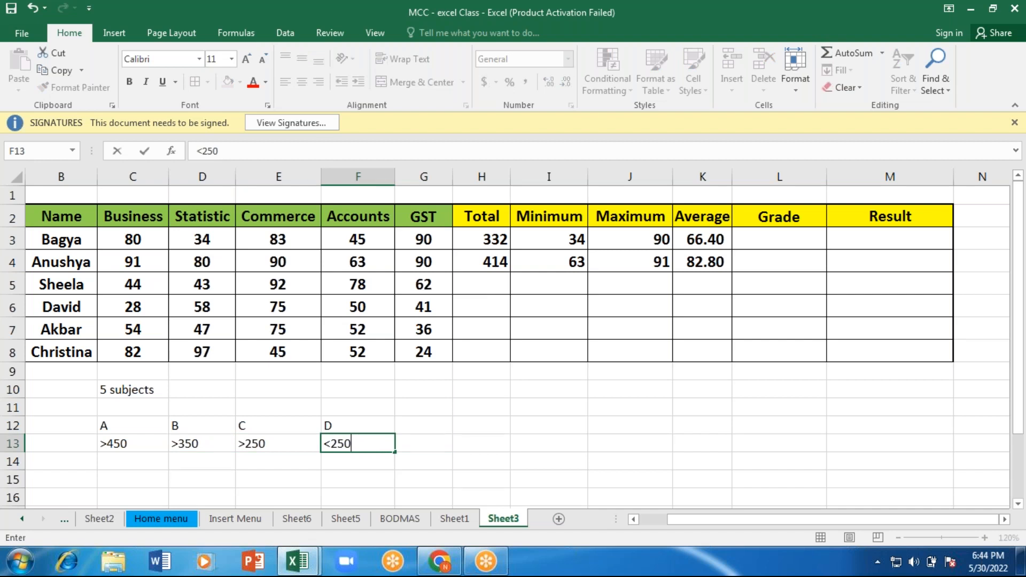
key("BackSpace")
key("BackSpace")
key("BackSpace")
type("=250")
left_click(197, 460)
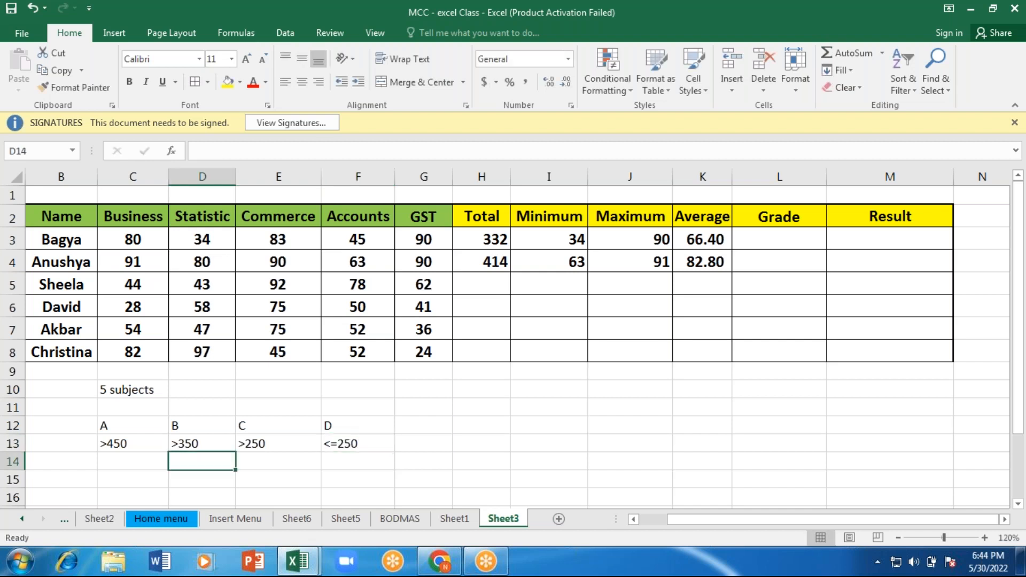
Step: Fill the grade criteria cells C12:F13 with yellow
left_click(120, 429)
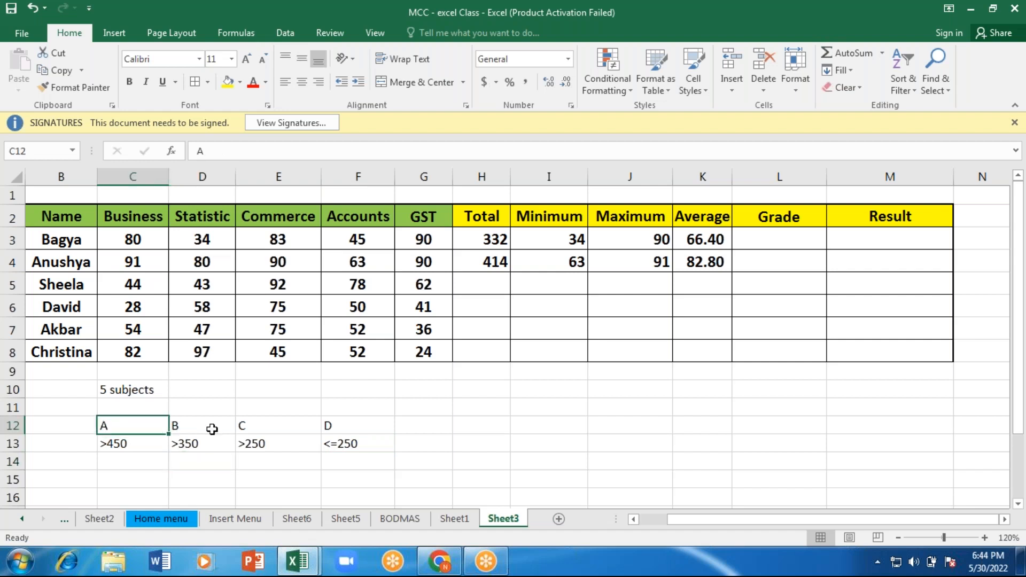
left_click_drag(212, 429, 344, 444)
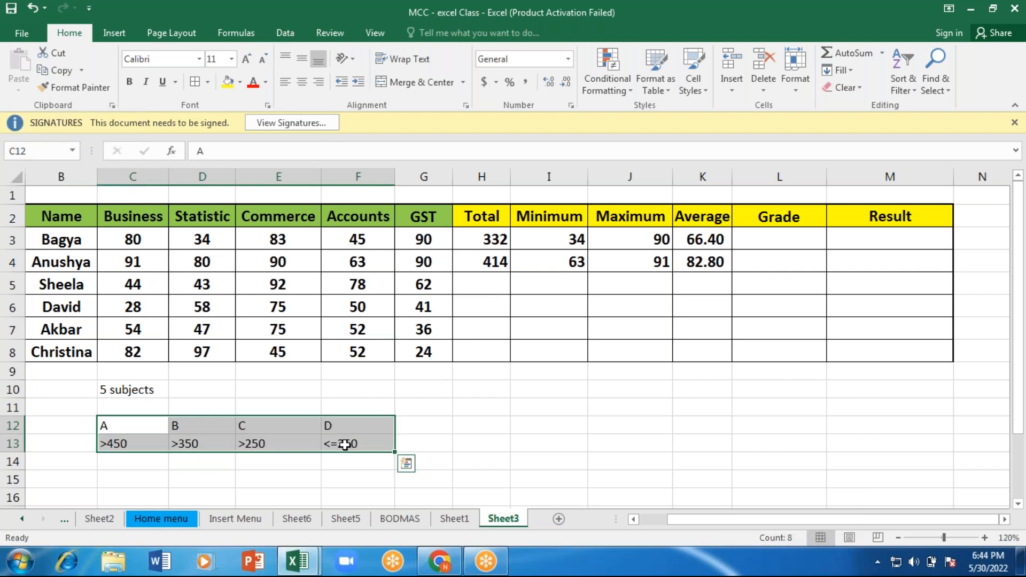
left_click(227, 83)
left_click(767, 238)
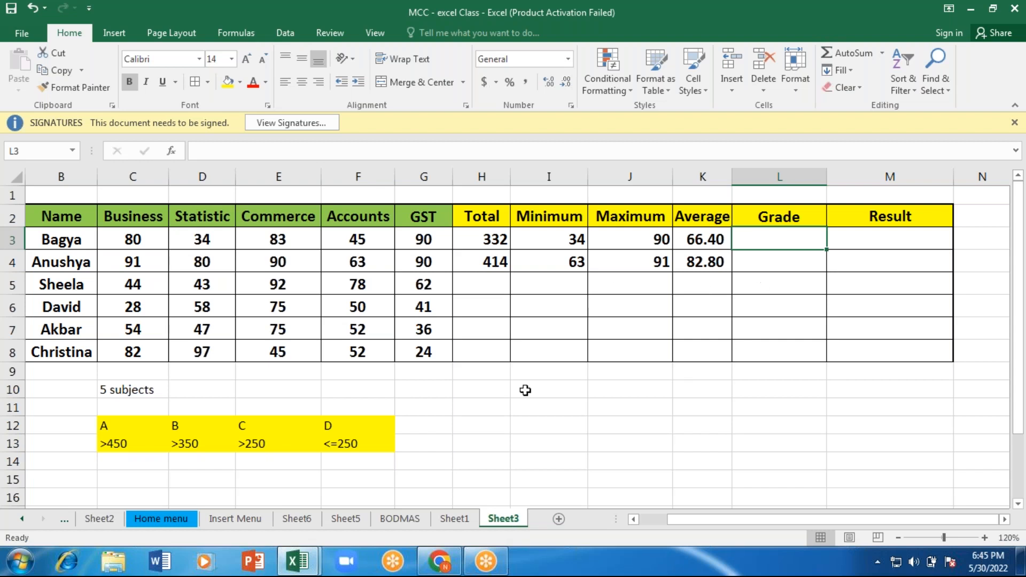
Step: Review the grade letters and their mark thresholds in the criteria table, from A through D
left_click(114, 423)
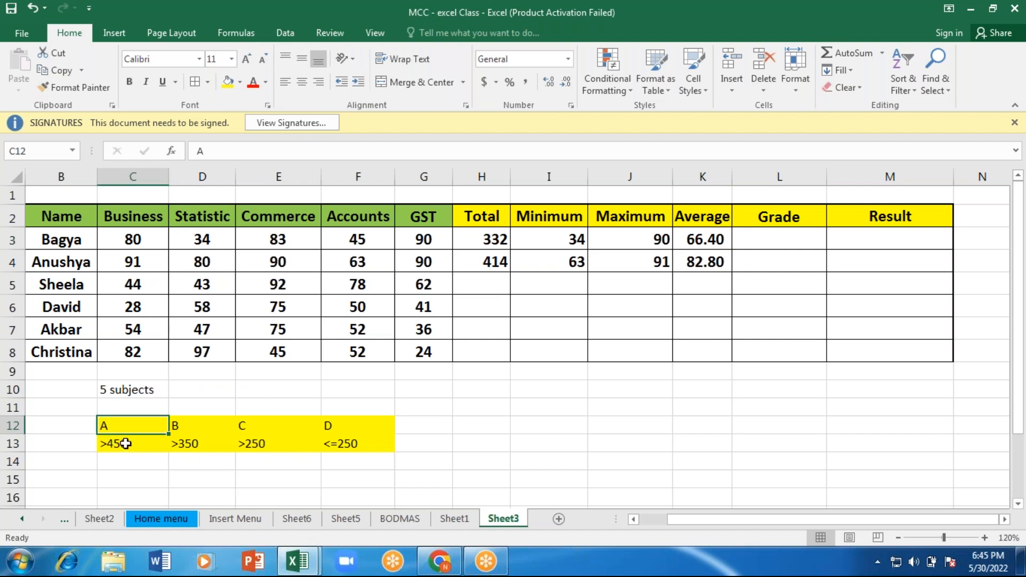
left_click(119, 445)
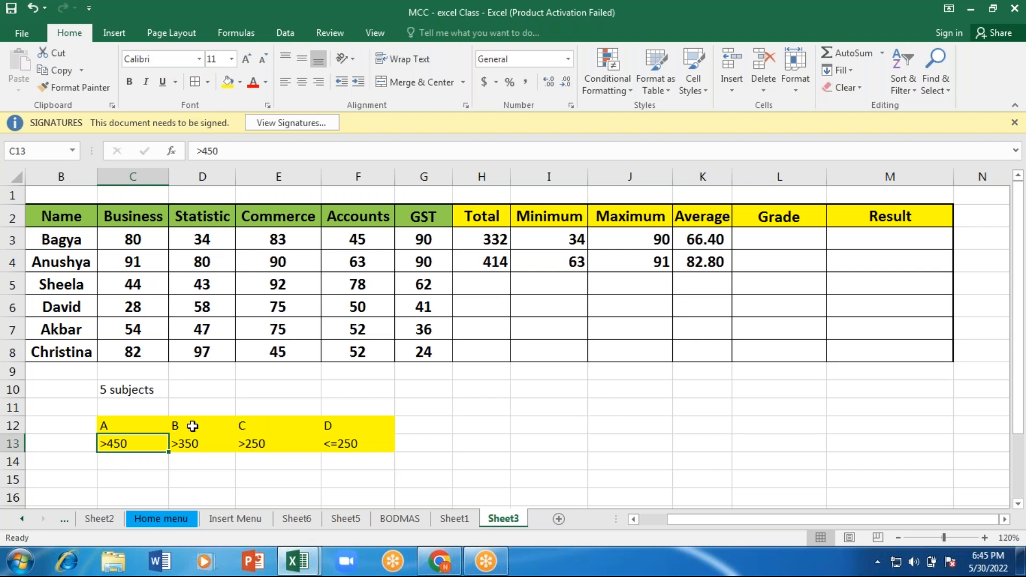
left_click(186, 444)
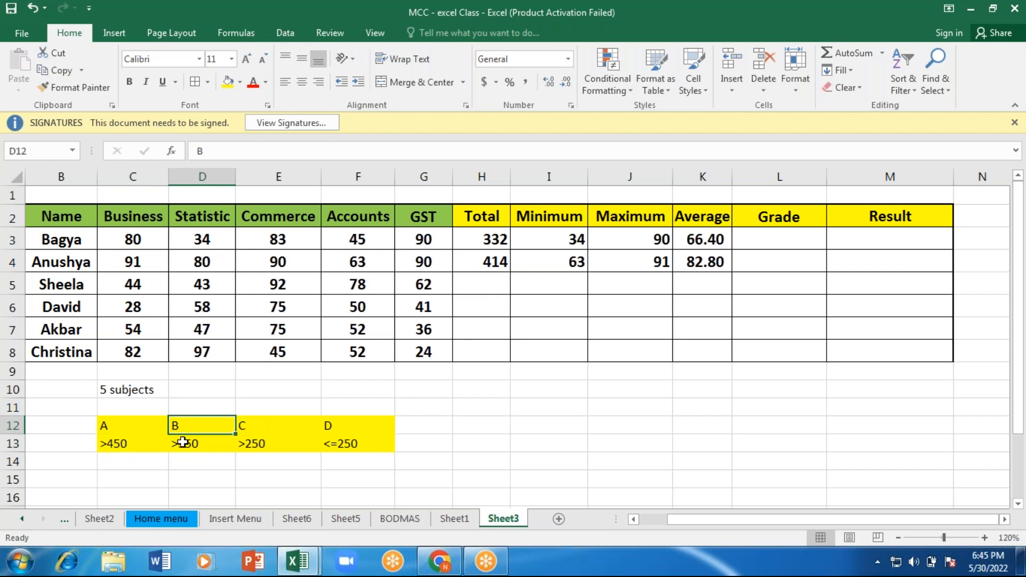
left_click(263, 444)
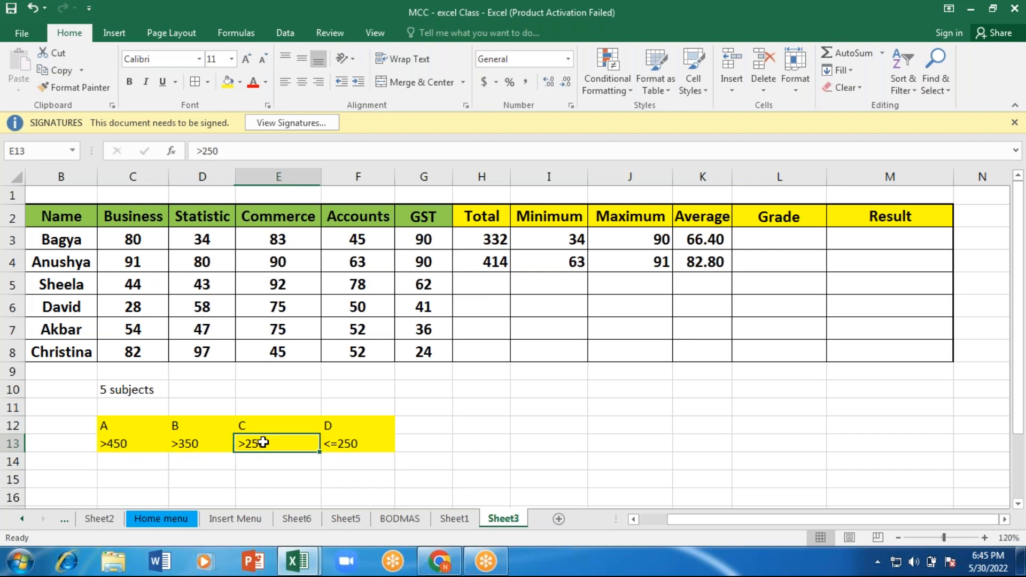
left_click(334, 444)
left_click(339, 425)
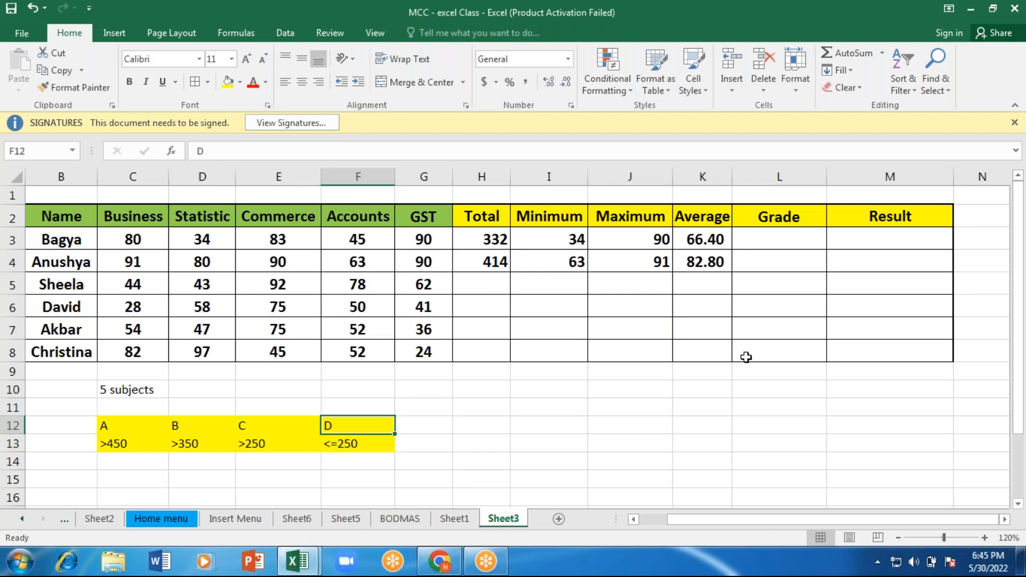
Step: Begin an IF formula in Grade cell L3 with the logical test H3>450 on the first student's total
left_click(771, 237)
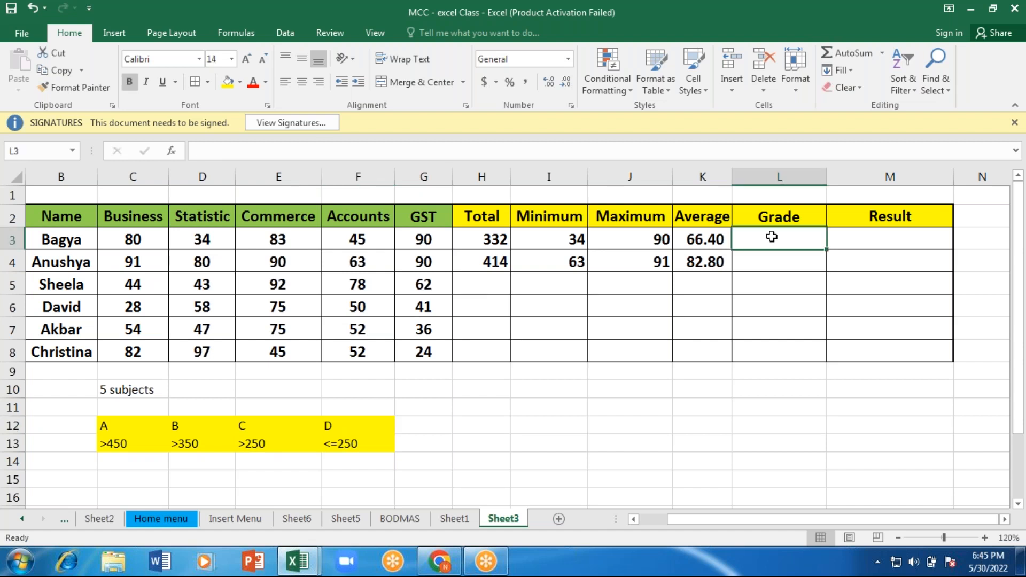
type("=")
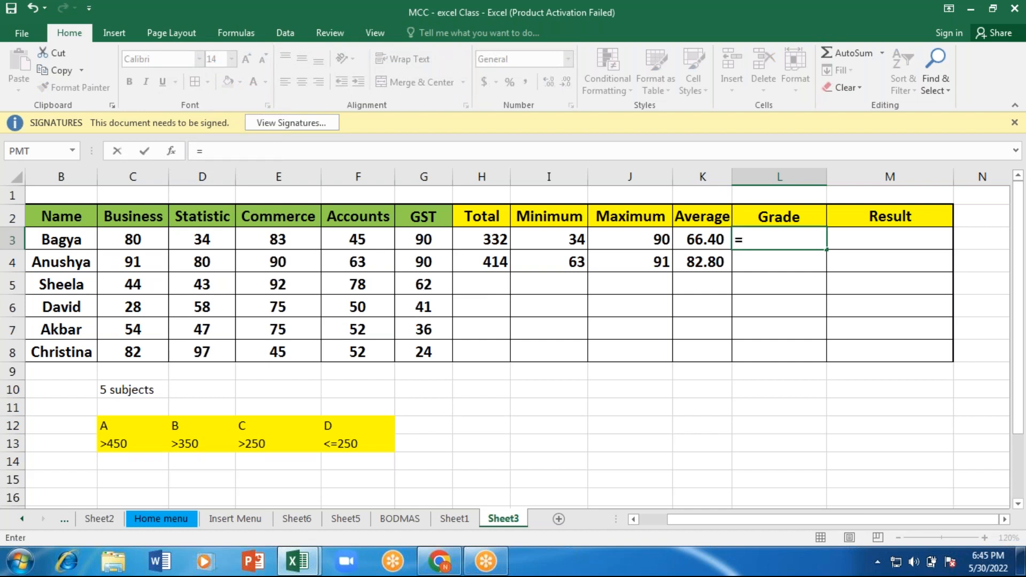
type("if")
key("Tab")
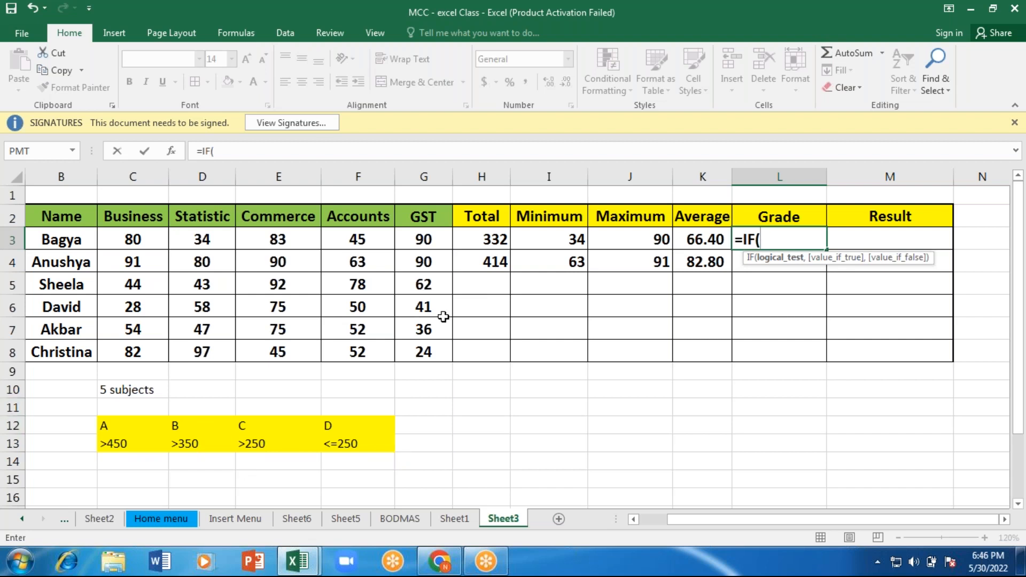
left_click(487, 239)
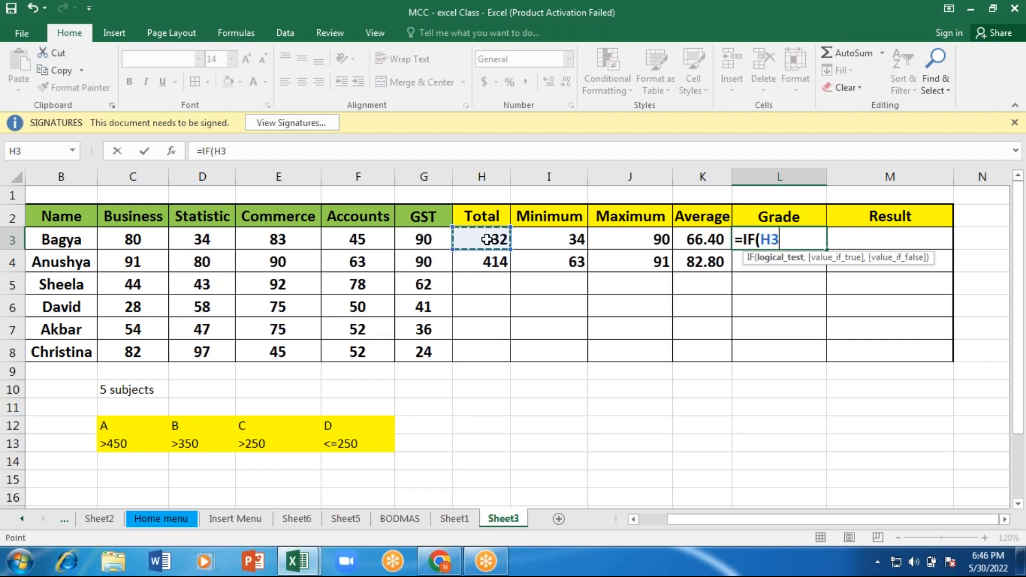
type(">450,")
key("BackSpace")
key("BackSpace")
key("BackSpace")
key("BackSpace")
type("=450")
key("BackSpace")
key("BackSpace")
key("BackSpace")
key("BackSpace")
type("450")
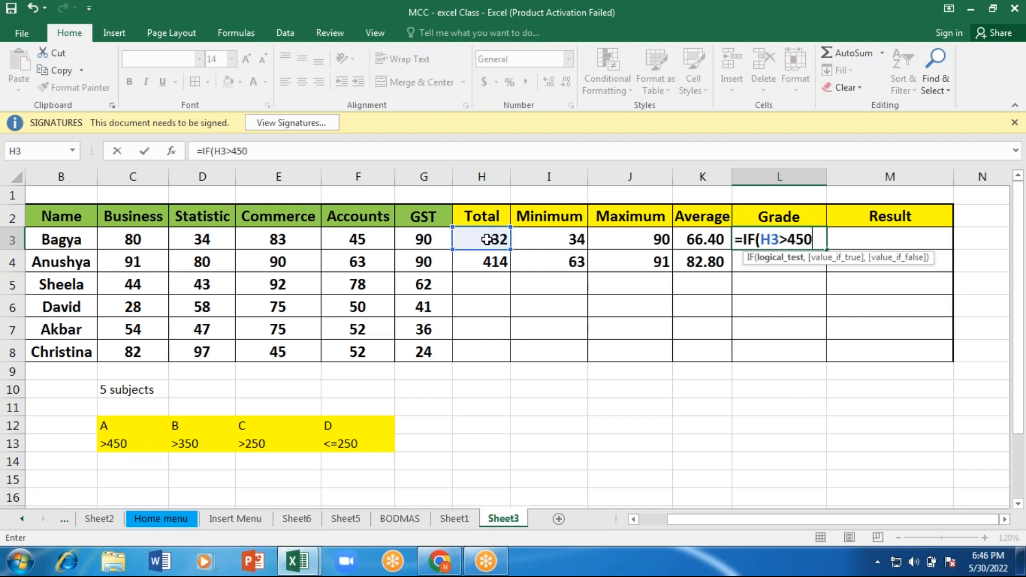
type(",")
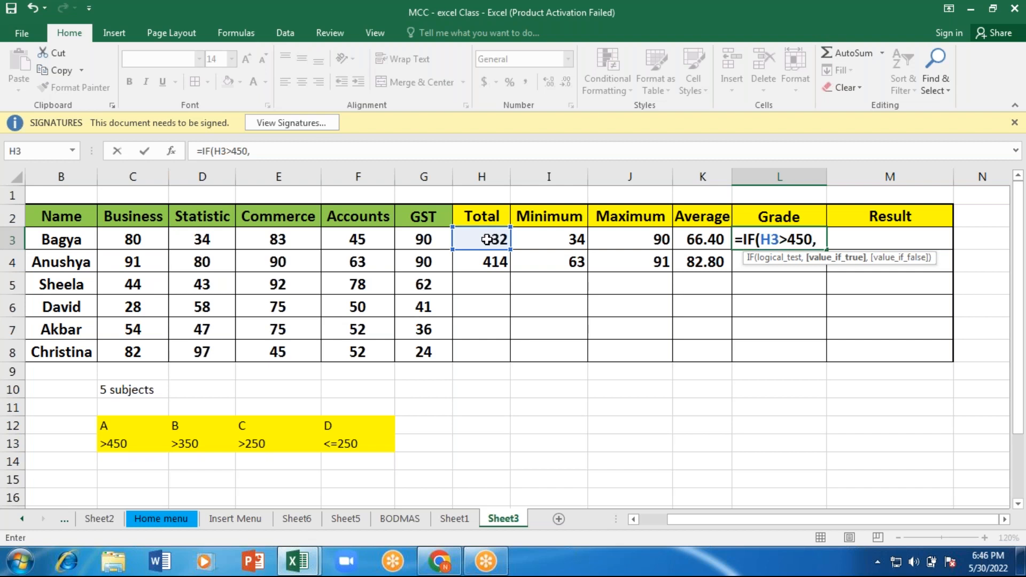
Step: Give the L3 formula's first IF the text "A grade" as its value if true
type("\"A grade\"")
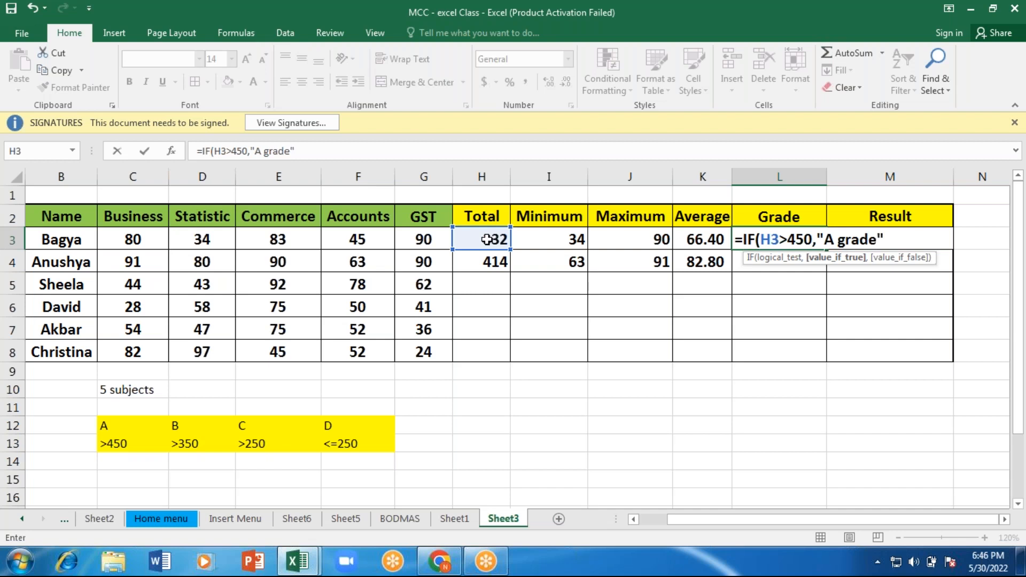
type(",")
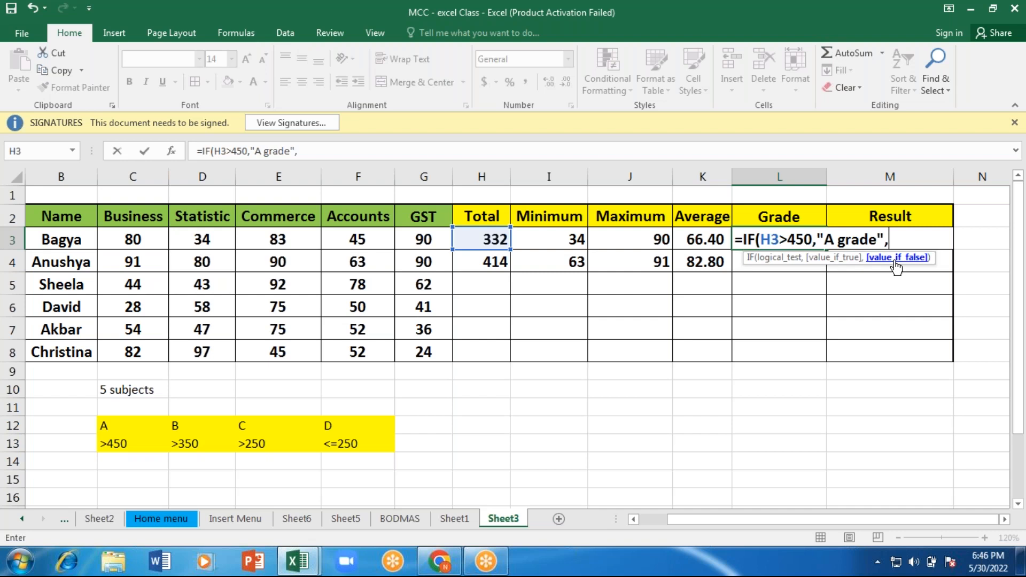
Step: Nest a second IF as the false value in the L3 formula, testing H3>350 and returning "B Grade"
type("i")
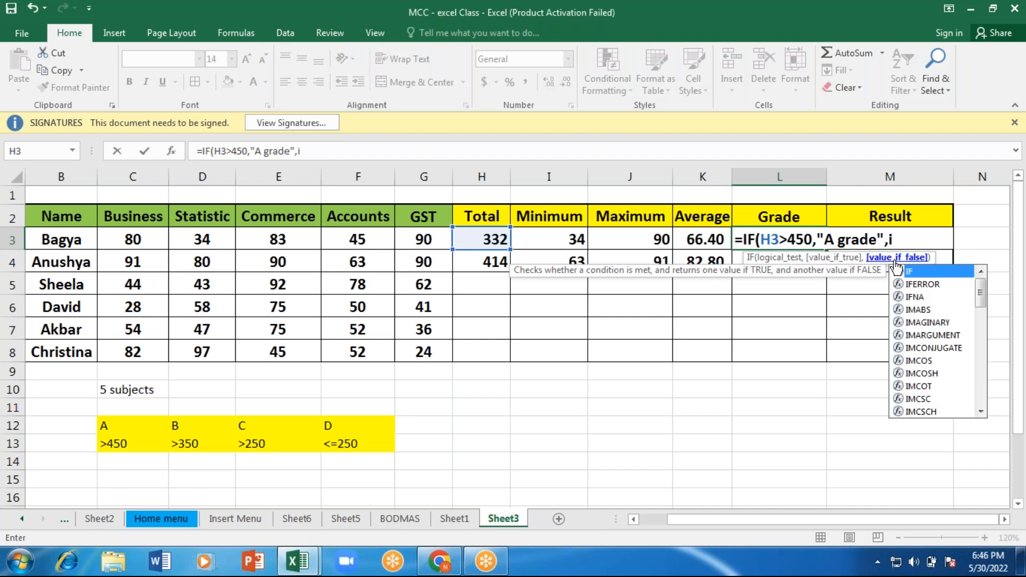
type("f")
key("Tab")
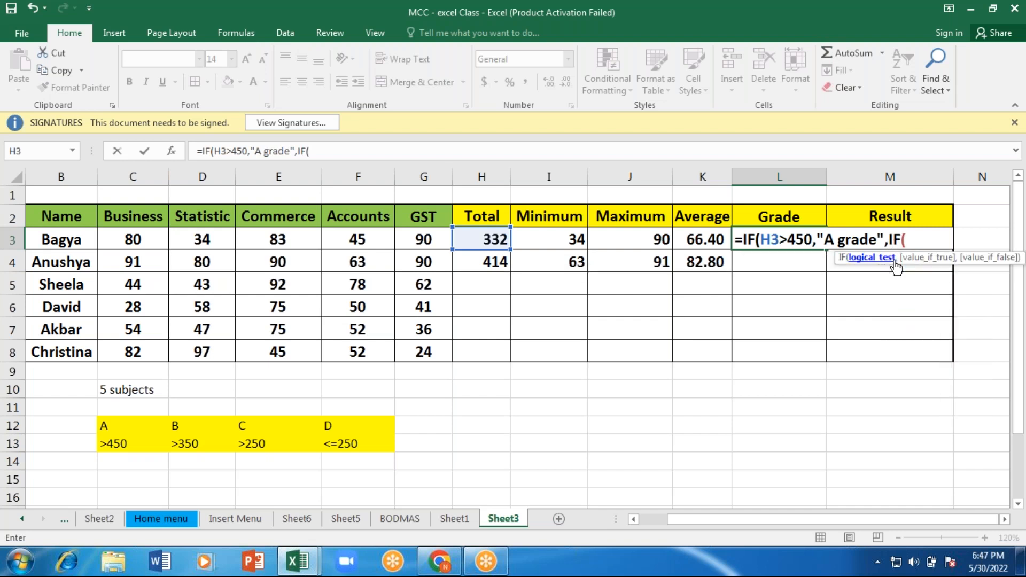
left_click(478, 237)
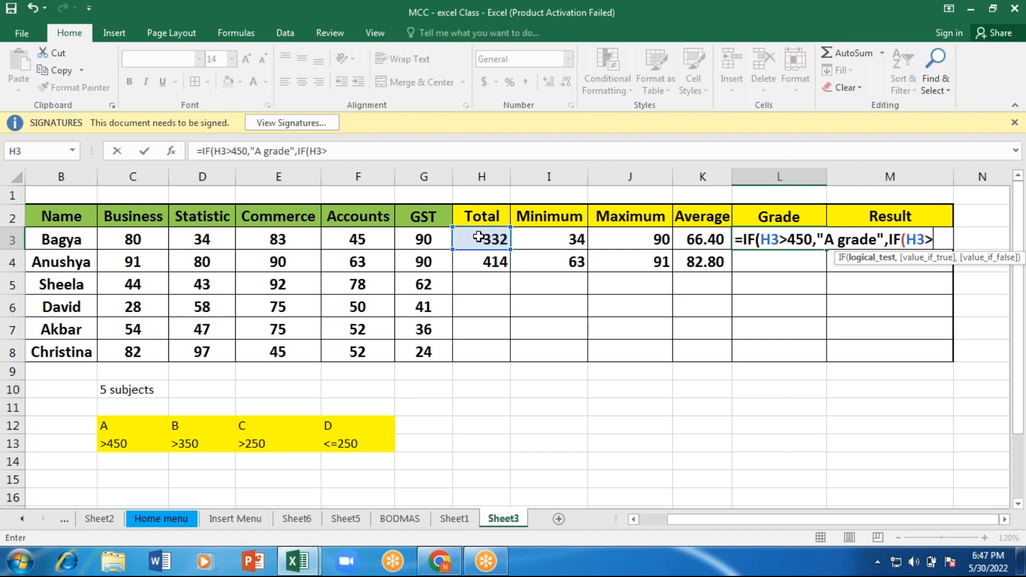
type("3")
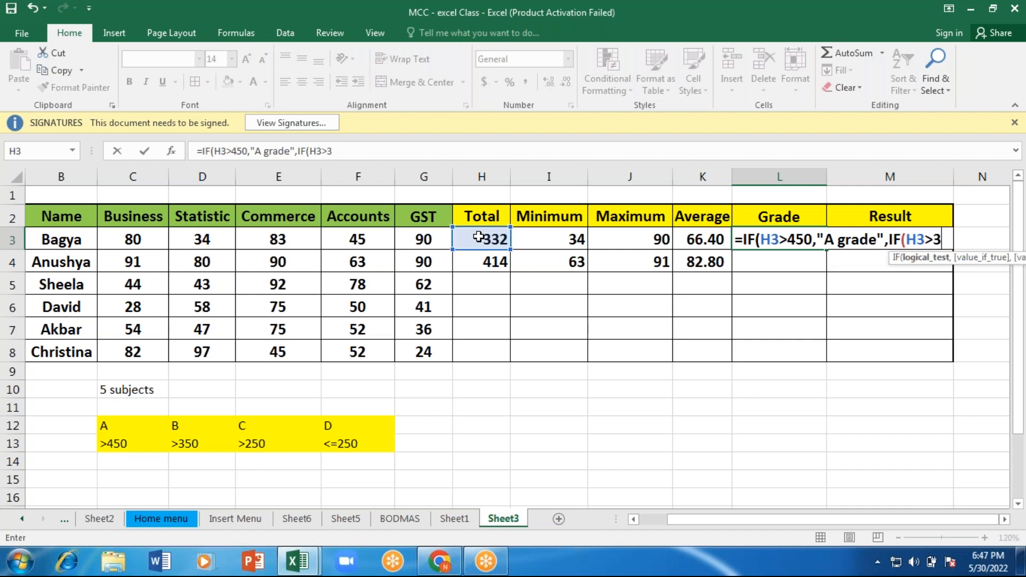
type("50,\"")
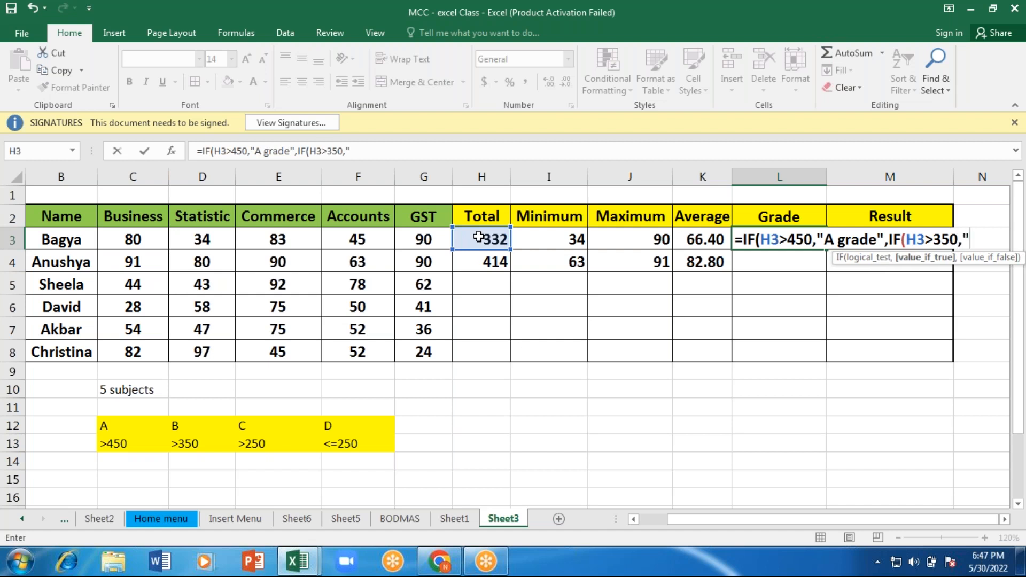
type("B Gra")
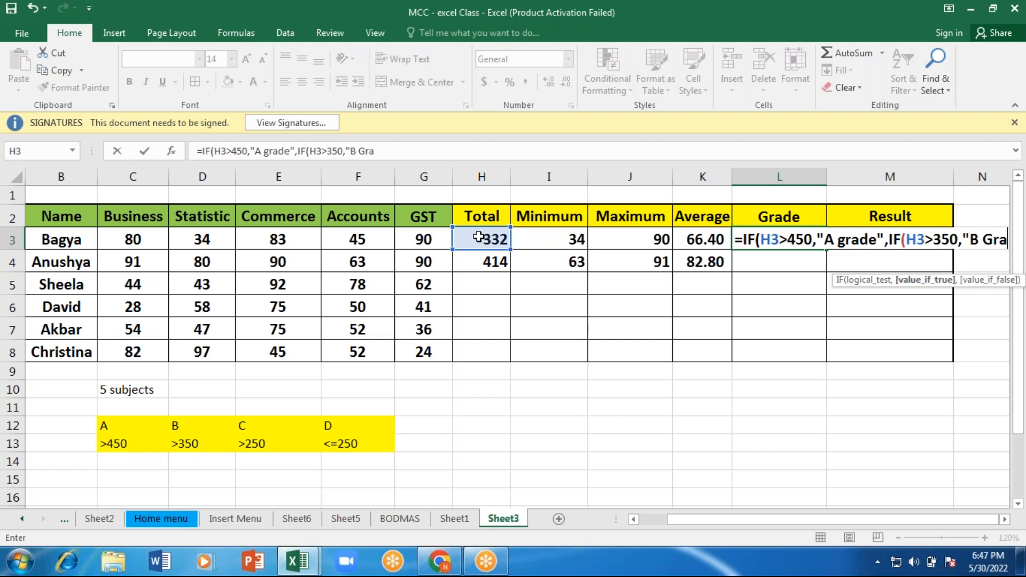
type("de\"")
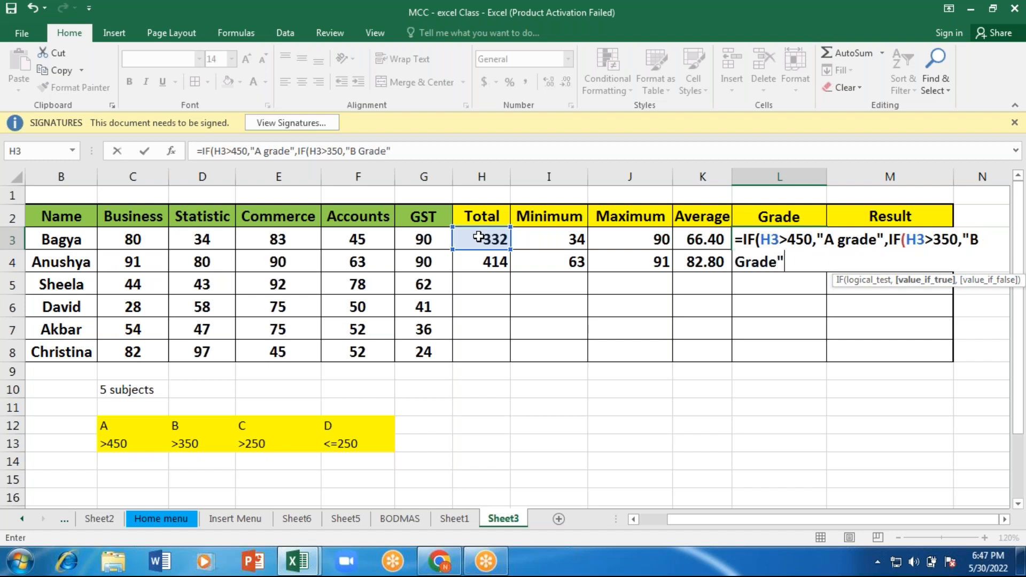
type(",")
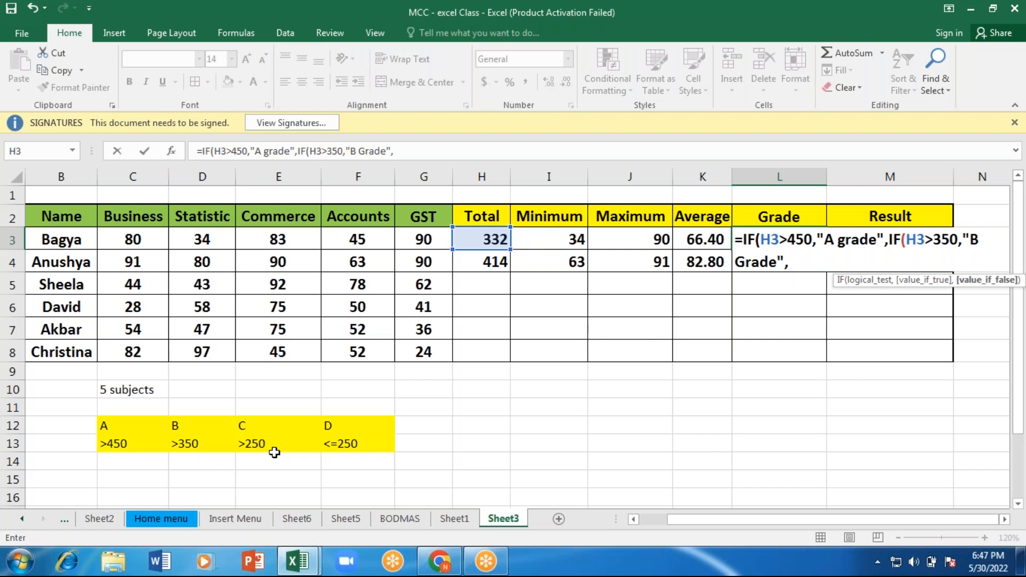
Step: Nest a third IF as the second one's false value, testing H3>250 and returning "C Grade"
type("if")
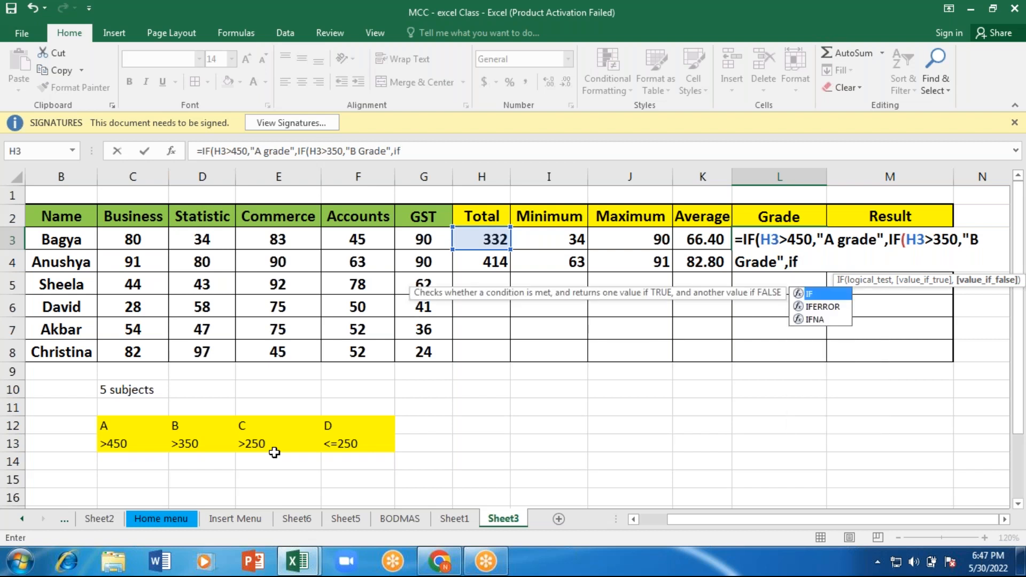
key("Tab")
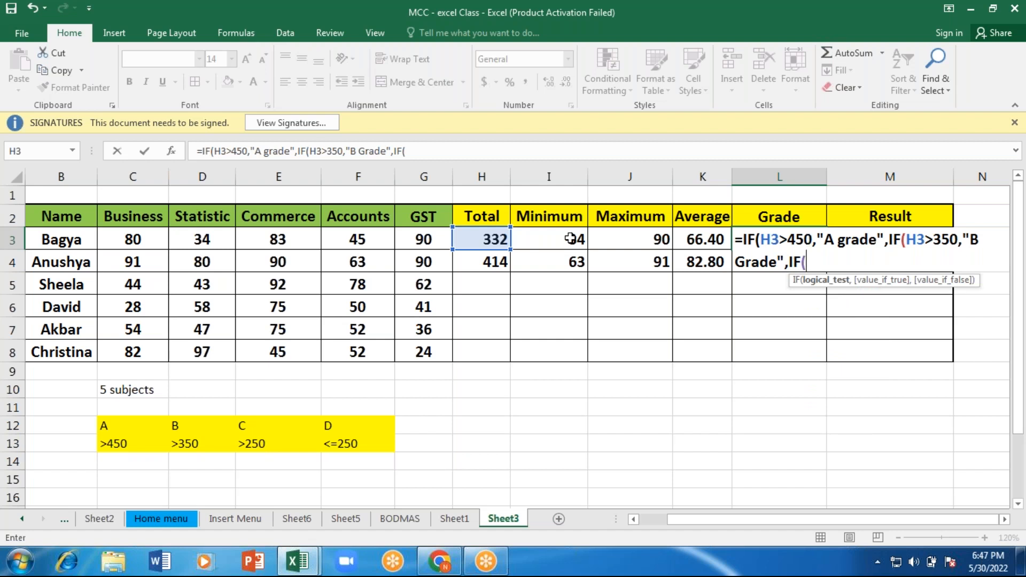
left_click(490, 239)
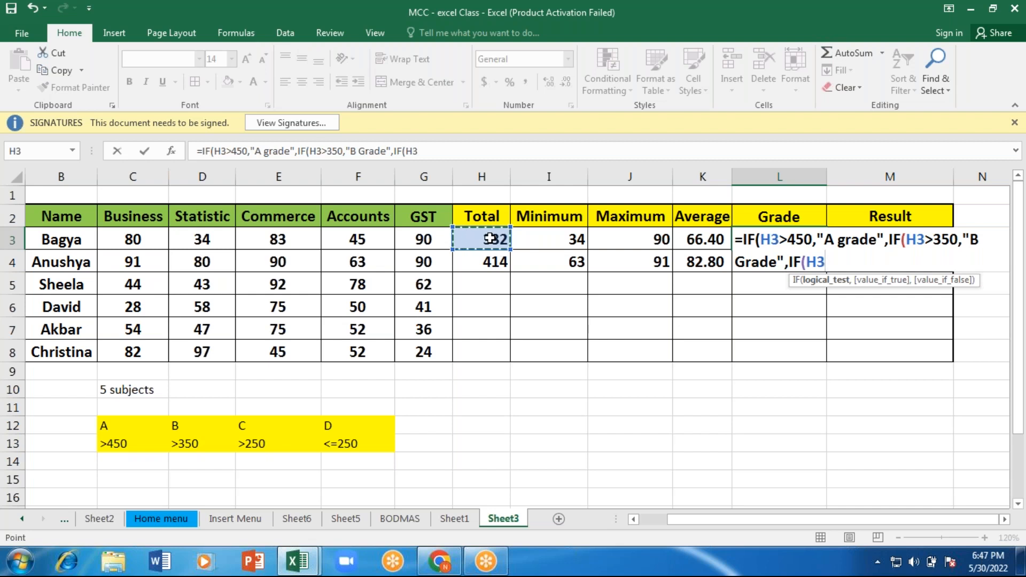
type(">25")
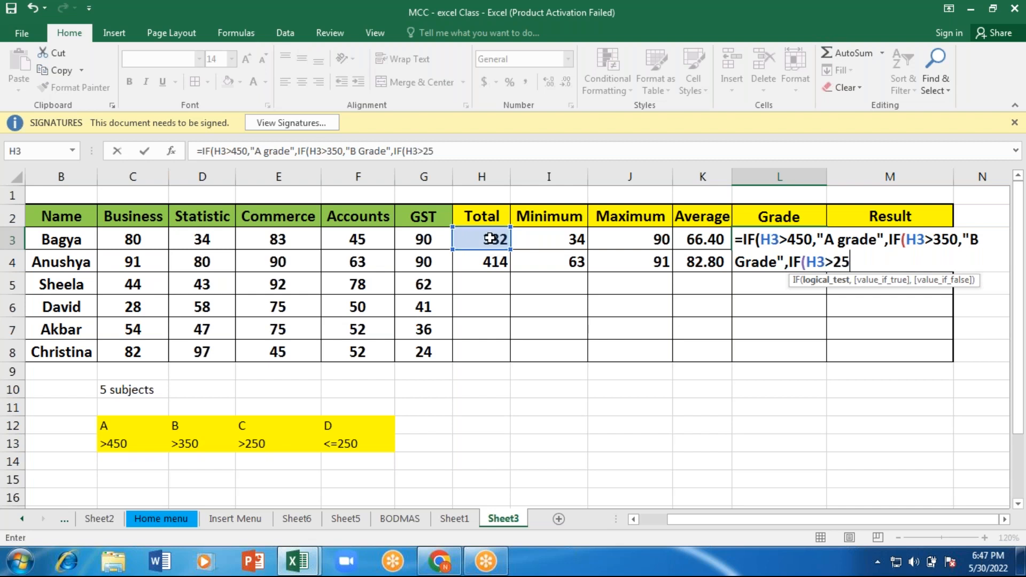
type("0")
type(",\"")
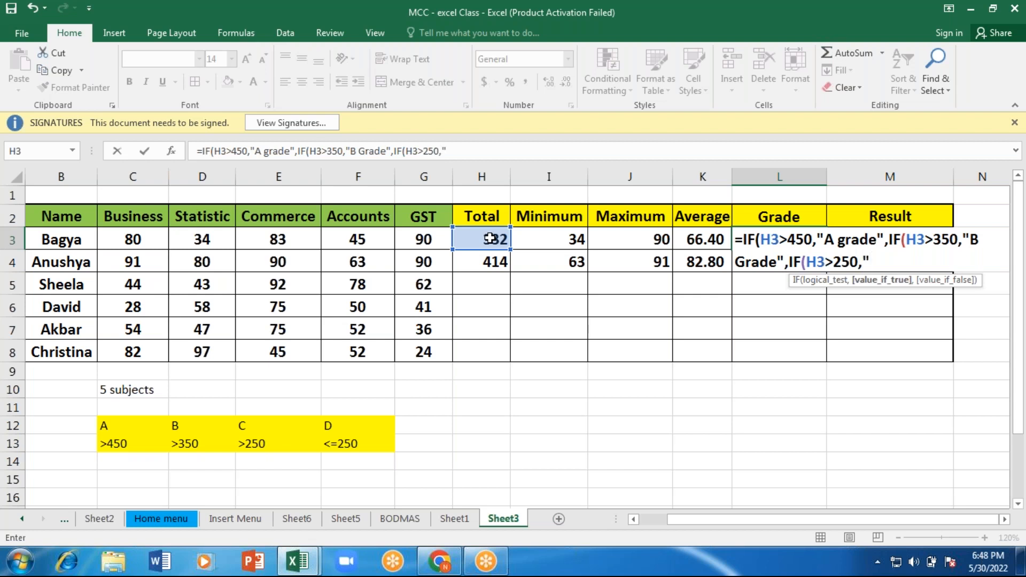
type("C Grade")
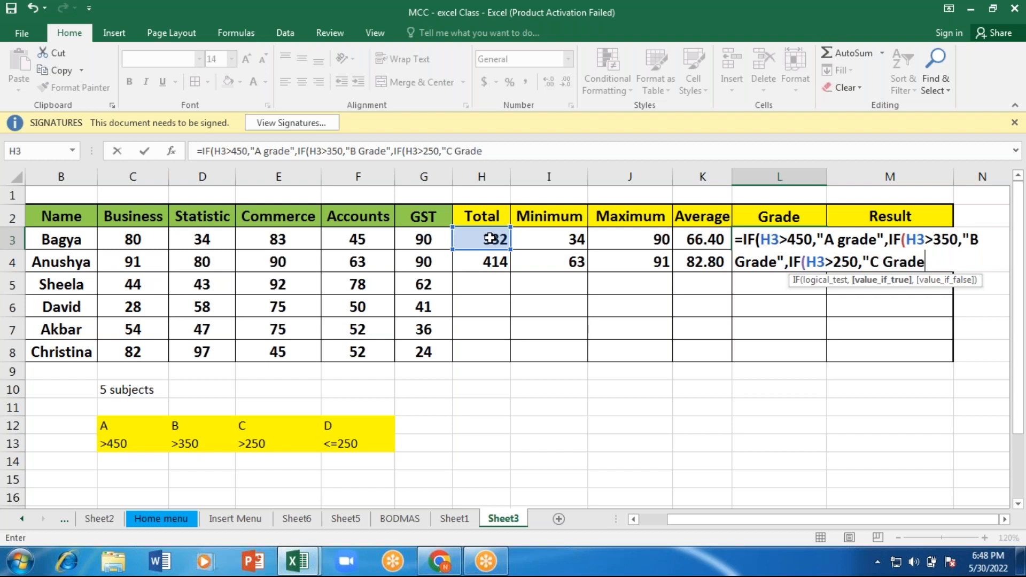
type("\",")
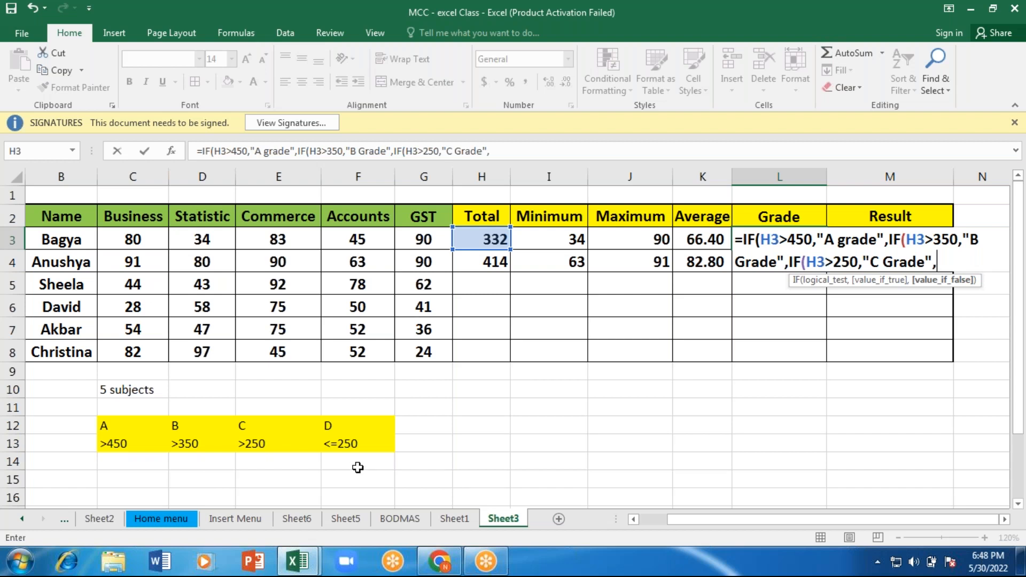
Step: Nest a fourth IF as the third one's false value in the L3 formula, testing H3<=250
type("if")
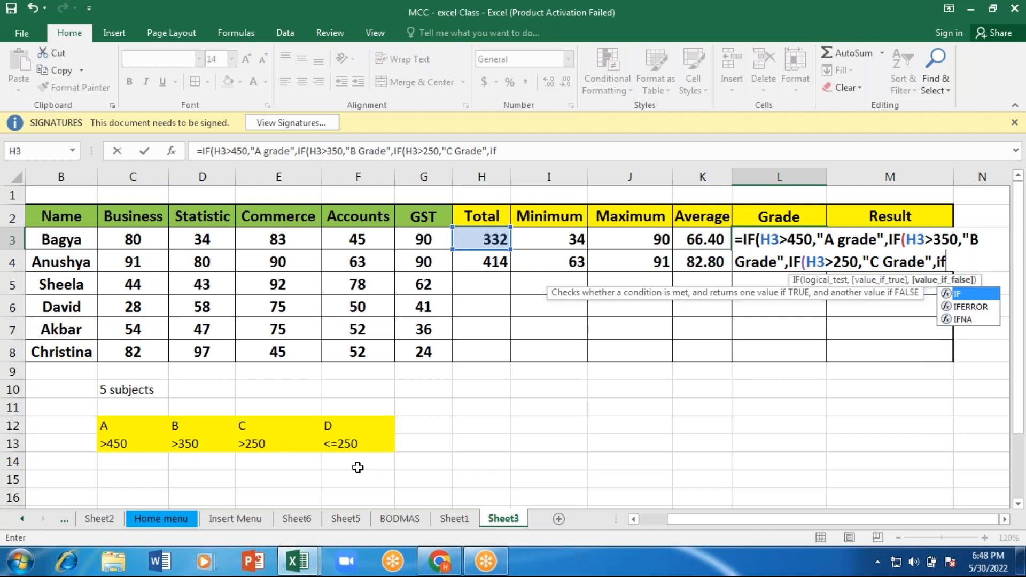
key("Tab")
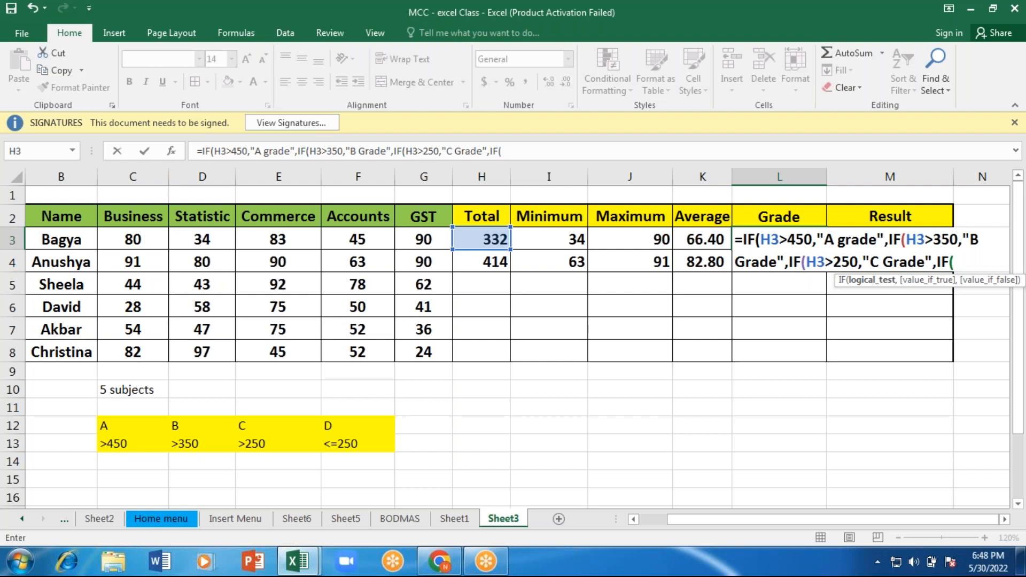
left_click(465, 239)
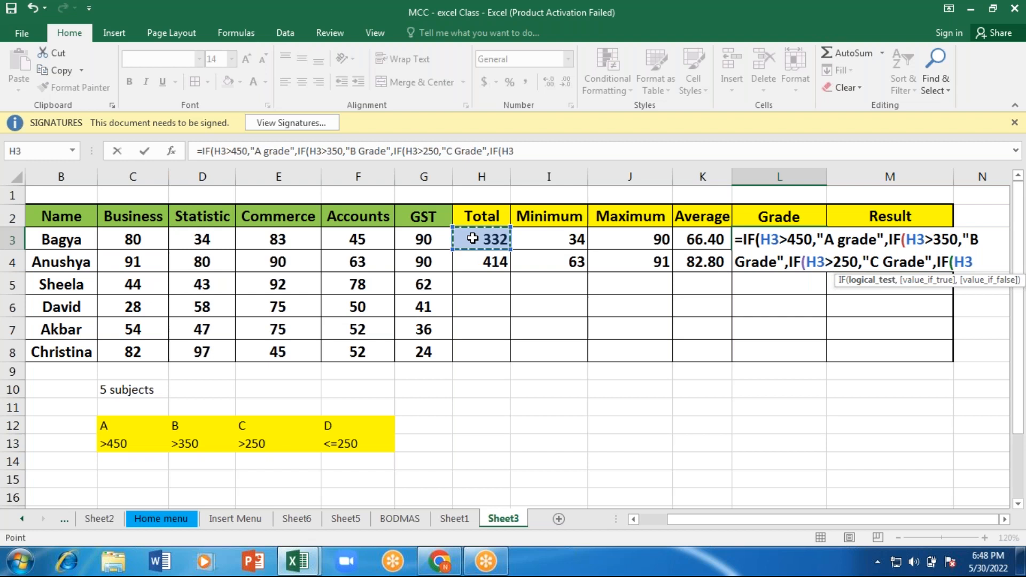
type("<")
type("=25")
type("0,")
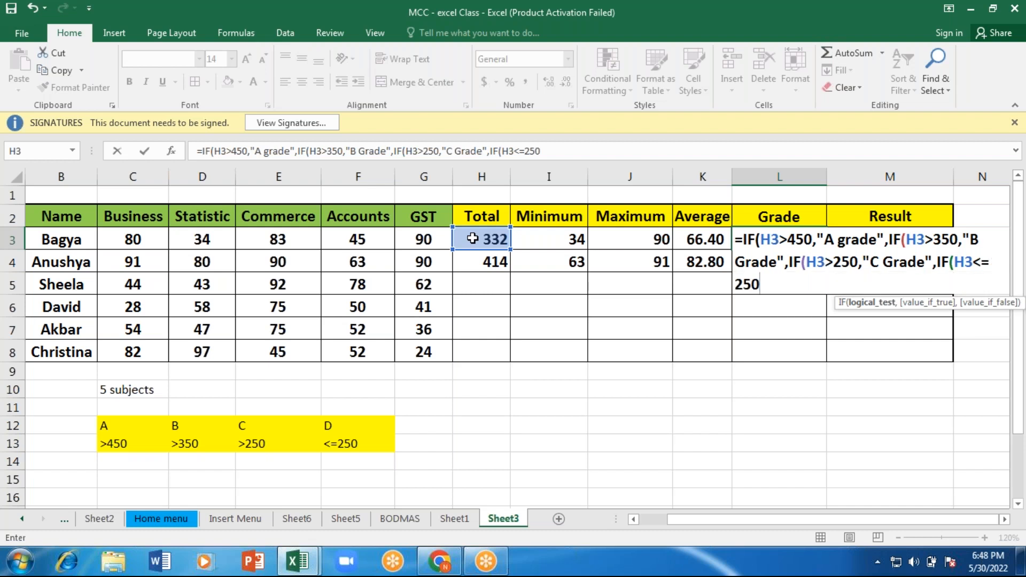
type("\"")
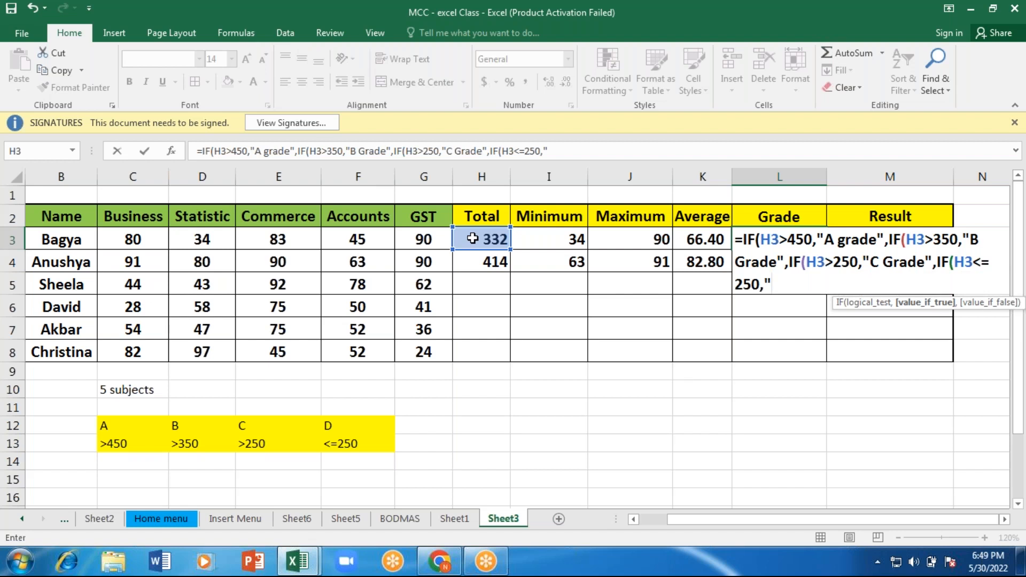
key("Return")
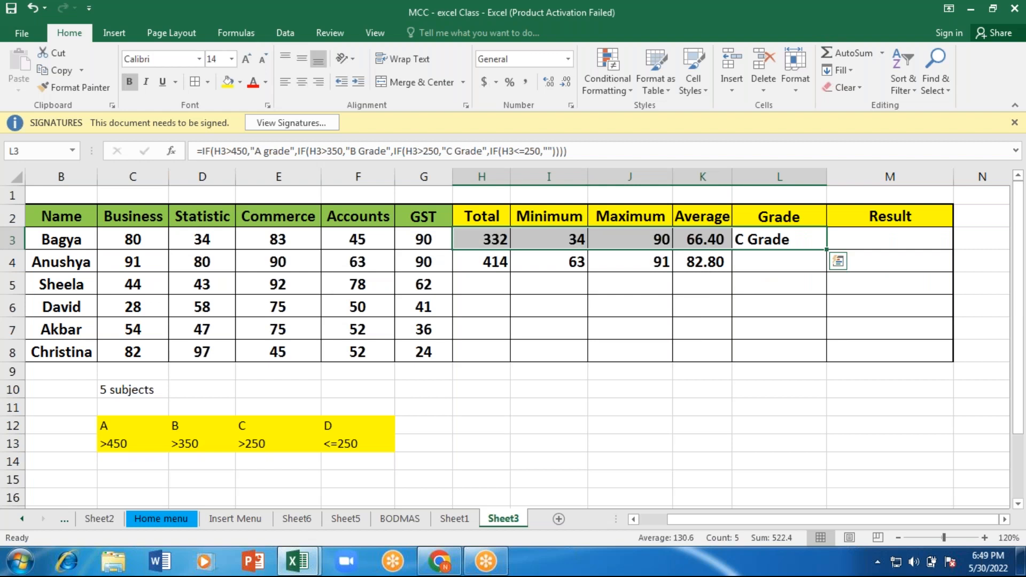
Step: Give the fourth IF in the L3 formula the text "D grade" as its value if true
key("F2")
left_click(772, 284)
type("D")
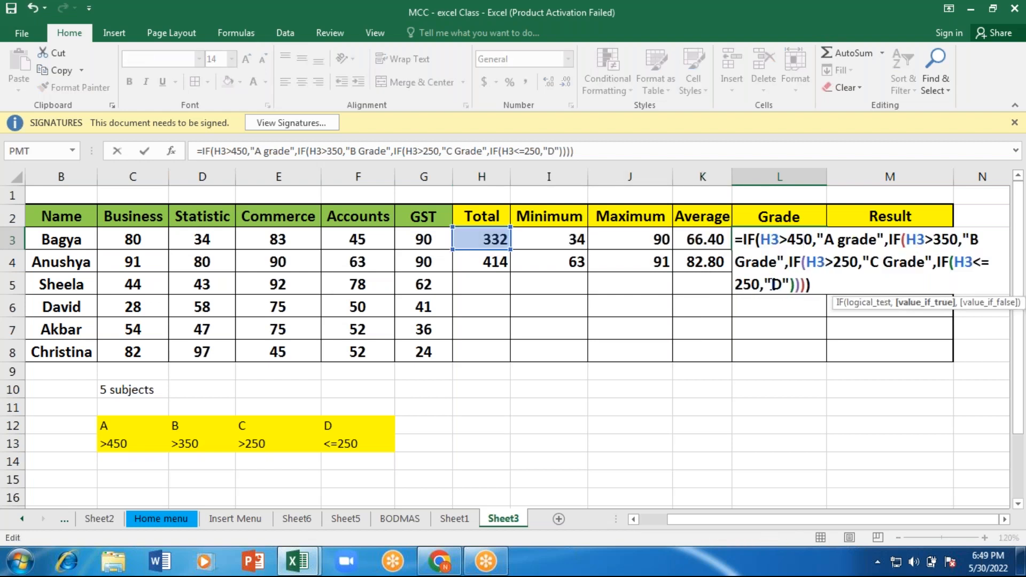
type(" g")
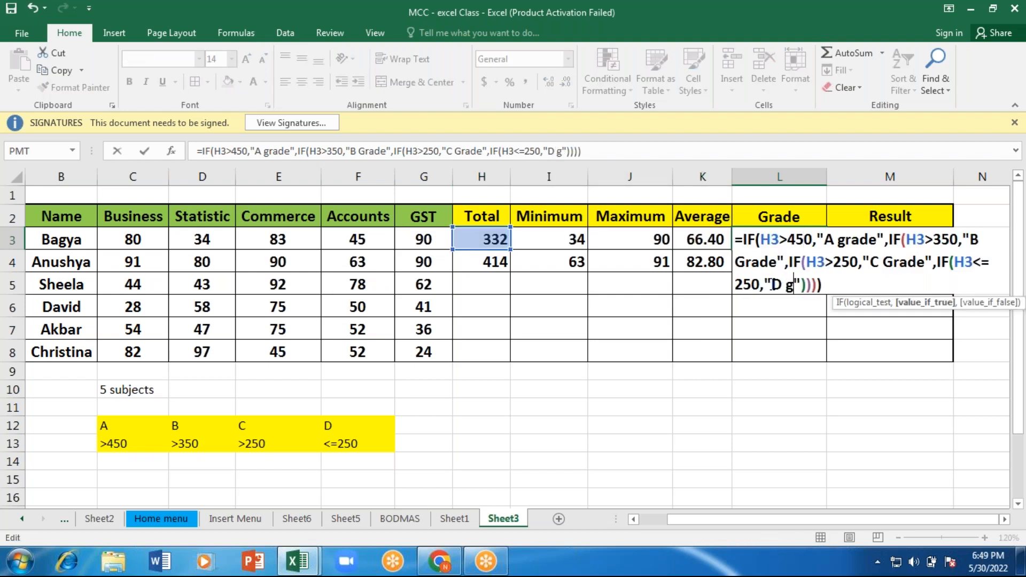
type("rade")
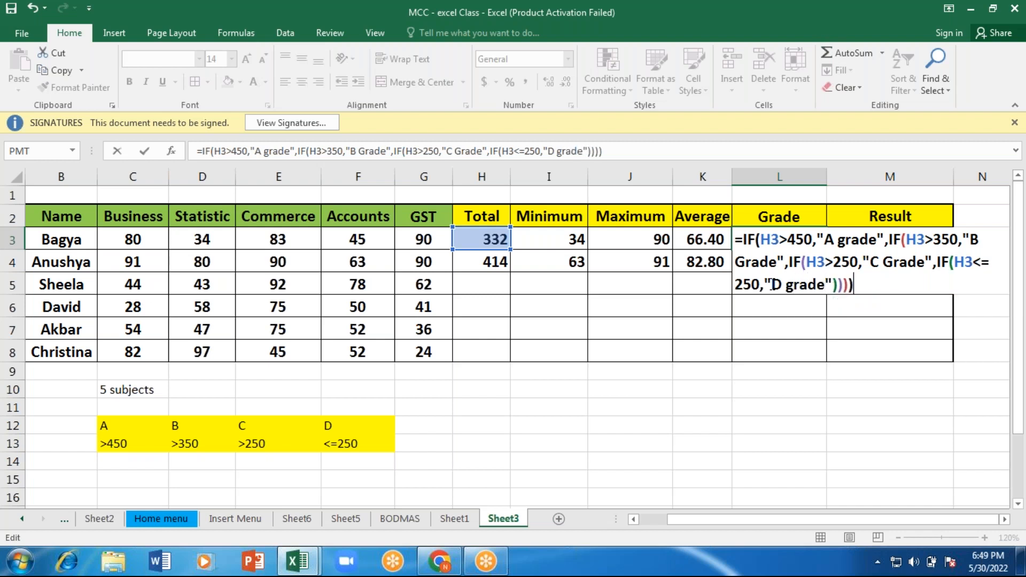
Step: Re-enter the four closing parentheses of the L3 formula and commit it, then check it against the total in H3
key("BackSpace")
key("BackSpace")
key("BackSpace")
key("BackSpace")
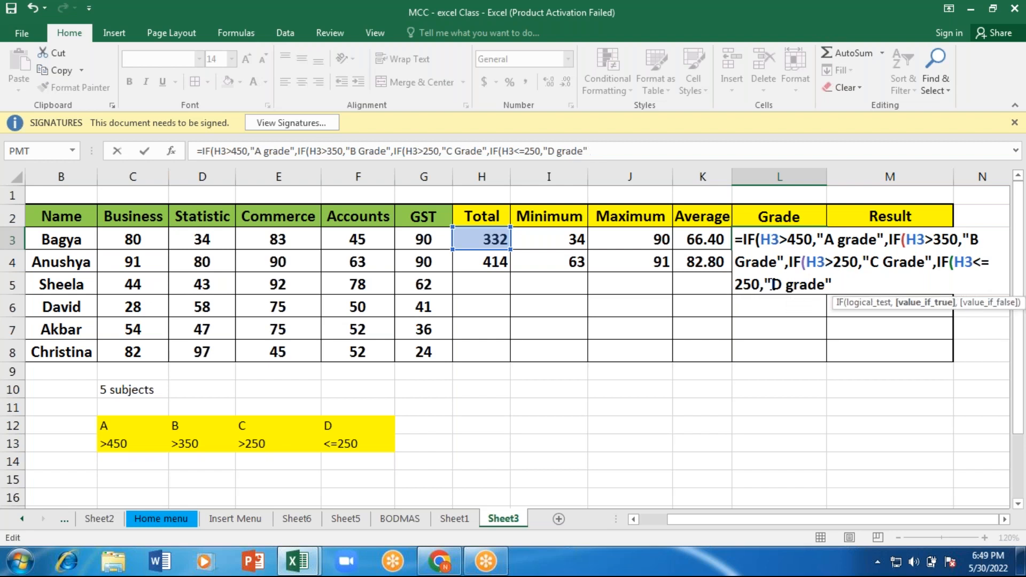
type(")")
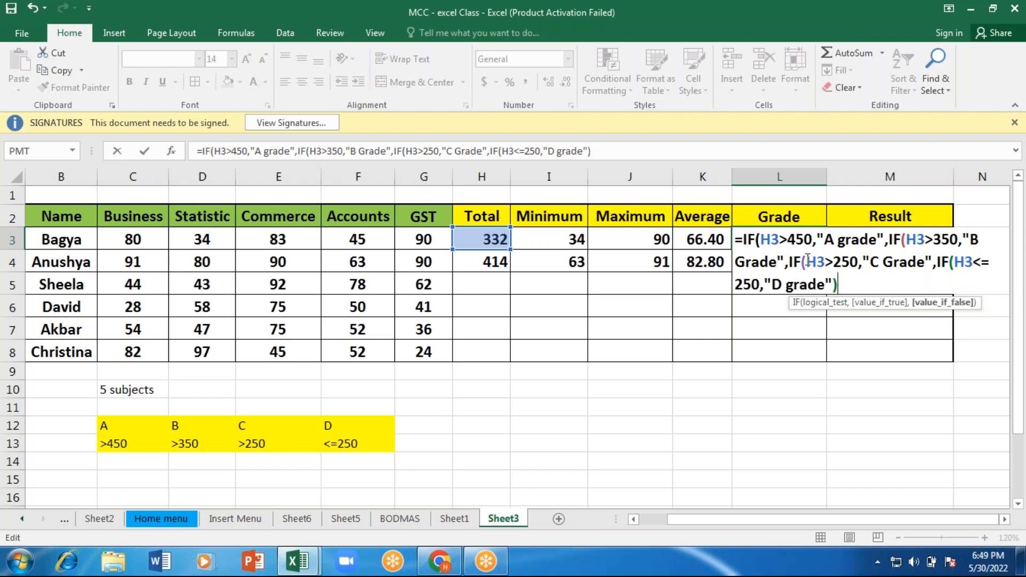
type("))")
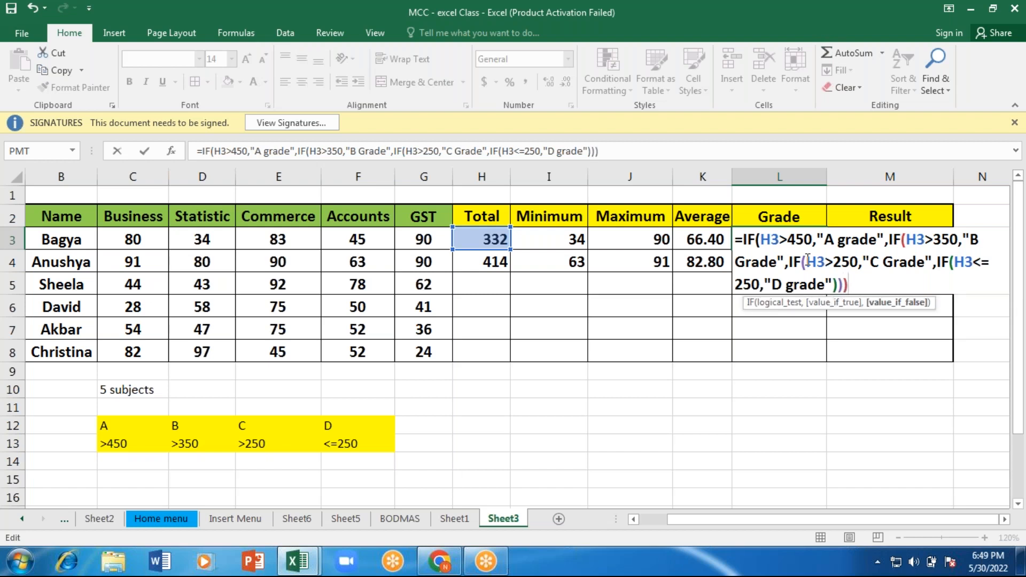
type(")")
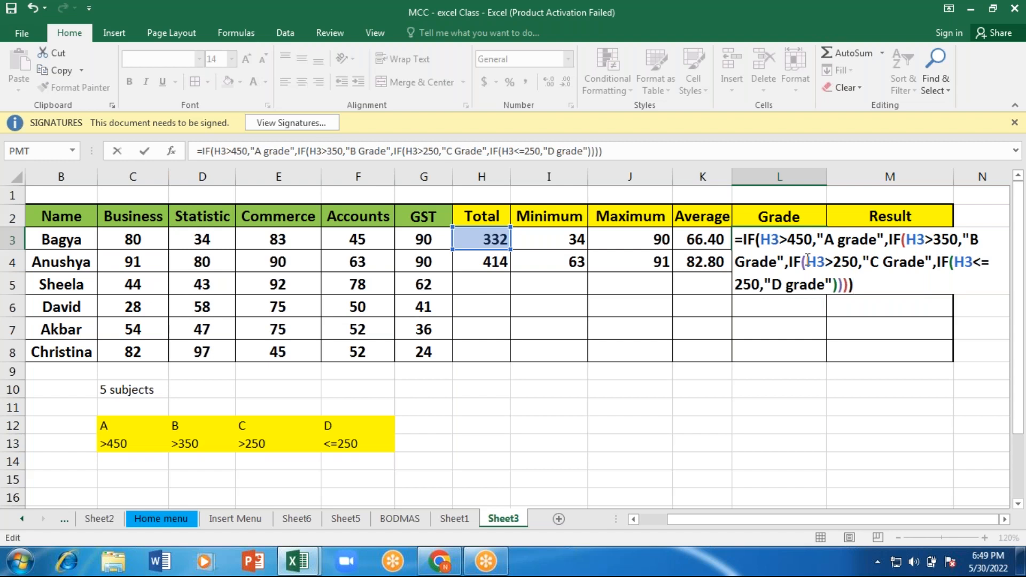
key("Return")
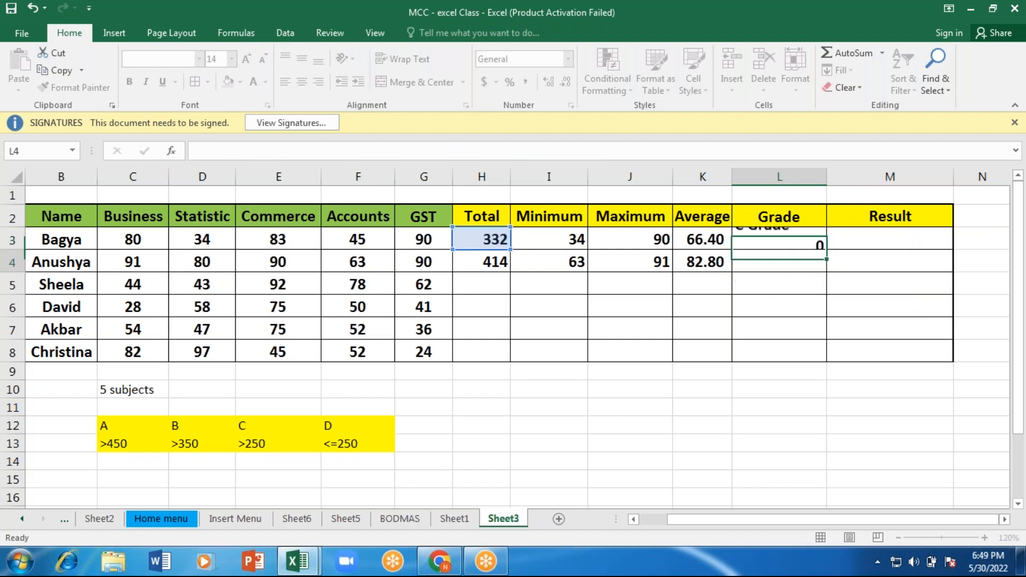
left_click(795, 246)
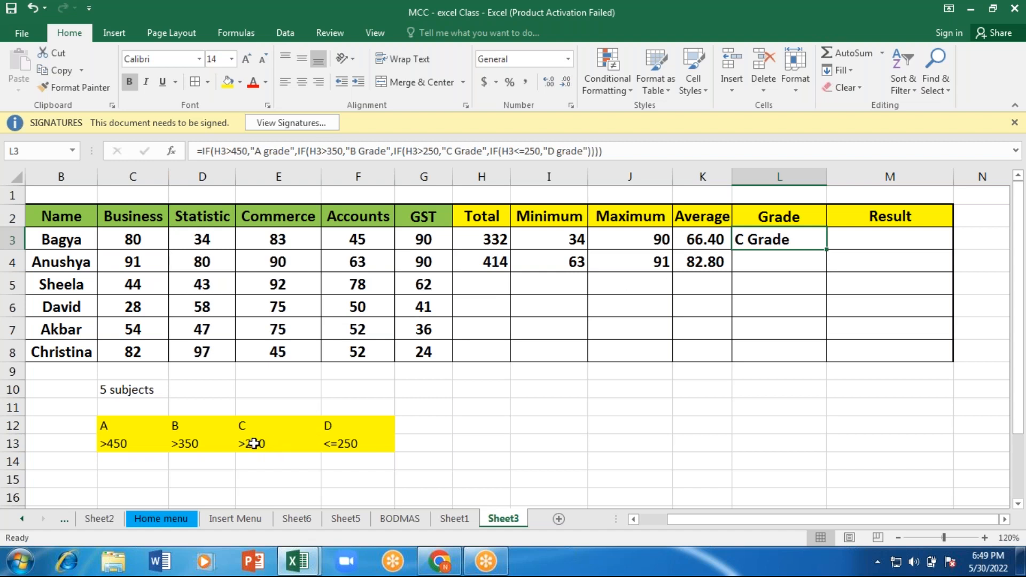
left_click(494, 239)
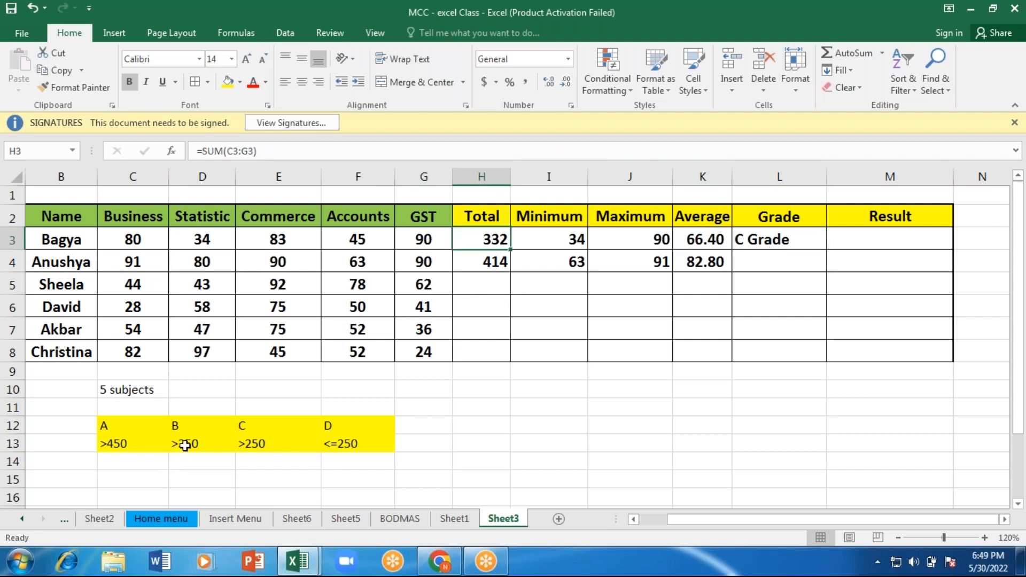
left_click(742, 239)
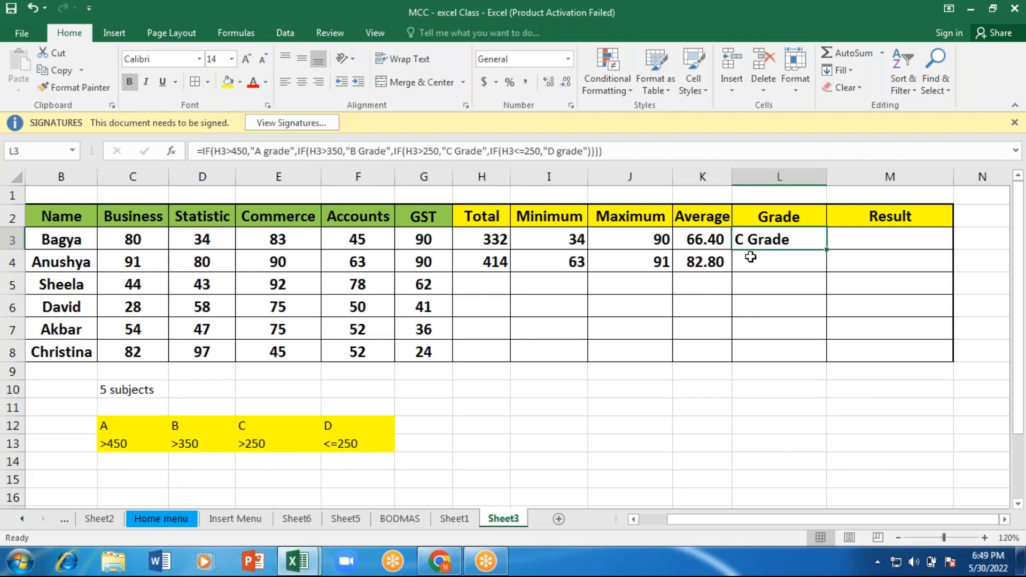
Step: Begin an IF formula in Grade cell L4 that tests H4>450 and returns "A Grade" if true
left_click(752, 259)
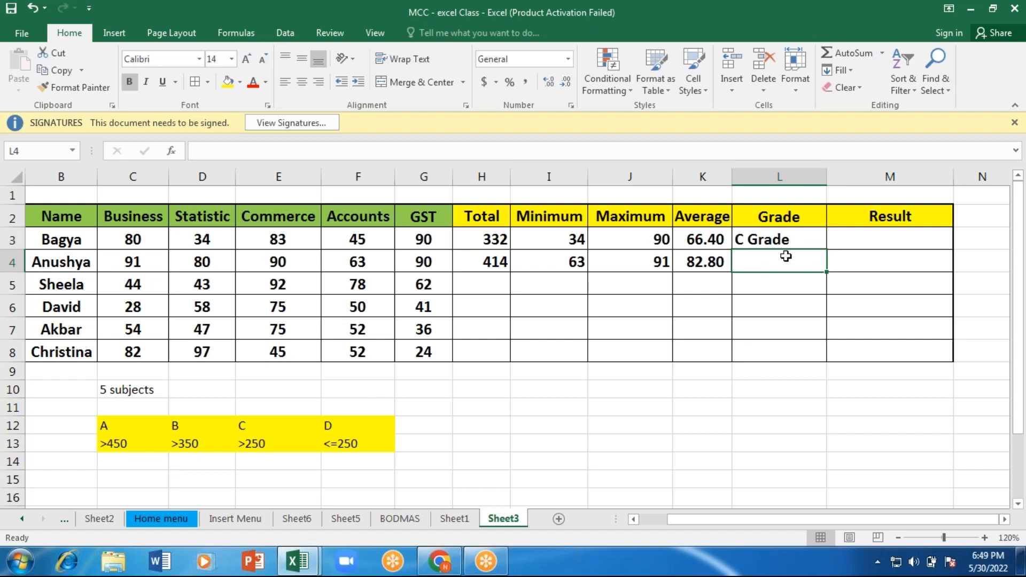
type("=")
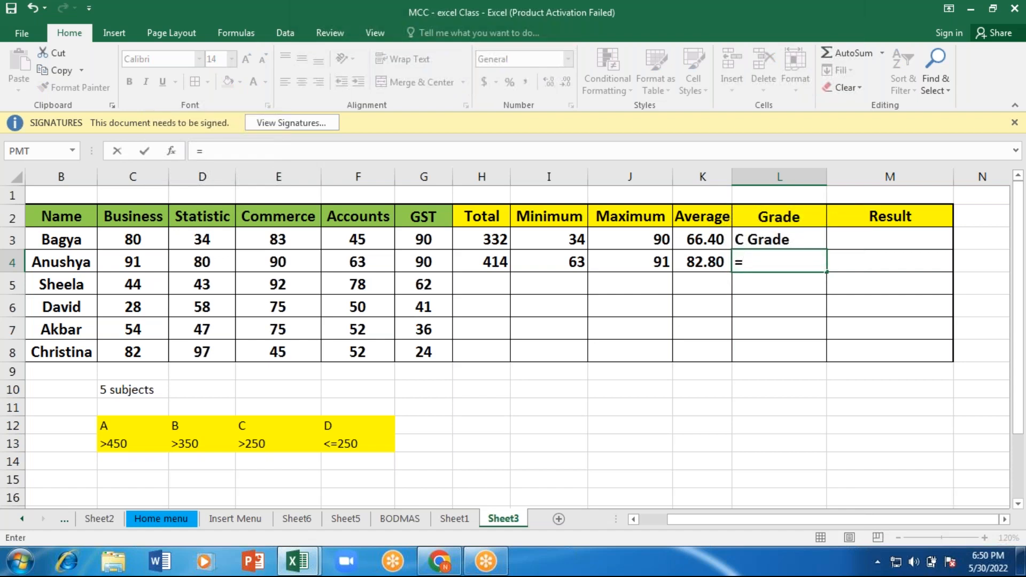
type("i")
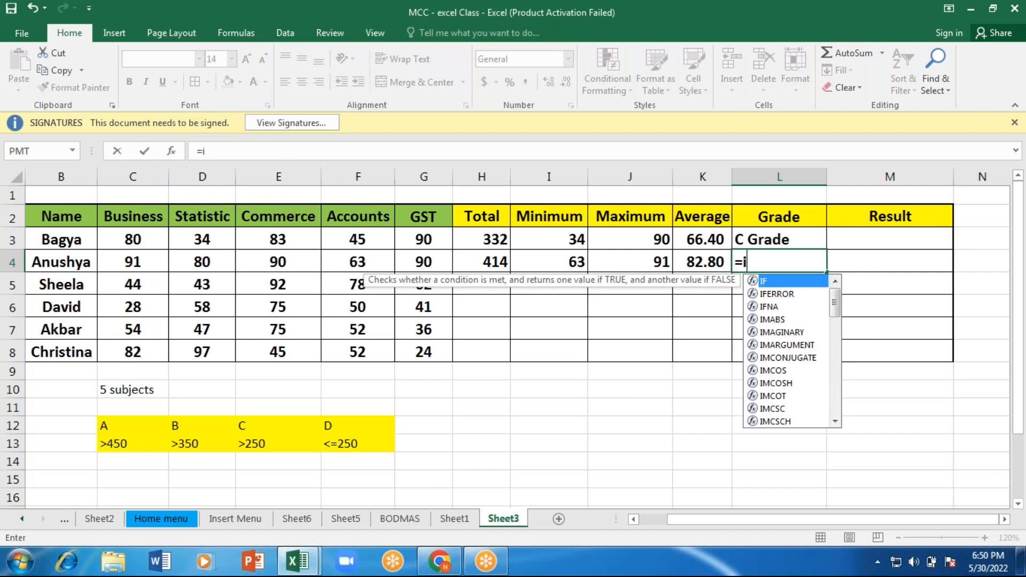
key("Tab")
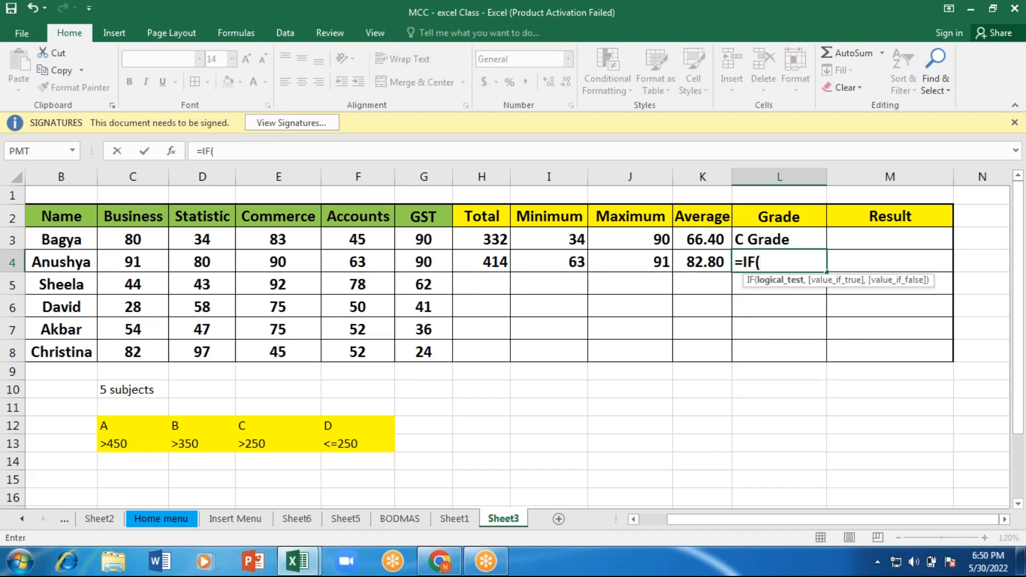
left_click(494, 260)
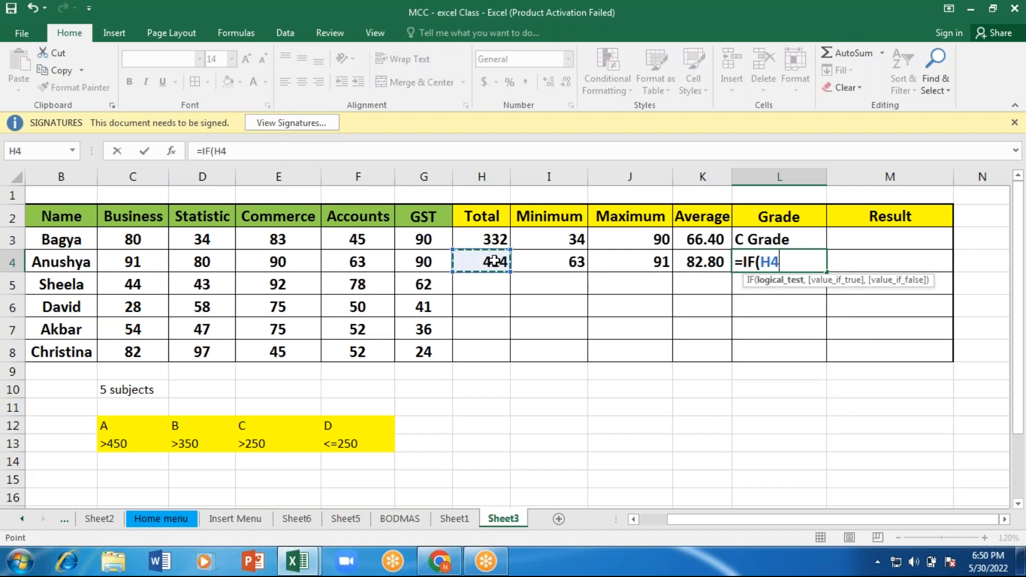
type(">450,\"A")
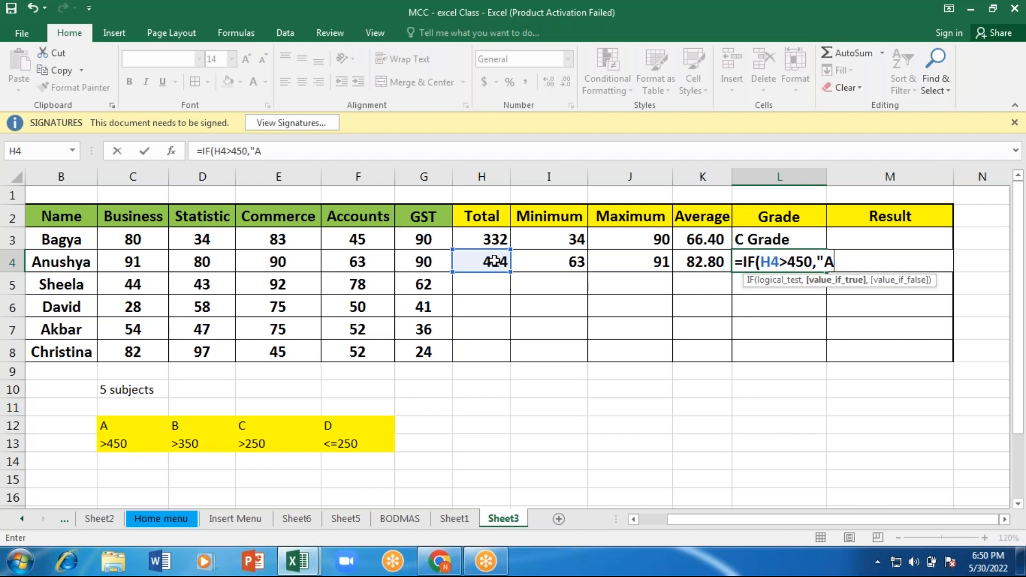
type(" Grade\",")
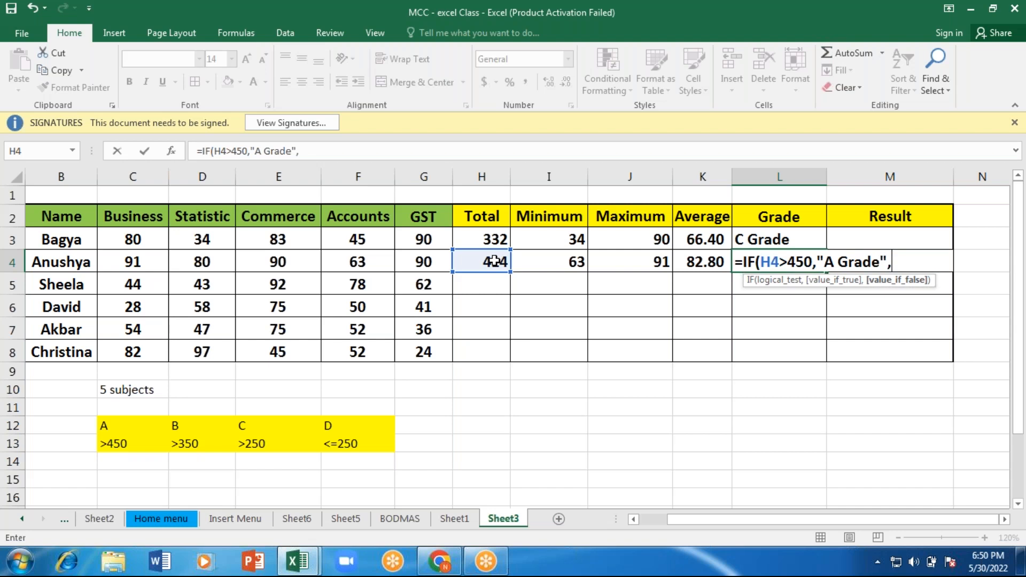
type("if")
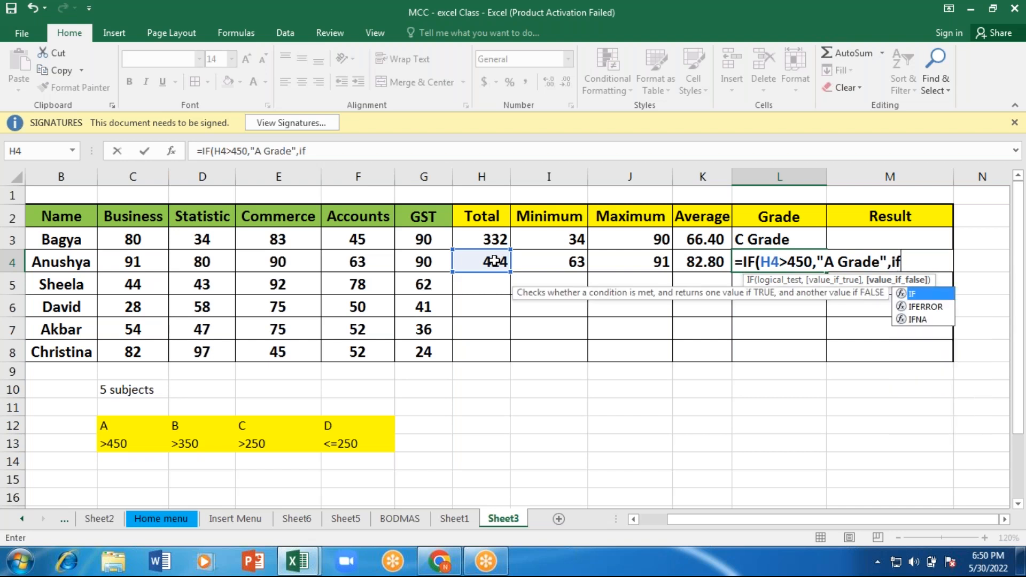
Step: Nest a second IF as the false value in the L4 formula, testing H4>350 and returning "B Grade"
key("Tab")
left_click(486, 261)
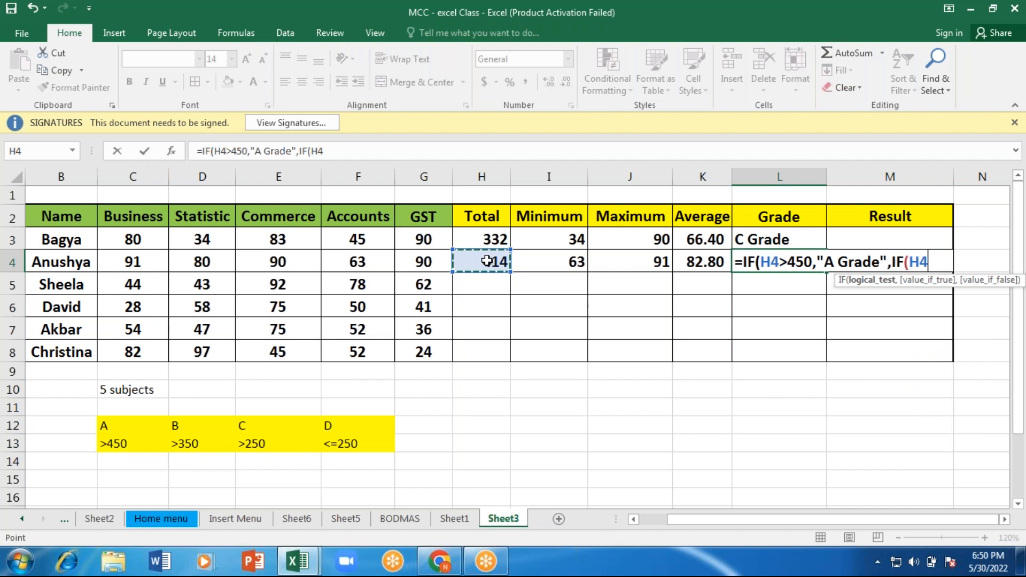
type(">350,\"")
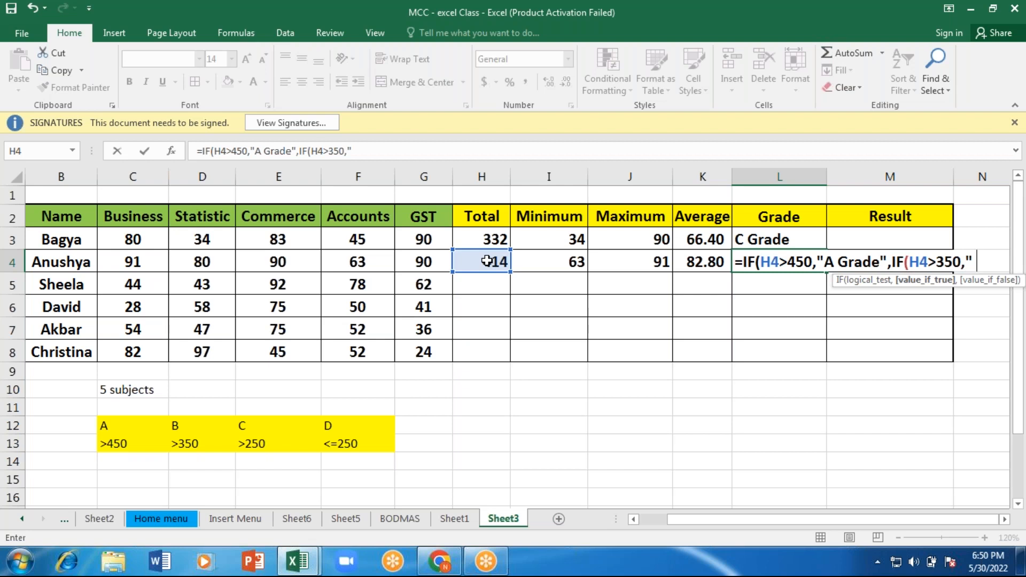
type("B Grade\"")
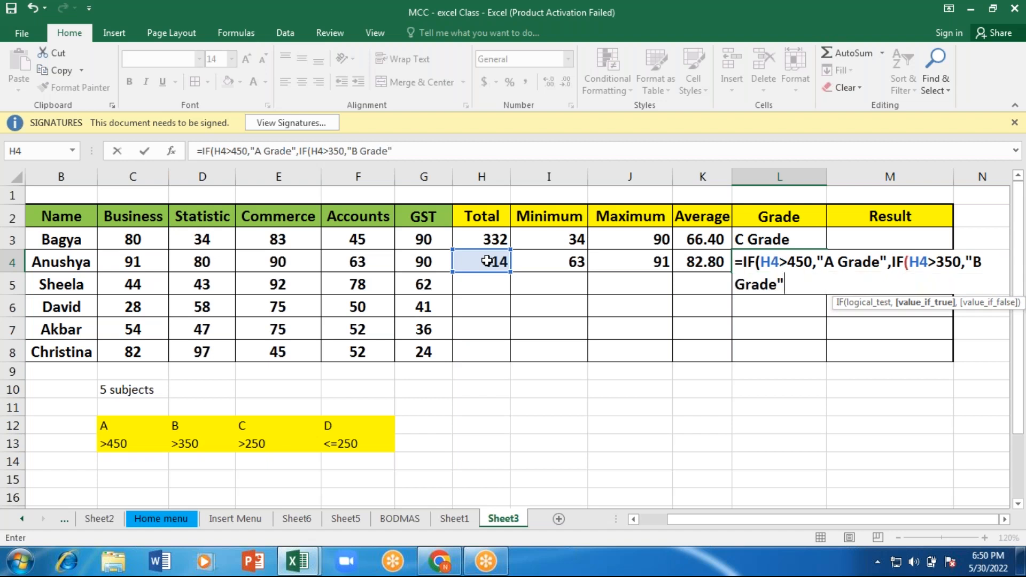
Step: Nest a third IF as the second one's false value in the L4 formula, testing H4>250
type(",")
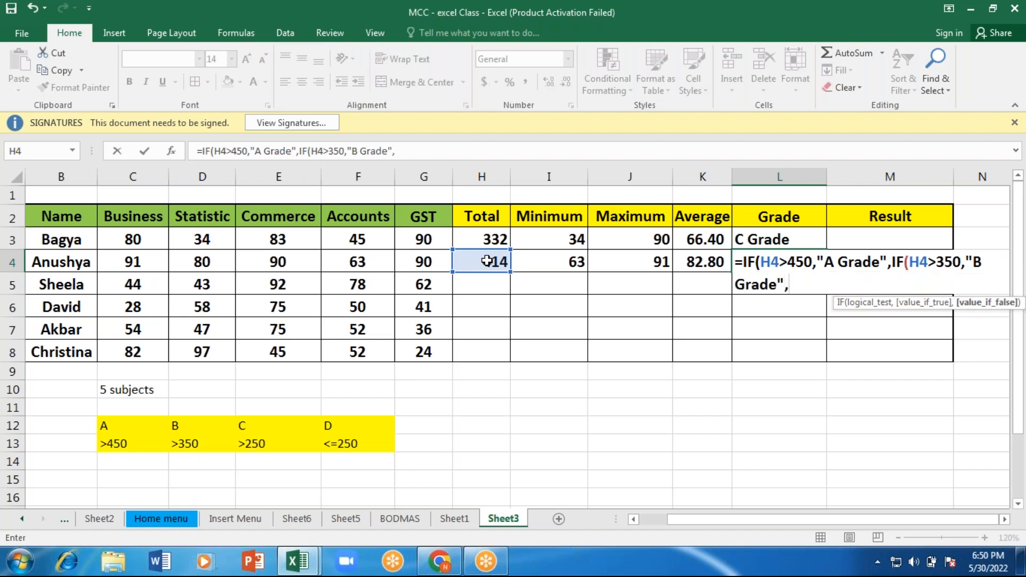
type("if")
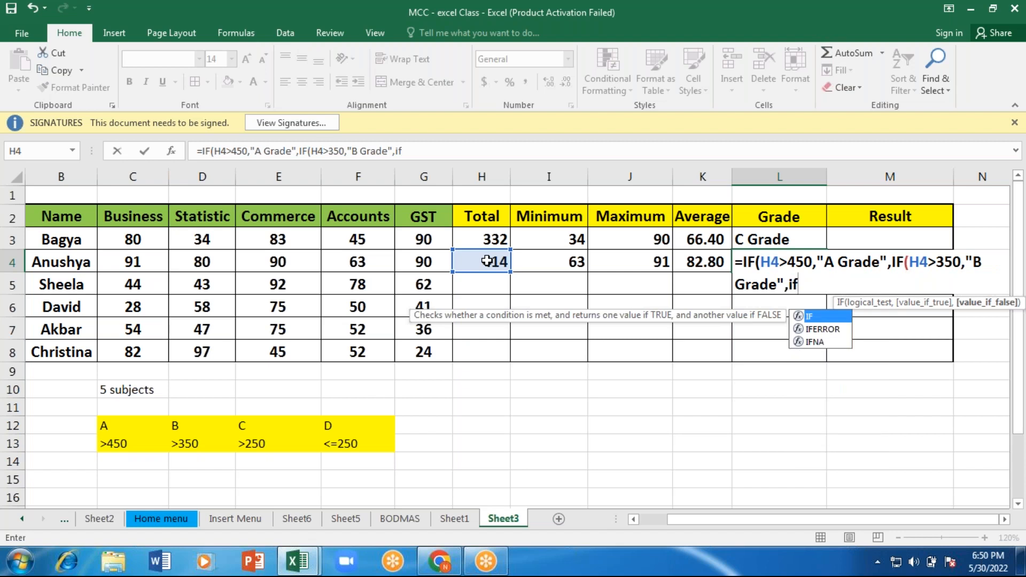
key("Tab")
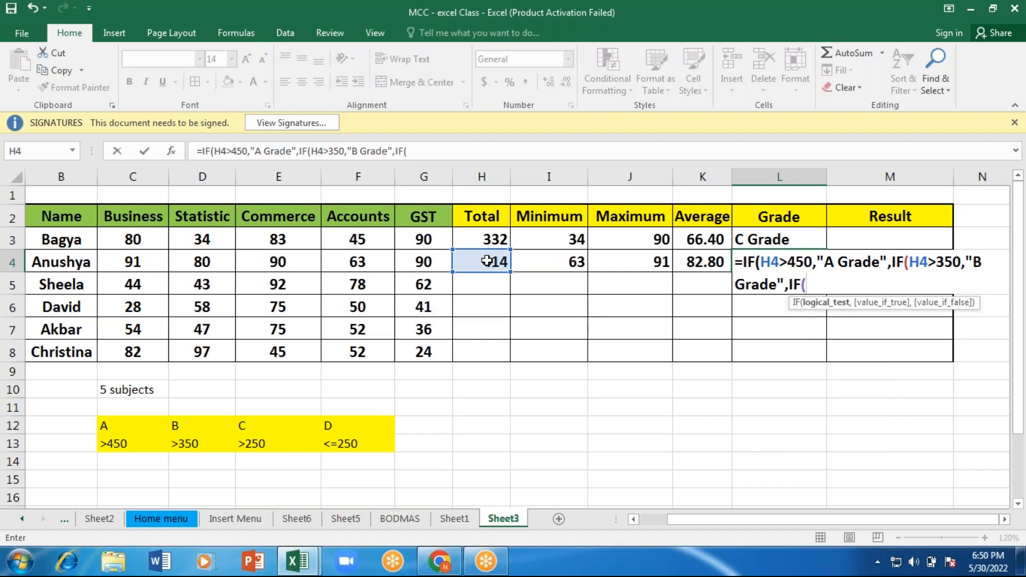
left_click(487, 260)
type(">")
type("250")
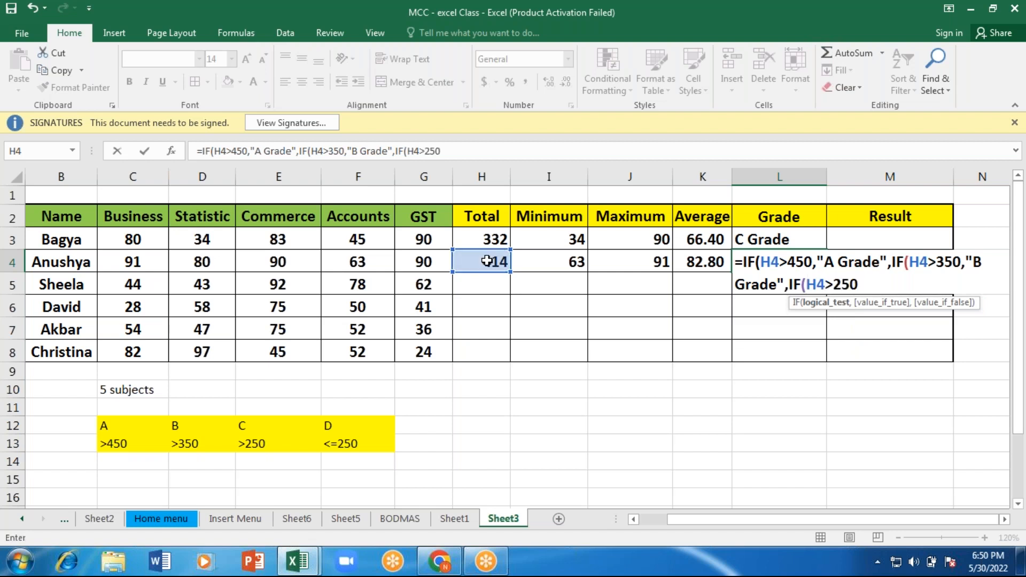
type(",\"")
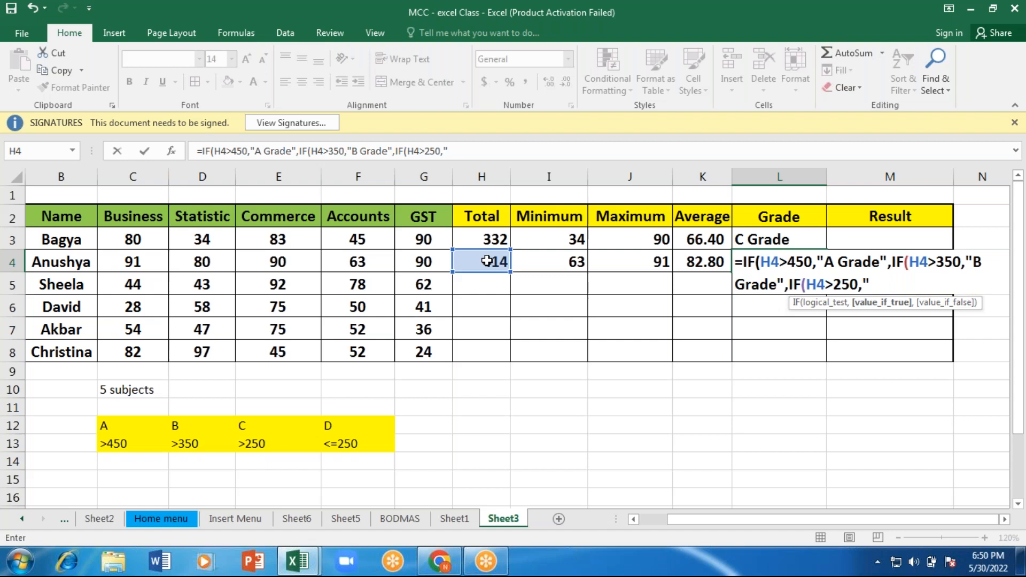
type("C grad")
Step: Give the third IF in the L4 formula the text "C Grade" as its value if true
key("BackSpace")
key("BackSpace")
key("BackSpace")
key("BackSpace")
type("Grade")
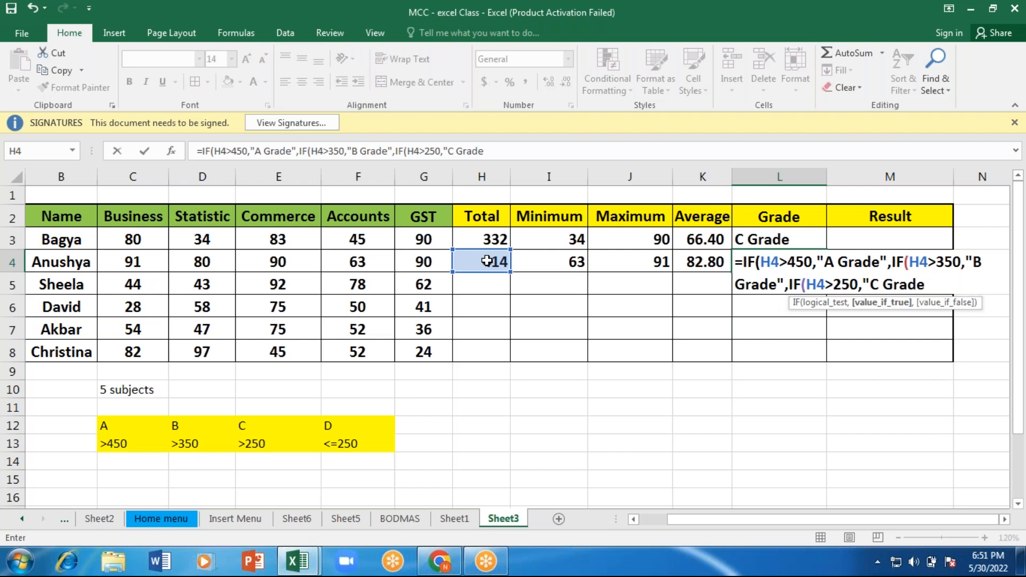
type("\",")
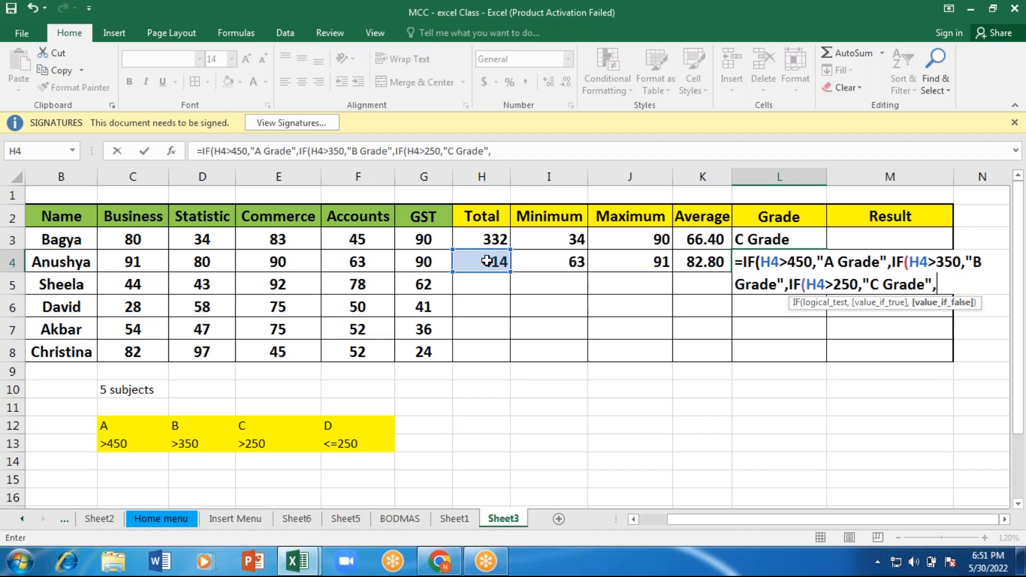
type("if")
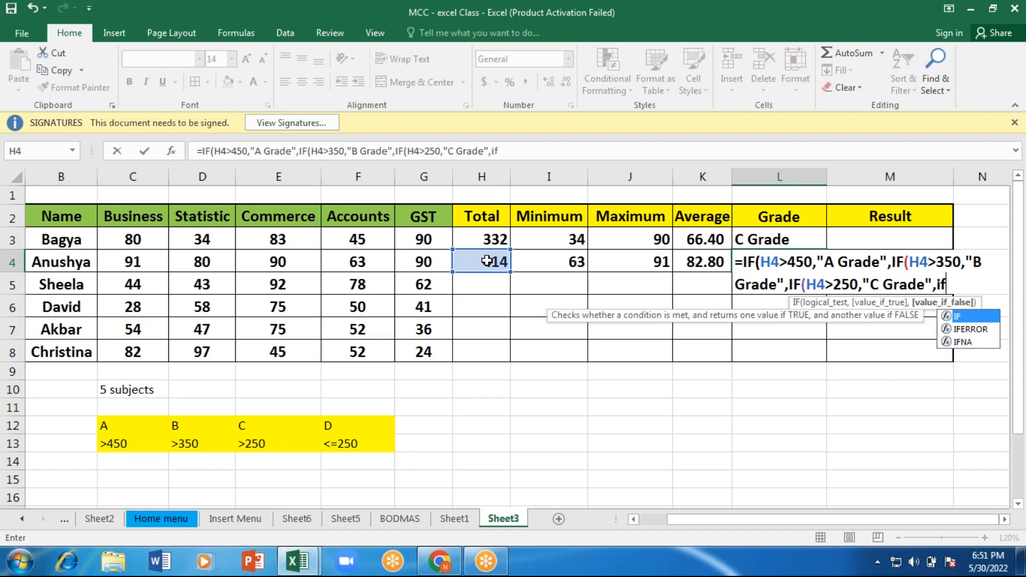
type("(")
Step: Nest a fourth IF as the third one's false value in the L4 formula, testing H4<=250
left_click(486, 261)
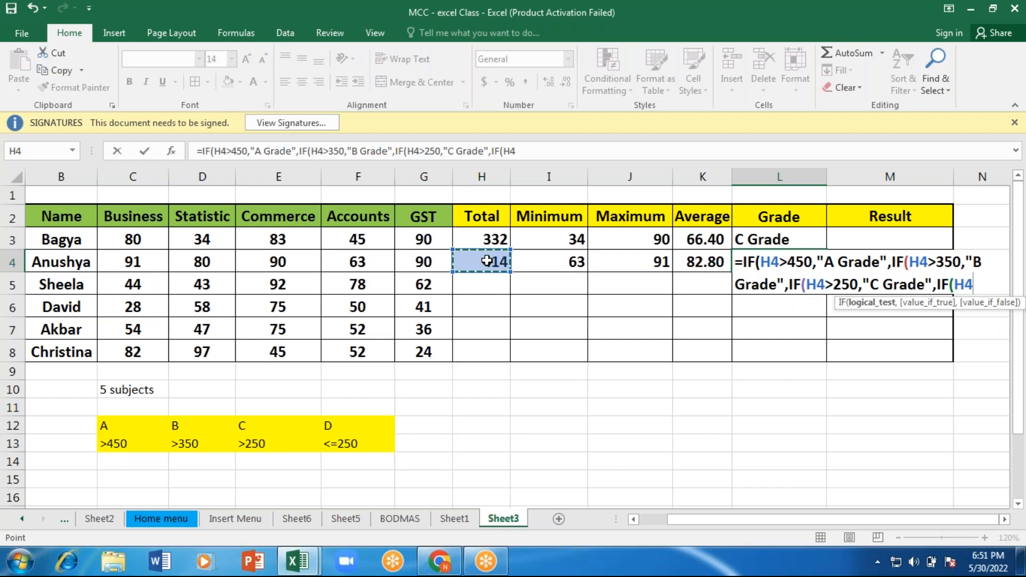
type("<=")
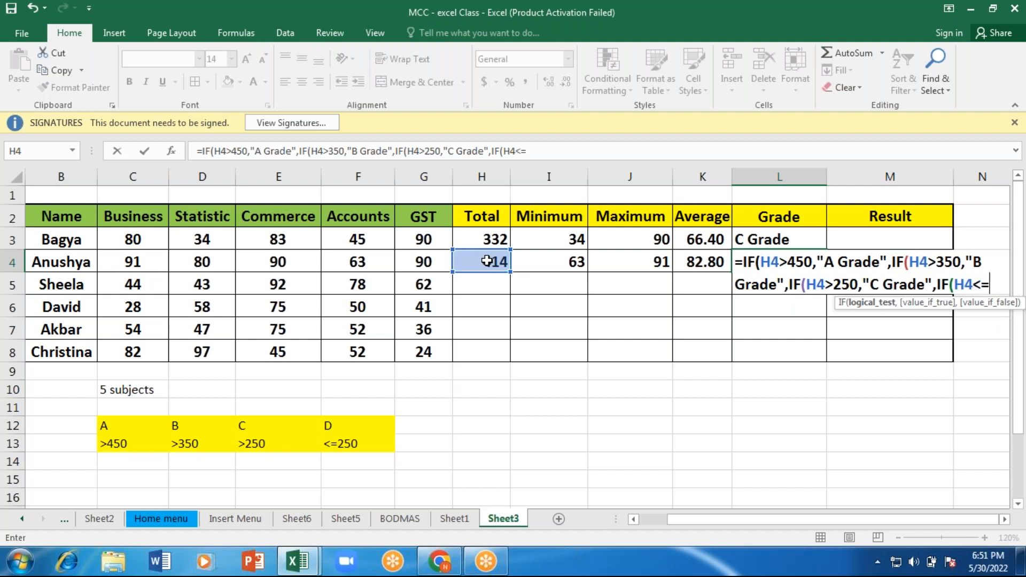
type("250,")
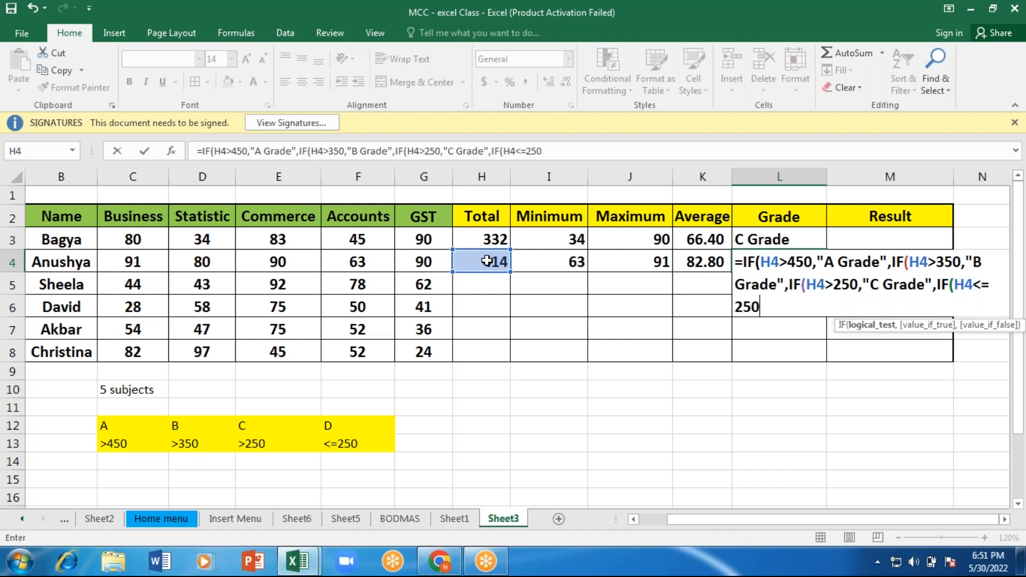
type("\"")
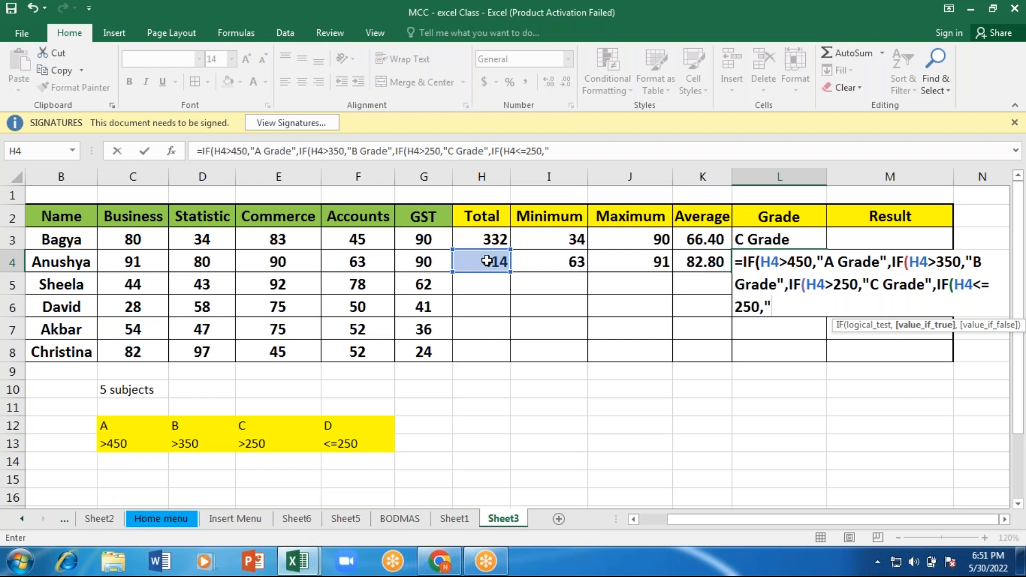
type("D Grade\"")
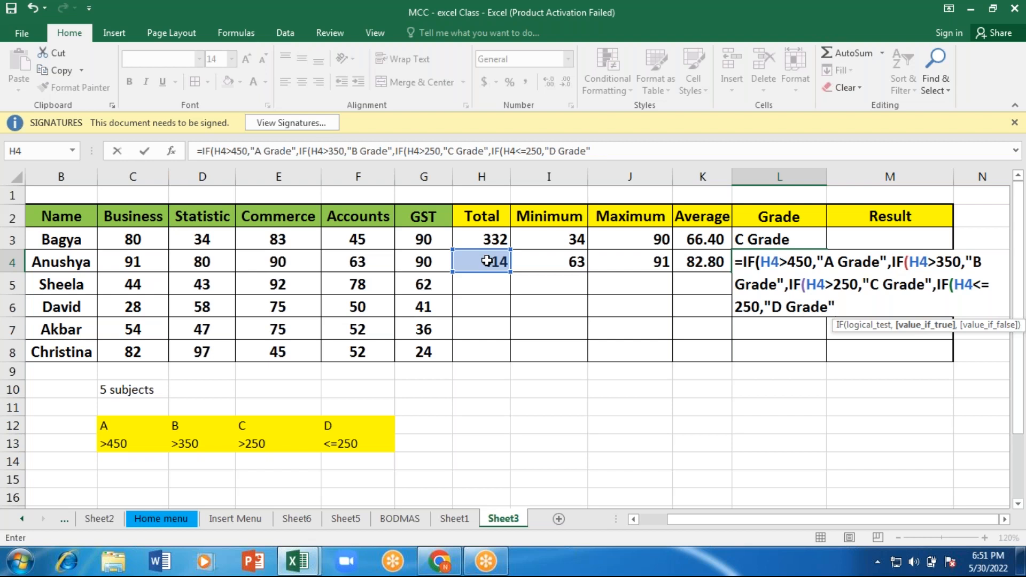
Step: Make the fourth IF return "D Grade" if true, close all four IFs and enter the L4 formula
type("))))")
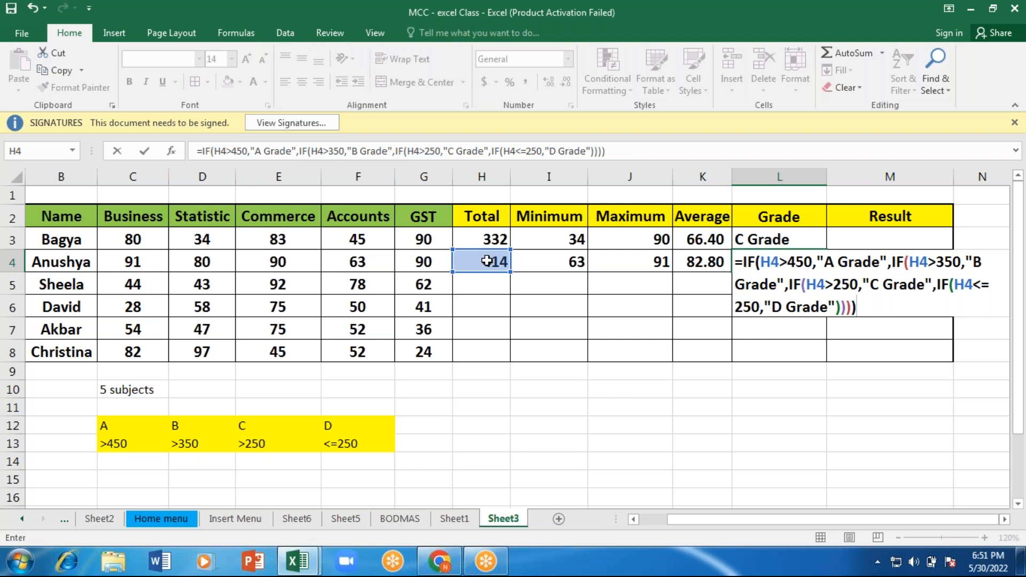
key("Return")
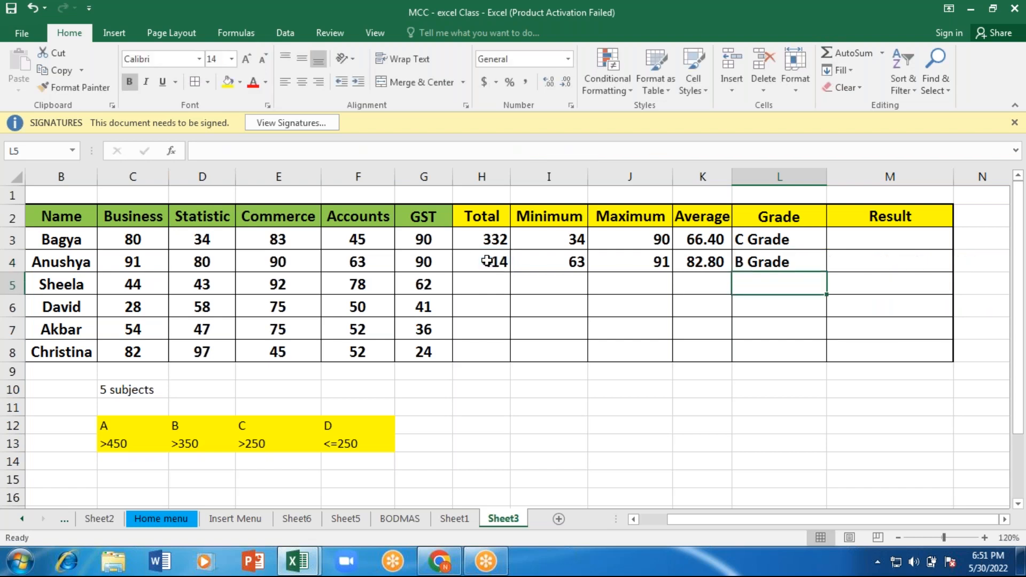
Step: Check the grade in L4 against the total in H4 and the B grade threshold in D13
left_click(743, 262)
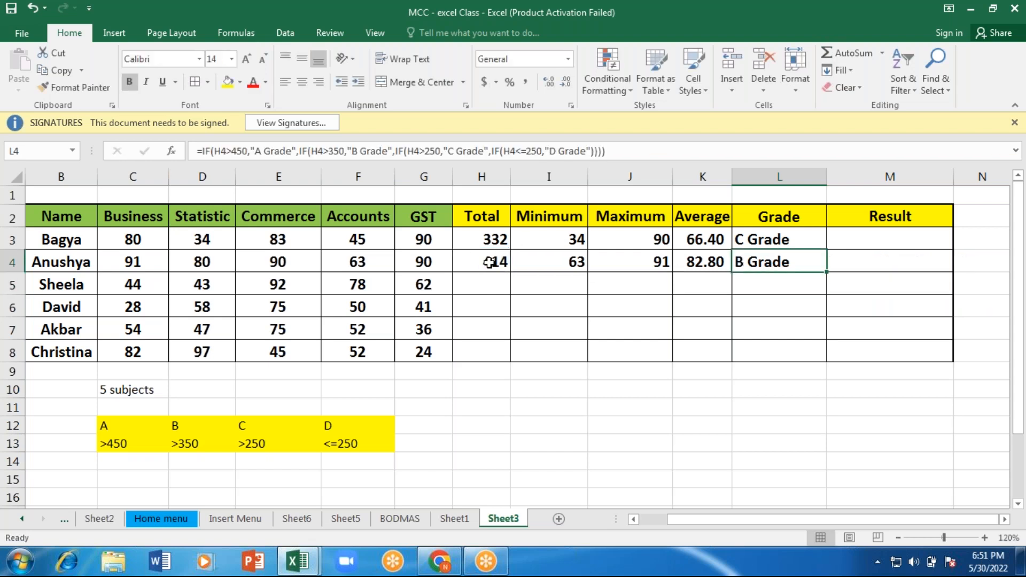
left_click(489, 262)
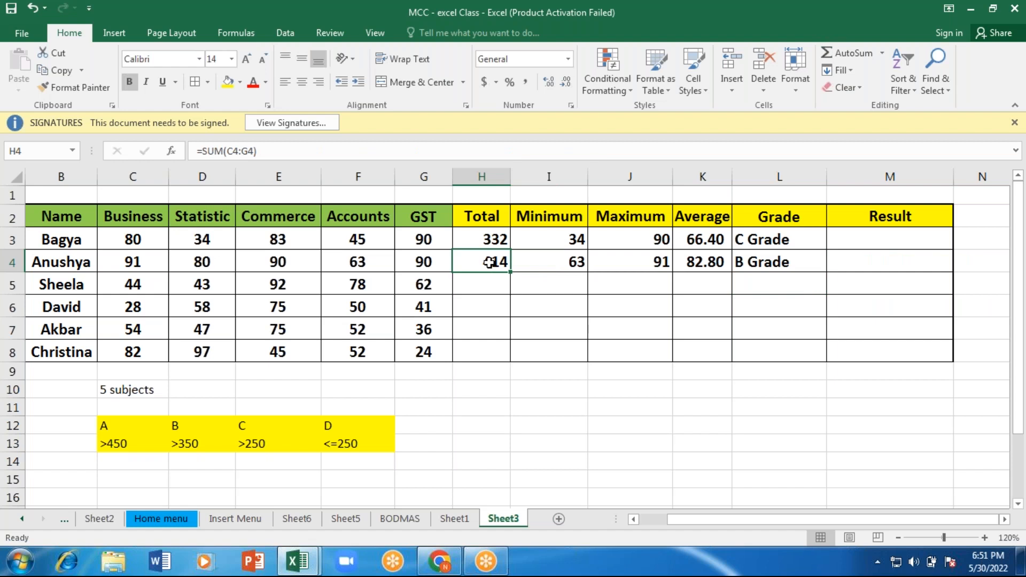
left_click(182, 448)
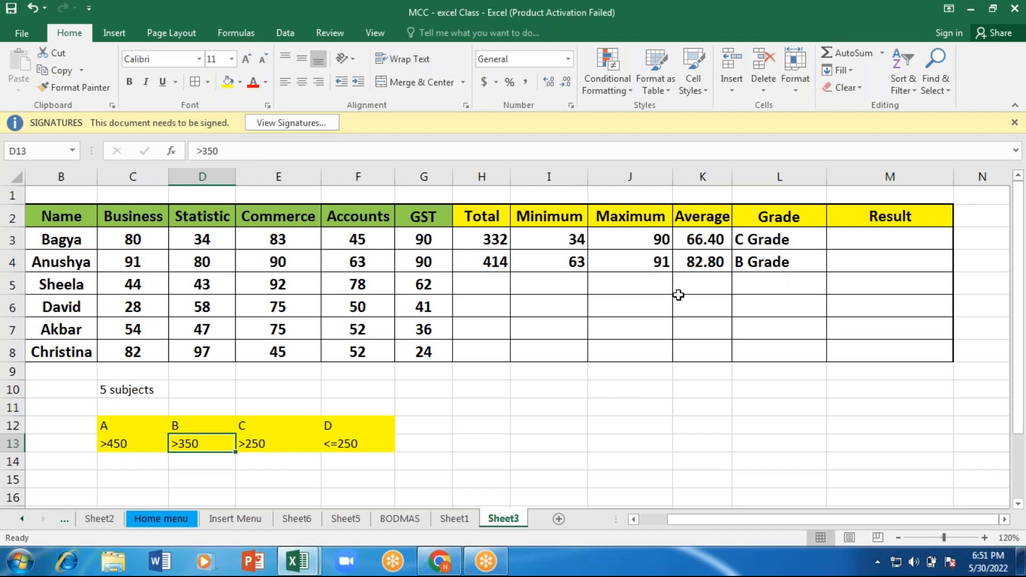
left_click(893, 238)
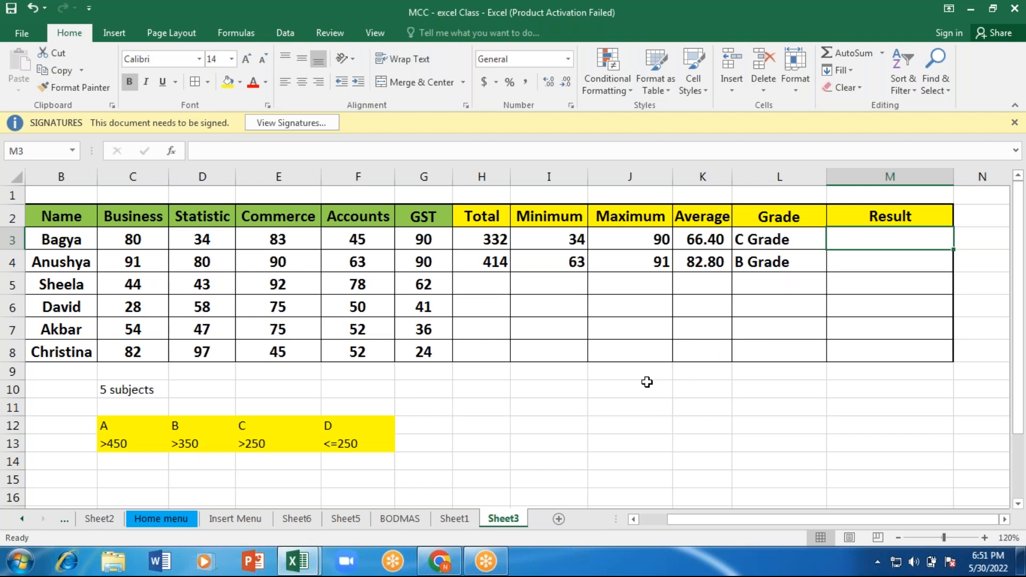
left_click(483, 244)
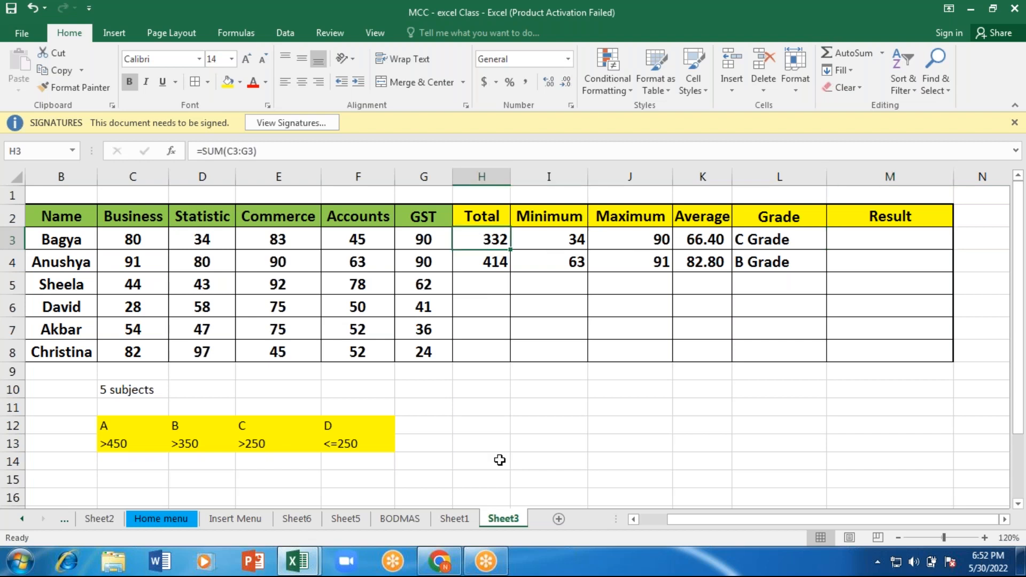
Step: Enter the note "Result" in cell I11 and "total marks" in I12 below the marks table
left_click(539, 412)
double_click(539, 412)
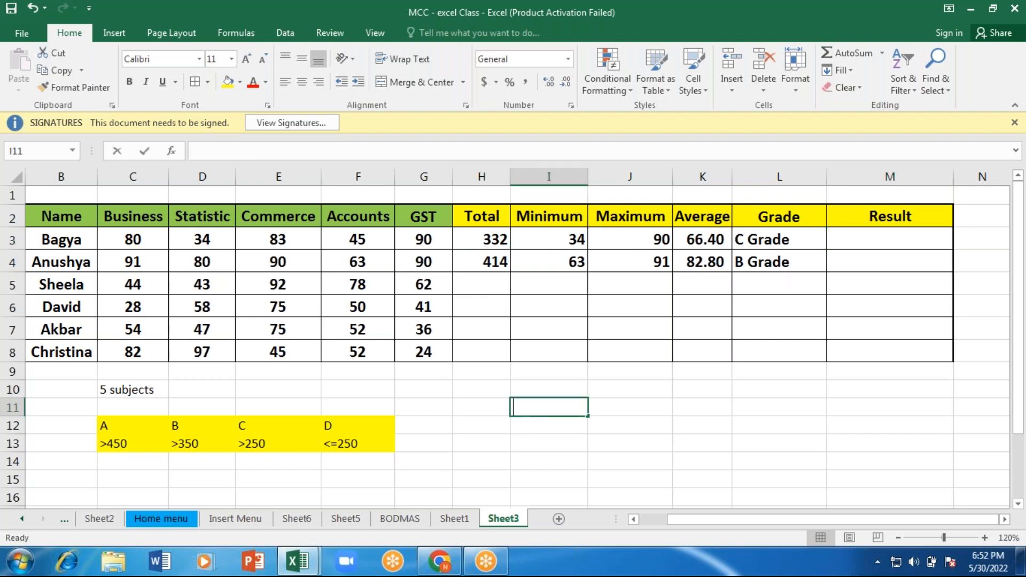
type("Result")
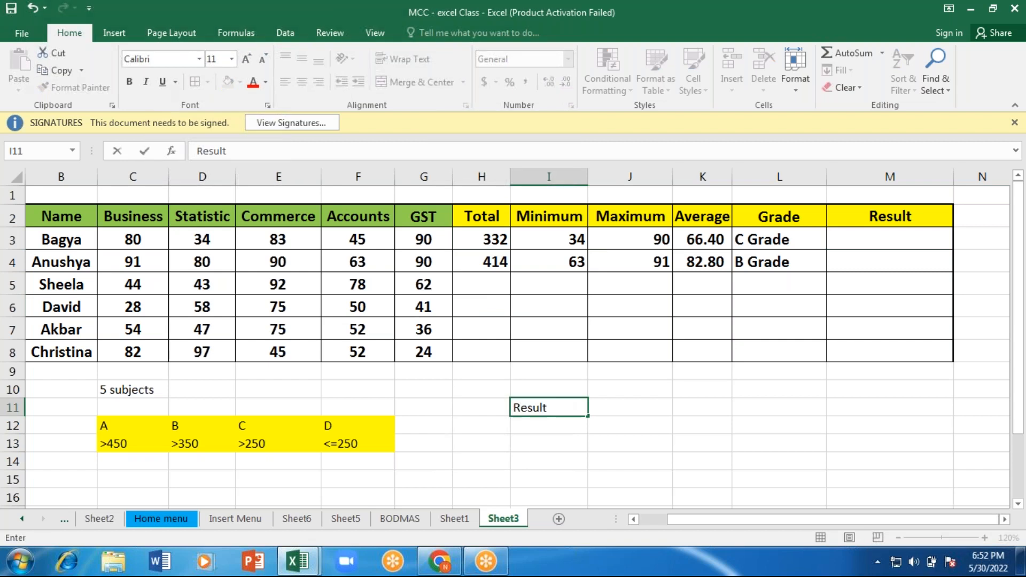
key("Return")
key("F2")
type("total")
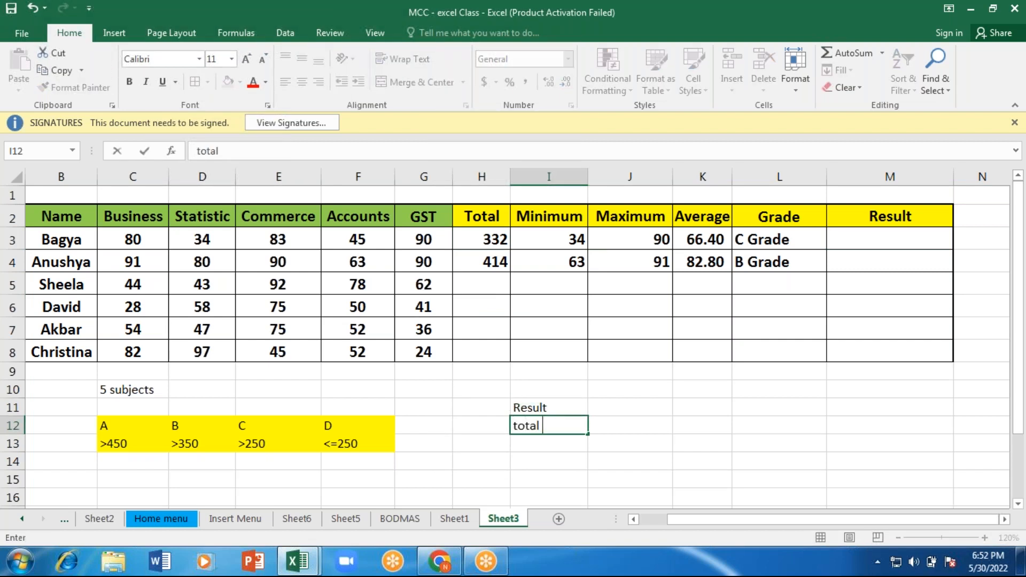
type(" marks")
key("Return")
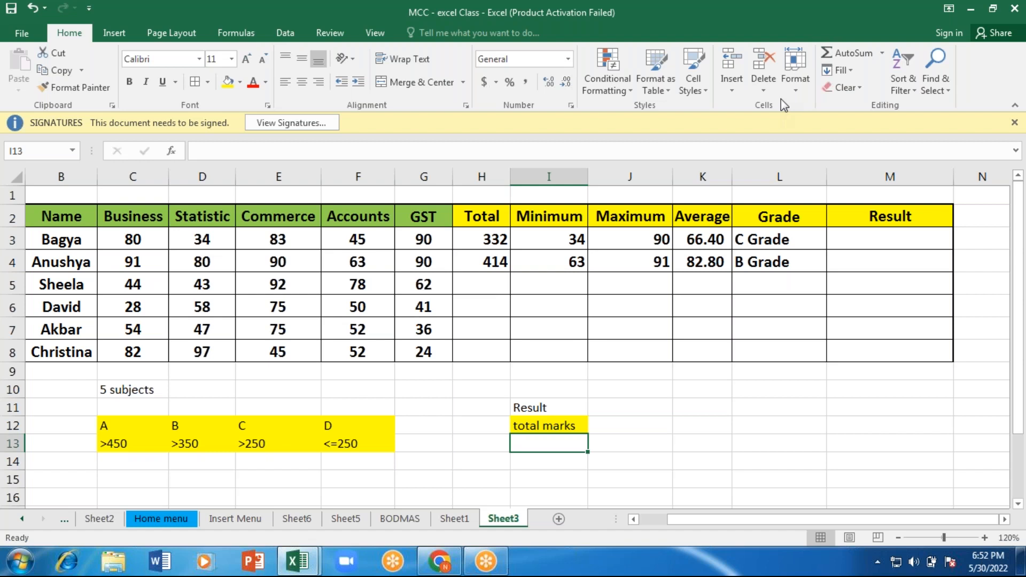
Step: Review the grade formulas in L3 and L4 and the minimum marks in I3 and I4 that decide the result
left_click(768, 21)
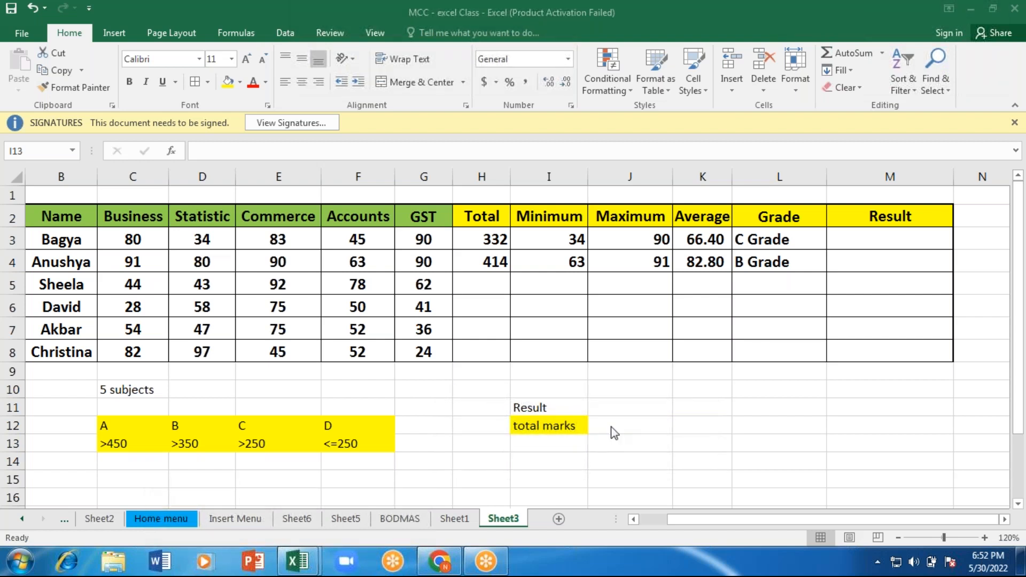
left_click(559, 453)
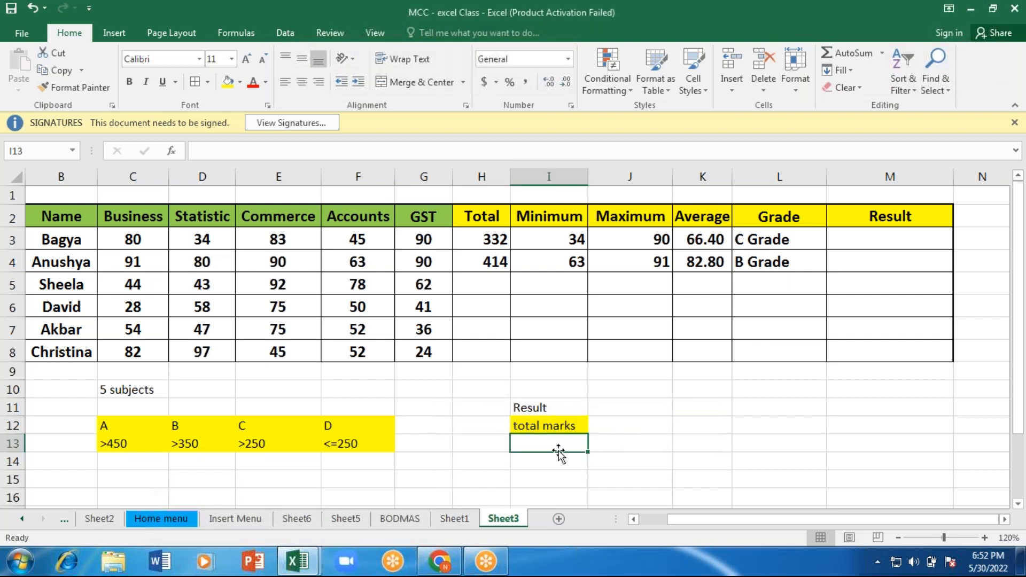
left_click(775, 238)
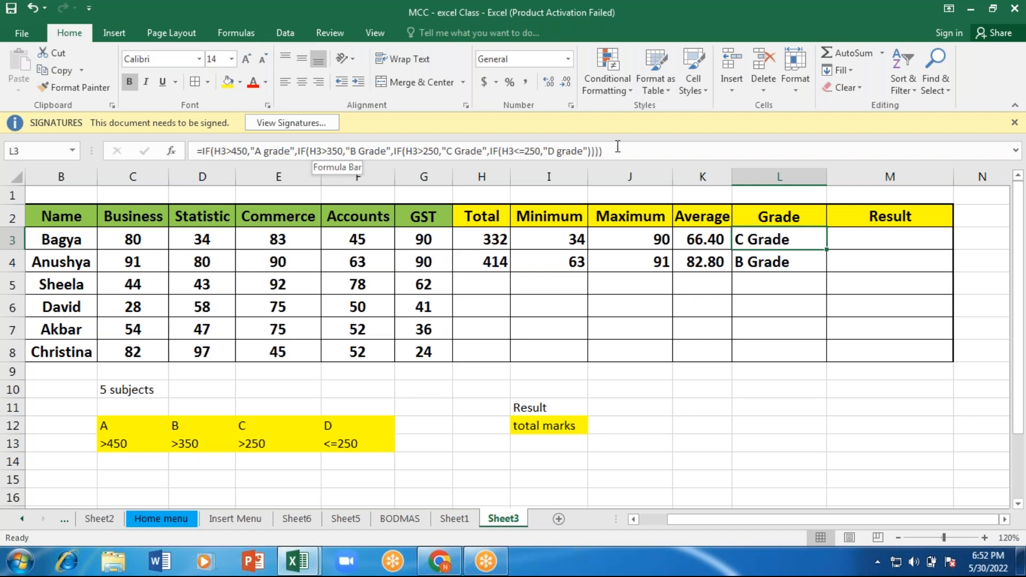
left_click(767, 262)
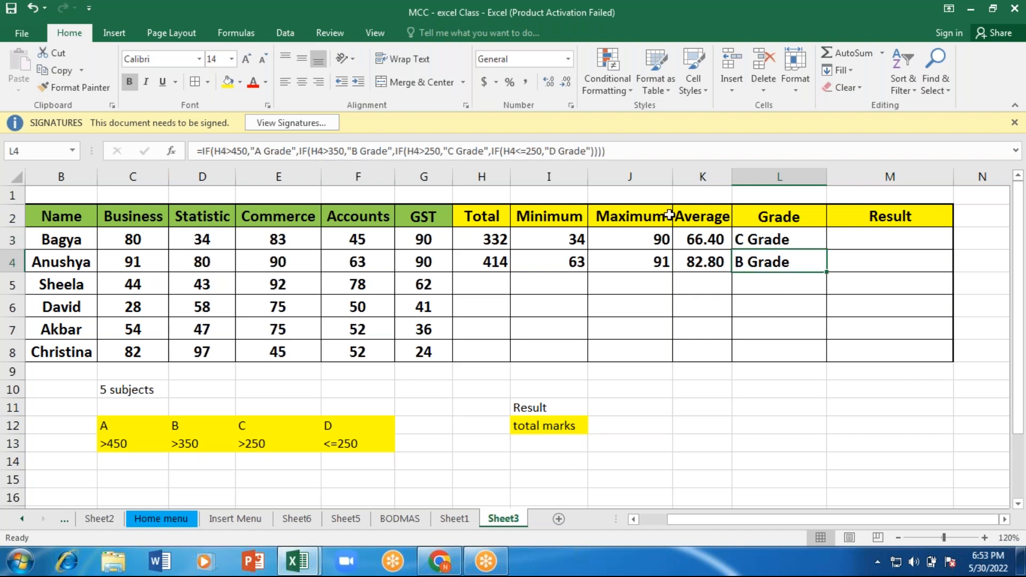
left_click(873, 239)
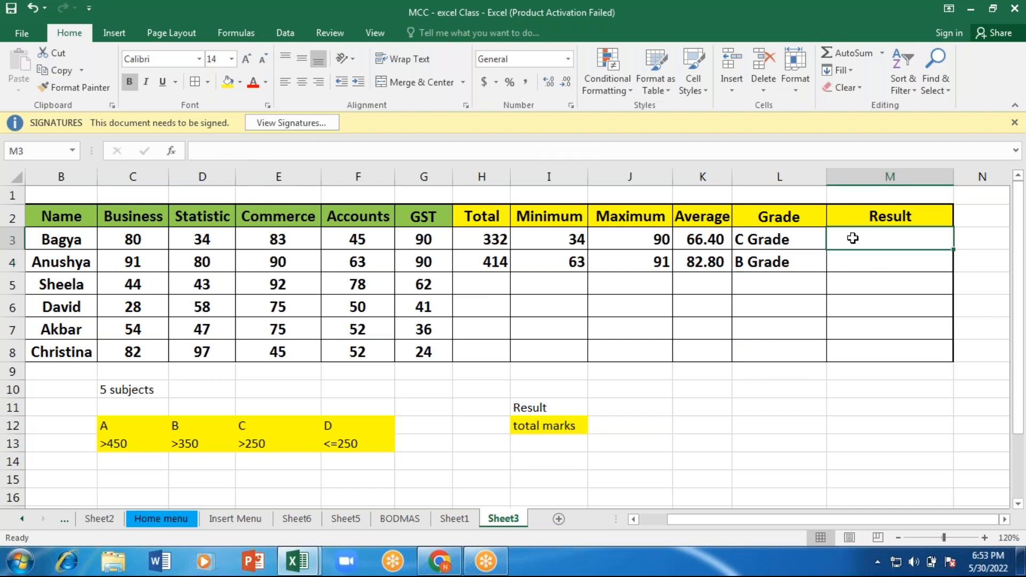
left_click(578, 240)
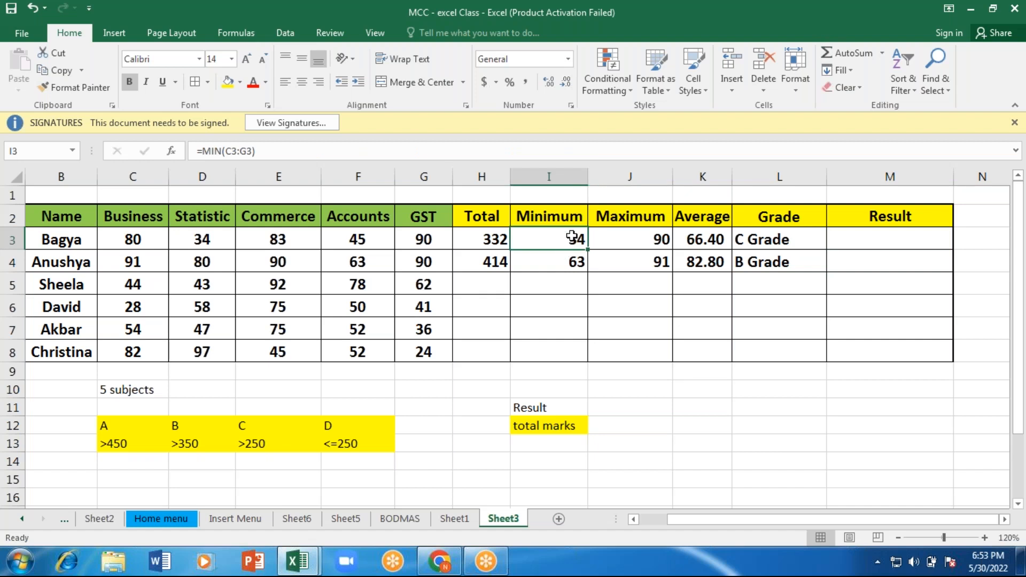
left_click(890, 241)
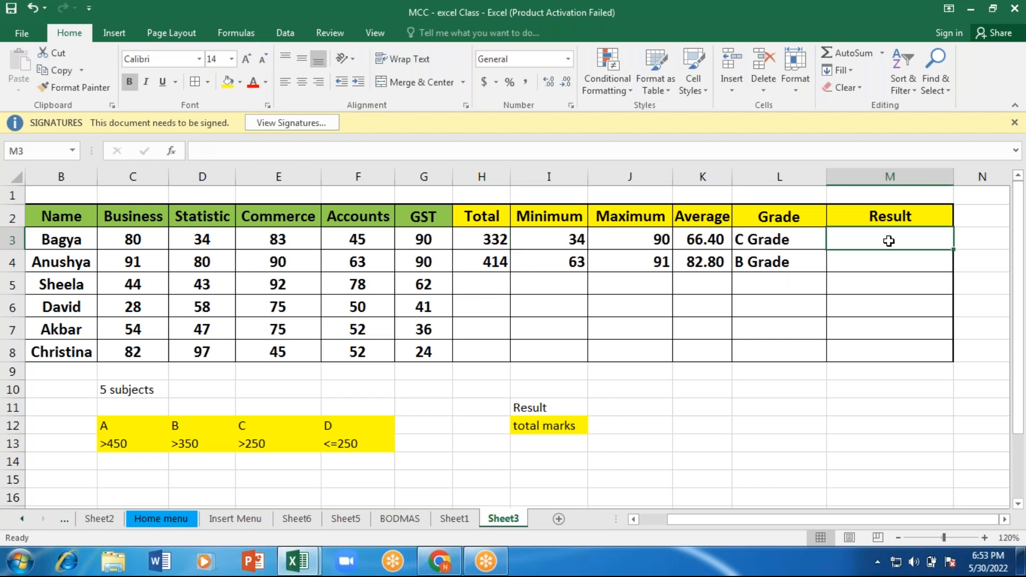
left_click(561, 268)
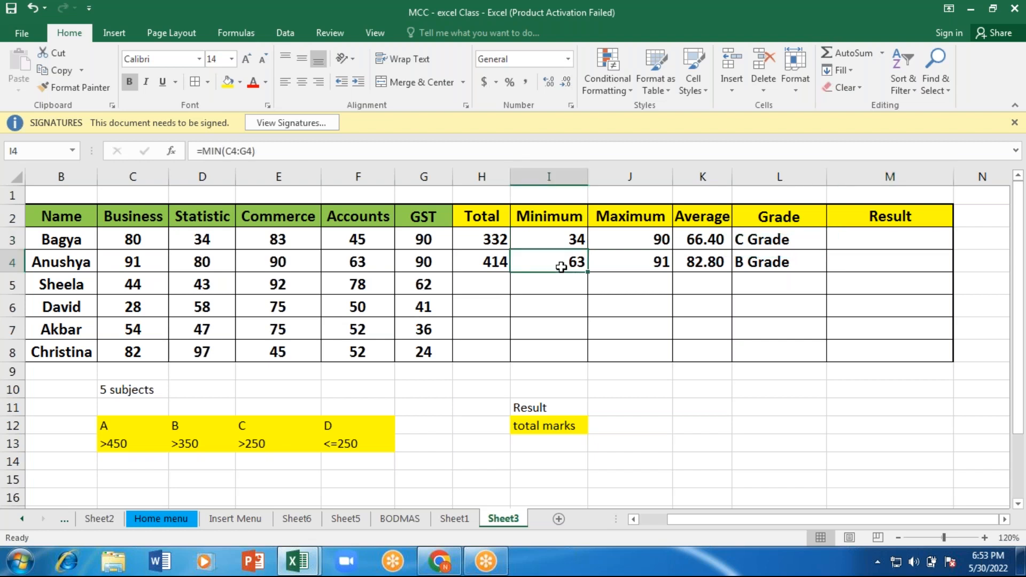
Step: Begin an IF formula in Result cell M3 that tests whether the minimum mark is low, I3<35
left_click(855, 243)
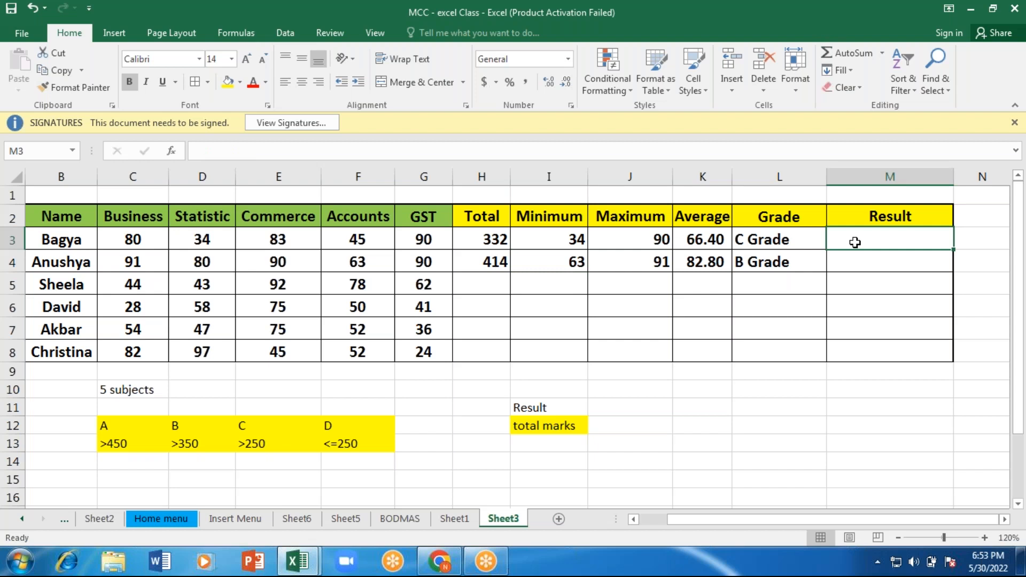
type("=")
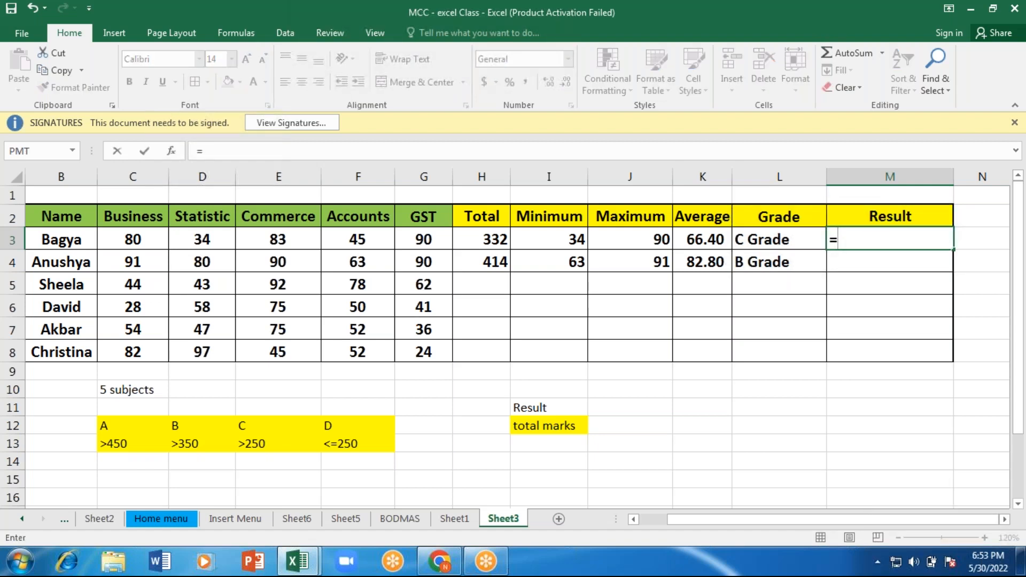
type("if")
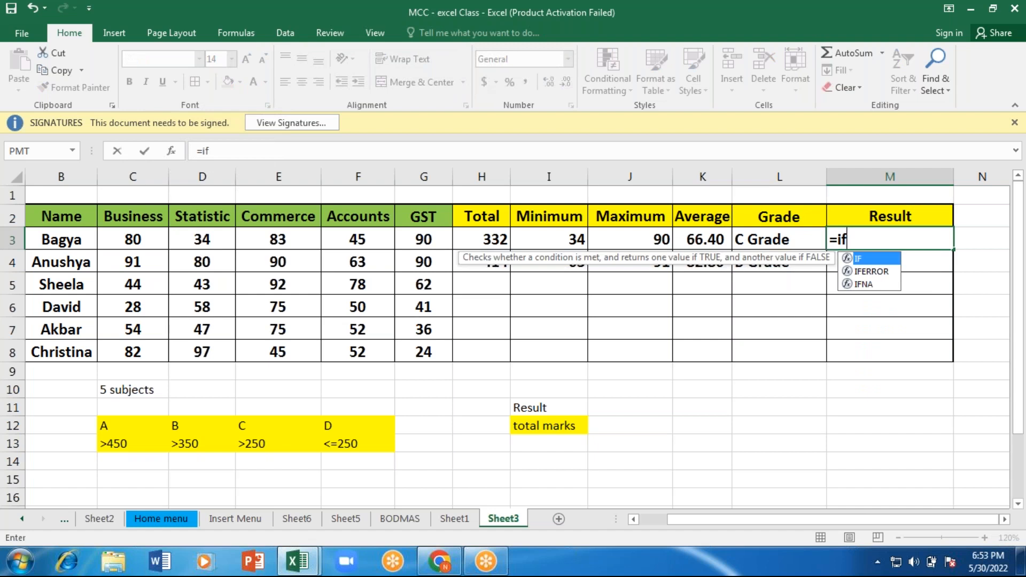
key("Tab")
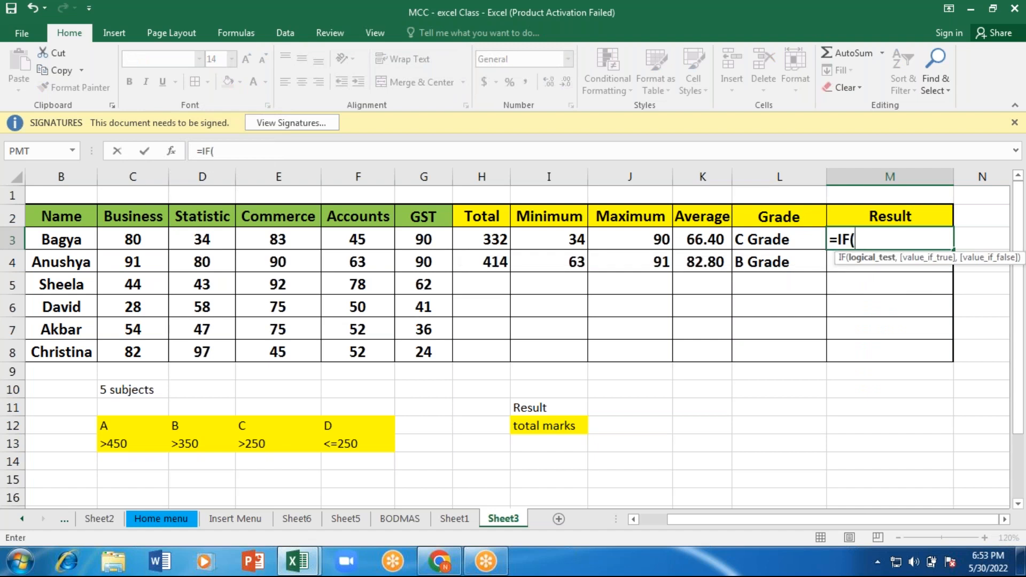
left_click(579, 240)
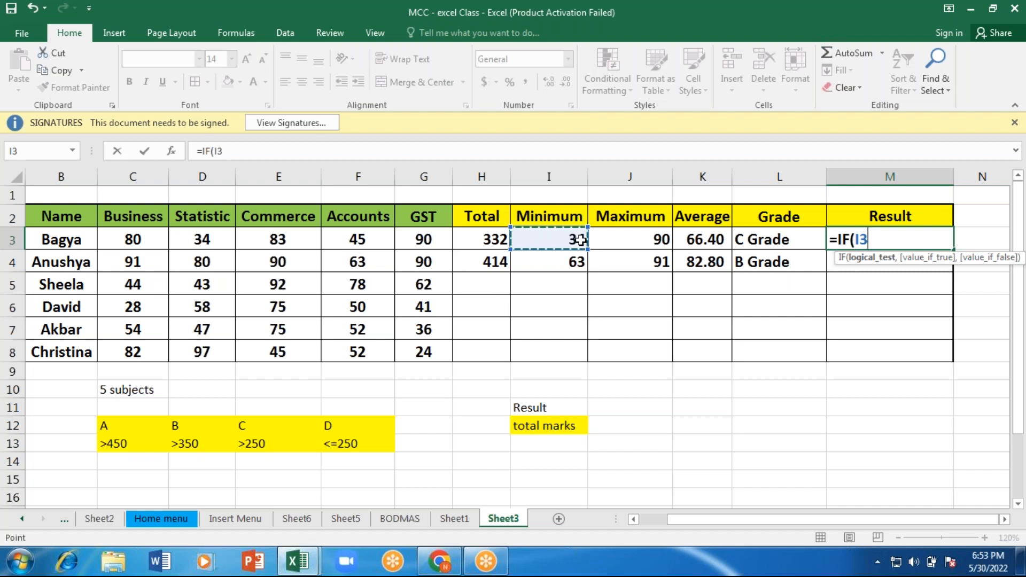
type("<35,")
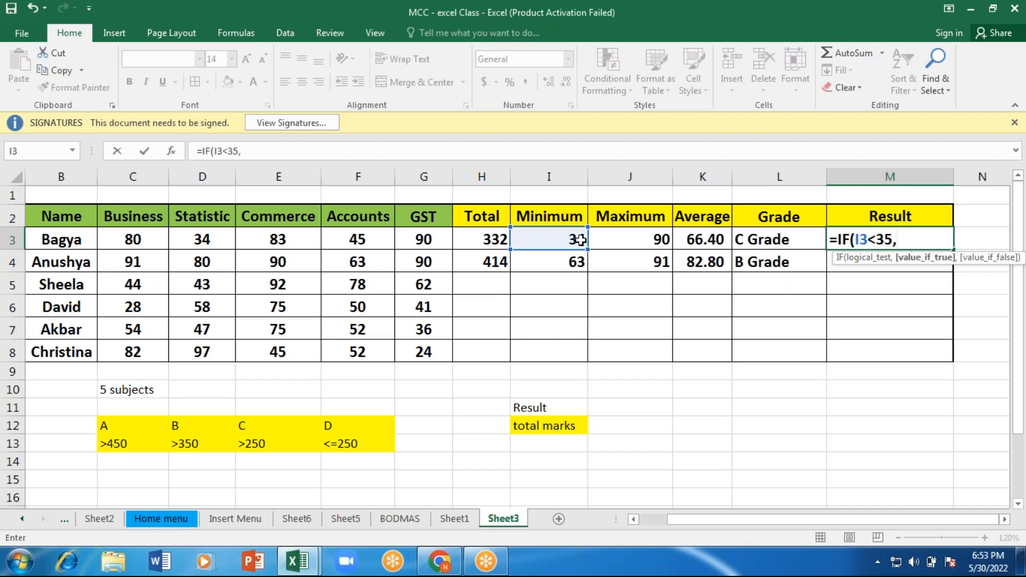
type("\"PASS")
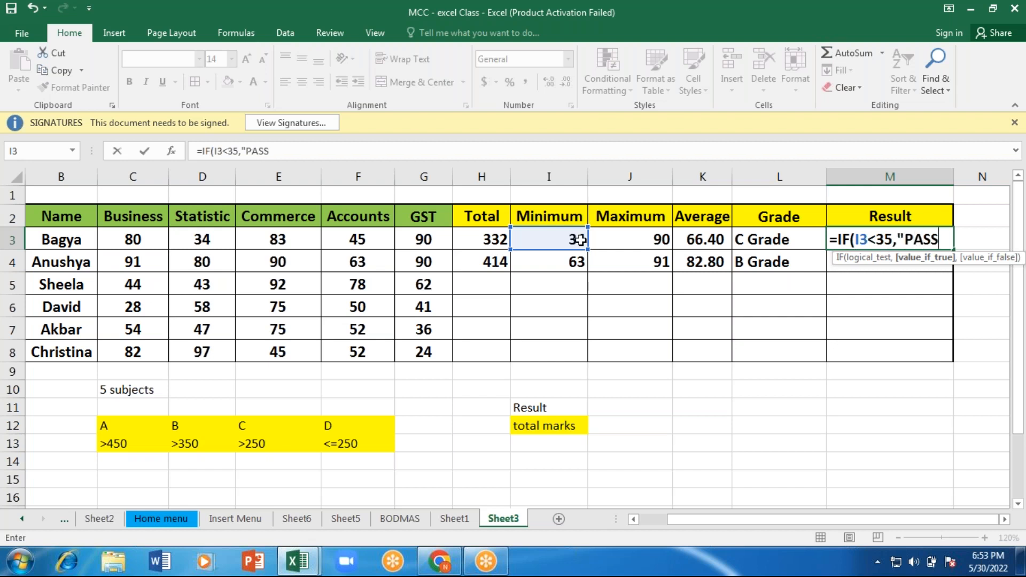
type("\"")
Step: Try "PASS" and its replacement "FAIL" as the value if true in the M3 formula
key("BackSpace")
key("BackSpace")
key("BackSpace")
key("BackSpace")
key("BackSpace")
type("Fa")
key("BackSpace")
type("AIL")
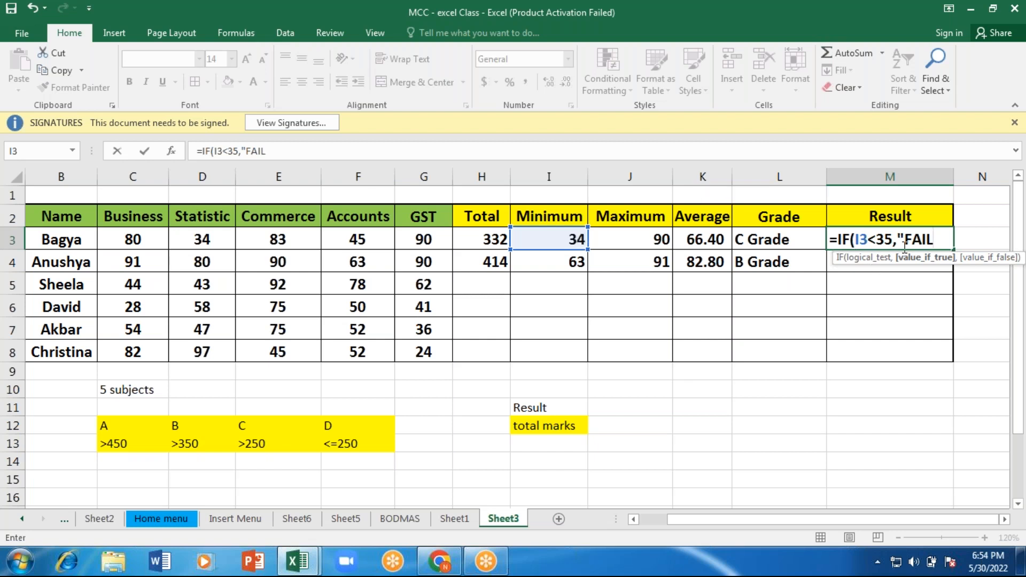
Step: Remove the "FAIL" value and the comma before it from the M3 formula, keeping the I3<35 test
key("BackSpace")
key("BackSpace")
key("BackSpace")
key("BackSpace")
key("BackSpace")
key("BackSpace")
key("BackSpace")
key("BackSpace")
key("BackSpace")
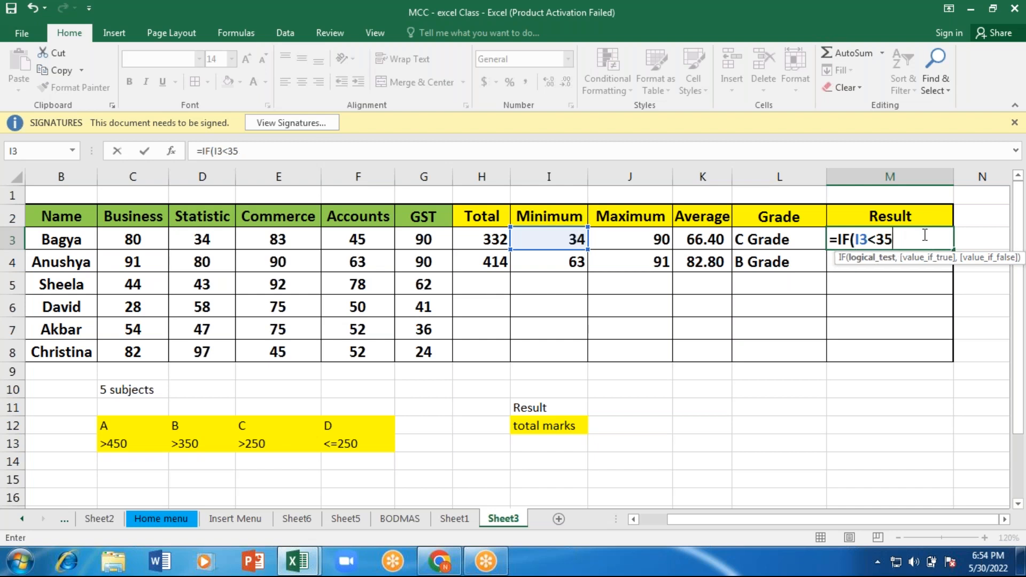
Step: Change the test in the M3 IF formula to I3>35
type(">35,")
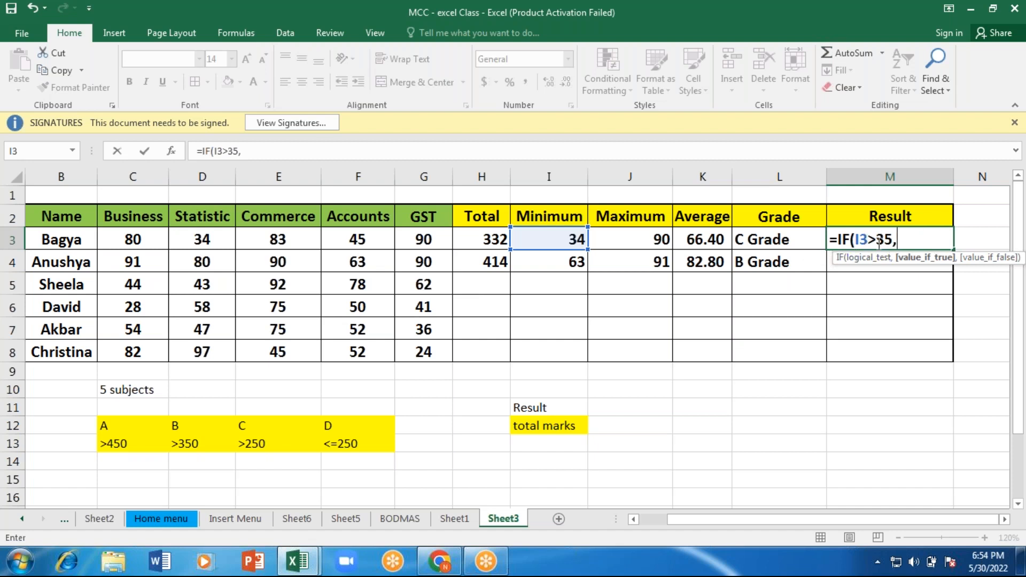
Step: Complete the M3 formula with "PASS" as the value if true and "FAIL" as the value if false
type("\"PASS")
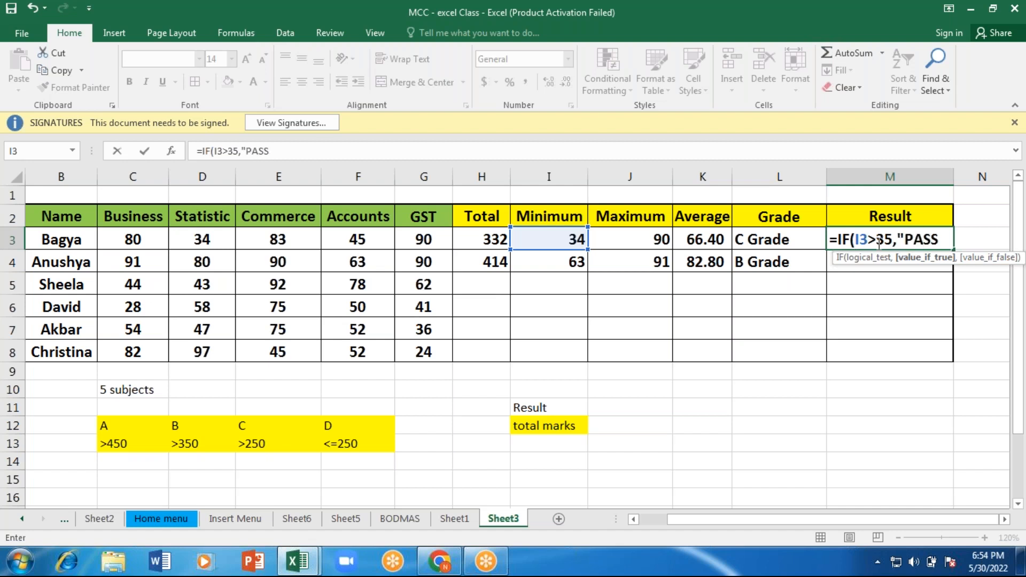
type("\",\"")
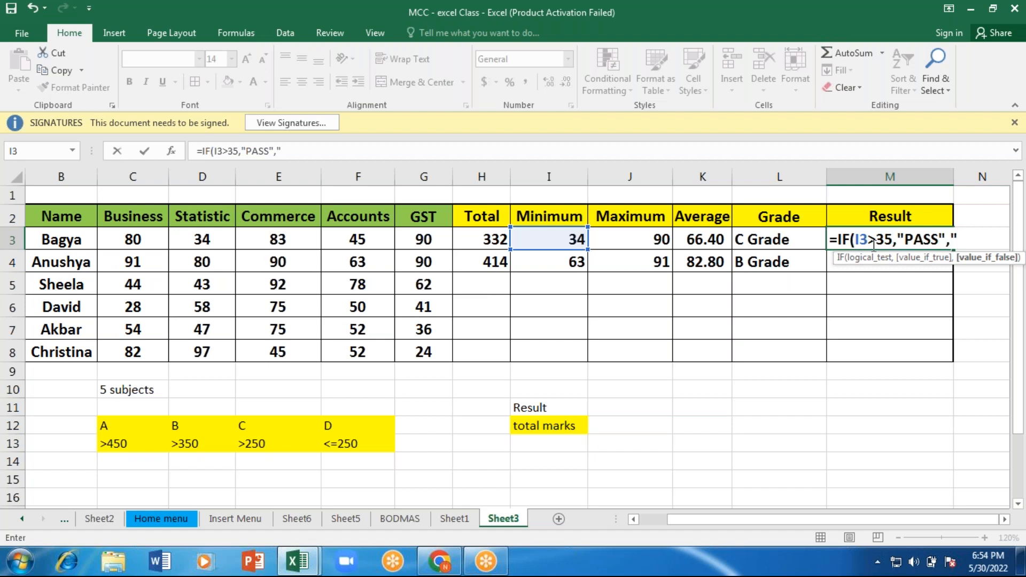
type("FAIL\")")
key("Return")
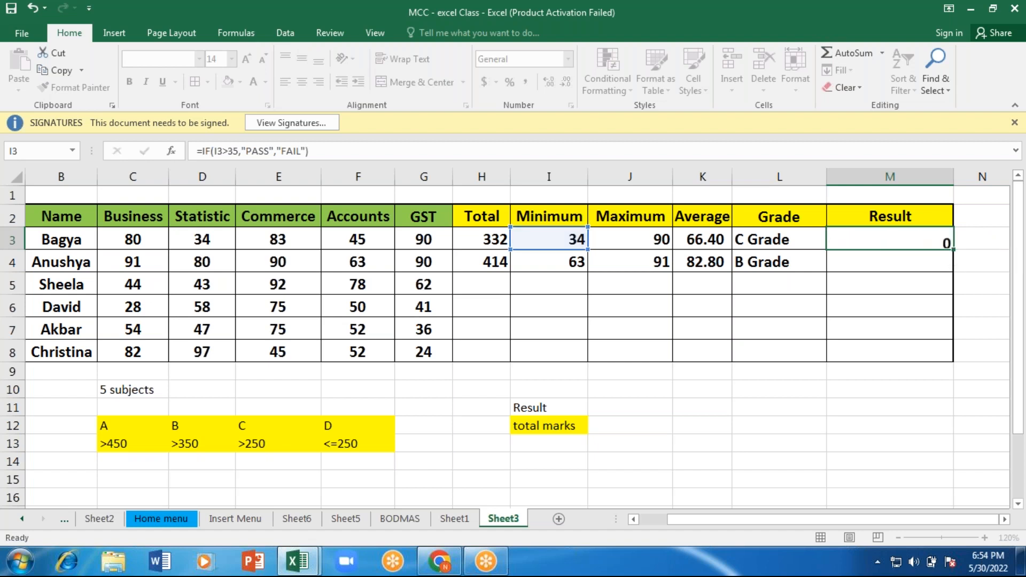
Step: Begin an IF formula in Result cell M4 that tests whether the minimum mark passes, I4>35
left_click(550, 237)
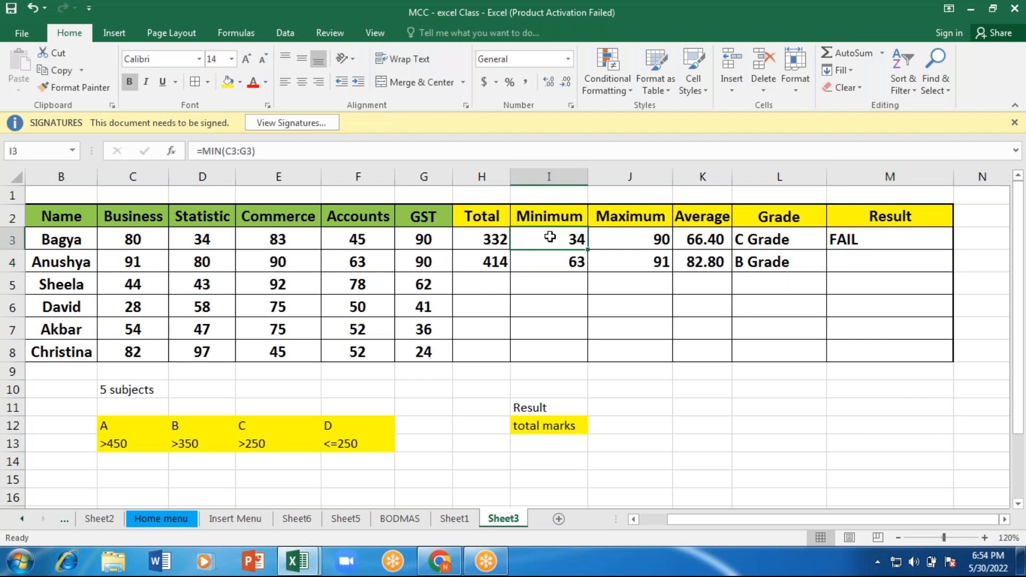
left_click(899, 239)
left_click(869, 261)
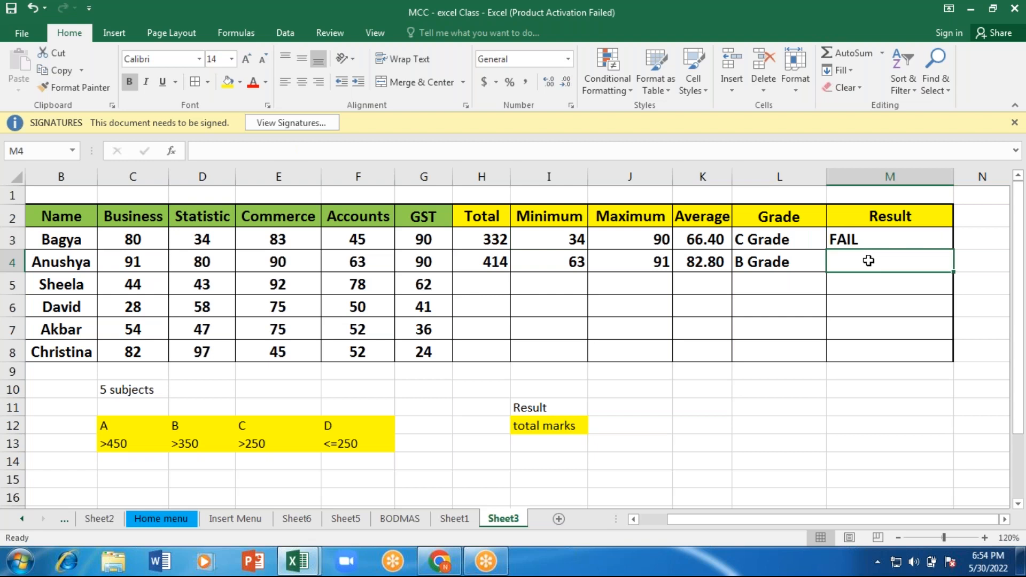
type("=")
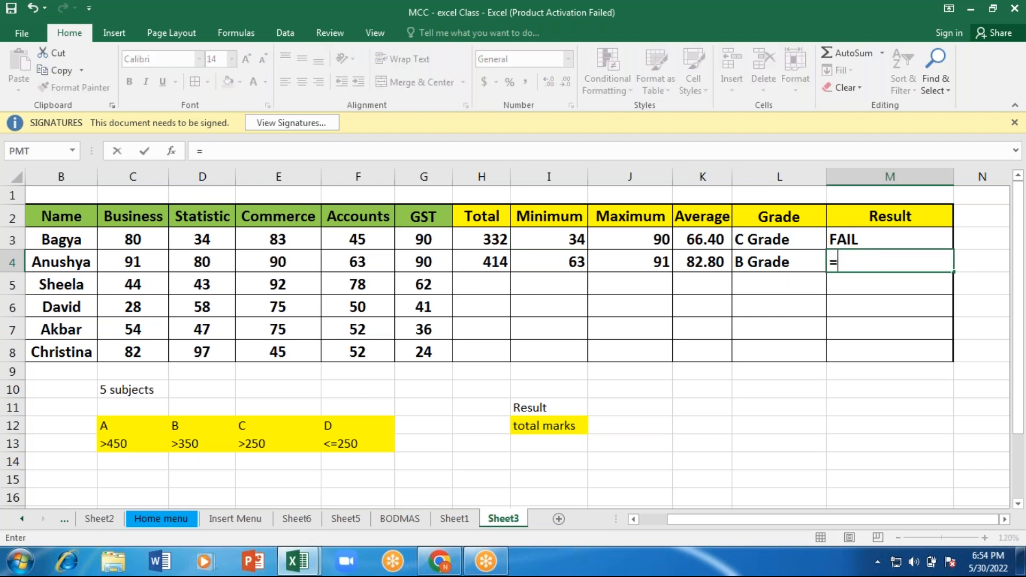
type("if")
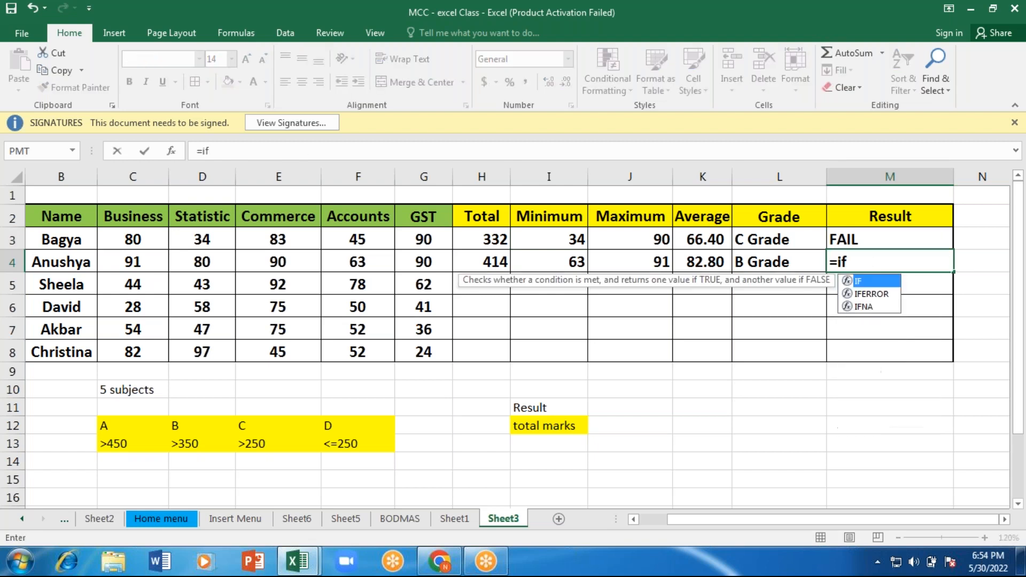
key("Tab")
left_click(553, 261)
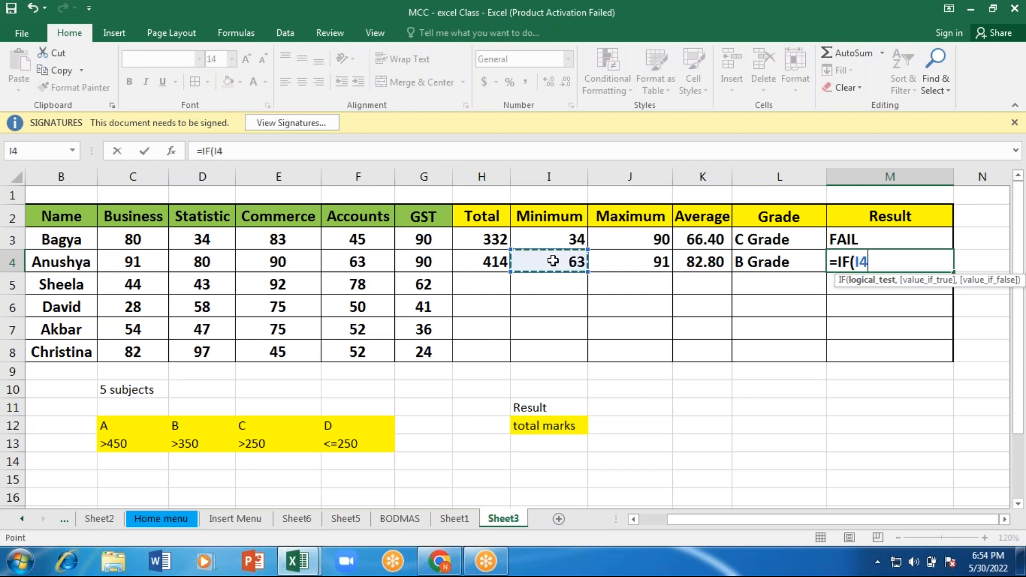
type(">35,\"")
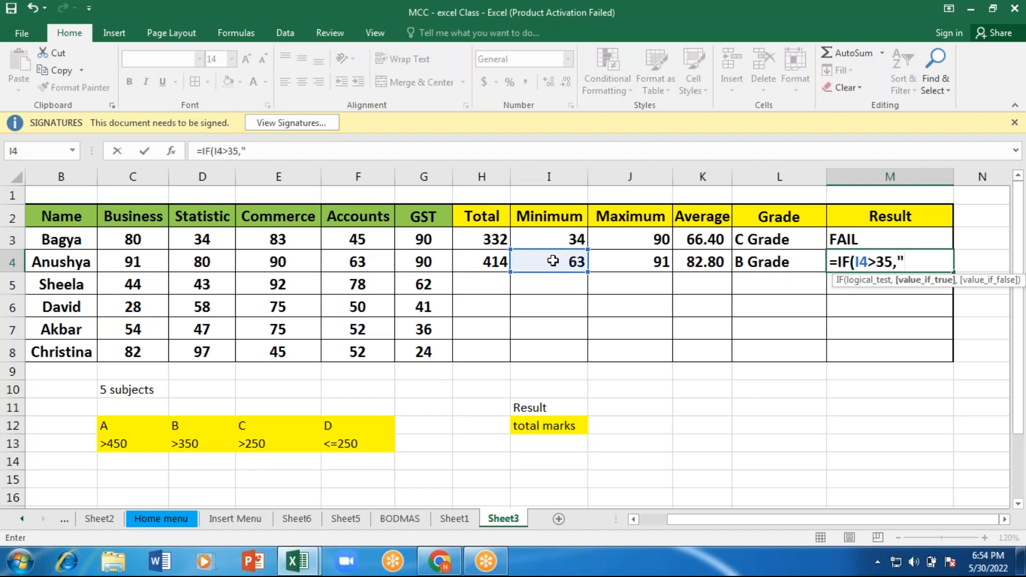
type("PASS\",\"")
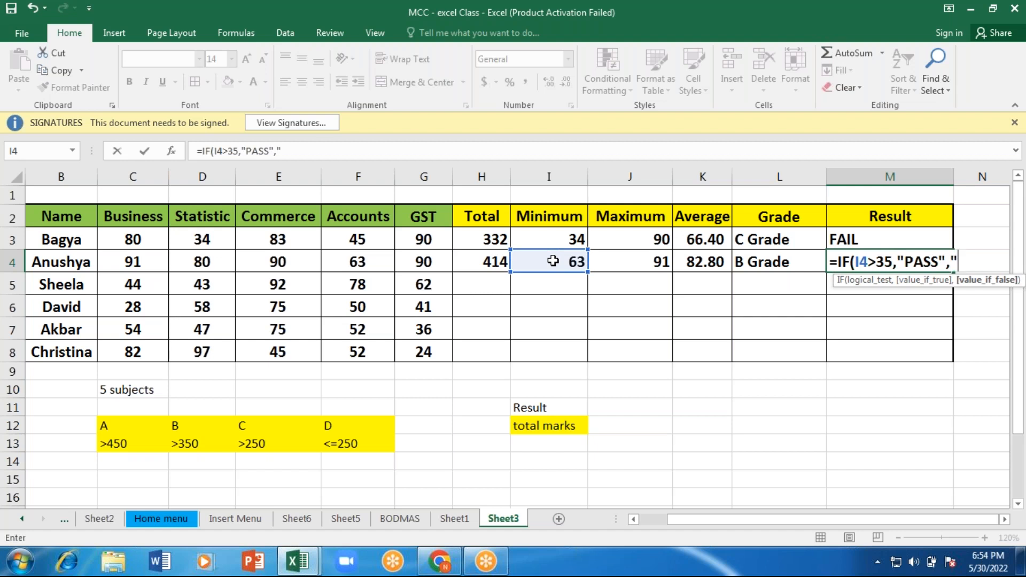
type("FAIL\")")
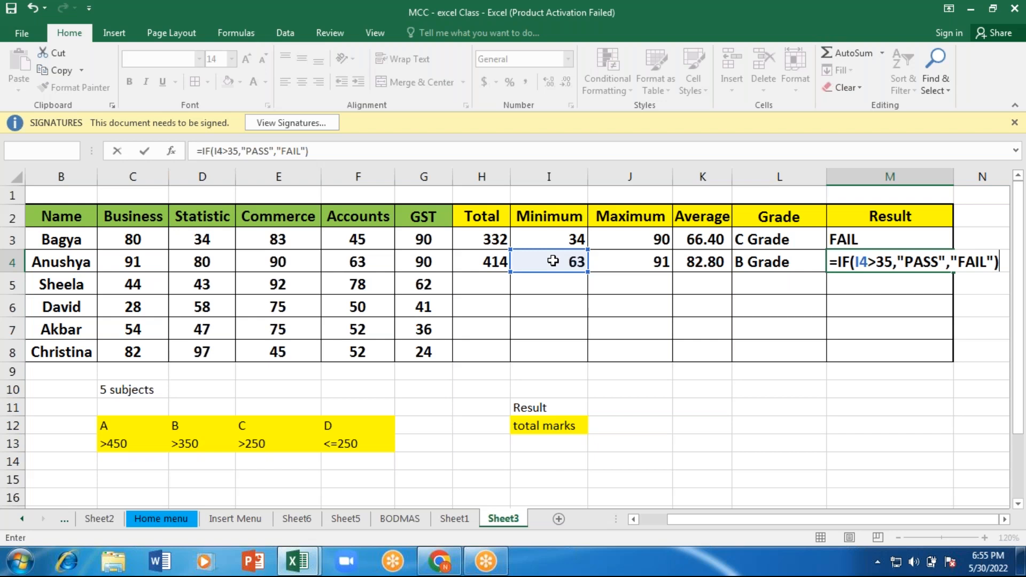
Step: Finish the M4 formula with "PASS" if the test is true and "FAIL" if it is false
key("Return")
Step: Fill the Total formula from H3 down to H8 for the remaining students
left_click(491, 237)
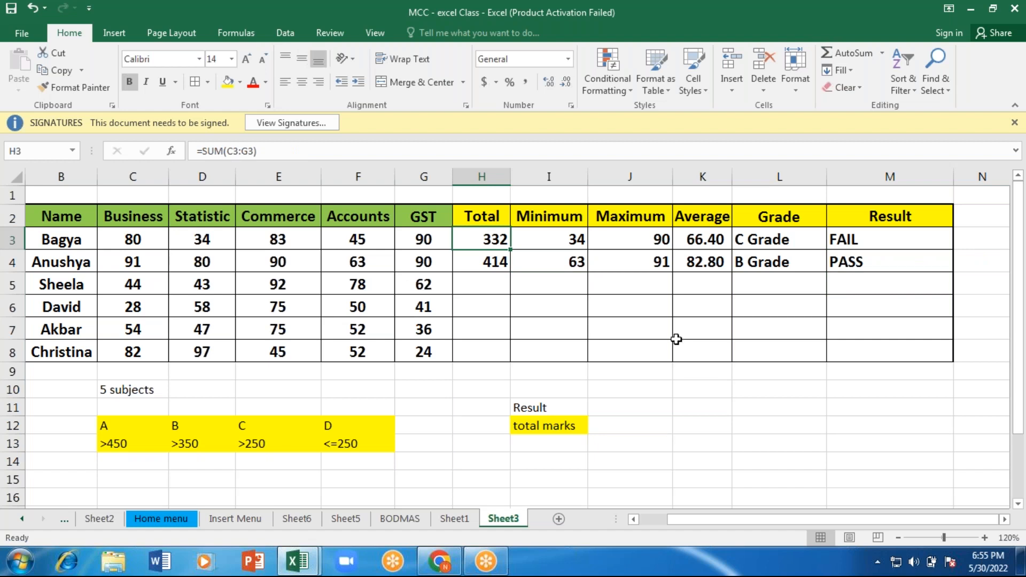
left_click(492, 285)
left_click(486, 332)
left_click(485, 348)
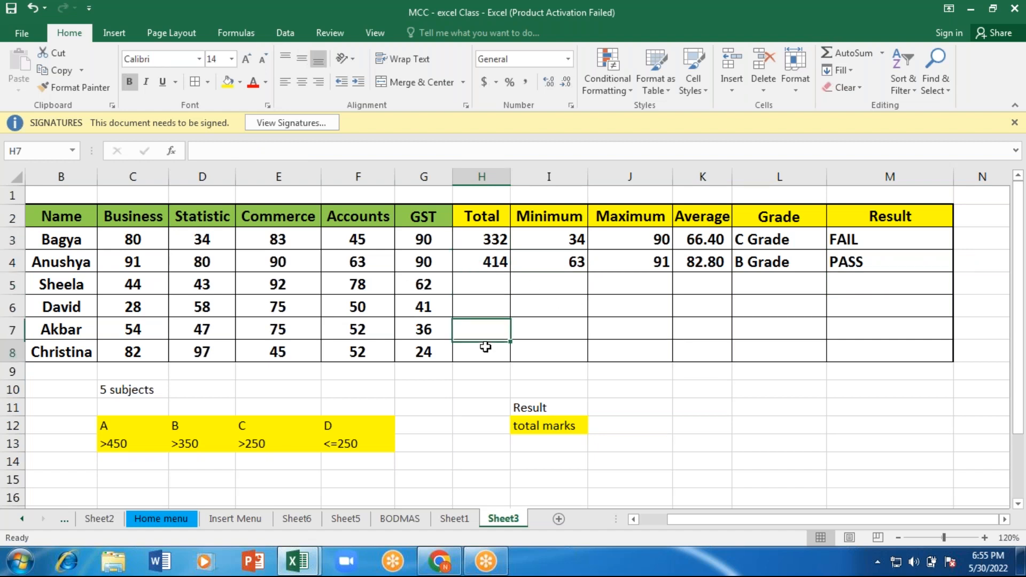
left_click(489, 269)
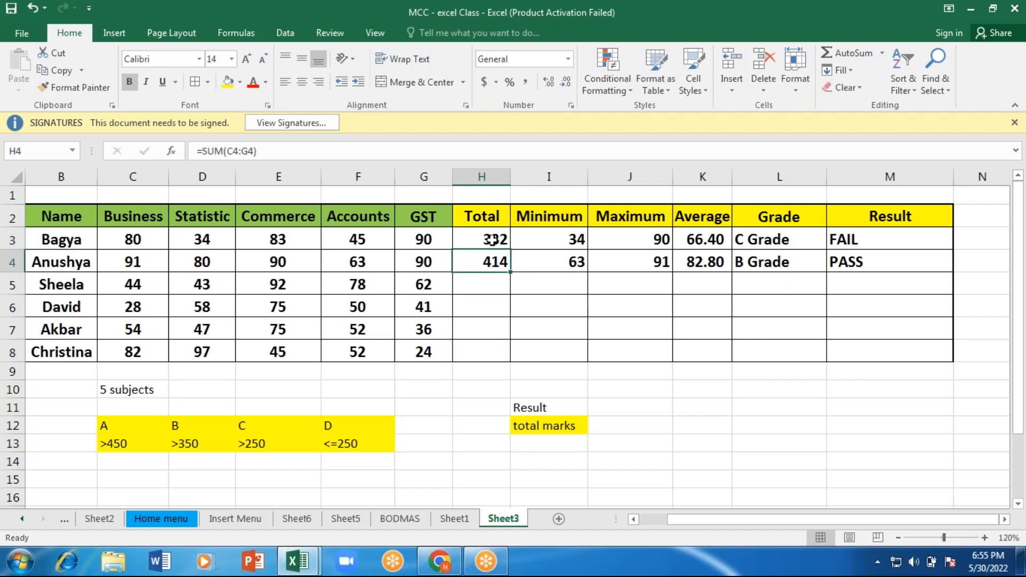
left_click(492, 240)
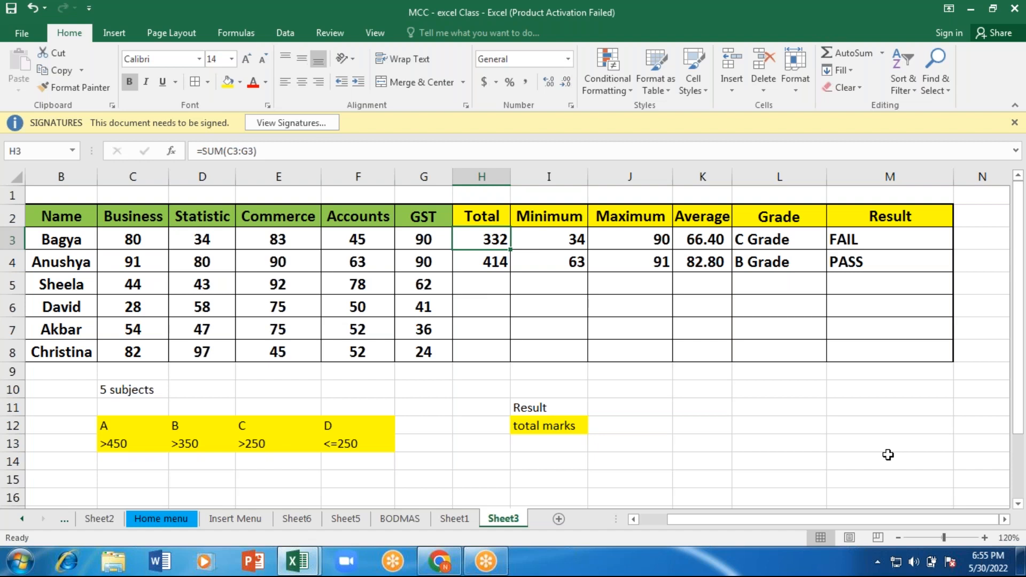
left_click(984, 538)
left_click(984, 537)
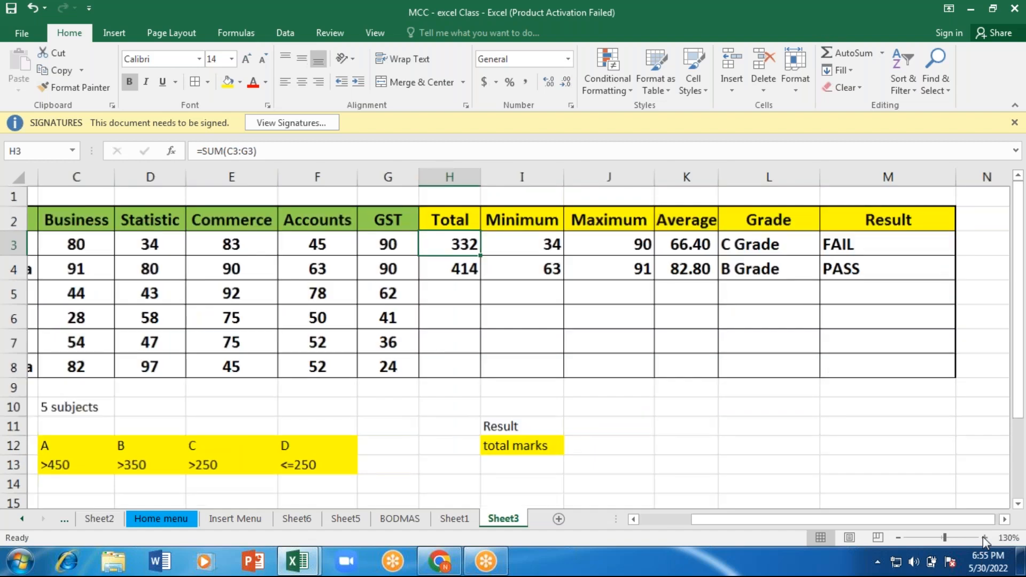
left_click(984, 537)
left_click(984, 537)
left_click(984, 537)
left_click(984, 537)
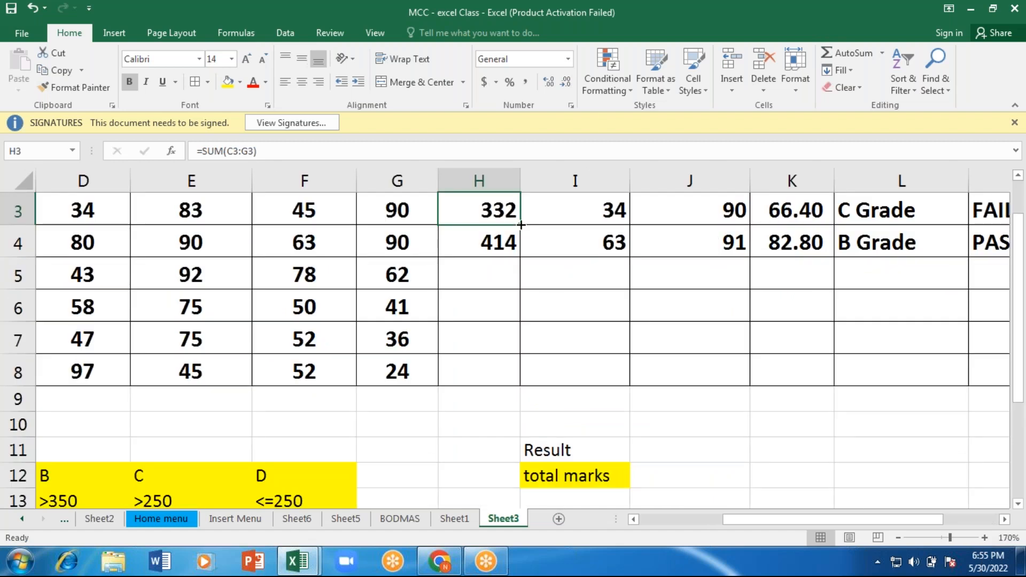
left_click_drag(521, 225, 515, 381)
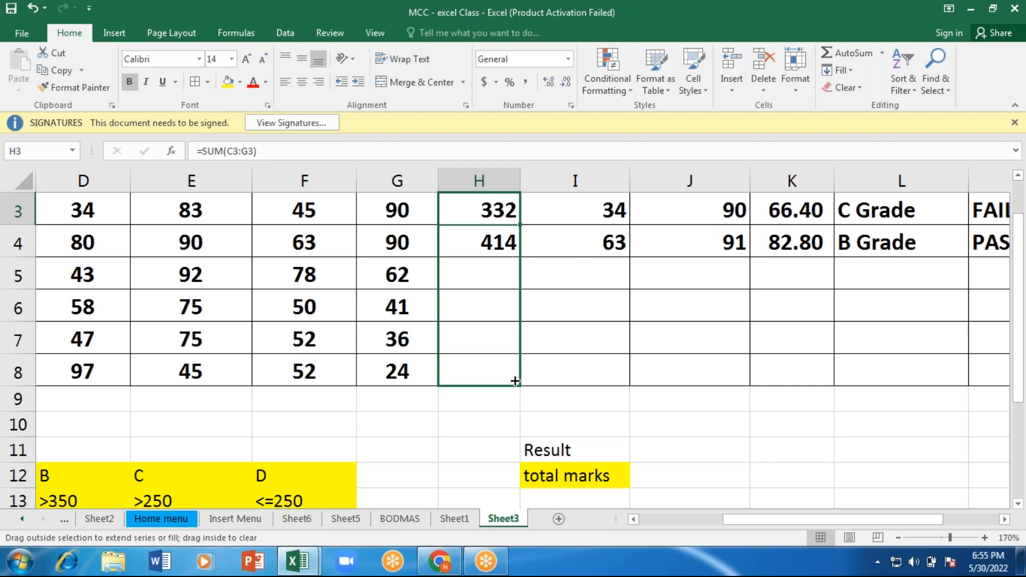
left_click_drag(515, 381, 515, 381)
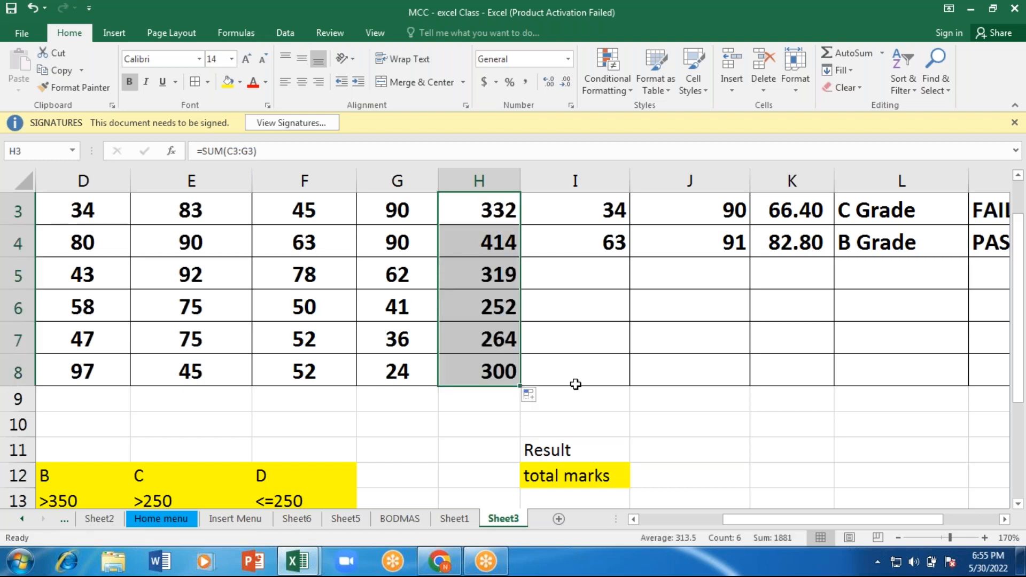
Step: Fill the Minimum formula in I3 and the Maximum formula in J3 down to row 8
left_click(896, 540)
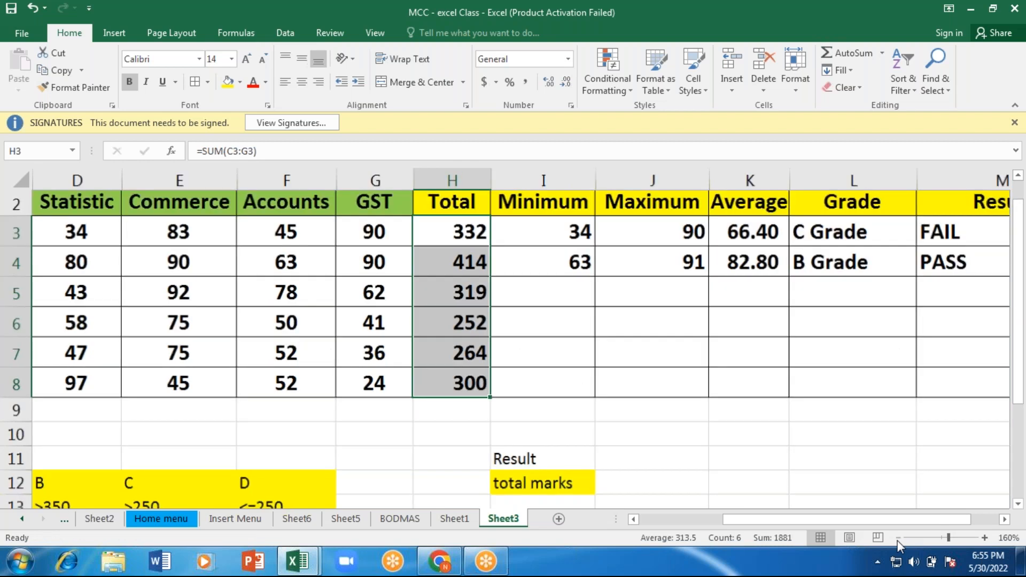
left_click(897, 538)
left_click(897, 538)
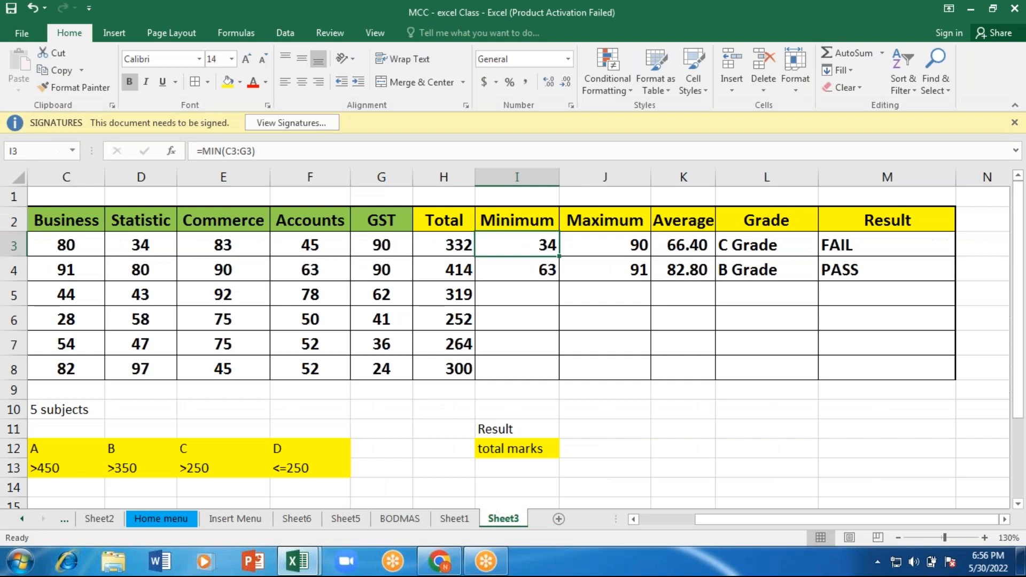
double_click(559, 257)
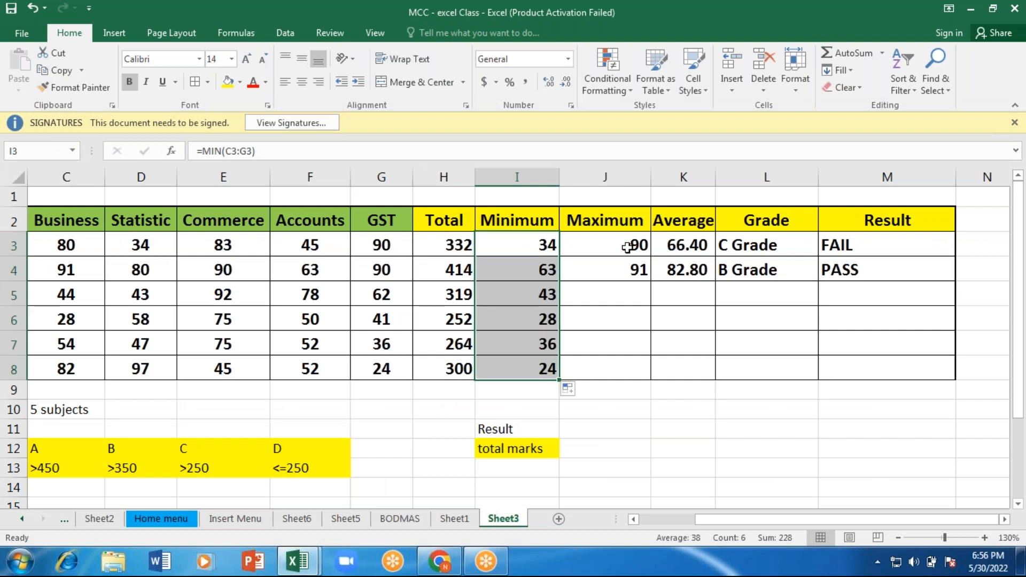
left_click(627, 248)
left_click_drag(650, 256, 651, 377)
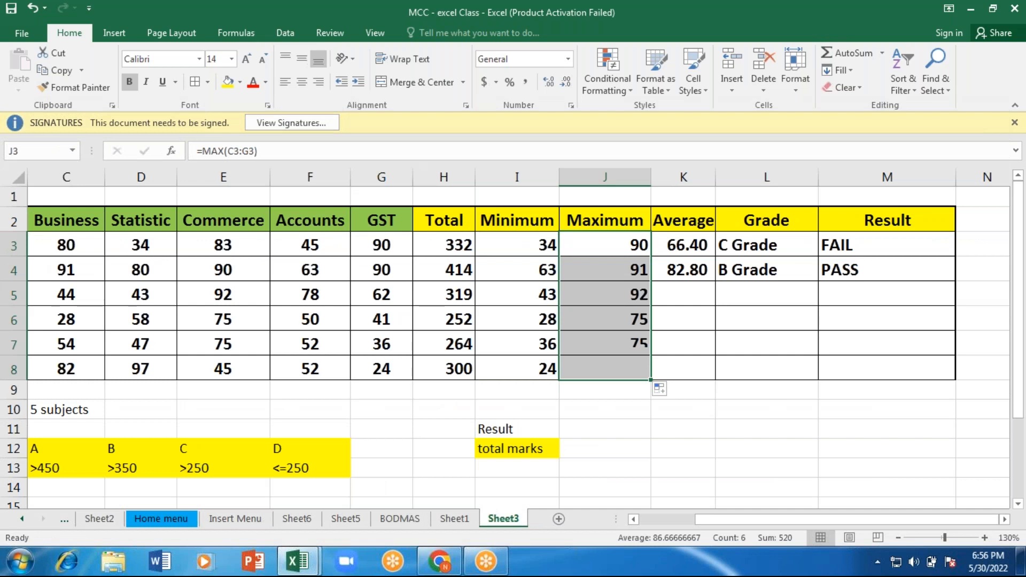
Step: Fill the Average formula from K3 and the Grade formulas from L3:L4 down to row 8
left_click(684, 245)
left_click_drag(715, 257, 716, 377)
left_click(766, 244)
key("shift+Down")
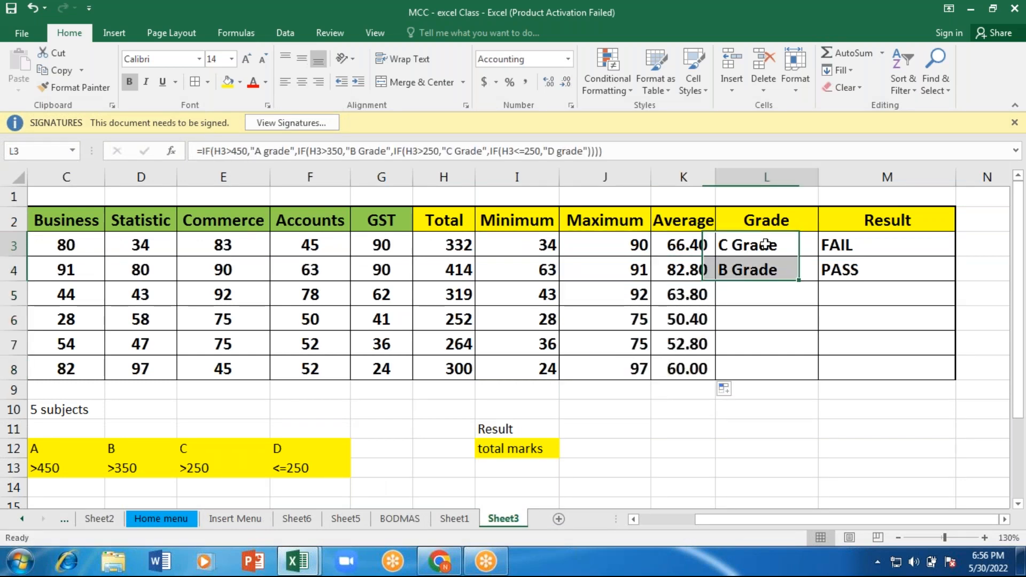
left_click_drag(798, 280, 803, 374)
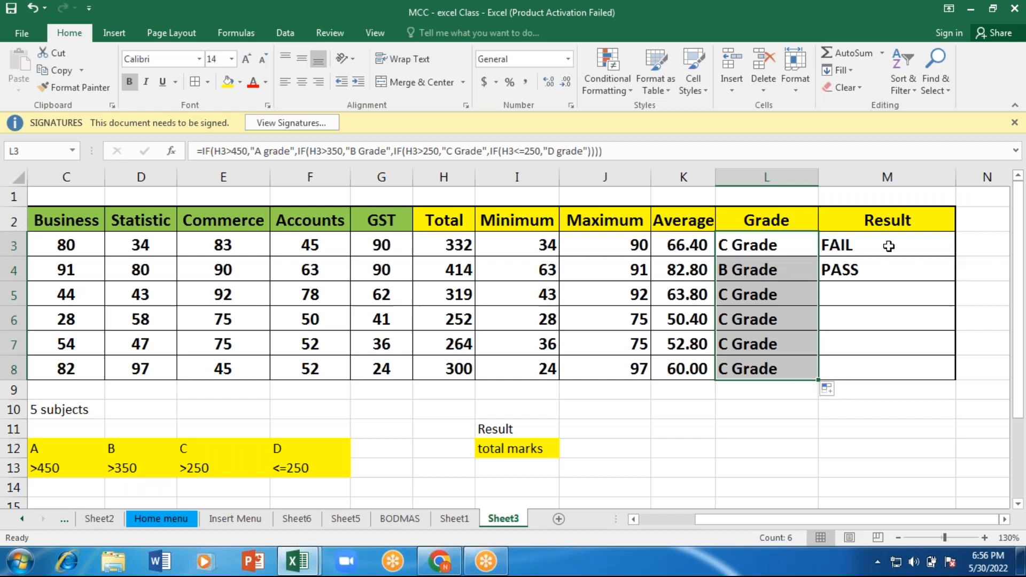
Step: Fill the pass/fail Result formula from M3 down to M8
left_click_drag(889, 246, 888, 270)
left_click_drag(955, 275, 964, 366)
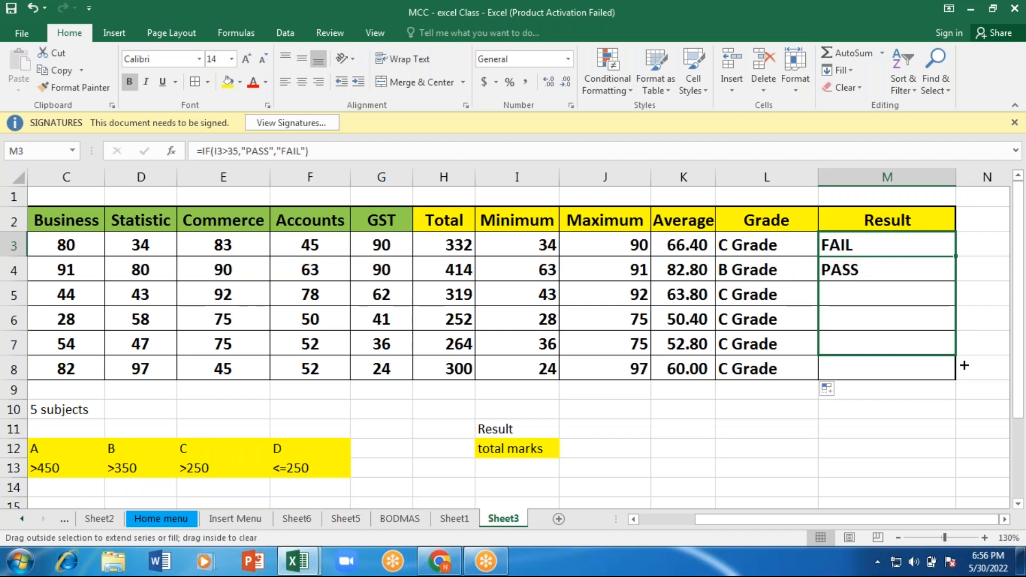
left_click_drag(965, 366, 965, 374)
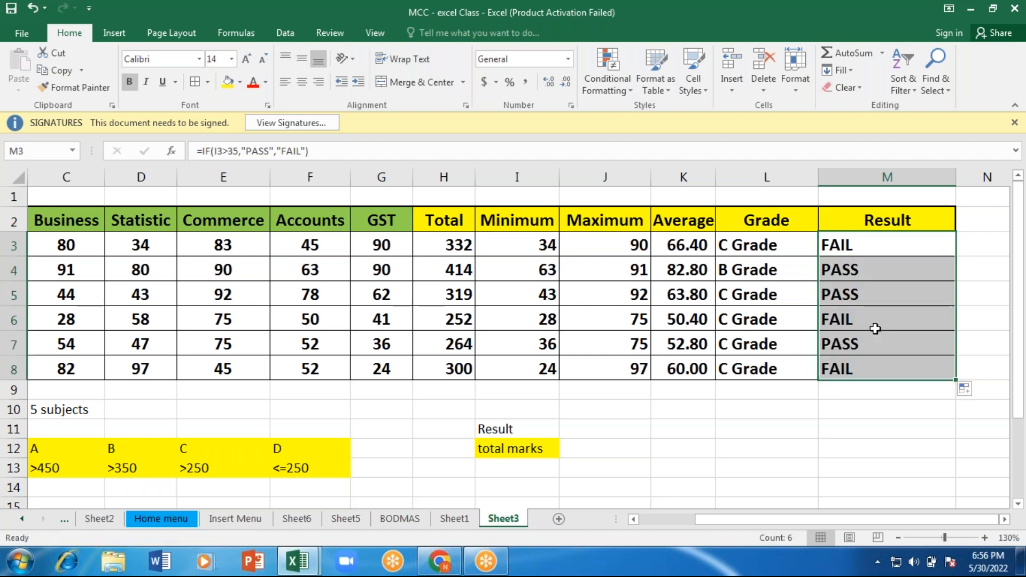
Step: Apply a Text that Contains conditional formatting rule to M3:M8, highlighting "Fail" with Light Red Fill with Dark Red Text
left_click(858, 244)
key("shift+Down")
key("shift+Down")
key("shift+Down")
key("shift+Down")
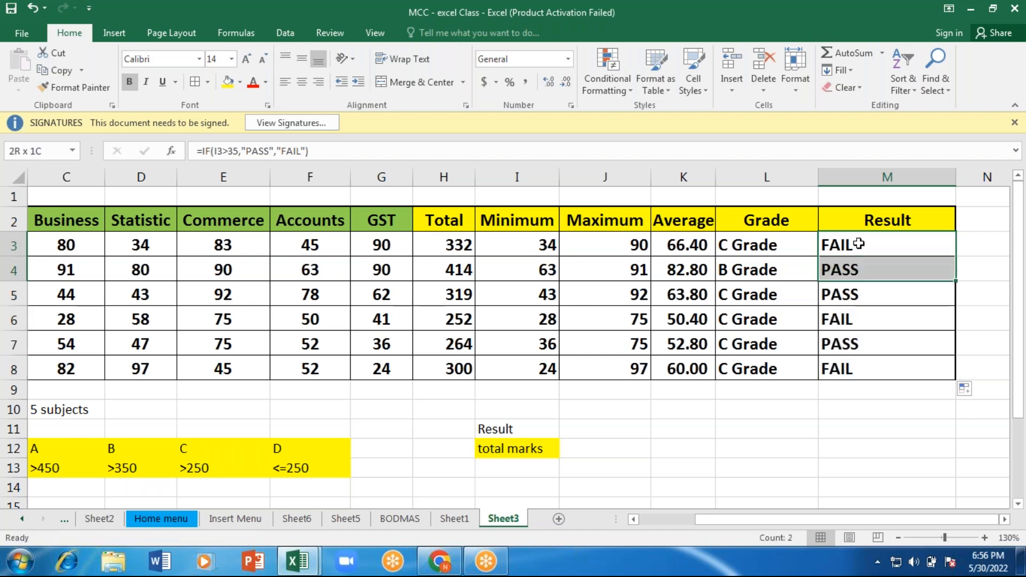
key("shift+Down")
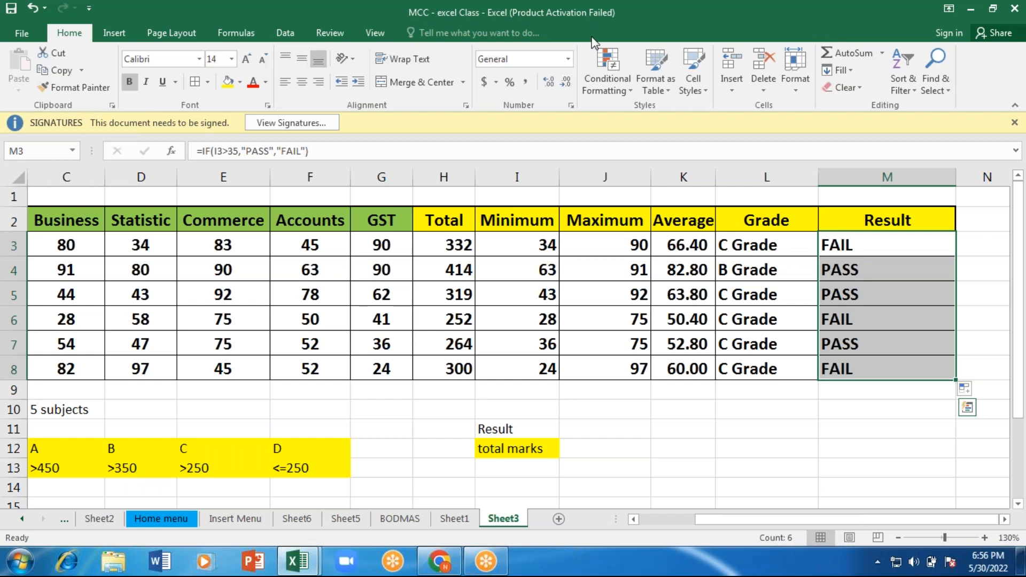
left_click(607, 75)
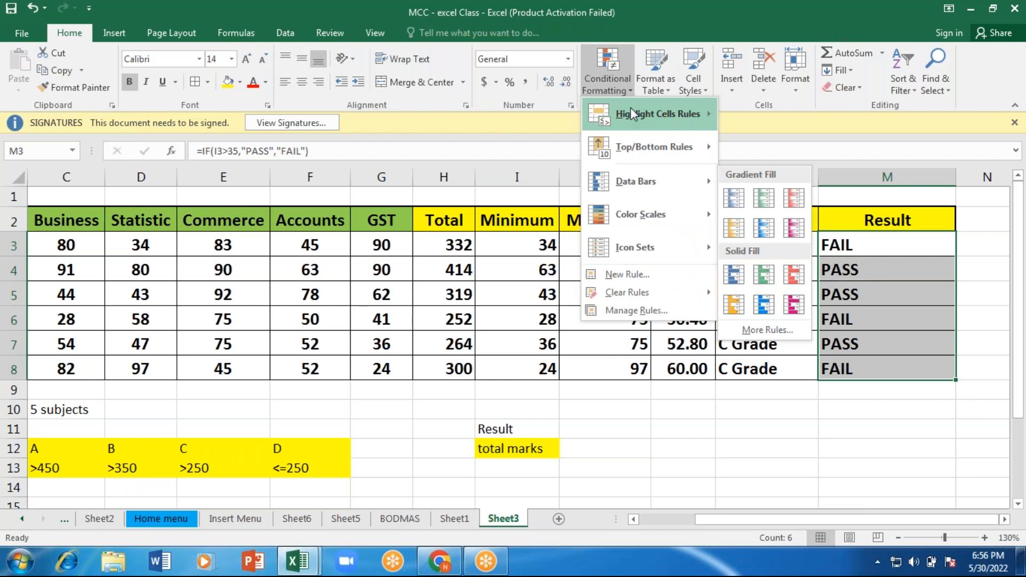
mouse_move(631, 113)
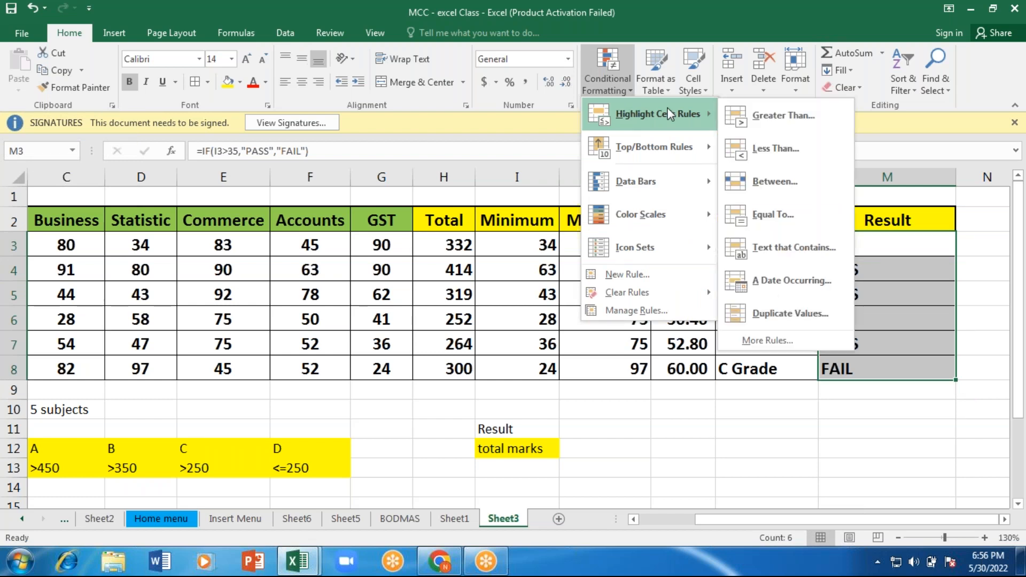
left_click(794, 261)
left_click(642, 145)
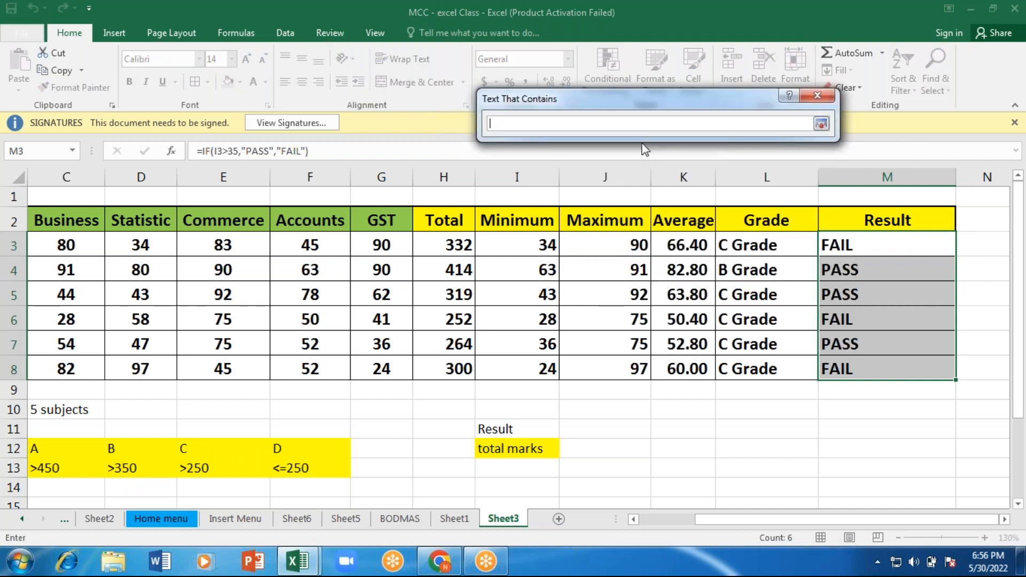
type("FAil")
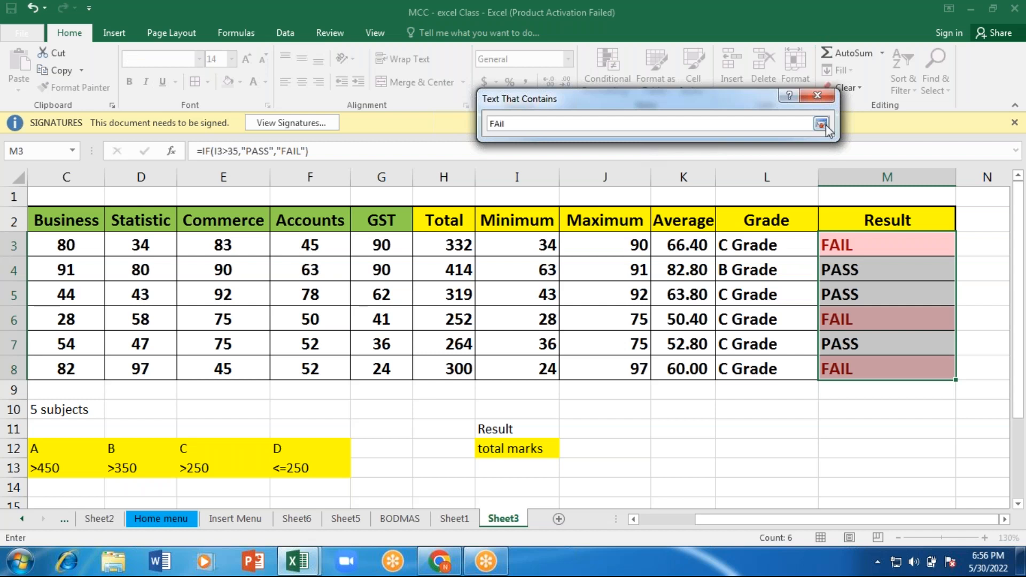
left_click(823, 125)
key("BackSpace")
type("ail")
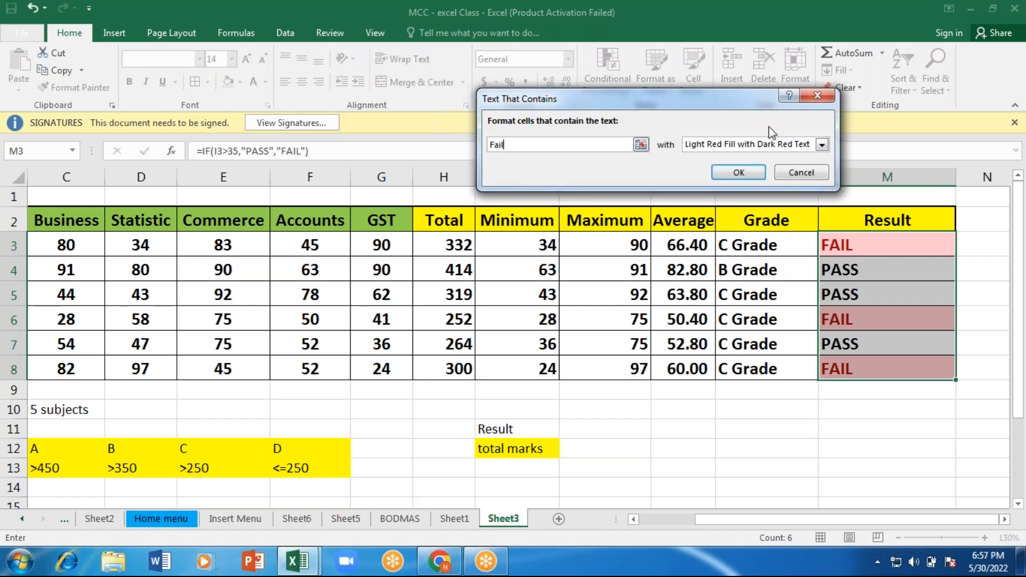
left_click(743, 174)
left_click(738, 420)
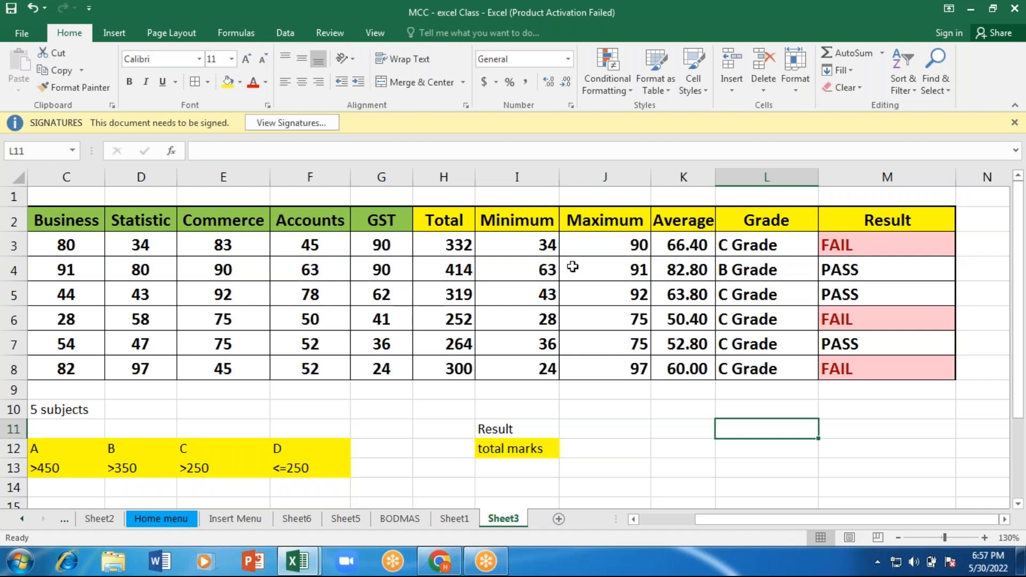
left_click(380, 9)
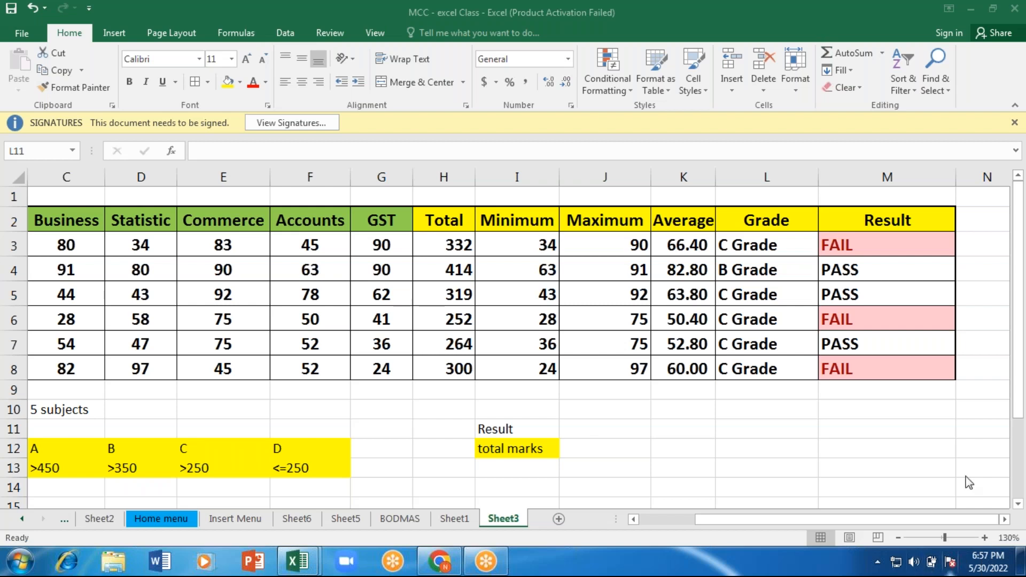
left_click(1018, 358)
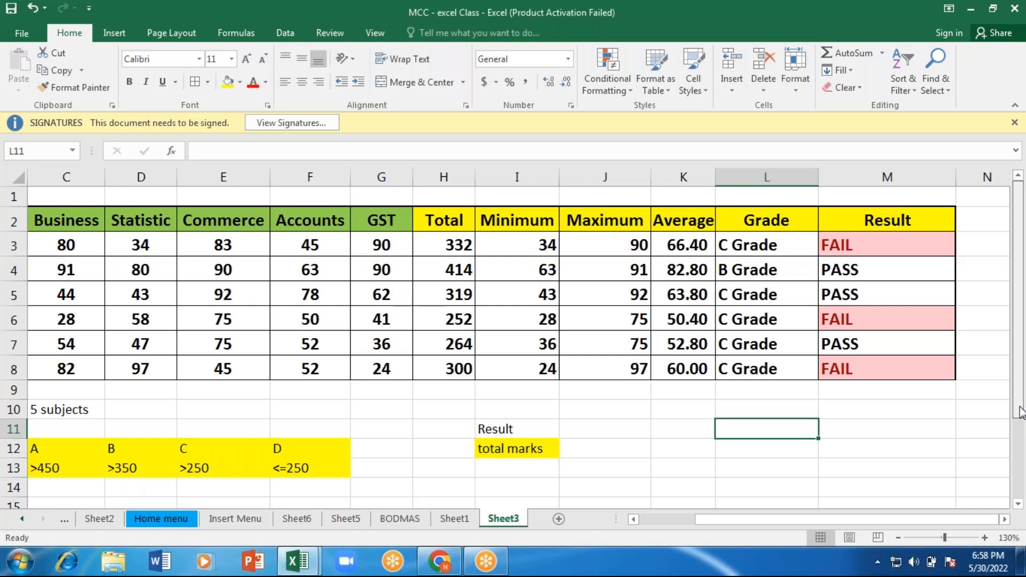
left_click_drag(1019, 407, 1025, 443)
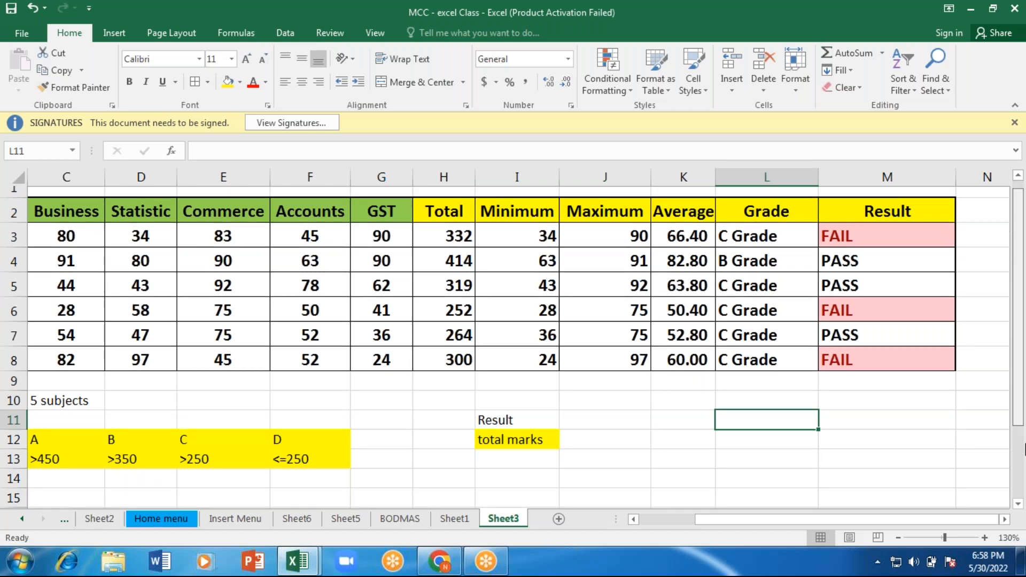
scroll(1020, 455, "down", 2)
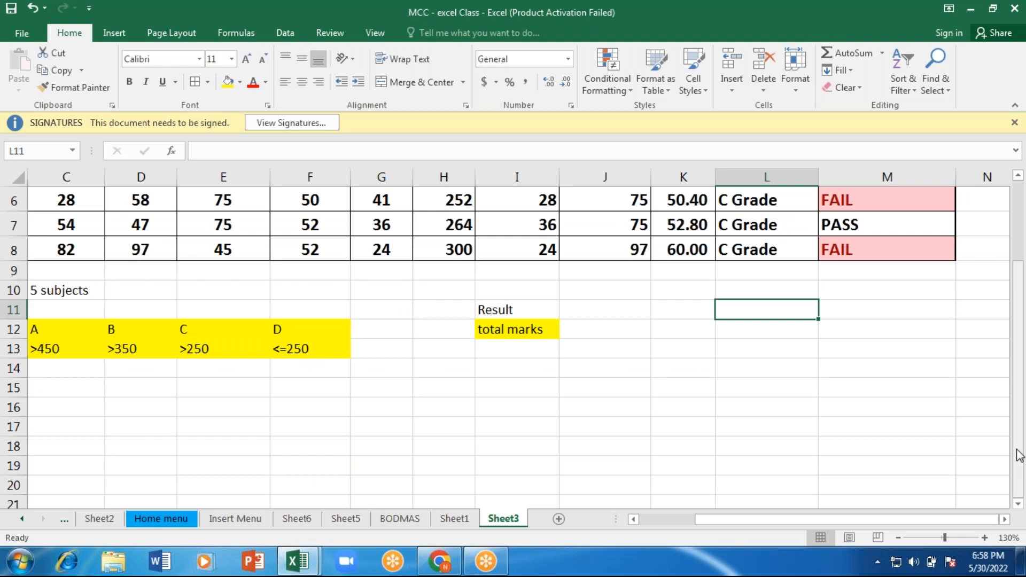
scroll(1020, 455, "up", 2)
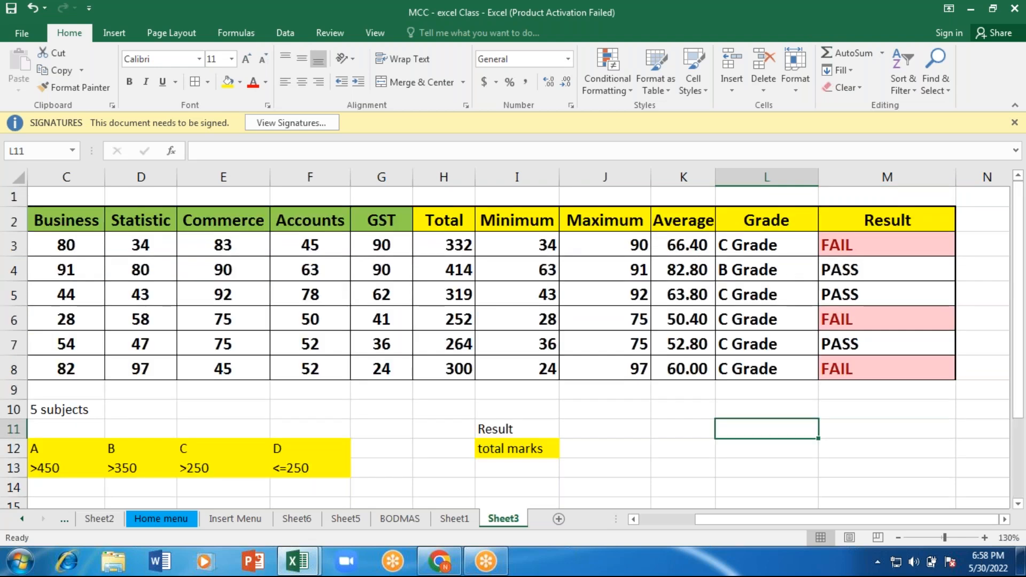
left_click(597, 451)
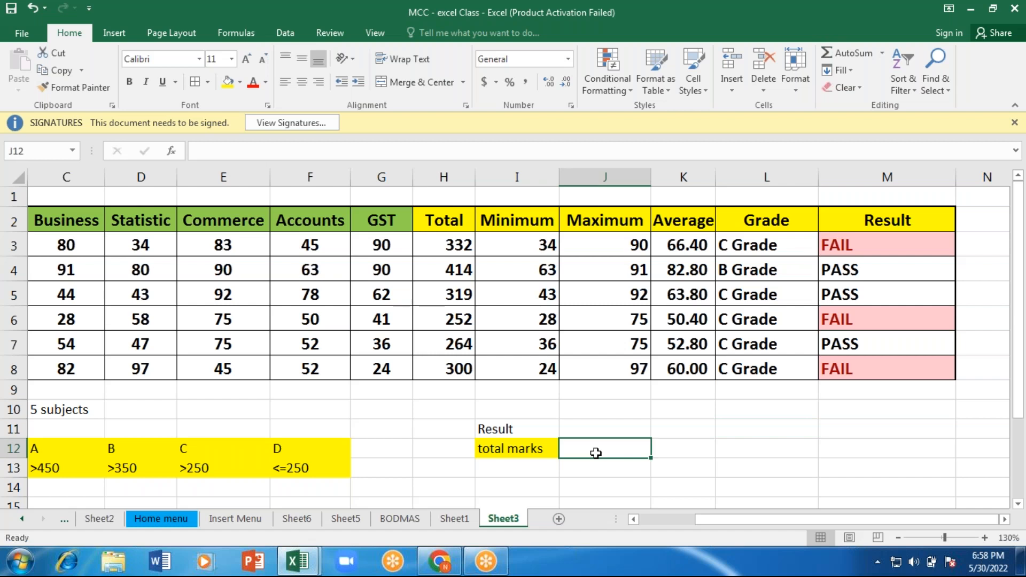
left_click(378, 7)
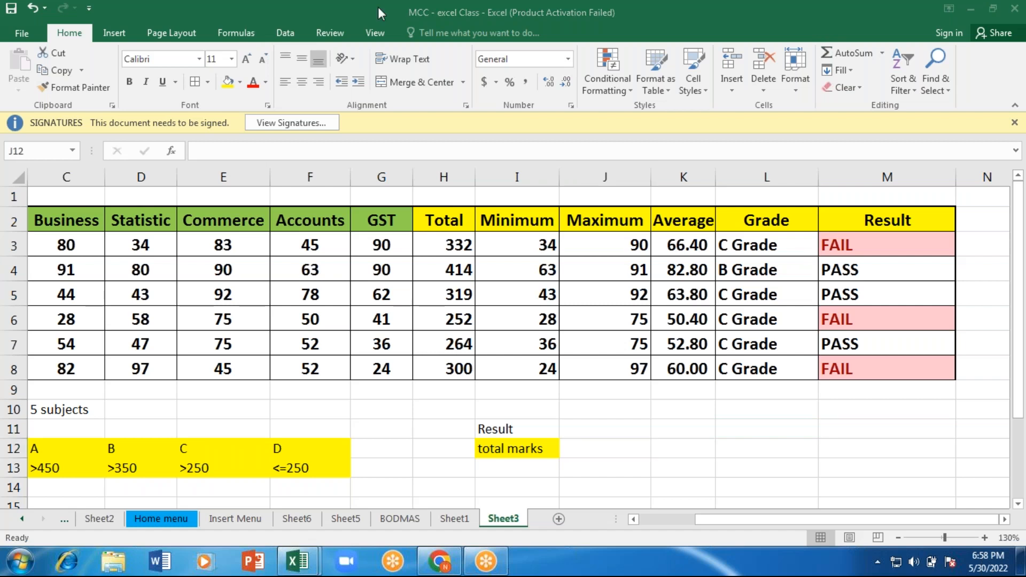
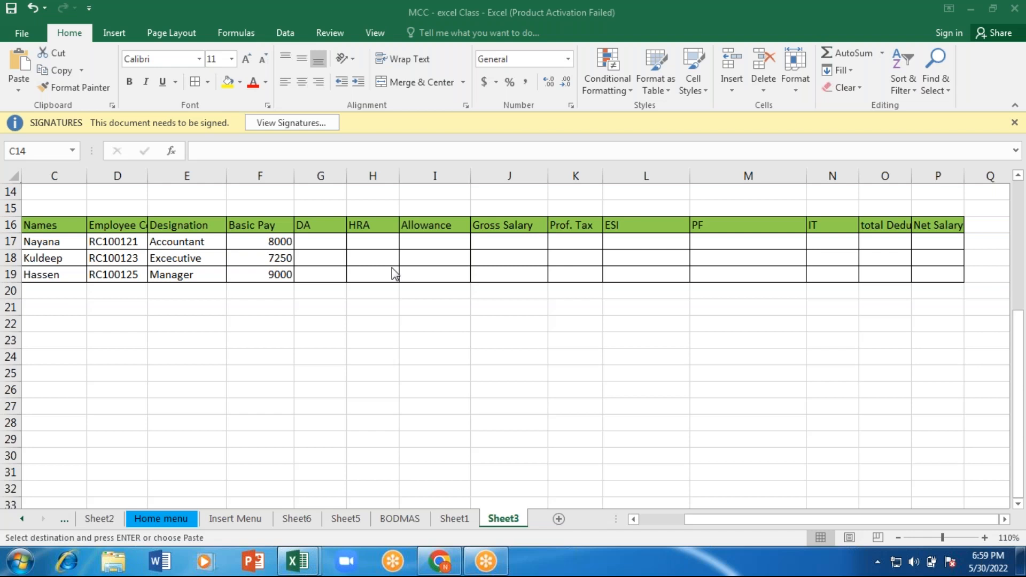
Step: Add a note below the salary table with "DA" in C21 and "60% of basic Pay" in D21
left_click(261, 243)
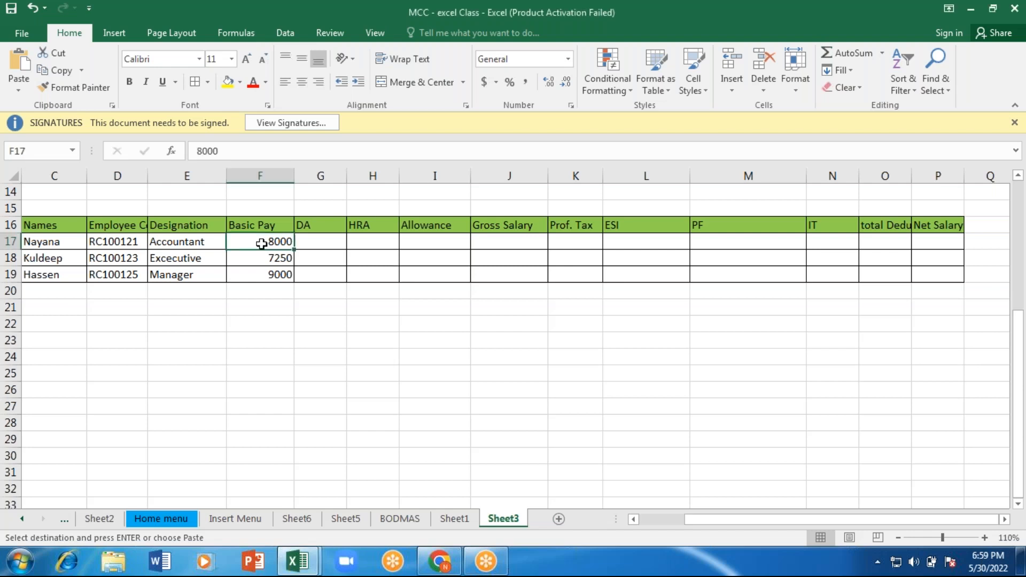
left_click(316, 238)
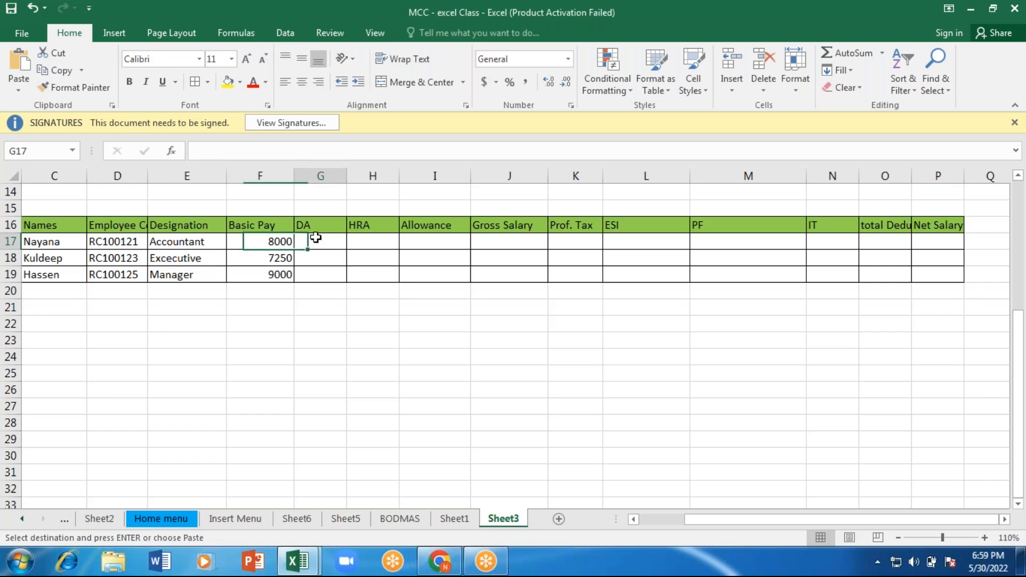
left_click(70, 305)
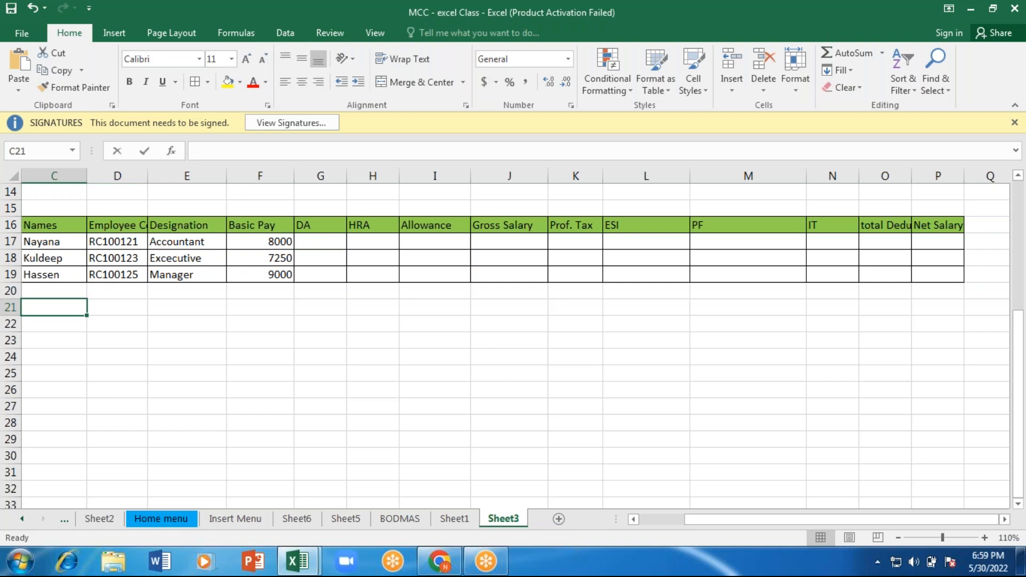
type("D")
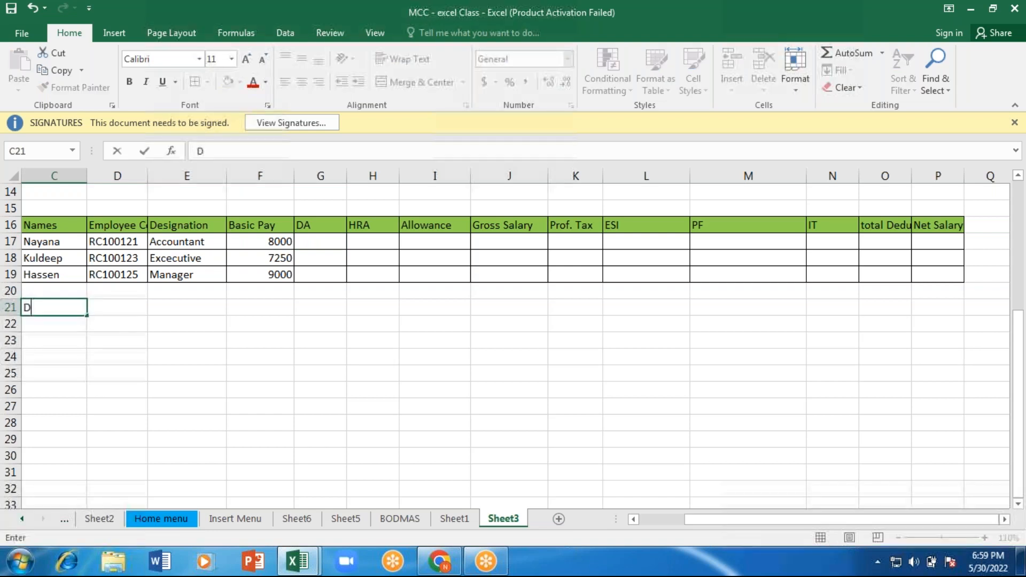
type("A")
key("Tab")
type("60")
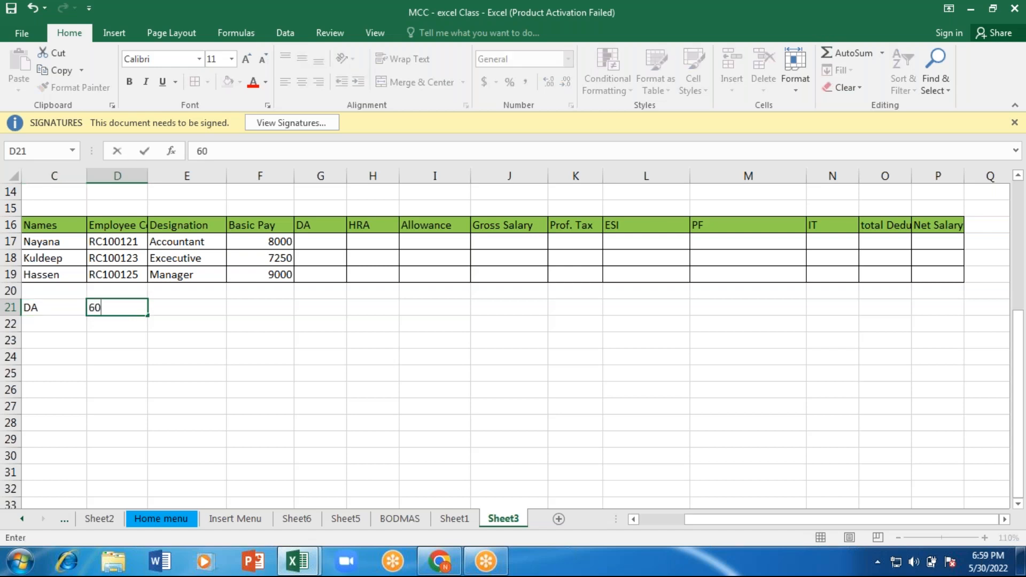
type("% of basuc")
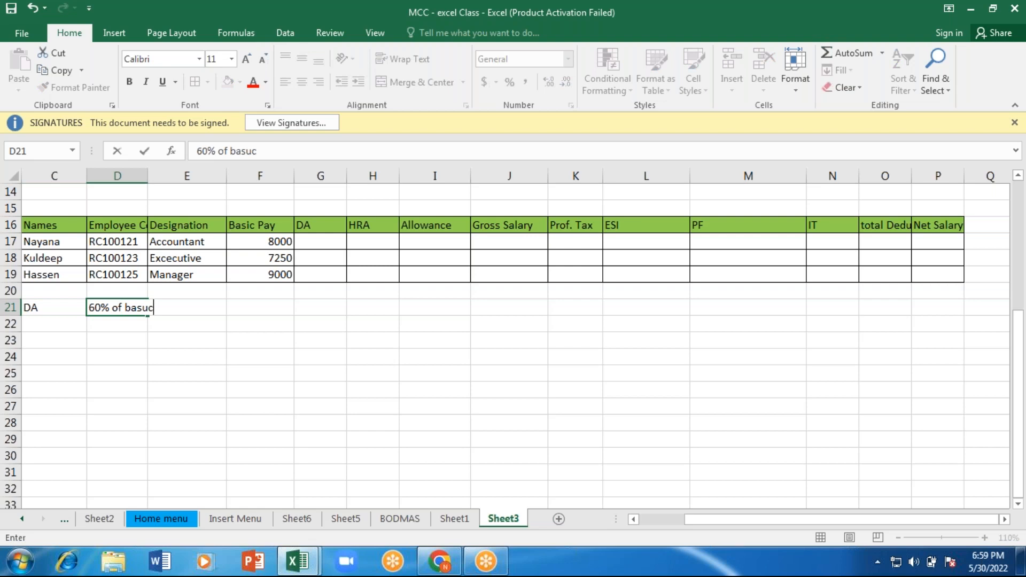
key("BackSpace")
key("BackSpace")
type("ic o")
key("BackSpace")
type("a")
key("BackSpace")
type("Pay")
key("Return")
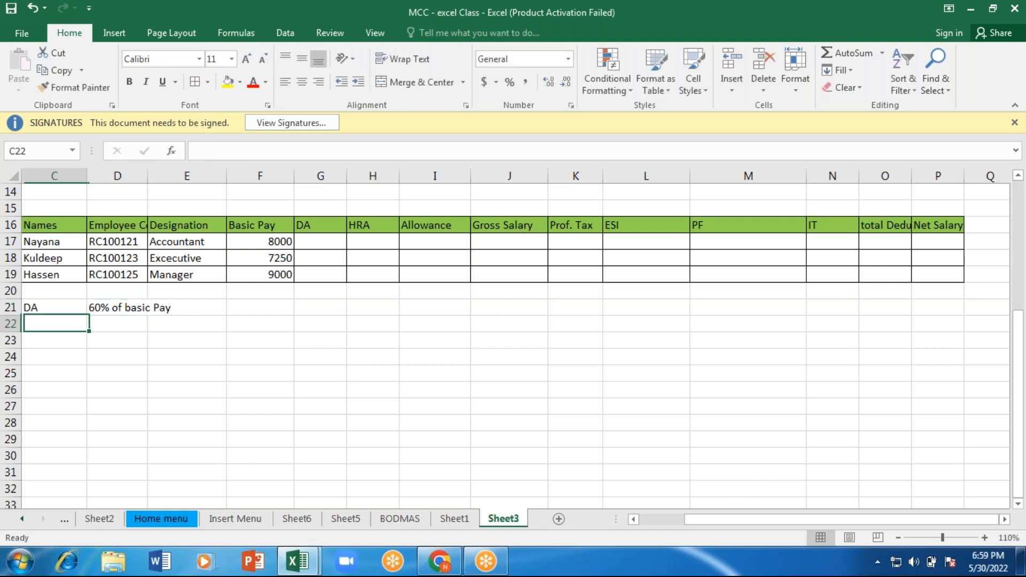
Step: Enter the DA formula =F17*60/100 in G17 for the first employee
left_click(318, 238)
type("=")
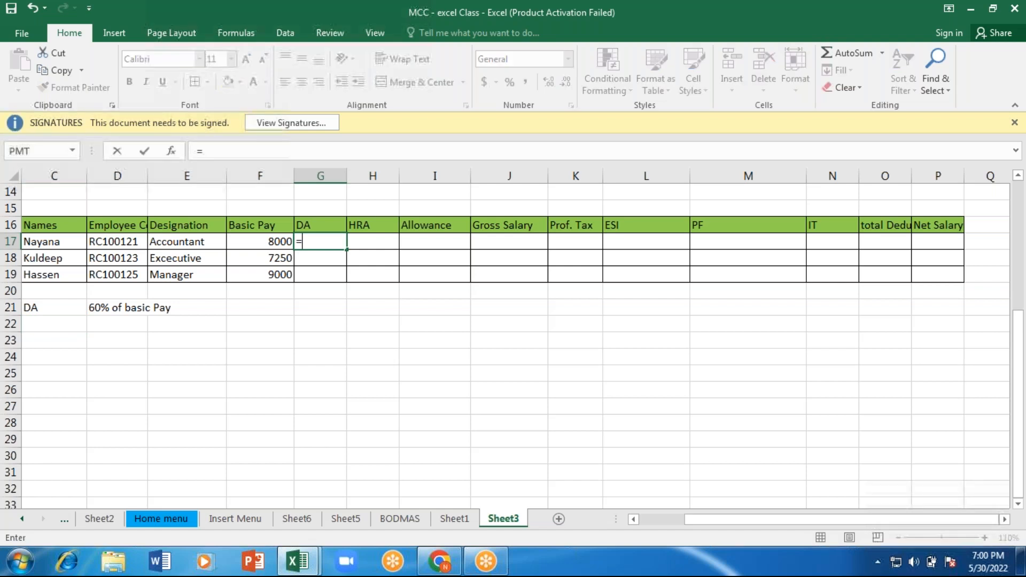
key("Left")
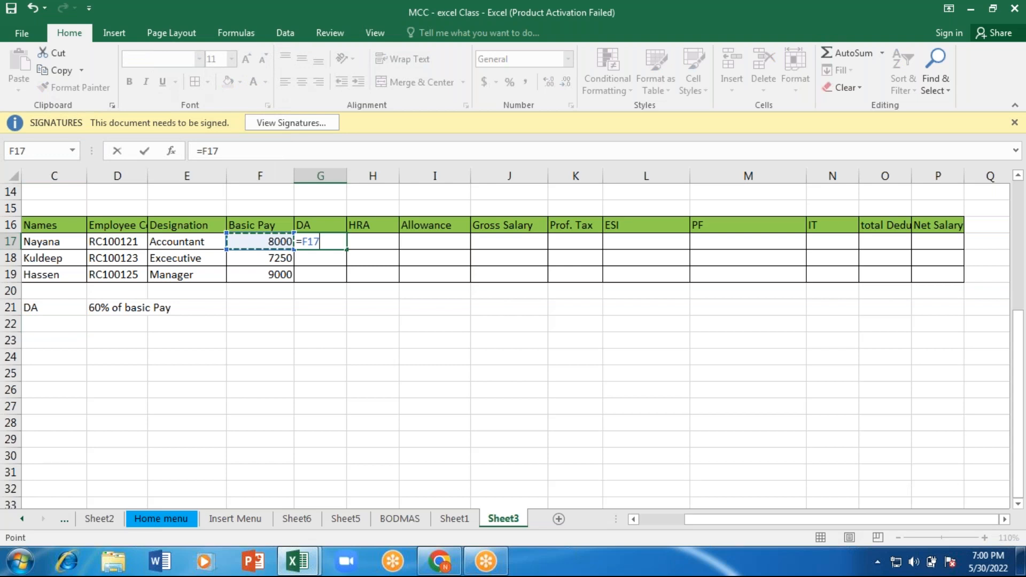
type("*60%")
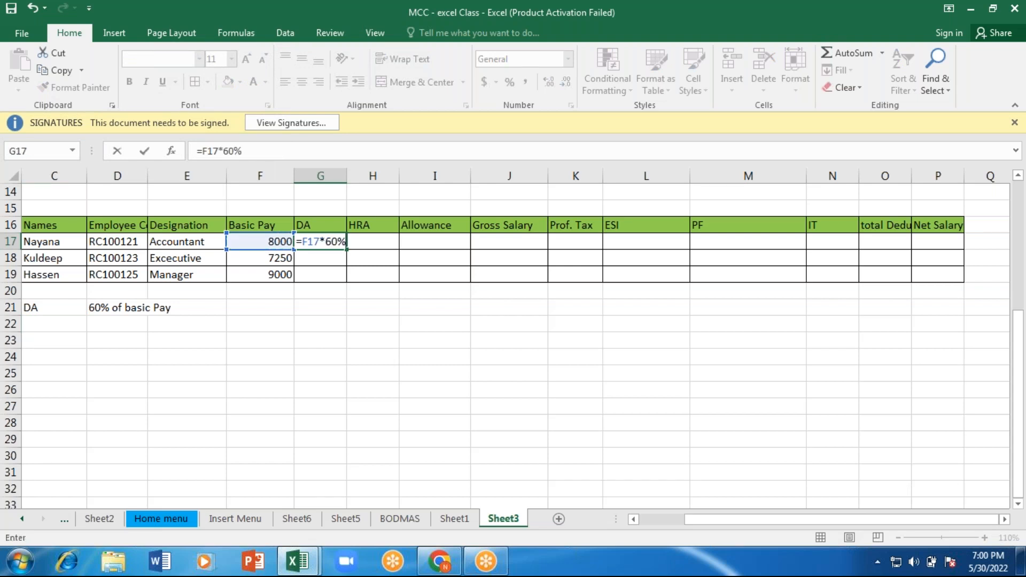
key("BackSpace")
type("/100")
key("Return")
left_click(332, 241)
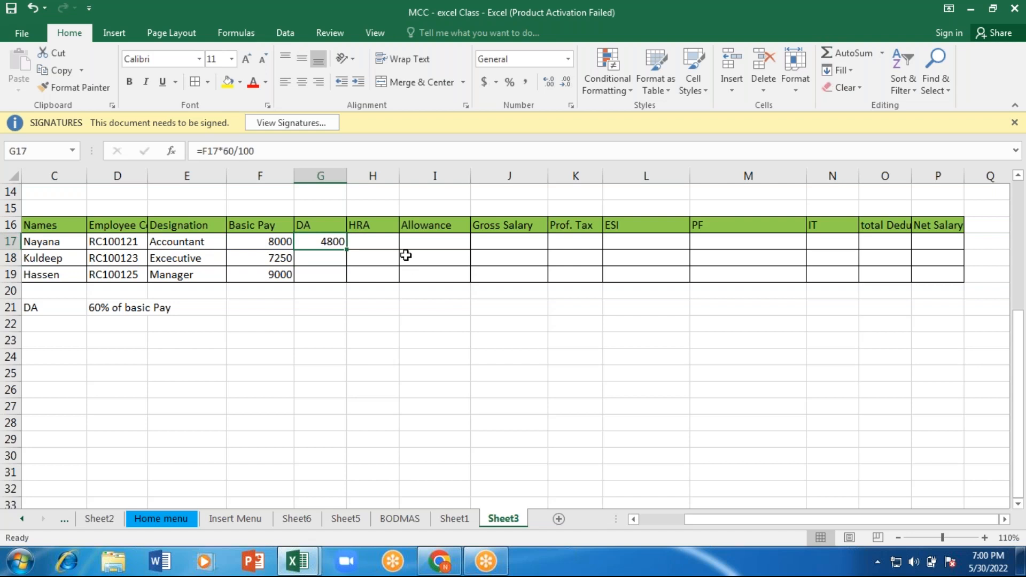
Step: Add a second note with "HRA" in C23 and "40% of BP and DA" in D23
left_click(372, 247)
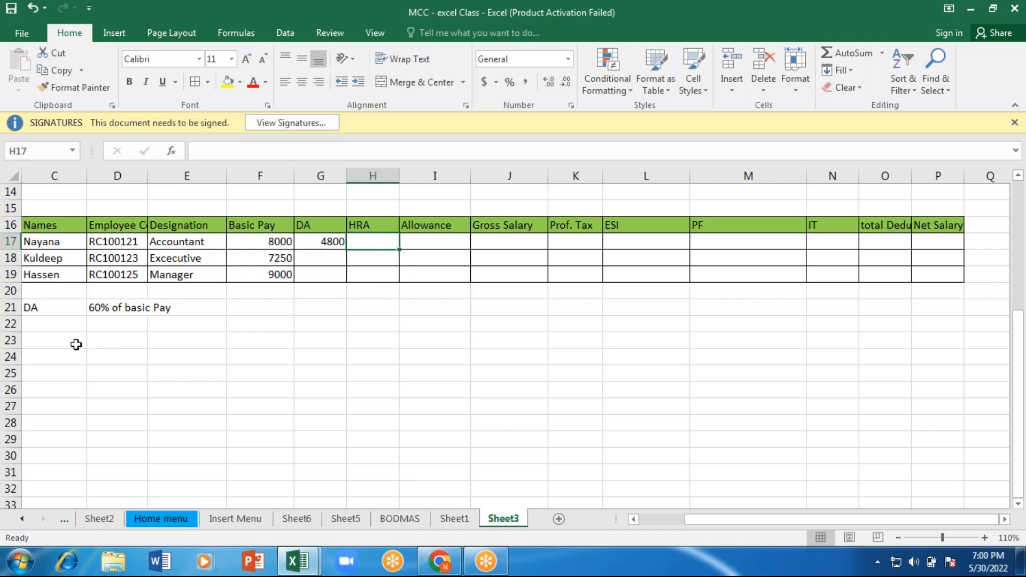
left_click(44, 346)
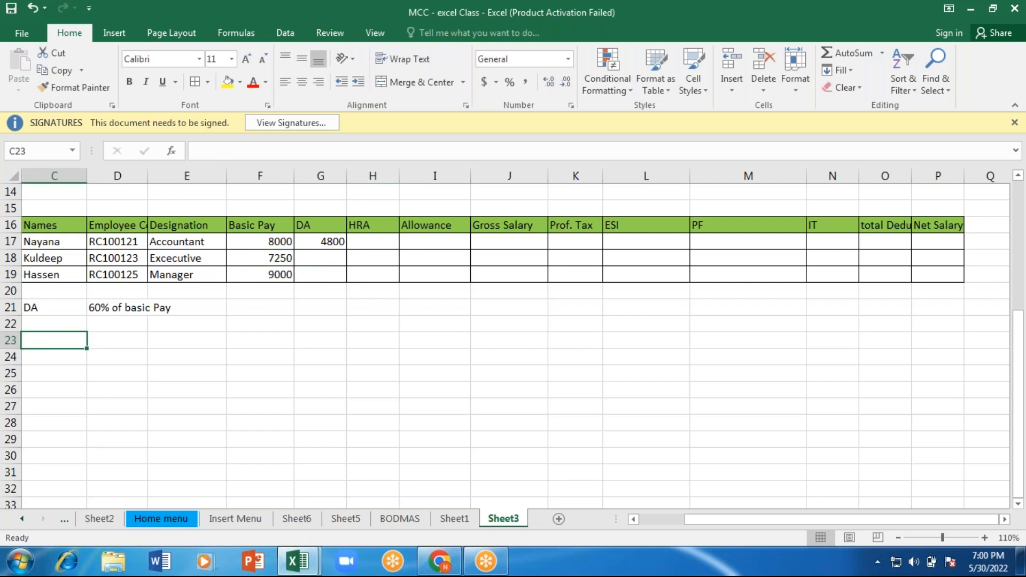
type("HRA")
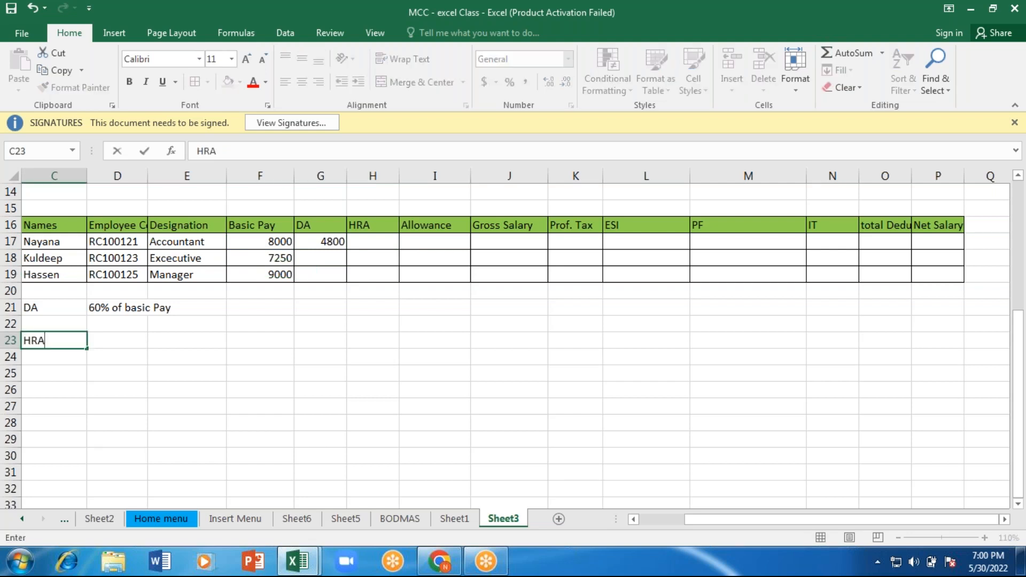
key("Tab")
type("40")
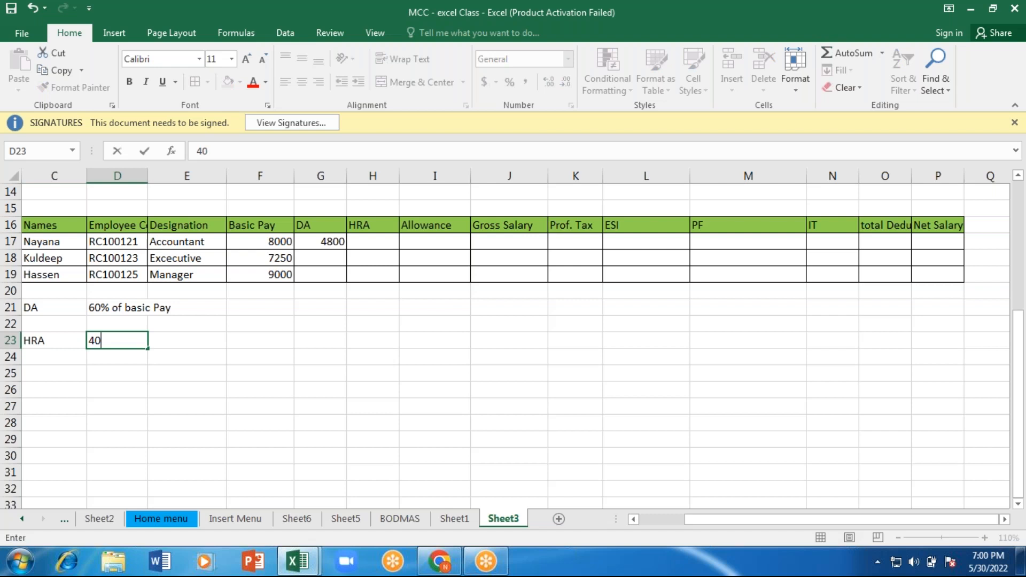
type("% of B")
type(" and DA")
key("Return")
left_click(132, 341)
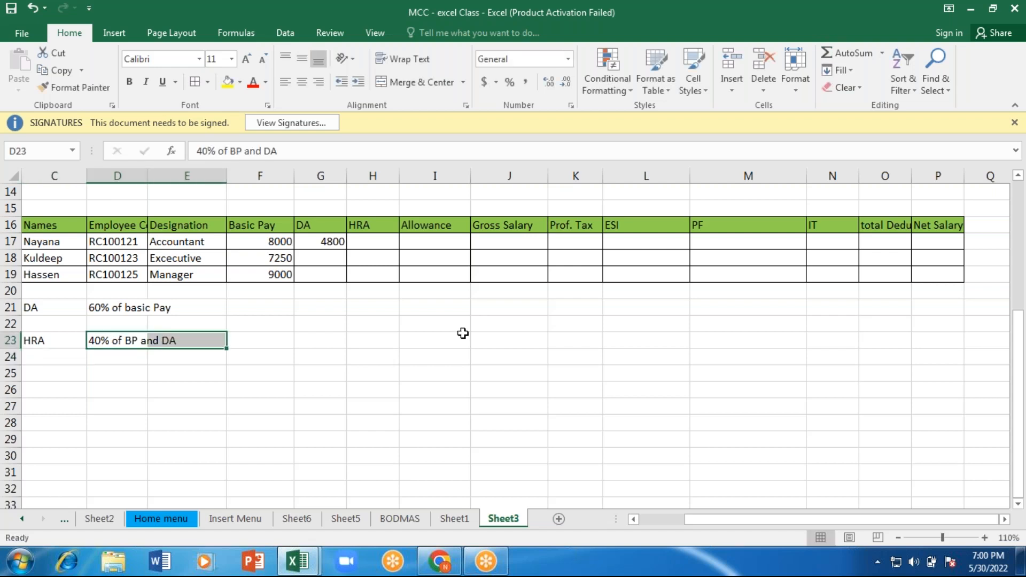
Step: Insert a new blank column between the DA and HRA columns of the salary table
left_click(374, 308)
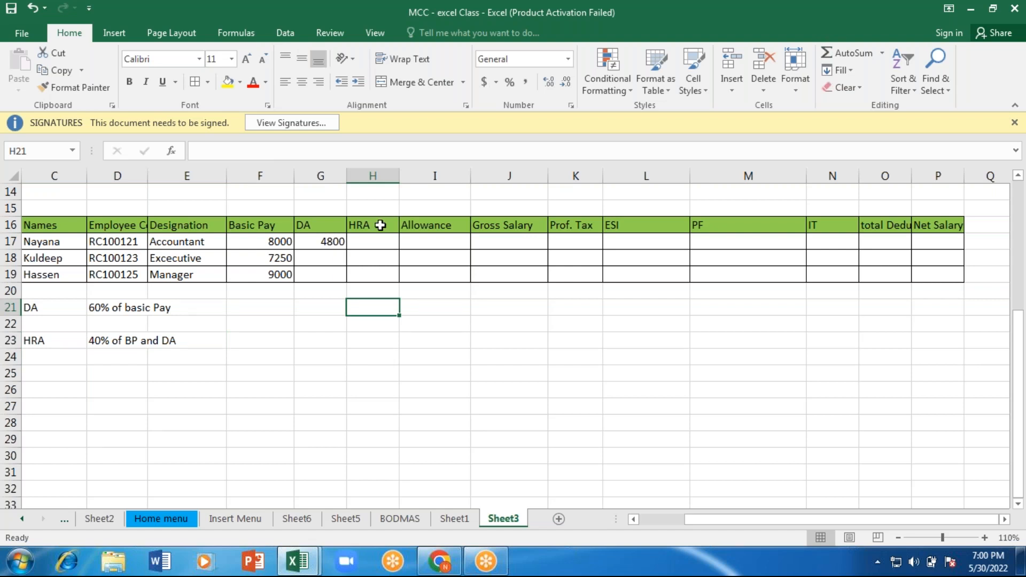
left_click(380, 226)
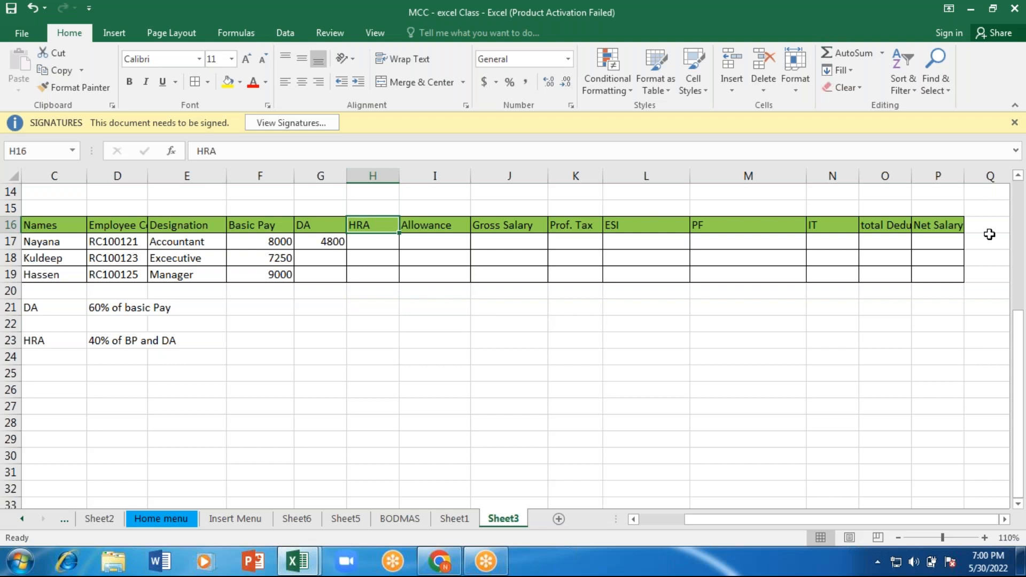
left_click(989, 176)
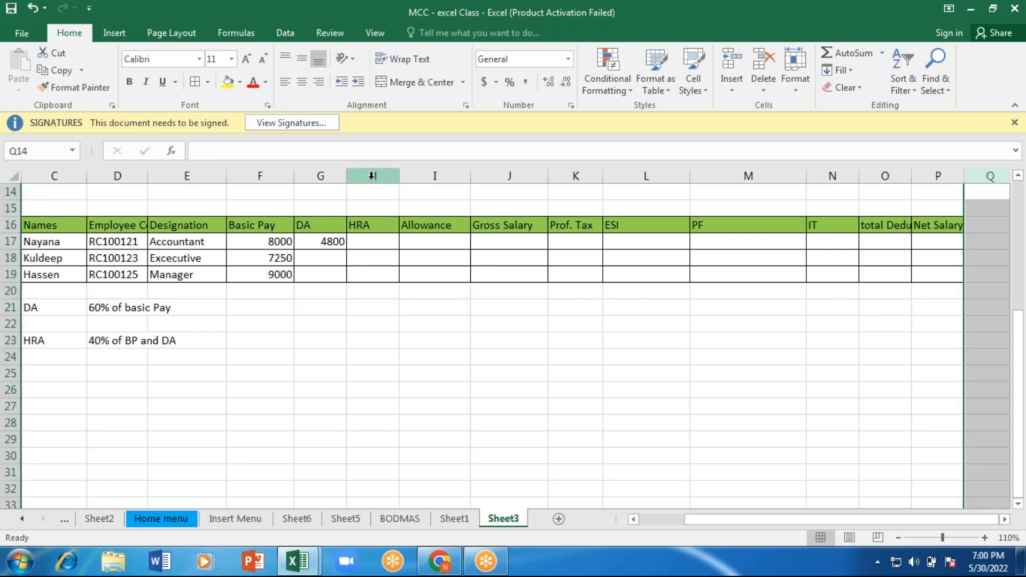
left_click(372, 176)
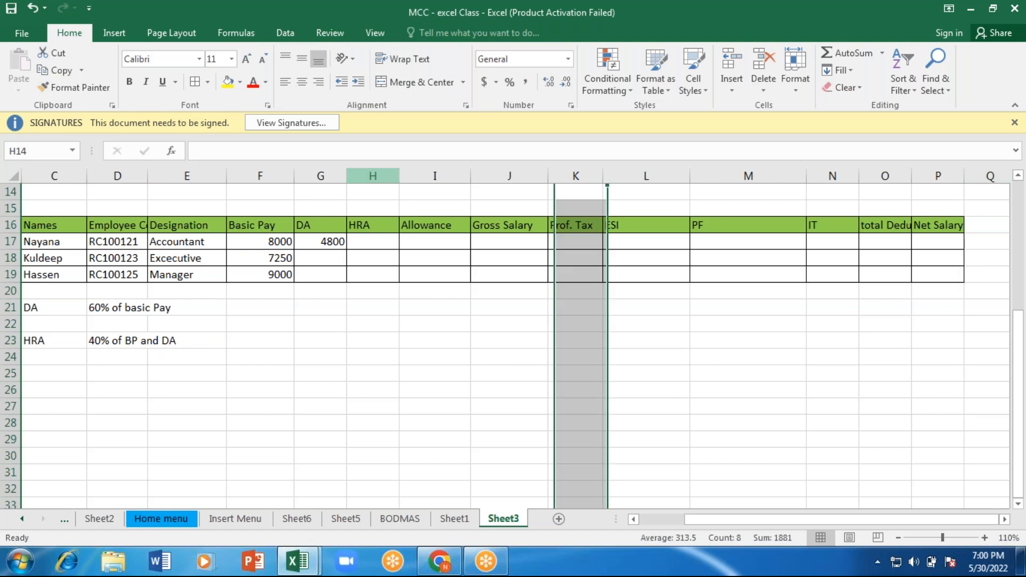
right_click(373, 182)
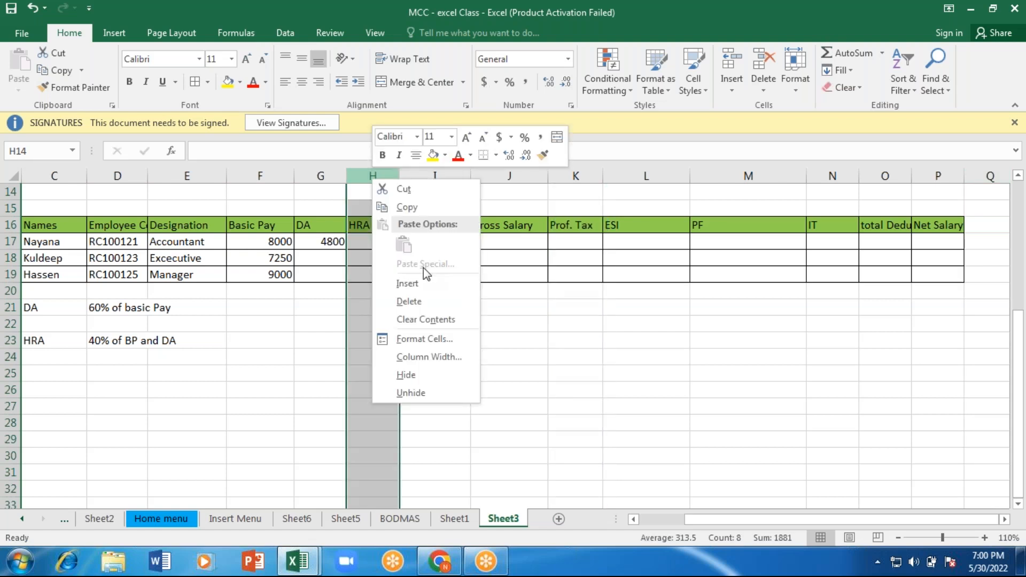
left_click(417, 283)
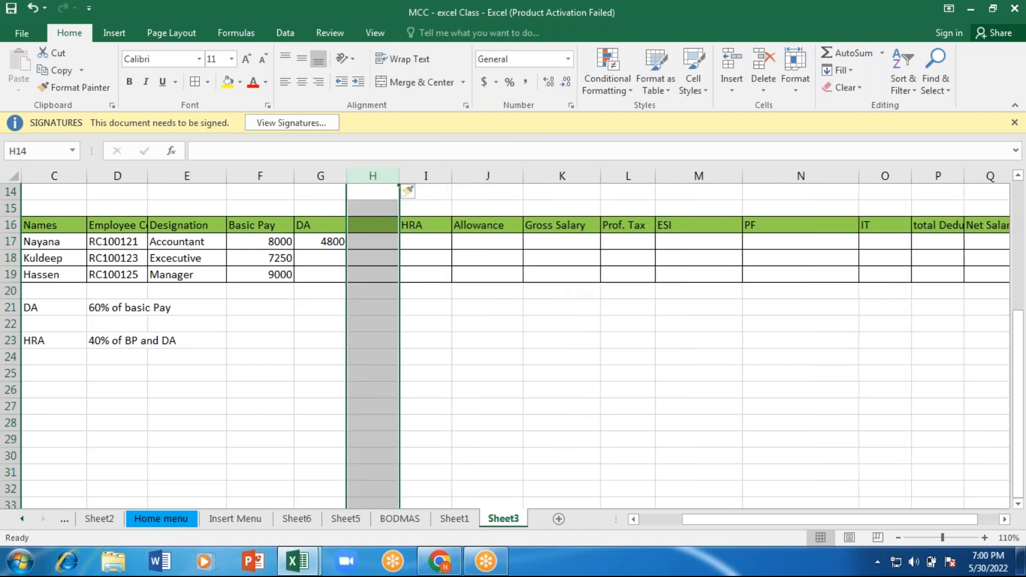
Step: Fill the new column's header cell H16 with yellow and enter the heading "BP+DA"
left_click(368, 228)
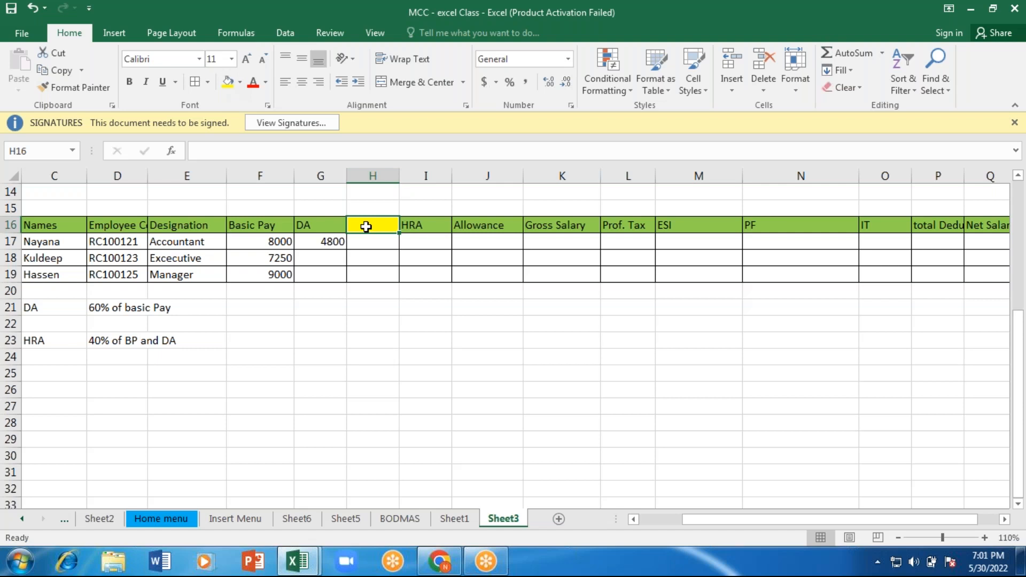
type("BP+DA")
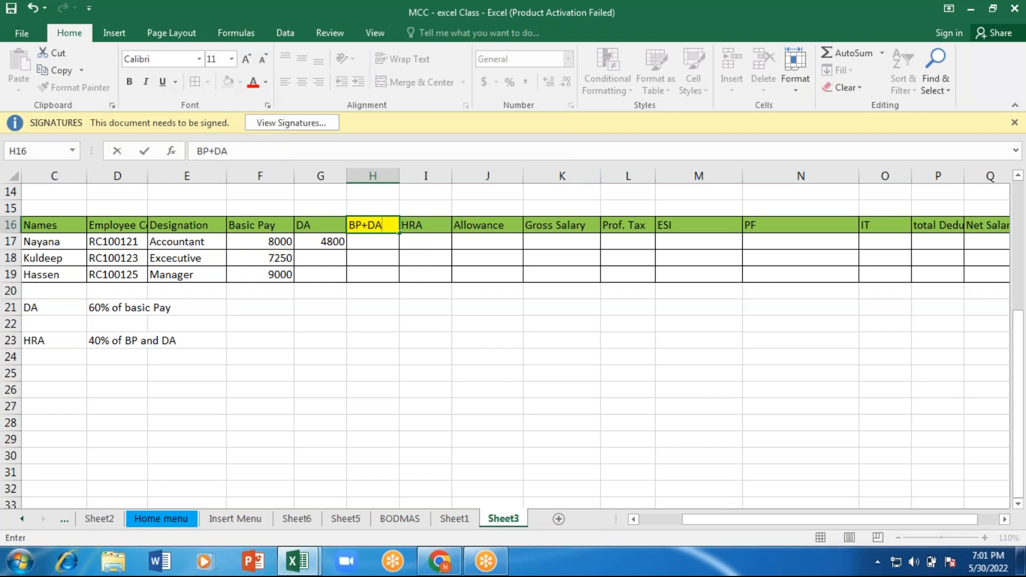
key("Return")
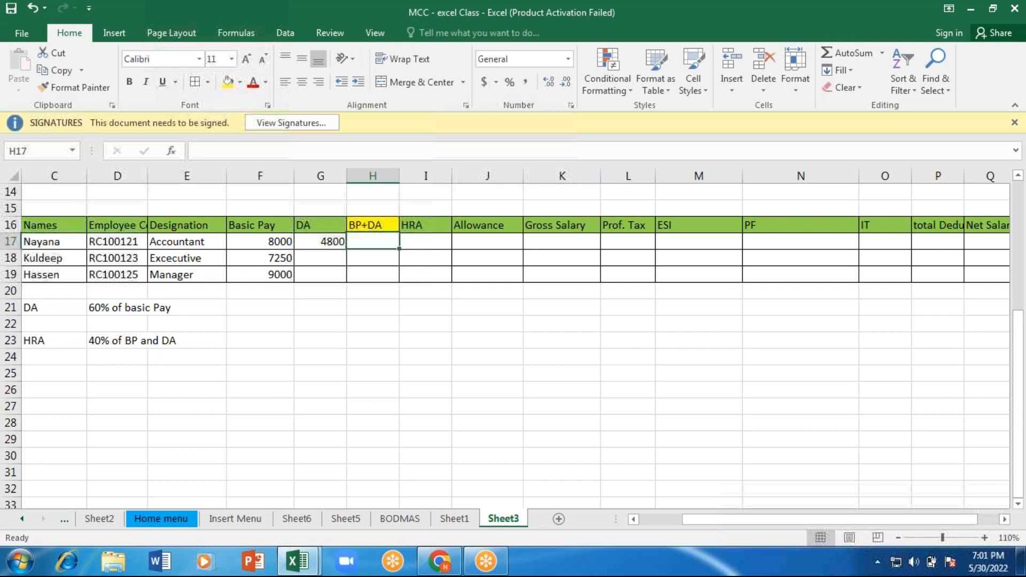
Step: Enter the formula =F17+G17 in H17 to add the first employee's basic pay and DA
type("=")
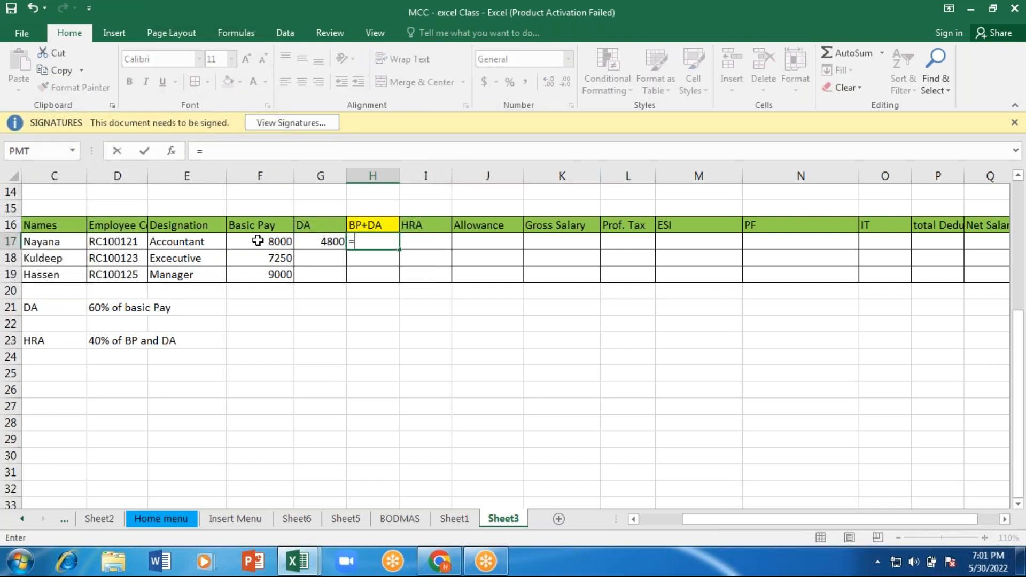
left_click(258, 241)
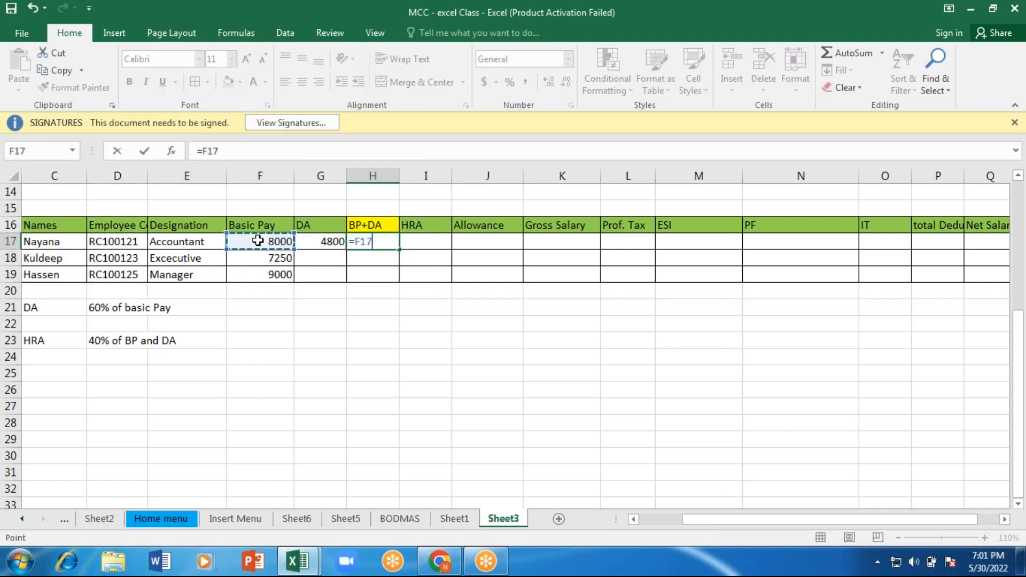
type("+")
left_click(317, 239)
key("Return")
Step: Fill the DA formula from G17 and the BP+DA formula from H17 down to row 19
left_click(327, 240)
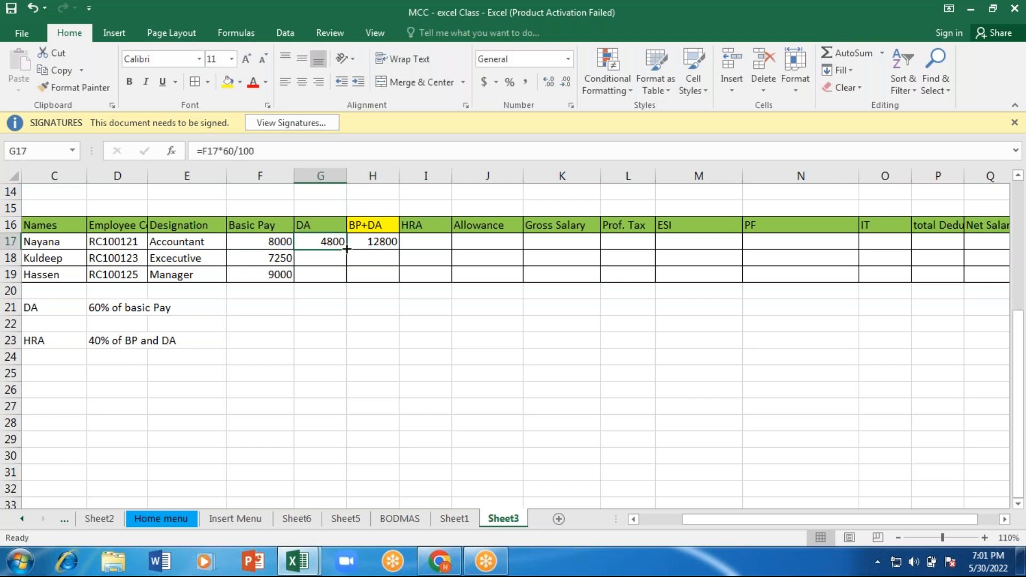
left_click_drag(347, 249, 347, 250)
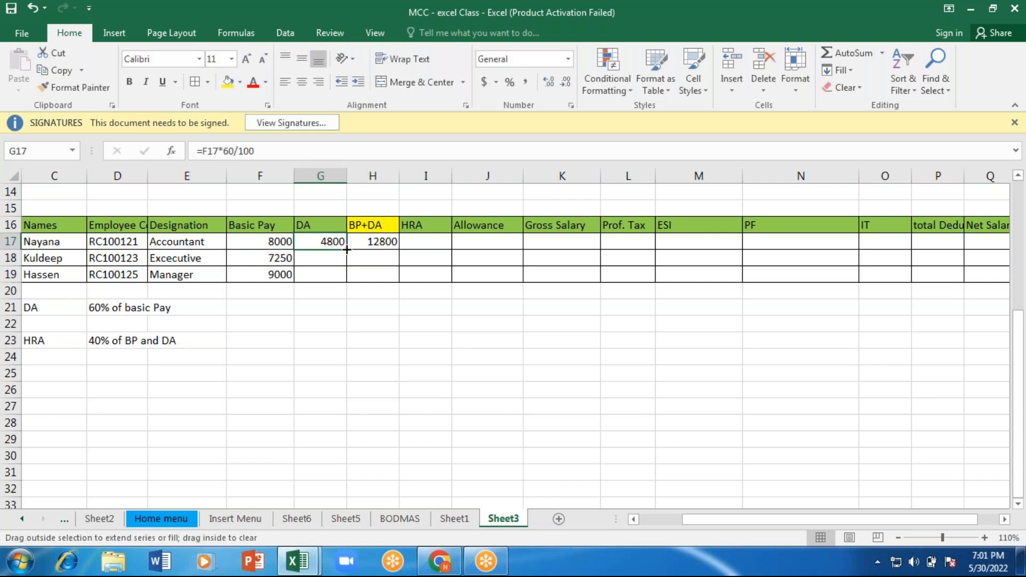
left_click_drag(347, 249, 346, 282)
left_click(374, 241)
left_click_drag(399, 250, 399, 282)
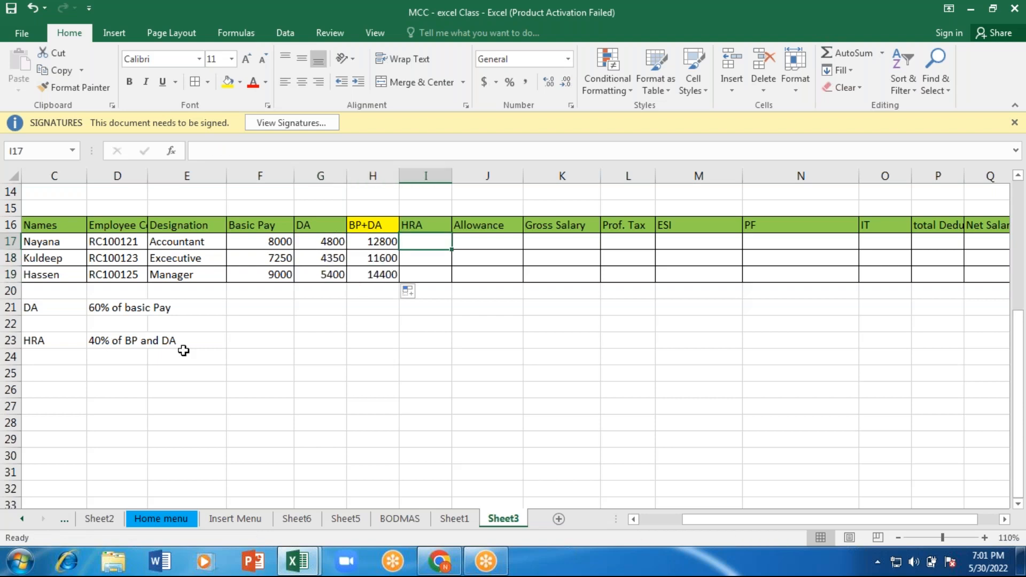
Step: Enter the formula =H17*40% in I17 to calculate the first employee's HRA
left_click(237, 344)
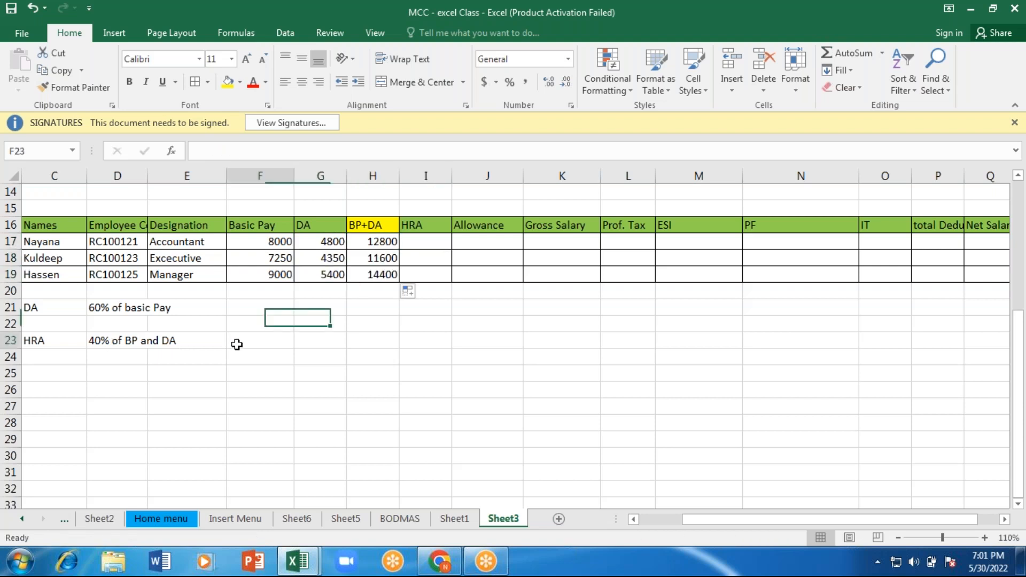
left_click(420, 243)
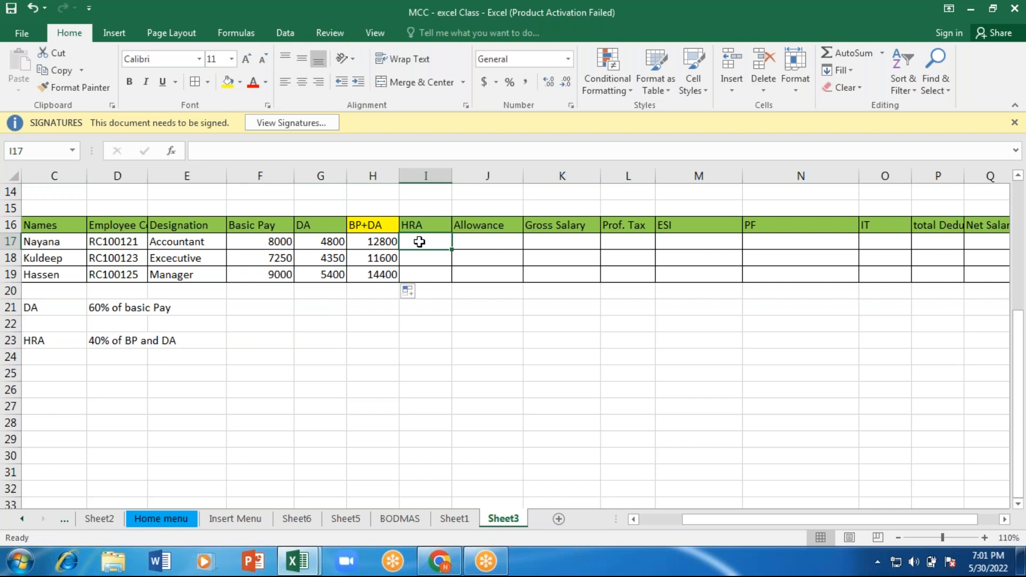
type("=")
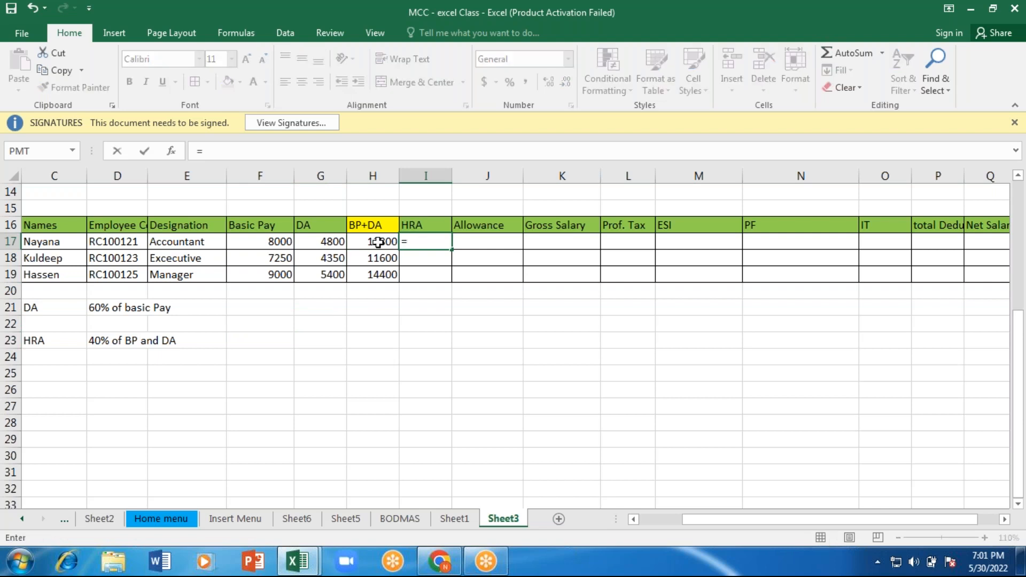
left_click(378, 242)
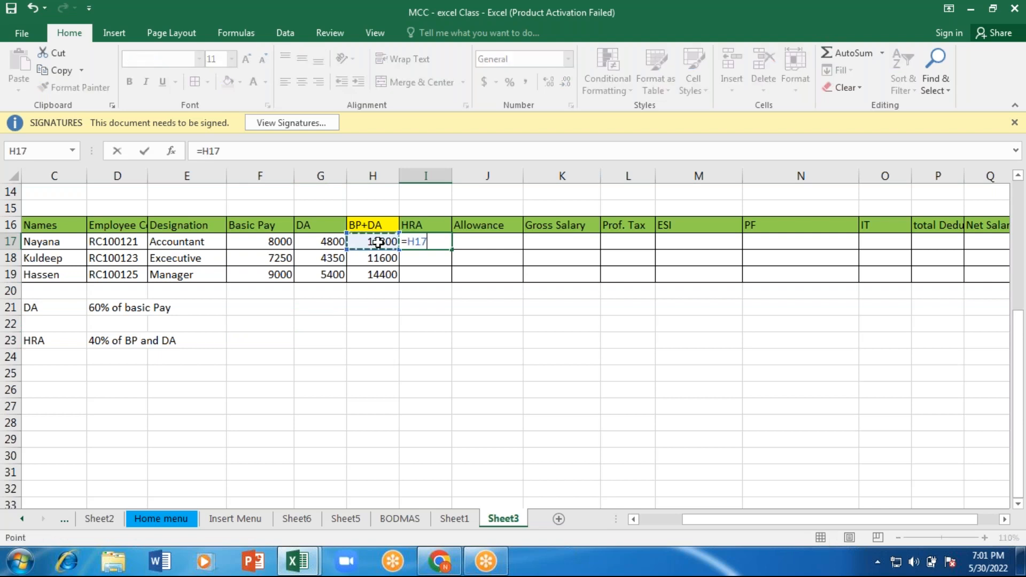
type("*40")
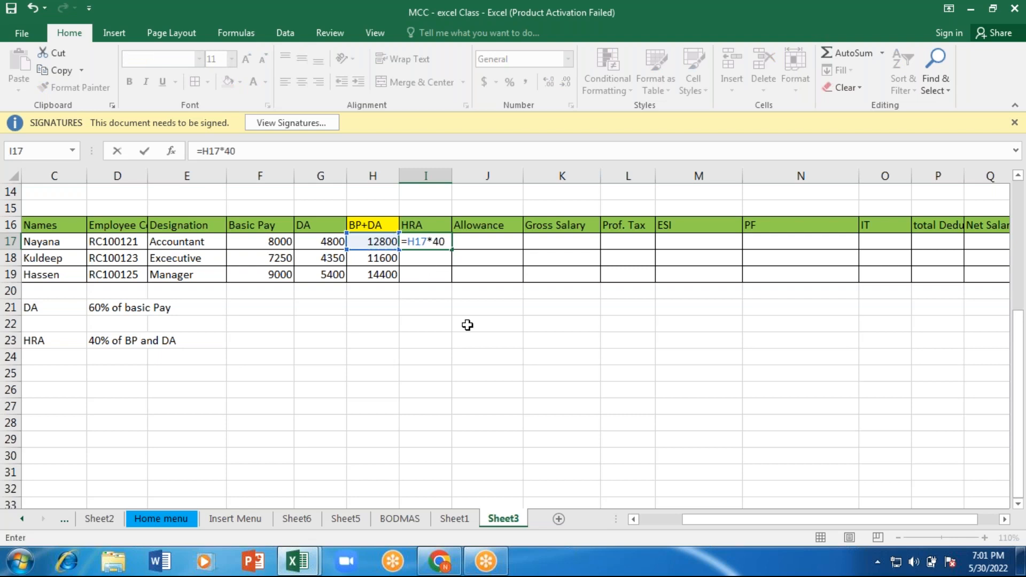
type("%")
key("Return")
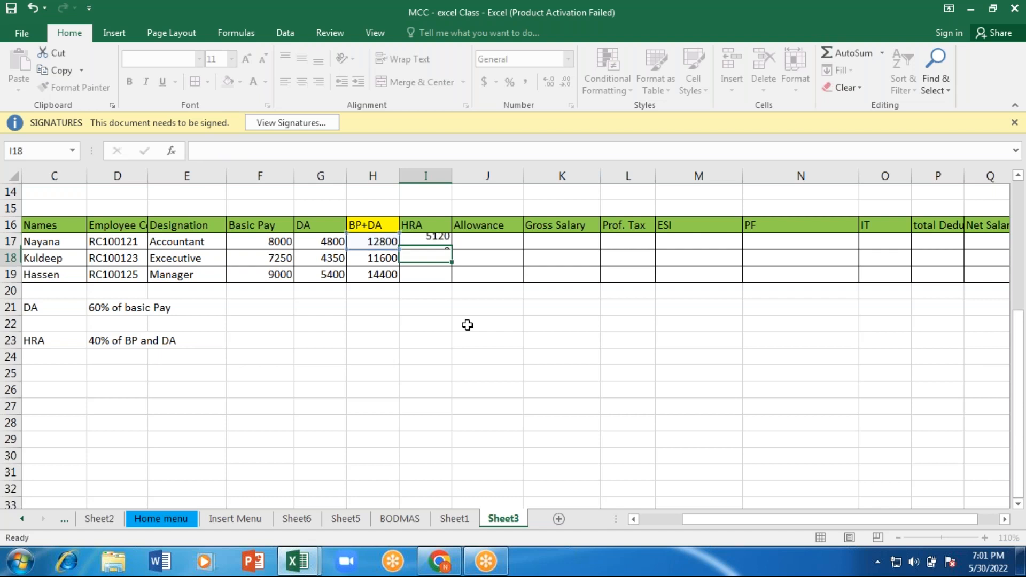
Step: Fill the HRA formula from I17 down to row 19
left_click(328, 241)
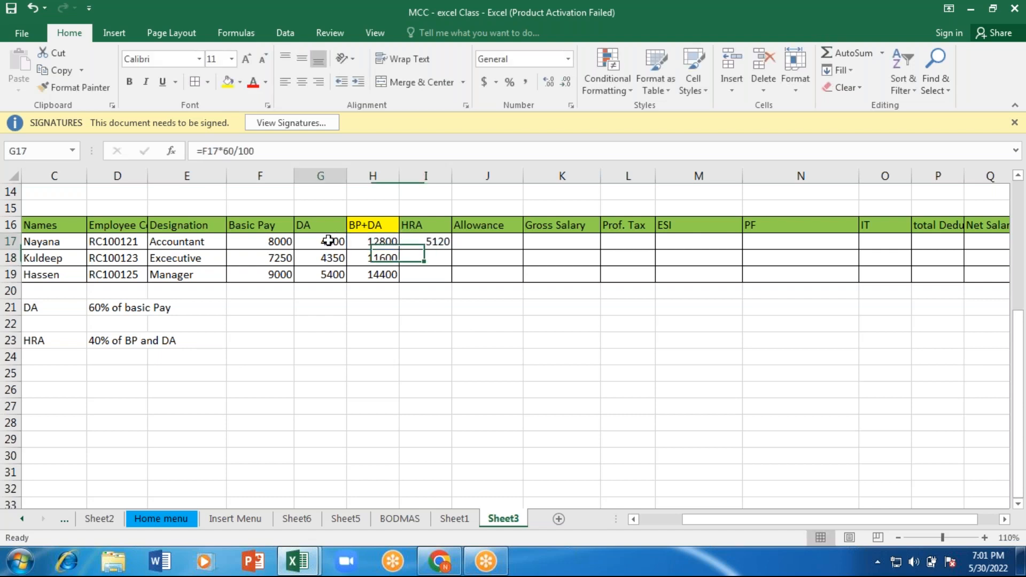
left_click(431, 240)
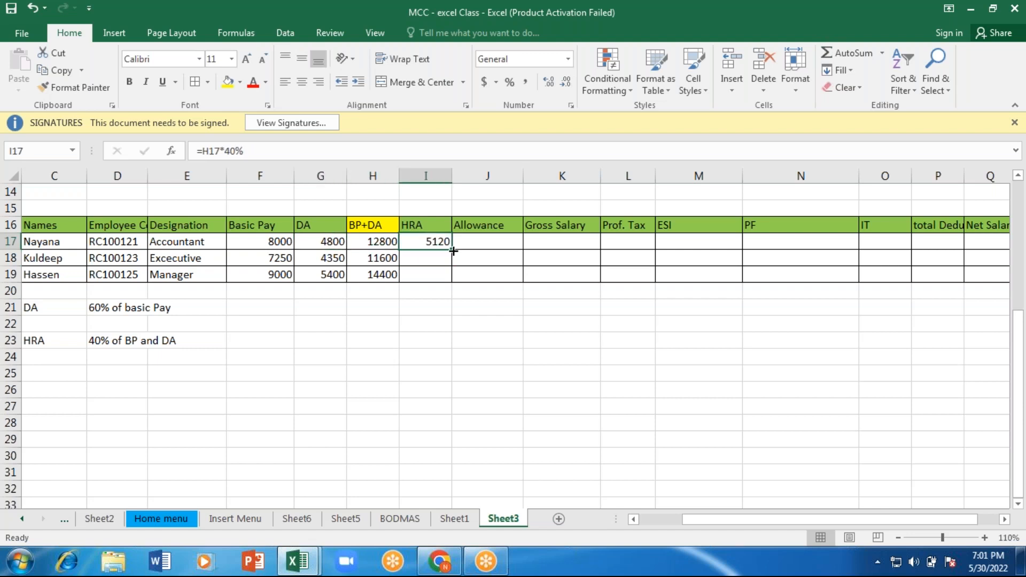
left_click_drag(453, 250, 453, 282)
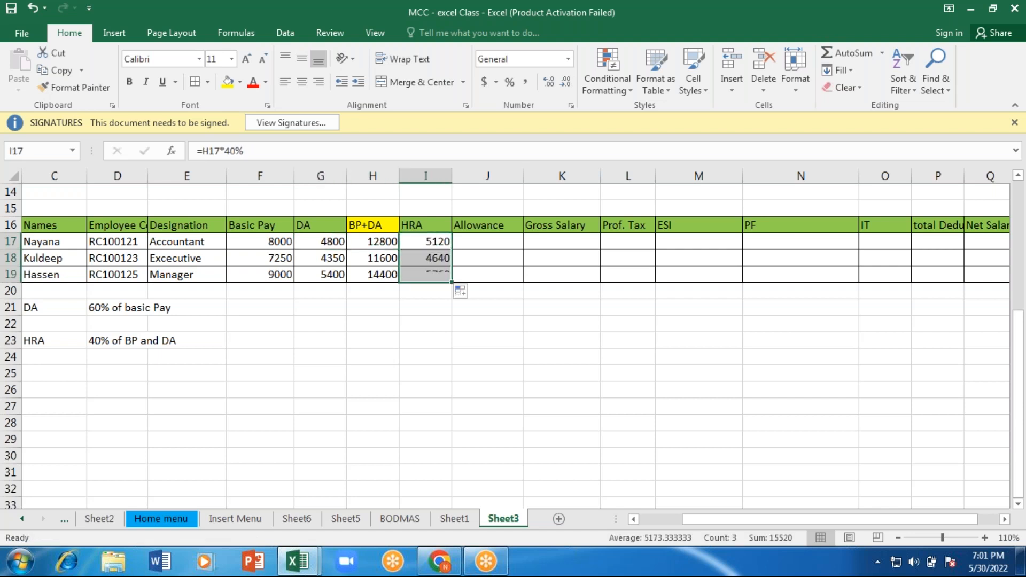
Step: Enter 1200 as the allowance for the first two employees in J17 and J18
left_click(498, 242)
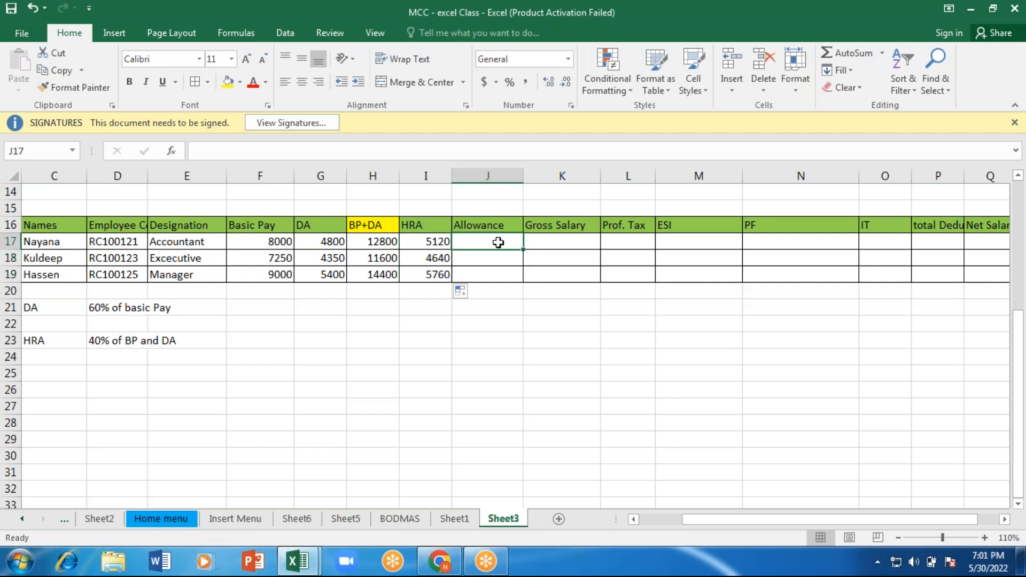
type("=")
type("12")
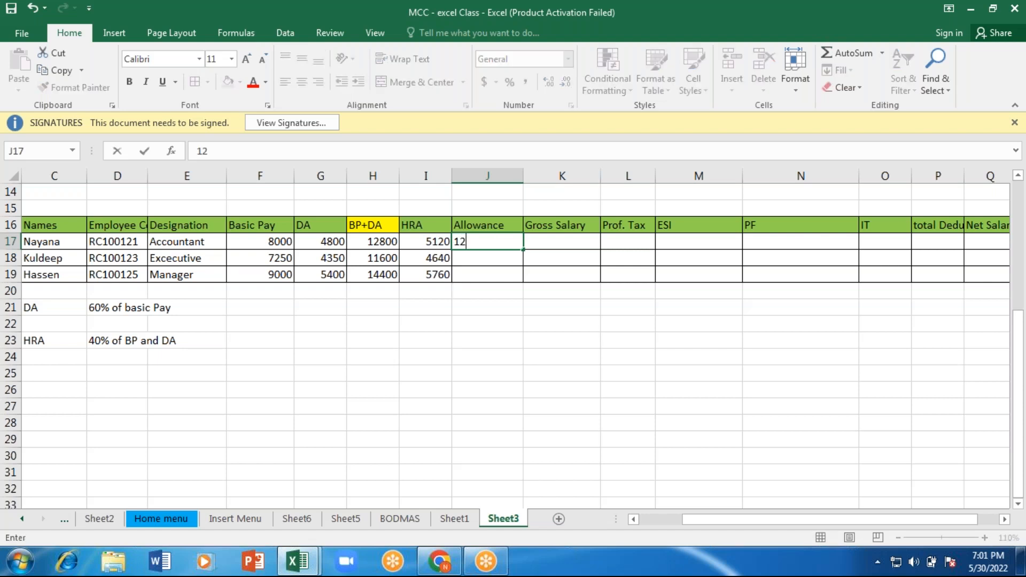
type("00")
key("Return")
type("1200")
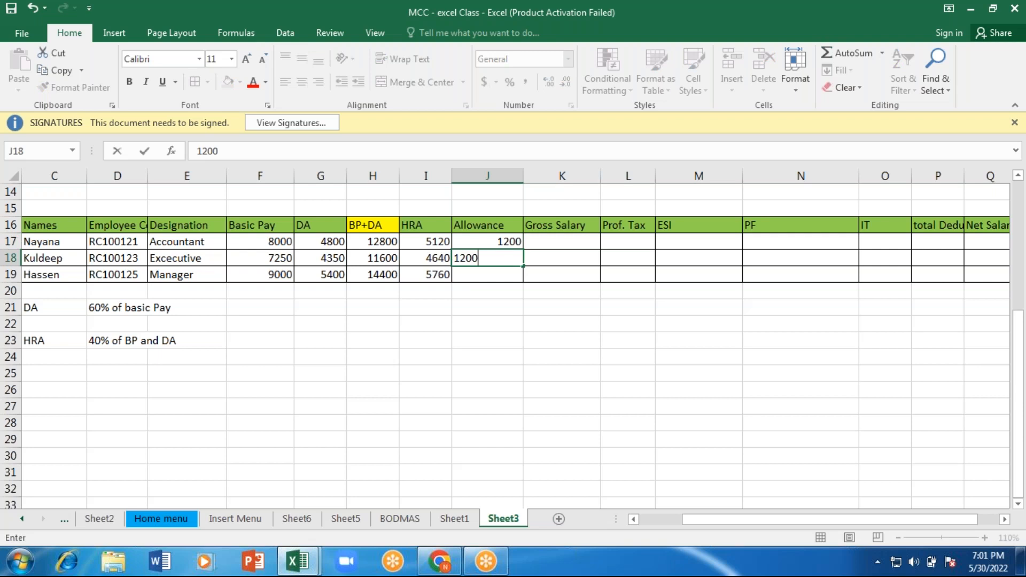
key("Return")
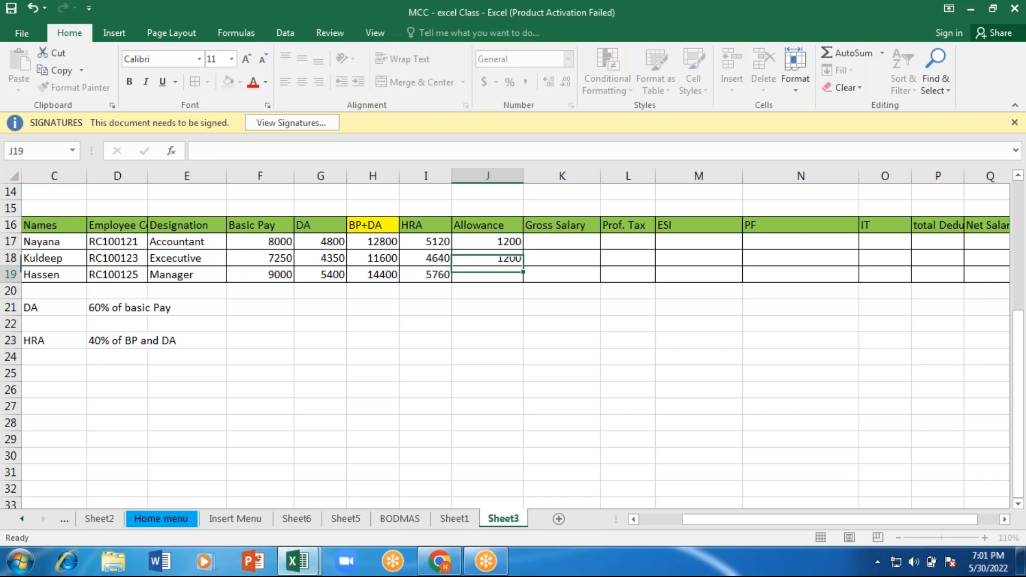
Step: Set the second employee's allowance in J18 to 1000 and enter 1500 for the third employee in J19
double_click(483, 258)
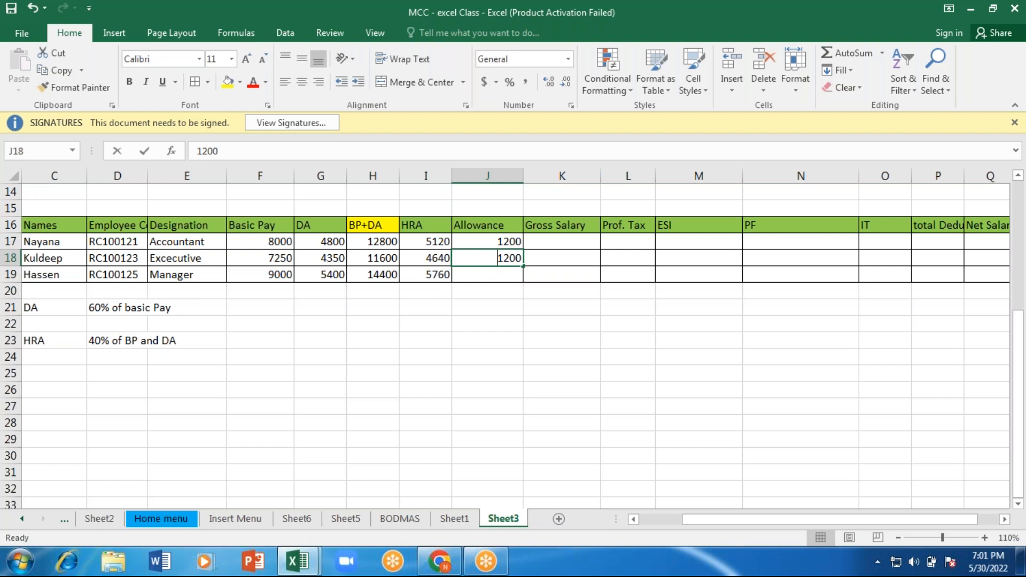
type("1000")
key("Return")
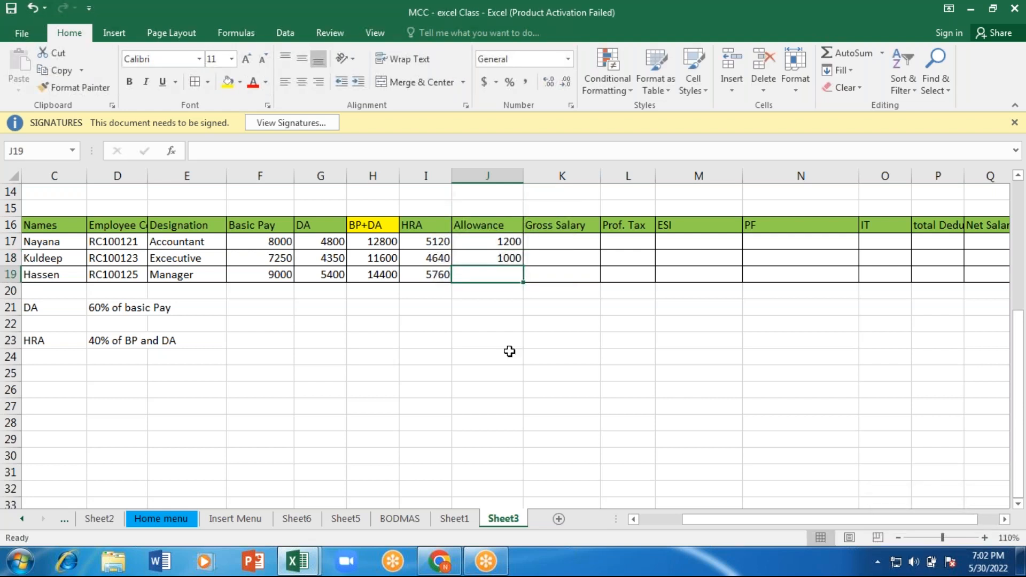
type("1")
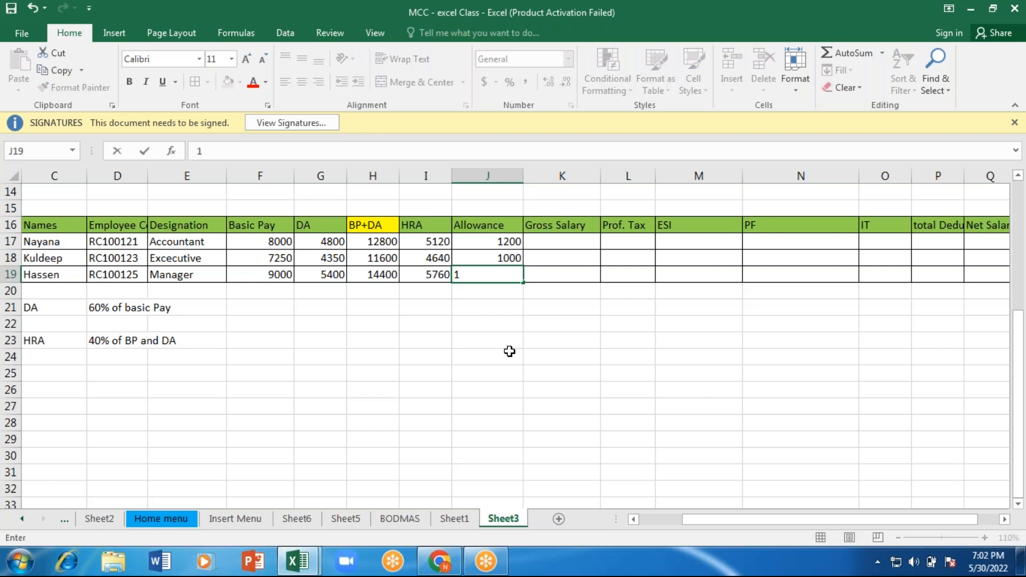
type("500")
left_click(518, 291)
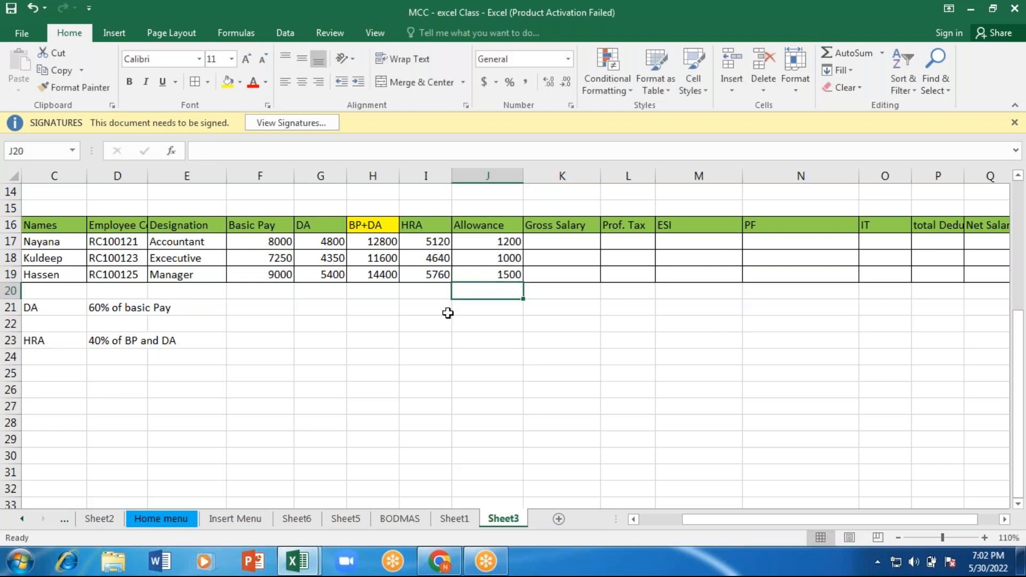
Step: Replace the allowance in J17 with the start of an IF formula that tests the designation, =IF(E17=
left_click(199, 240)
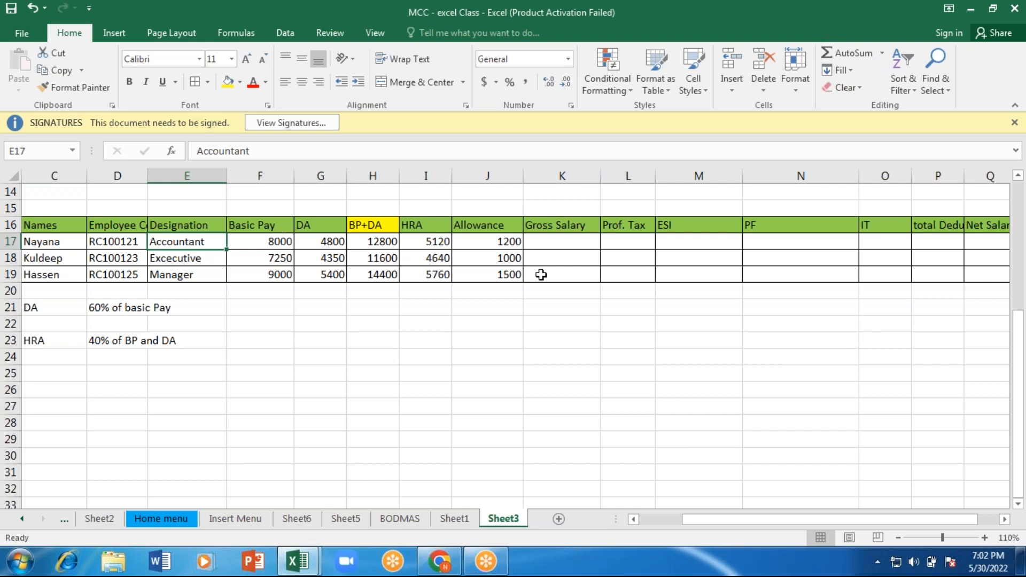
left_click(497, 243)
type("=")
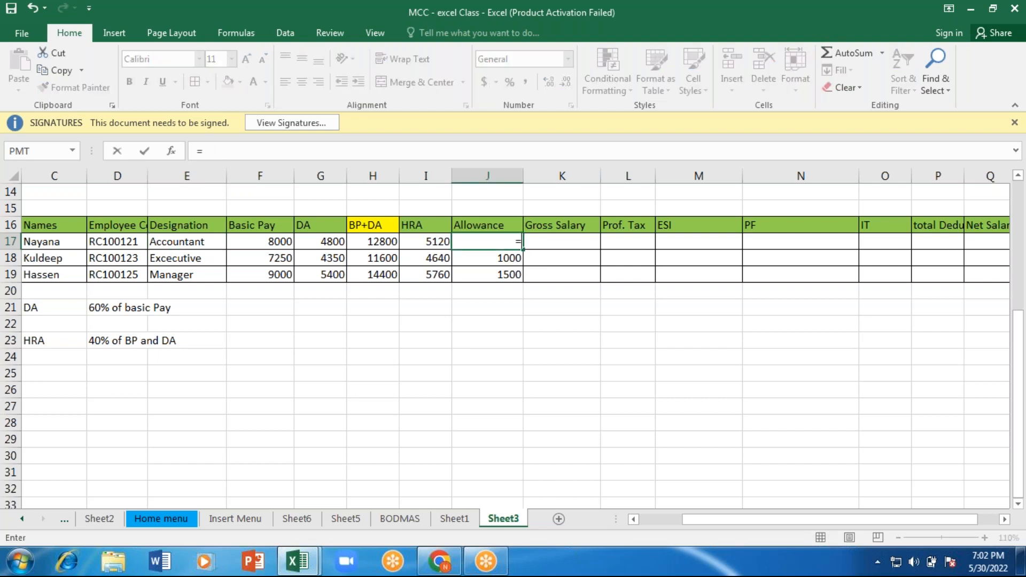
type("i")
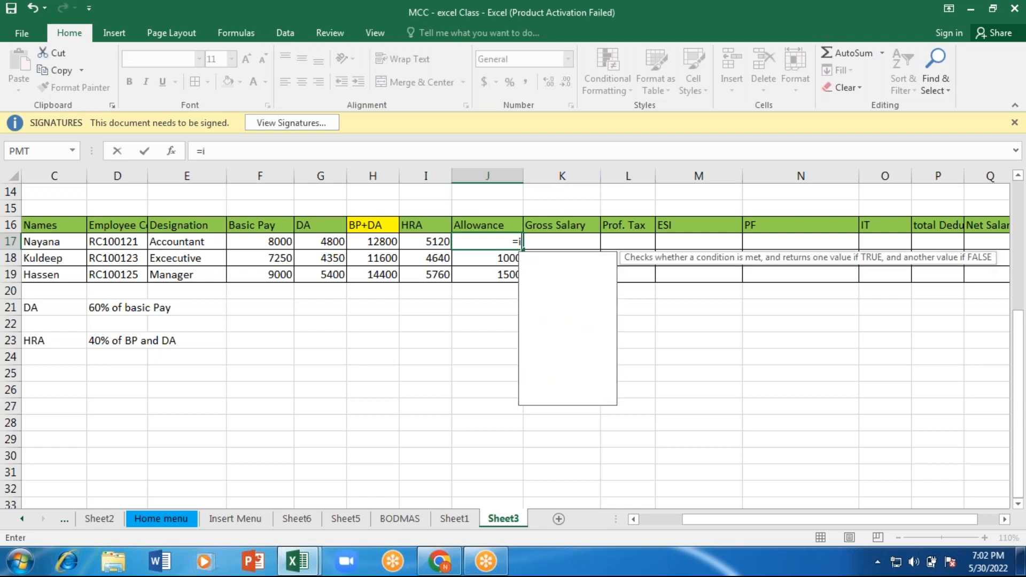
key("Tab")
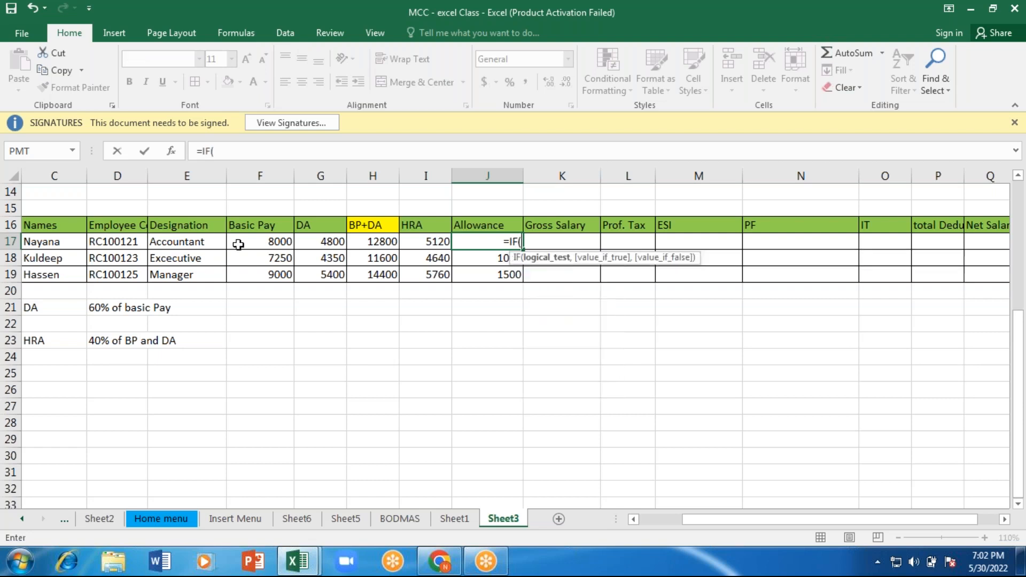
left_click(191, 243)
type("=")
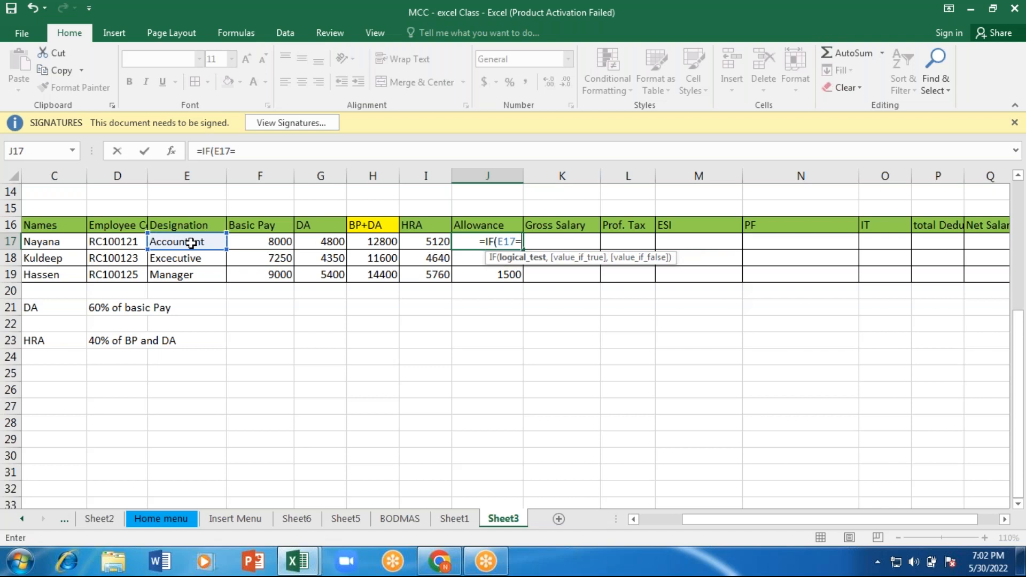
type("\"")
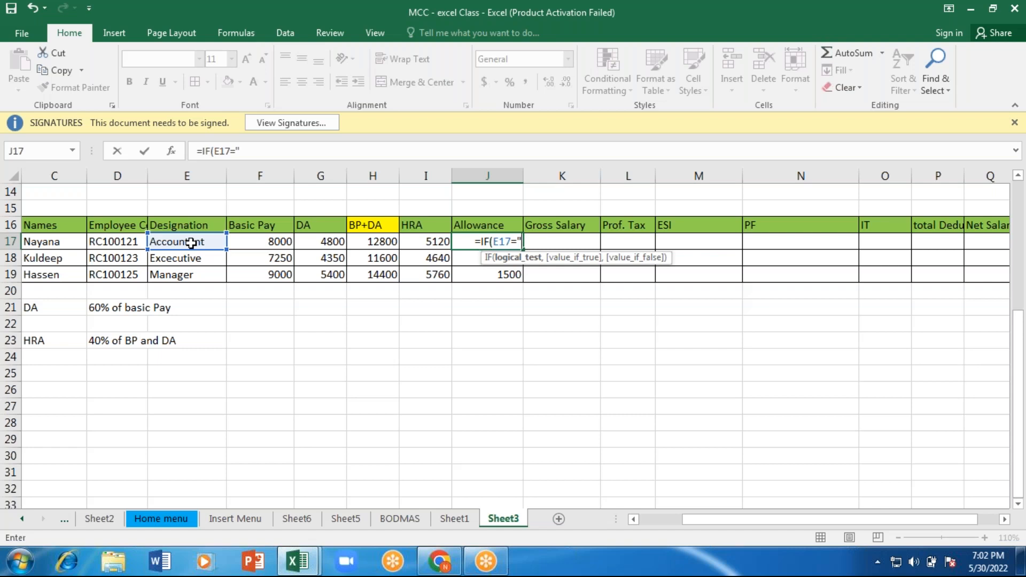
type("Accounta")
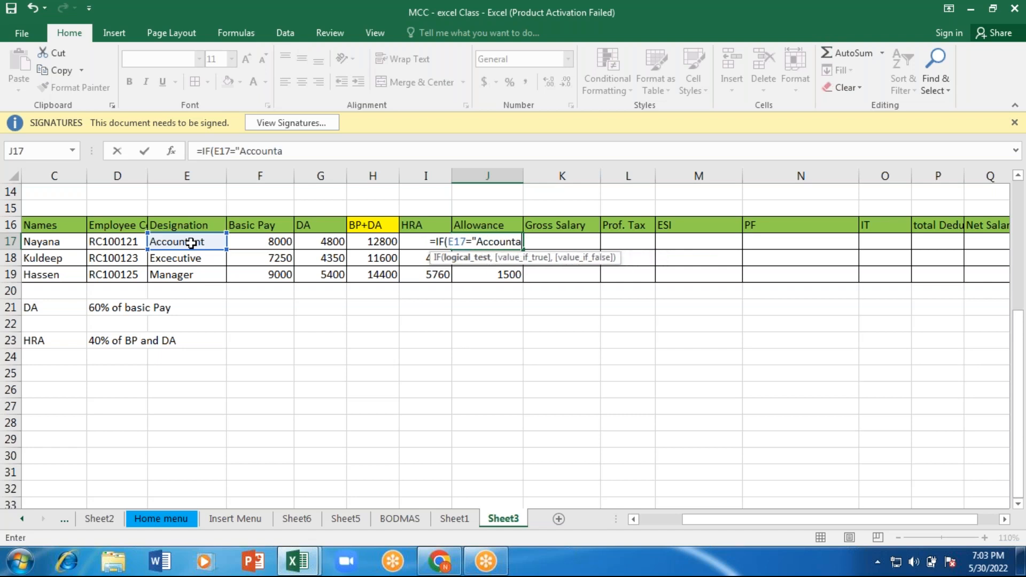
type("nt")
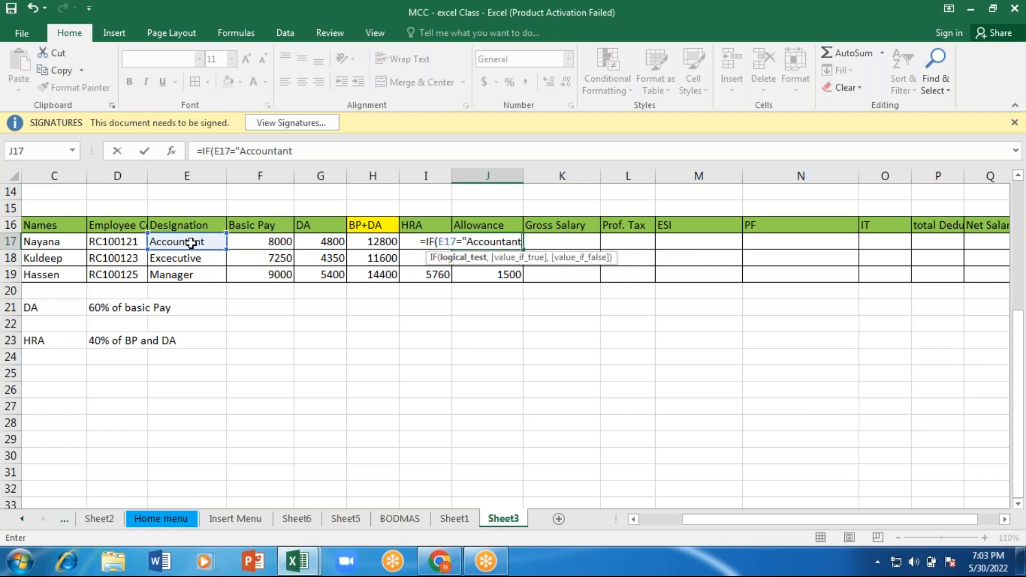
type(",")
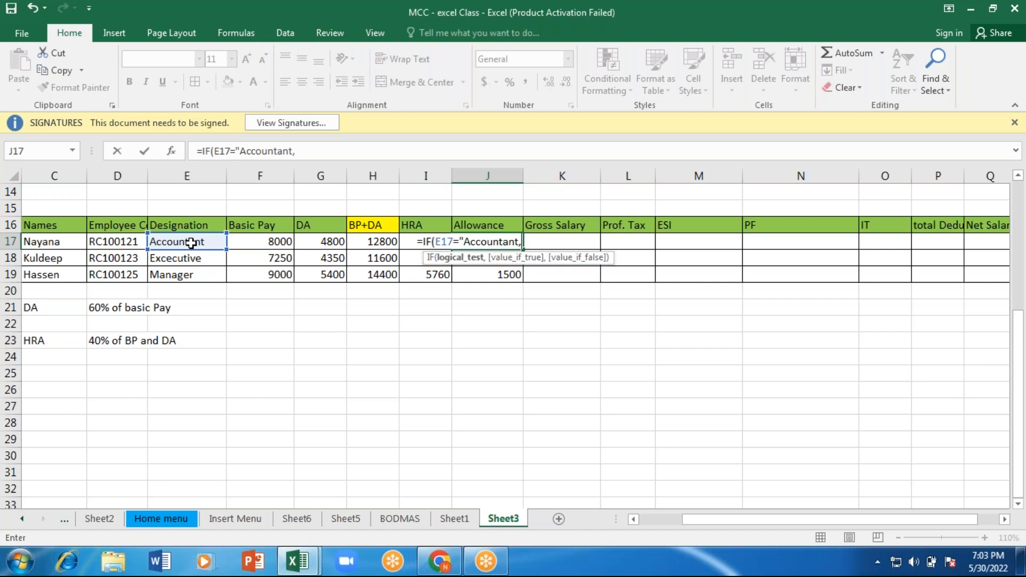
key("BackSpace")
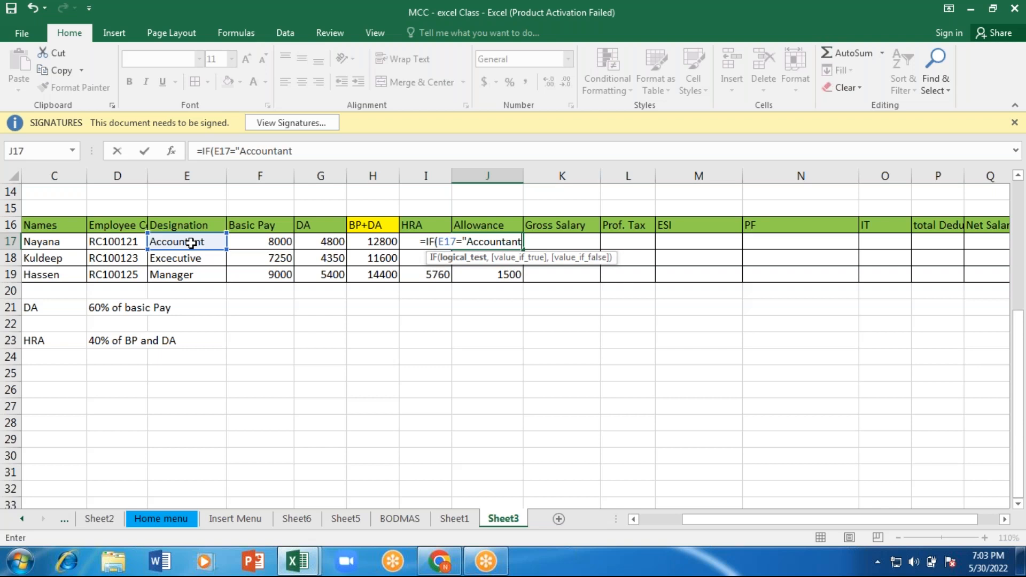
type("\"")
key("BackSpace")
key("BackSpace")
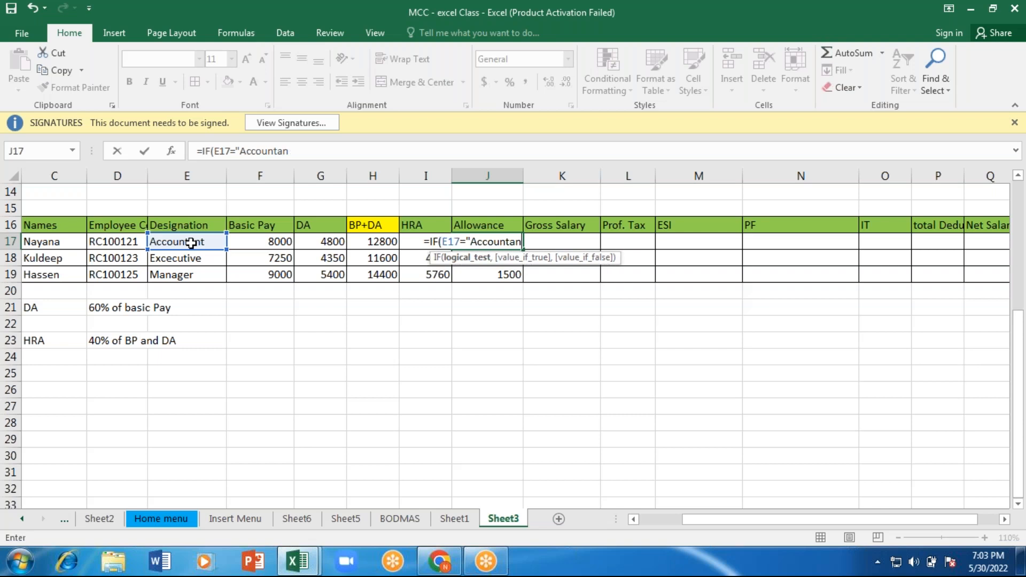
key("BackSpace")
key("BackSpace")
key("BackSpace")
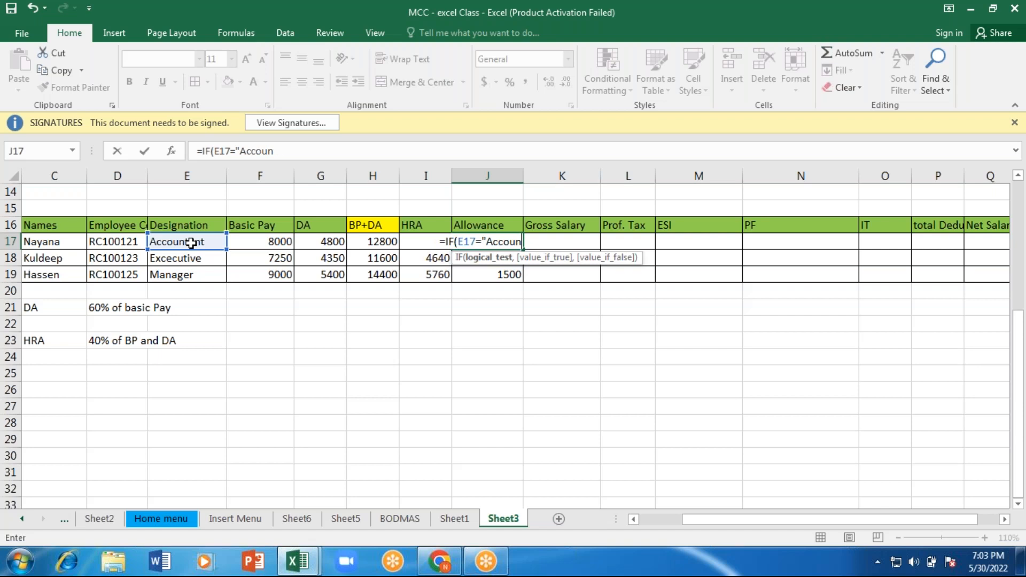
key("BackSpace")
key("BackSpace")
key("BackSpace")
key("BackSpace")
key("BackSpace")
key("BackSpace")
key("BackSpace")
Step: Complete the first test in J17's formula as "Accountant" returning 1200, and begin a nested IF for the false case
type("\"")
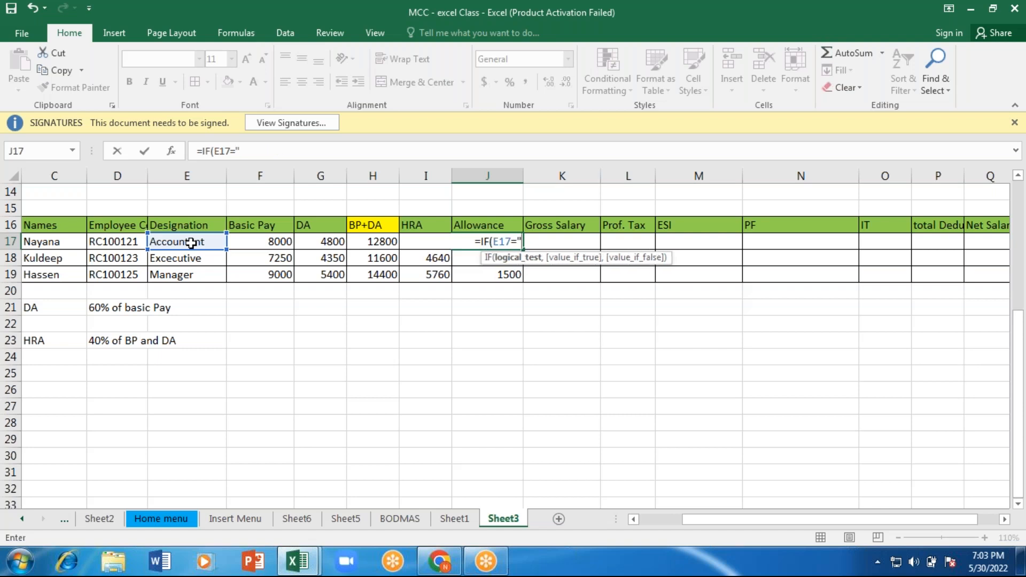
type("Acco")
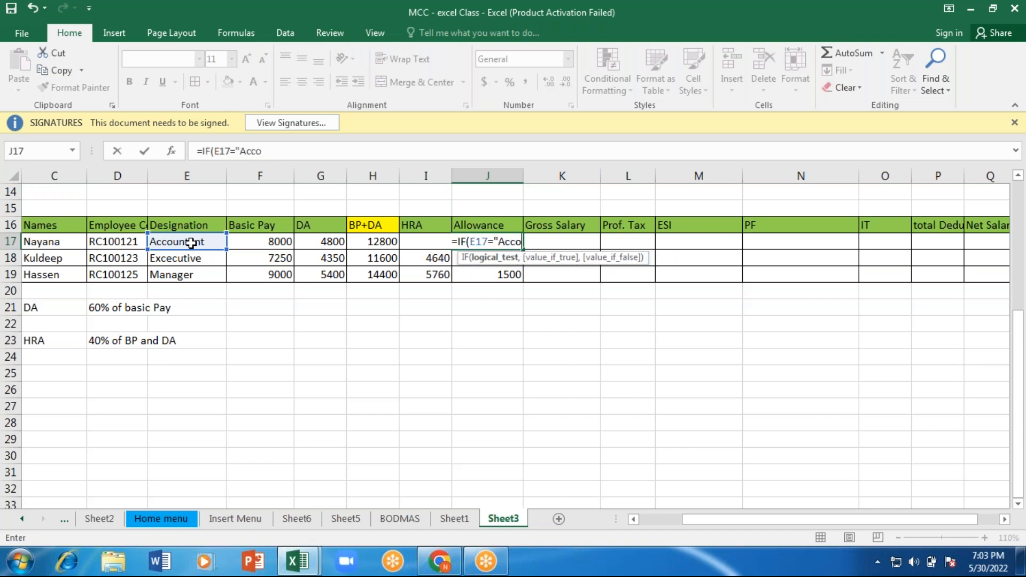
type("untant\",")
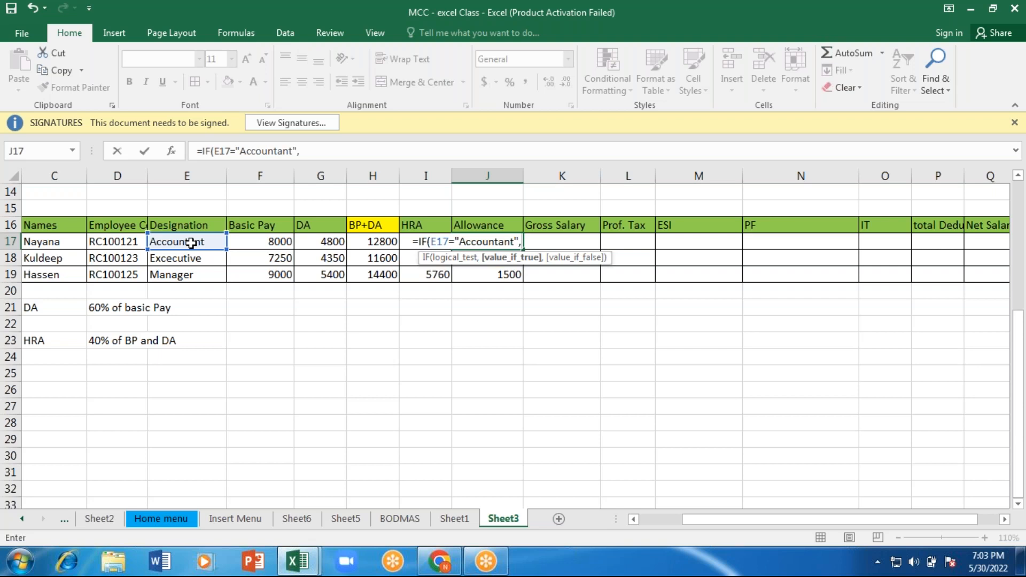
type("1")
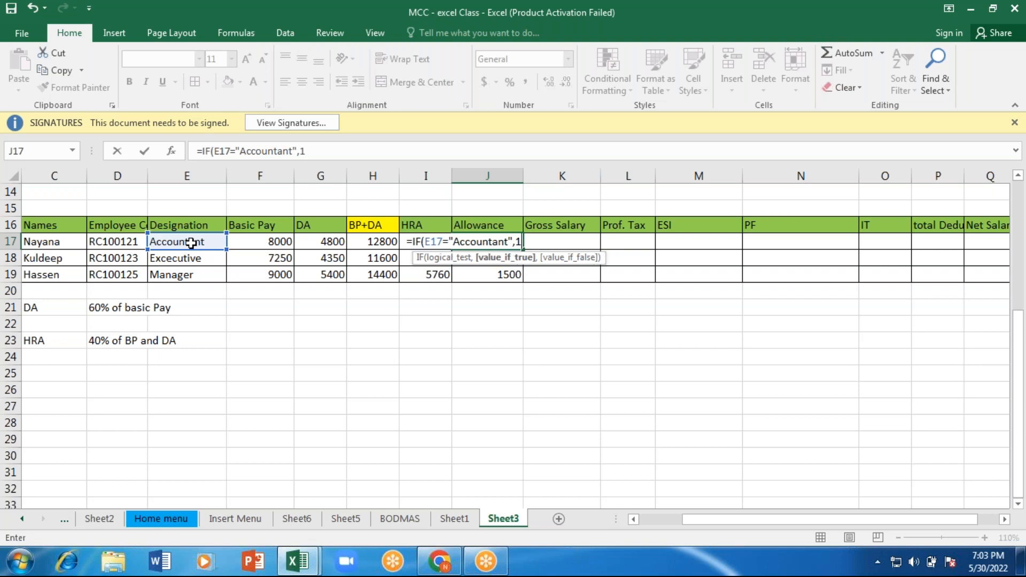
type("200,IF(")
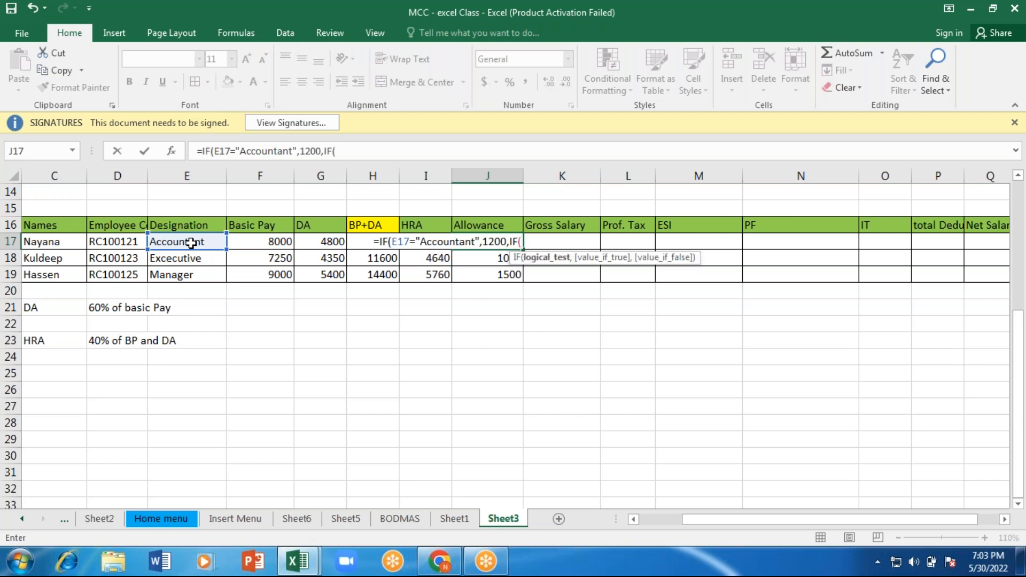
Step: Make the nested IF in J17 test E17="Executive" and return 1000 when true
left_click(191, 243)
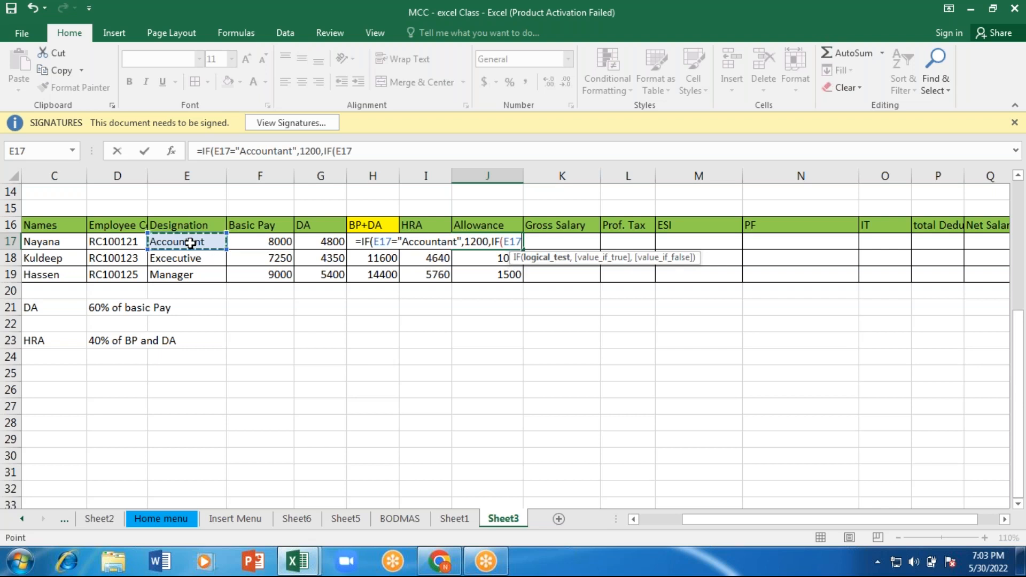
type("=\"")
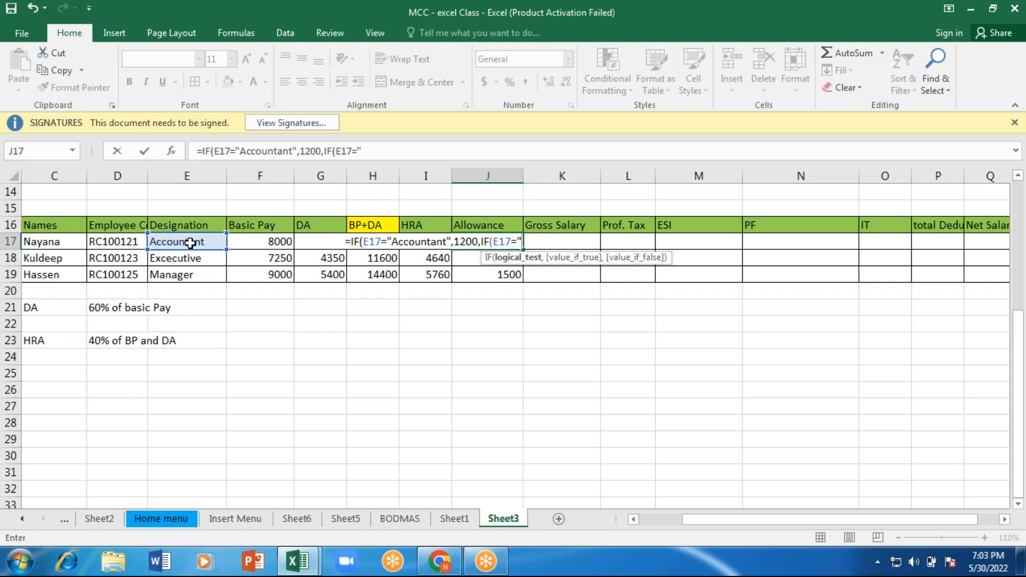
type("E")
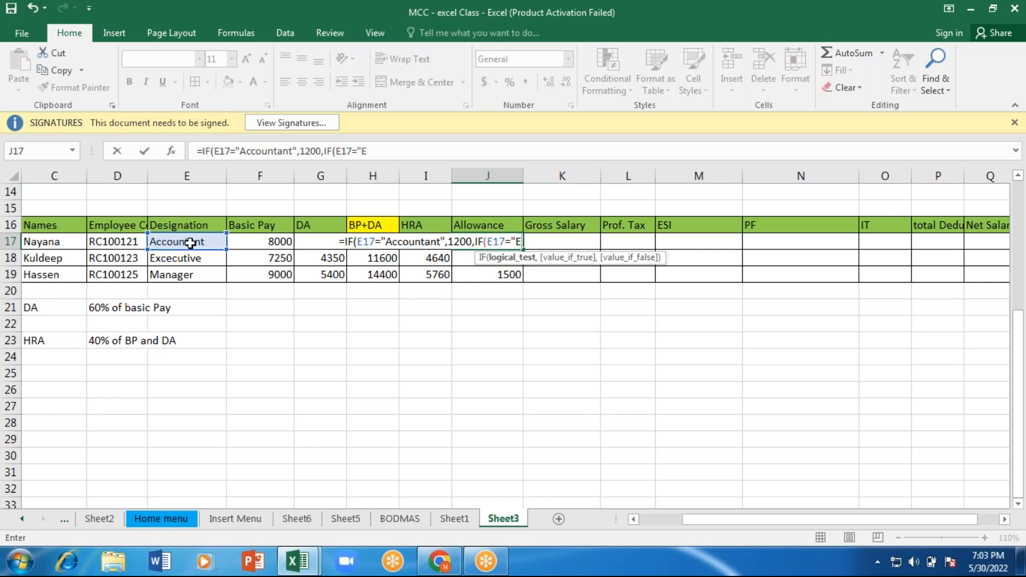
type("xe")
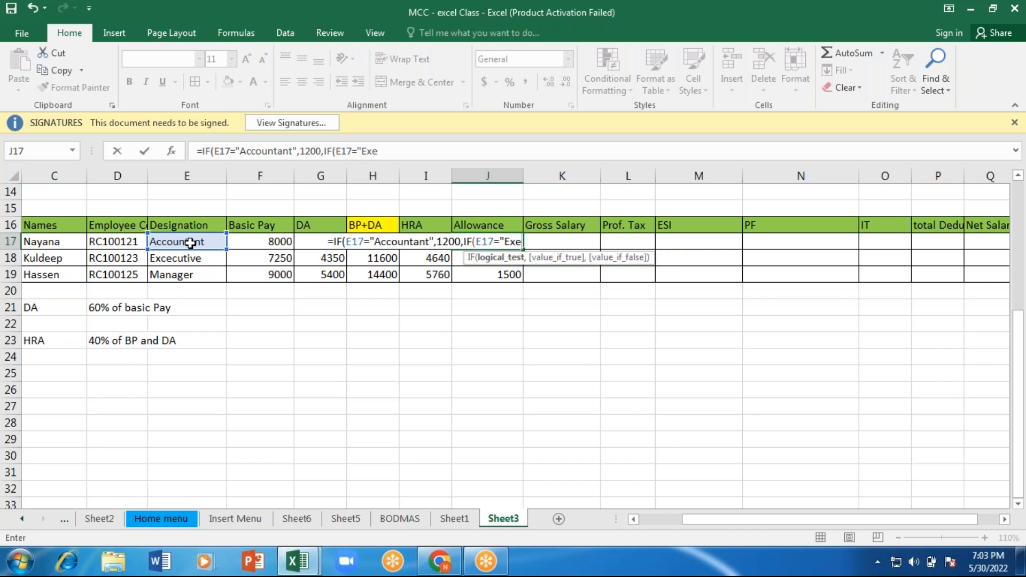
type("cut")
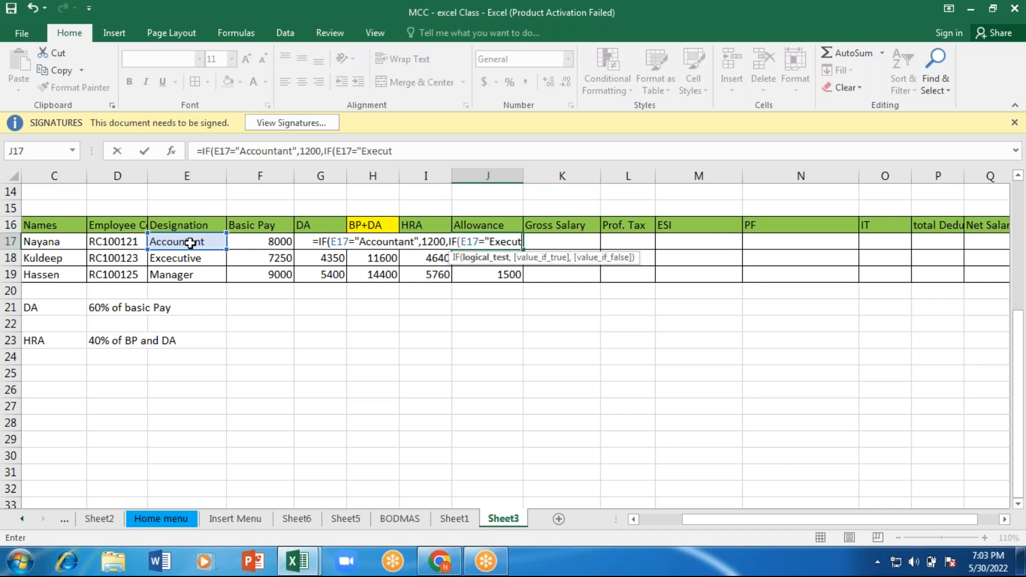
type("ive")
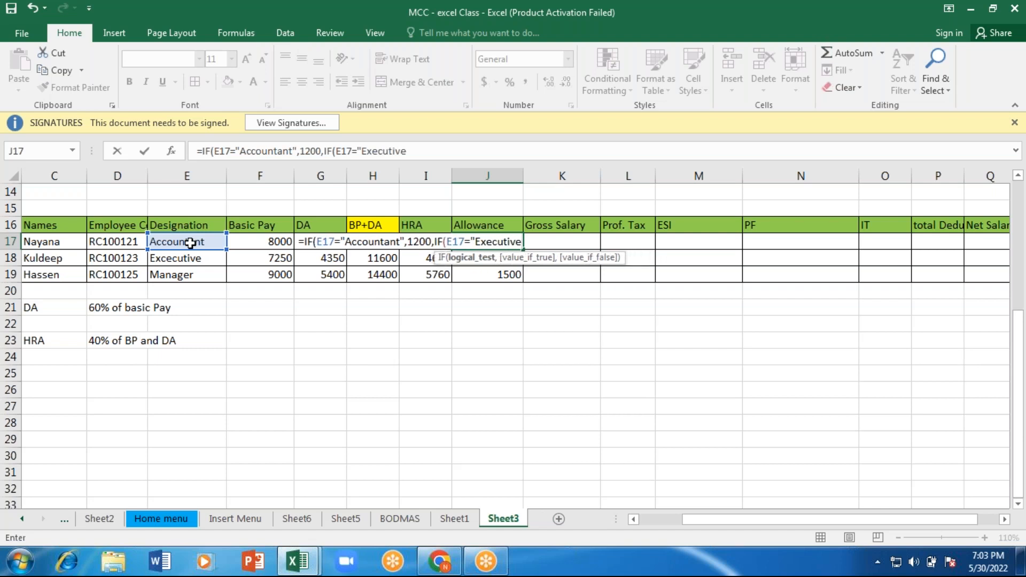
type("\"")
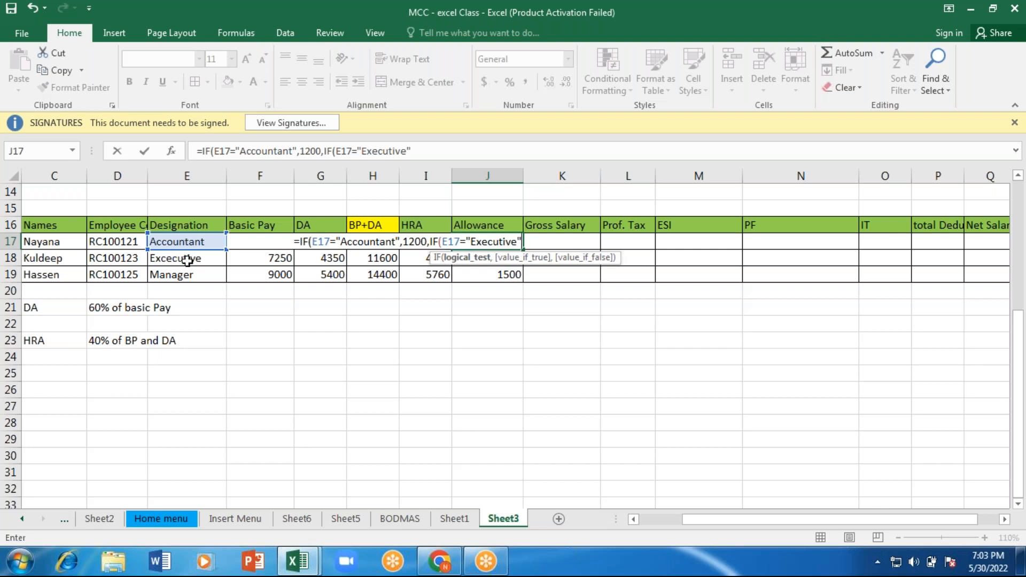
type(",")
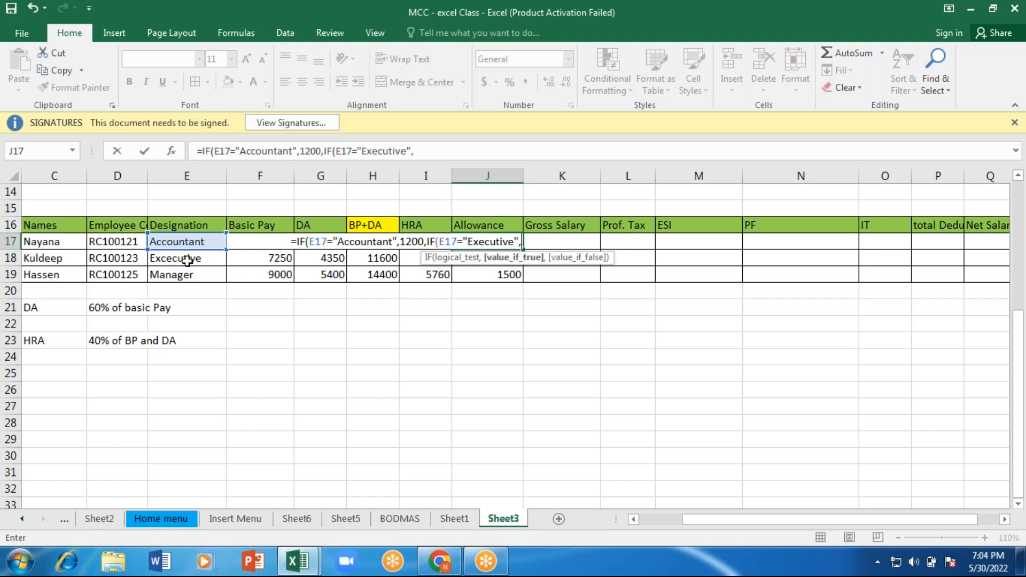
type("1000")
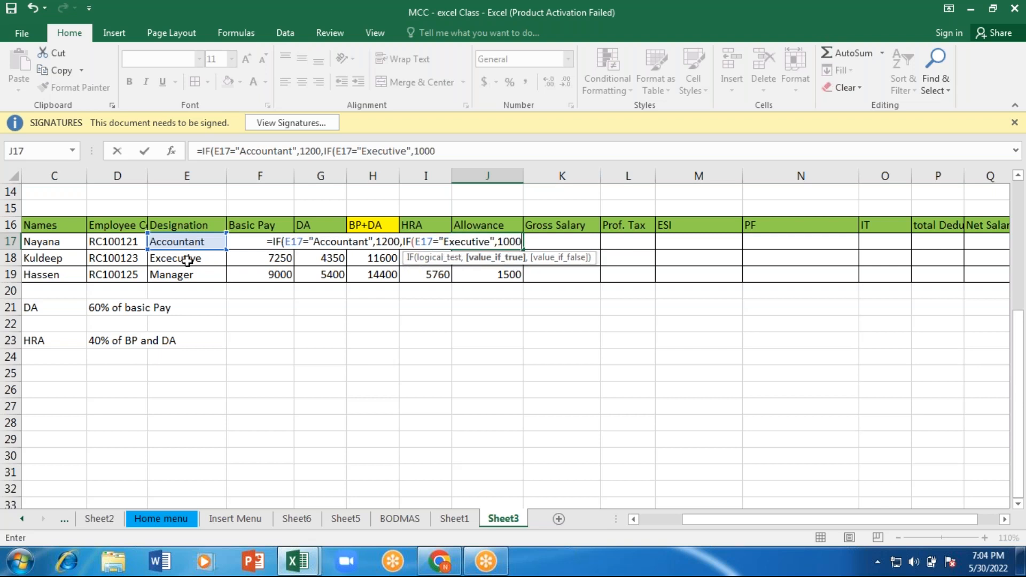
type(",")
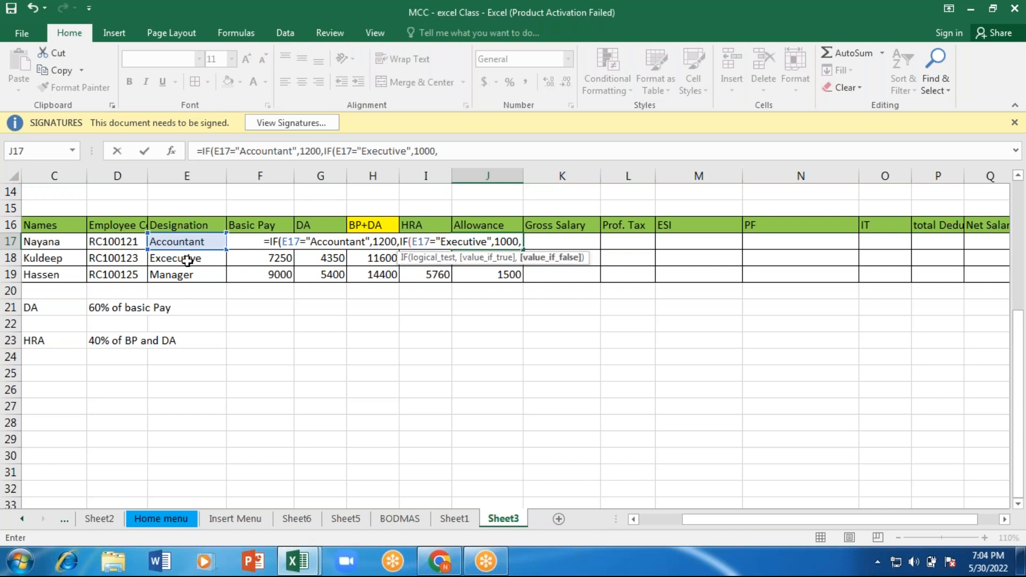
Step: Add a third nested IF to J17's formula that tests E17="Manager", with the designation enclosed in quotation marks
type("i")
key("Tab")
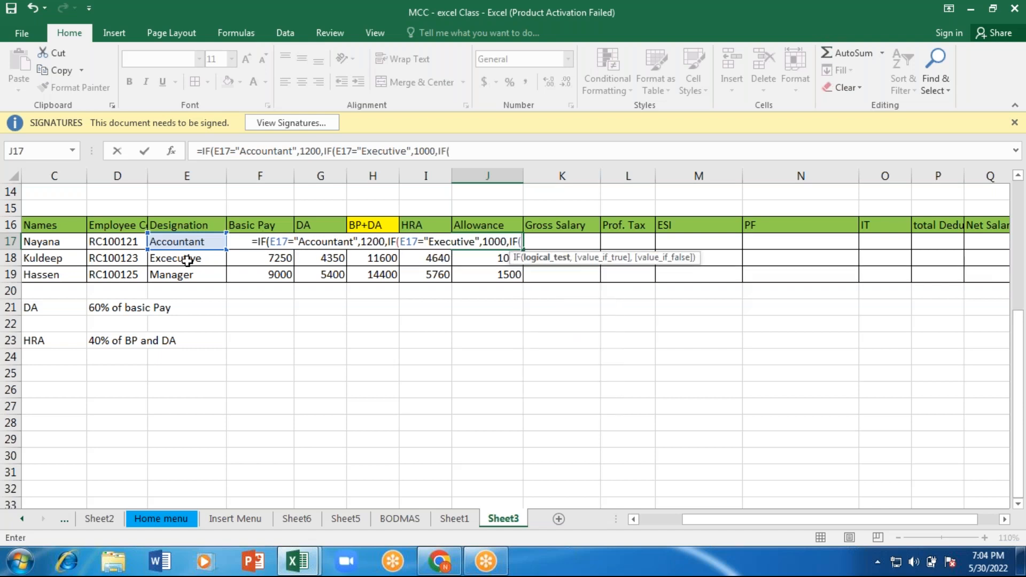
left_click(178, 242)
left_click(179, 242)
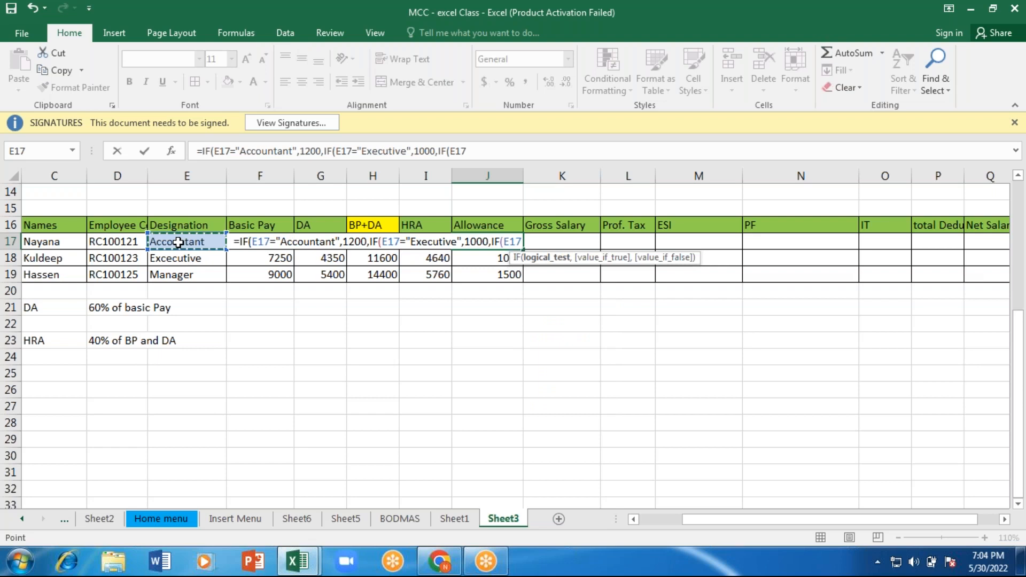
type("=")
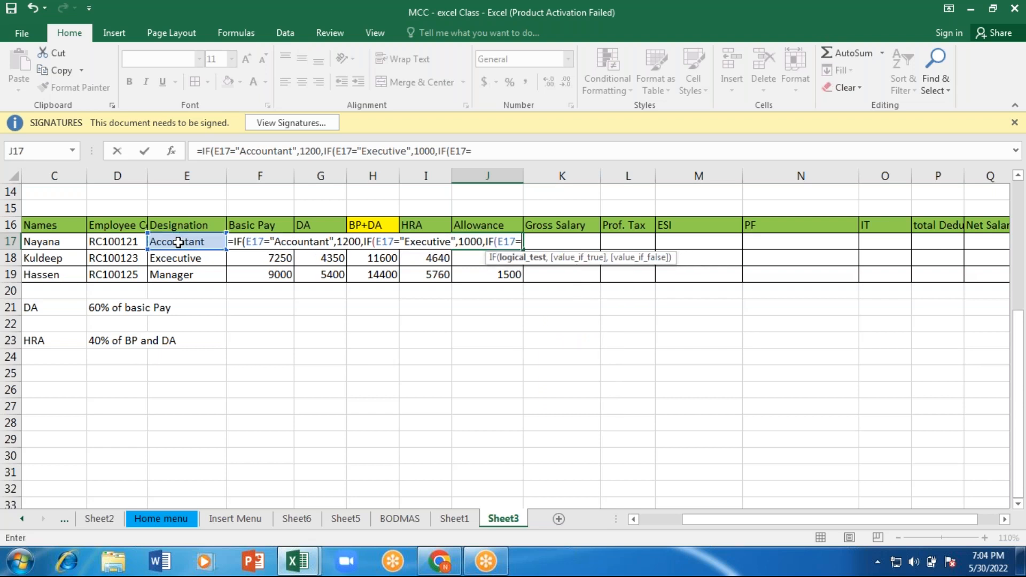
type("Manger")
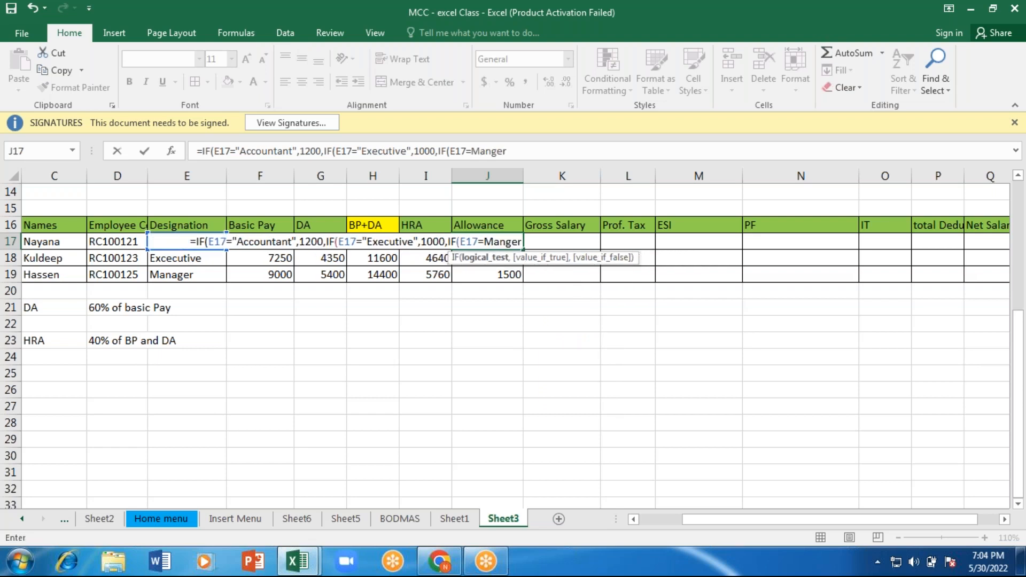
key("BackSpace")
key("BackSpace")
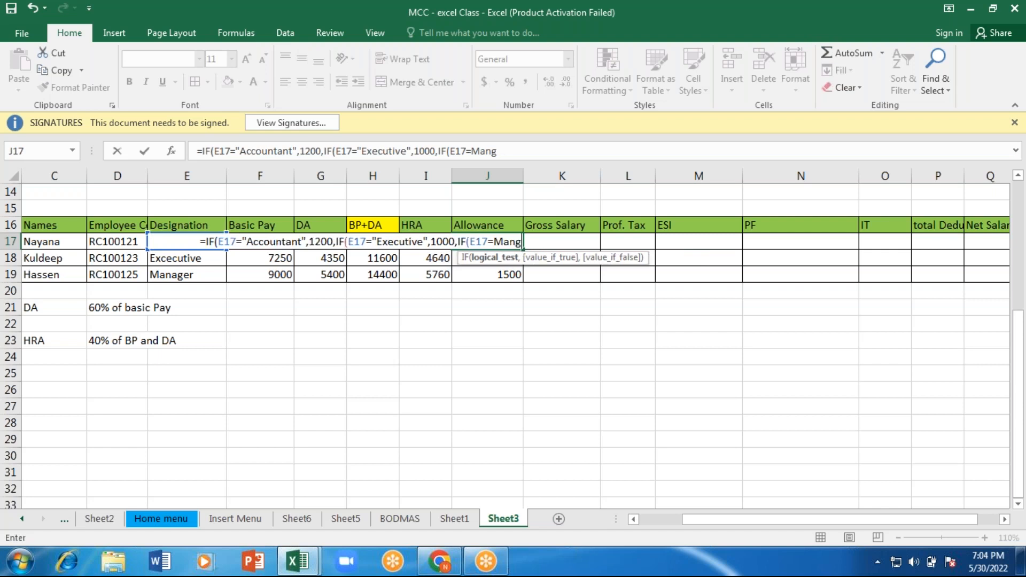
type("g")
key("BackSpace")
key("BackSpace")
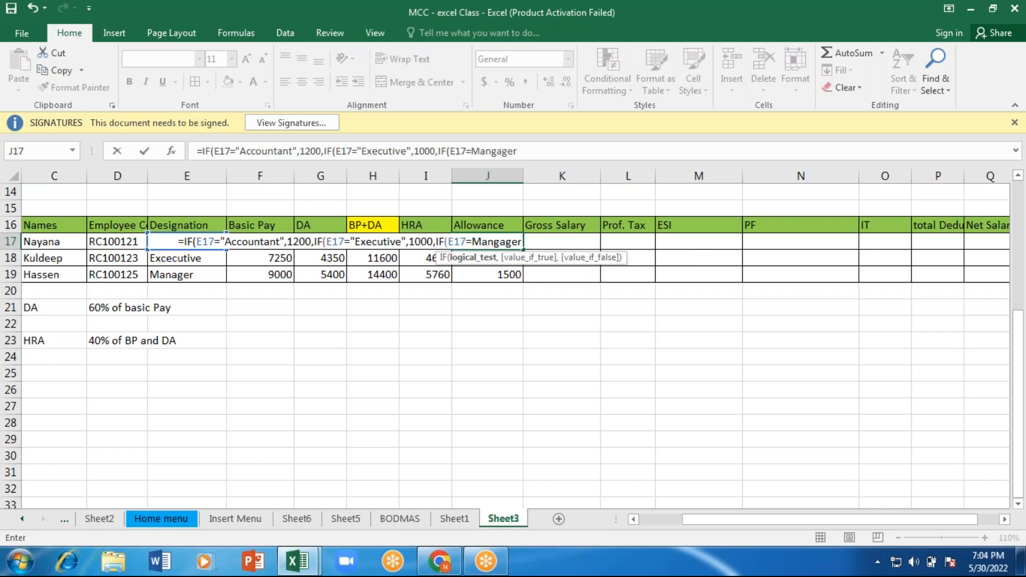
key("BackSpace")
type("a")
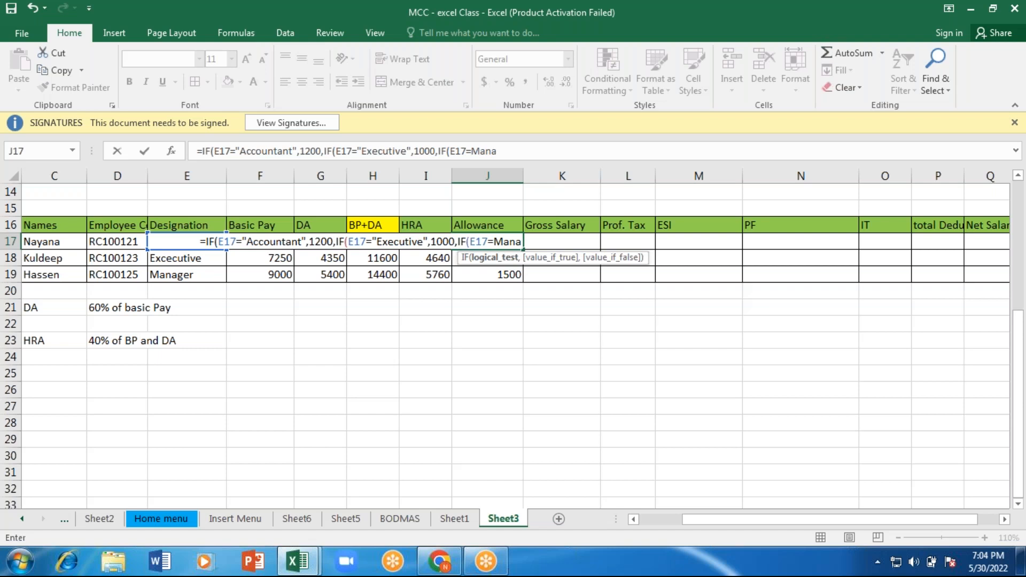
type("ger\"")
left_click(474, 242)
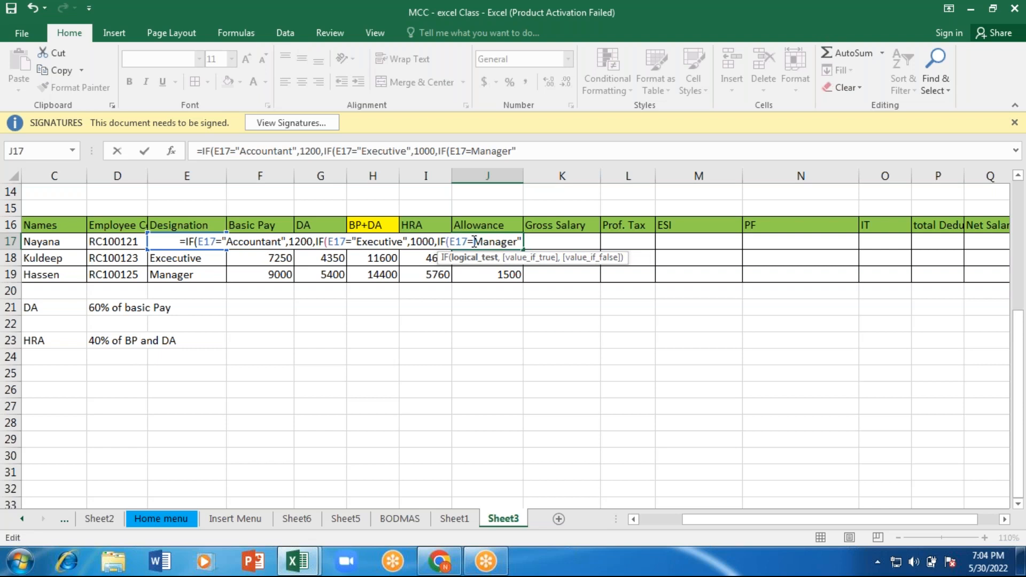
Step: Finish the J17 formula with 1500 for the manager and three closing brackets, and fill it down to row 19
type("\"")
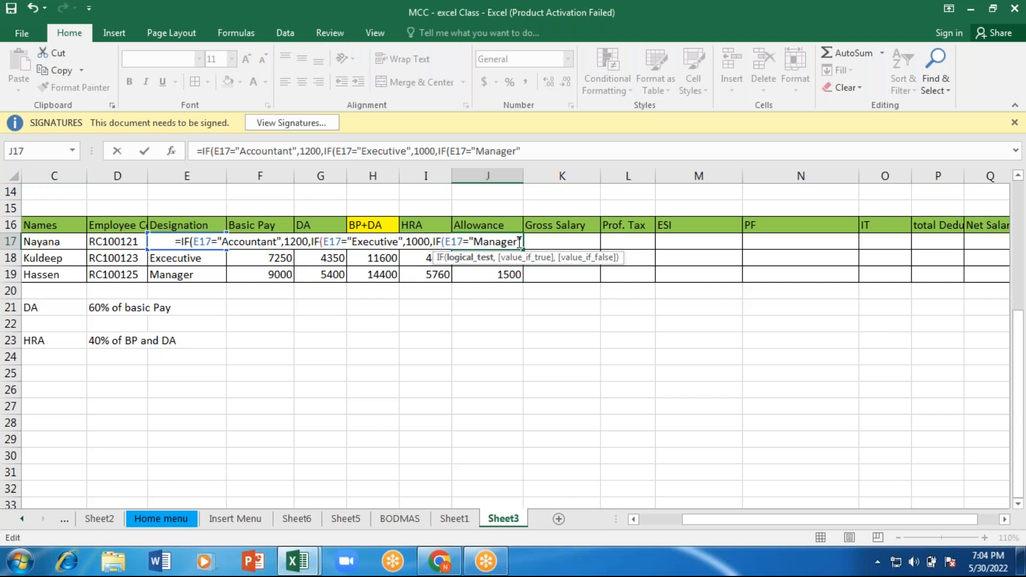
type(",")
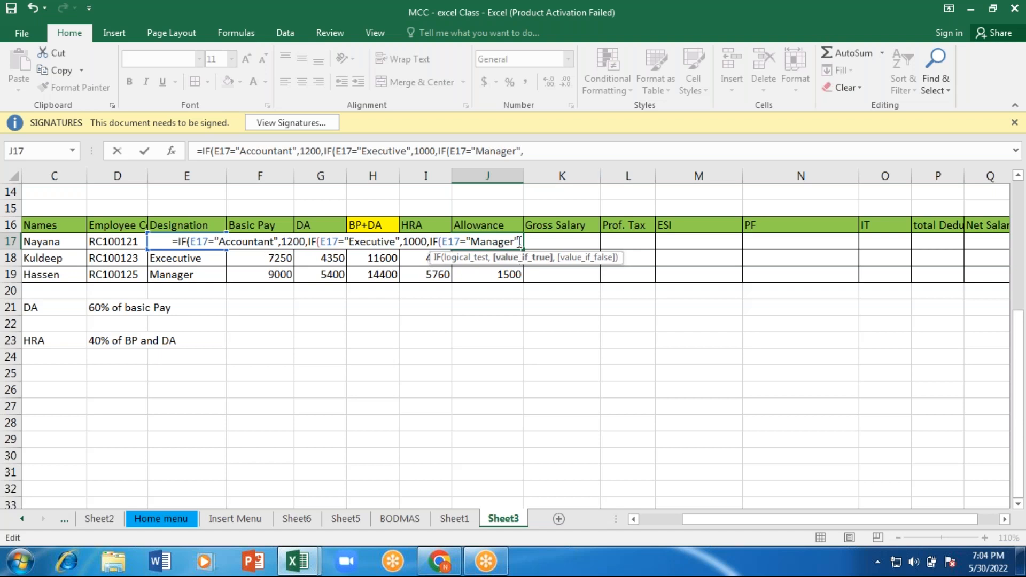
type("15")
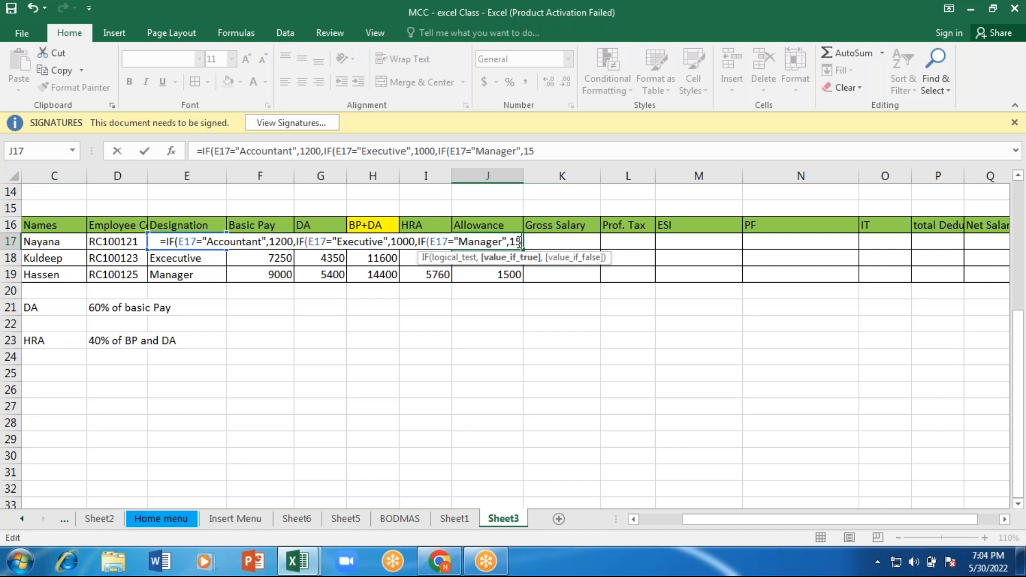
type("00")
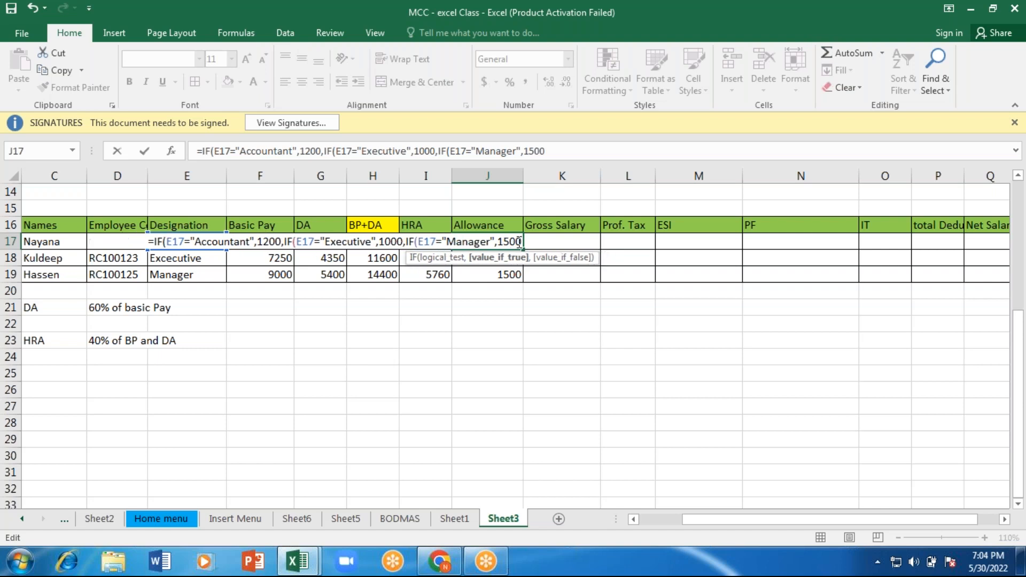
type(")))")
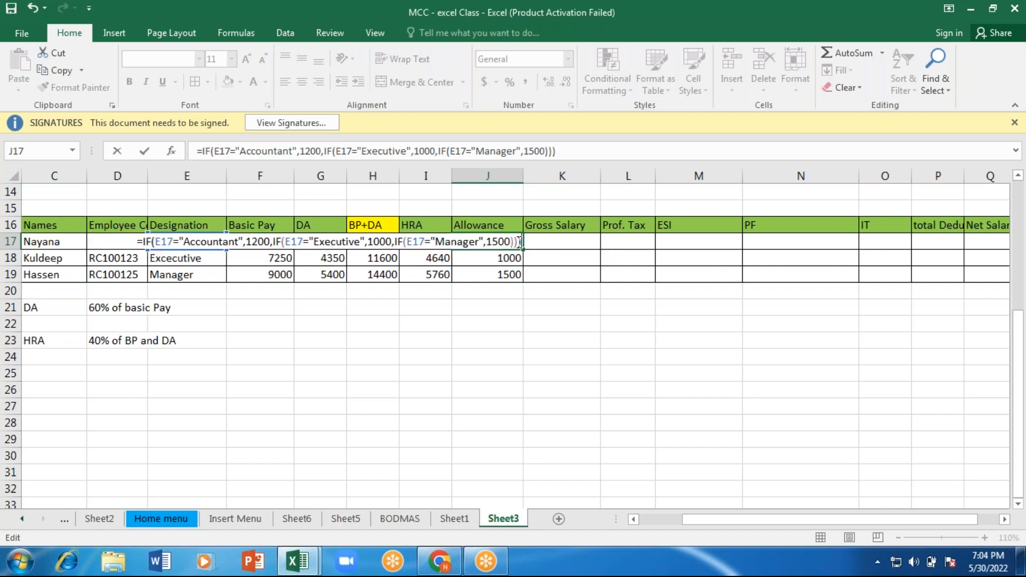
key("ctrl+Return")
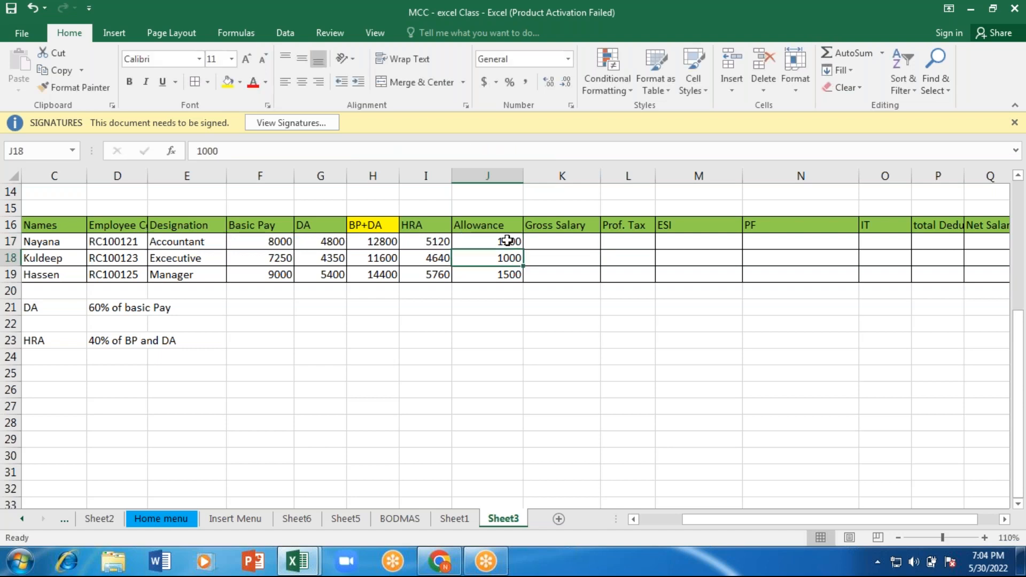
double_click(523, 256)
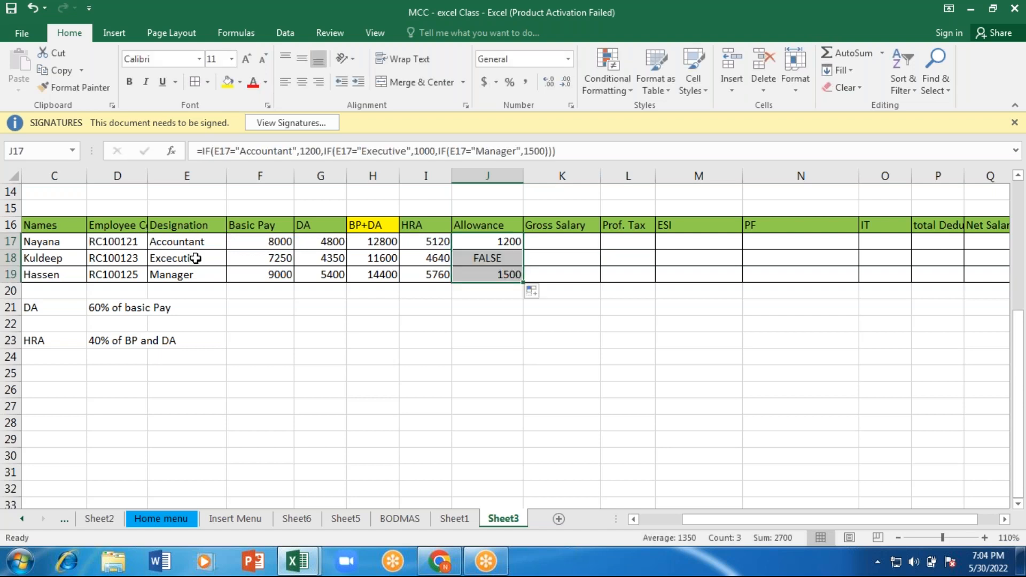
Step: Correct the spelling of the second employee's designation in E18 to Executive
left_click(196, 258)
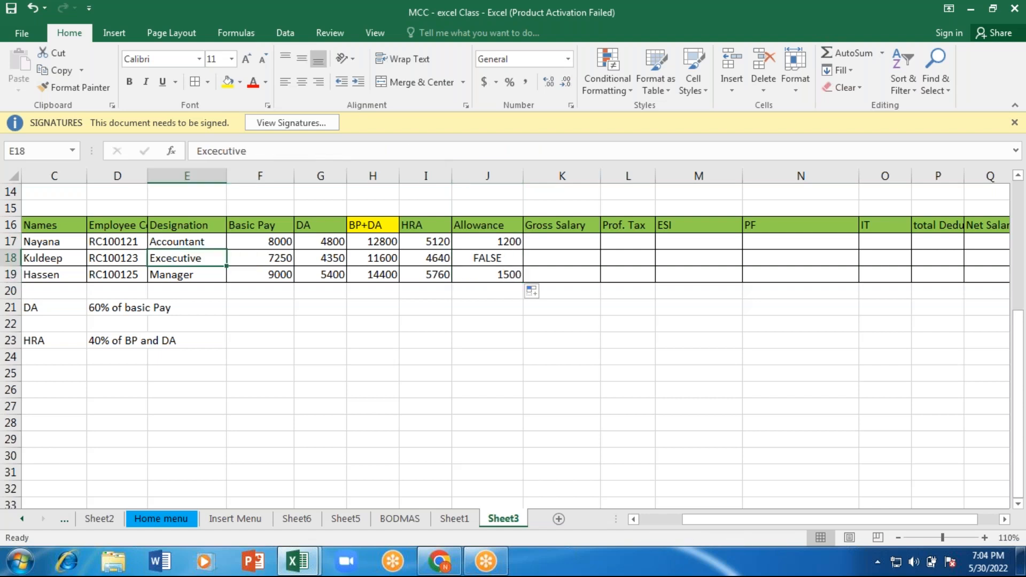
type("Ex")
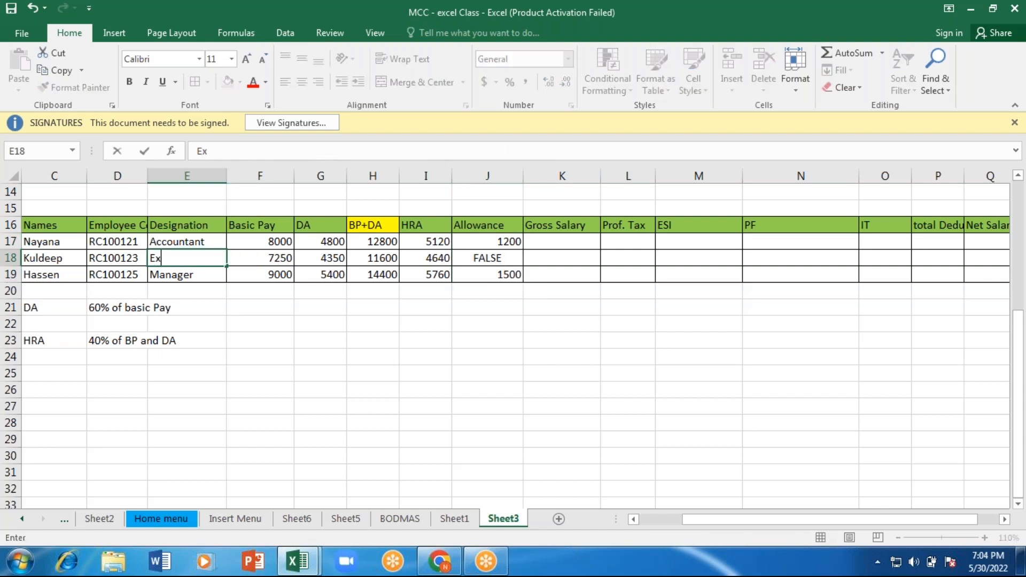
type("ecutive")
key("Return")
Step: Review the nested IF formula in J17, the Gross Salary cell K17 and the BP+DA formula in H17
left_click(487, 242)
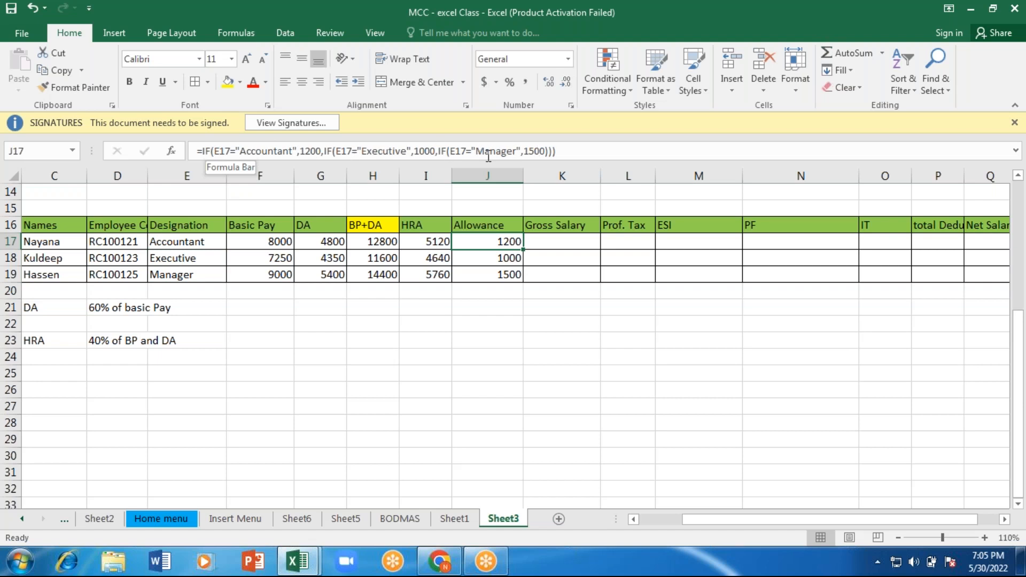
left_click(561, 240)
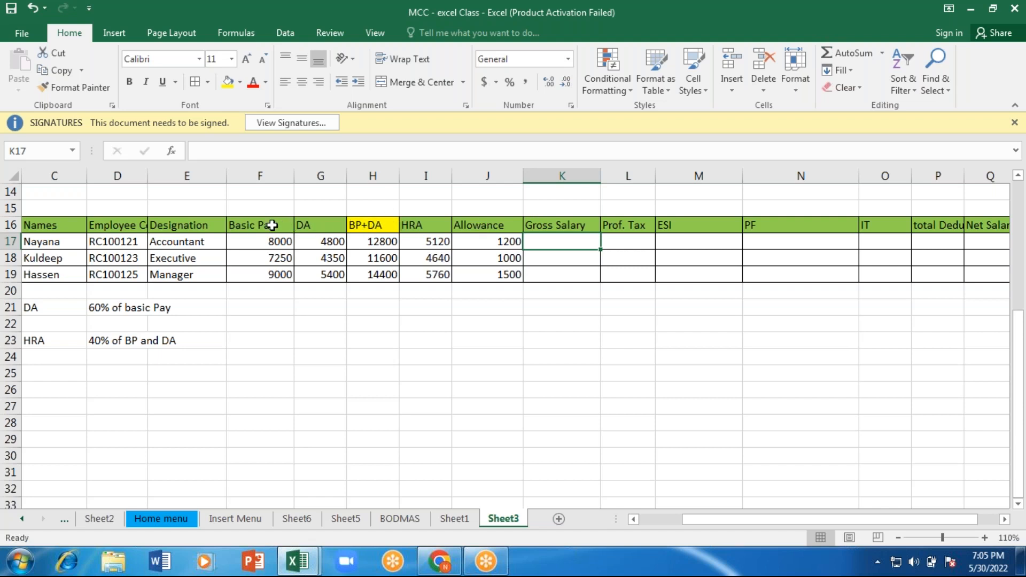
left_click(378, 246)
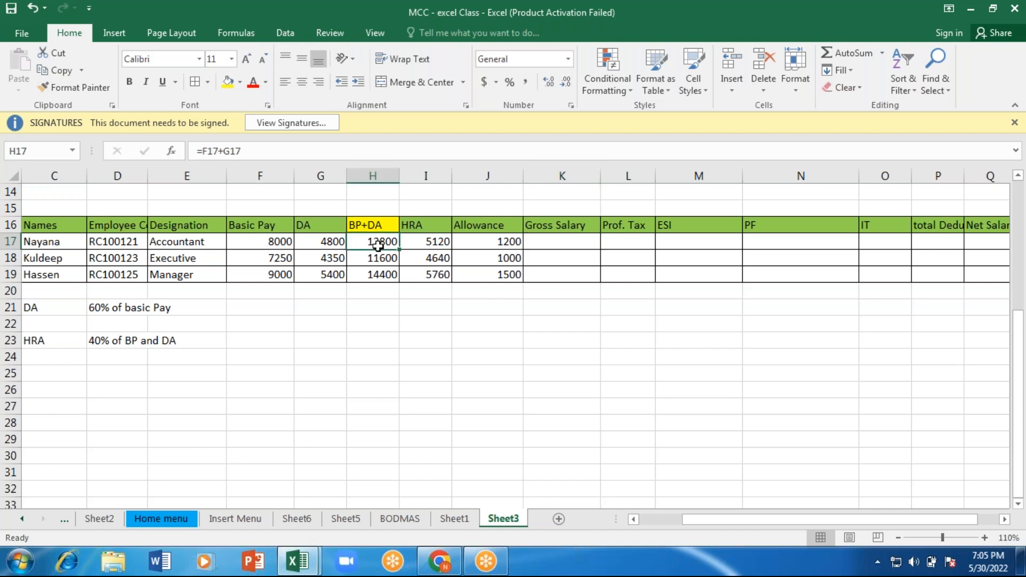
Step: Calculate the first employee's gross salary in K17 with the formula =SUM(H17:J17)
key("shift+Right")
key("shift+Right")
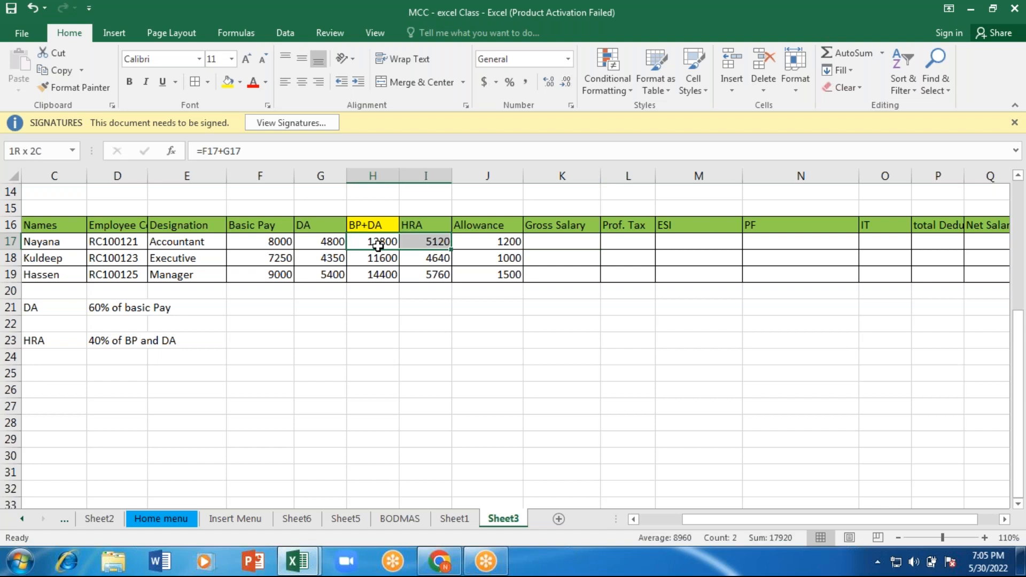
left_click(561, 243)
type("=sum")
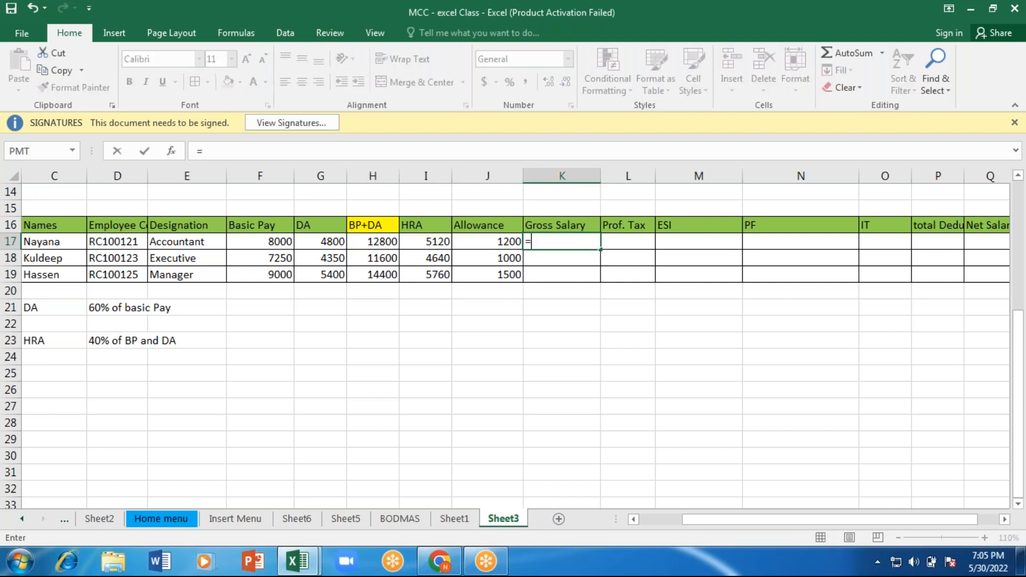
key("Tab")
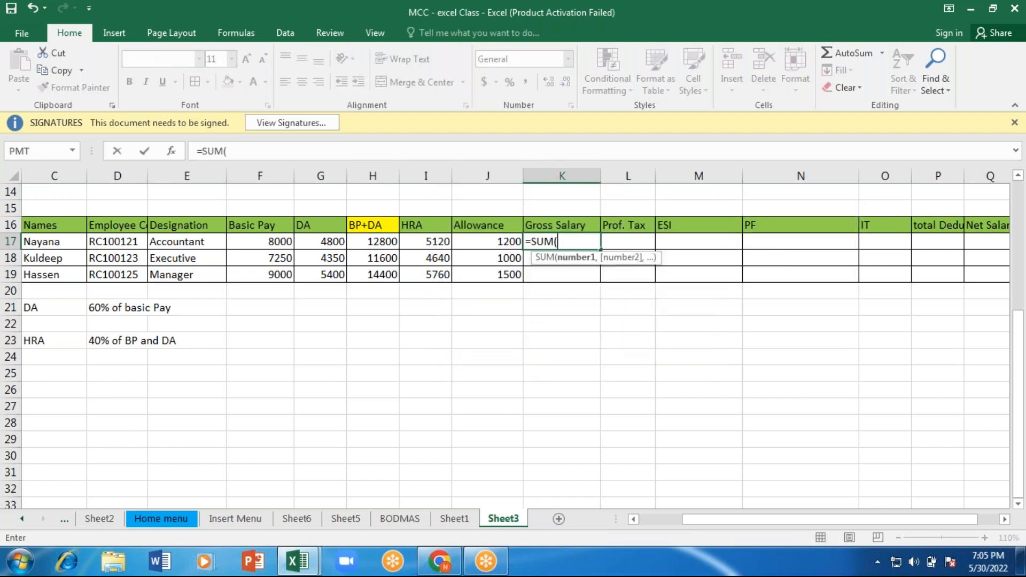
left_click(381, 241)
key("shift+Right")
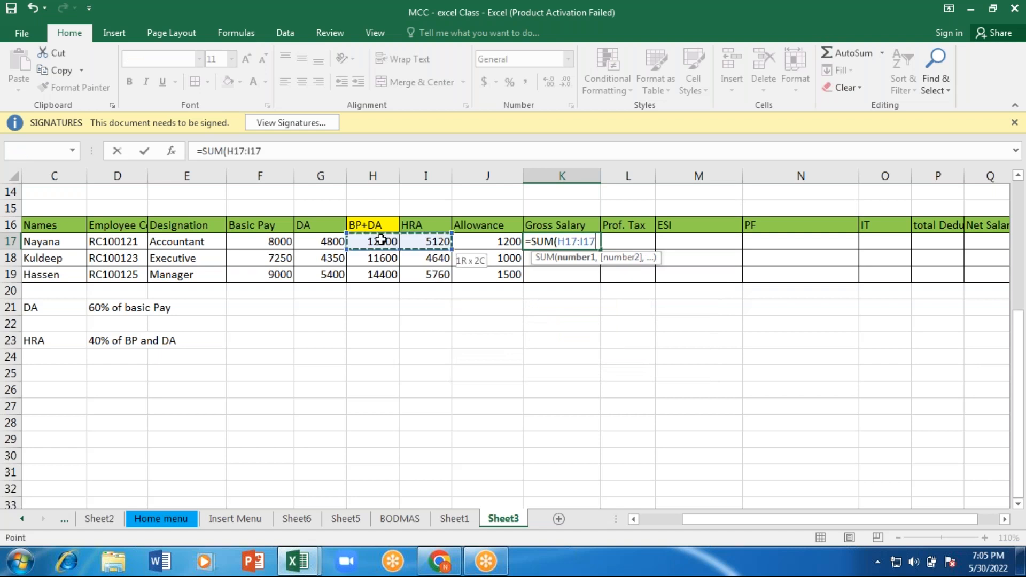
key("shift+Right")
type(")")
key("Return")
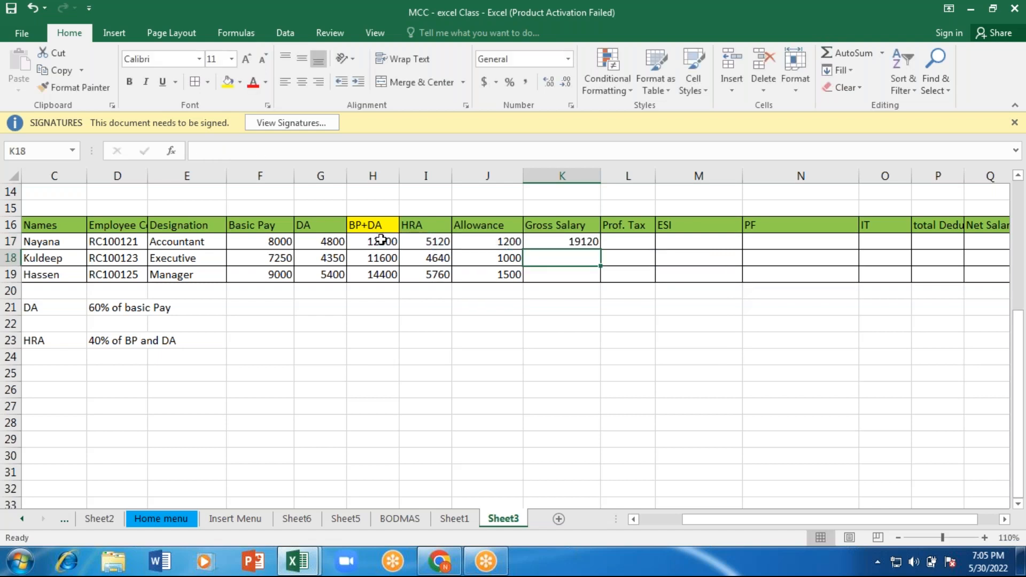
Step: Fill the gross salary formula from K17 down to row 19
key("Up")
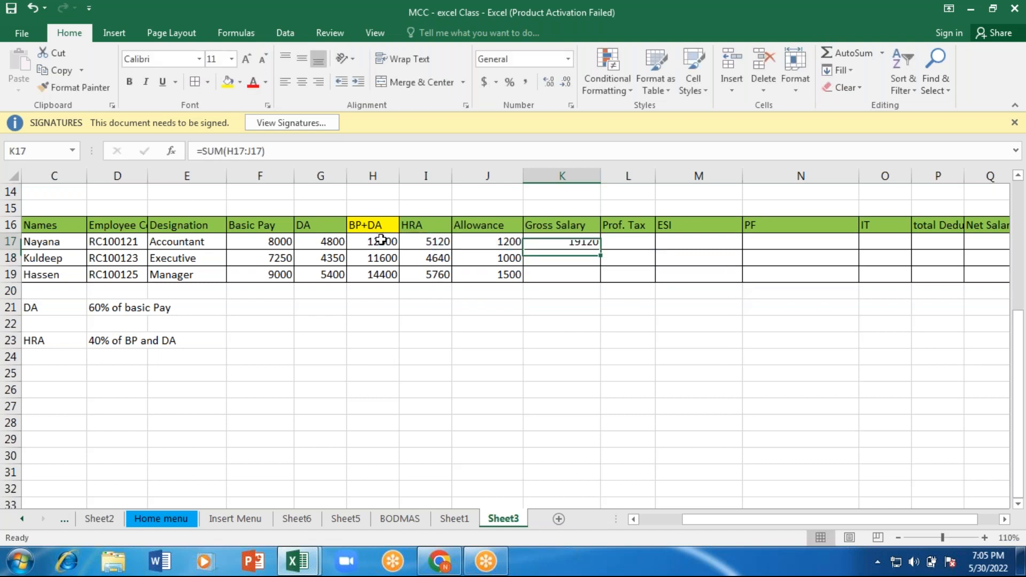
key("Right")
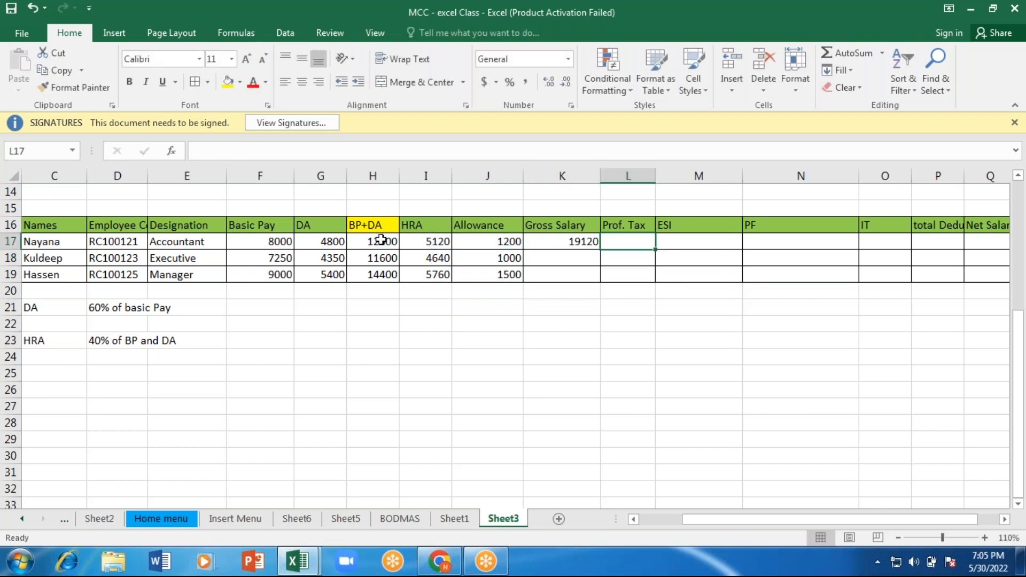
left_click(564, 241)
left_click_drag(601, 249, 601, 277)
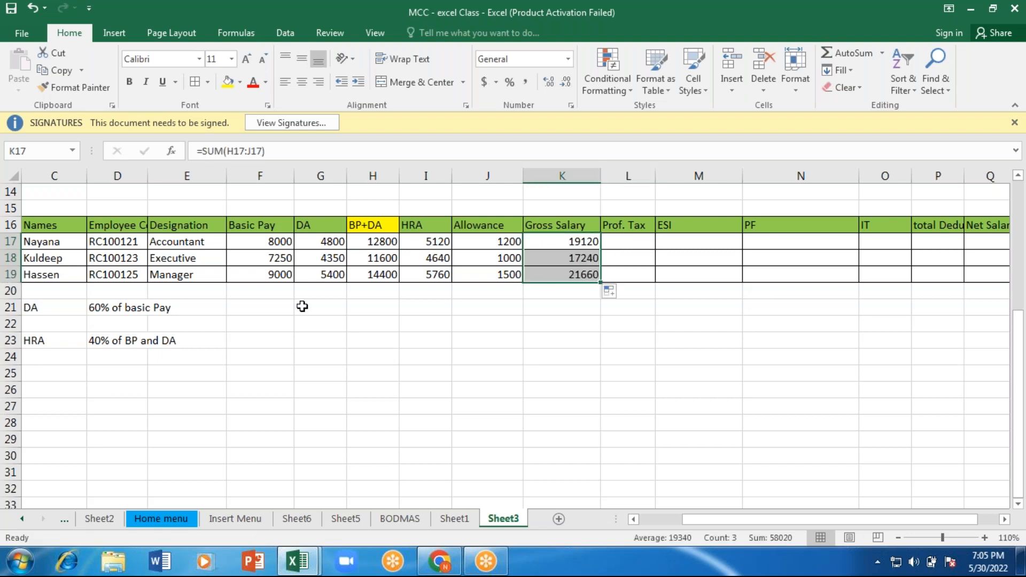
Step: Begin a professional tax rule note in G23 with the condition "Gross salary >15000,"
left_click(240, 312)
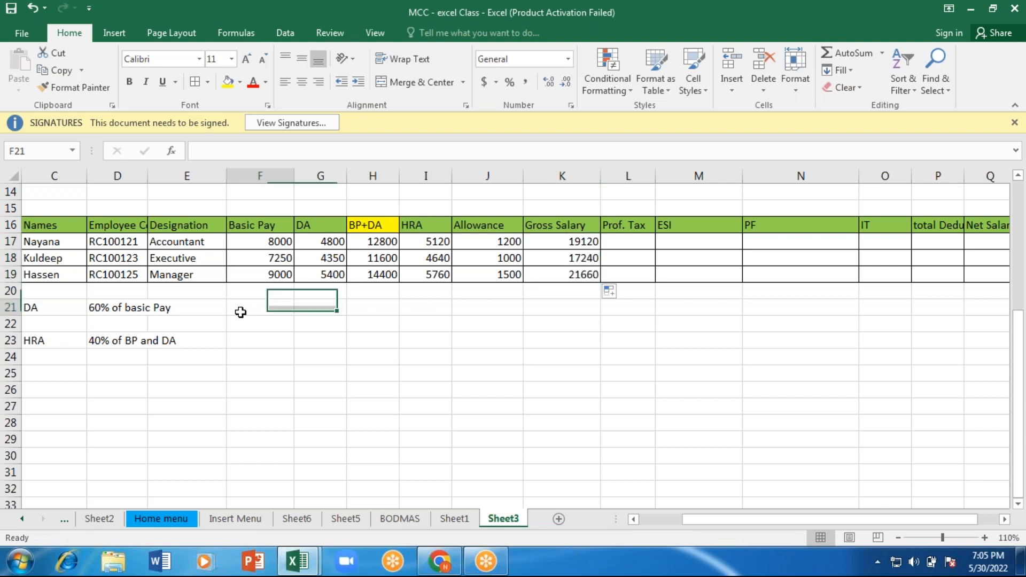
left_click(640, 220)
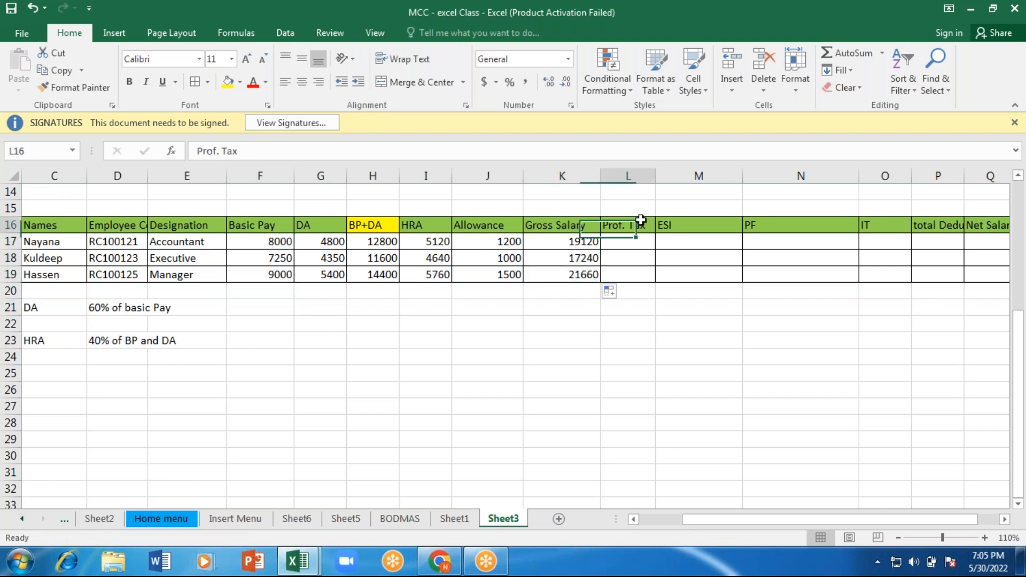
left_click(566, 242)
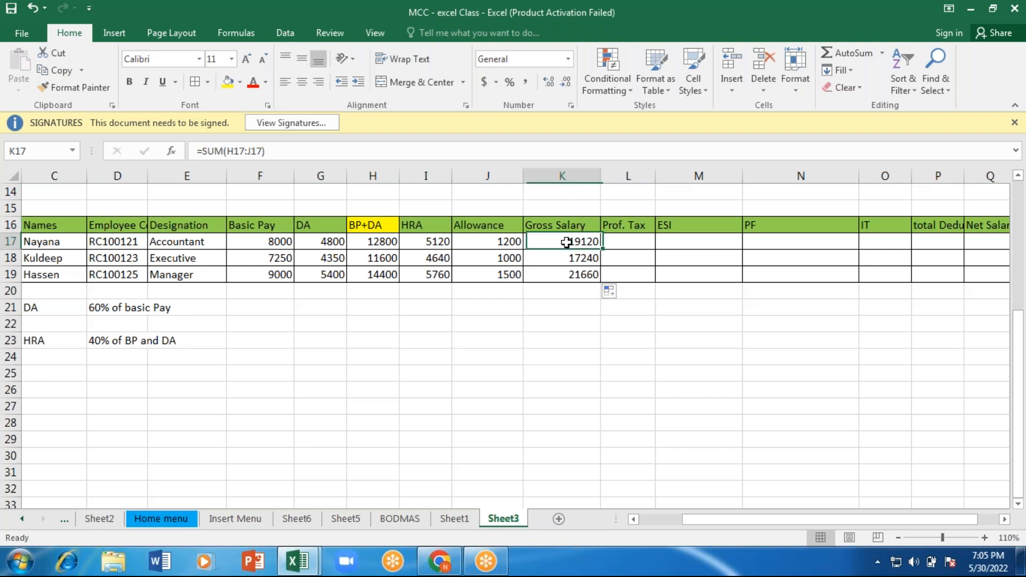
left_click(319, 339)
type("Gross salar")
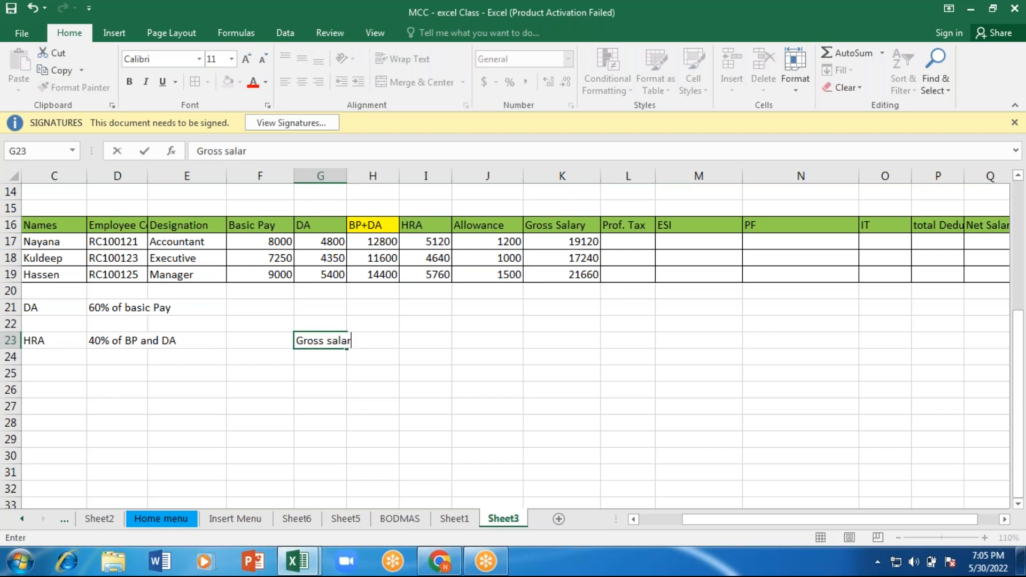
key("BackSpace")
type("ry >15000, ")
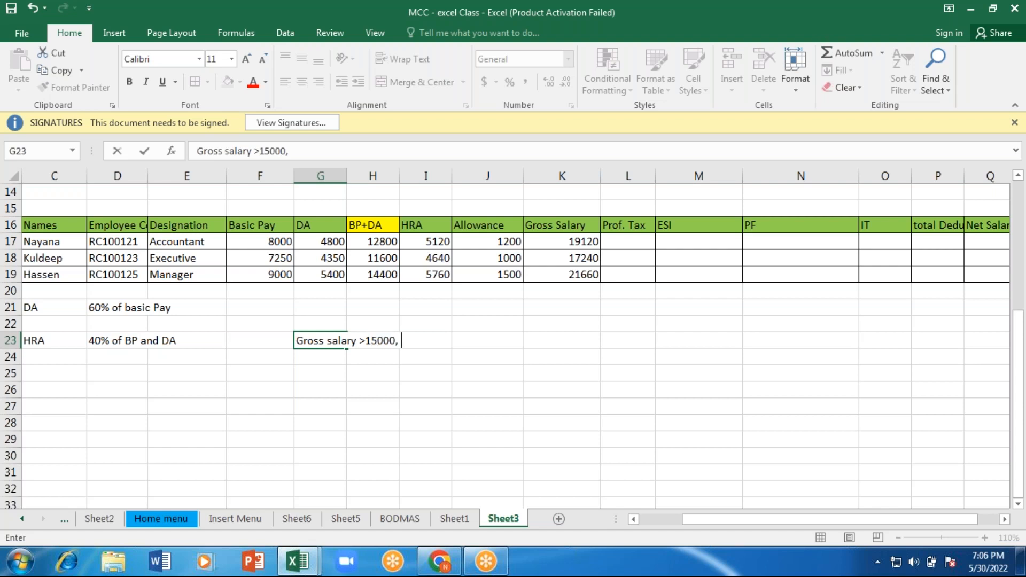
type("PT - 200")
Step: Complete the note in G23 with "PT - 200" after the gross salary condition
key("Return")
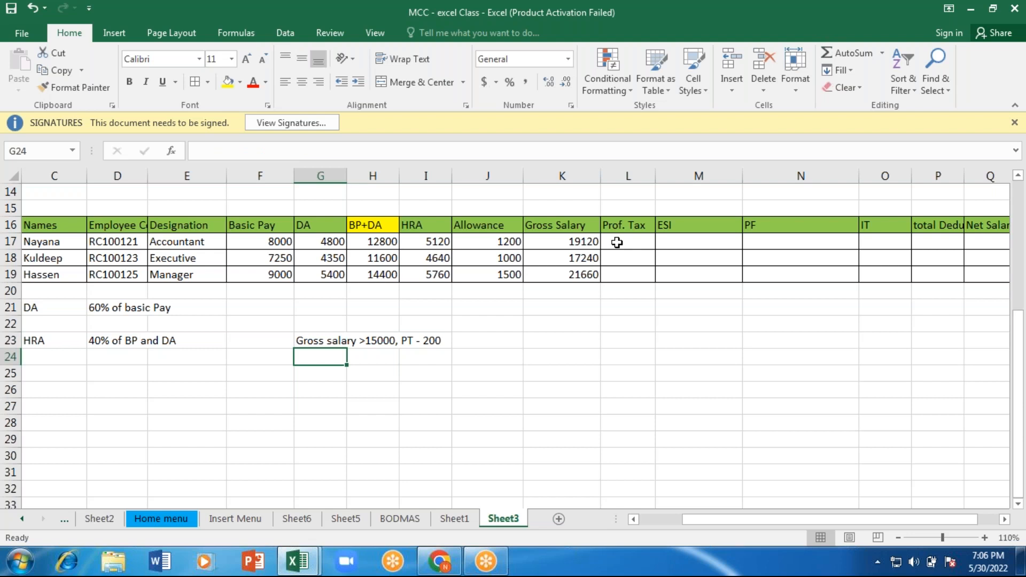
left_click(617, 242)
type("i")
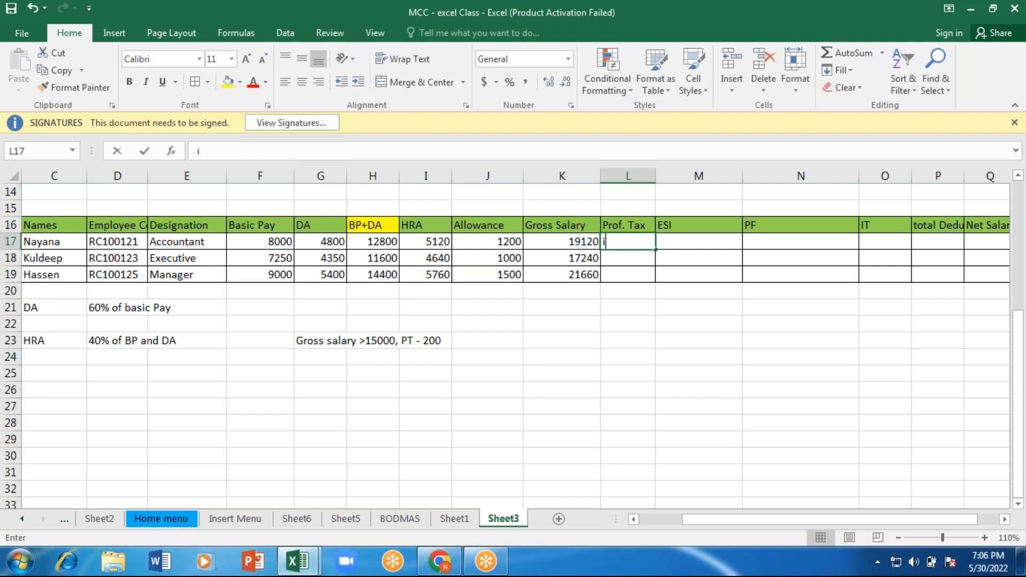
type("f")
key("Tab")
key("Left")
key("F2")
type("=")
key("BackSpace")
key("BackSpace")
key("BackSpace")
Step: Calculate the professional tax in L17 with the formula =IF(K17>=15000,200,0)
type("=")
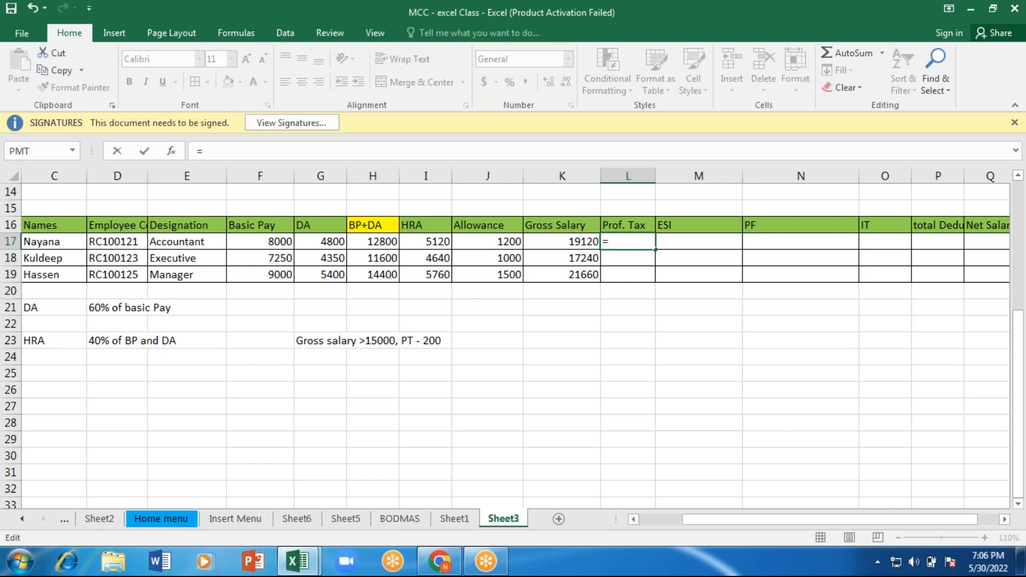
type("if")
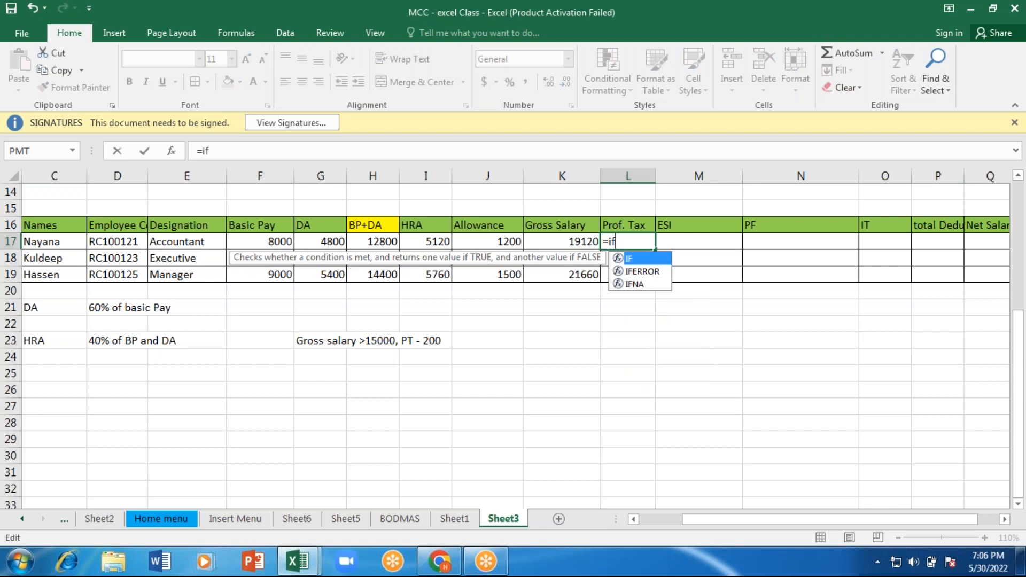
key("Tab")
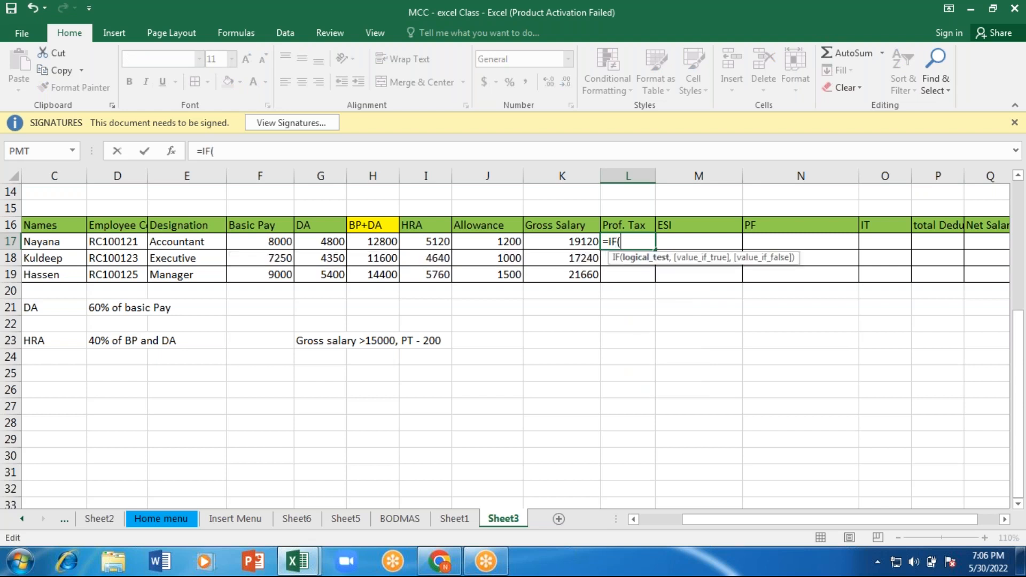
left_click(580, 241)
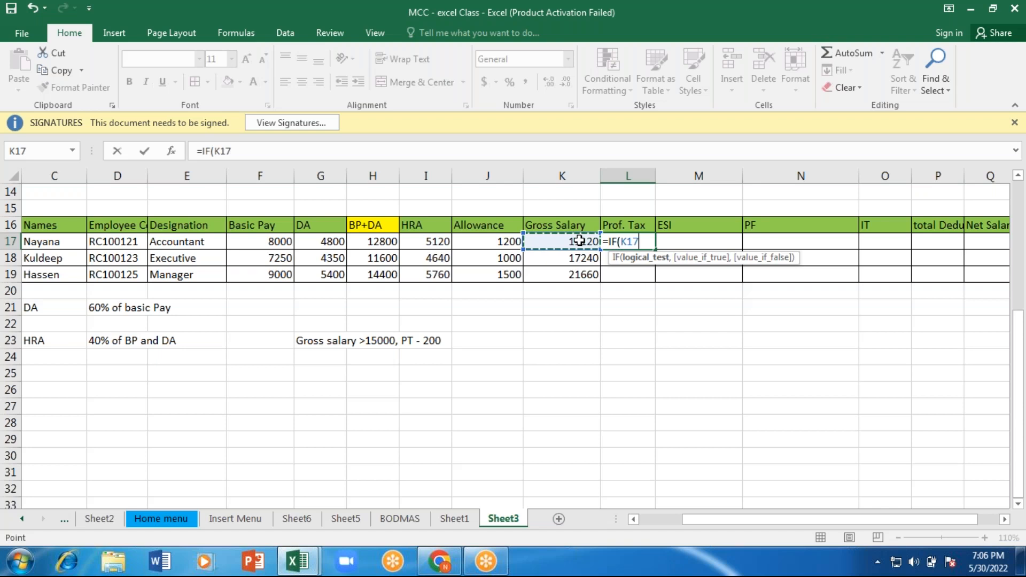
type(">=15000")
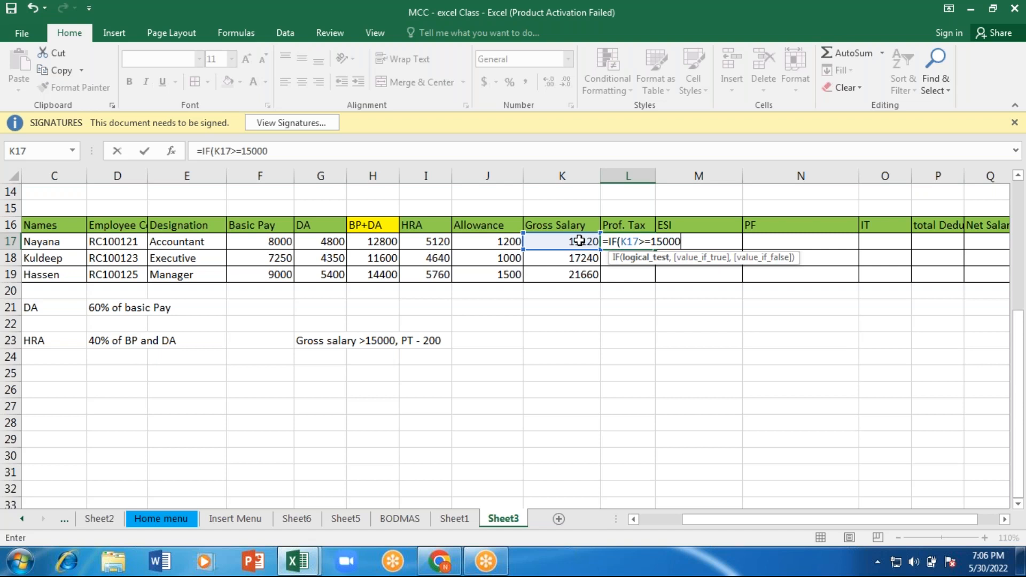
type(",200")
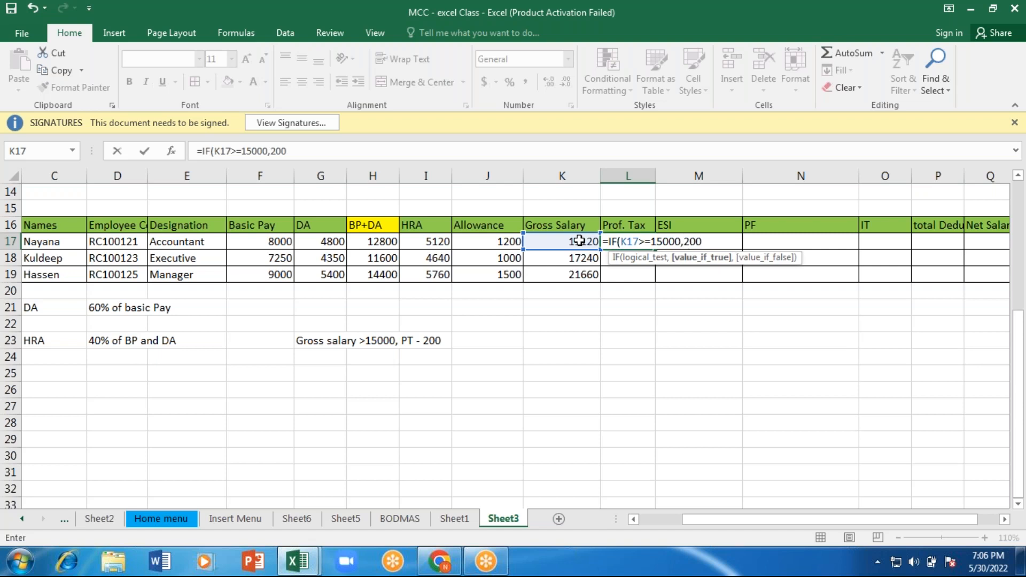
type(",0)")
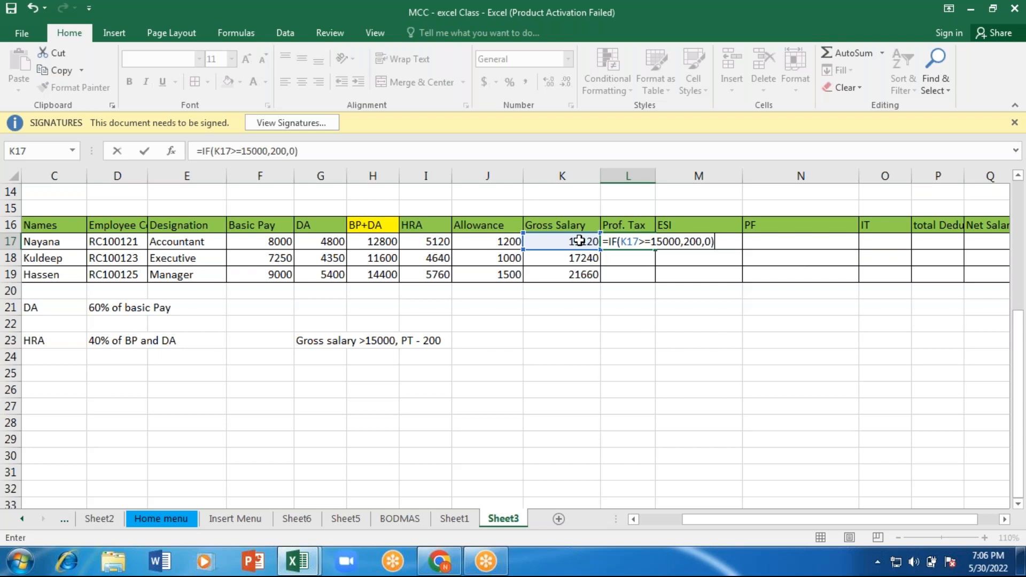
key("Return")
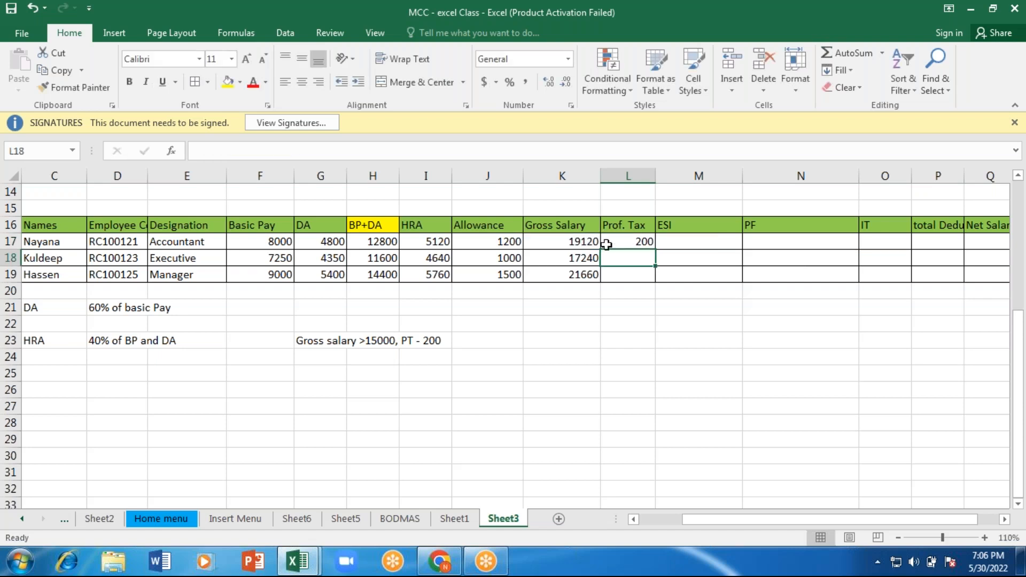
Step: Set the second employee's basic pay in F18 to 5000 and fill the Prof. Tax formula from L17 down to row 19
left_click(606, 243)
left_click(575, 242)
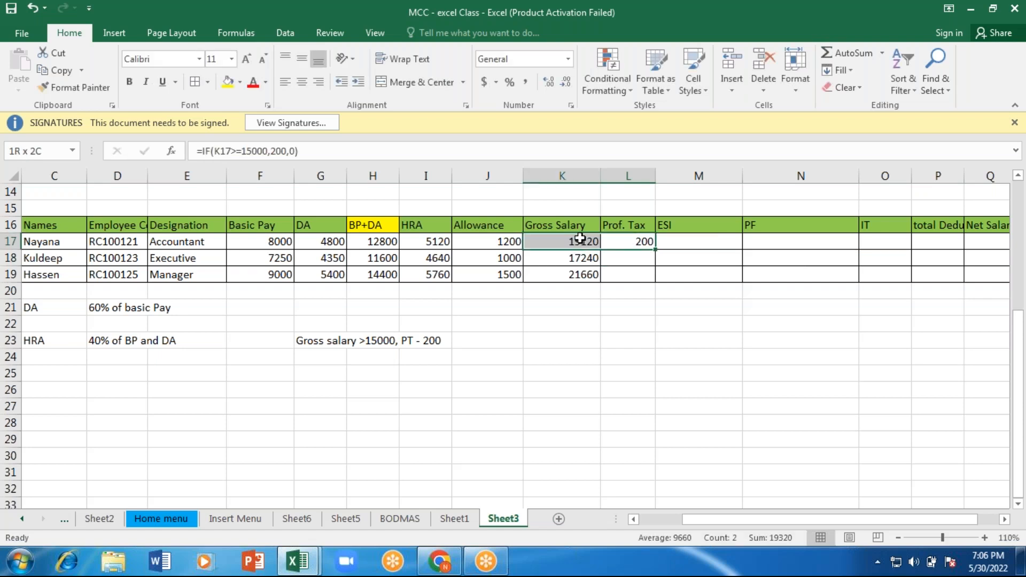
left_click(287, 257)
type("5")
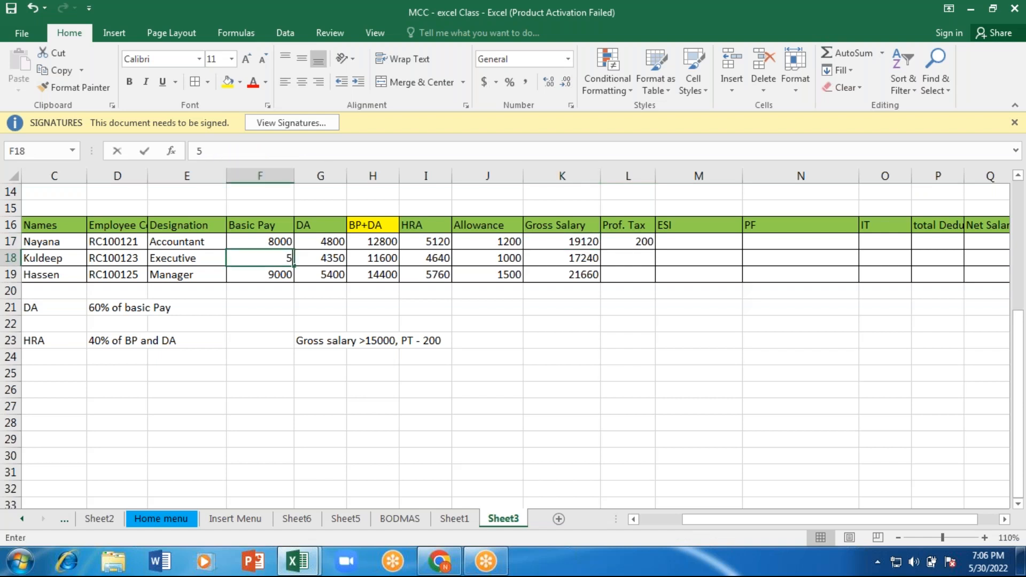
type("000")
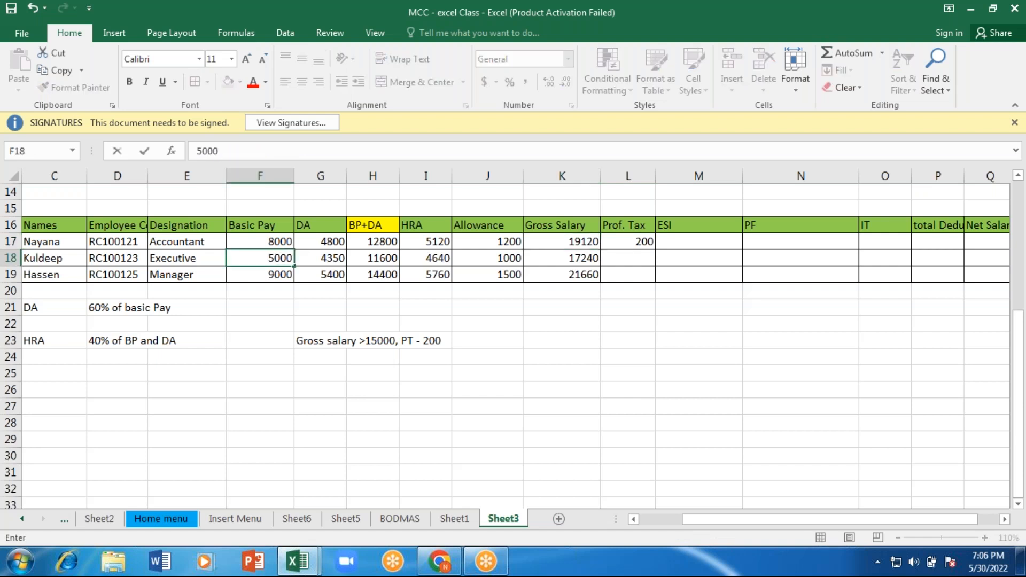
key("Return")
left_click(633, 241)
left_click_drag(656, 250, 655, 277)
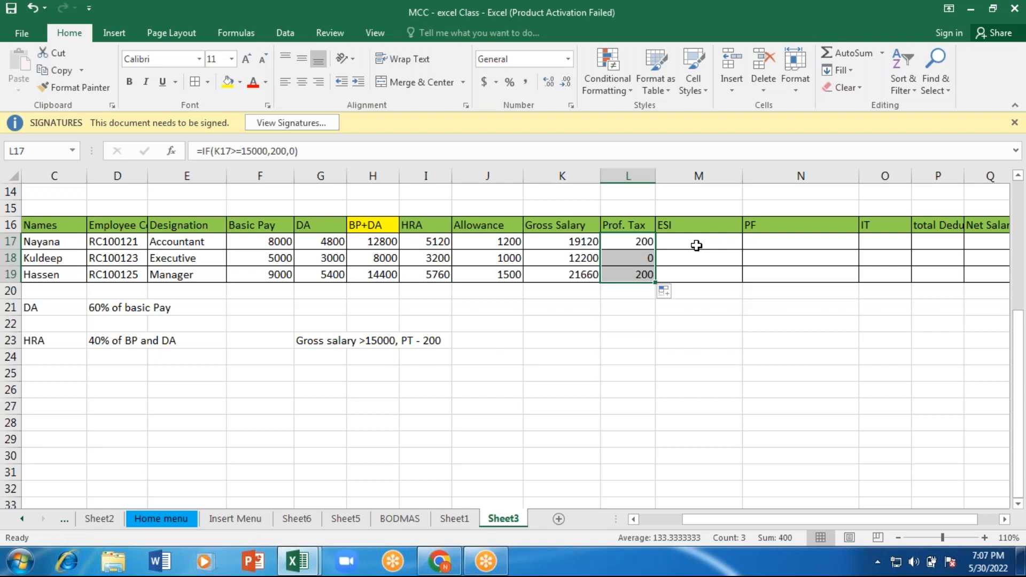
Step: Add the label ESI in C25, below the DA and HRA rules
left_click(698, 244)
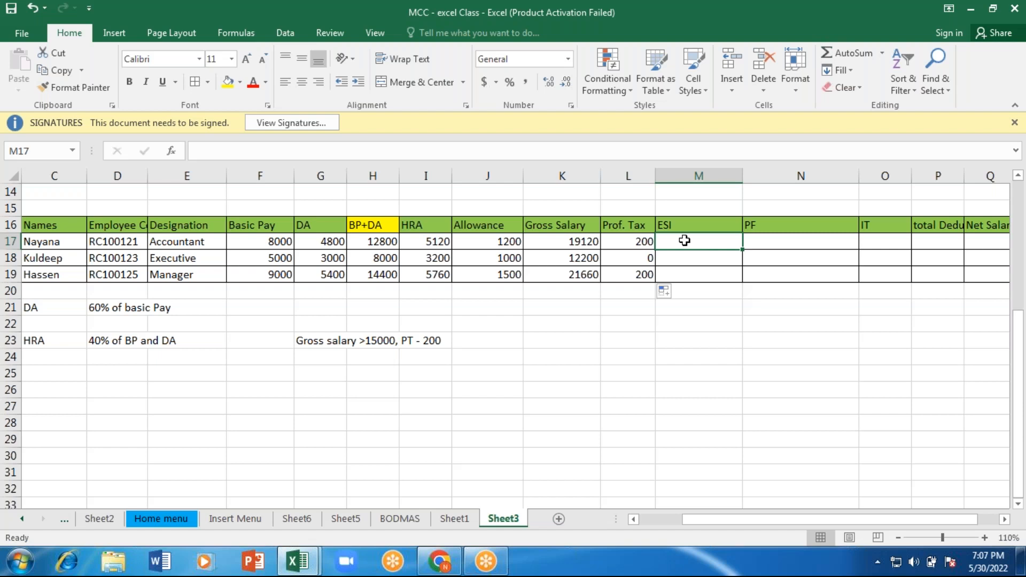
left_click(571, 240)
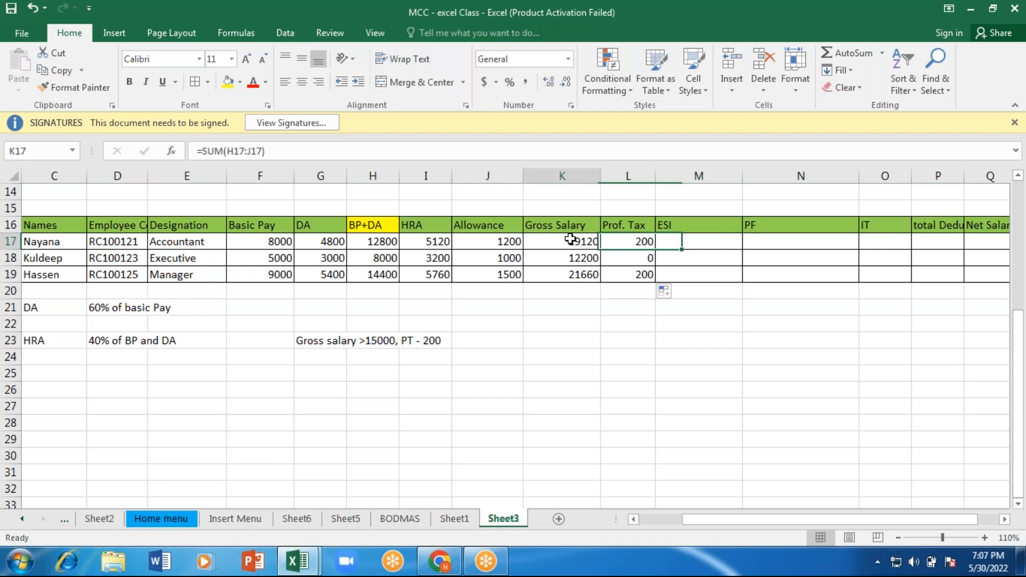
left_click(44, 376)
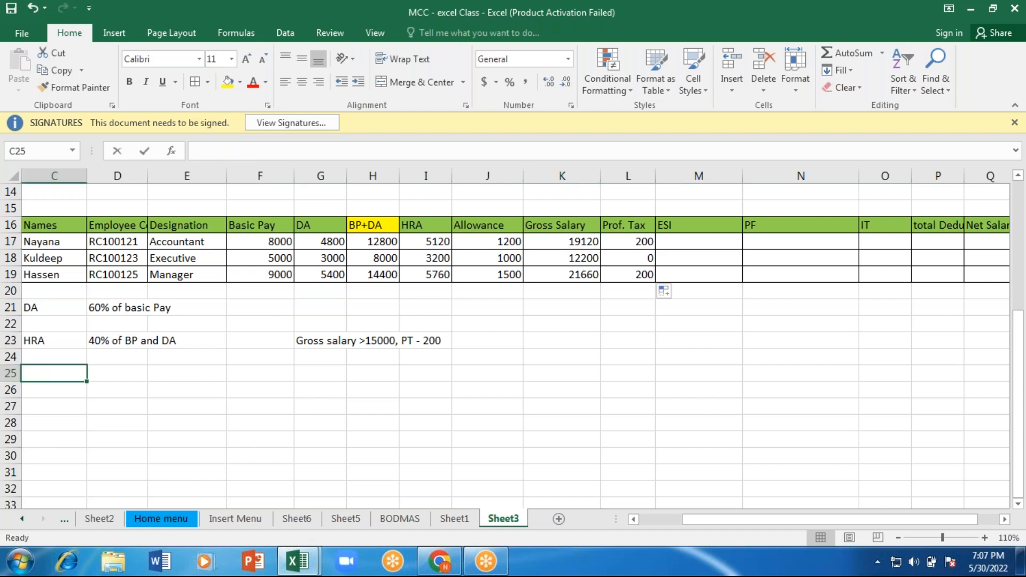
type("ESI")
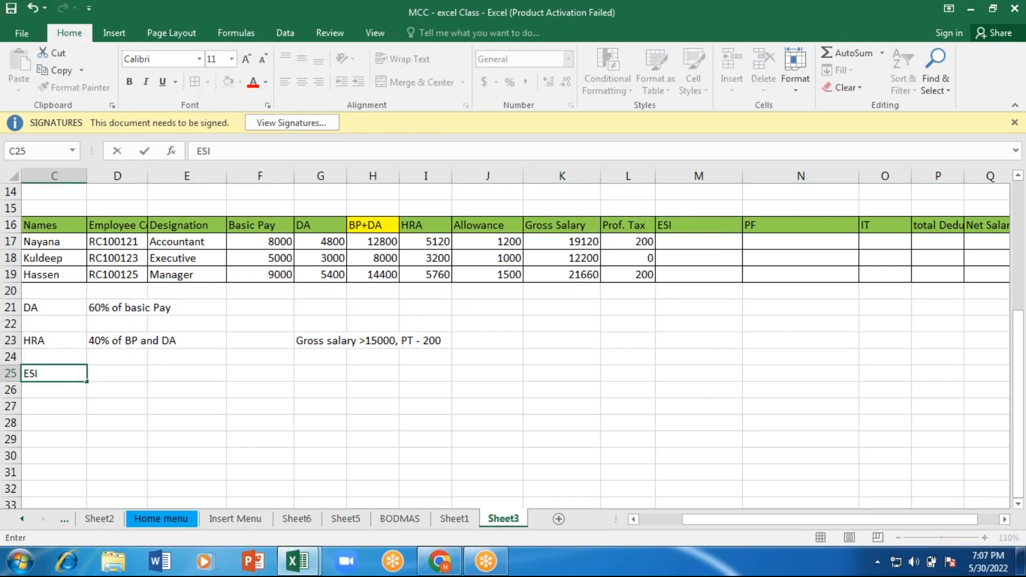
left_click(675, 238)
Step: Enter the ESI rule "GS >21000, @ 0.75" in D25 beside its label
left_click(110, 373)
type(">")
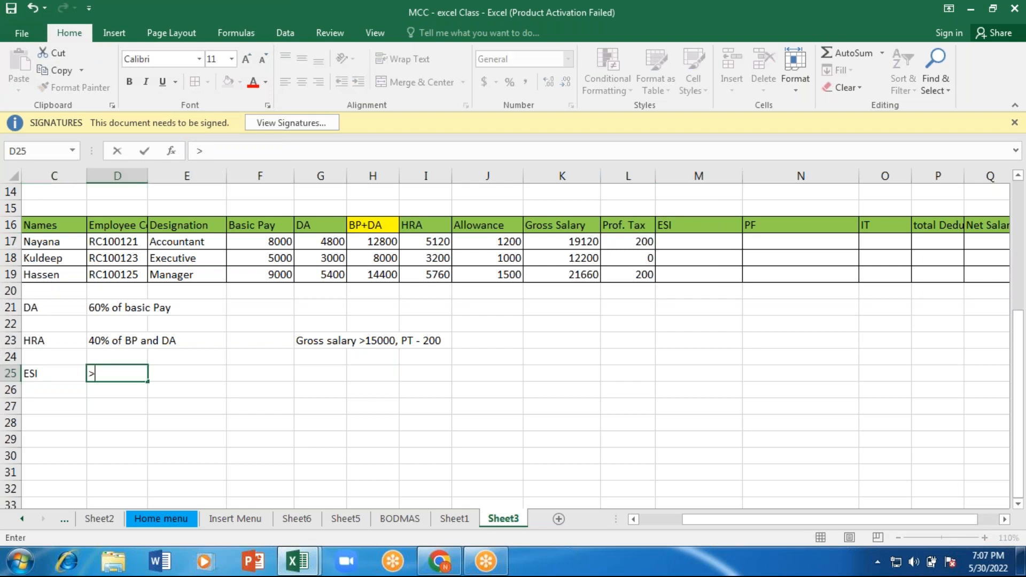
key("BackSpace")
type("GS >21000,")
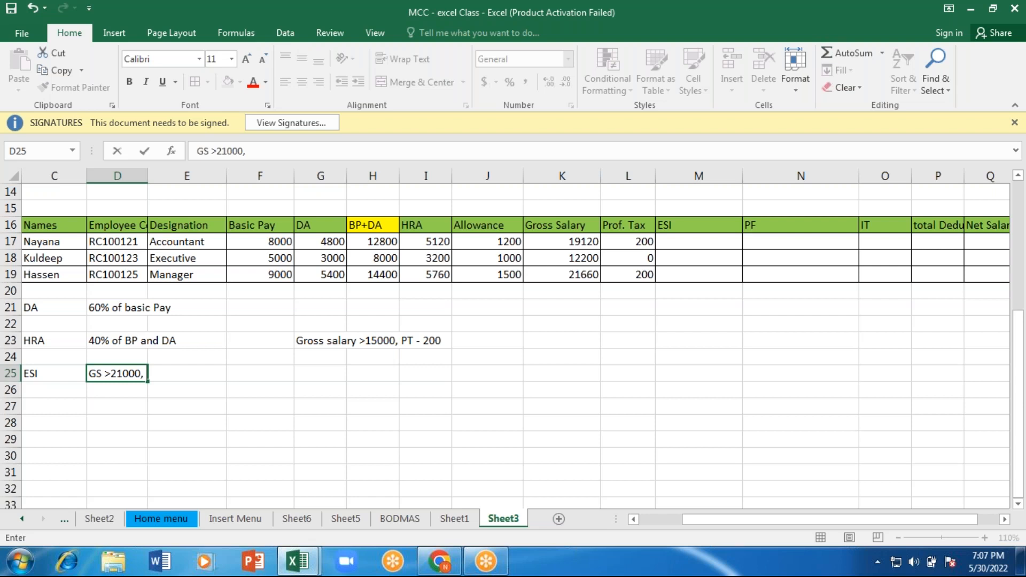
type("@ .45")
key("BackSpace")
key("BackSpace")
key("BackSpace")
type("0.75")
key("Return")
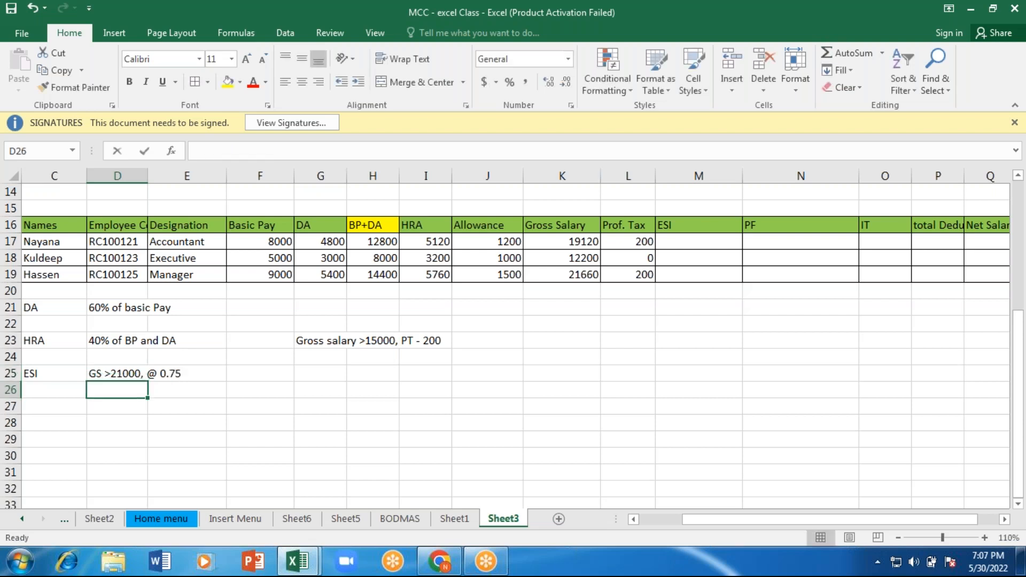
Step: Enter the second ESI rule "<21000 - ESI" in D26, below the first one
type("<2100")
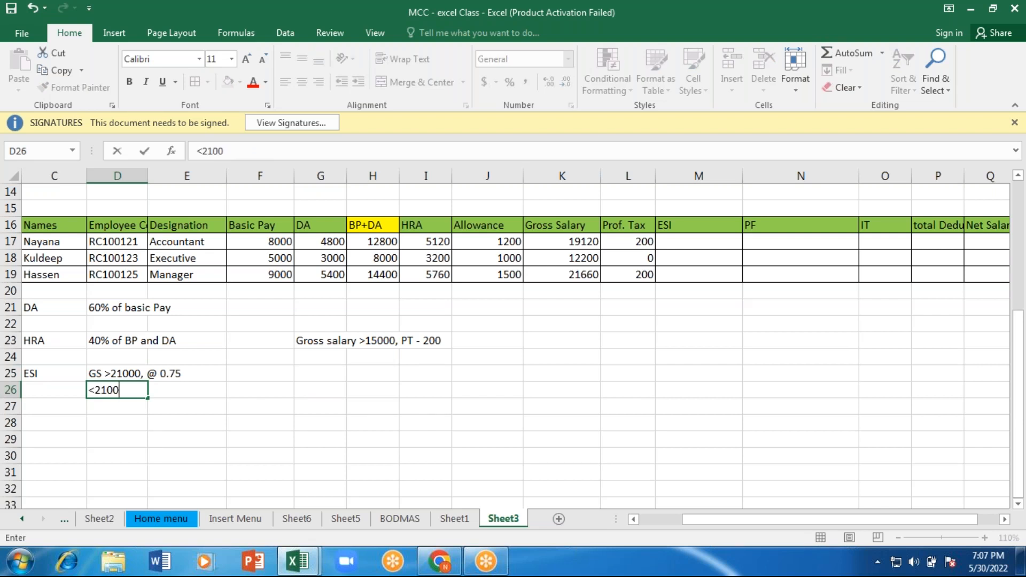
type("0 - ESI")
key("Tab")
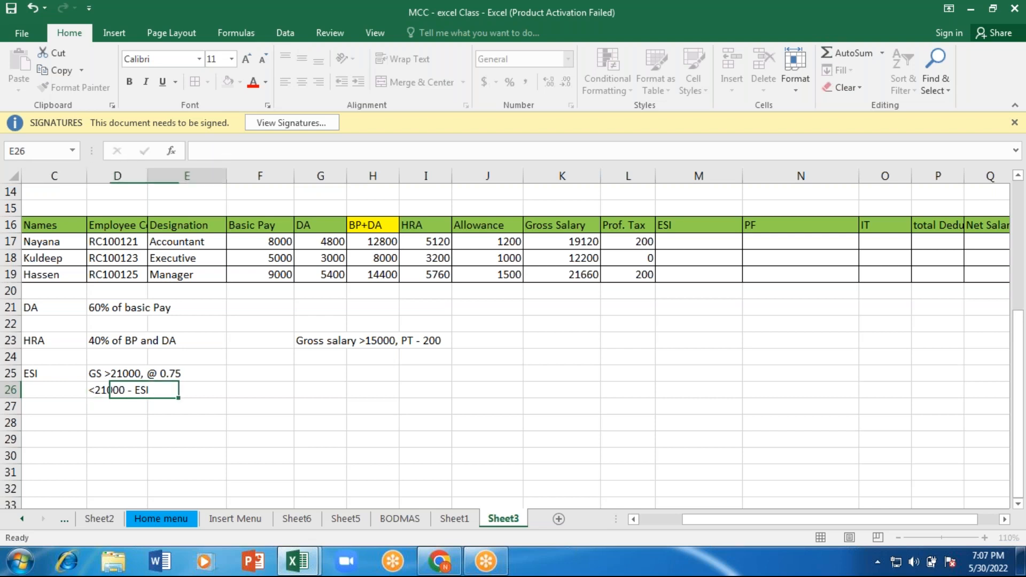
Step: Widen column P slightly to show more of the total Deduction header
left_click(802, 246)
left_click(885, 239)
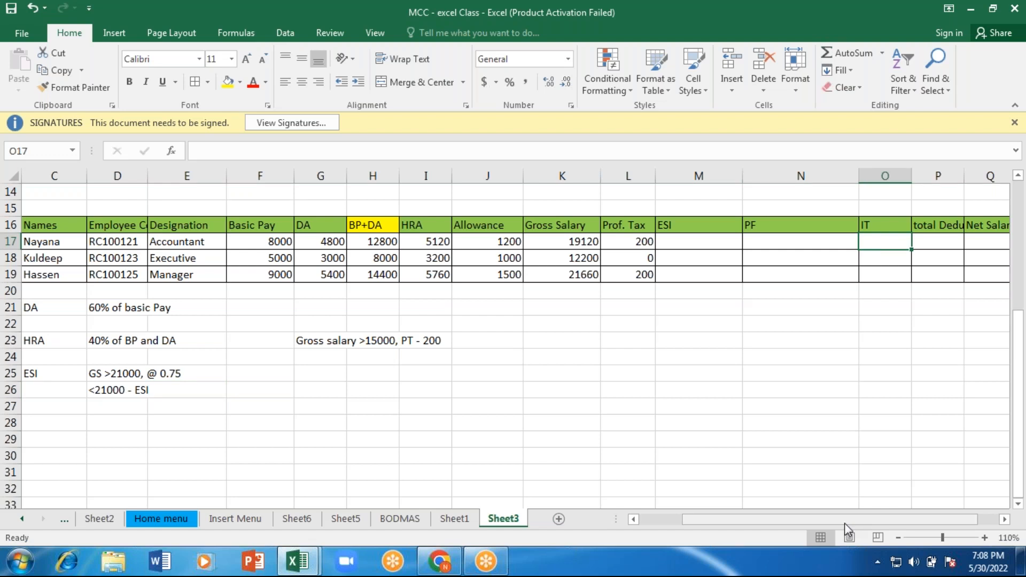
left_click_drag(845, 526, 935, 527)
key("Left")
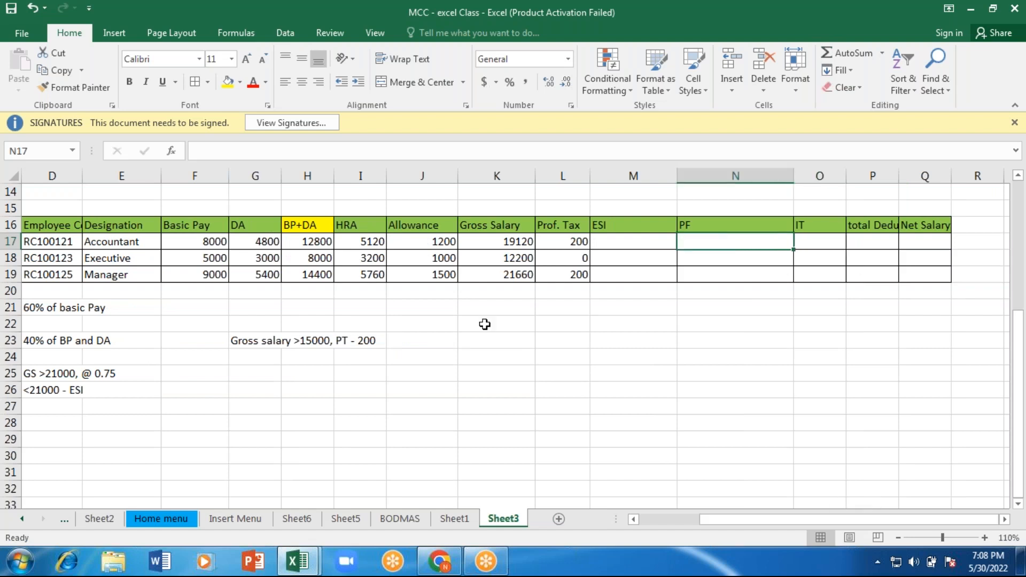
left_click(508, 243)
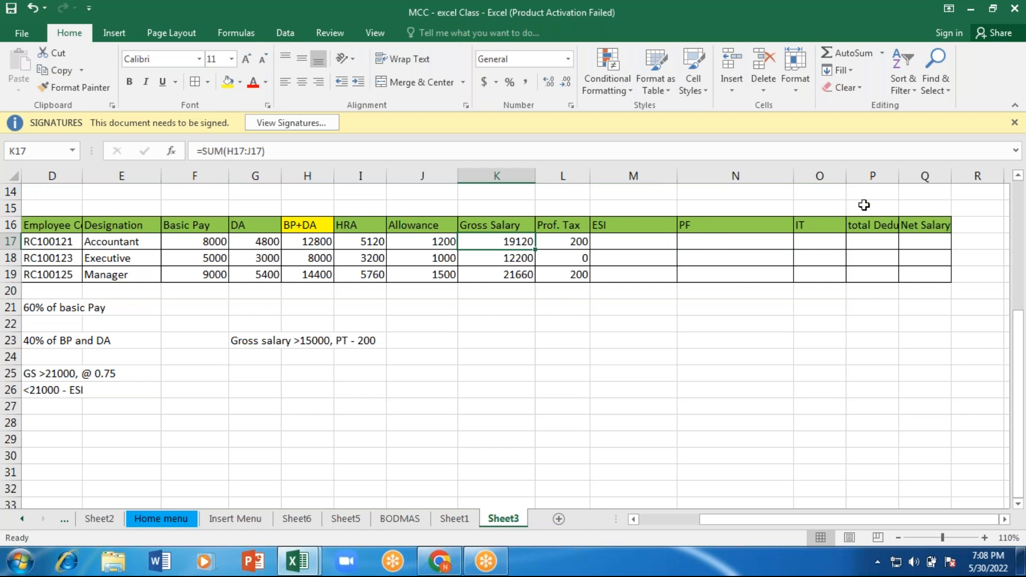
left_click_drag(900, 177, 917, 177)
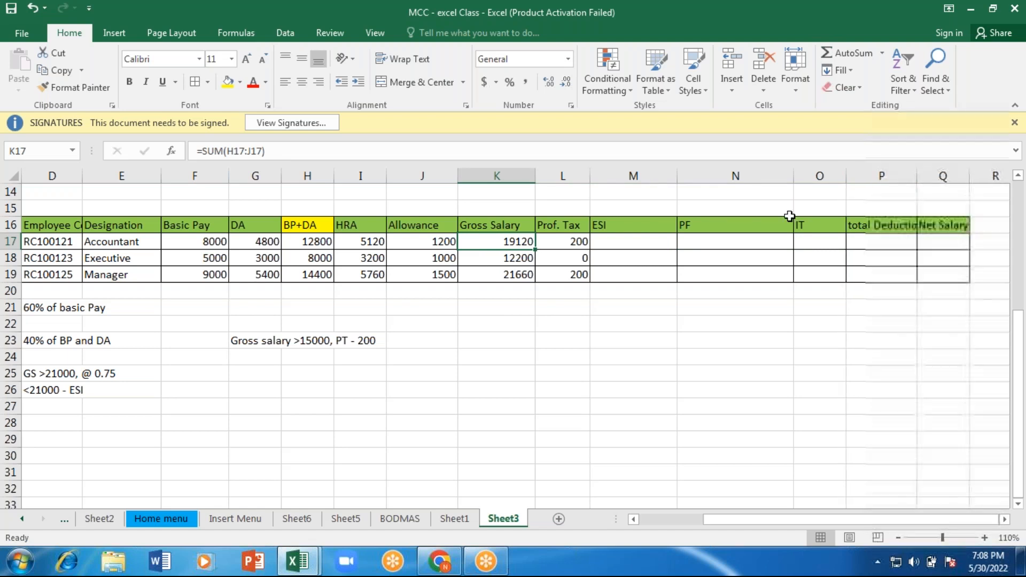
left_click(643, 243)
type("=")
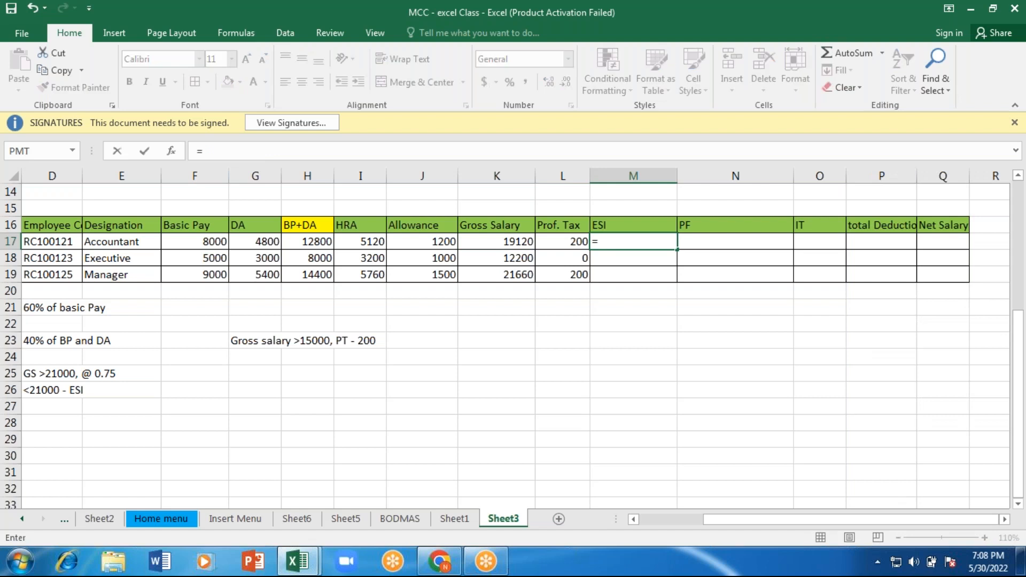
type("if")
left_click(497, 241)
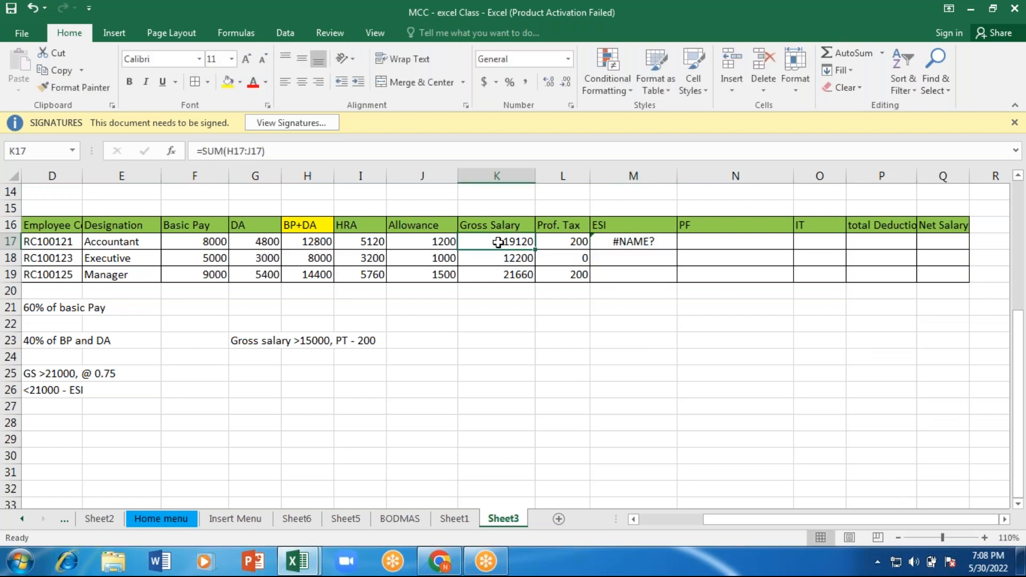
left_click(639, 244)
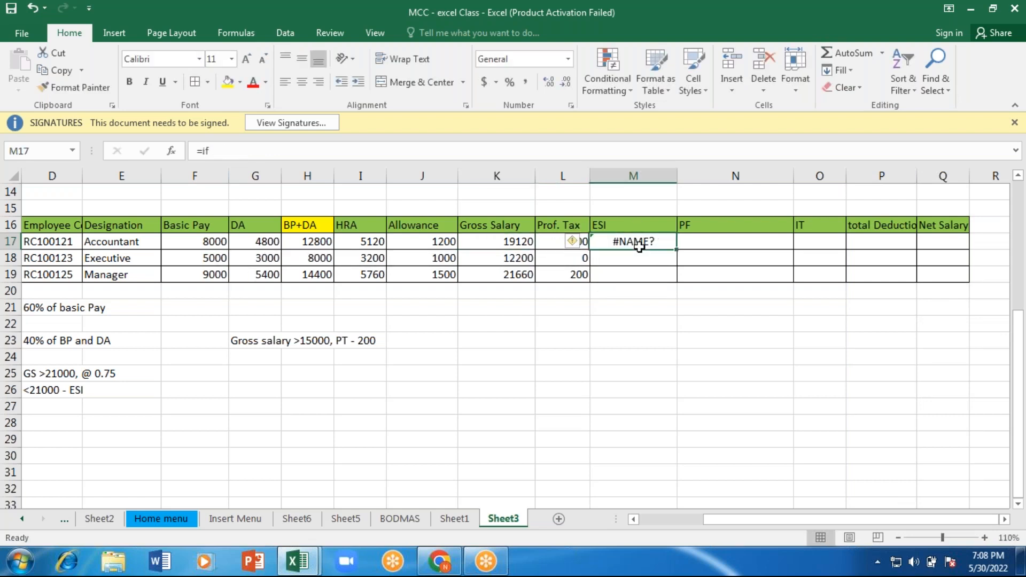
double_click(639, 244)
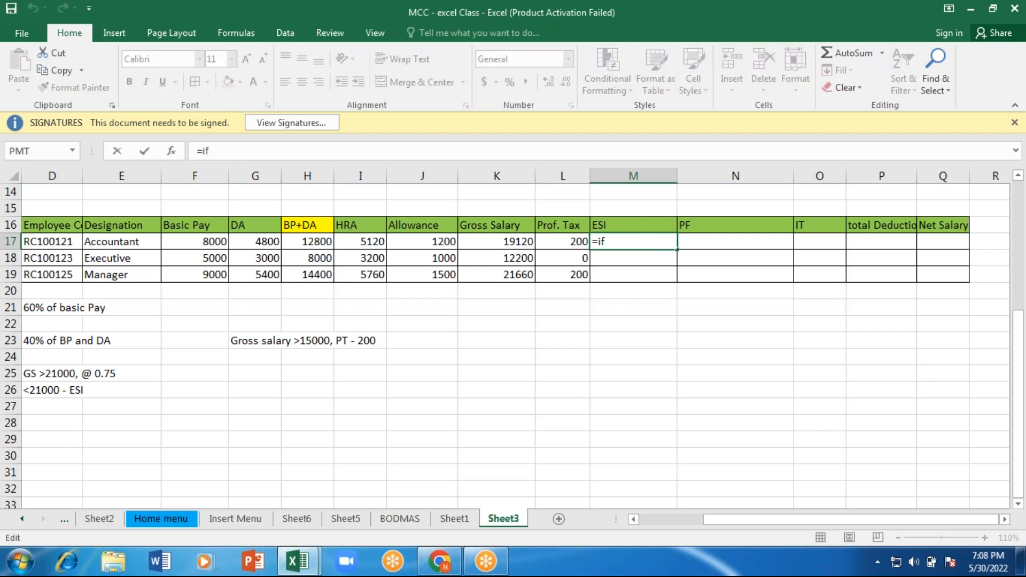
key("Escape")
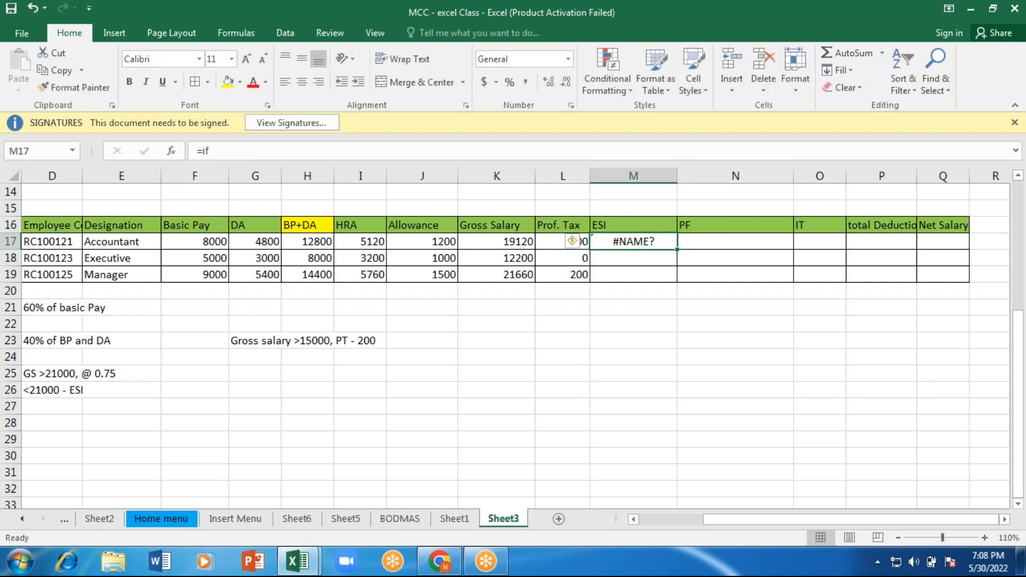
key("BackSpace")
Step: Start an IF formula in the first employee's ESI cell M17 with the logical test K17>=21000
type("=")
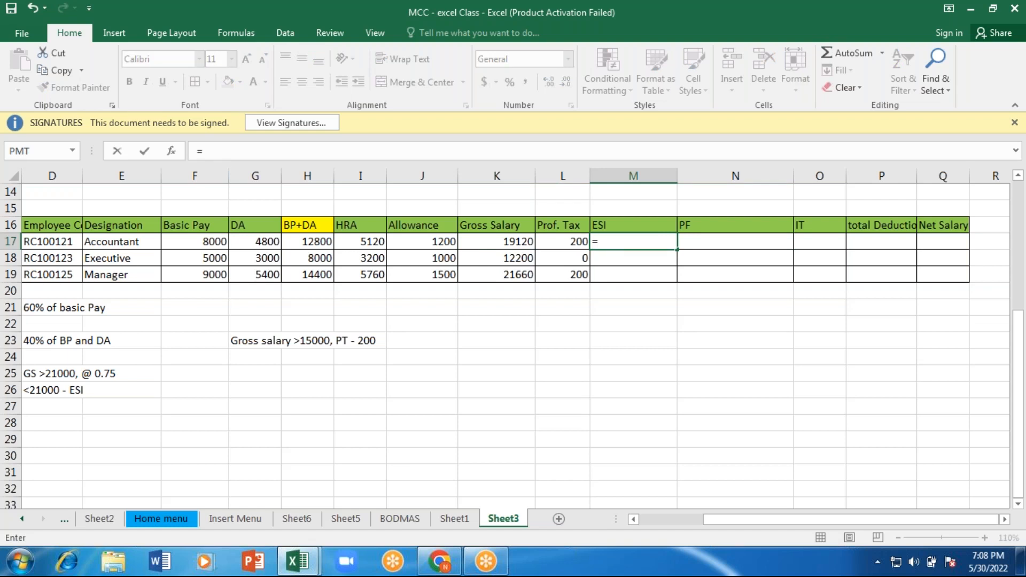
type("if")
key("Tab")
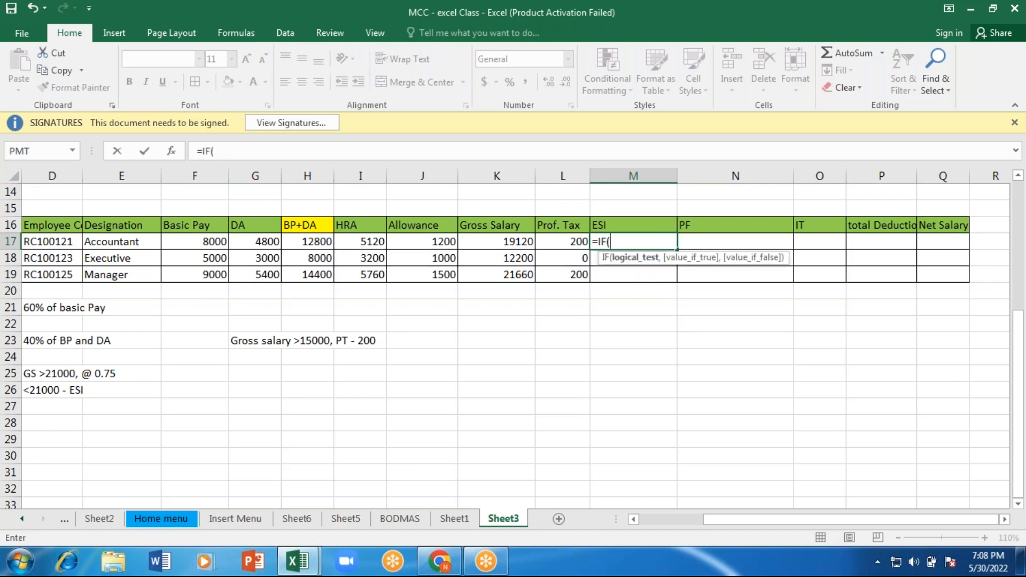
left_click(515, 244)
type(">")
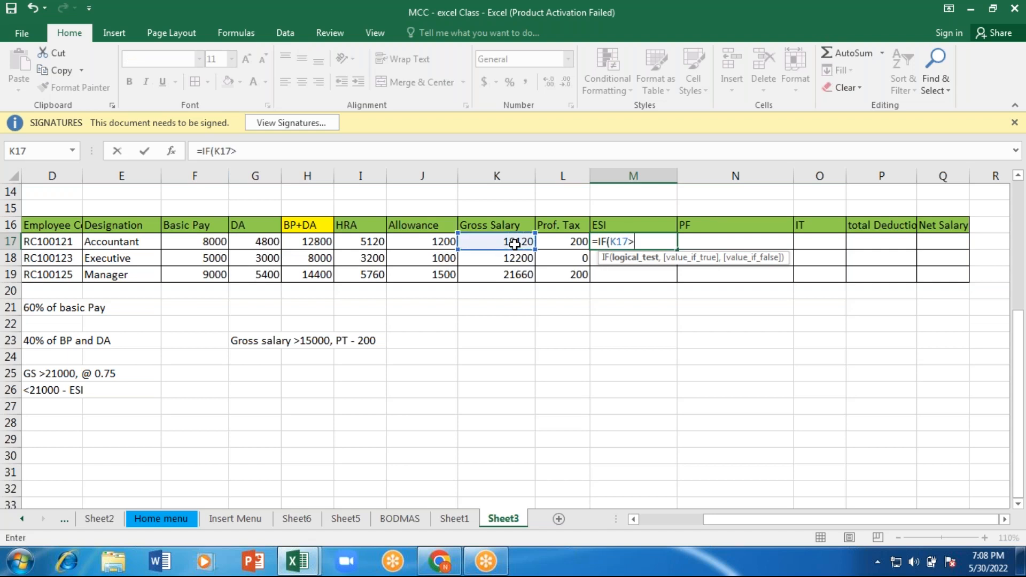
type("=21000,")
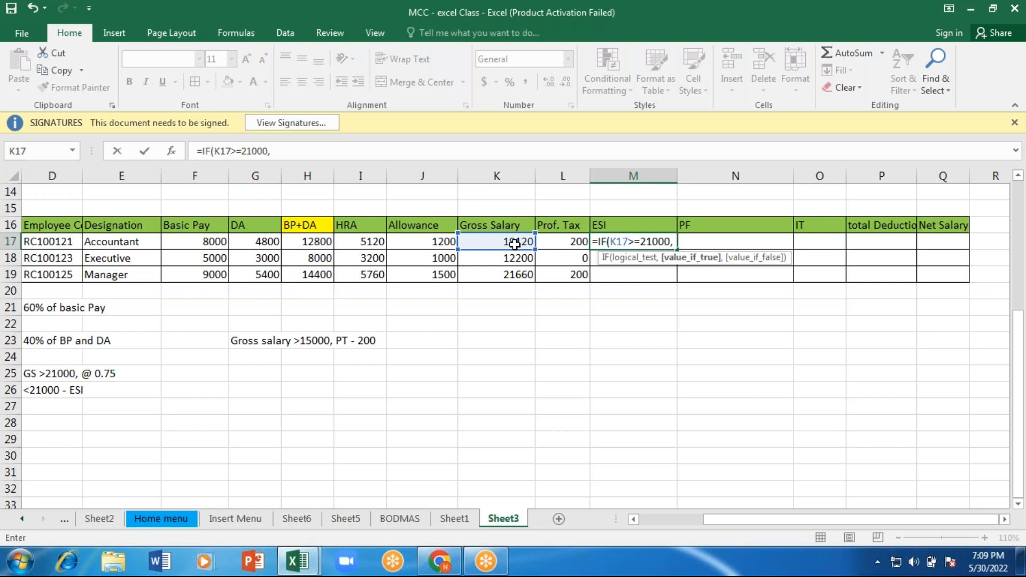
Step: Enter K17*0.75% as the value if true in the ESI formula
left_click(515, 244)
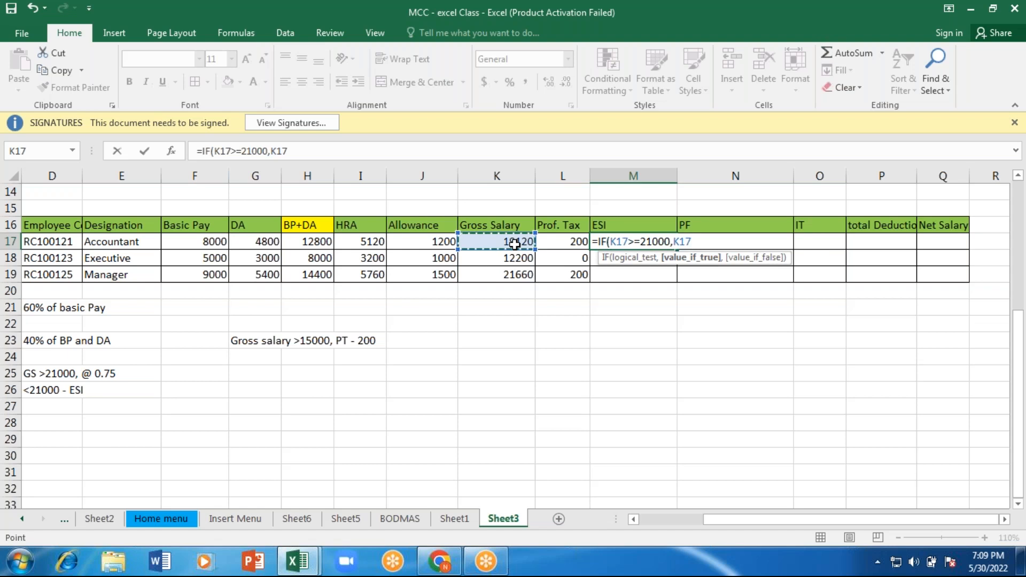
type("@")
key("BackSpace")
type("*.07")
type("5")
key("BackSpace")
key("BackSpace")
key("BackSpace")
key("BackSpace")
type("0.75%")
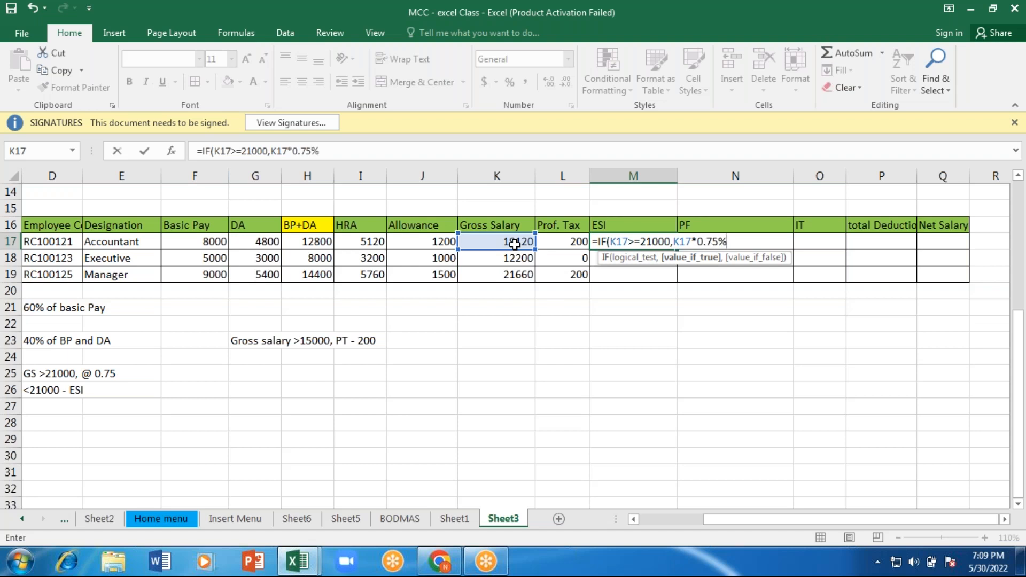
type(",")
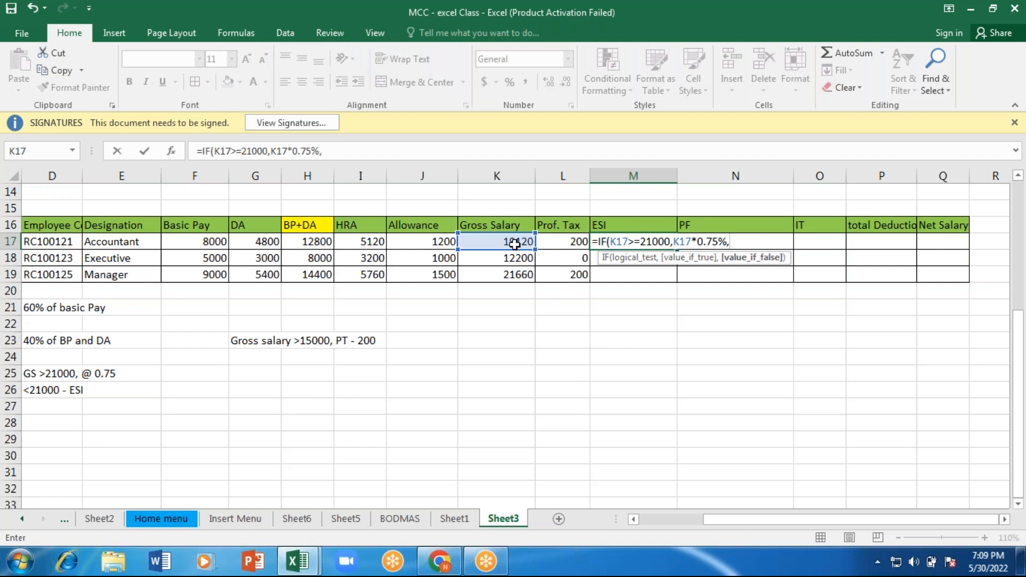
Step: Remove the percent sign from the 0.75 rate and enter 0 as the value if false
key("BackSpace")
key("BackSpace")
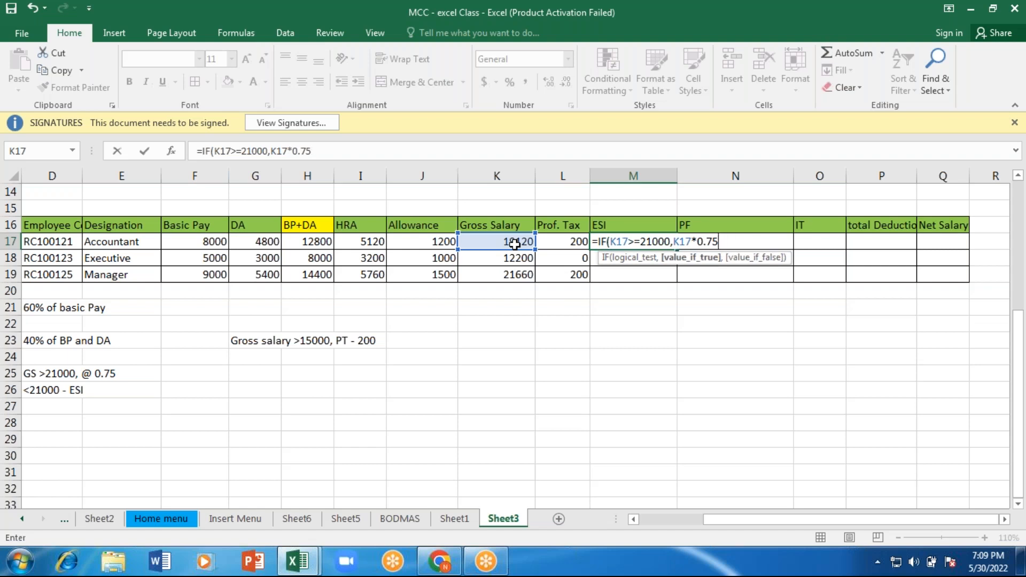
type(",")
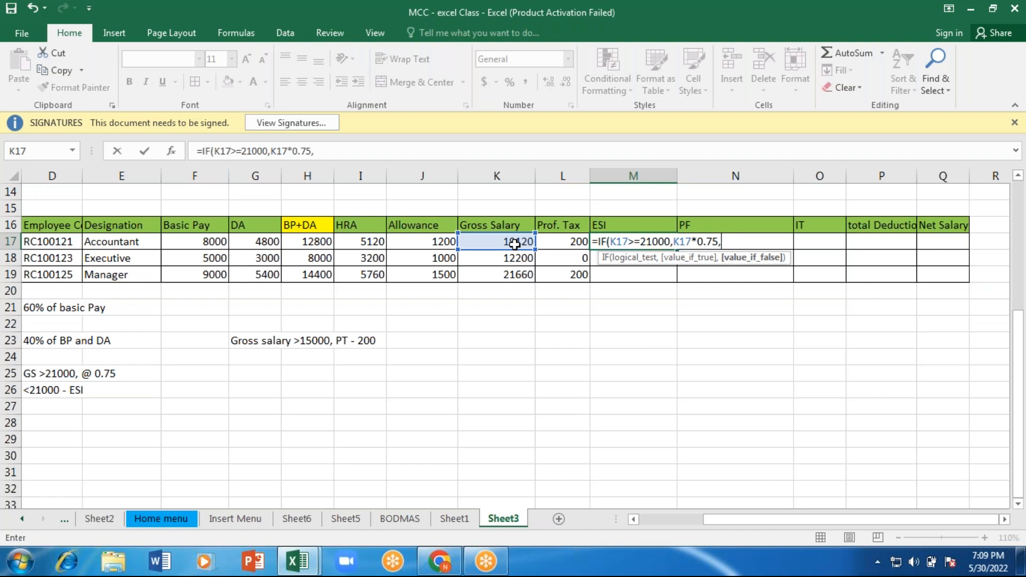
type("0")
Step: Change the test's comparison to <= and complete the ESI formula as =IF(K17<=21000,K17*0.75,0)
left_click(636, 241)
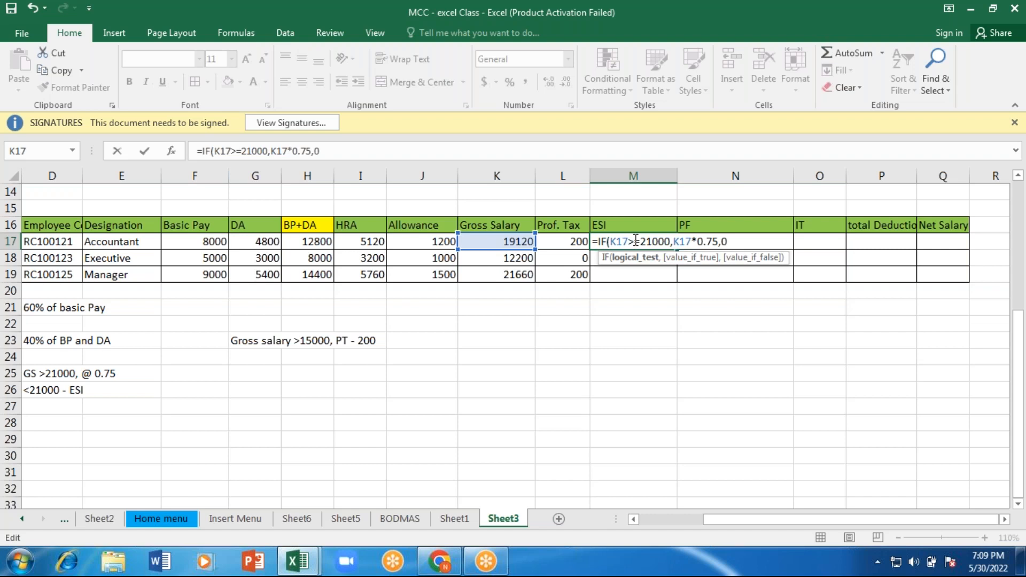
key("BackSpace")
type("<")
left_click(747, 241)
type(")")
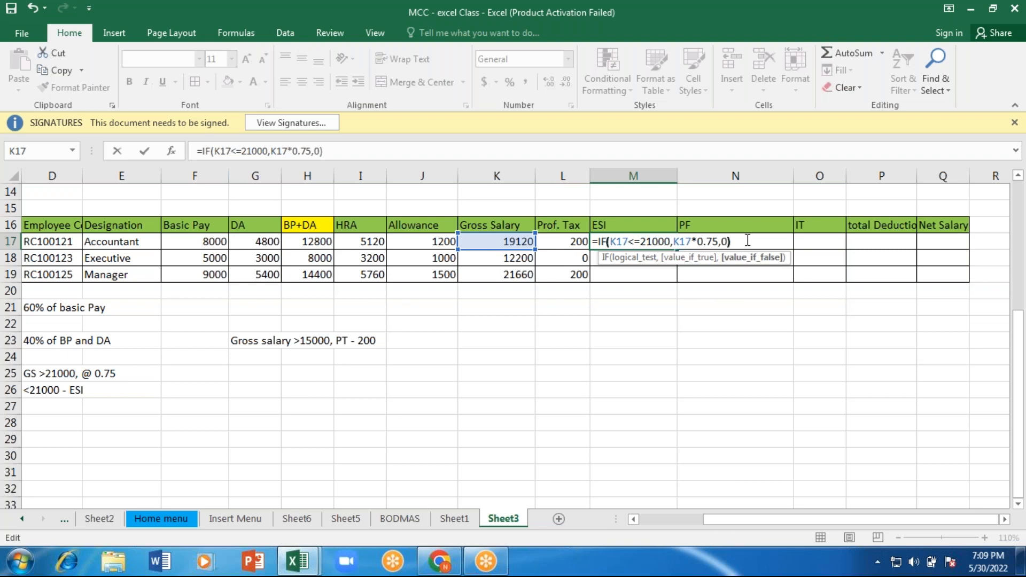
key("Return")
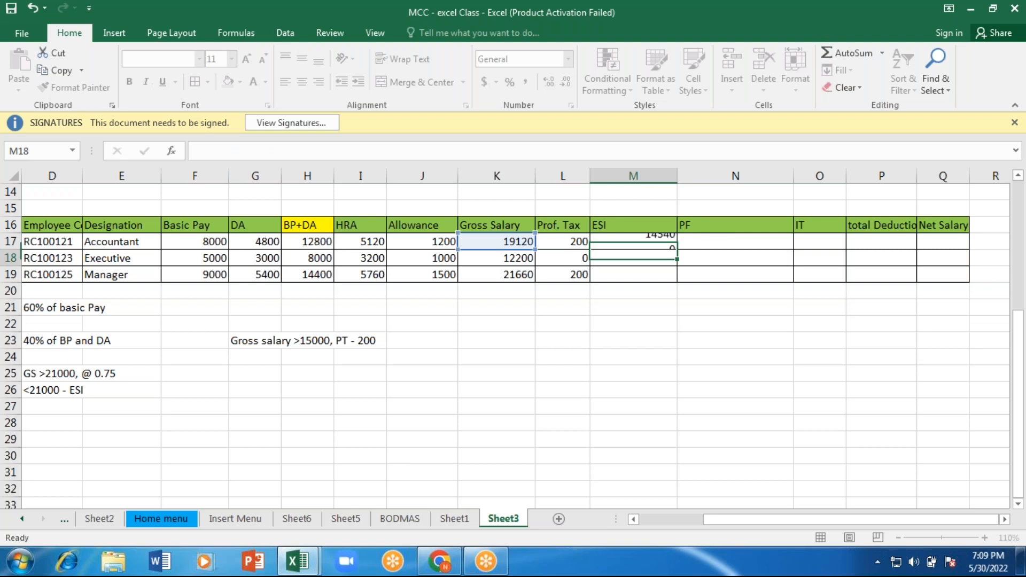
Step: Review the ESI formula in M17 and cross-check its result with the formula =K17*.75 in K27
left_click(650, 243)
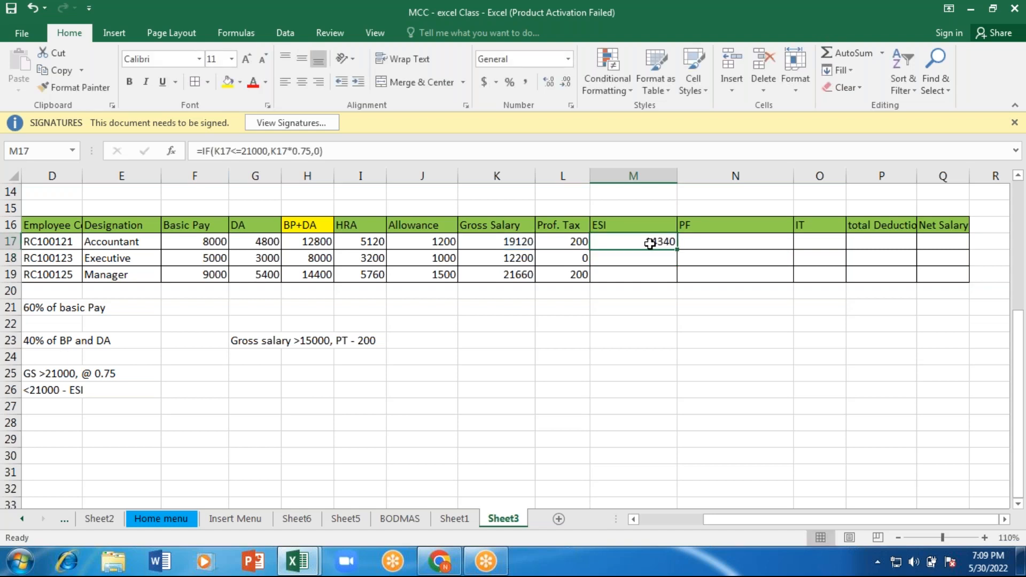
left_click(289, 151)
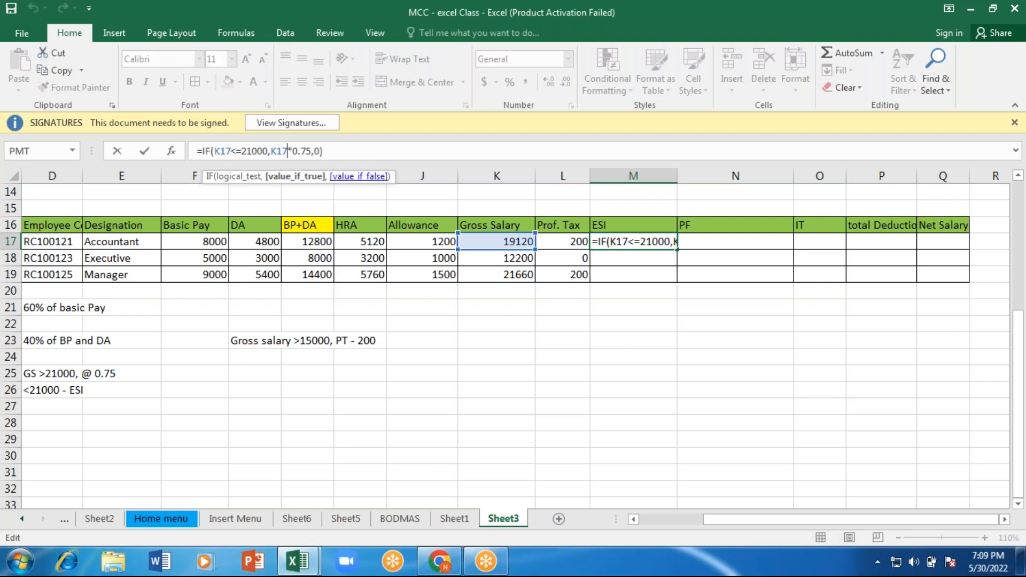
left_click(507, 407)
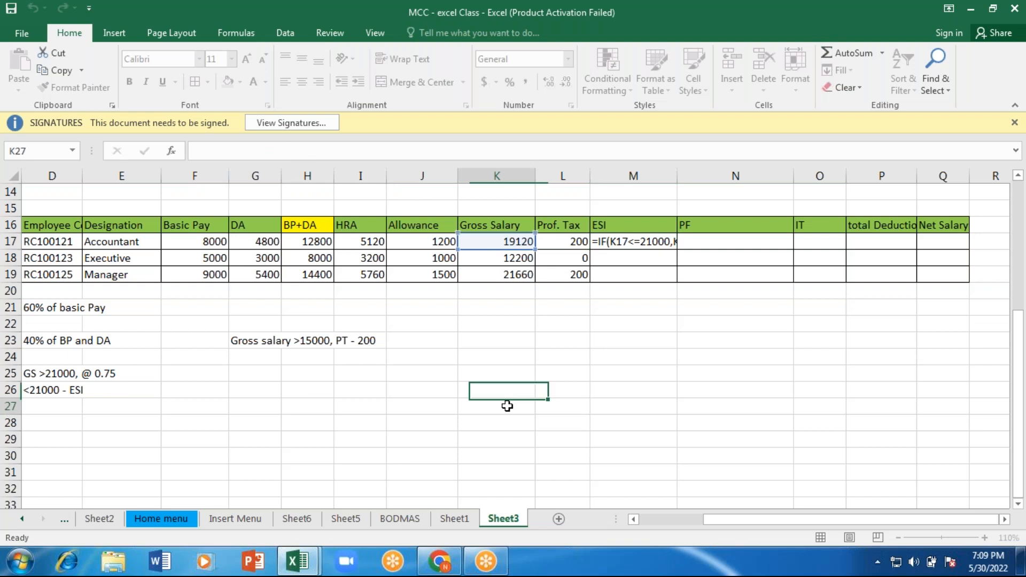
type("=")
left_click(512, 240)
type("*.75")
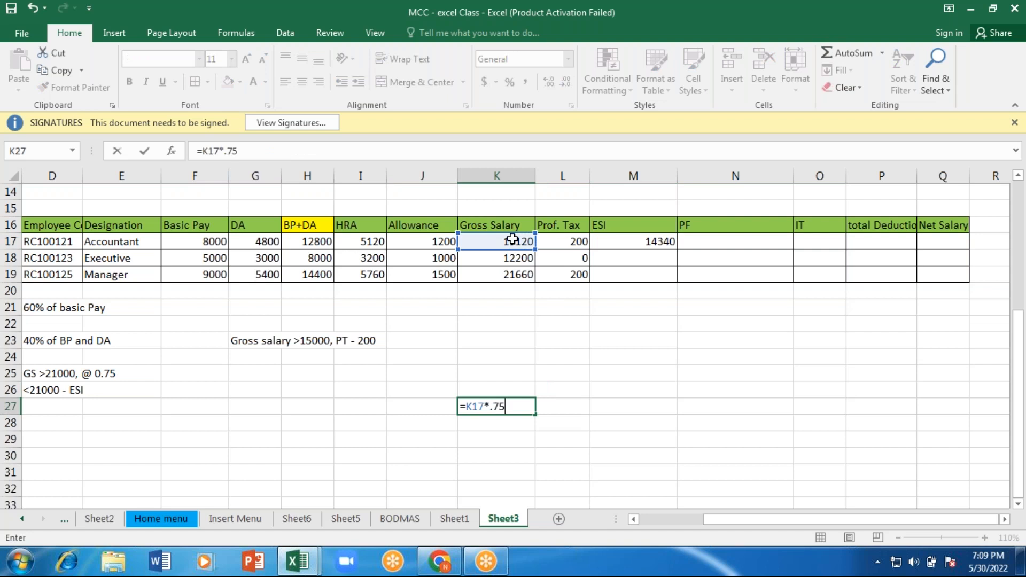
key("Return")
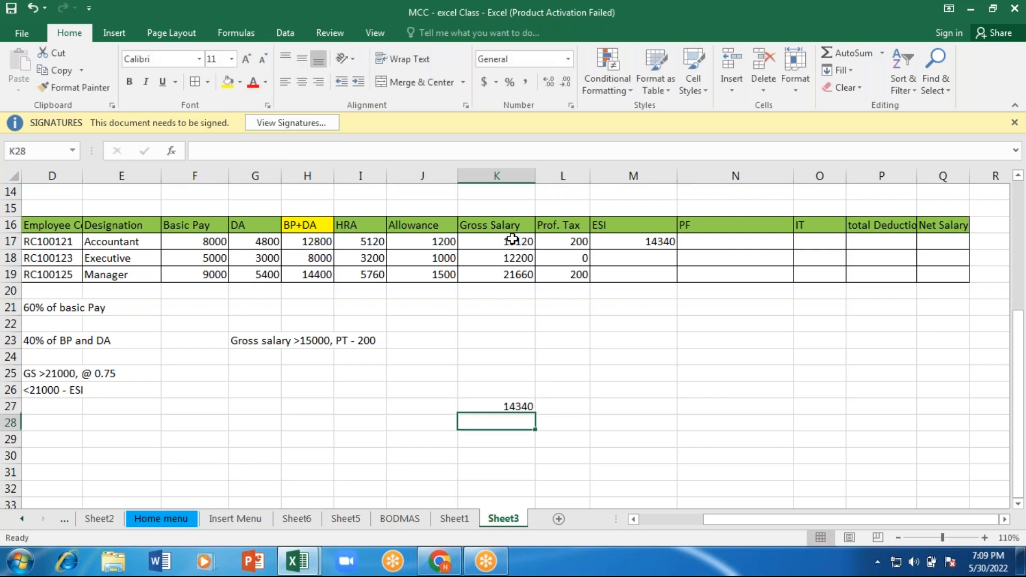
Step: Change the check formula in K27 to =K17-0.75
left_click(646, 239)
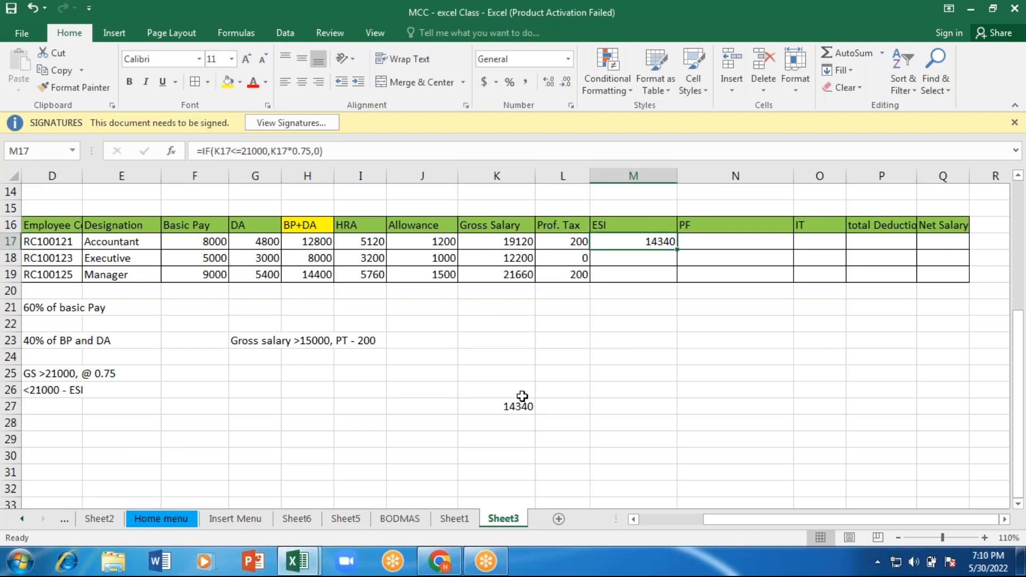
left_click(513, 409)
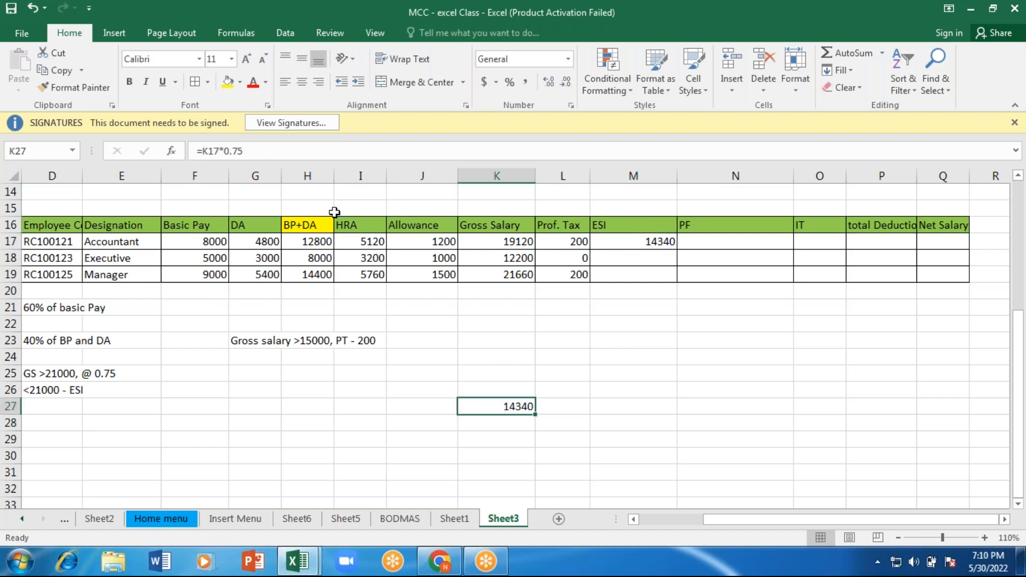
left_click(221, 151)
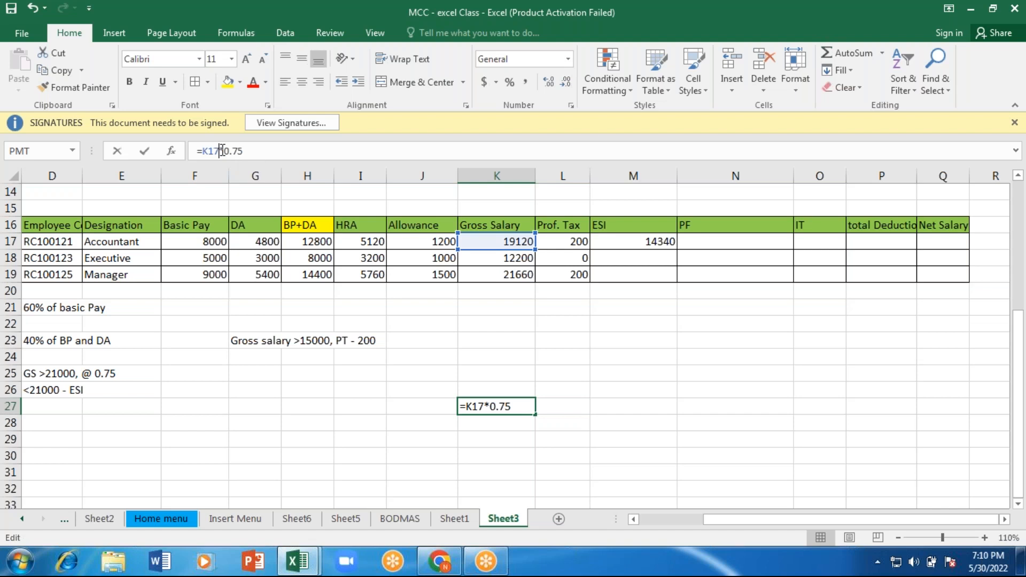
key("Delete")
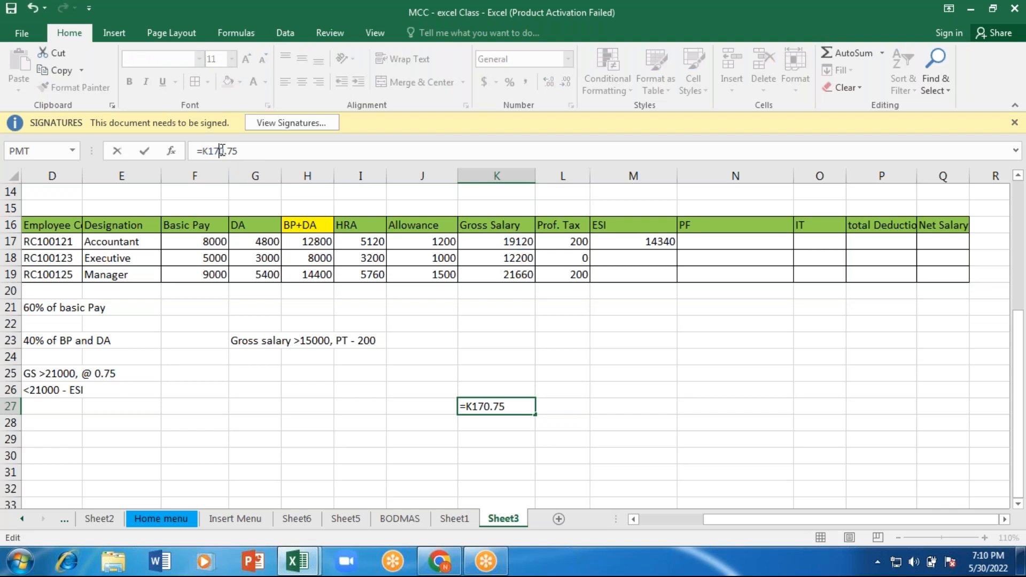
type("-")
key("Return")
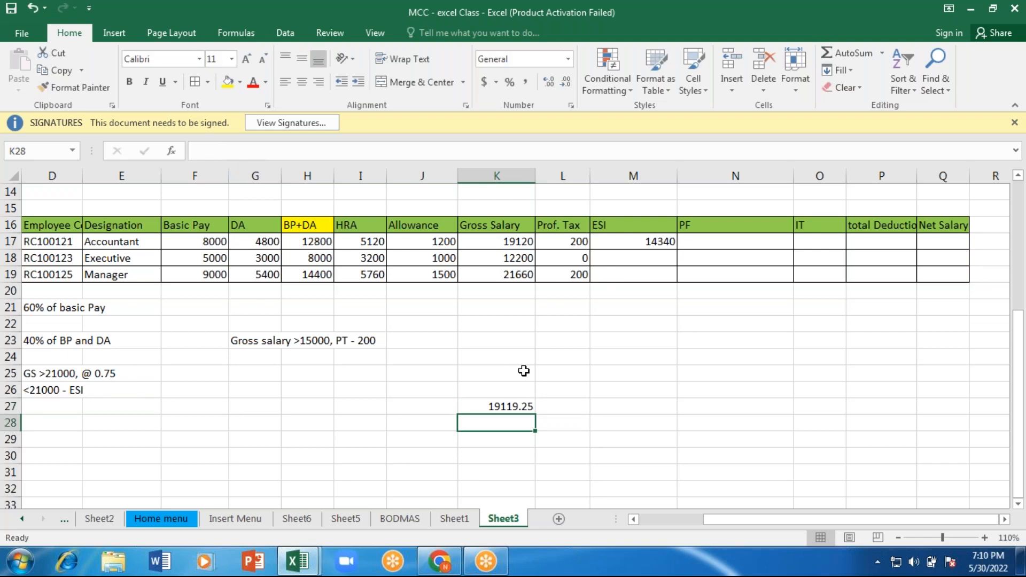
Step: Calculate PF for the first employee in N17 as 12% of the gross salary with =K17*12%
left_click(717, 239)
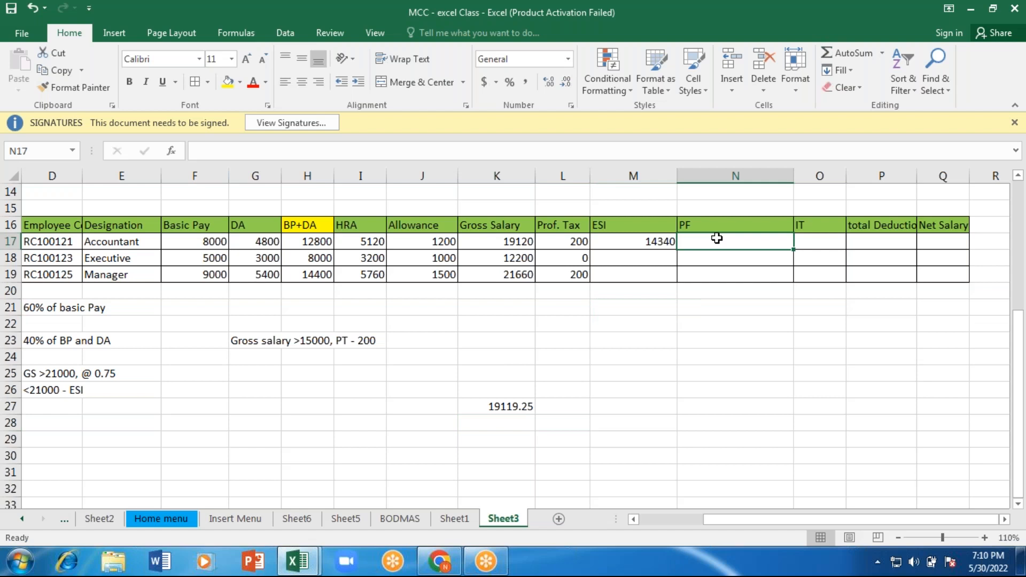
left_click(505, 238)
left_click(752, 241)
type("=")
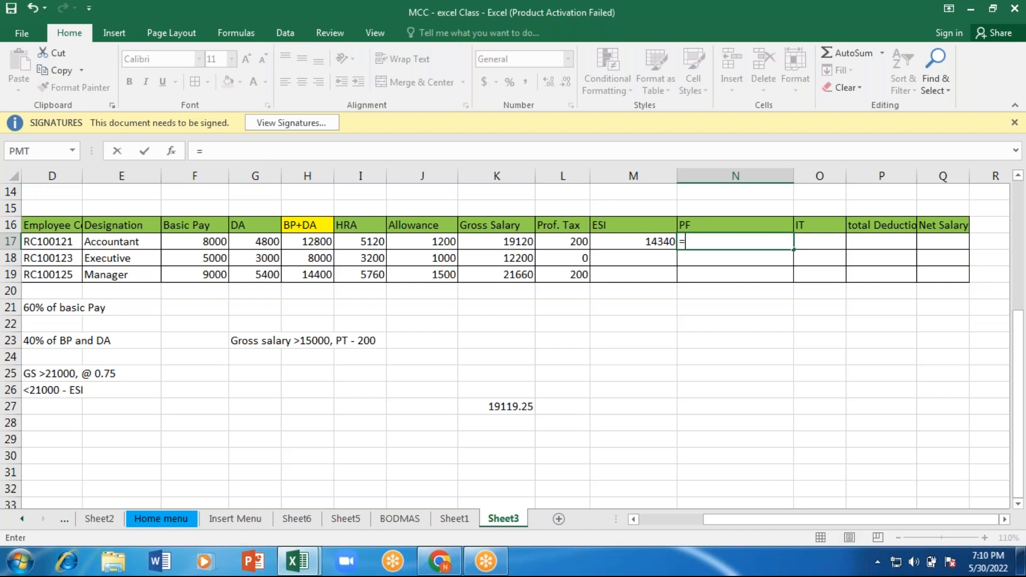
left_click(520, 239)
type("*12%")
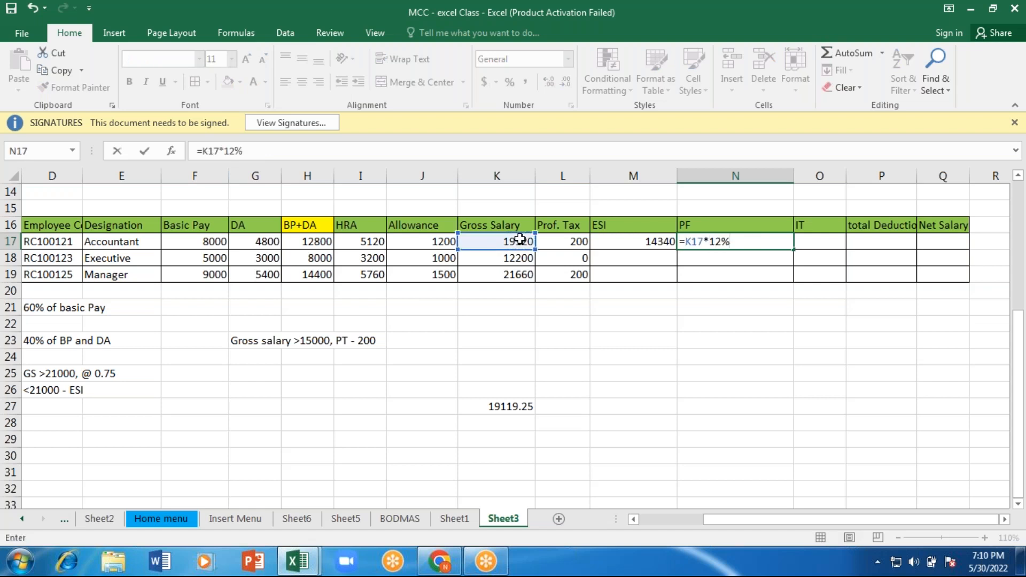
key("Return")
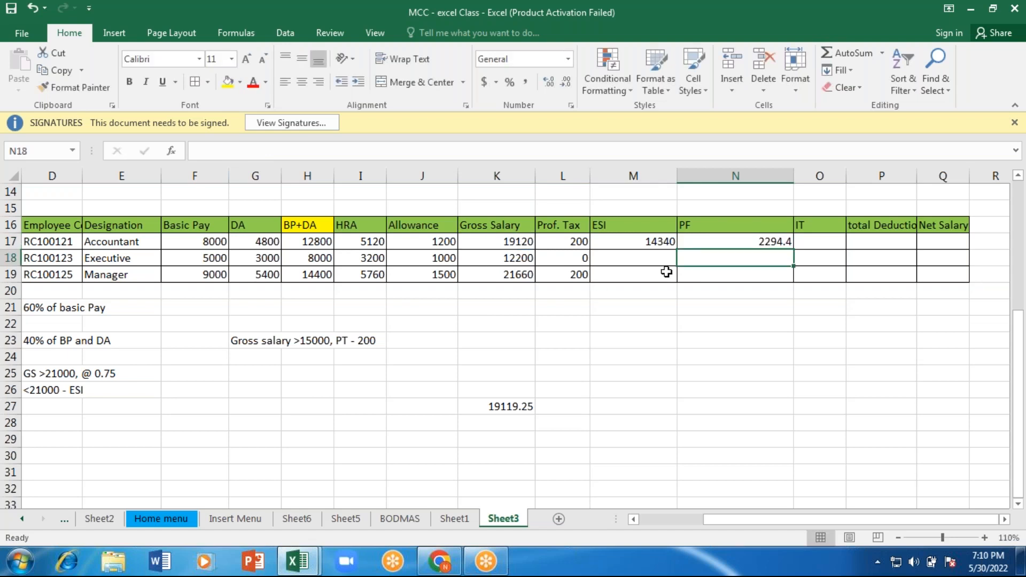
Step: Delete the IT column from the salary table
left_click(821, 239)
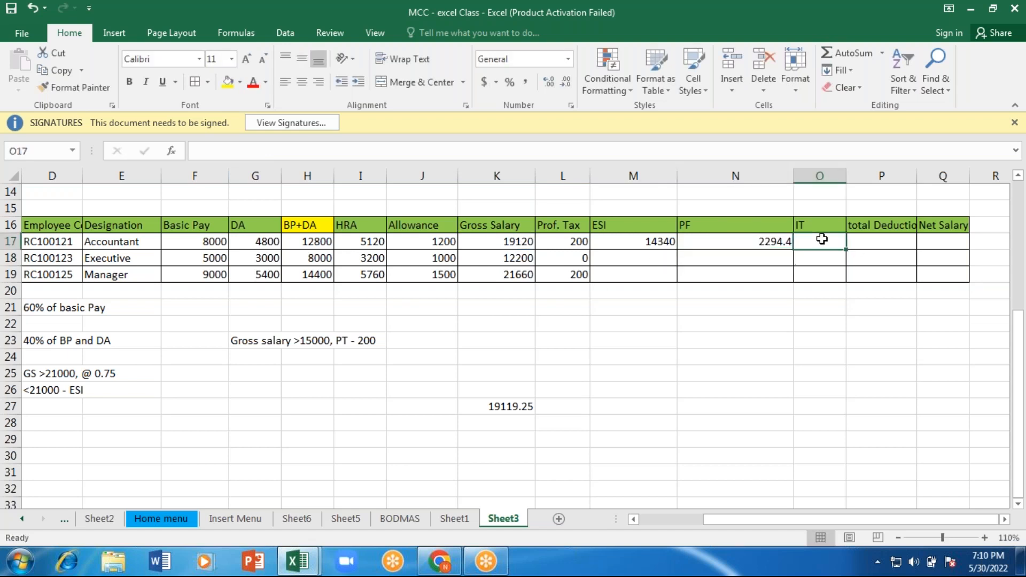
right_click(818, 174)
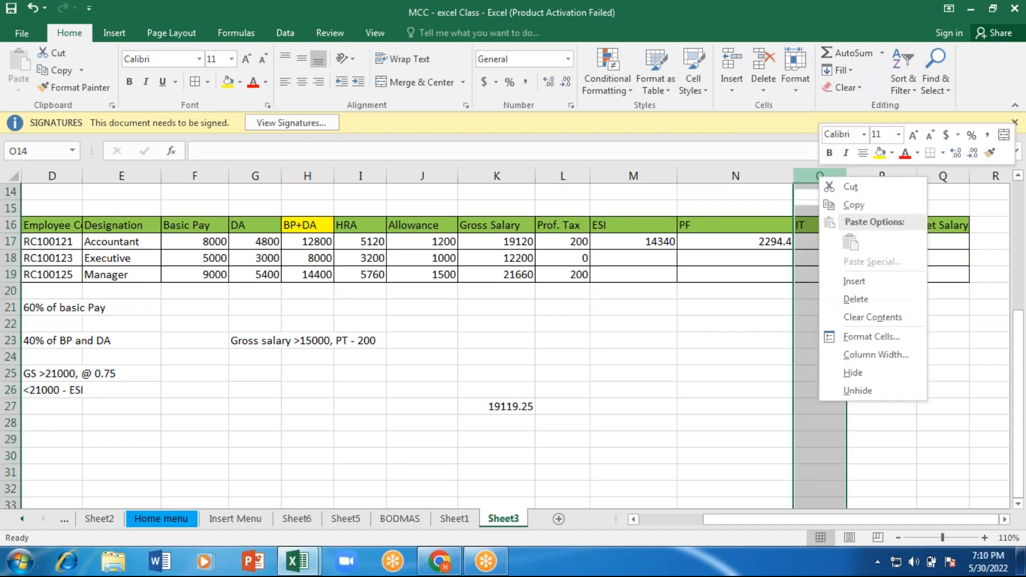
left_click(858, 299)
left_click(817, 237)
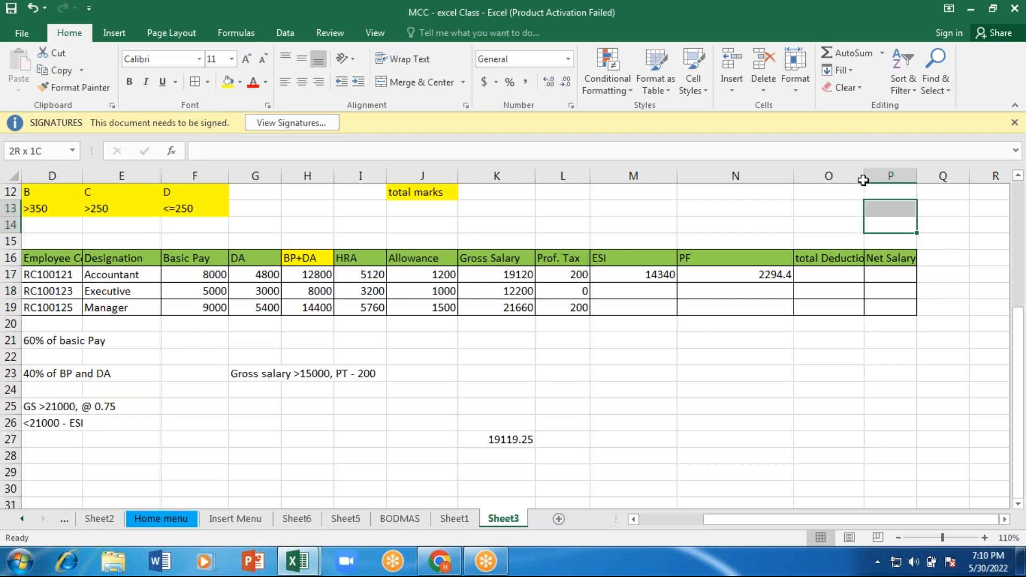
left_click_drag(863, 180, 863, 291)
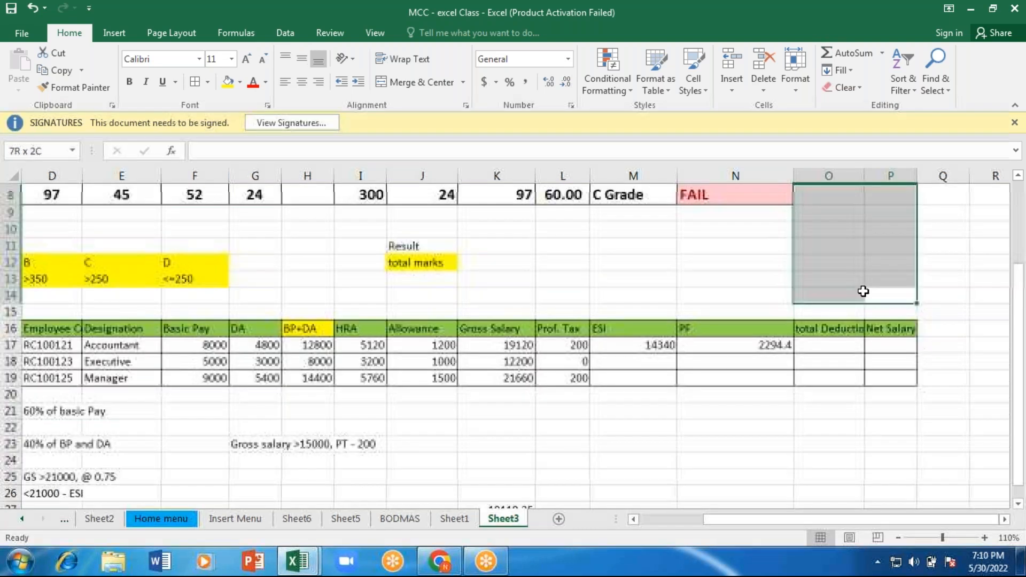
left_click_drag(829, 394, 557, 350)
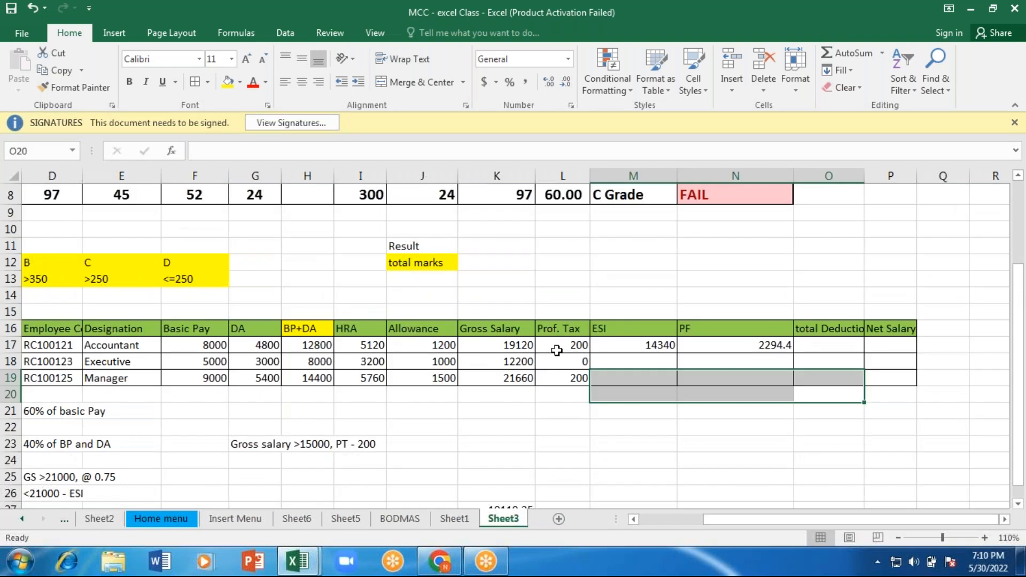
Step: Calculate the first employee's total deduction in O17 by summing Prof. Tax, ESI and PF with =SUM(L17:N17)
left_click(832, 344)
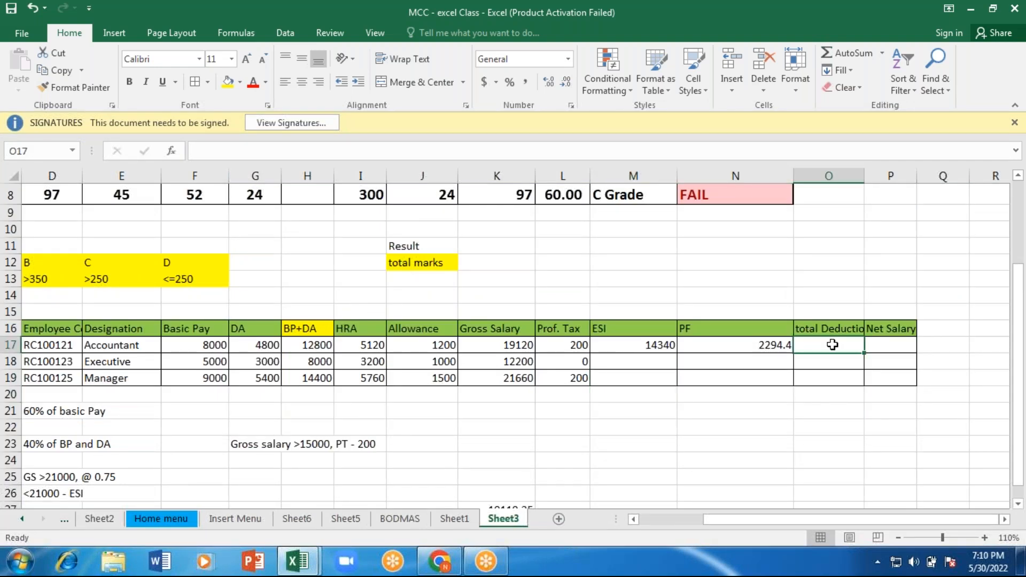
type("=")
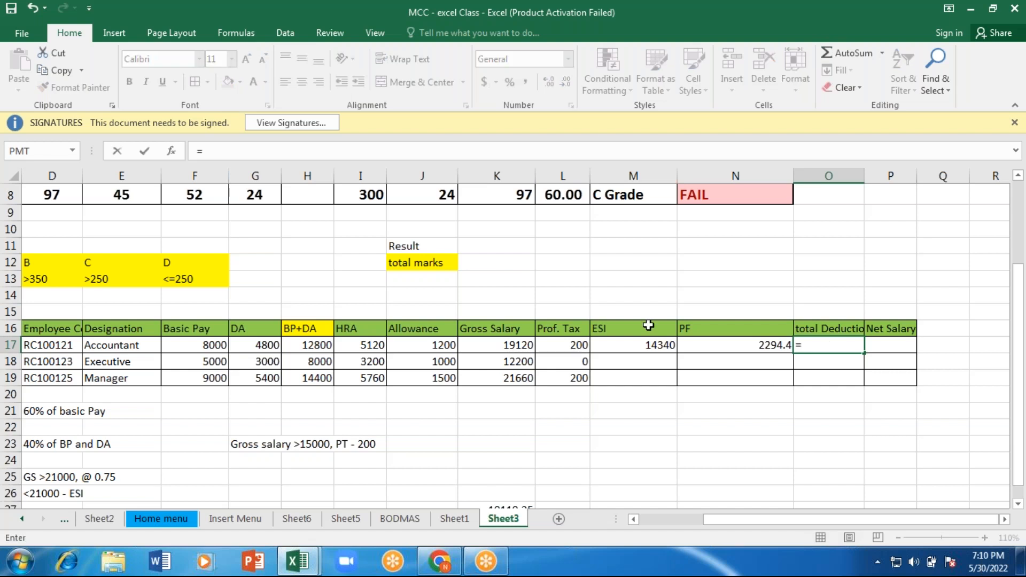
type("SUM(")
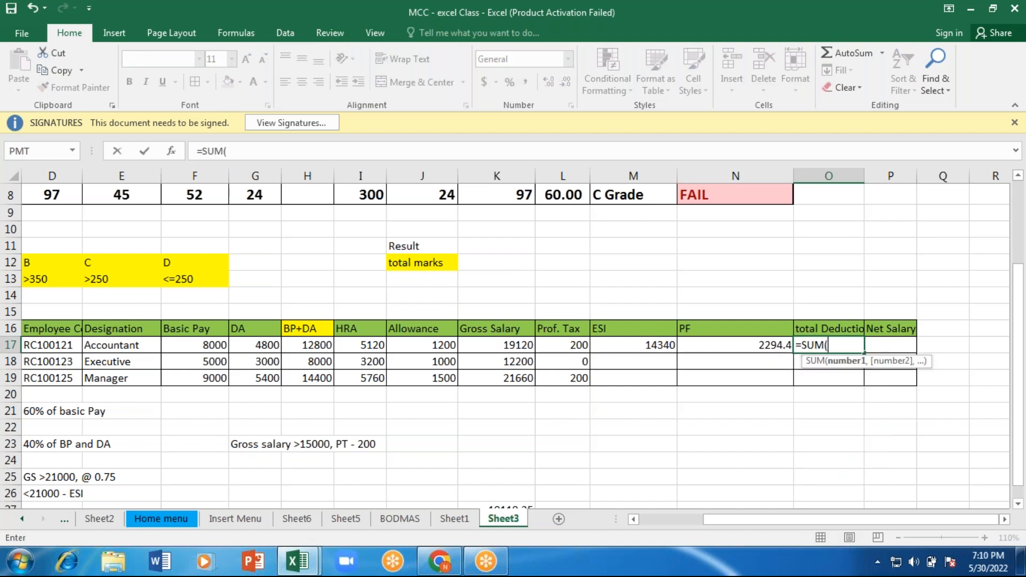
left_click(554, 347)
key("shift+Right")
key("shift+Right")
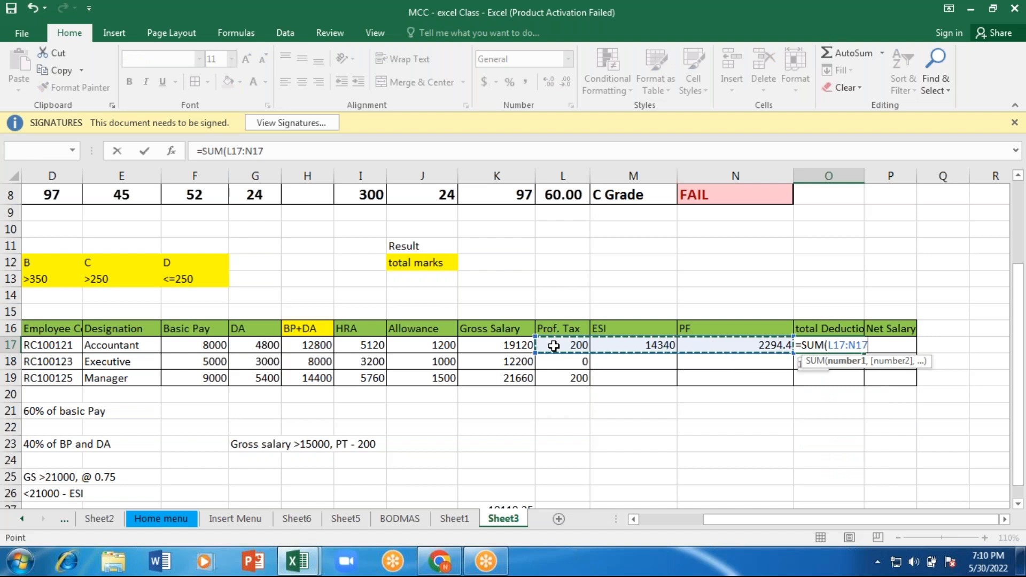
key("Return")
Step: Correct the ESI rate in M17 to a percentage so the formula is =IF(K17<=21000,K17*0.75%,0)
left_click(653, 345)
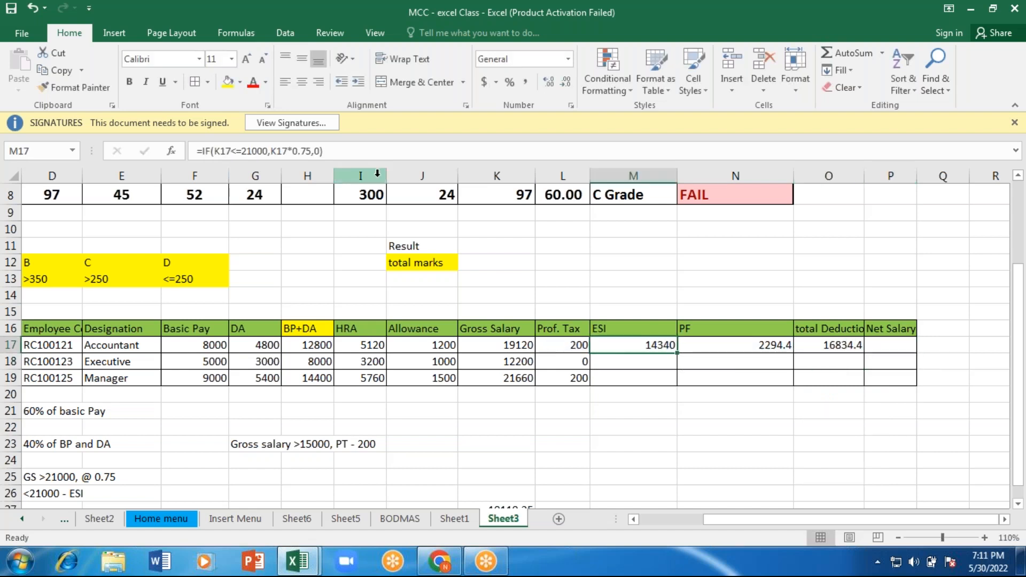
left_click(311, 150)
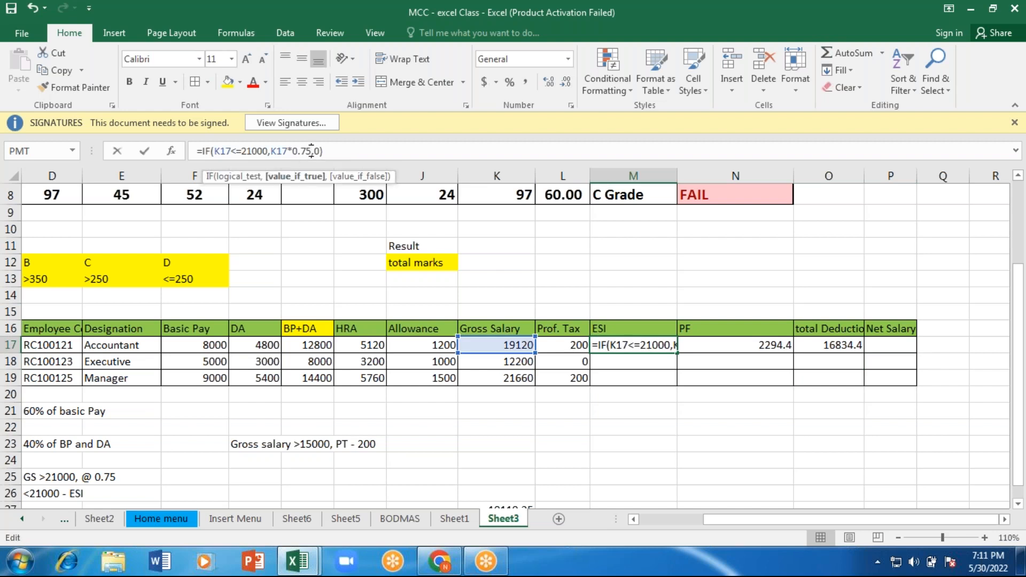
type("%")
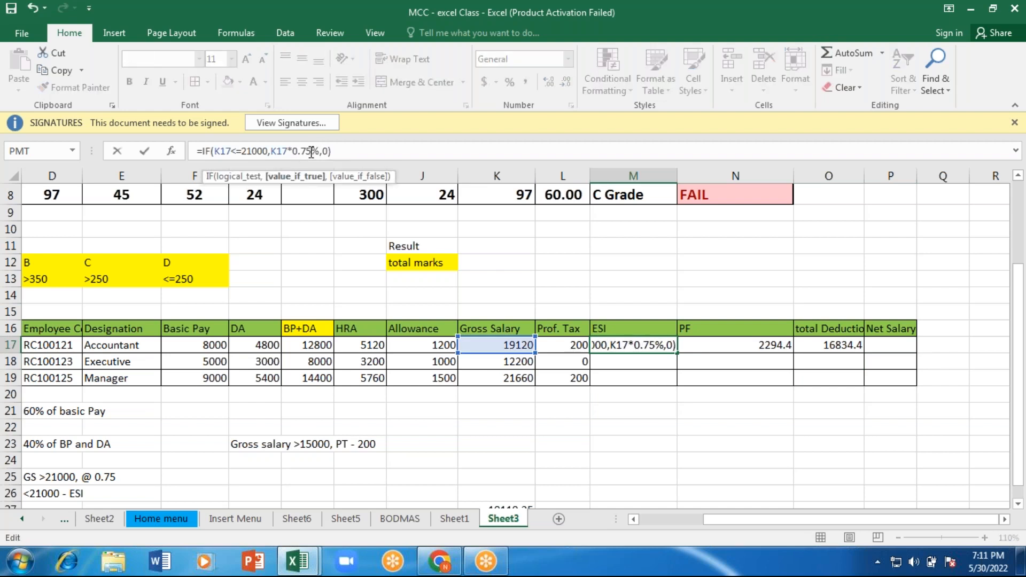
key("Return")
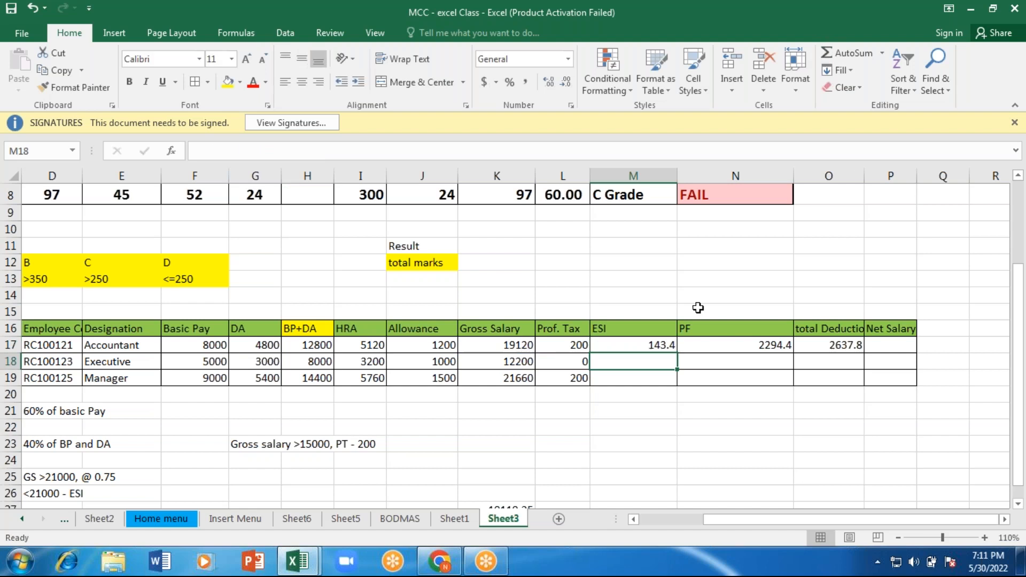
Step: Calculate the first employee's net salary in P17 as gross salary minus total deduction with =K17-O17
left_click(888, 348)
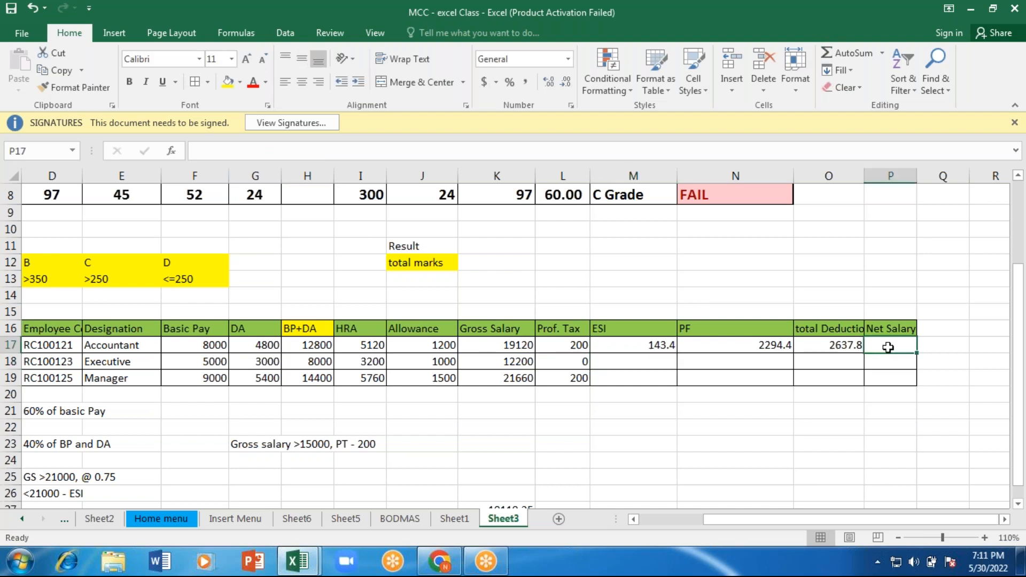
type("=")
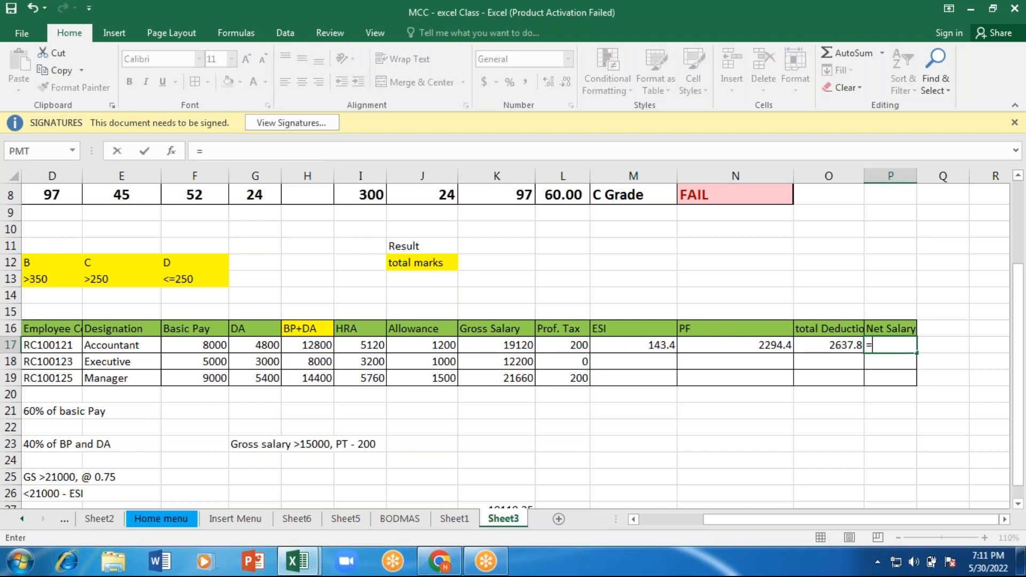
left_click(489, 346)
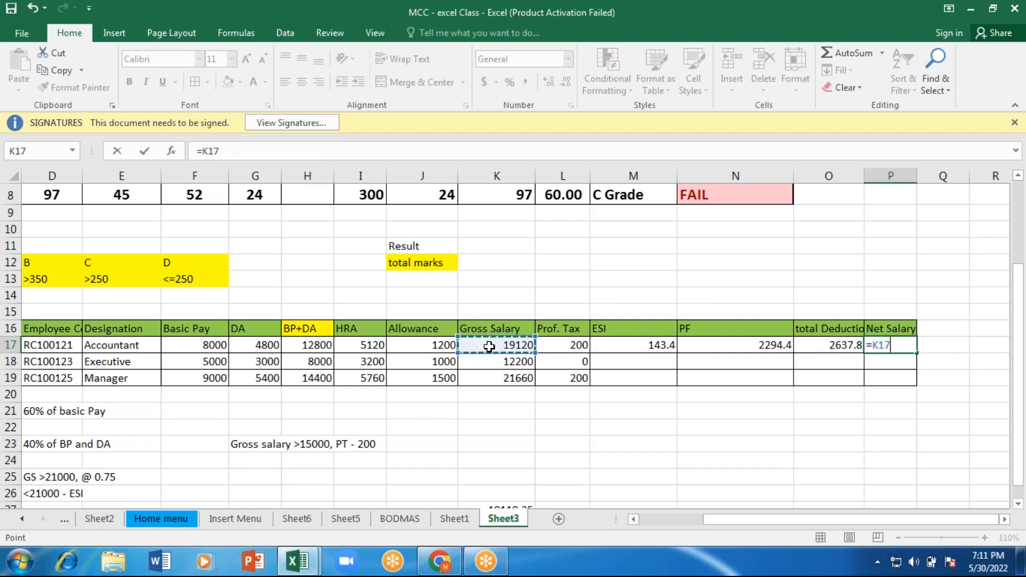
type("-")
left_click(820, 345)
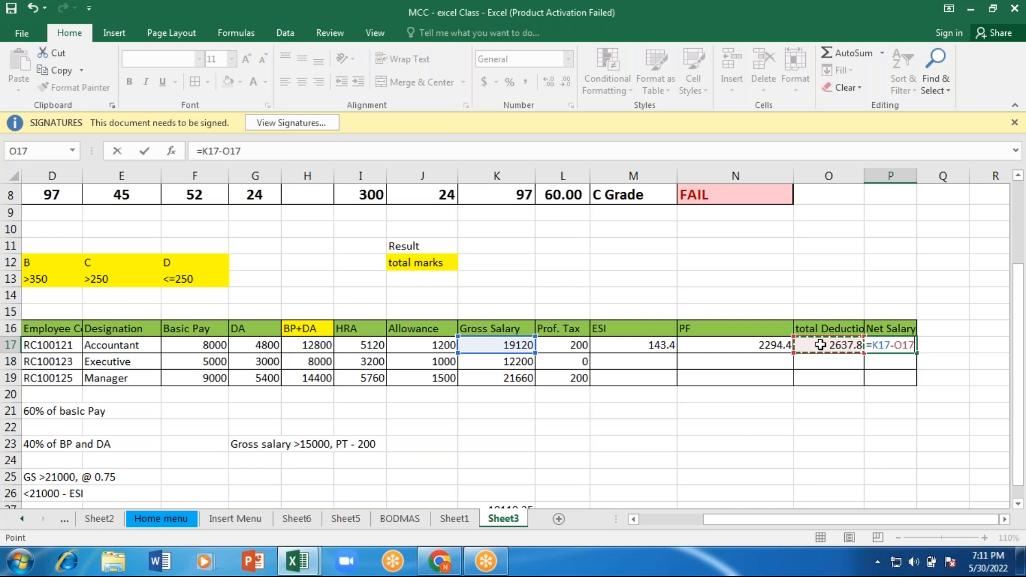
key("Return")
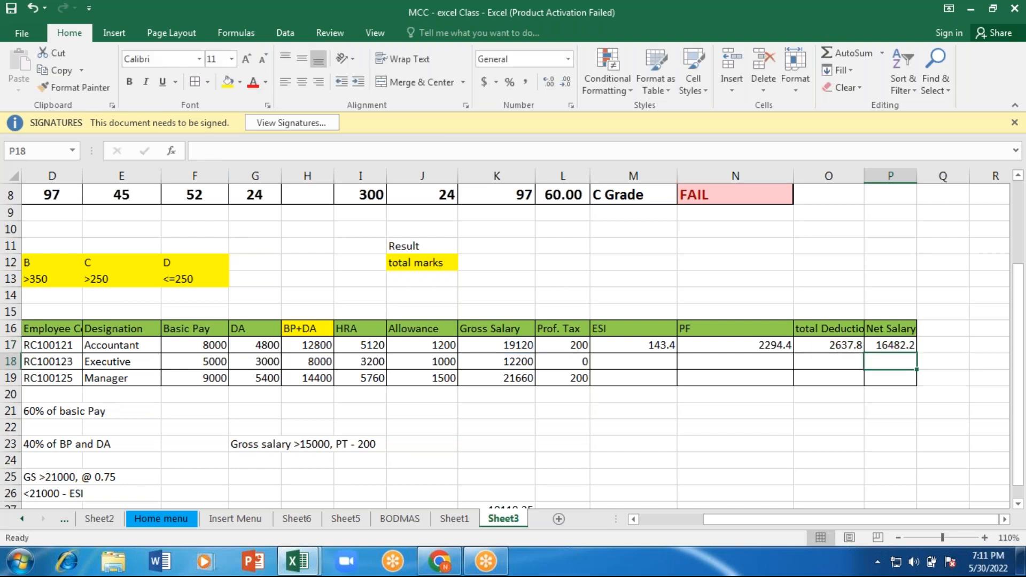
Step: Widen the Net Salary column and fill its formula down to row 19
left_click_drag(917, 177, 938, 177)
left_click(933, 347)
left_click_drag(938, 355, 939, 384)
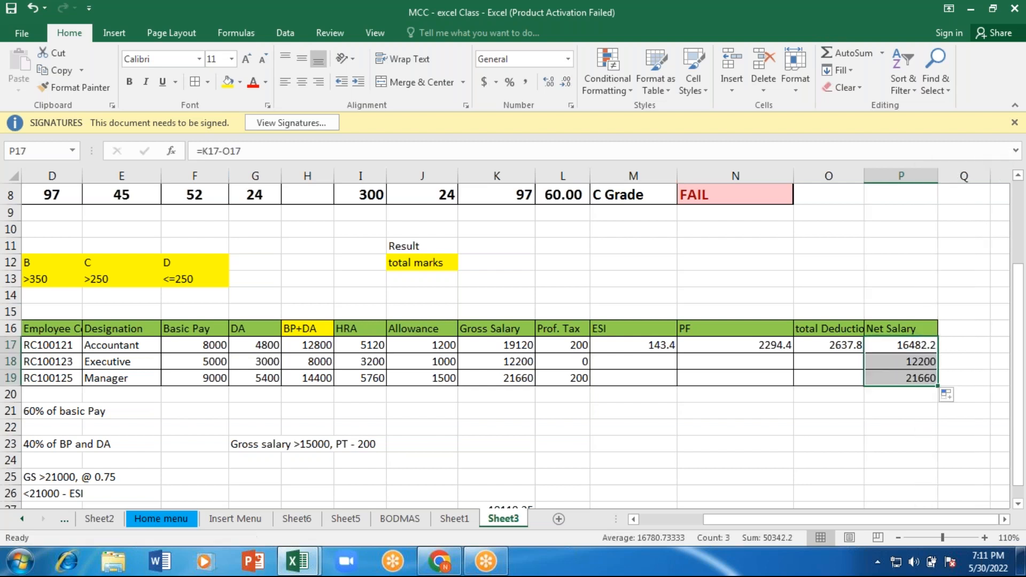
Step: Fill the total deduction, PF and ESI formulas from row 17 down to row 19
left_click(837, 346)
left_click_drag(864, 353, 860, 381)
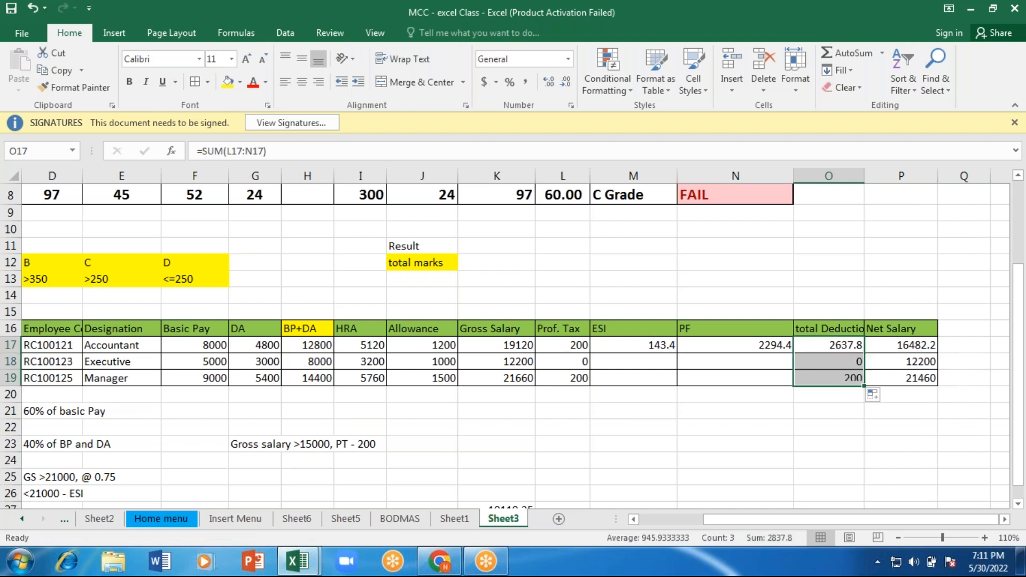
left_click(754, 345)
left_click_drag(793, 353, 791, 384)
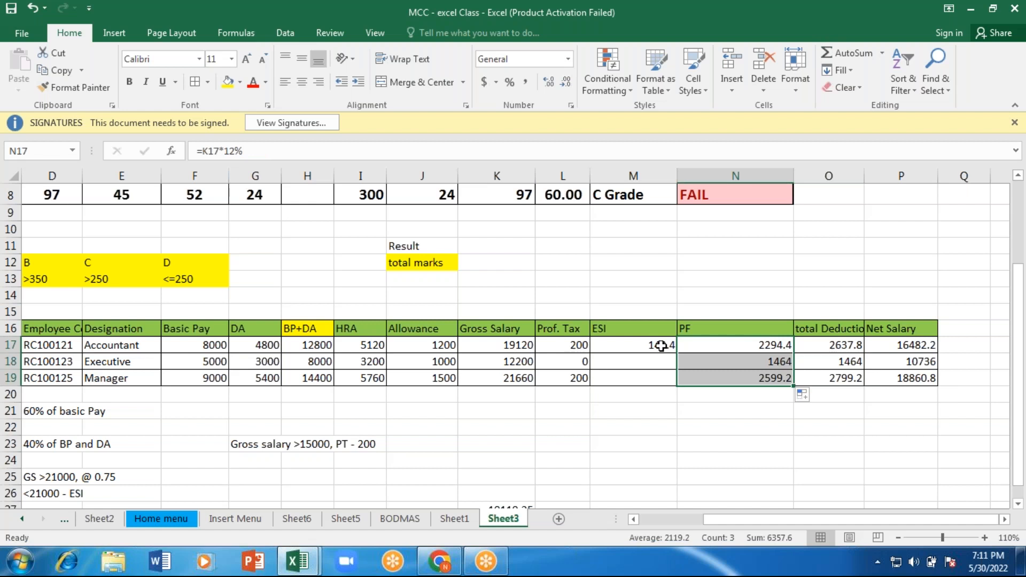
left_click(662, 346)
left_click_drag(676, 352, 676, 383)
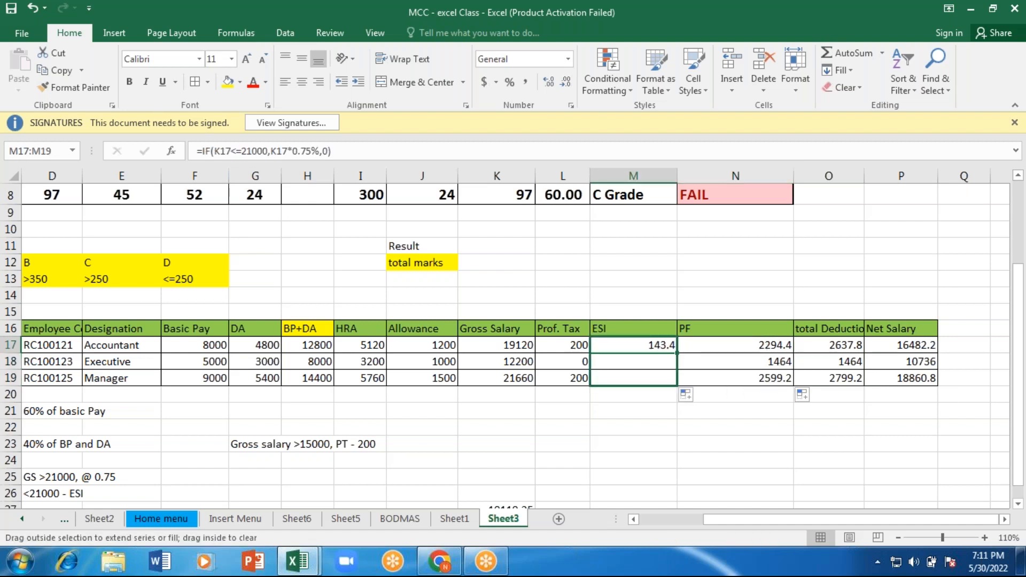
left_click_drag(677, 383, 673, 378)
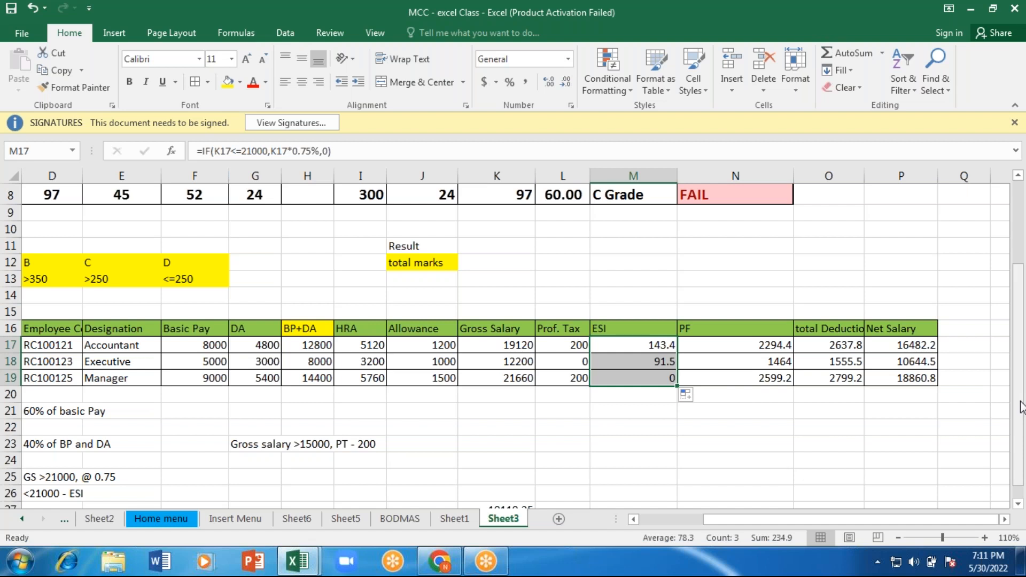
Step: Clear all results from Total through Result in the marks table, cells I3:N8
left_click_drag(1020, 406, 1021, 395)
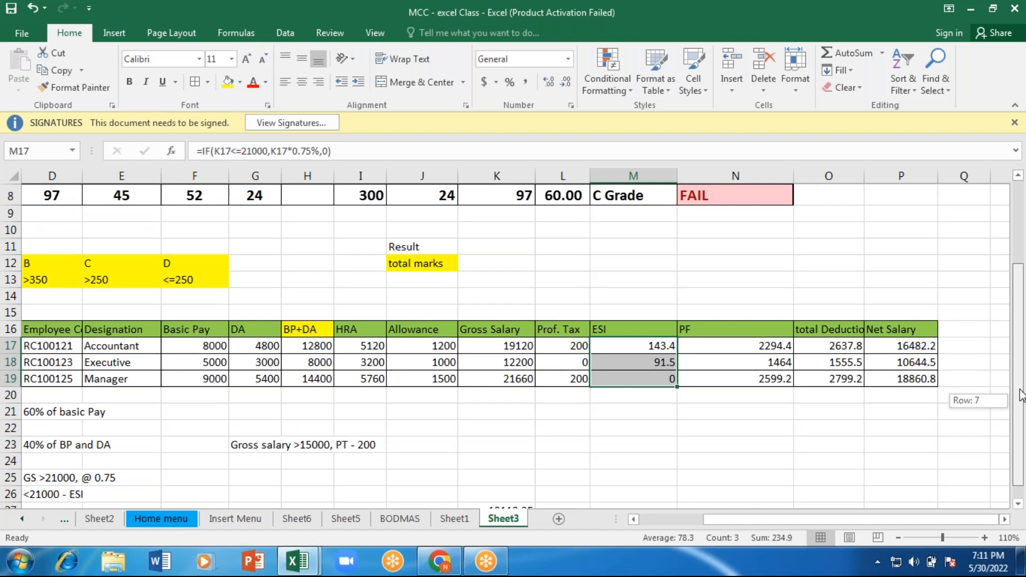
left_click_drag(1021, 395, 1021, 315)
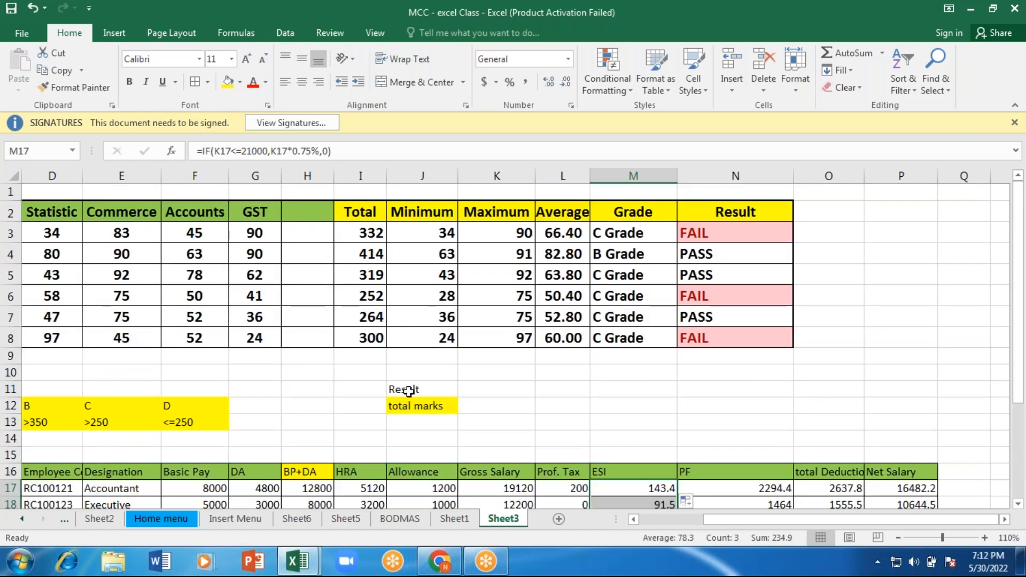
left_click(371, 233)
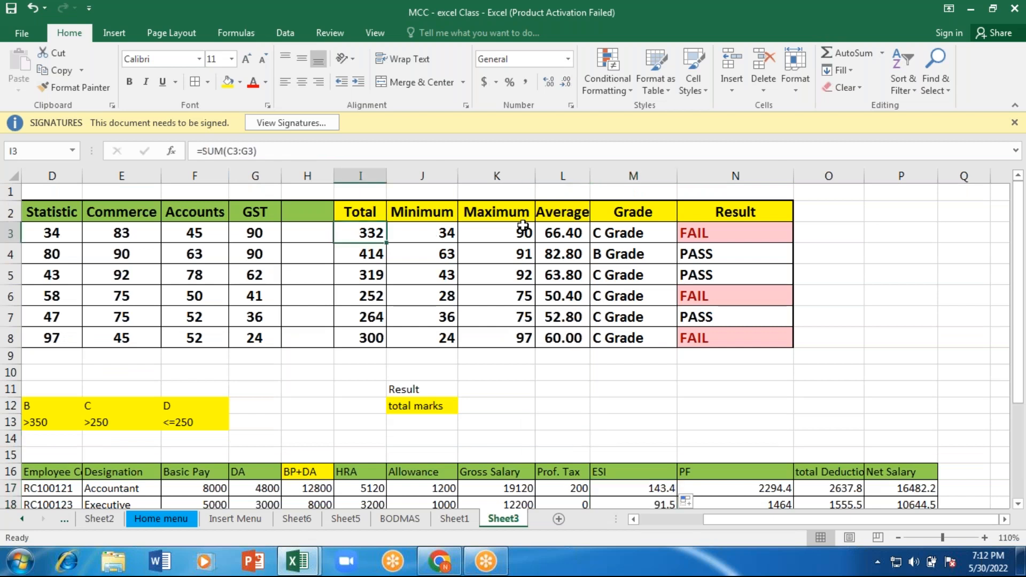
left_click_drag(368, 233, 716, 337)
key("Delete")
Step: Clear the salary table's values from Basic Pay through Net Salary, cells F17:P20, keeping the headers
left_click_drag(1020, 374, 1025, 426)
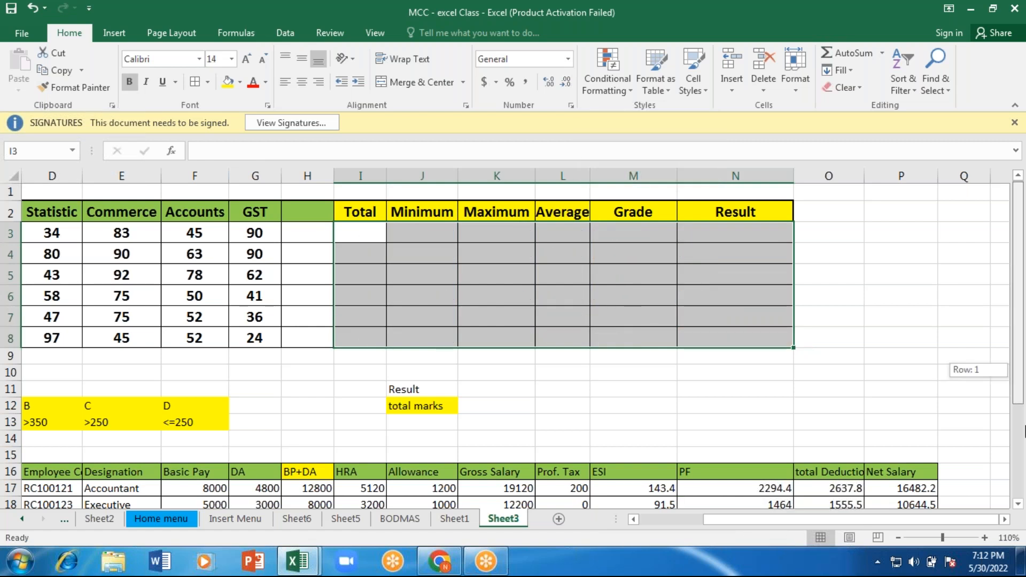
left_click_drag(1025, 431, 1025, 475)
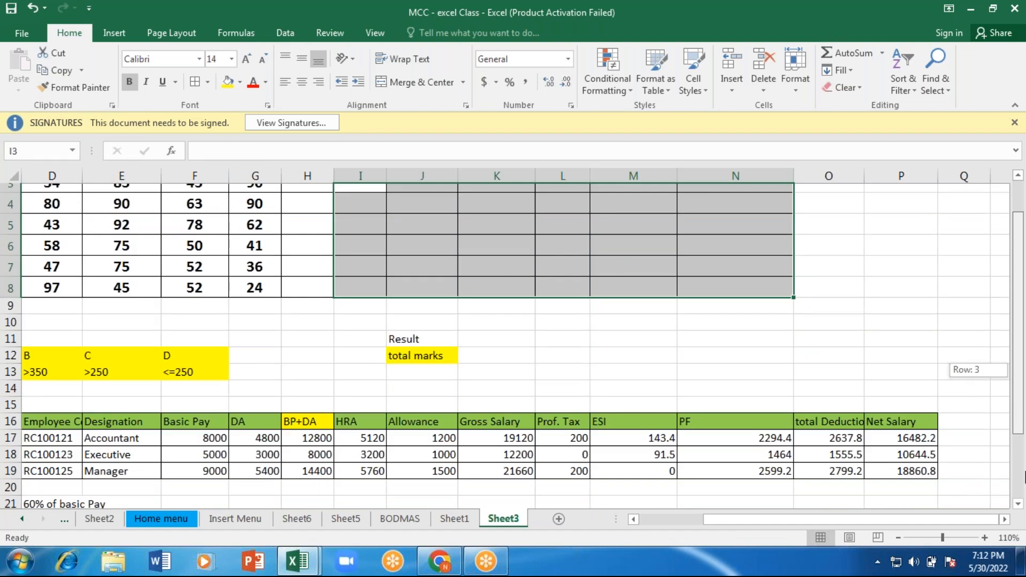
left_click_drag(1025, 476, 1025, 513)
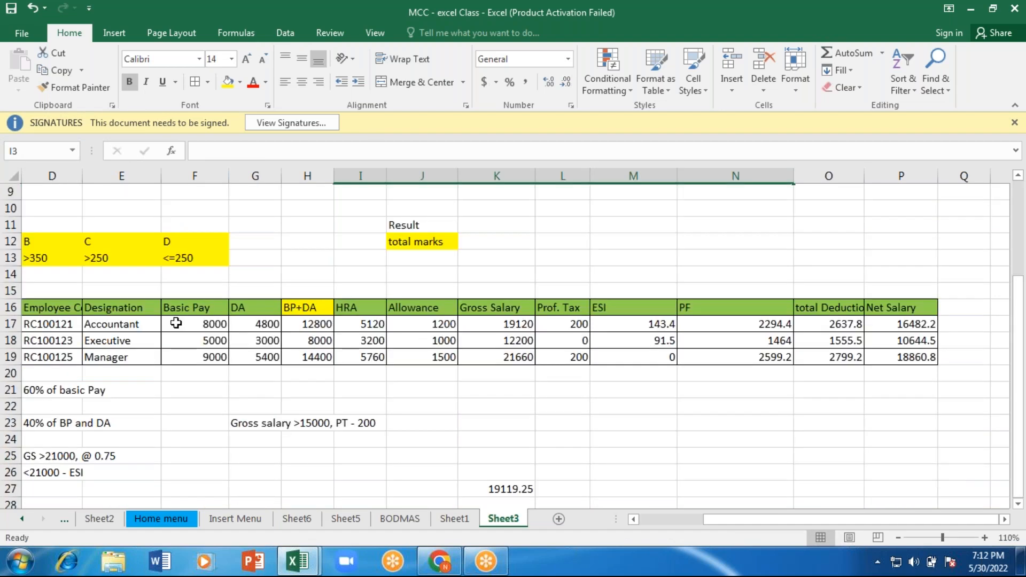
left_click_drag(206, 325, 186, 327)
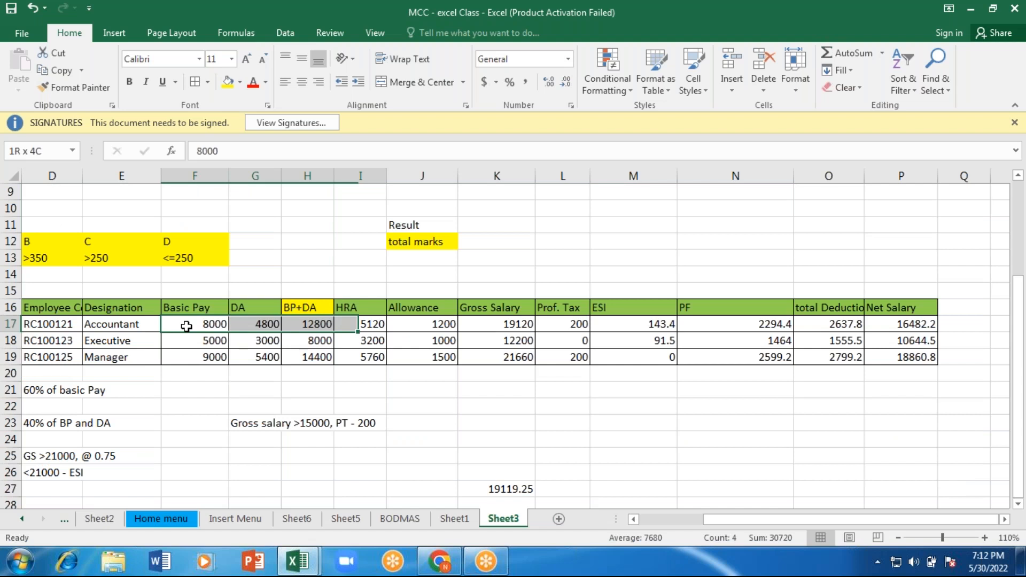
key("shift+Right")
key("shift+Right")
key("shift+Right")
key("shift+Right")
key("shift+Right")
key("shift+Right")
key("shift+Right")
key("shift+Right")
key("shift+Right")
key("shift+Right")
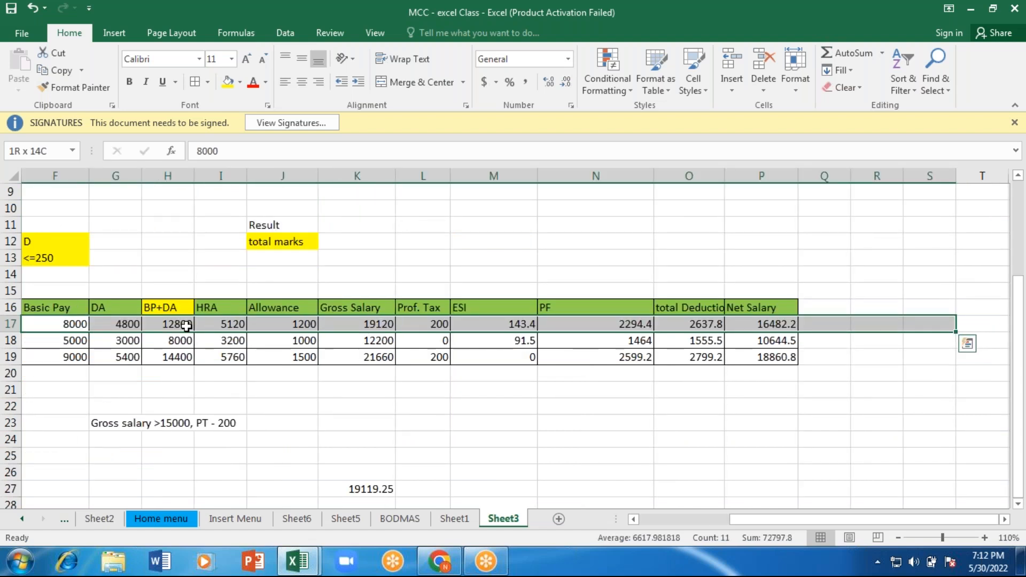
left_click(761, 373, "shift")
key("Delete")
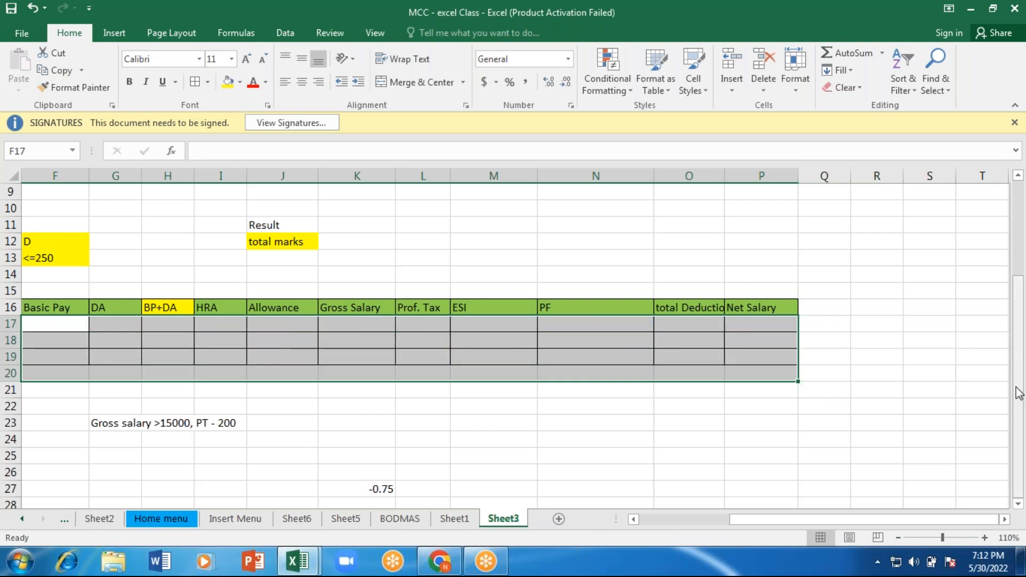
mouse_move(1018, 393)
left_mouse_down()
mouse_move(1018, 377)
mouse_move(1018, 392)
left_mouse_up()
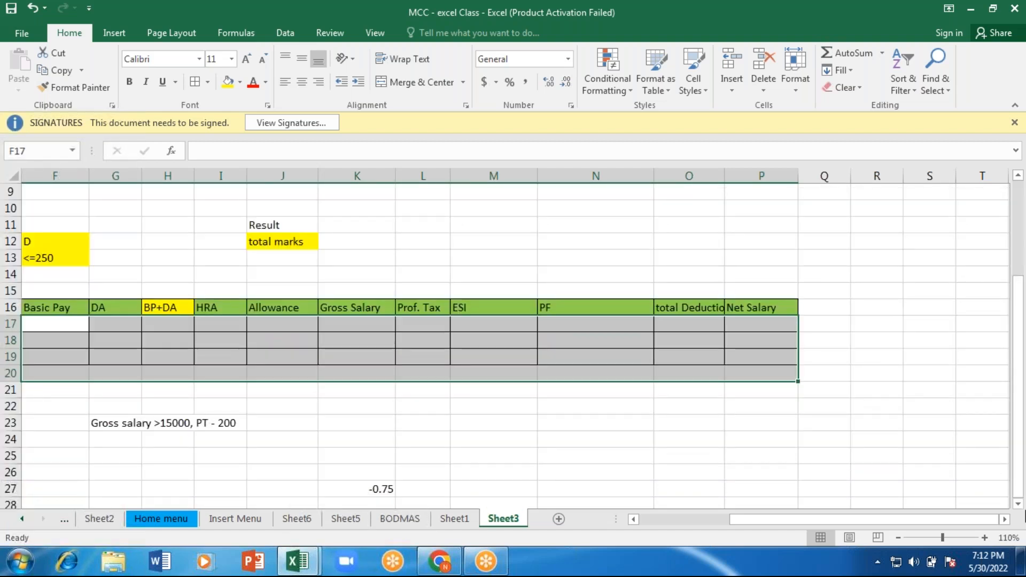
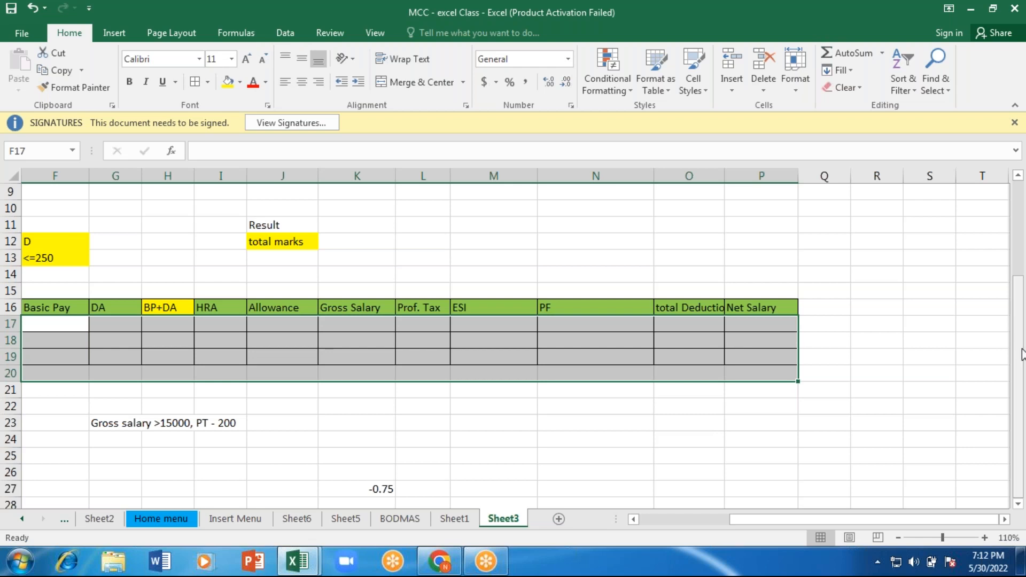
Step: Delete the leftover formula in cell K27 below the salary table
left_click(364, 487)
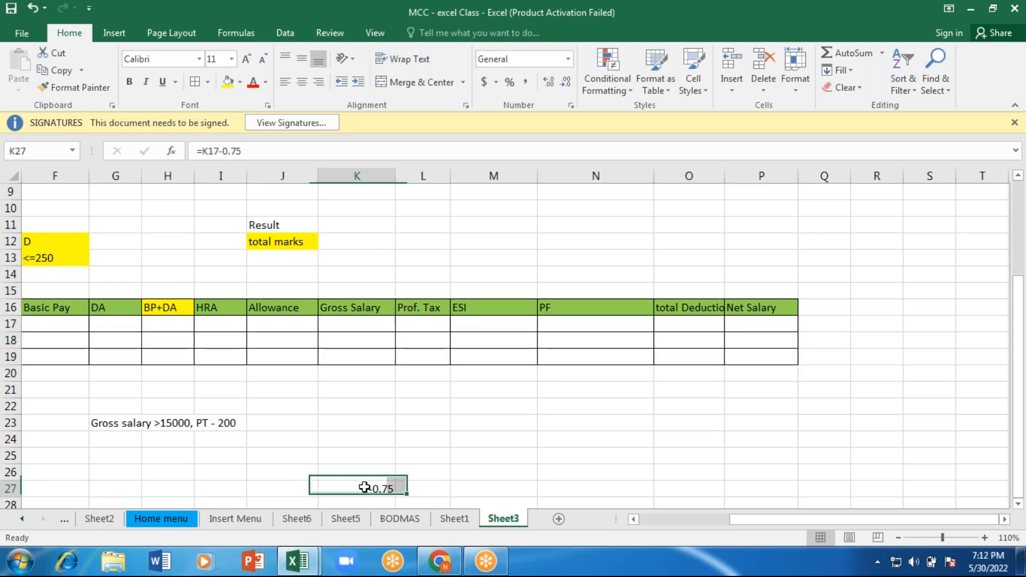
key("BackSpace")
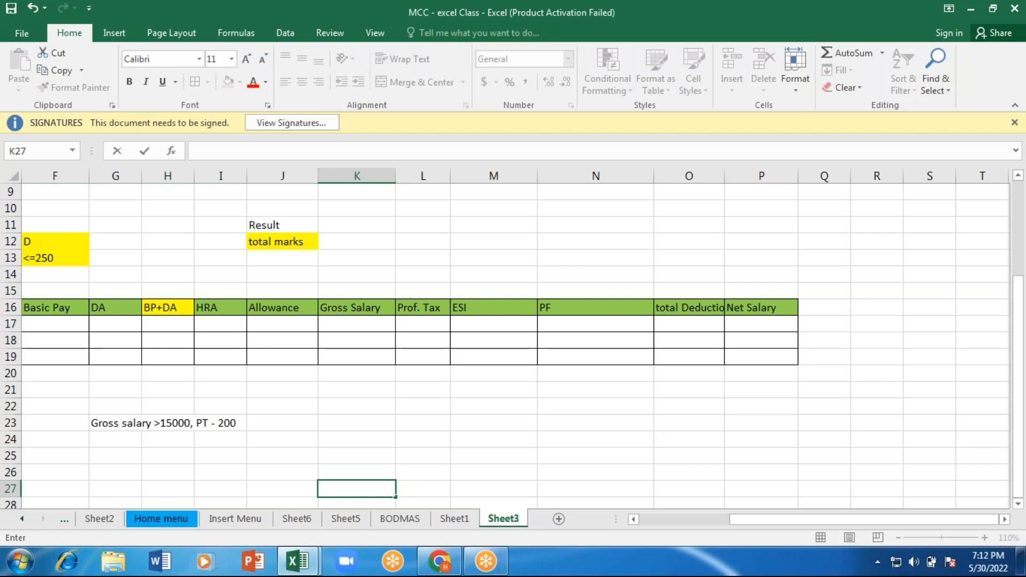
key("Return")
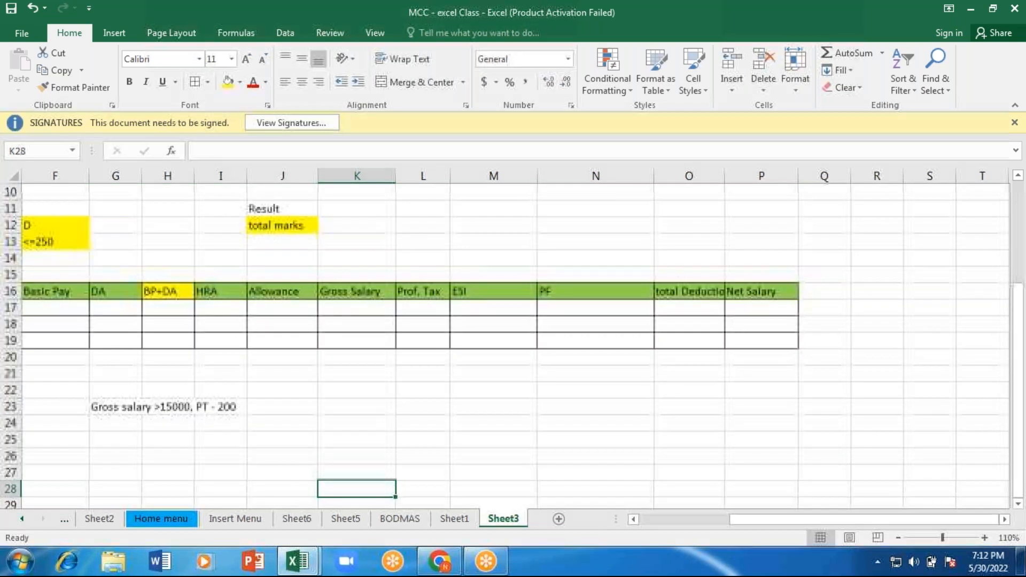
Step: Enter the sentence "This is a Wonderful day" in cell B34, in the empty area below the salary table
key("Left")
key("Left")
key("Left")
key("Left")
key("Left")
key("Left")
key("Left")
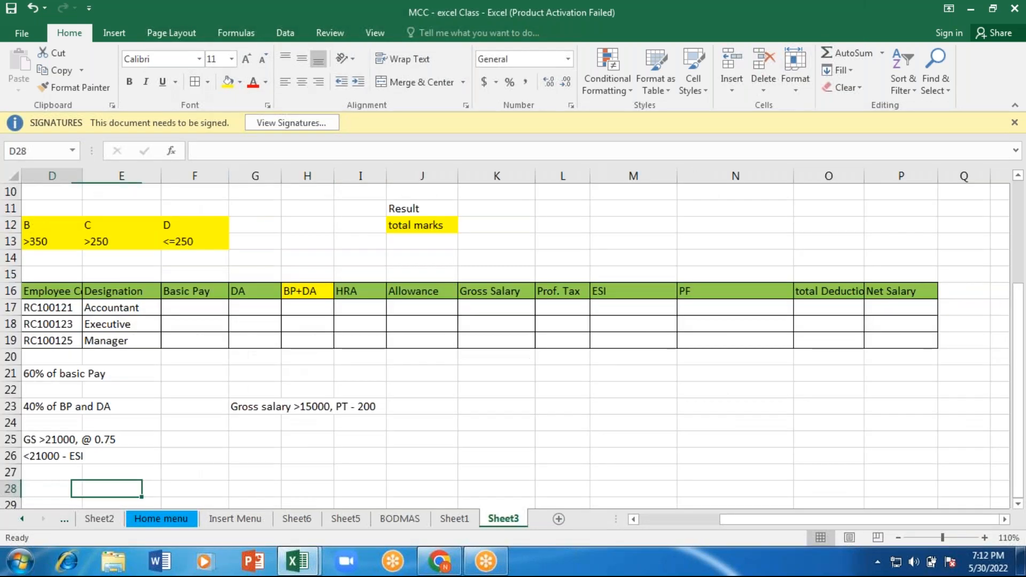
key("Left")
key("Left")
key("Left")
key("Down")
key("Down")
key("Down")
key("Down")
key("Down")
key("Down")
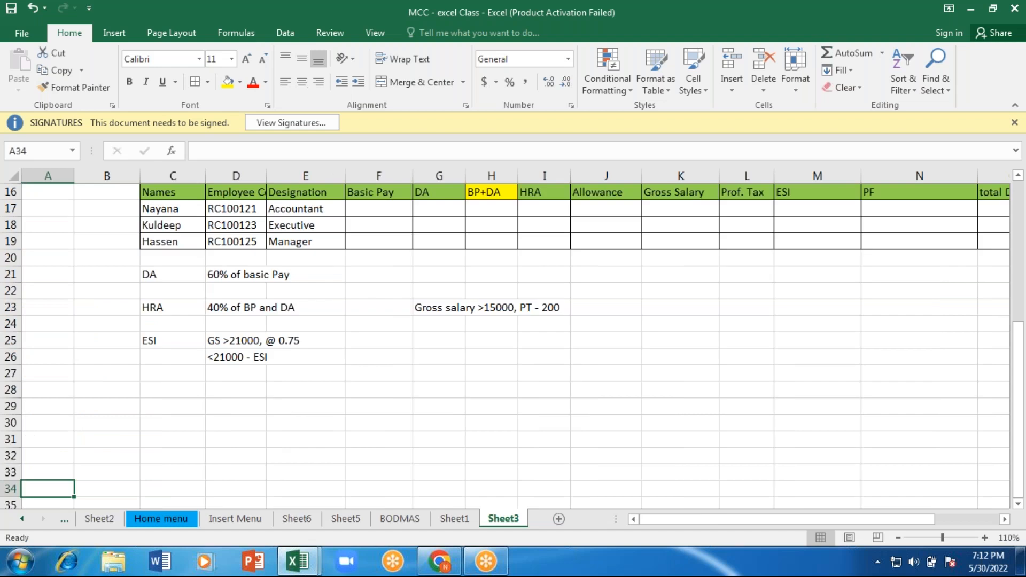
key("Down")
key("Down")
key("Down")
key("Down")
key("Down")
key("Down")
key("Down")
key("Down")
key("Down")
key("Down")
key("Down")
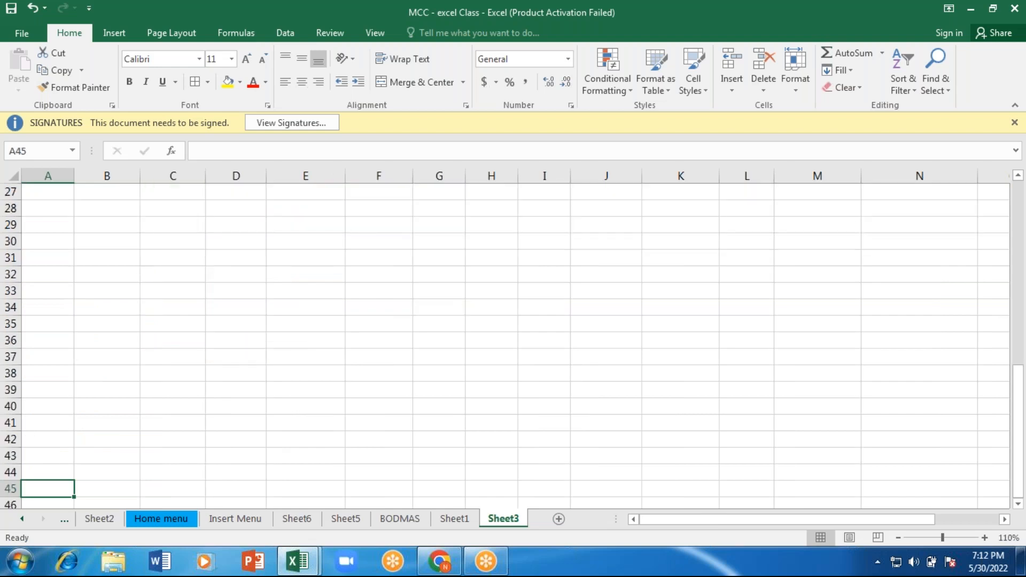
left_click(985, 538)
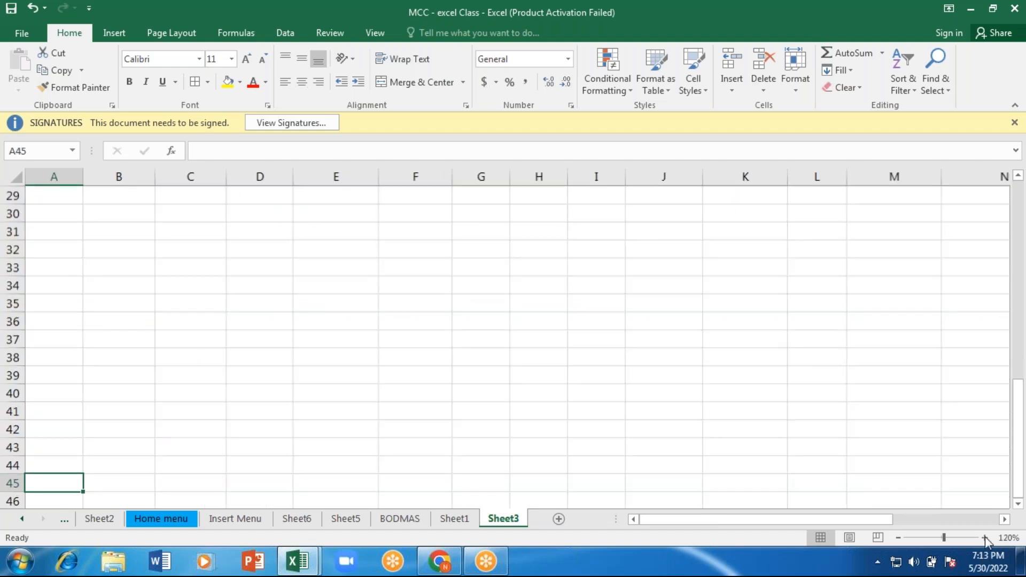
left_click(985, 537)
left_click(984, 538)
left_click(984, 538)
left_click(985, 538)
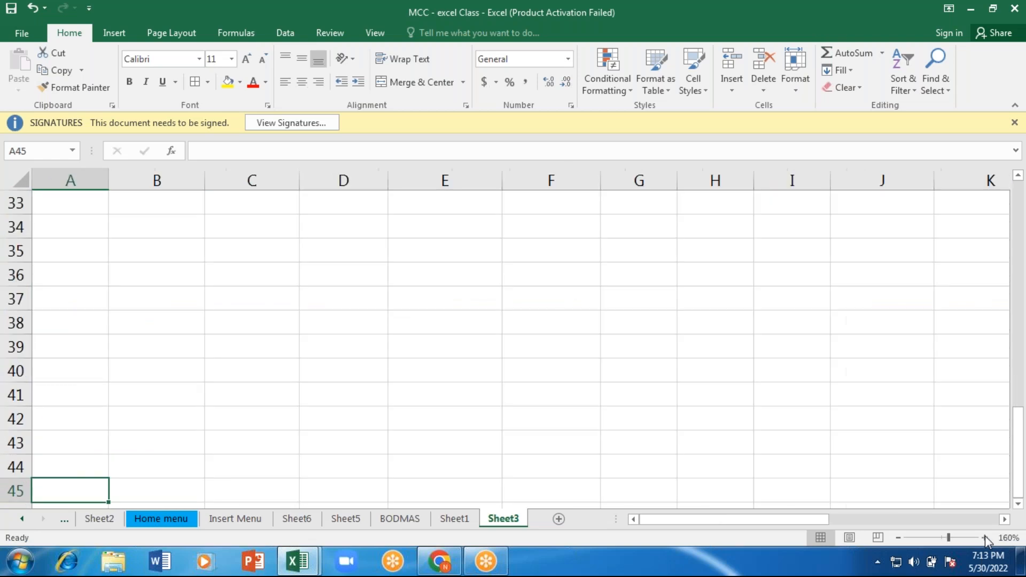
left_click(177, 232)
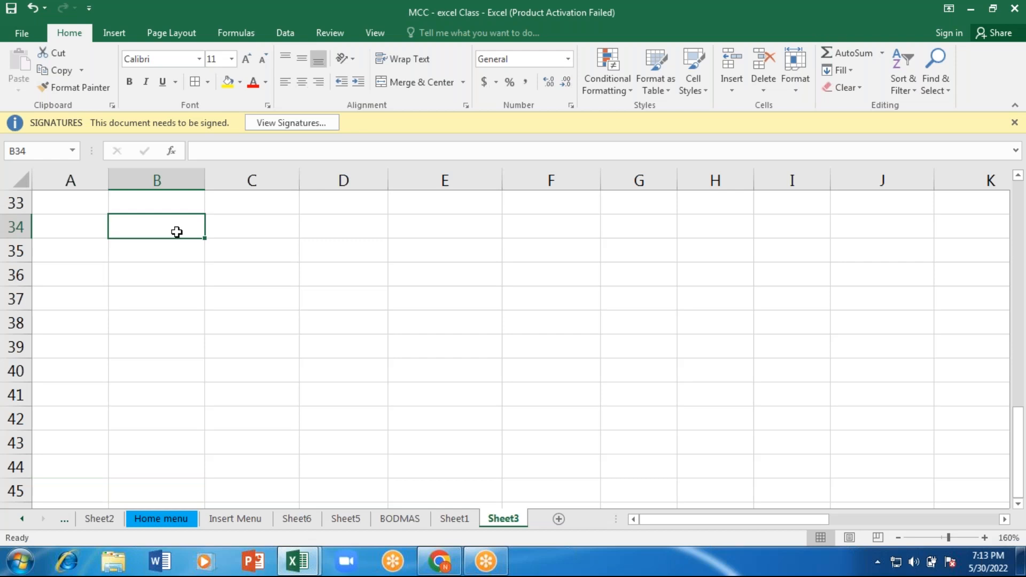
type("This ")
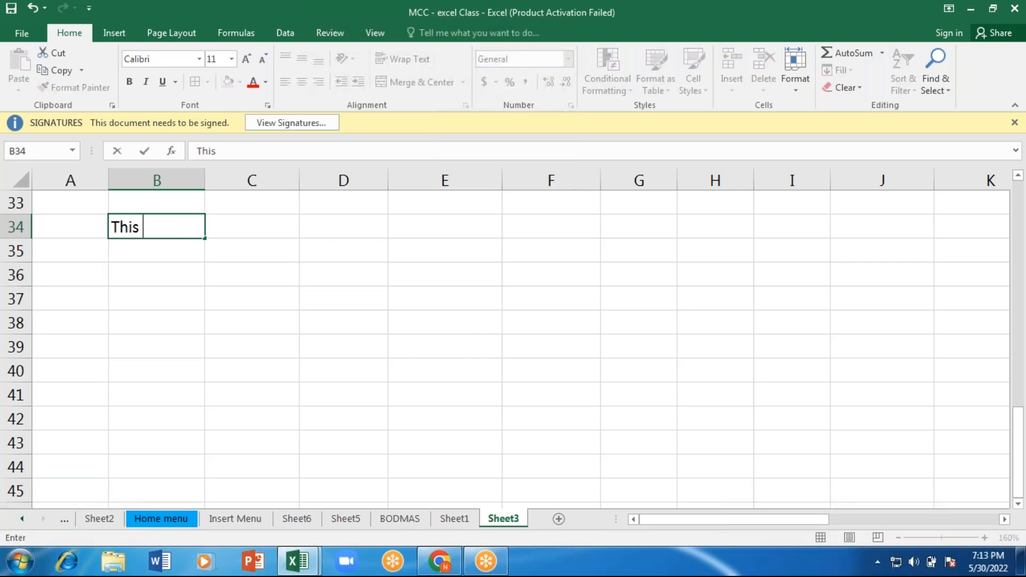
type("is awonder")
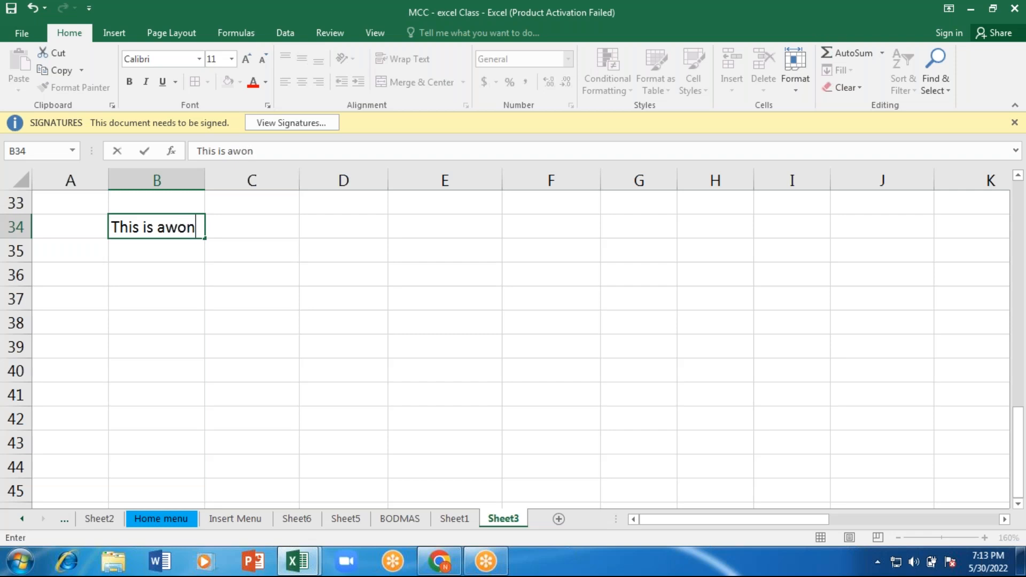
key("BackSpace")
key("BackSpace")
key("BackSpace")
key("BackSpace")
key("BackSpace")
key("BackSpace")
type("Wond")
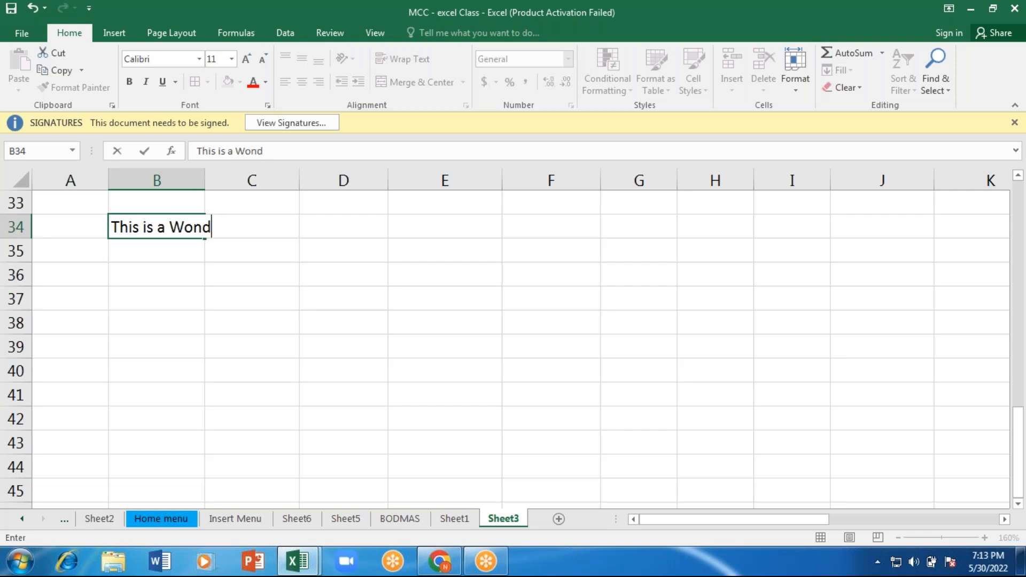
type("erful da")
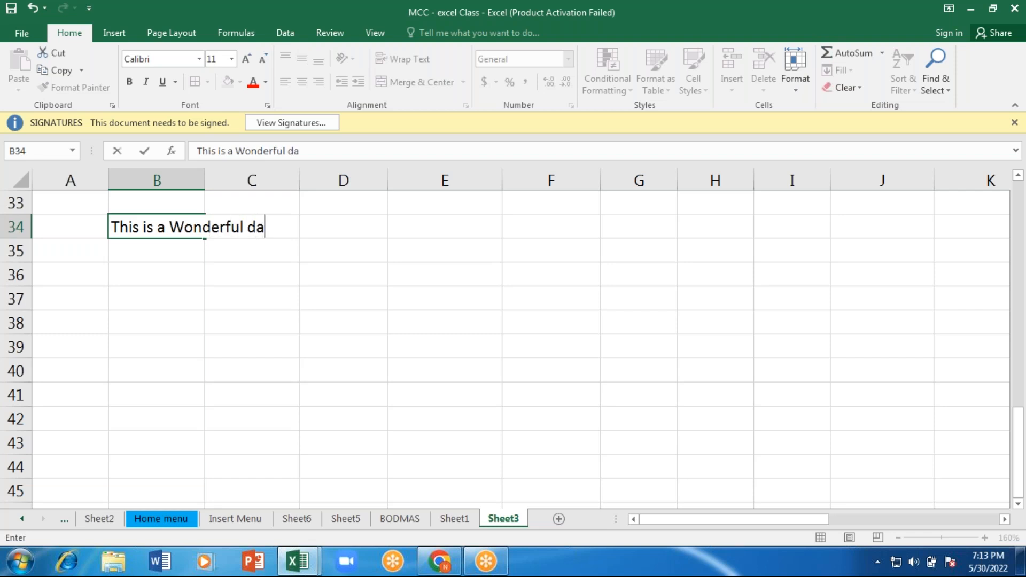
type("y")
key("ctrl+Return")
Step: Enter the mixed-case sentence "ThIS iS a wOnDeRfUl DaY" in cell B36
left_click(133, 274)
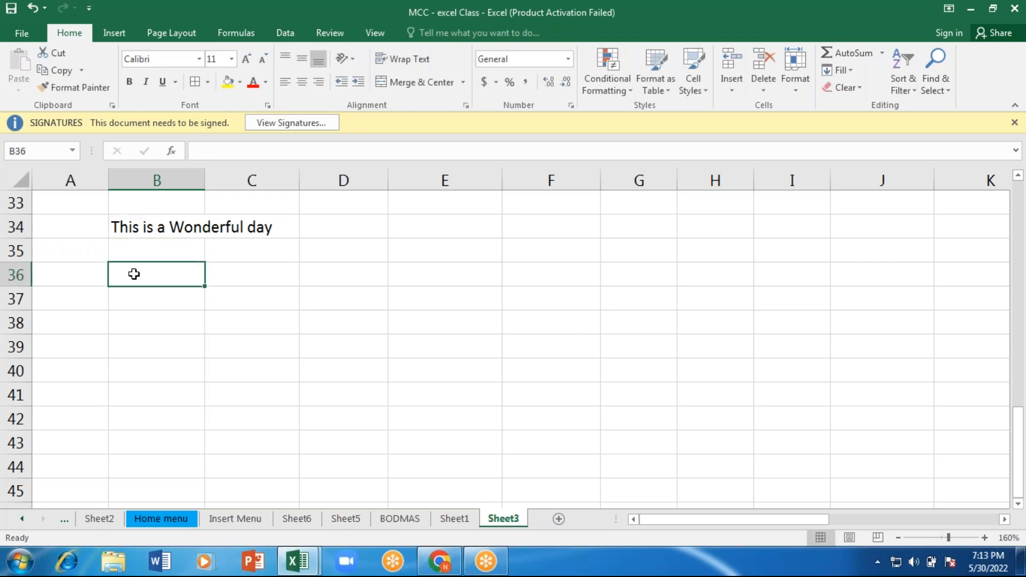
type("THI")
key("BackSpace")
key("BackSpace")
type("hI")
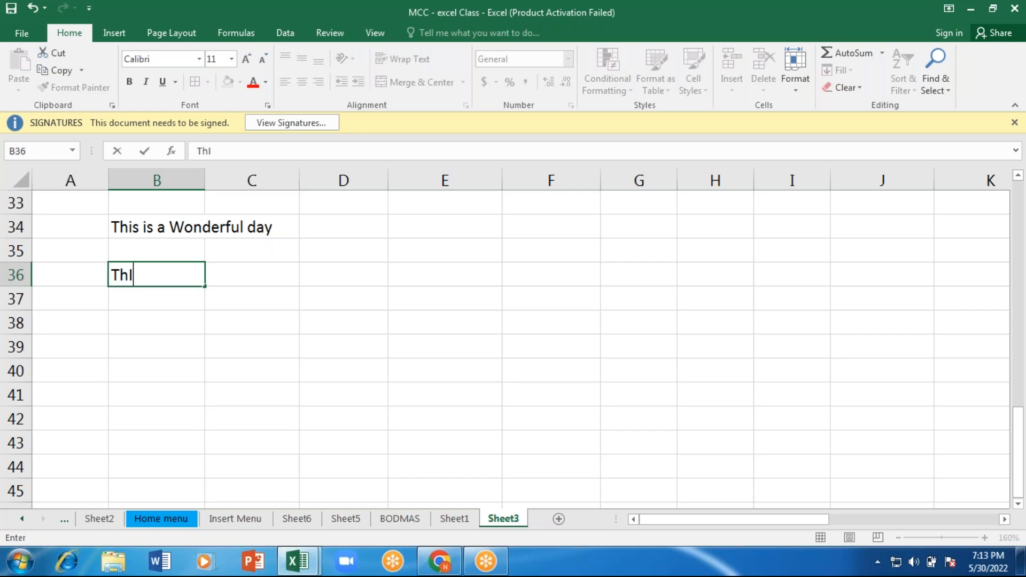
type("S iS a w")
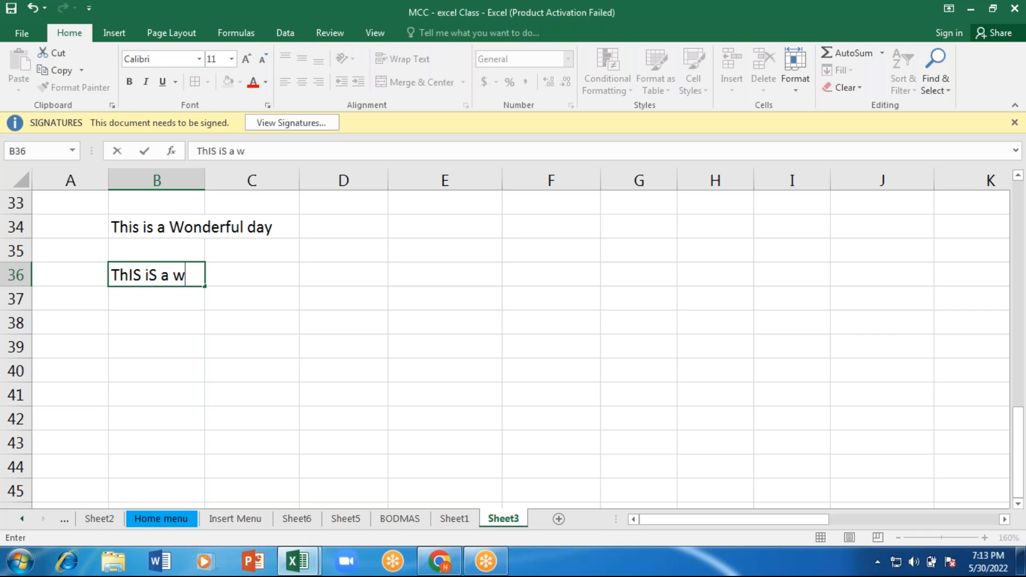
type("OnD")
left_click(137, 274, "shift")
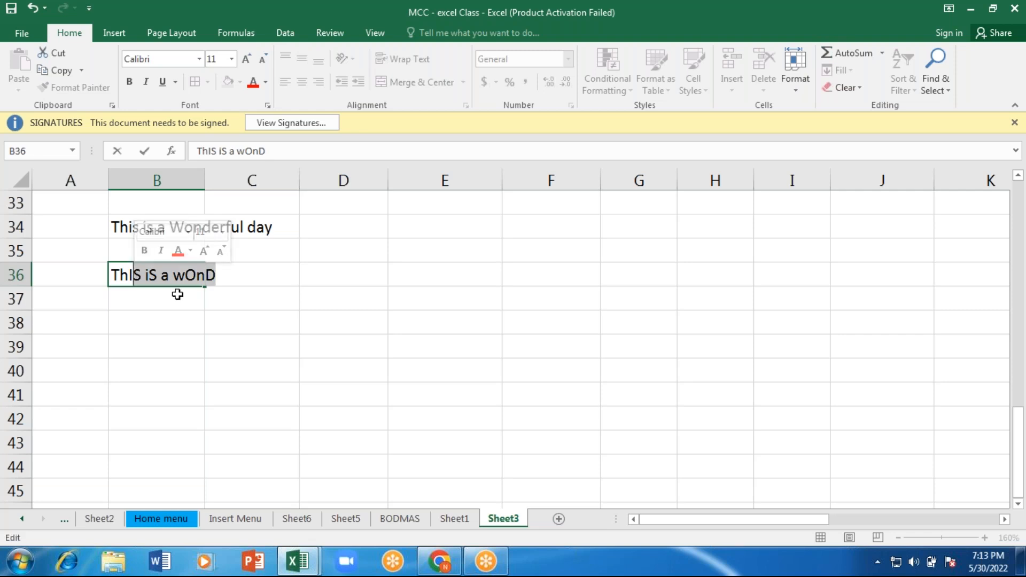
left_click(224, 283)
type("eR")
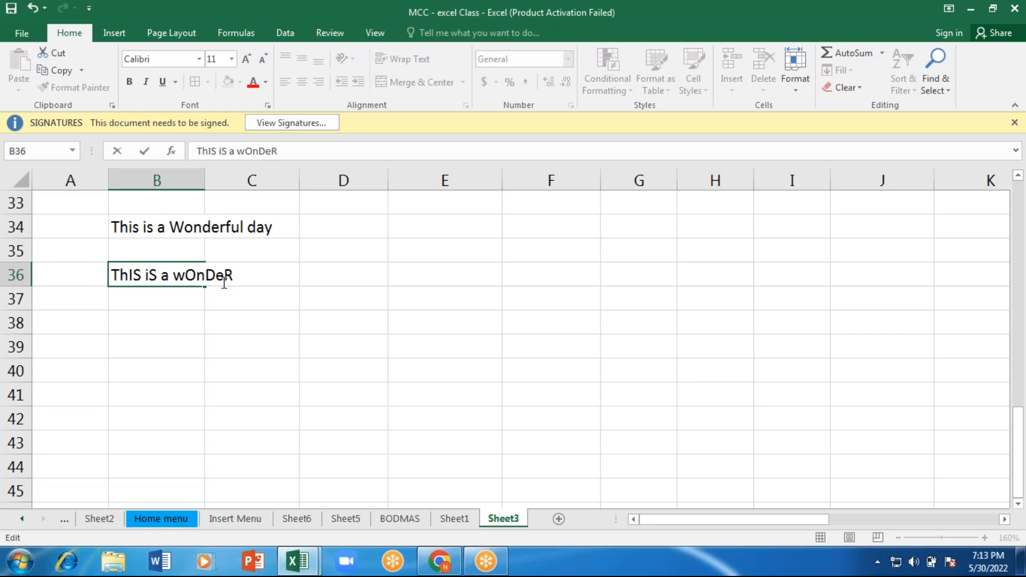
type("fUl DaY")
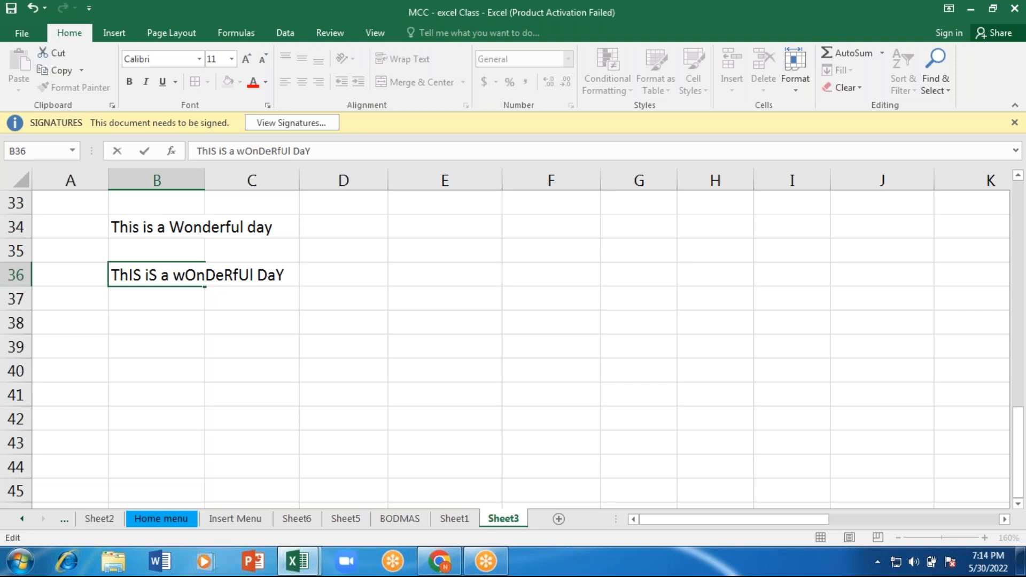
key("Return")
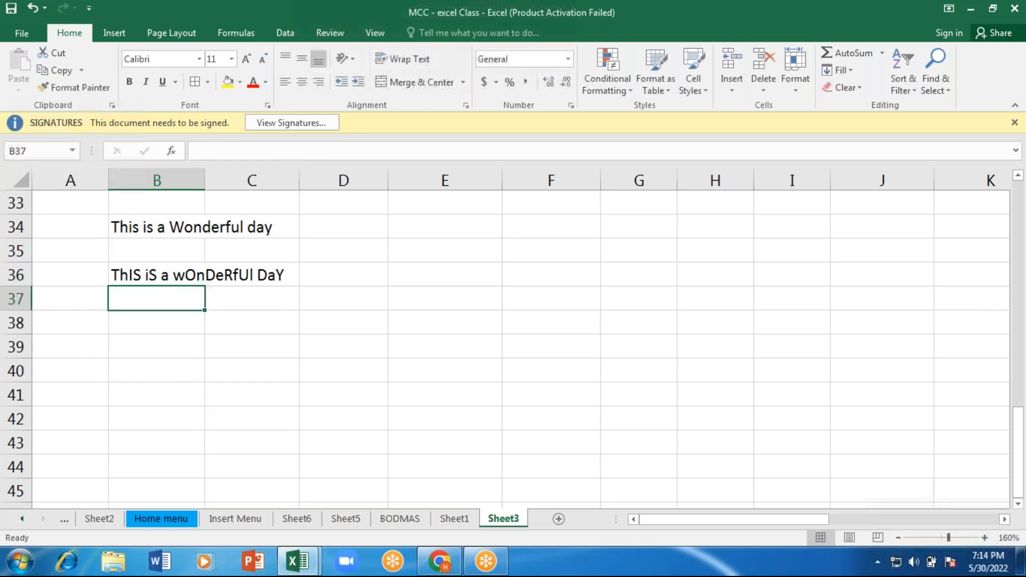
Step: Widen column B to fit both sentences and enter the heading "capital" in cell D33
left_click(176, 229)
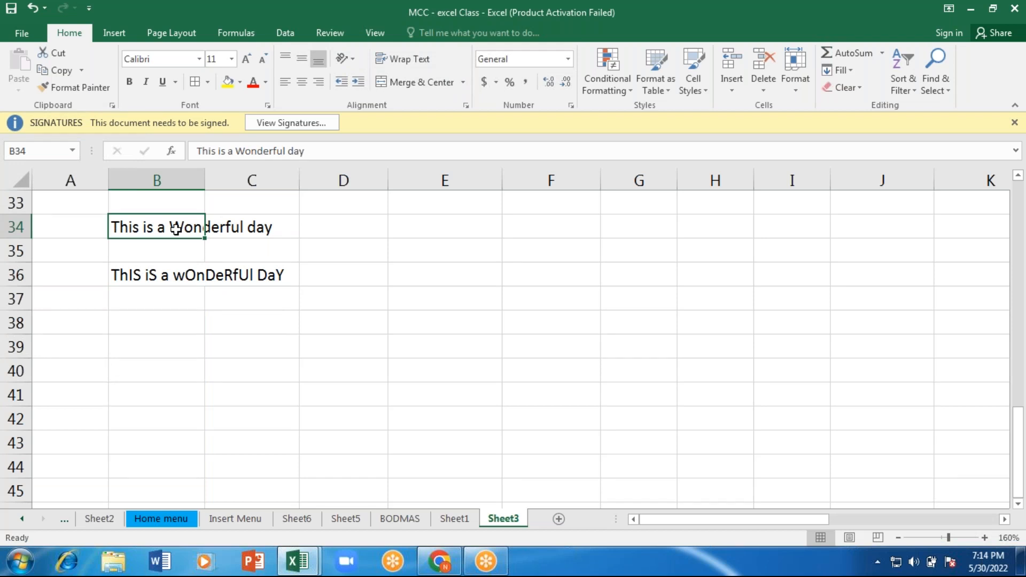
left_click_drag(205, 181, 299, 188)
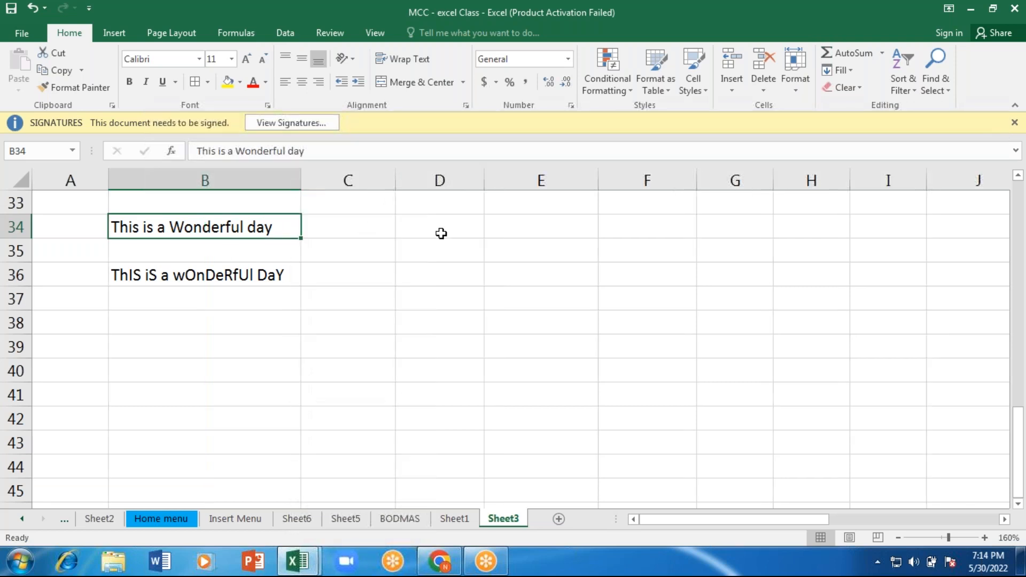
left_click(430, 209)
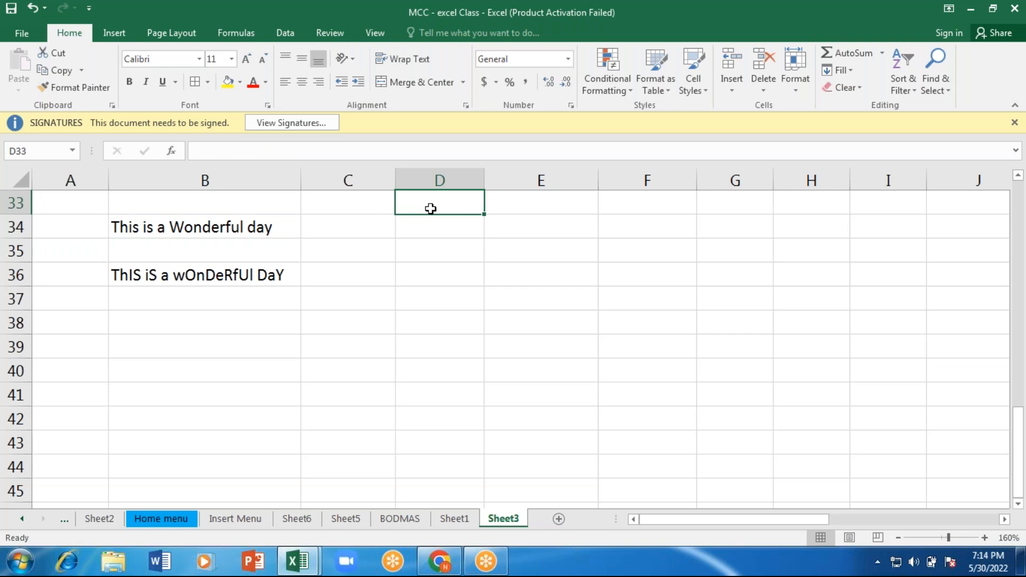
type("capital")
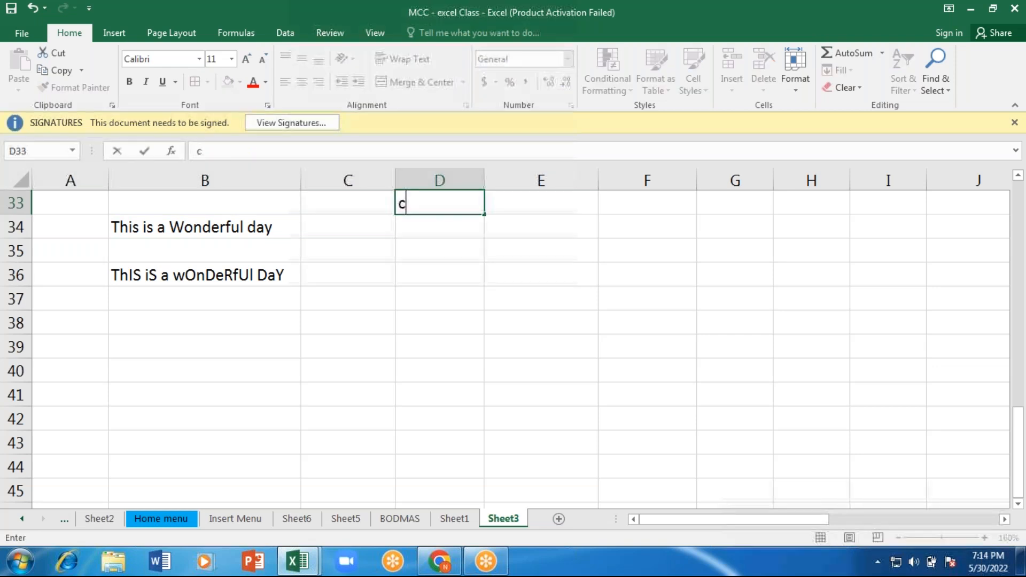
key("Return")
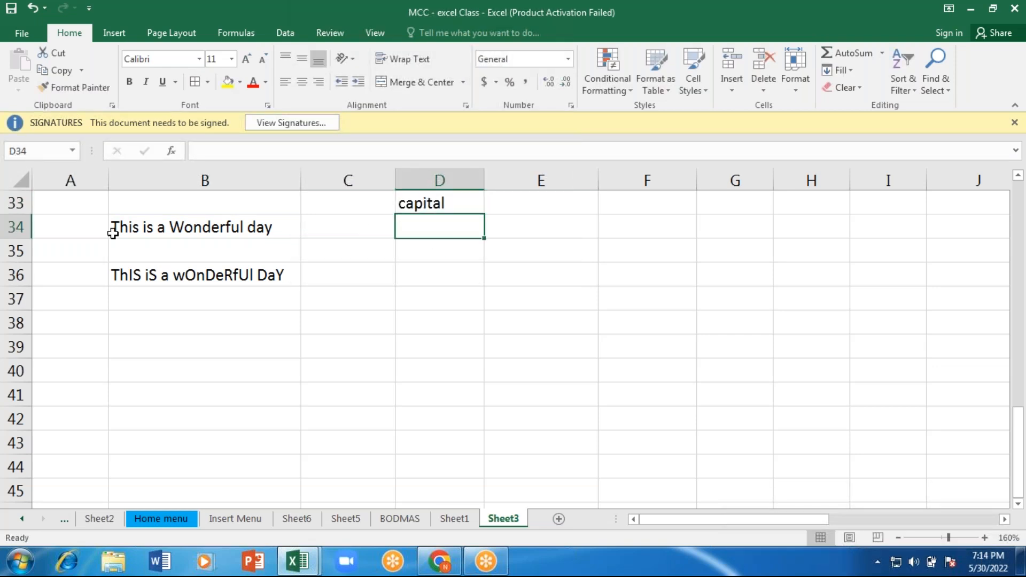
Step: Insert a blank row at row 34, above the first sentence
left_click(12, 222)
right_click(12, 222)
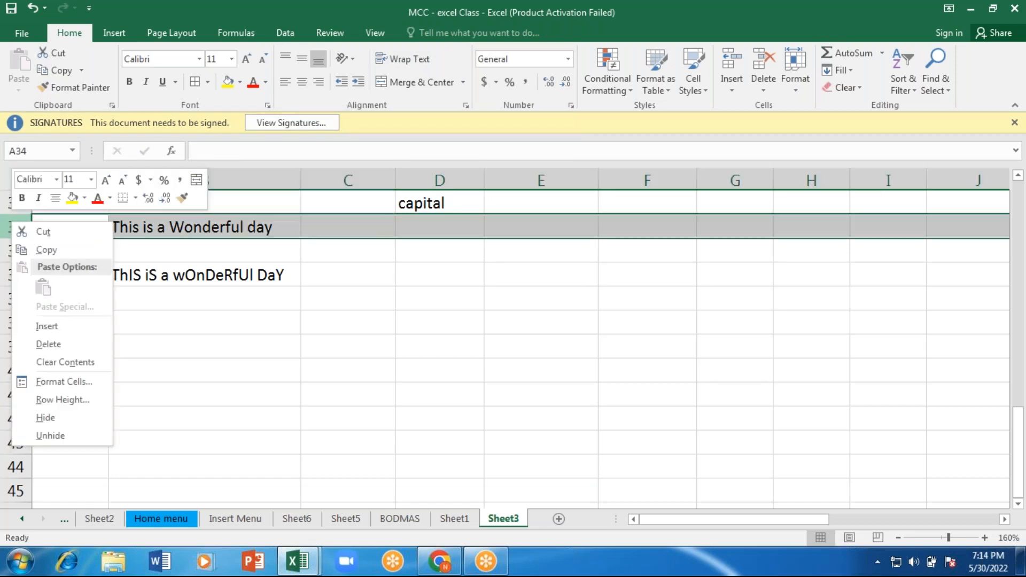
left_click(50, 332)
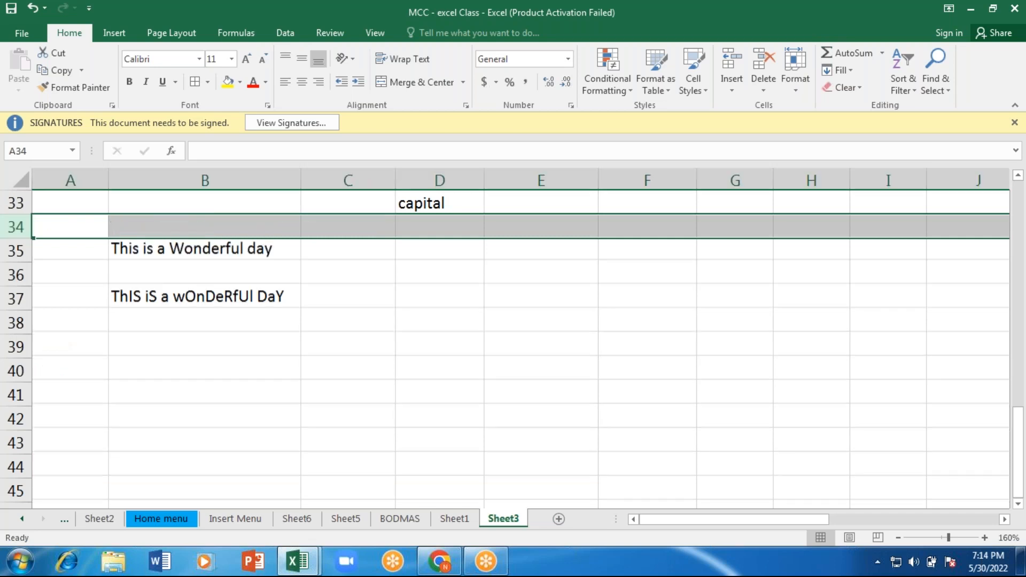
Step: Enter the formula =UPPER(B35) in cell D35 to convert the first sentence to capitals
left_click(419, 249)
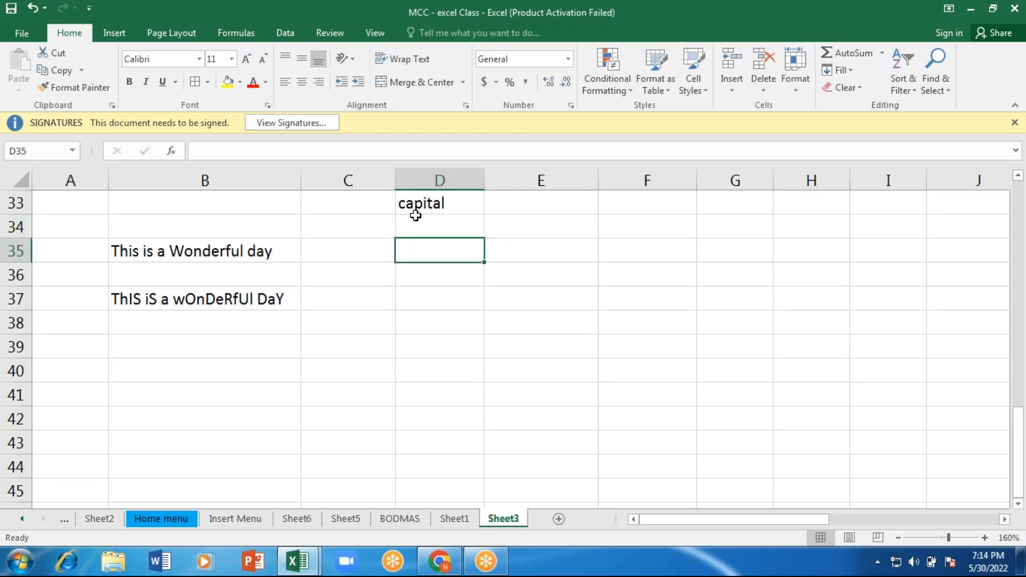
type("==")
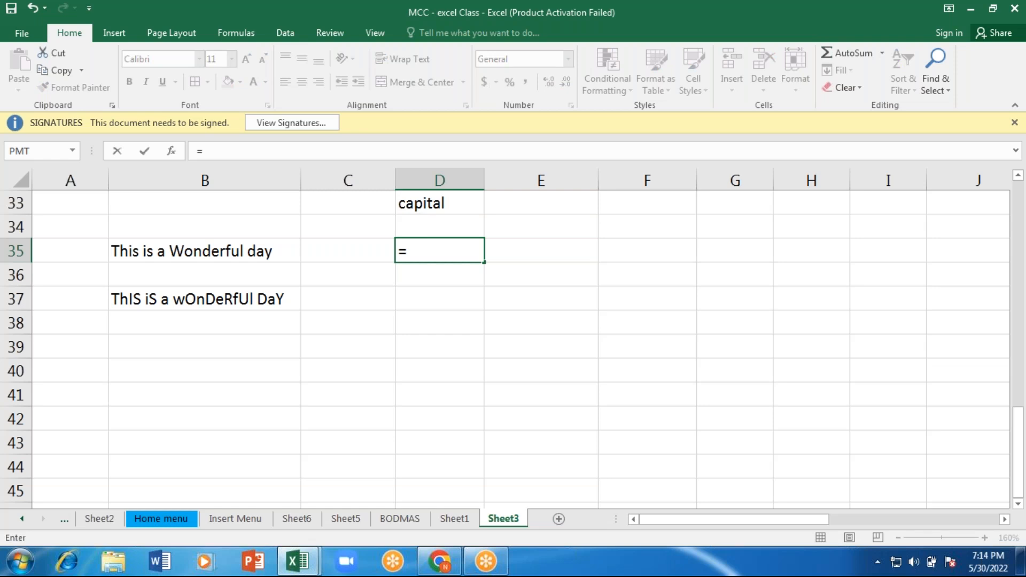
type("upp")
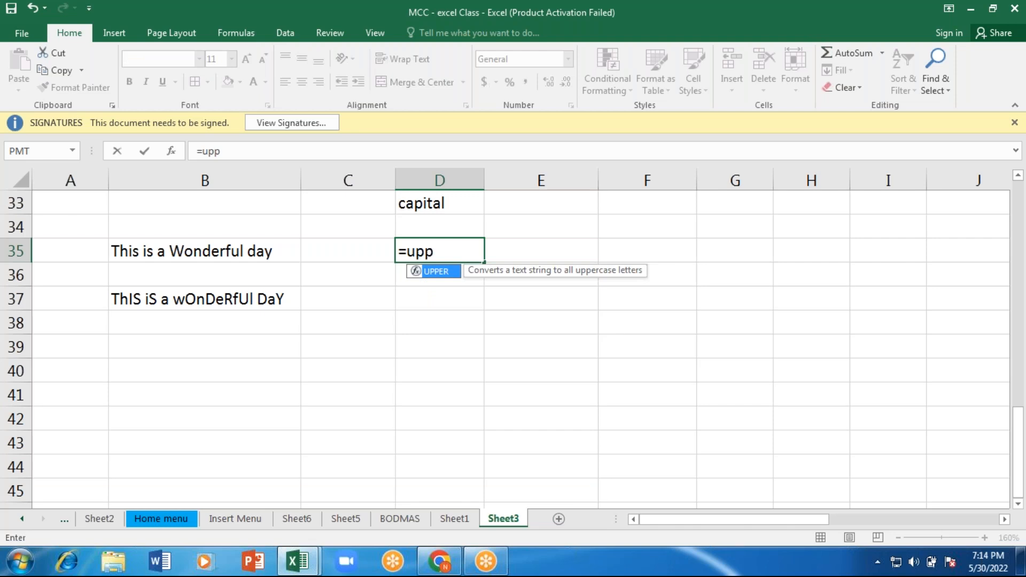
key("Tab")
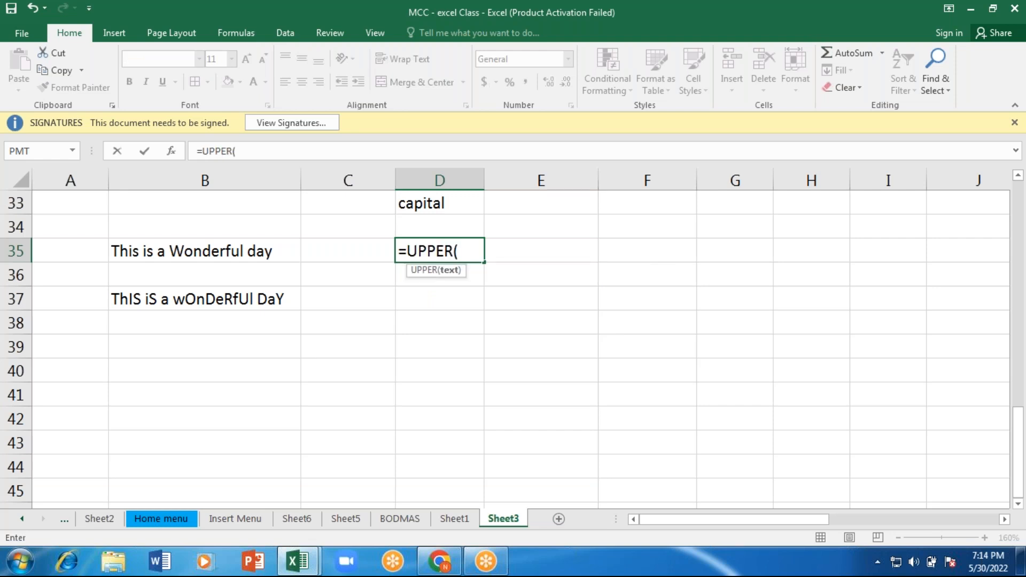
left_click(232, 244)
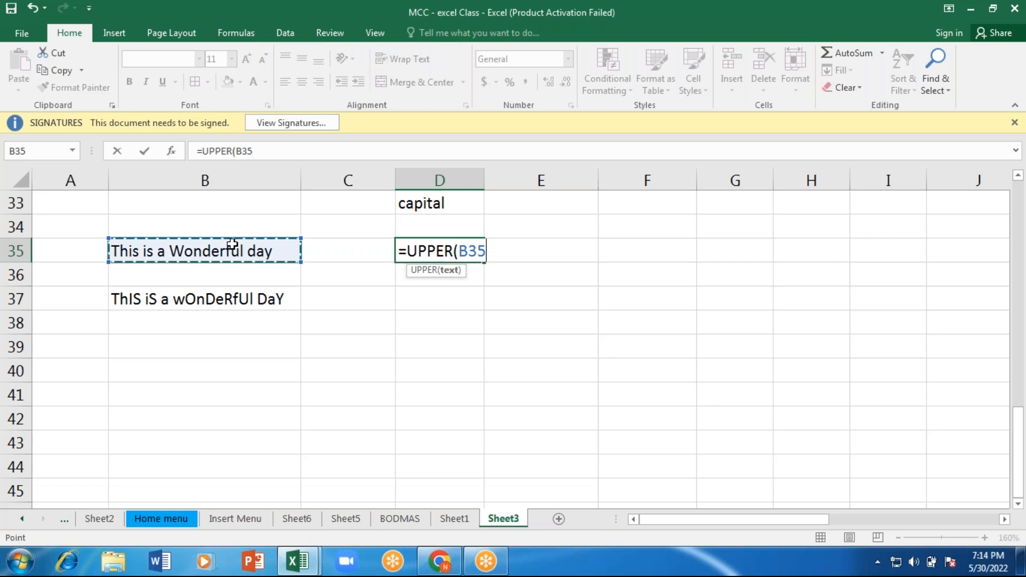
type(")")
key("Return")
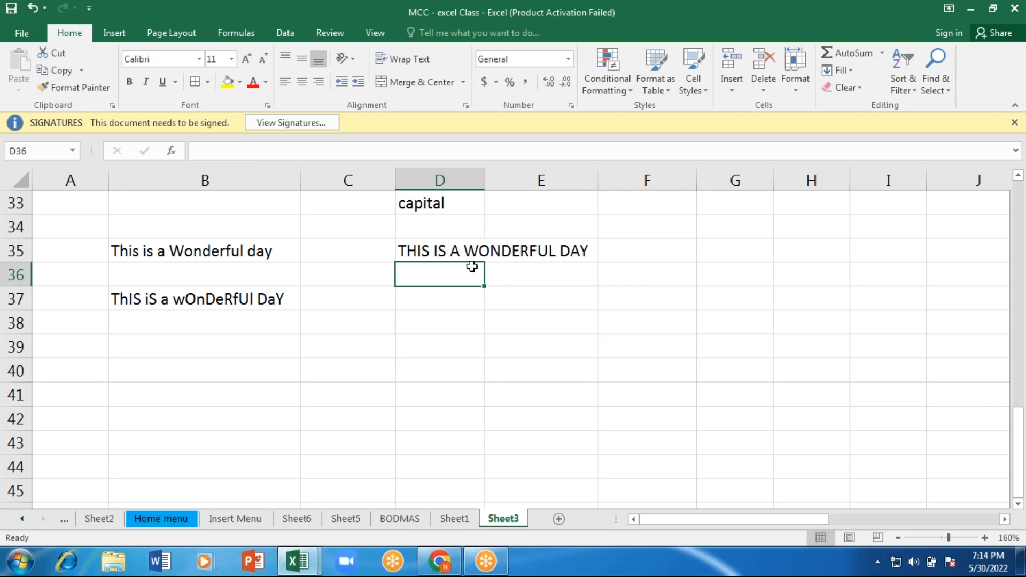
Step: Enter the heading "small letter" in cell F33
left_click(663, 198)
type("s")
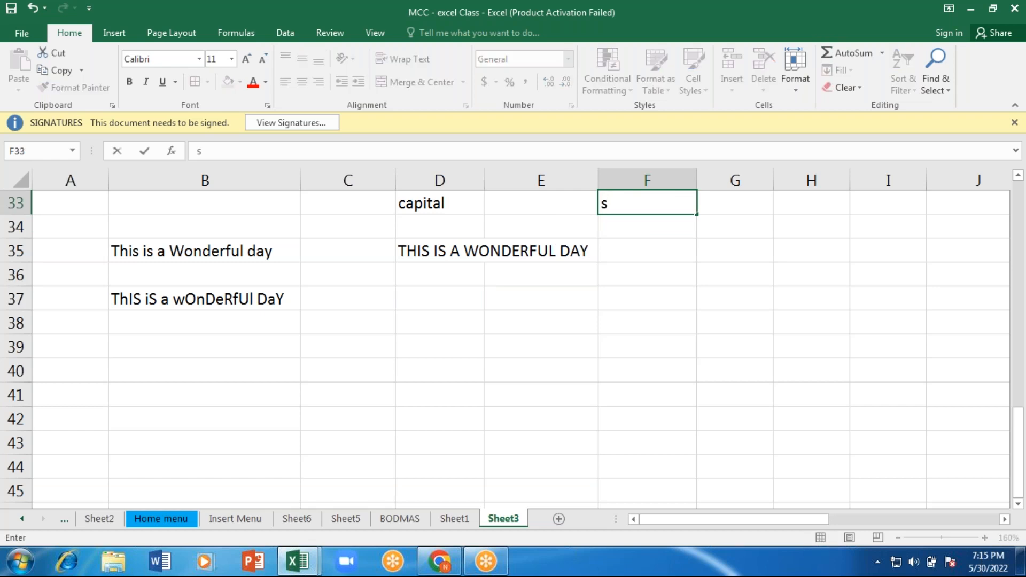
key("BackSpace")
type("small let")
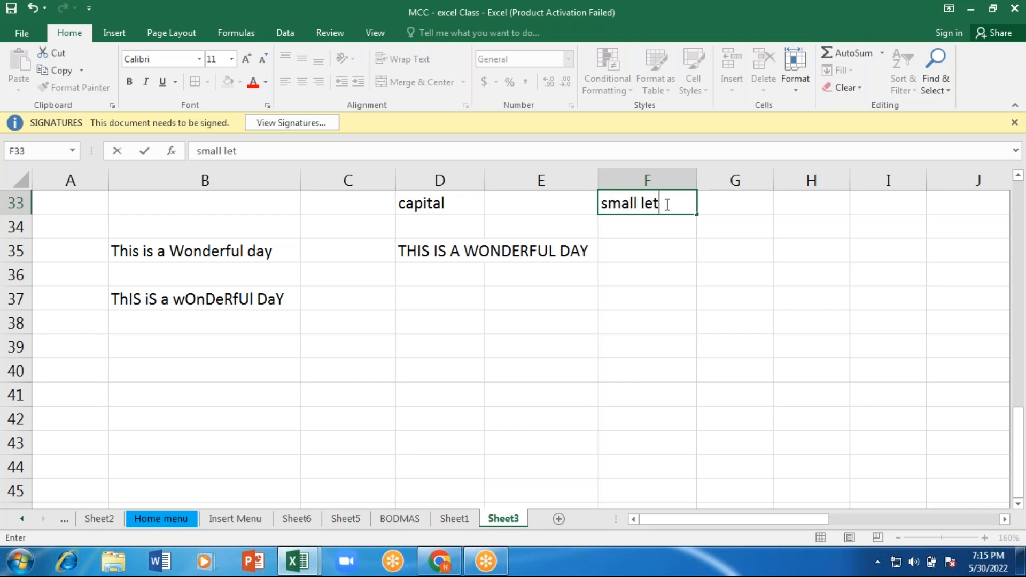
type("ter")
key("Return")
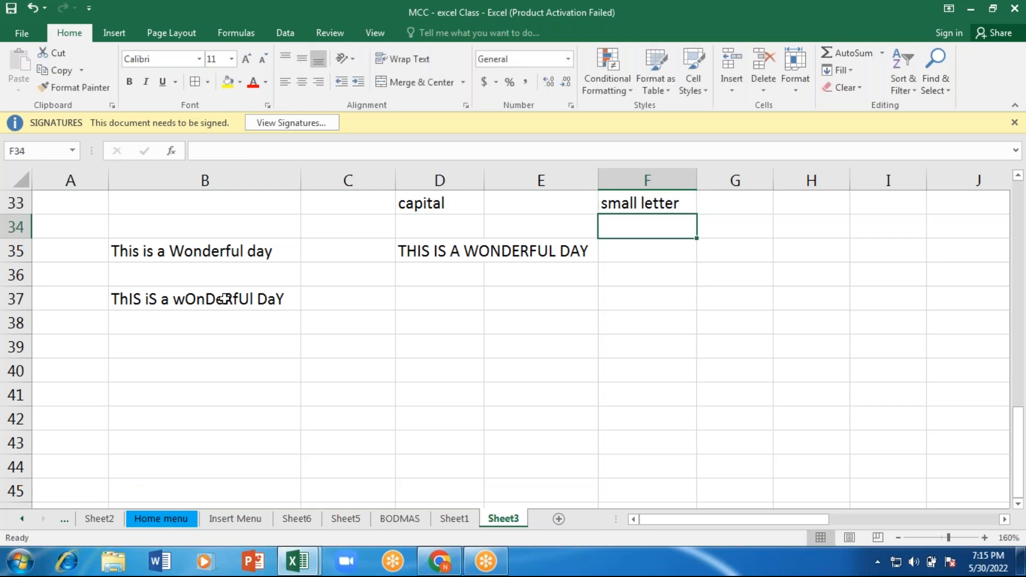
Step: Enter the formula =UPPER(B37) in cell D37 to convert the mixed-case sentence to capitals
left_click(224, 299)
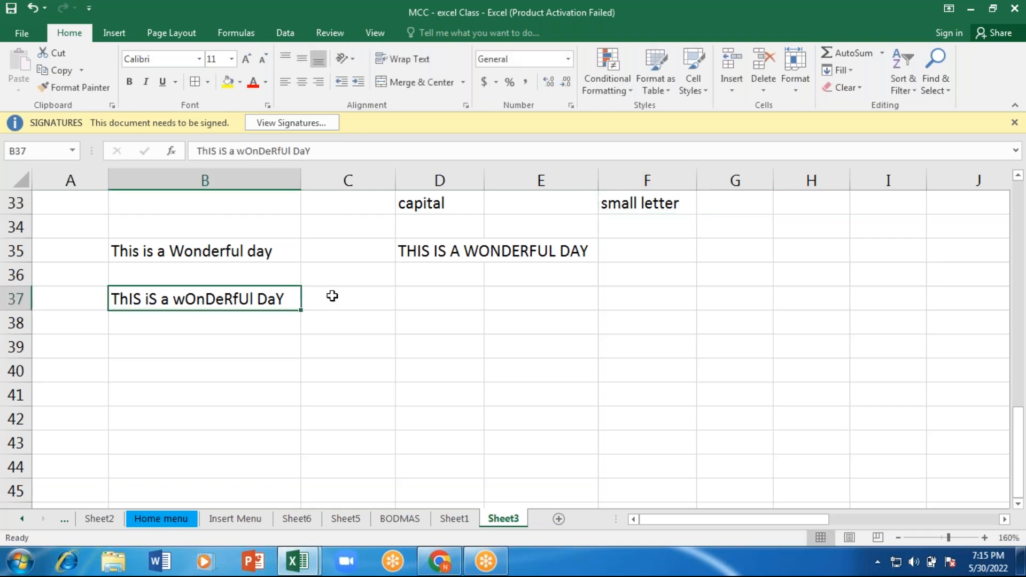
left_click(417, 301)
type("=")
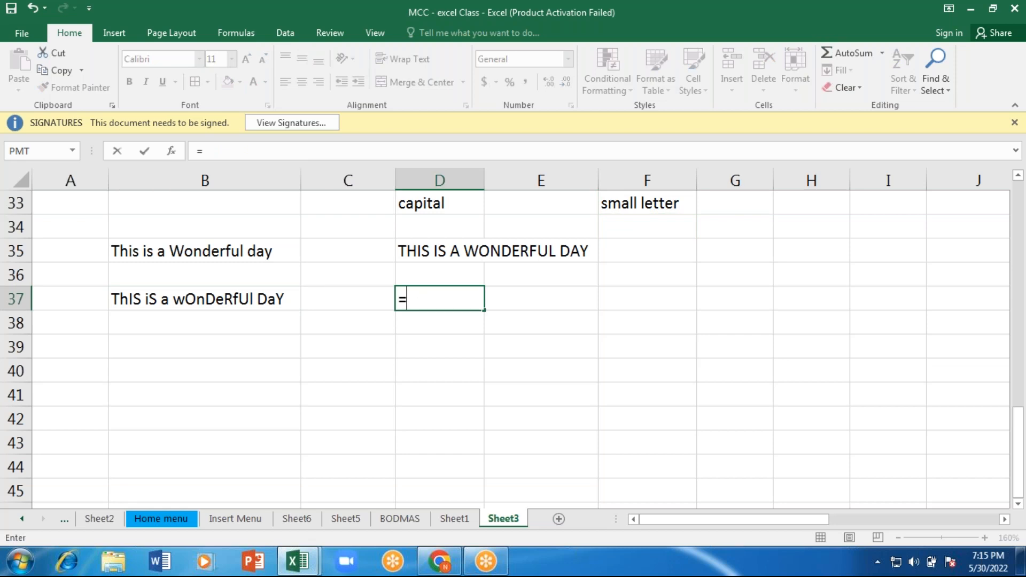
type("upp")
key("Tab")
left_click(192, 299)
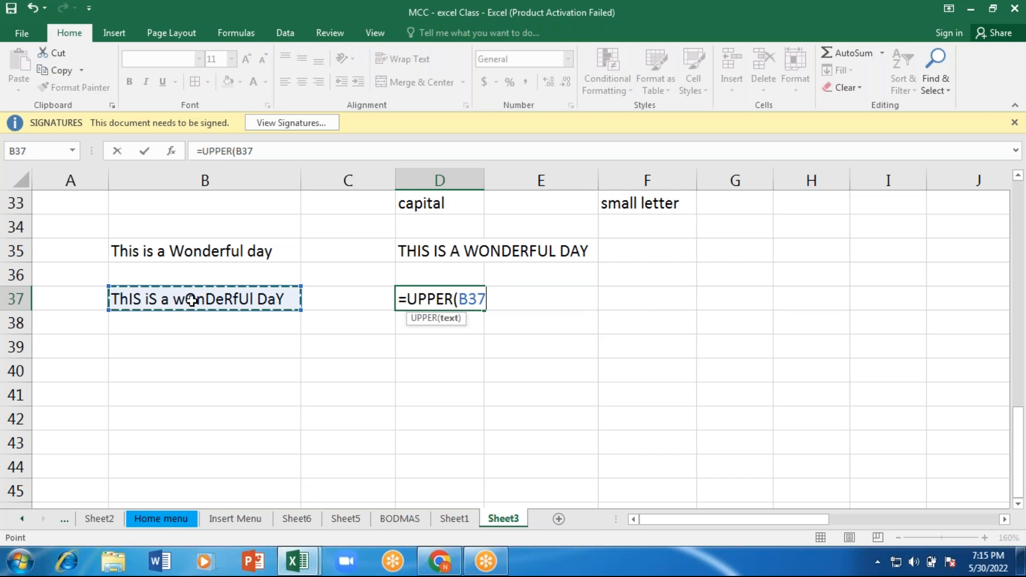
type(")")
key("Return")
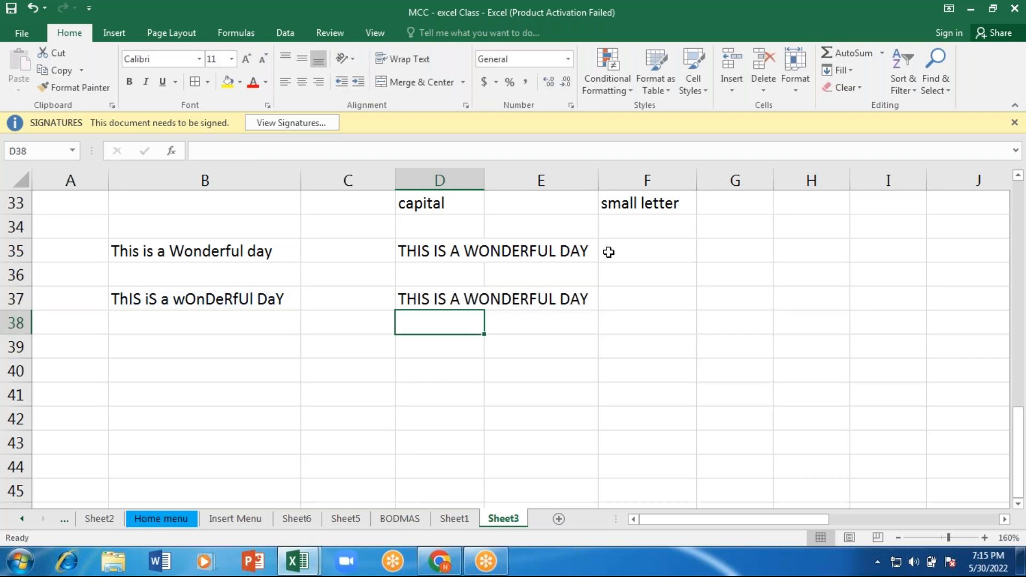
Step: Enter the formula =LOWER(B35) in cell F35 to convert the first sentence to small letters
left_click(609, 251)
type("=")
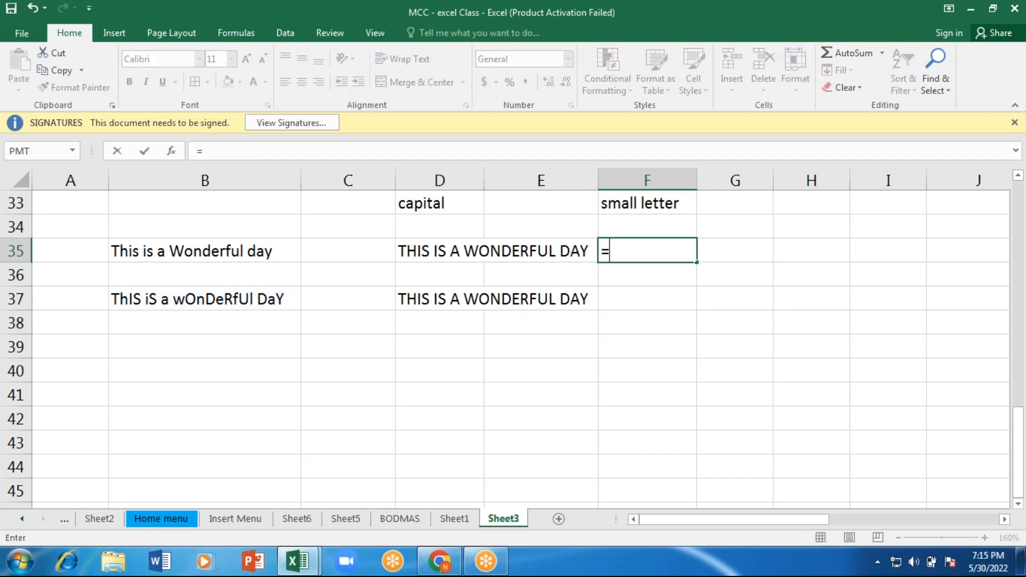
type("lower")
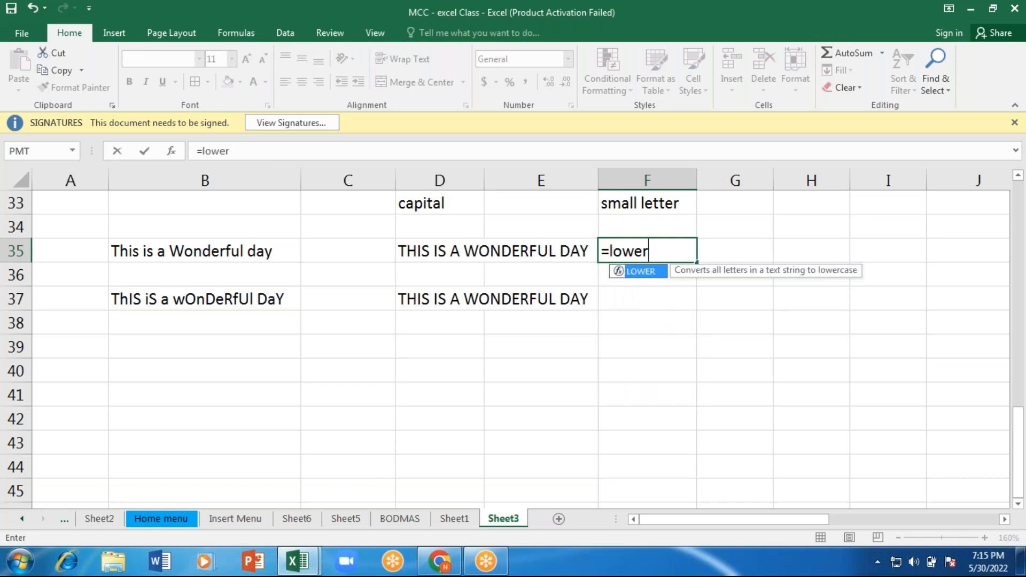
double_click(620, 271)
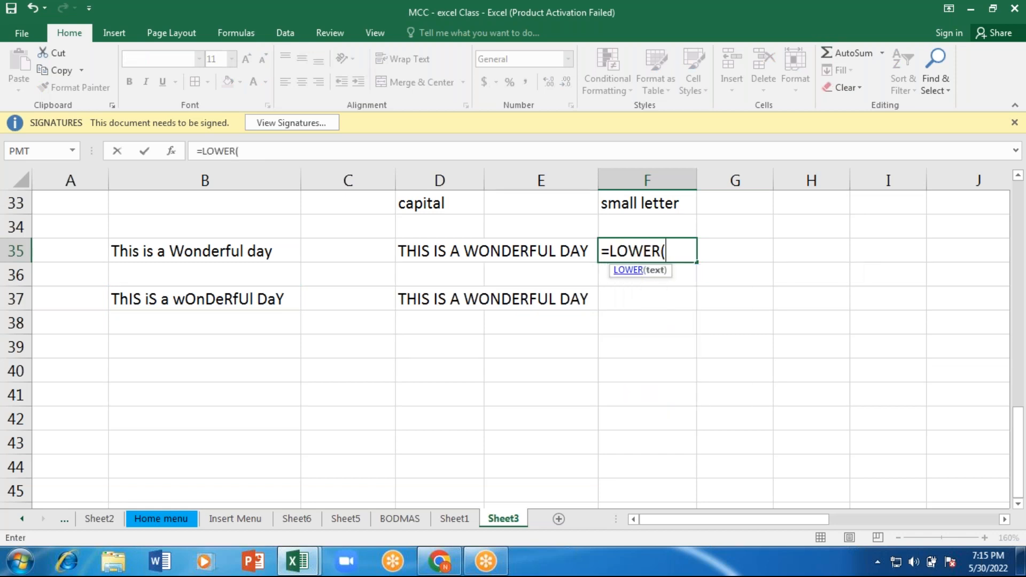
left_click(208, 251)
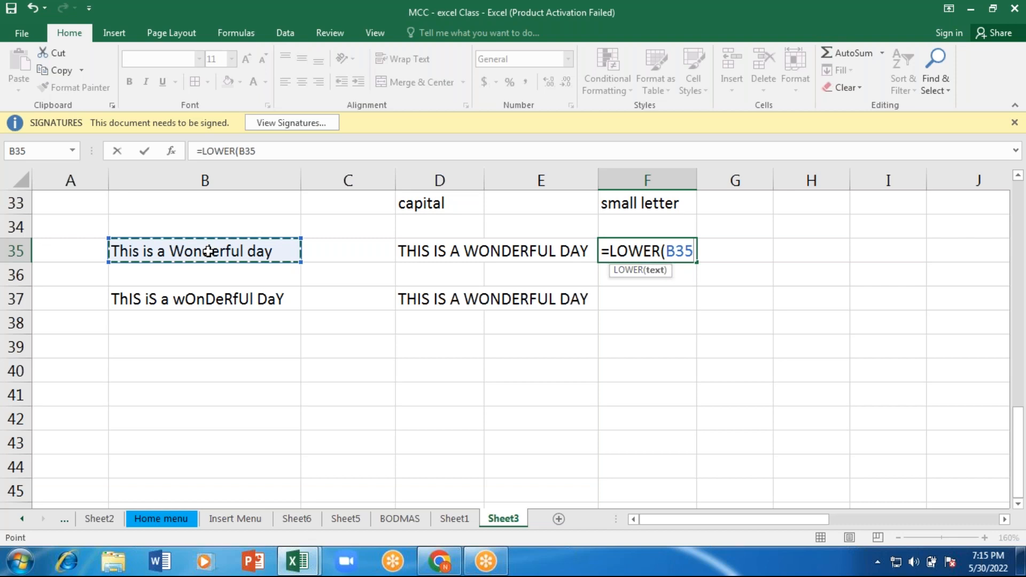
type(")")
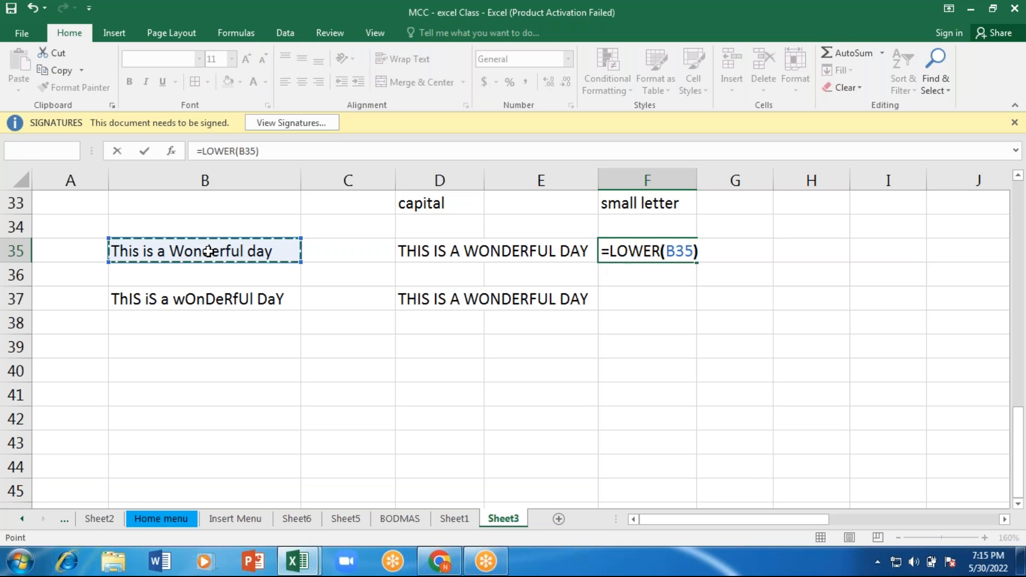
key("Return")
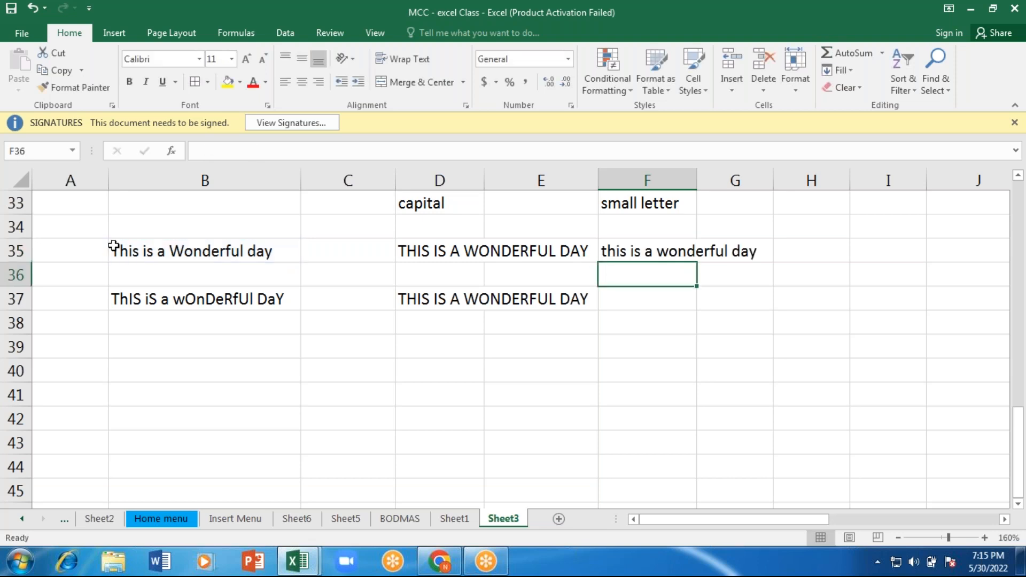
Step: Enter the formula =LOWER(D35) in cell H35 to convert the capitalised first sentence to small letters
left_click(499, 245)
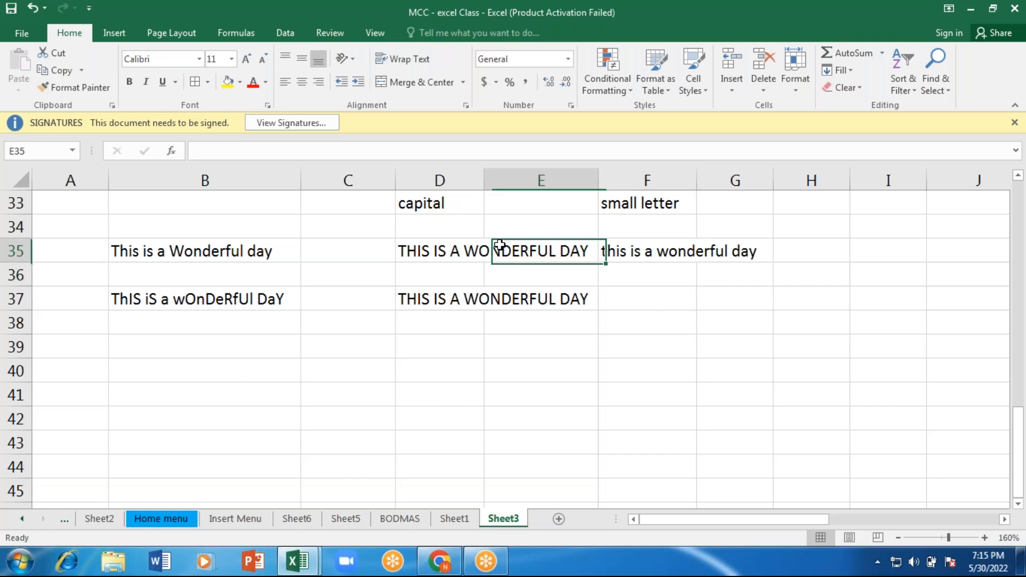
left_click(827, 248)
type("=")
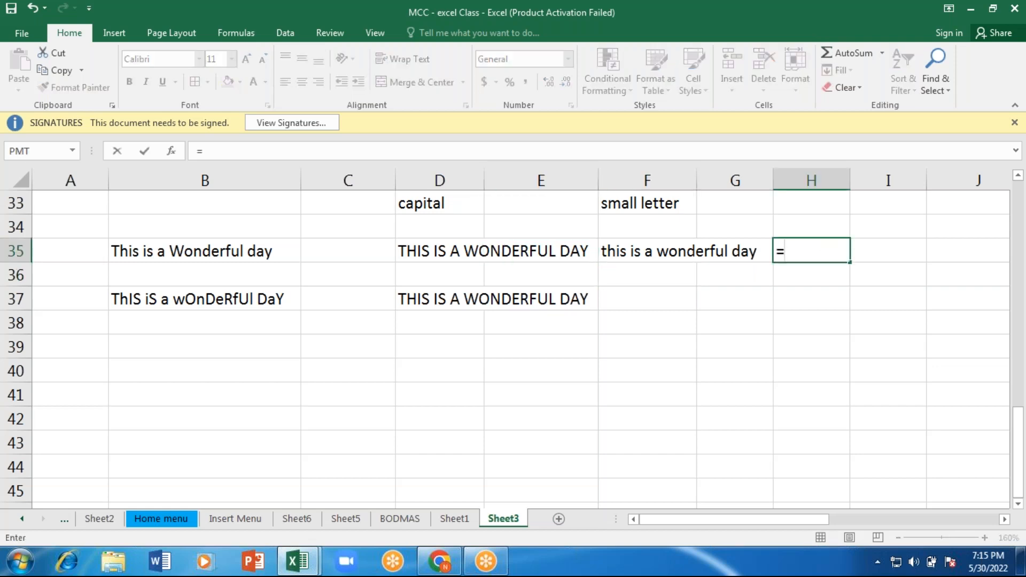
type("l")
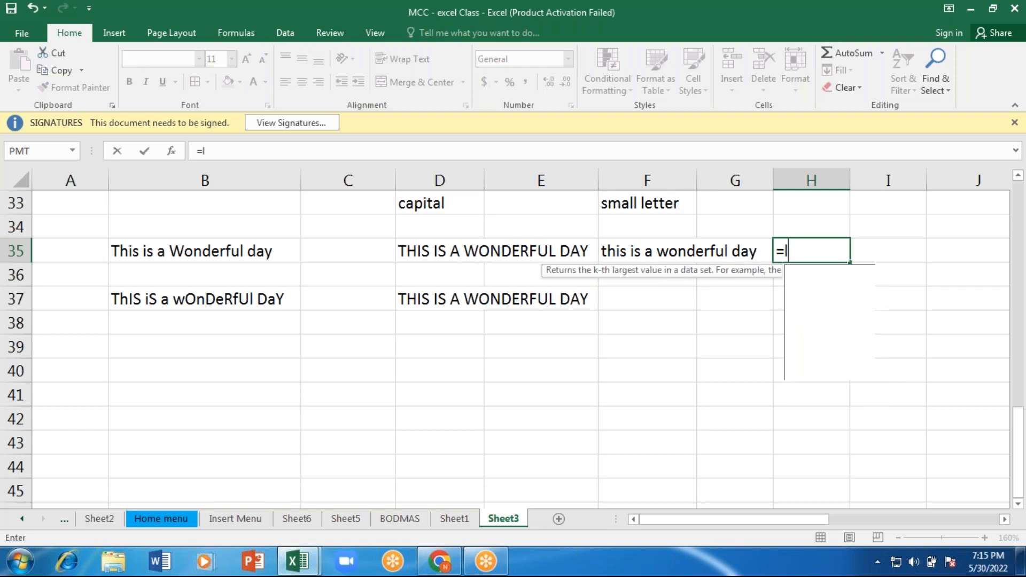
type("owe")
key("Tab")
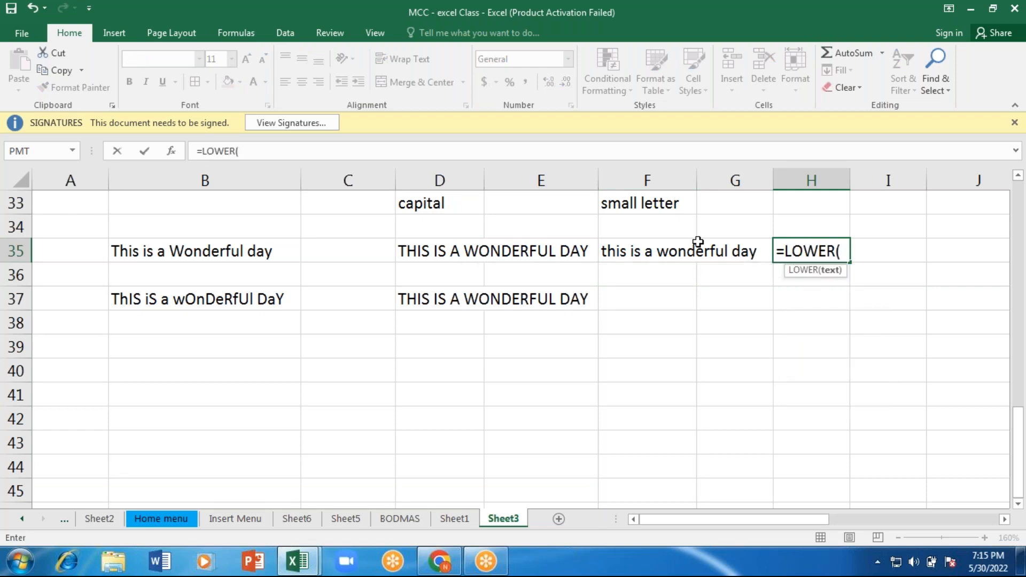
left_click(466, 251)
type(")")
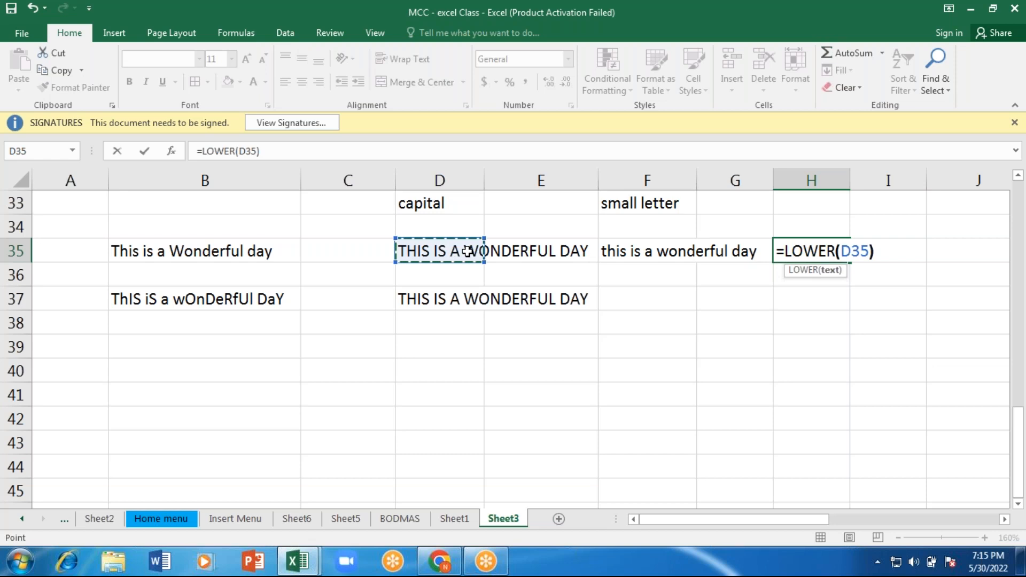
key("Return")
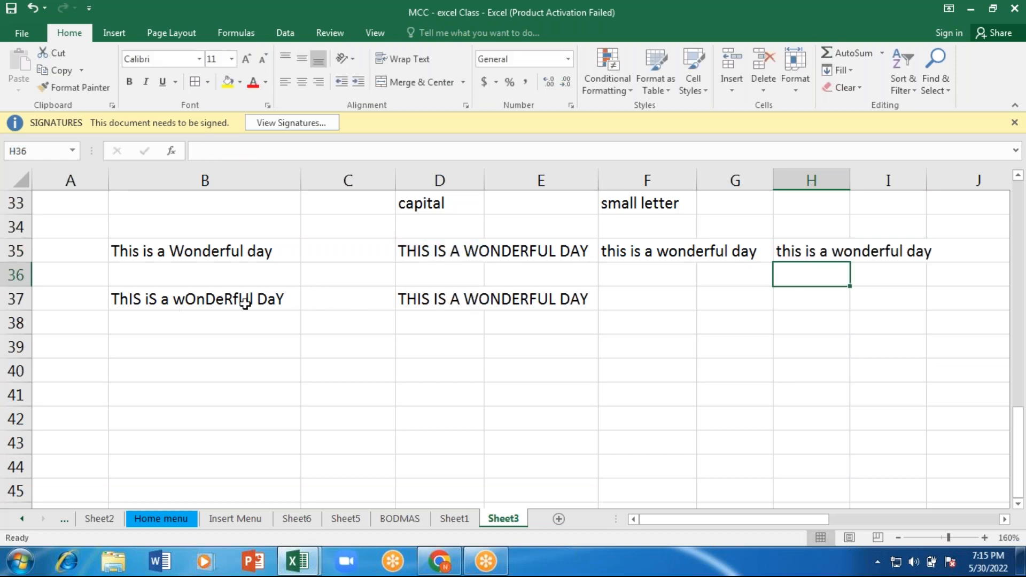
Step: Enter the formula =LOWER(B37) in cell F37 to convert the mixed-case sentence to small letters
left_click(641, 301)
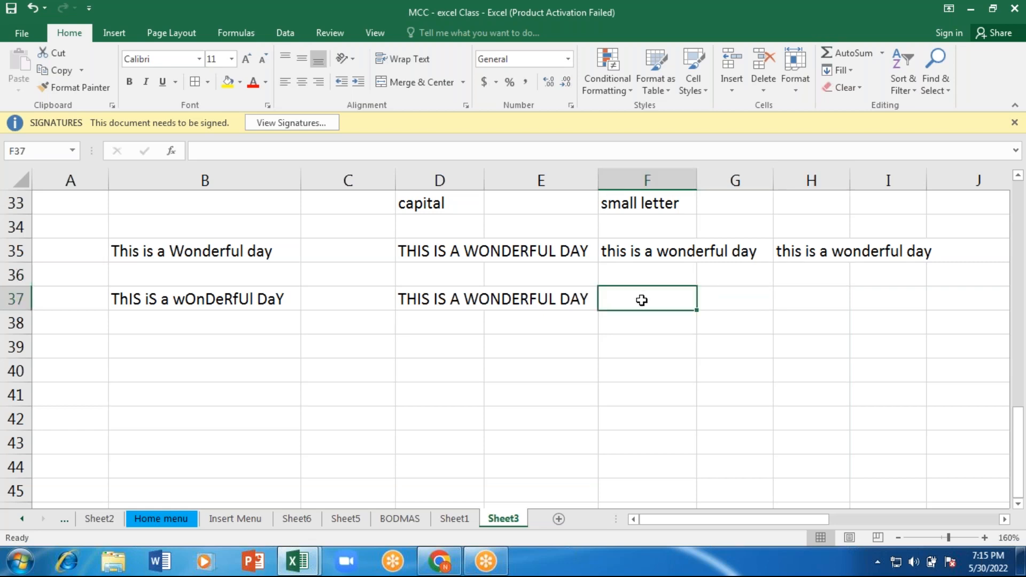
type("=")
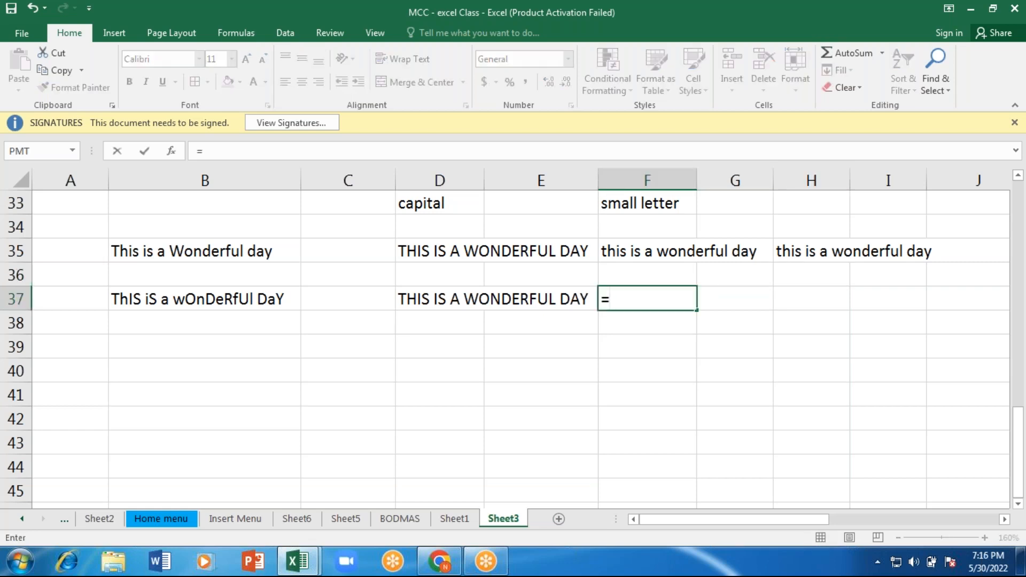
type("lower")
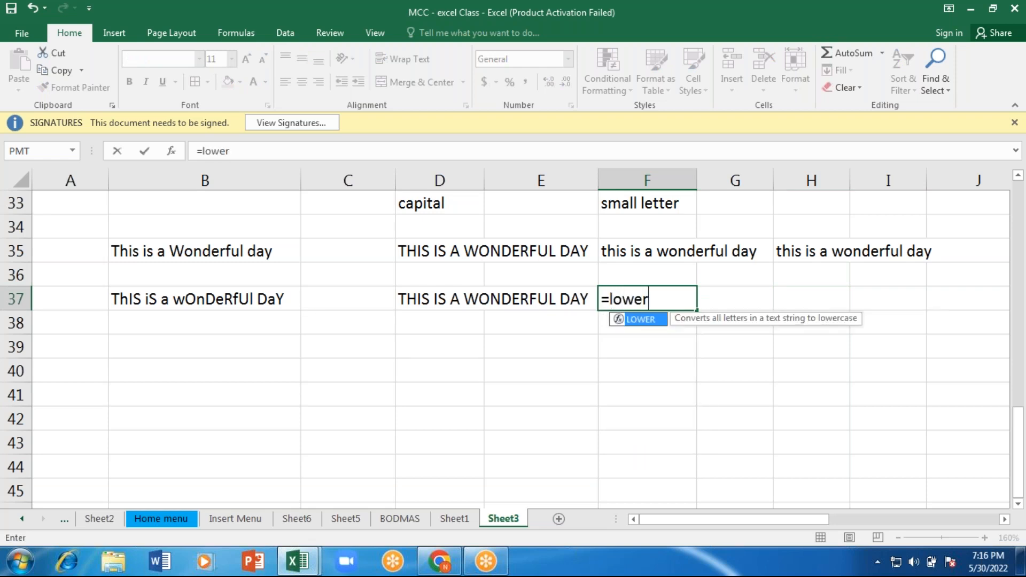
key("Tab")
left_click(245, 299)
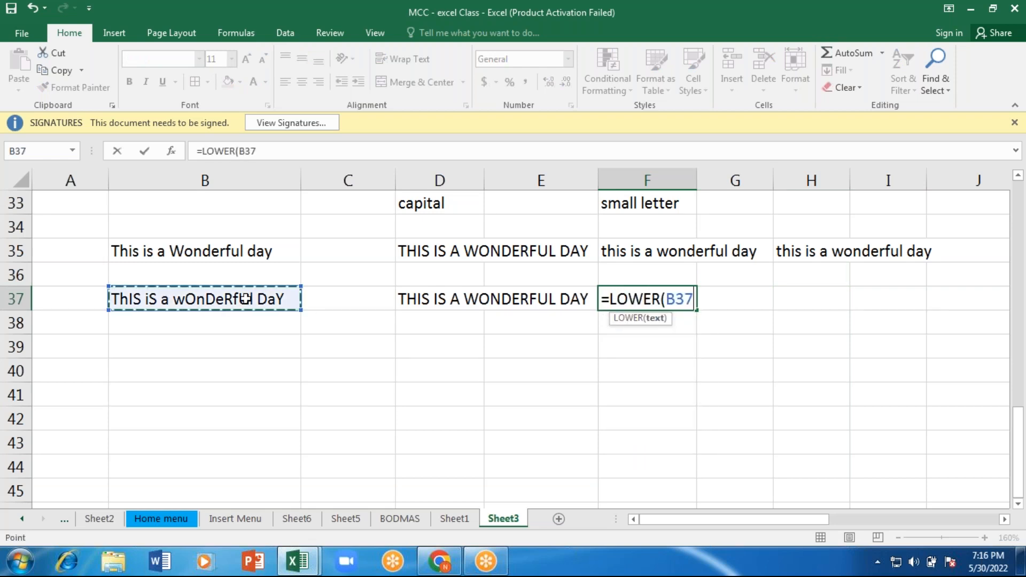
type(")")
key("Return")
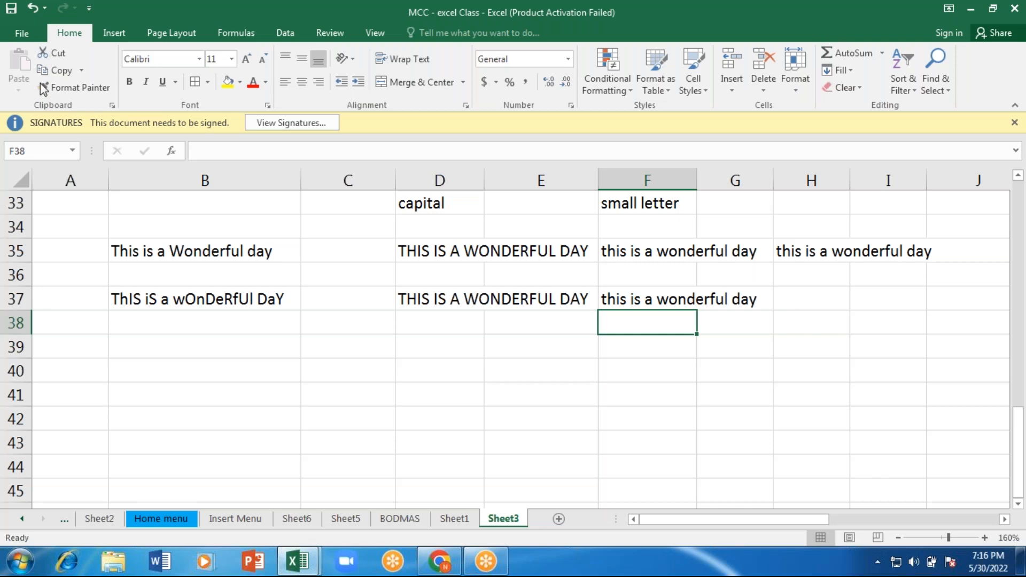
Step: Look through the list of available text functions and close it without inserting one
left_click(237, 33)
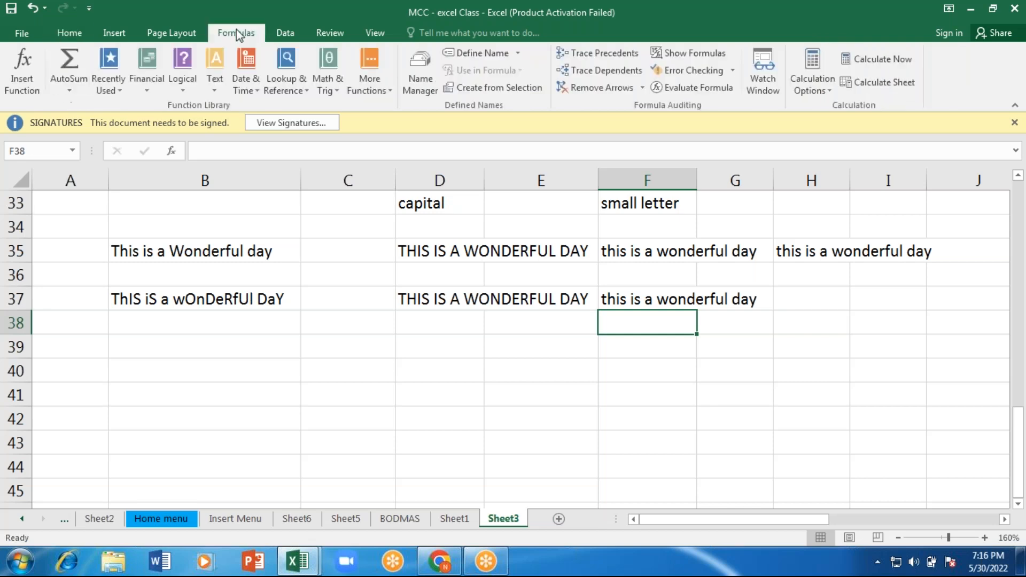
left_click(213, 92)
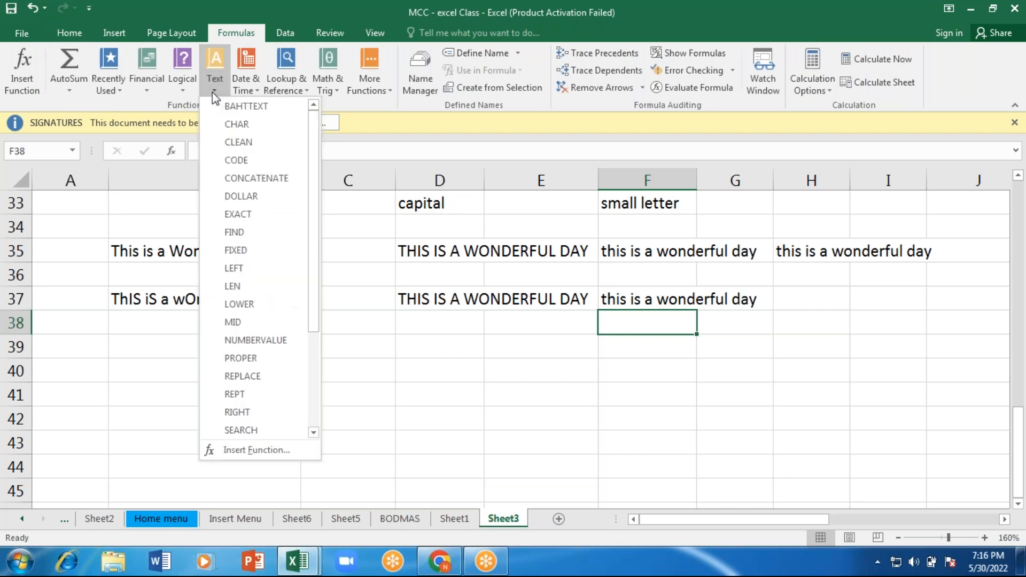
key("Escape")
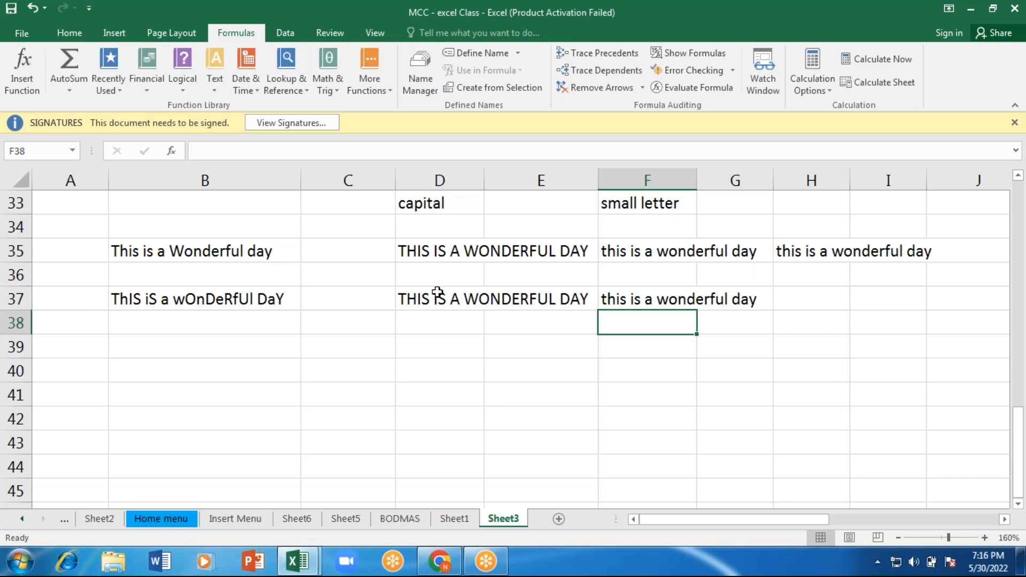
left_click(382, 7)
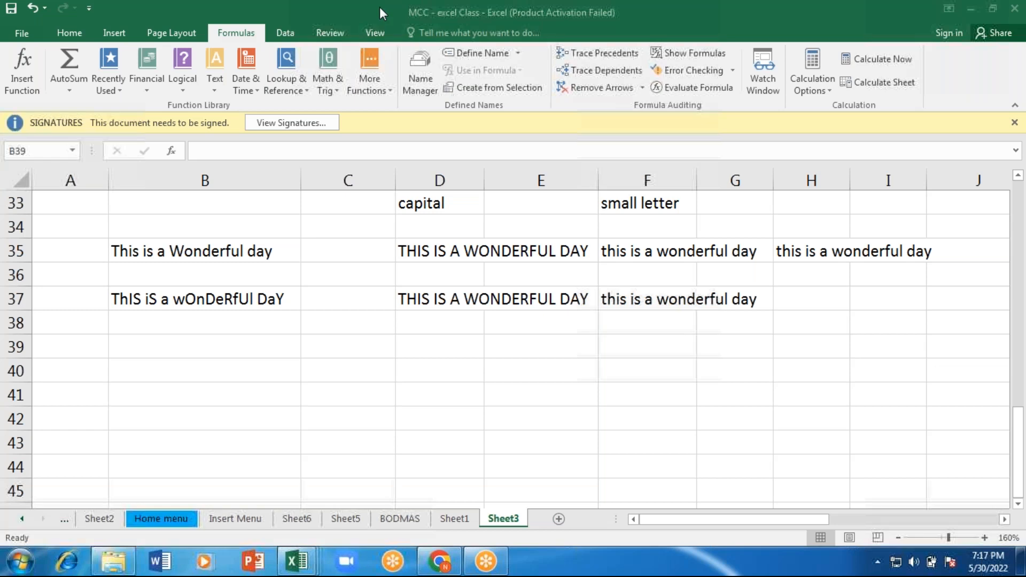
Step: Enter the sample word "Education" in cell B39
left_click(151, 347)
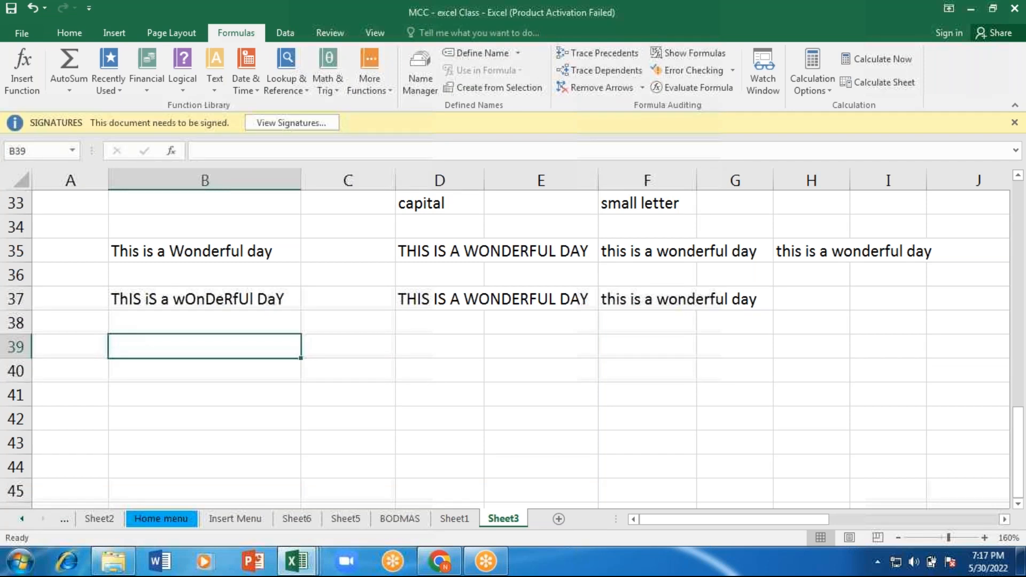
type("Education")
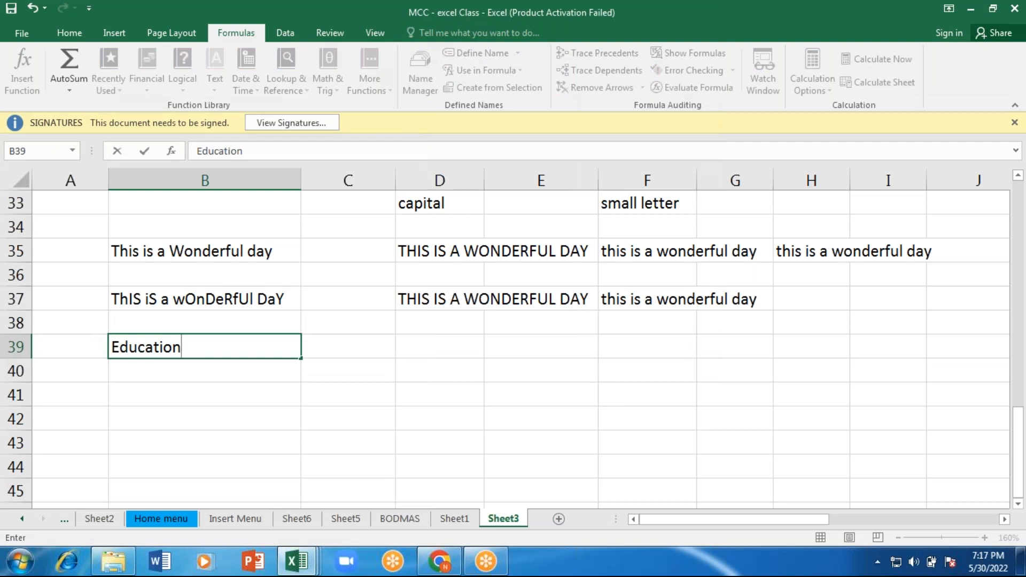
key("ctrl+Return")
key("Right")
key("Right")
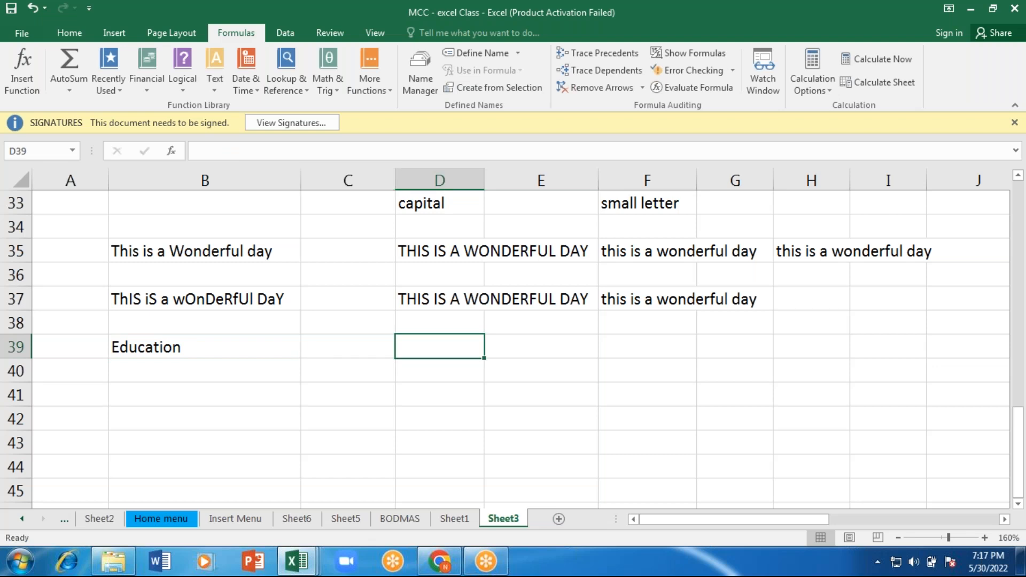
type("r")
key("BackSpace")
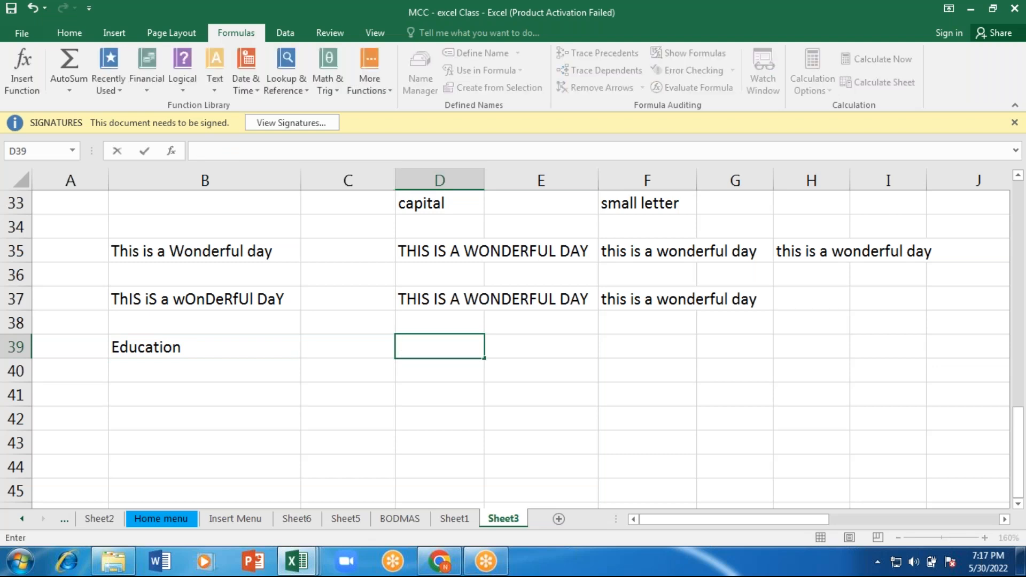
key("Left")
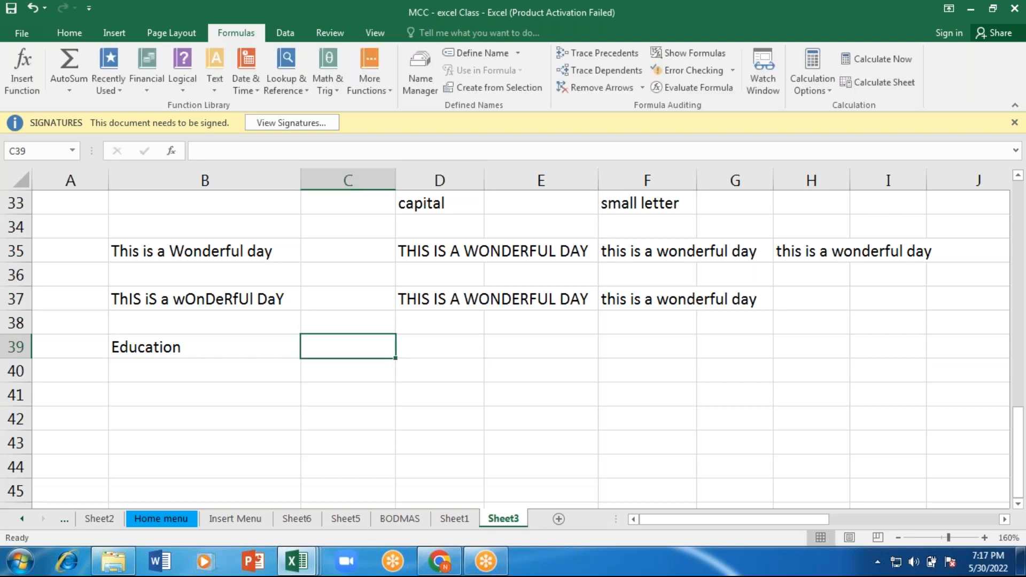
key("Left")
Step: Enter the label "pick letter from Right" in cell B40 below the sample word
key("Down")
type("pi")
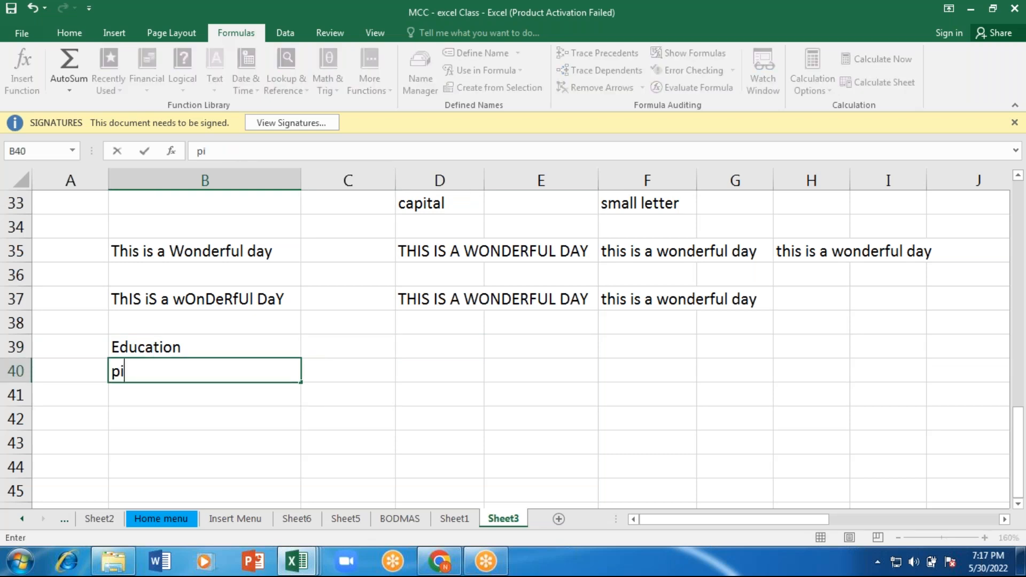
type("ck lettter")
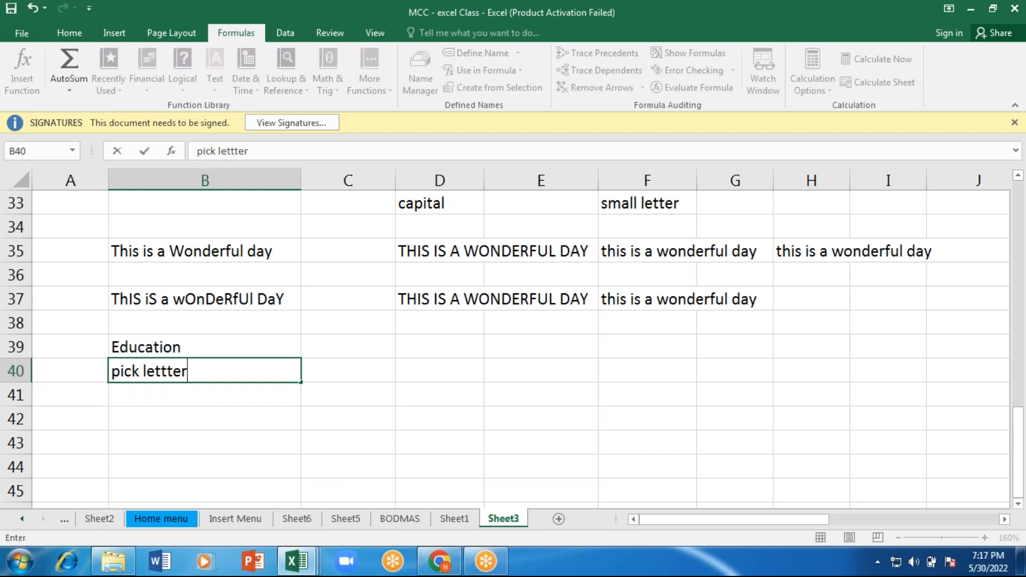
key("BackSpace")
key("BackSpace")
key("BackSpace")
type("er from Right")
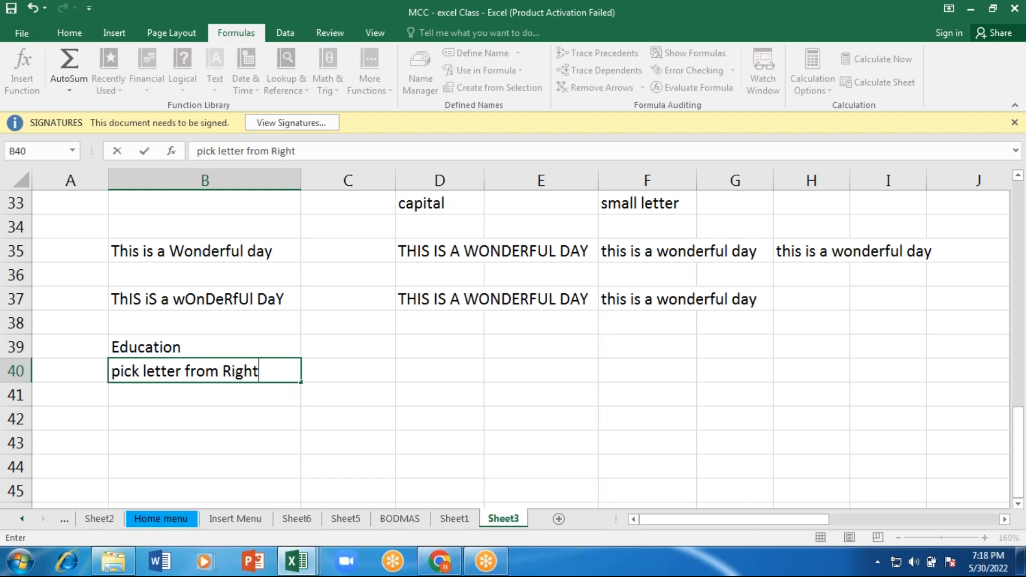
key("Right")
key("Right")
type("-")
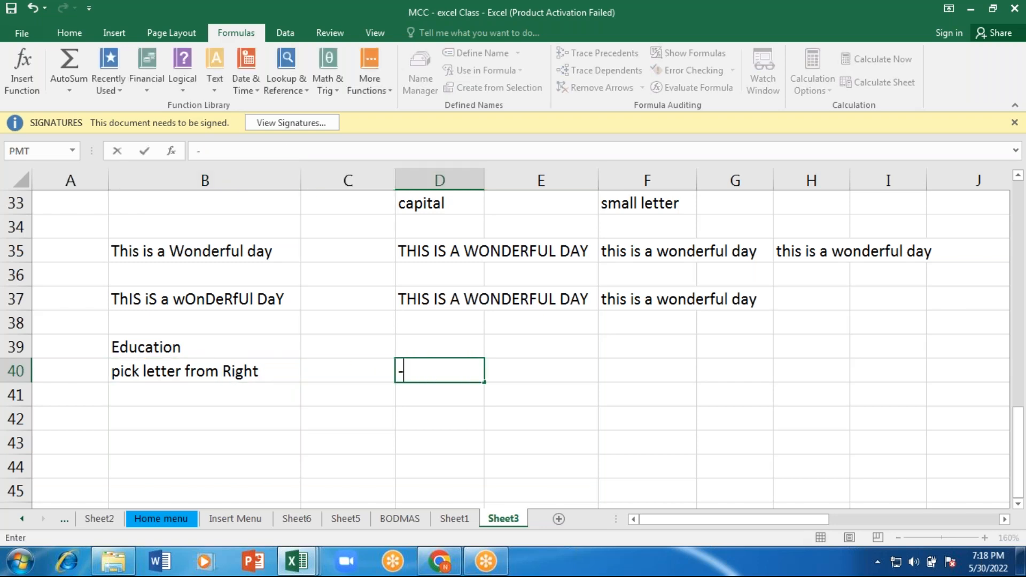
key("BackSpace")
key("Up")
key("Down")
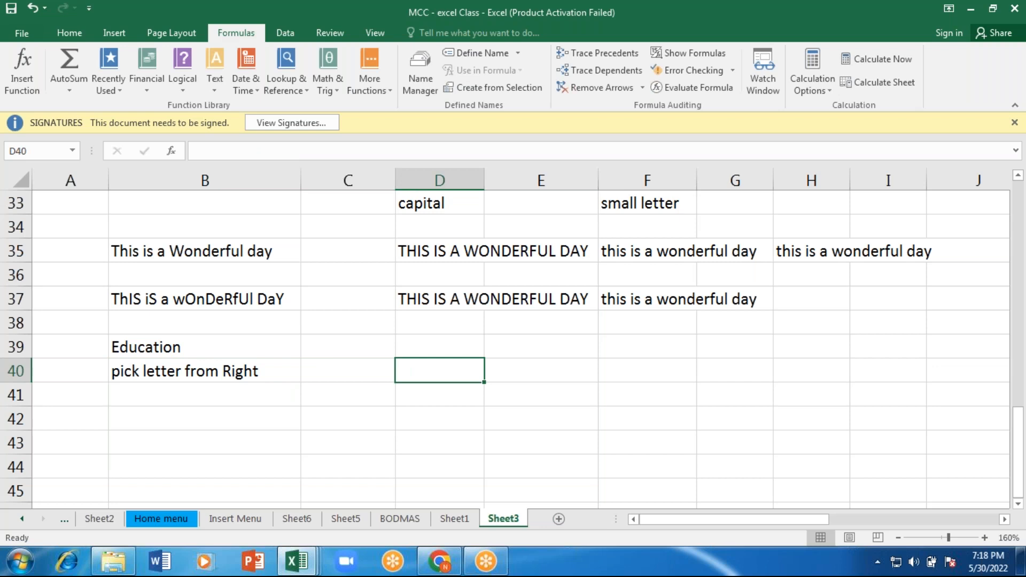
Step: Highlight the sample word "Education" in cell B39 with a yellow fill
left_click(126, 342)
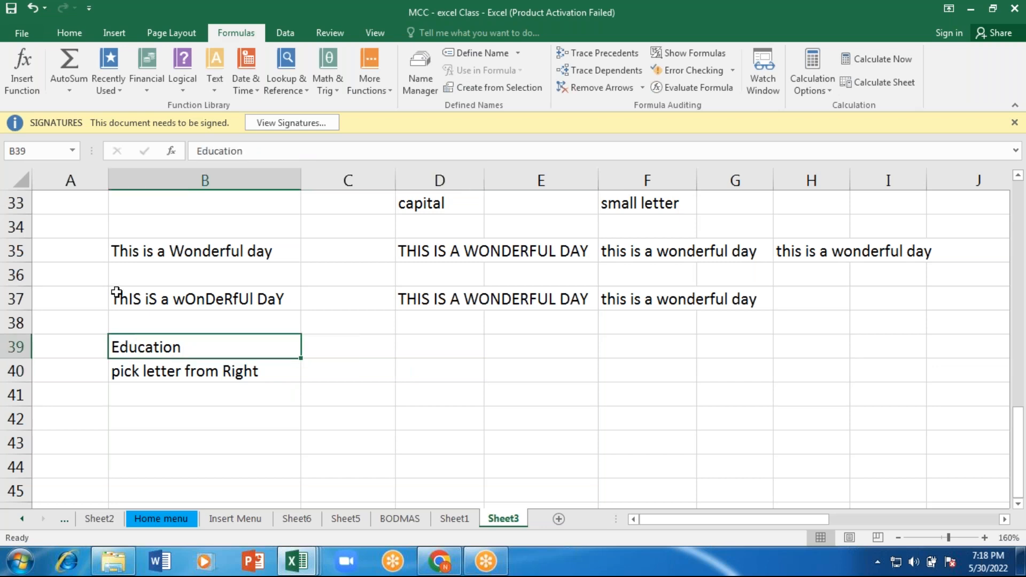
left_click(63, 37)
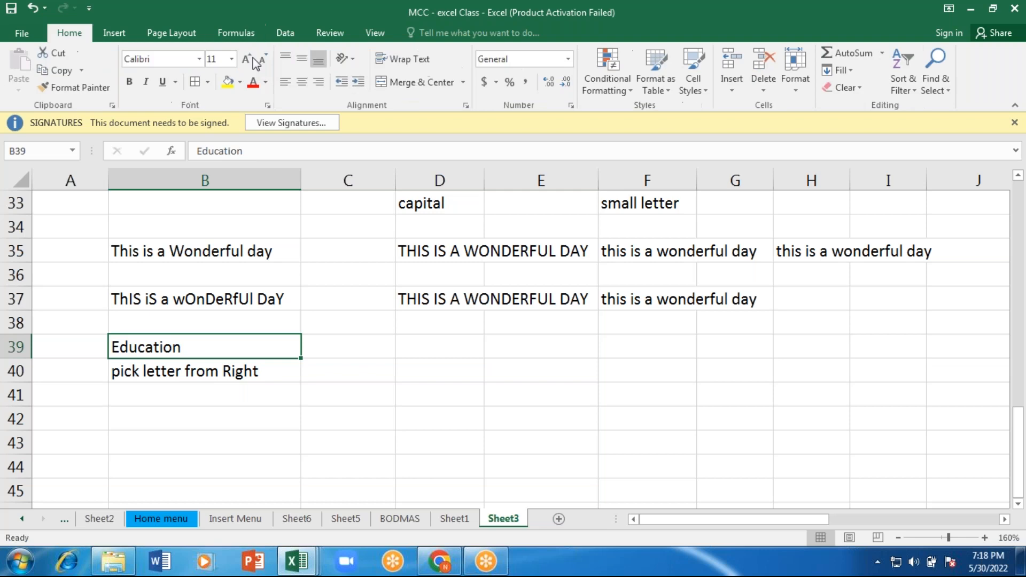
left_click(227, 81)
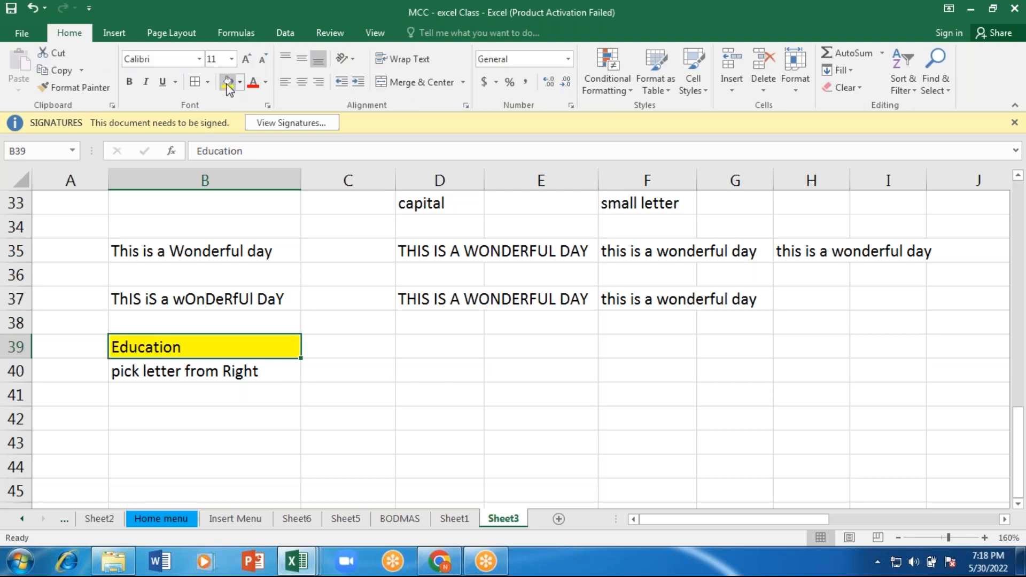
Step: Enter the formula =RIGHT(B39,6) in cell D40 to pick the last six letters of the sample word
double_click(428, 370)
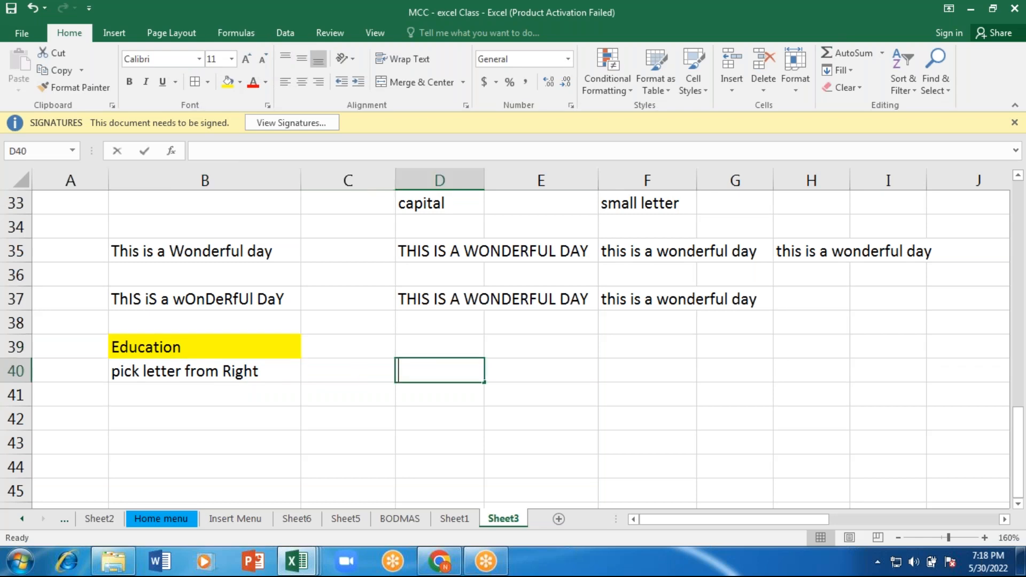
type("=")
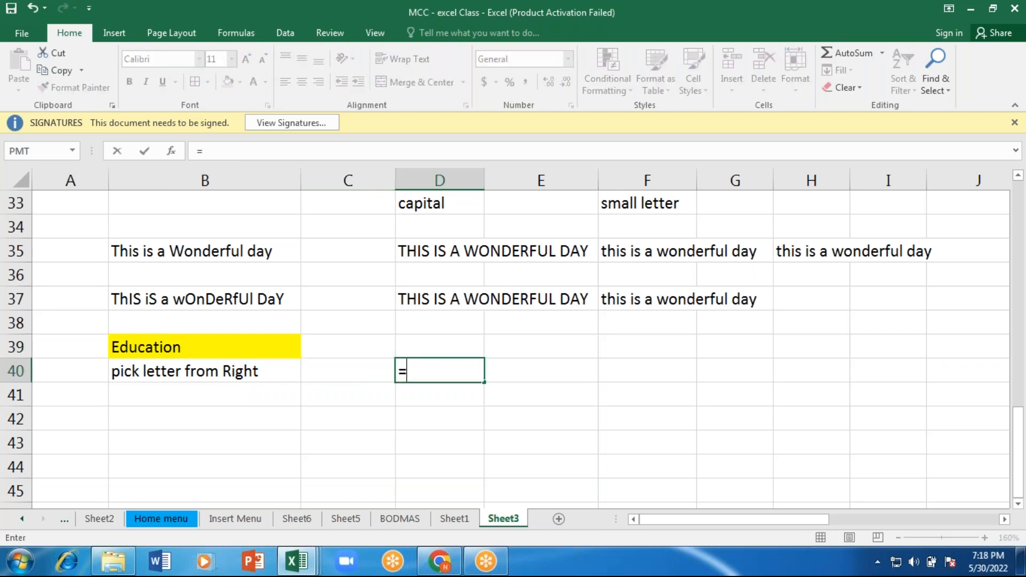
type("righ")
key("Tab")
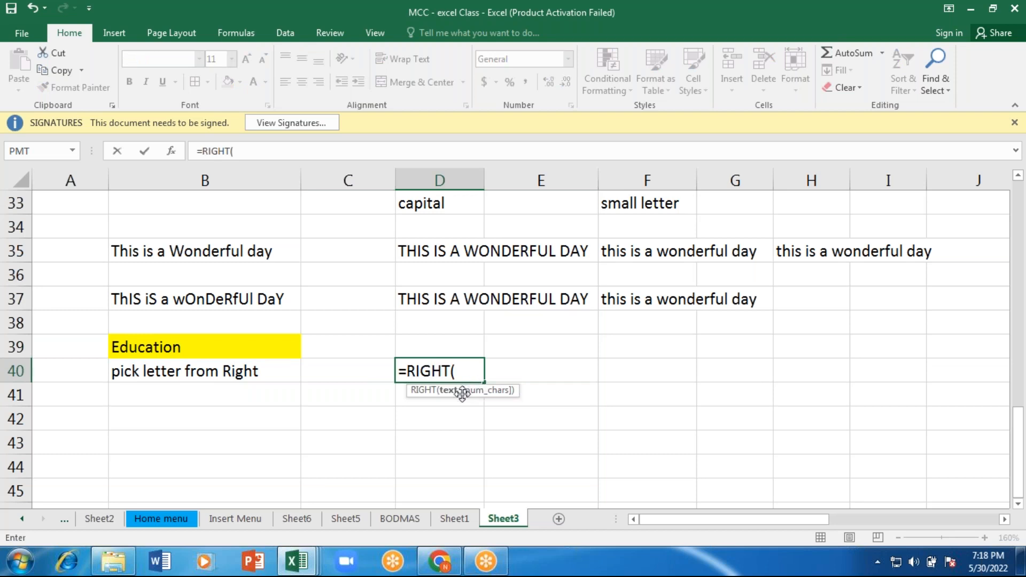
left_click(240, 340)
type(",")
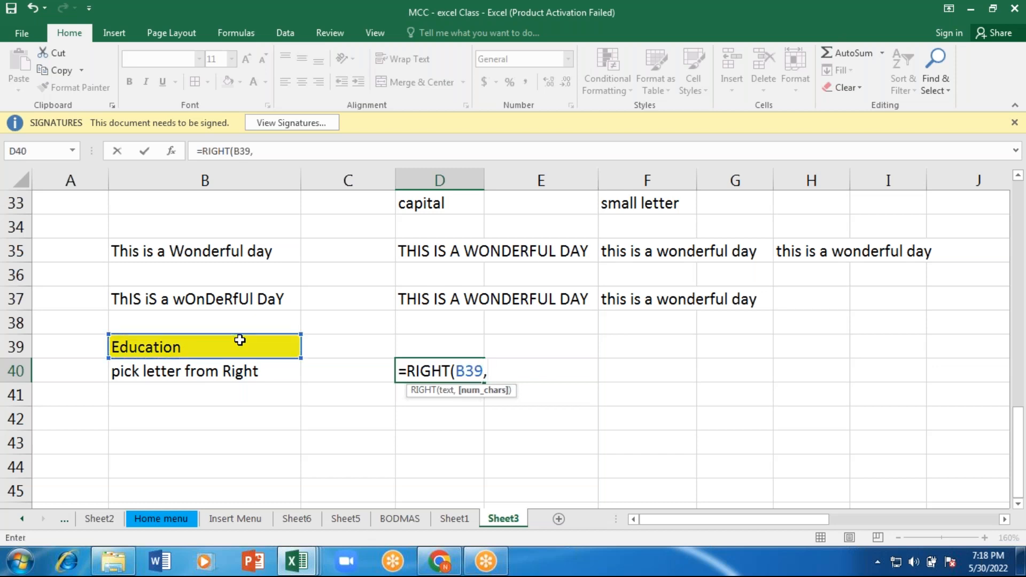
type("6)")
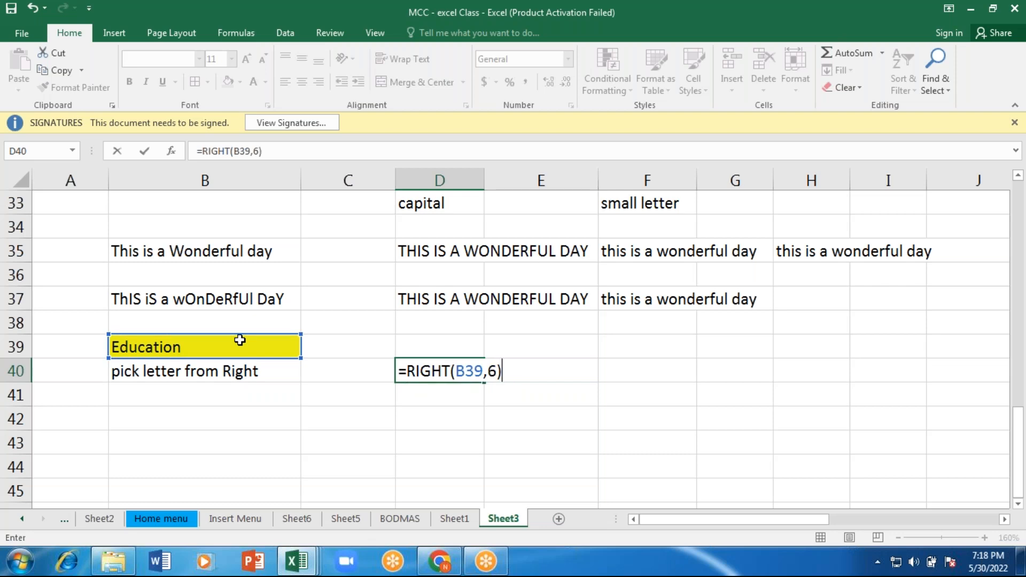
key("Return")
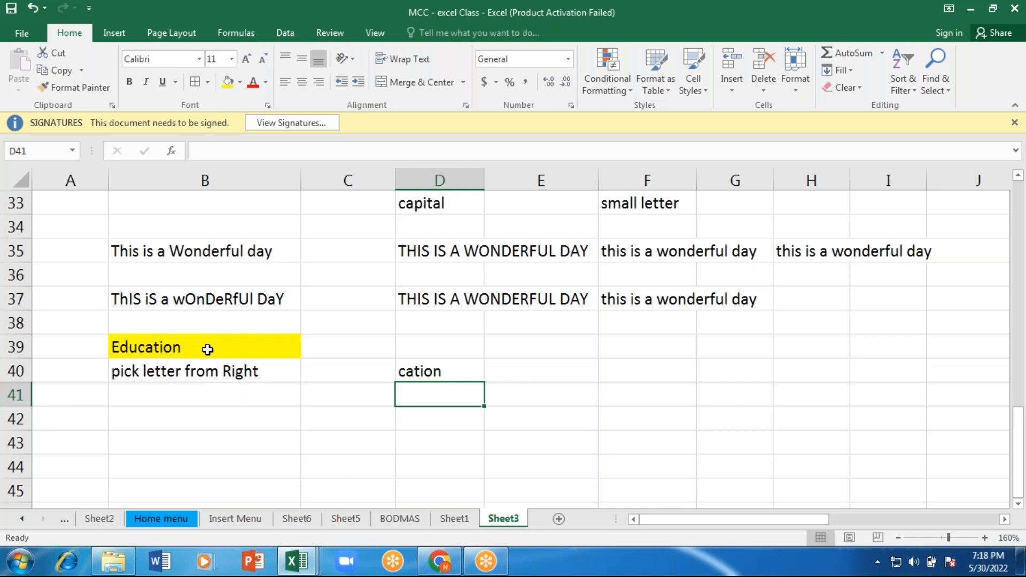
left_click(424, 371)
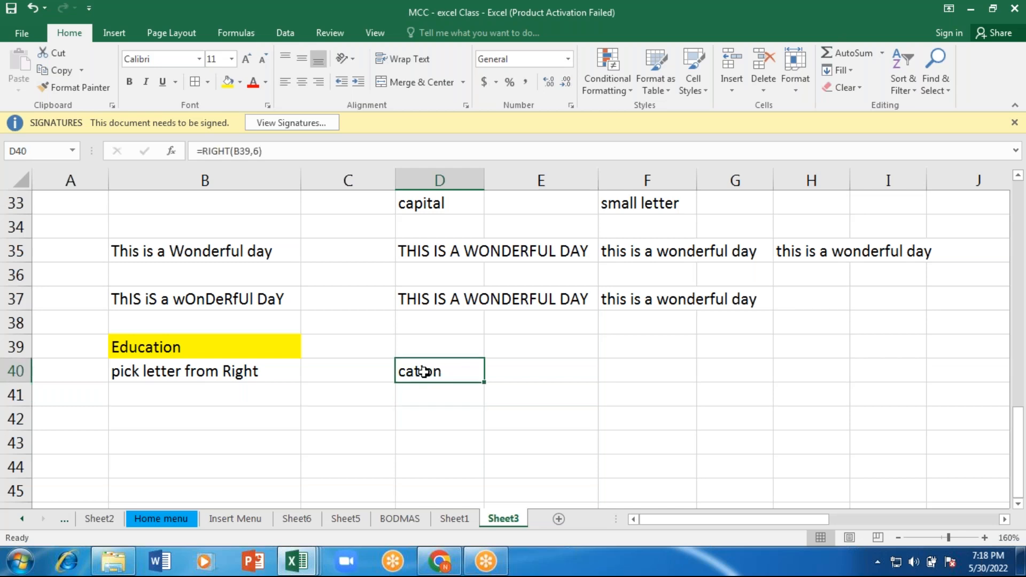
Step: Enter the label "pick letter from left" in cell B41
left_click(254, 397)
type("pi")
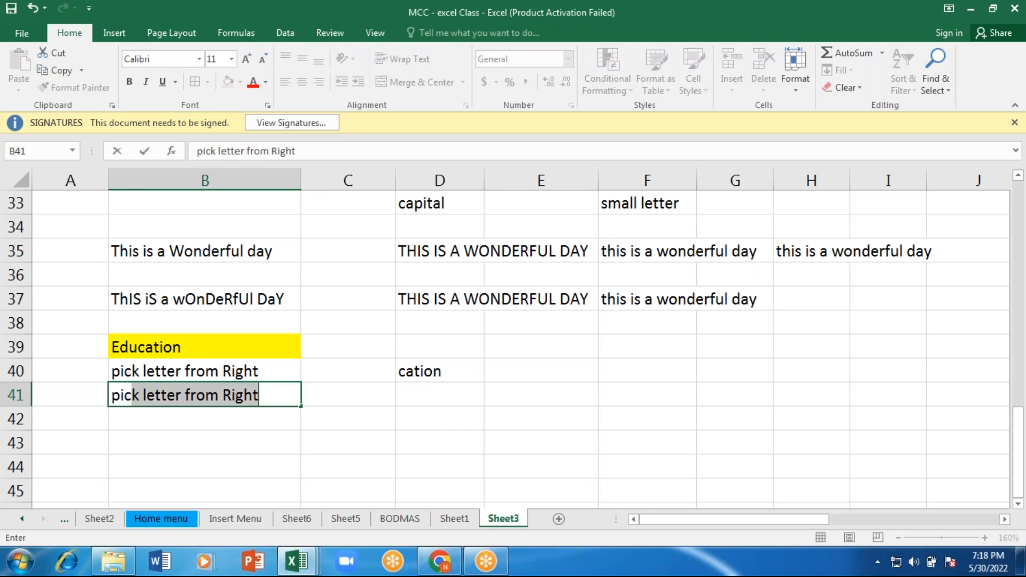
type("ct")
key("BackSpace")
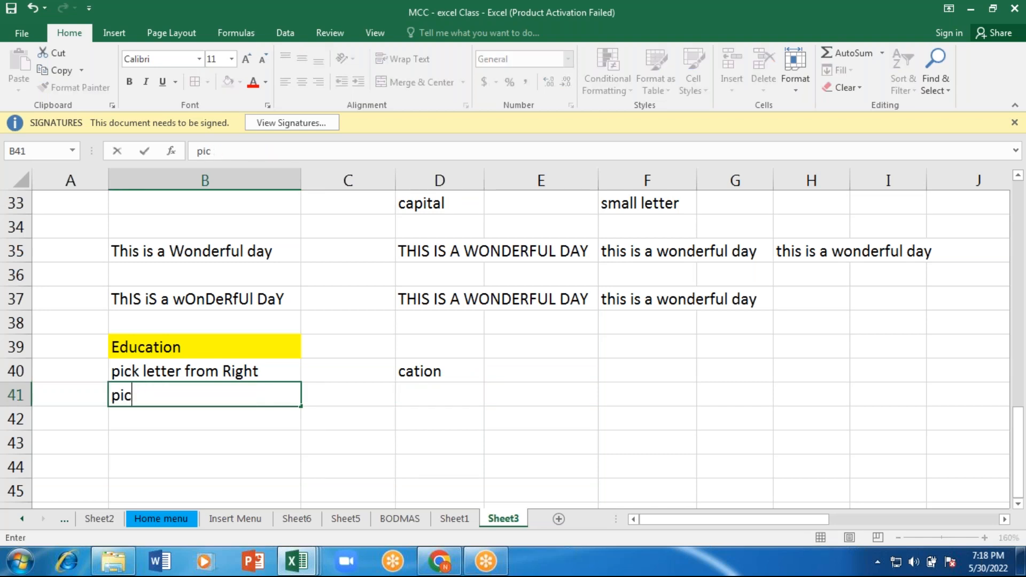
type("k")
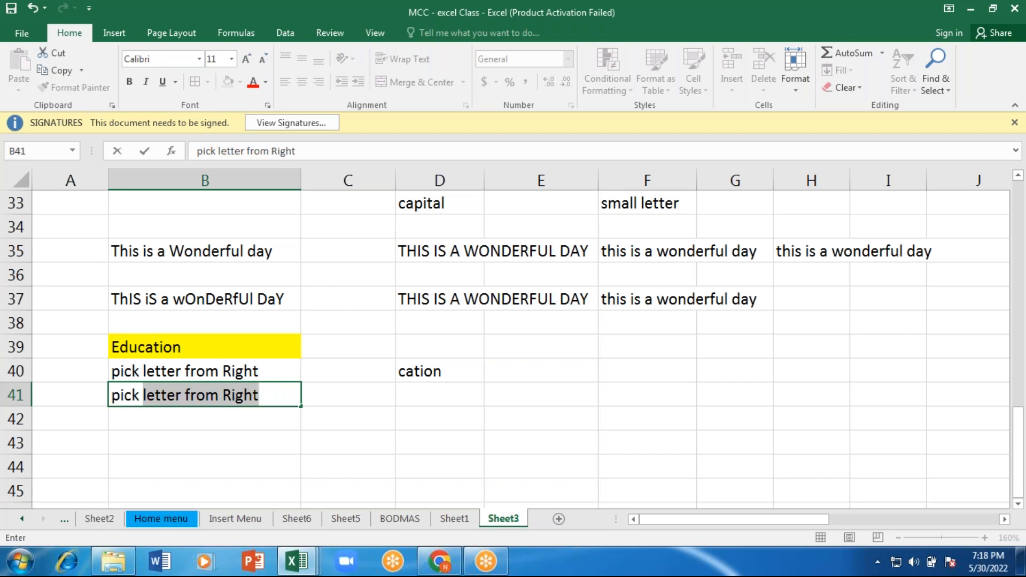
key("ctrl+Return")
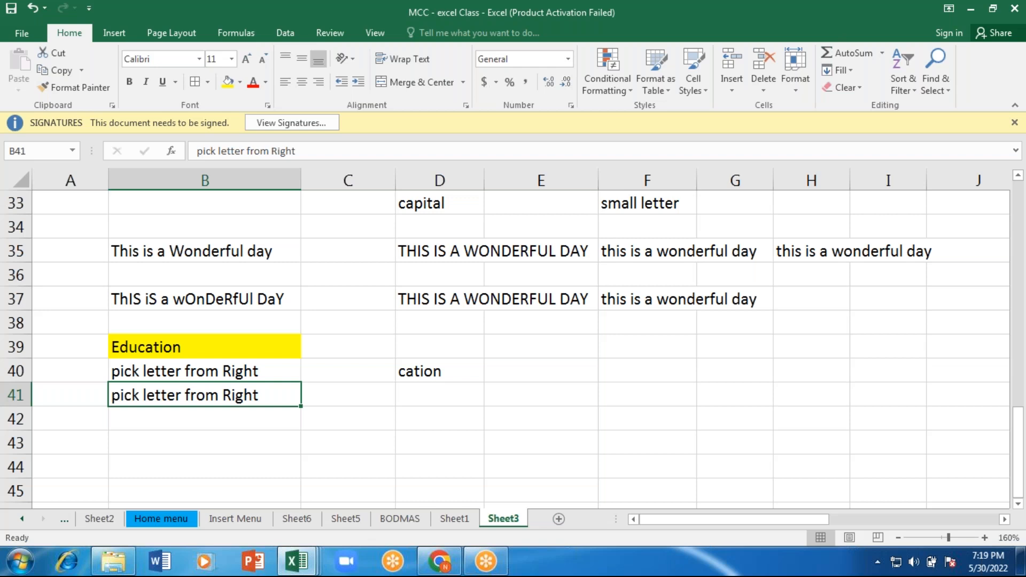
key("super")
key("super")
key("alt+Tab")
key("F2")
key("BackSpace")
key("BackSpace")
key("BackSpace")
key("BackSpace")
key("BackSpace")
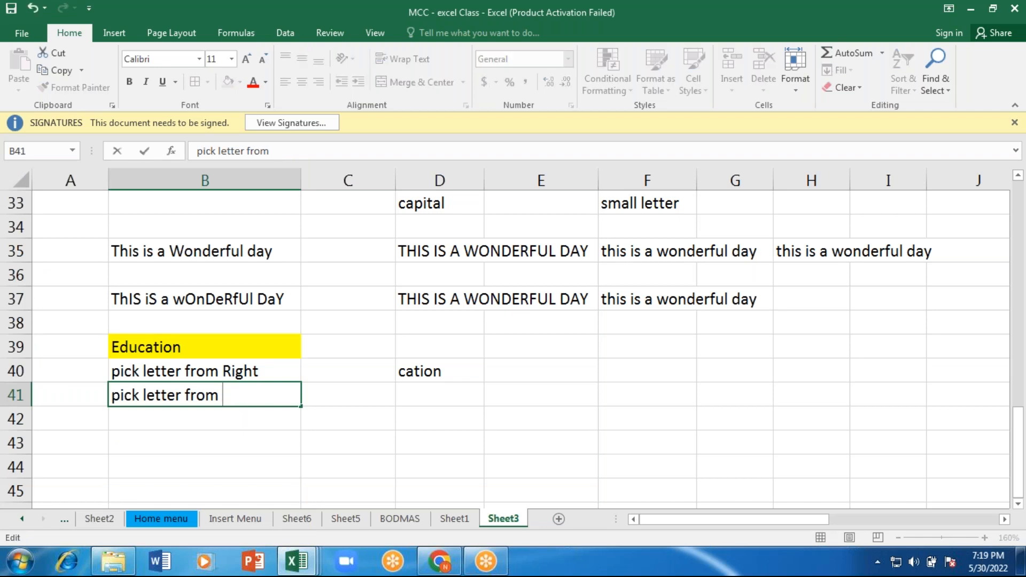
type("lef")
type("t")
key("ctrl+Return")
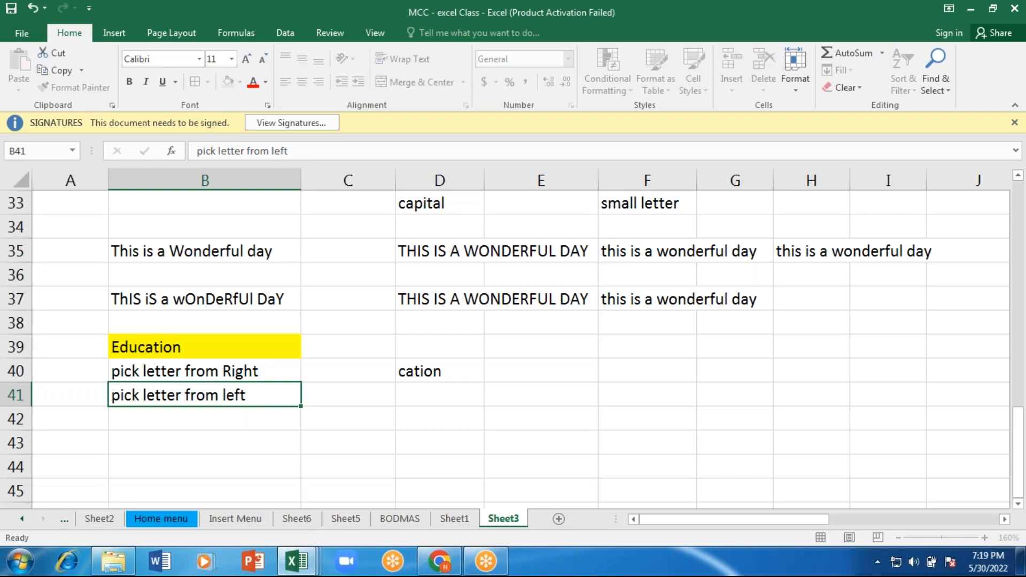
Step: Enter the formula =LEFT(B39,3) in cell D41 to pick the first three letters of the sample word
key("Right")
key("Right")
type("=")
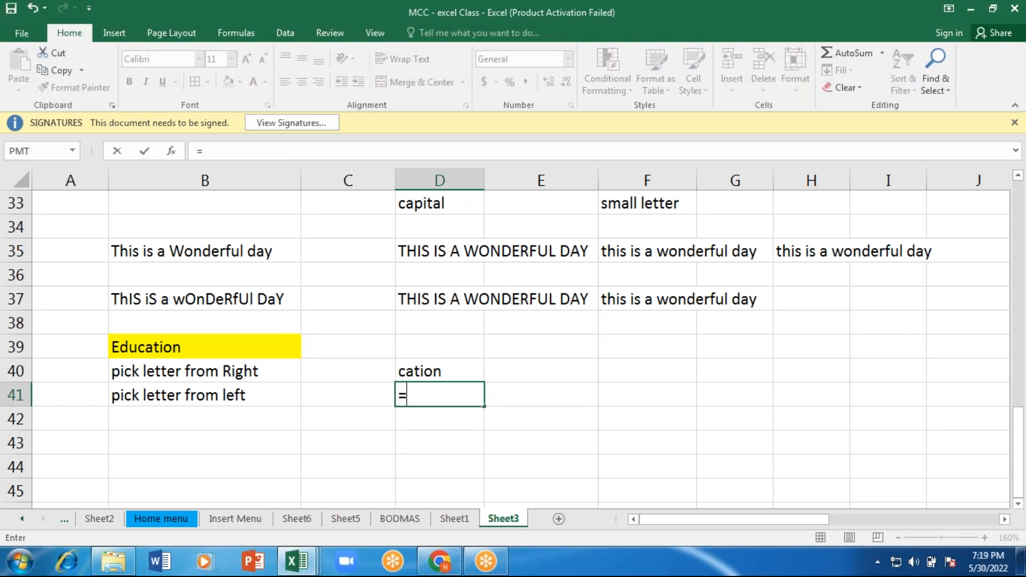
type("left")
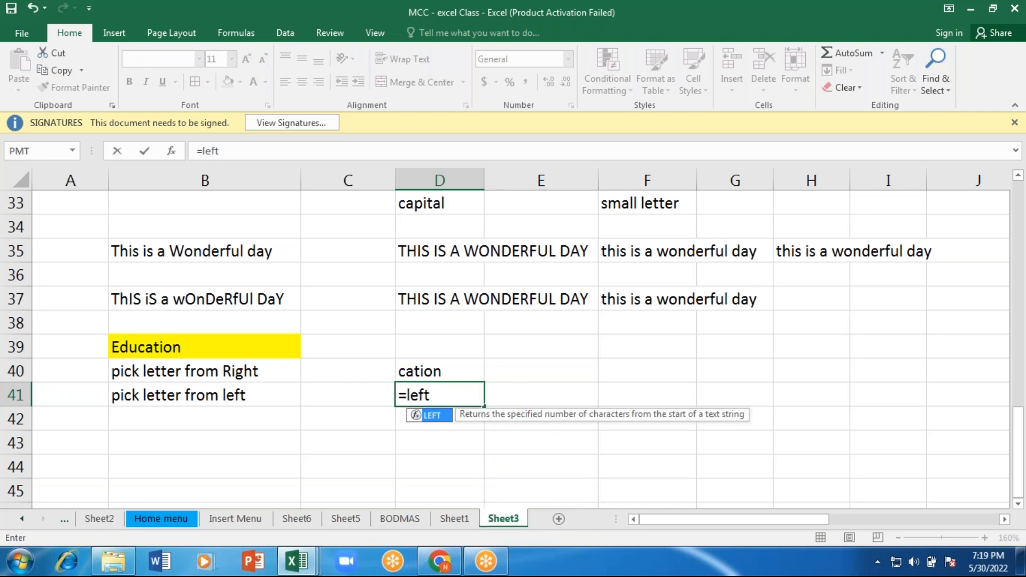
key("Tab")
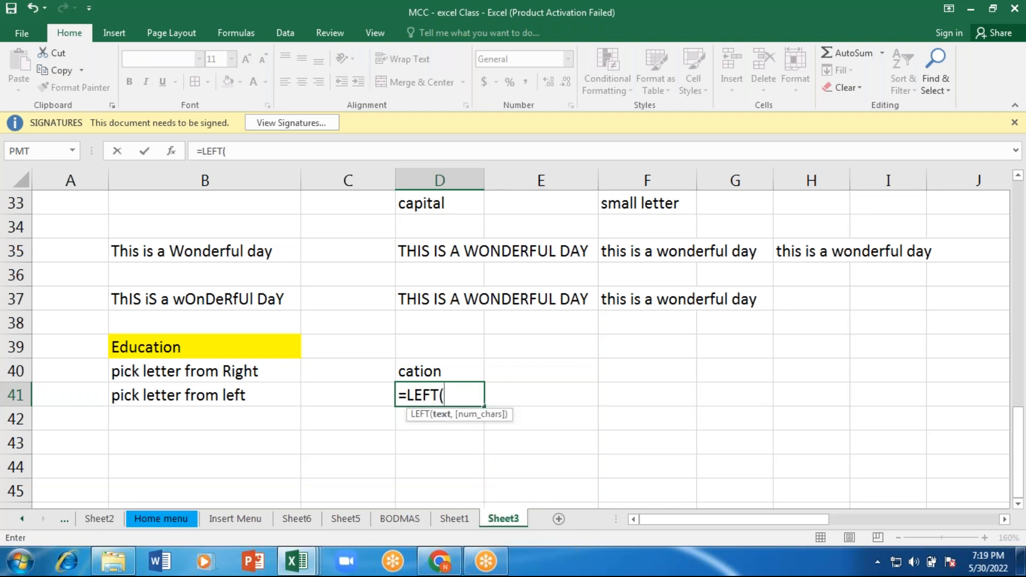
left_click(155, 350)
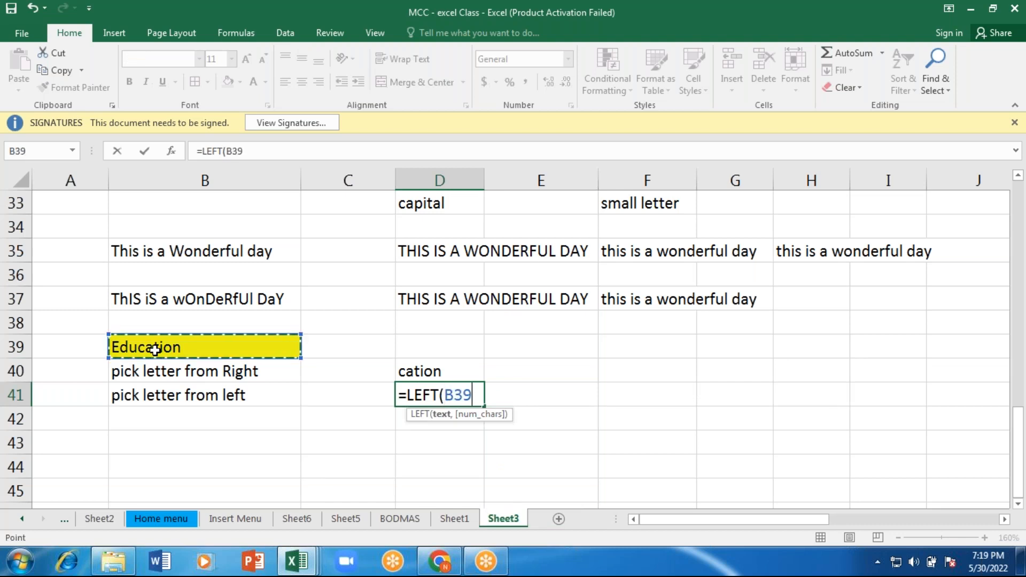
type(",")
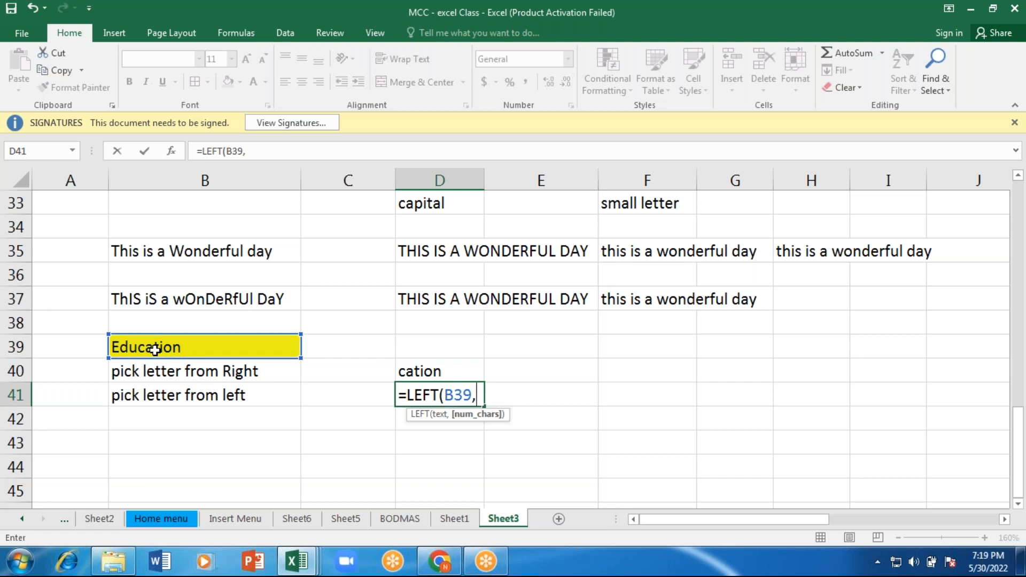
type("3)")
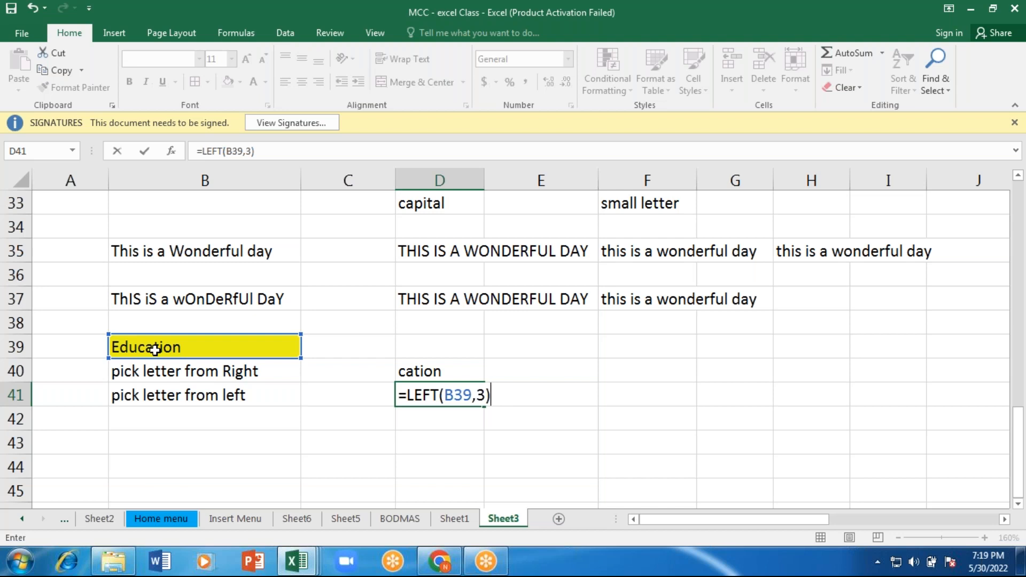
key("Return")
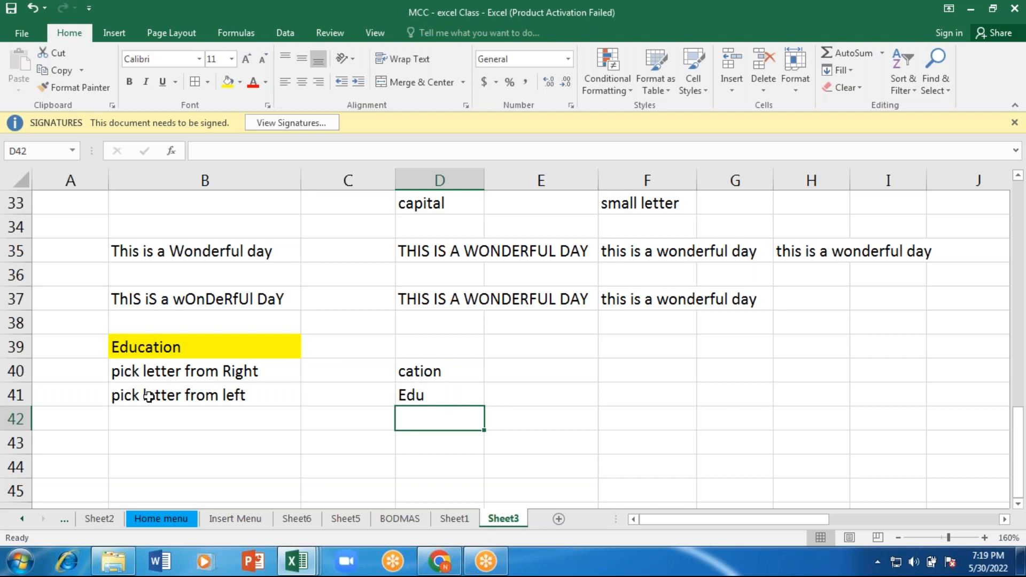
Step: Enter the label "Pick letter from Middle" in cell B42
left_click(149, 424)
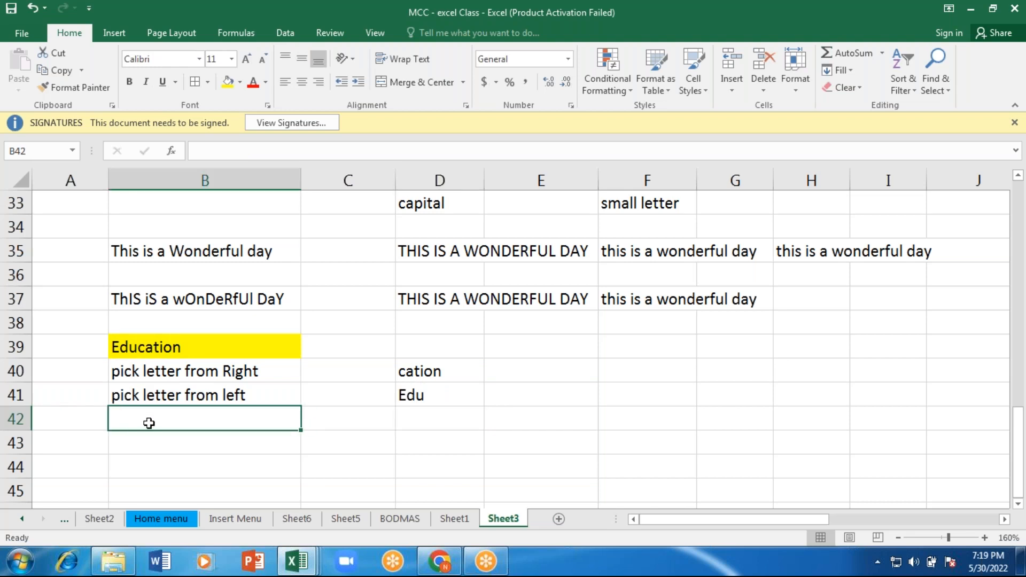
type("Pic")
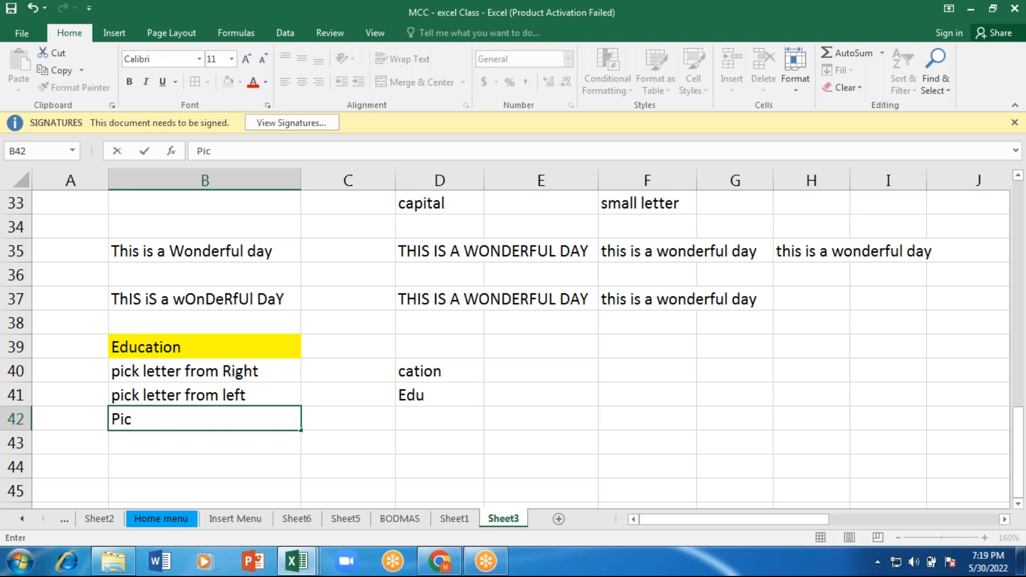
type("k letterd")
key("BackSpace")
type("s")
key("BackSpace")
type("from ")
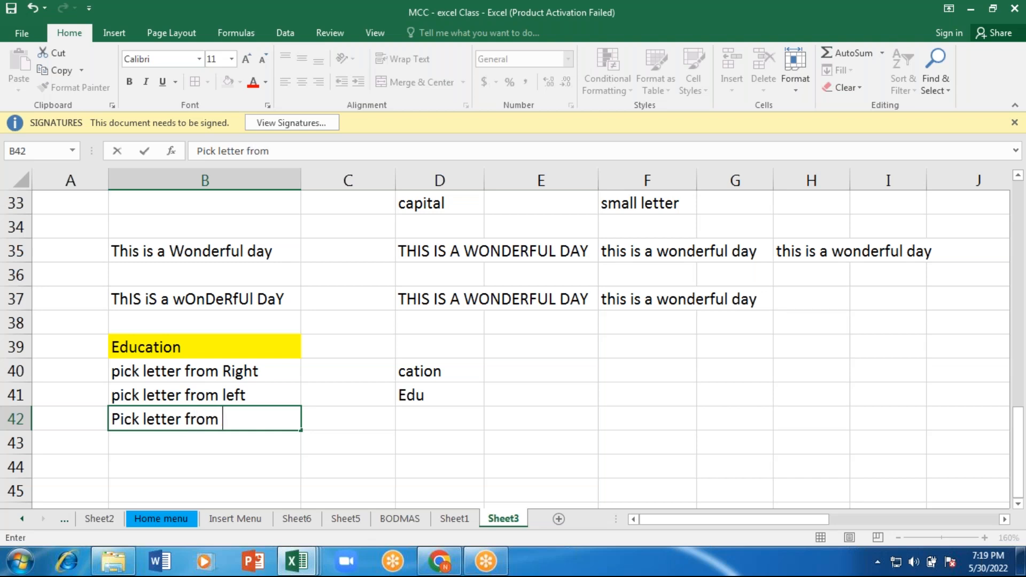
type("Middle")
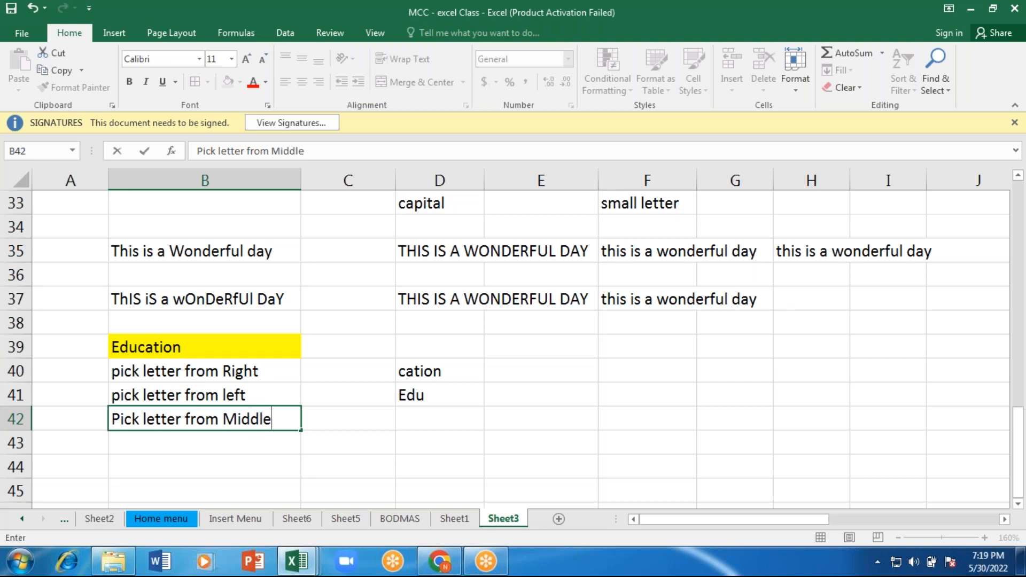
key("Tab")
Step: Enter the formula =MID(B39,4,3) in cell D42 to pick three middle letters of the sample word from the fourth character
key("Right")
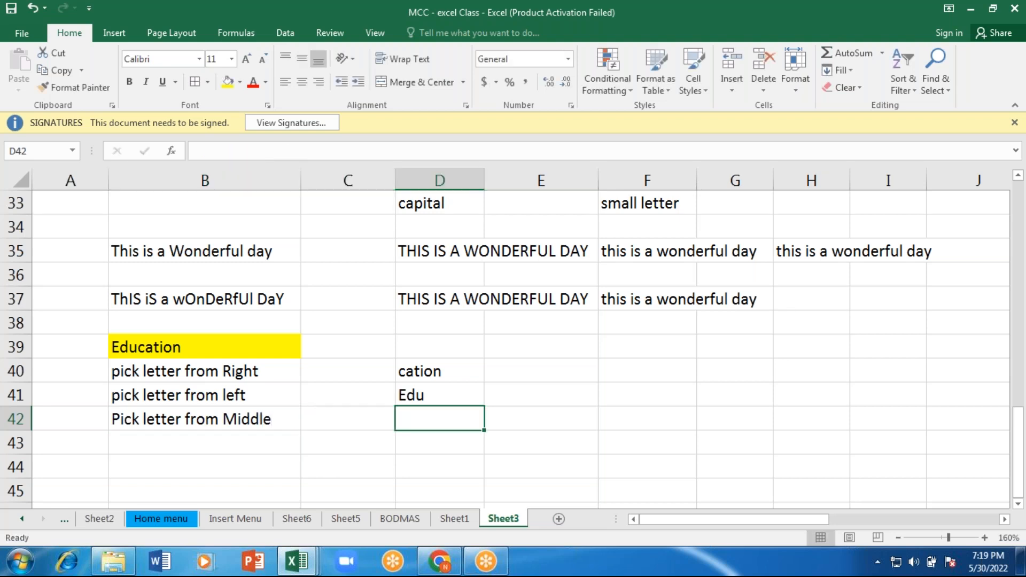
type("=")
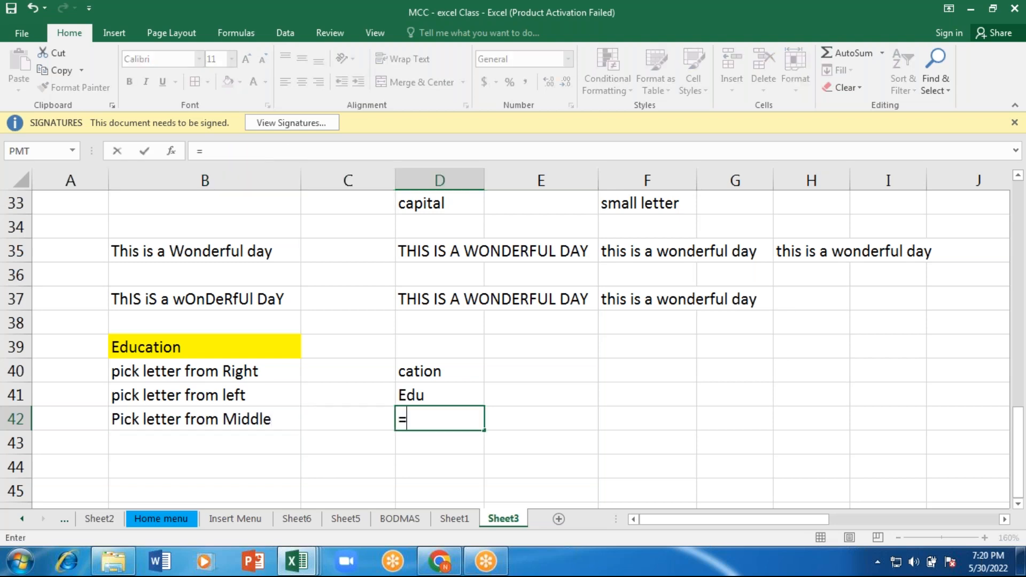
type("e")
key("BackSpace")
type("mid")
key("Tab")
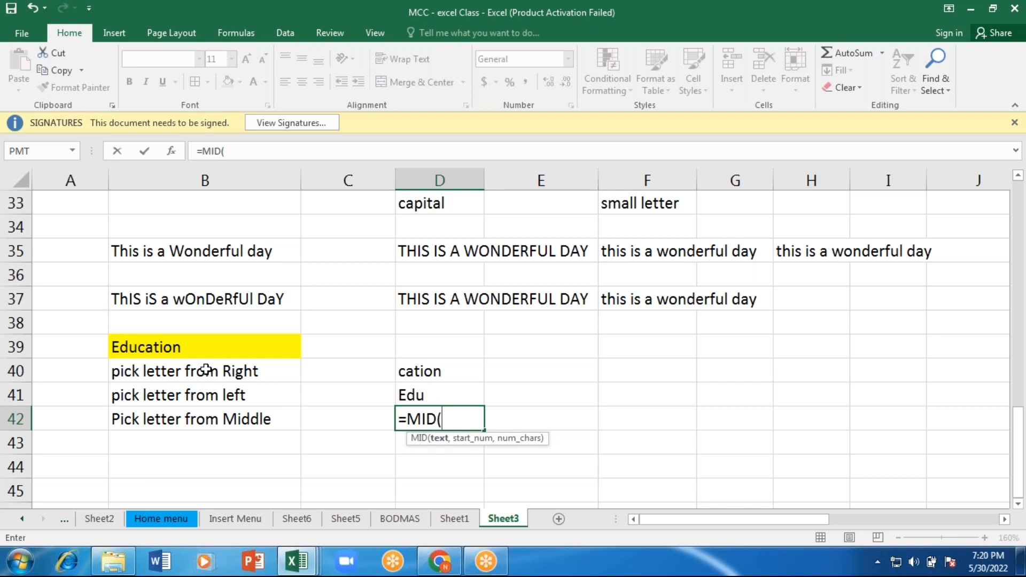
left_click(179, 347)
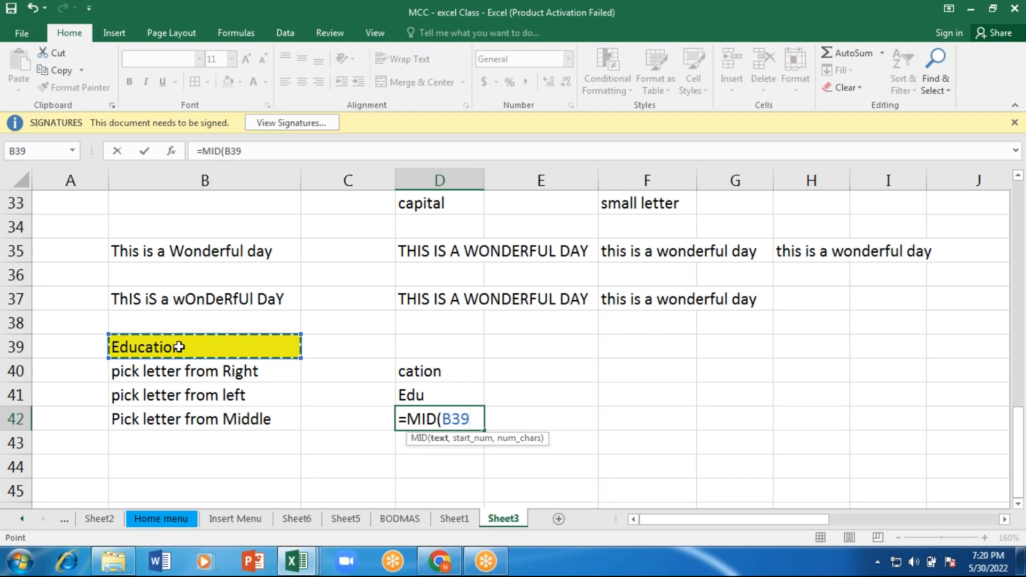
type(",")
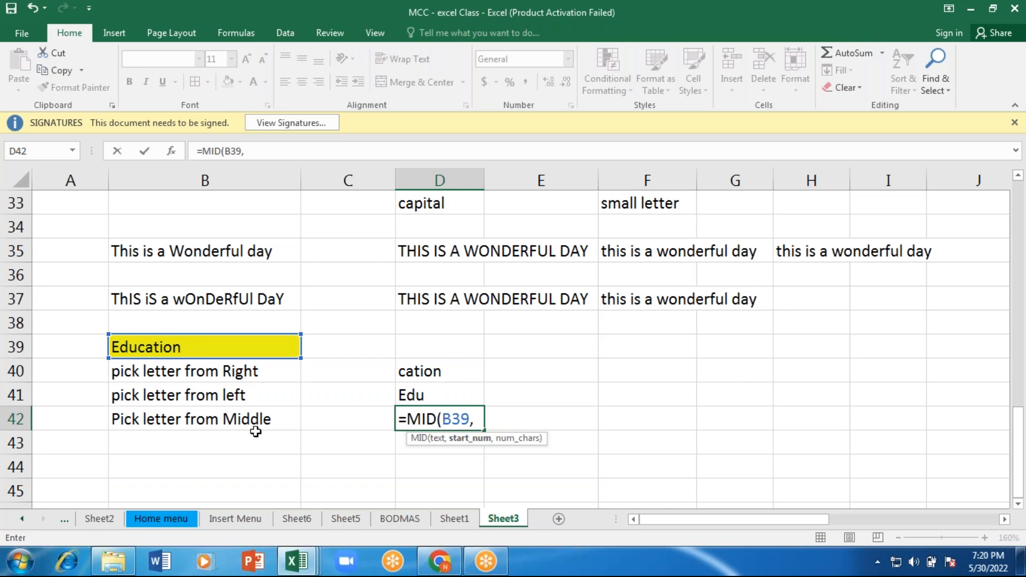
type("4,")
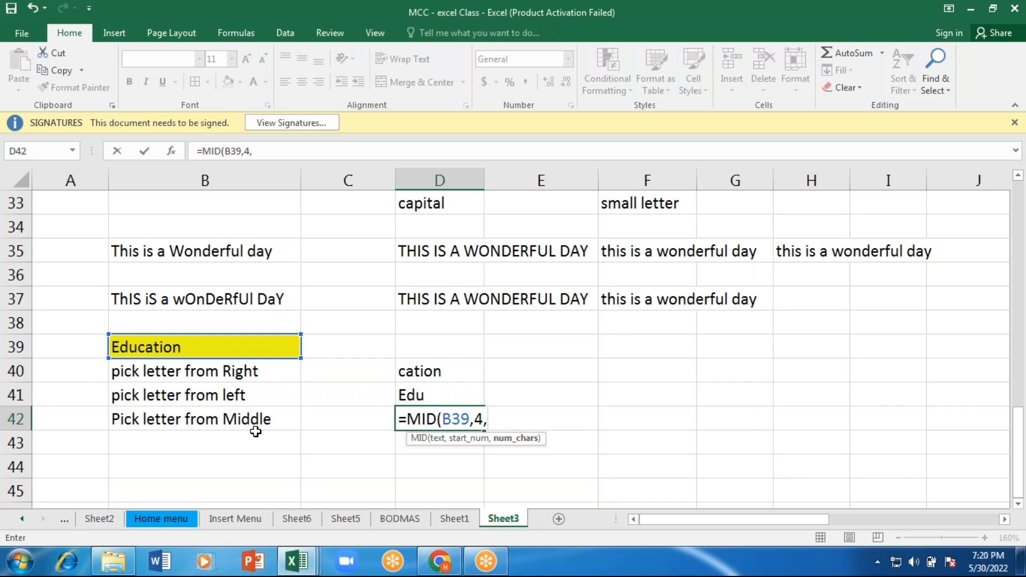
type("3)")
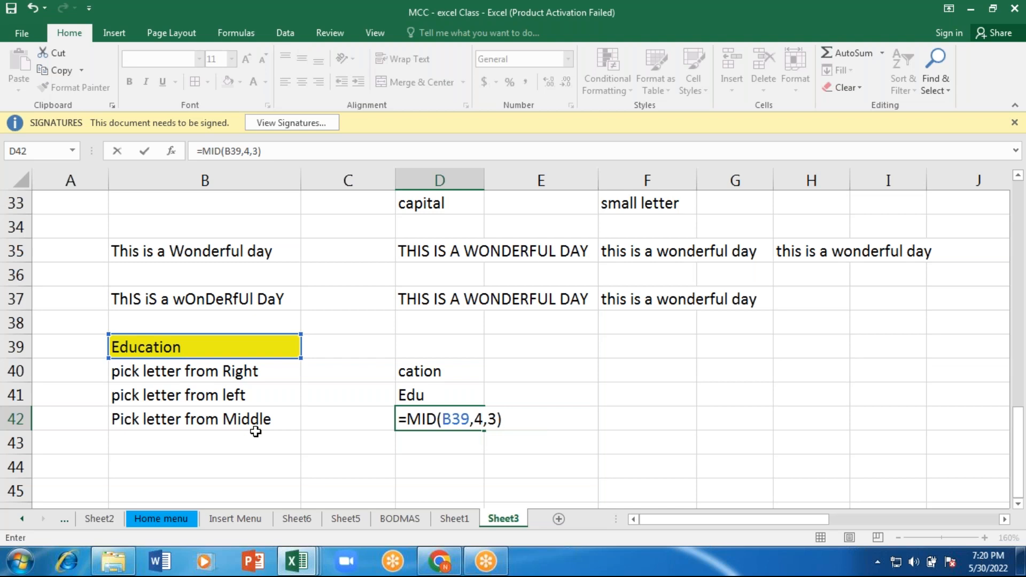
left_click(256, 432)
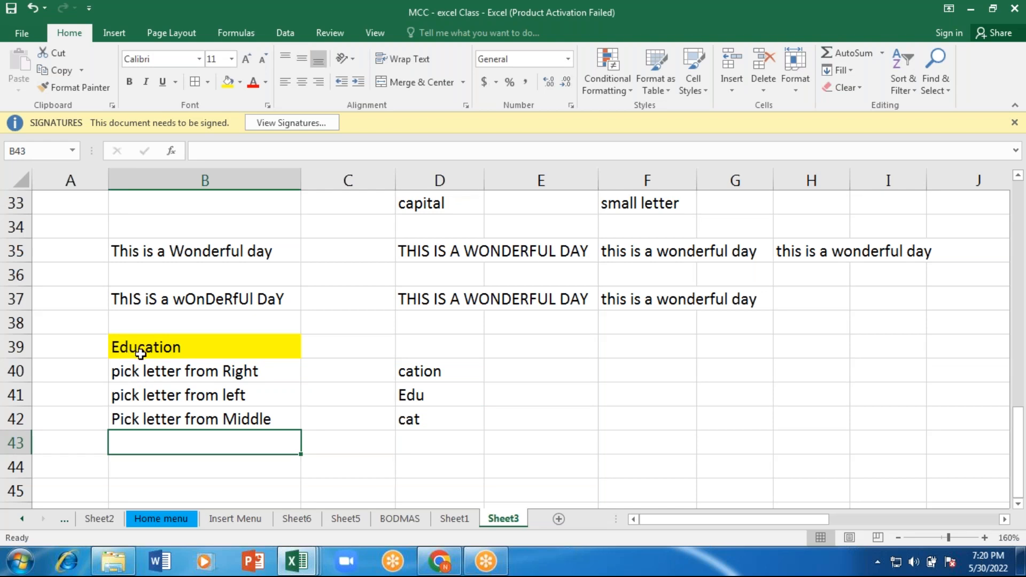
Step: Review the arguments of the MID formula in cell D42, removing the stray D41 reference before closing it
left_click(412, 420)
double_click(413, 420)
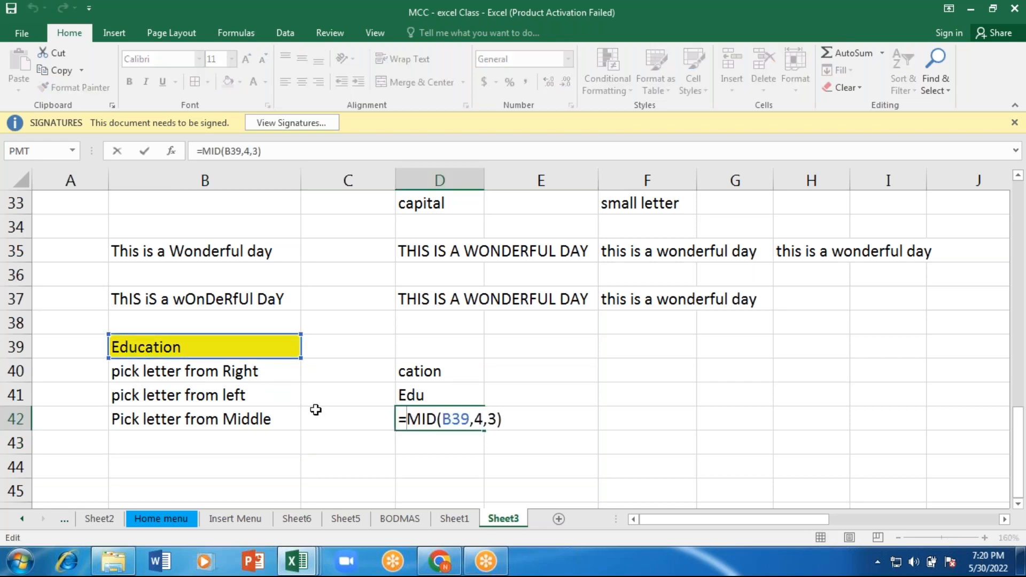
left_click(432, 390)
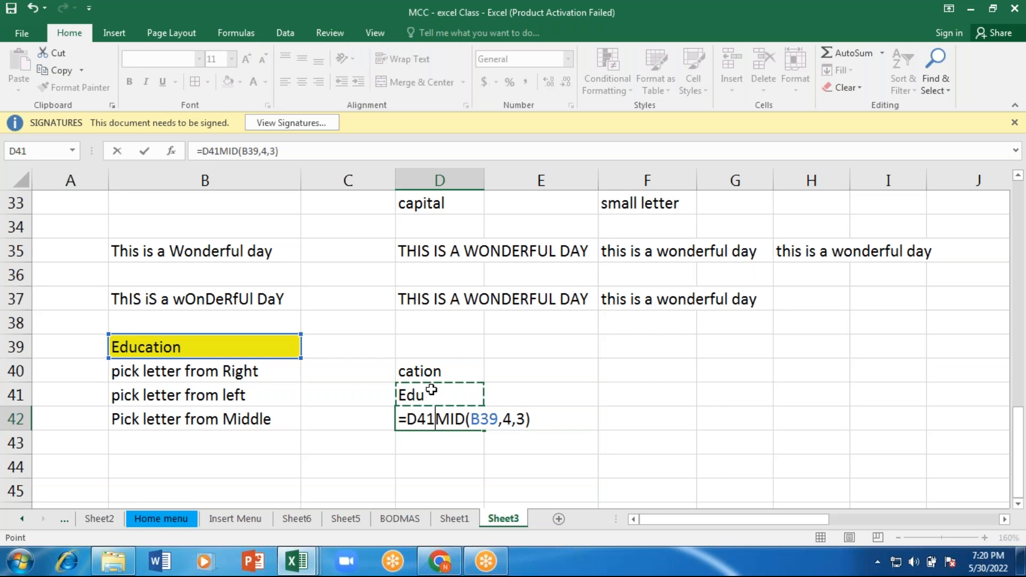
key("BackSpace")
key("BackSpace")
key("BackSpace")
key("Return")
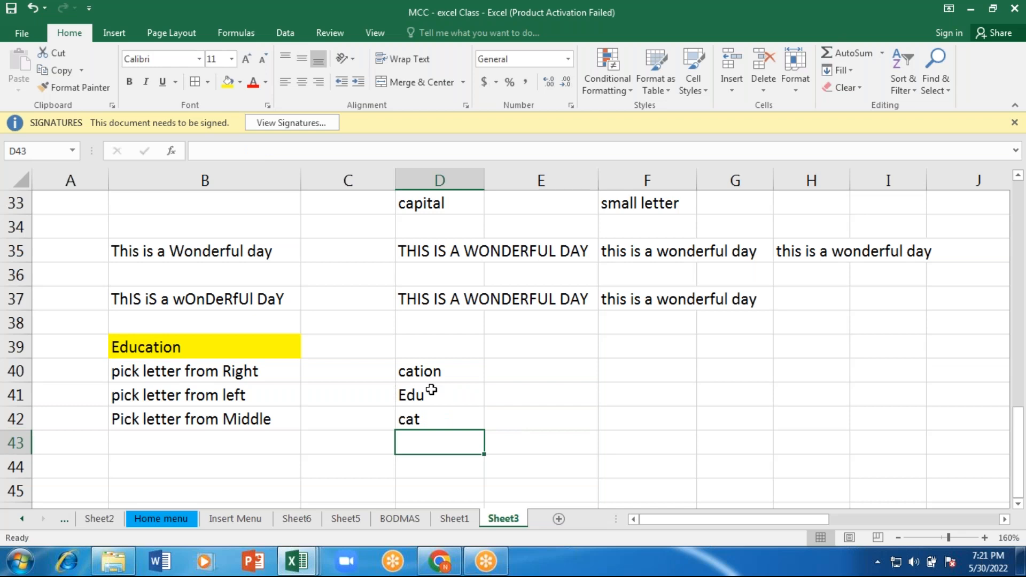
left_click(382, 6)
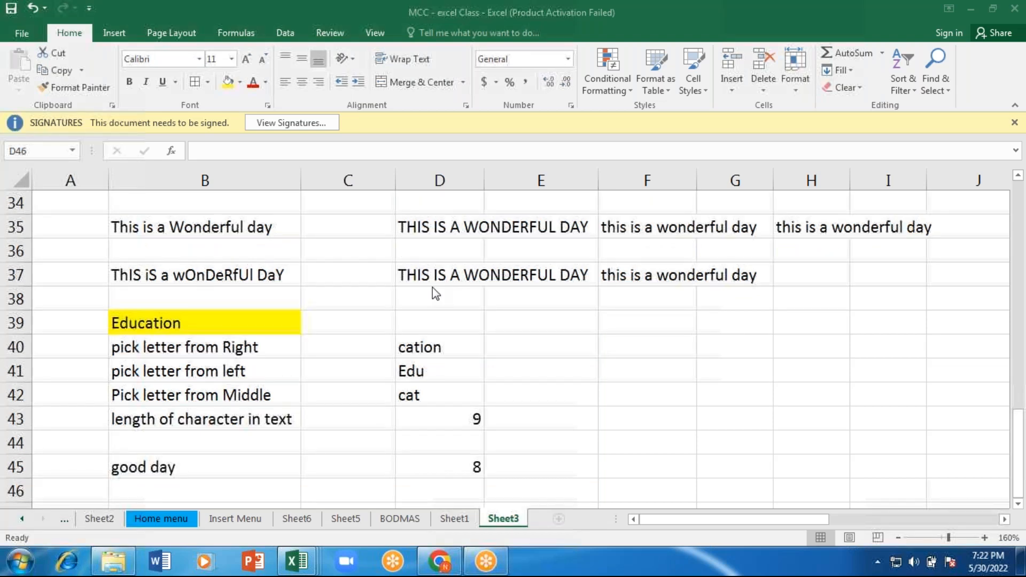
Step: Re-enter the formula =LEN(B39) in cell D43 to count the characters of the sample word
left_click(448, 419)
type("=LEN(")
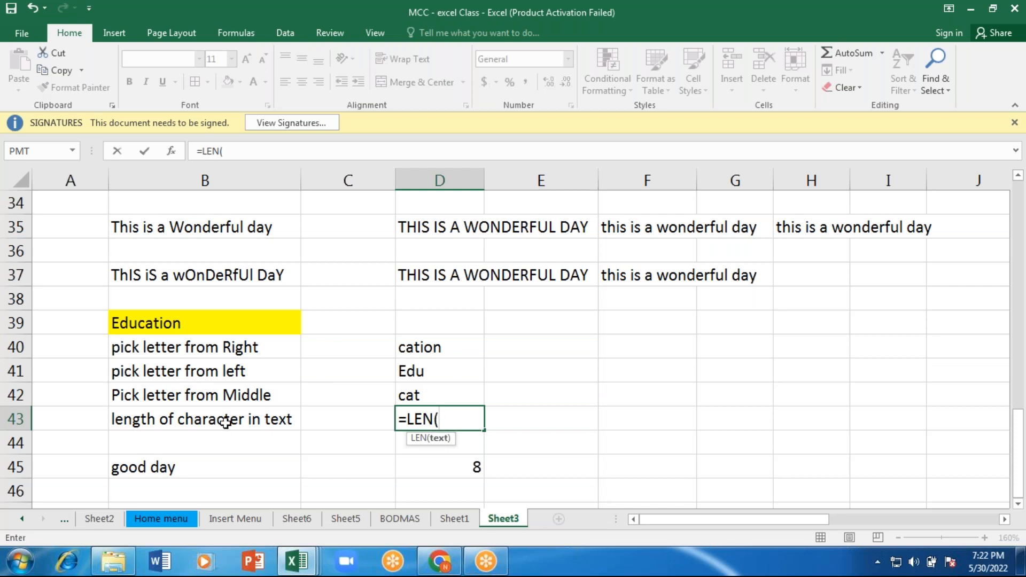
left_click(226, 422)
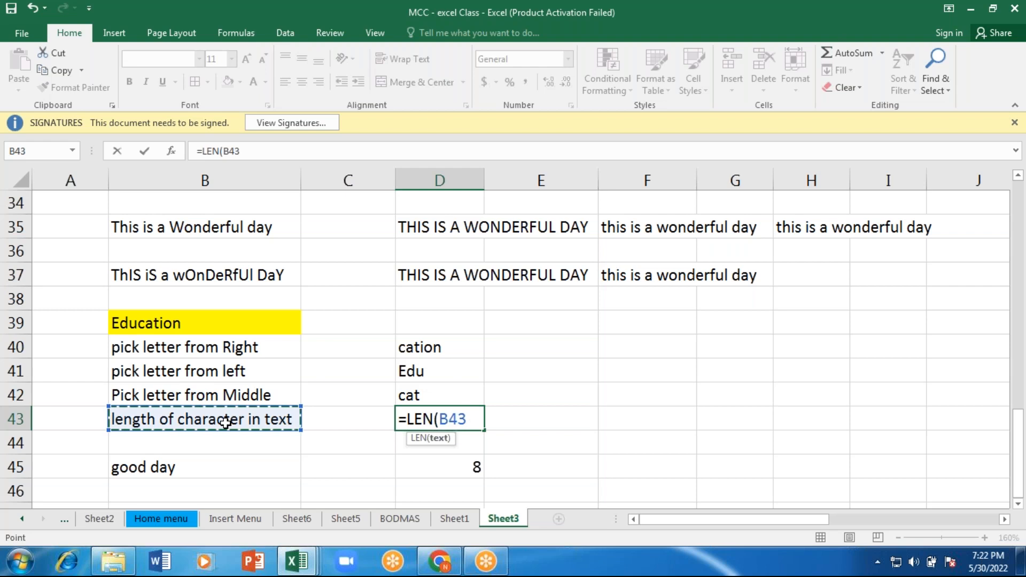
key("BackSpace")
key("BackSpace")
key("BackSpace")
left_click(177, 324)
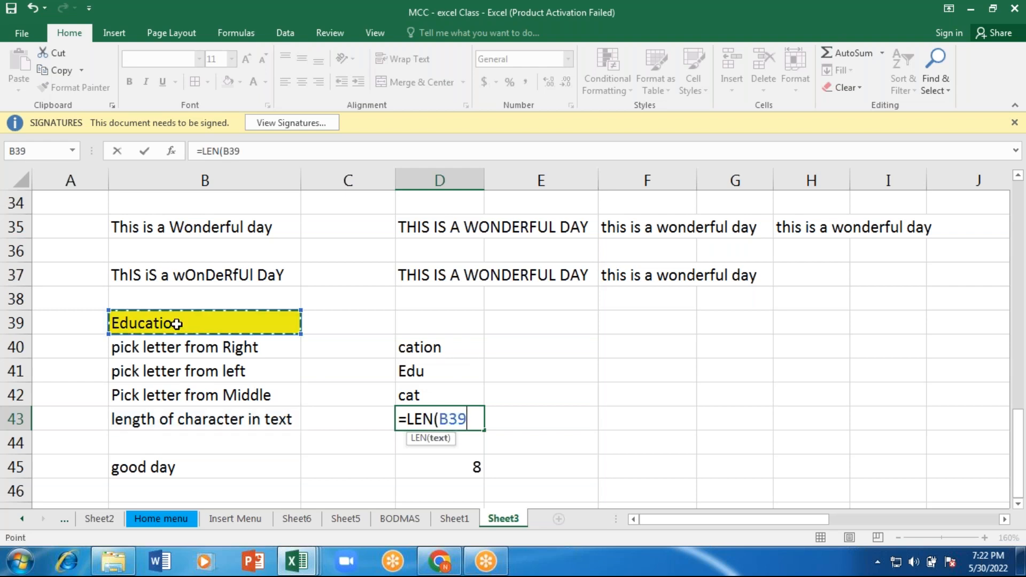
type(")")
key("Return")
left_click(201, 333)
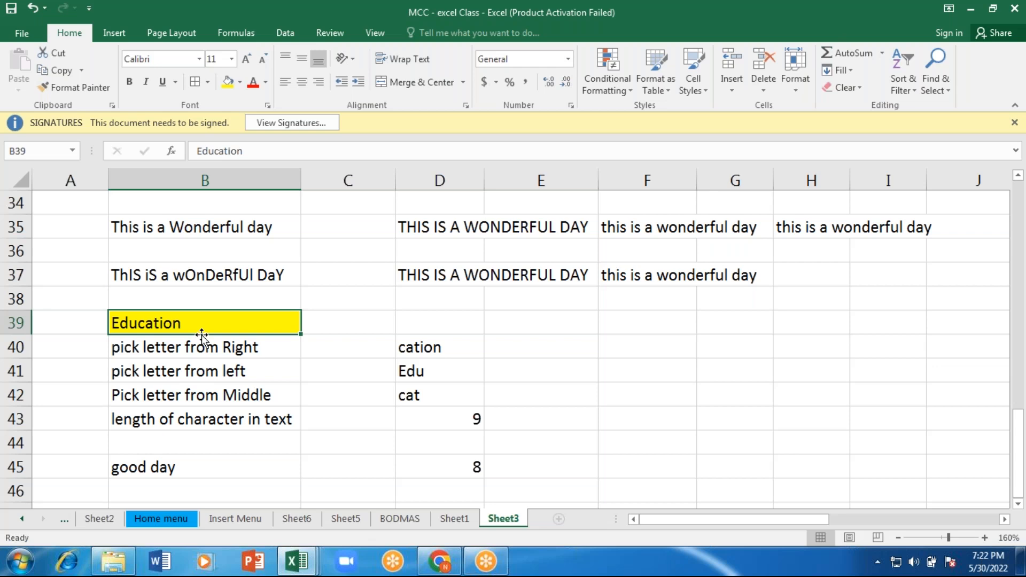
left_click(459, 413)
left_click_drag(343, 437, 155, 465)
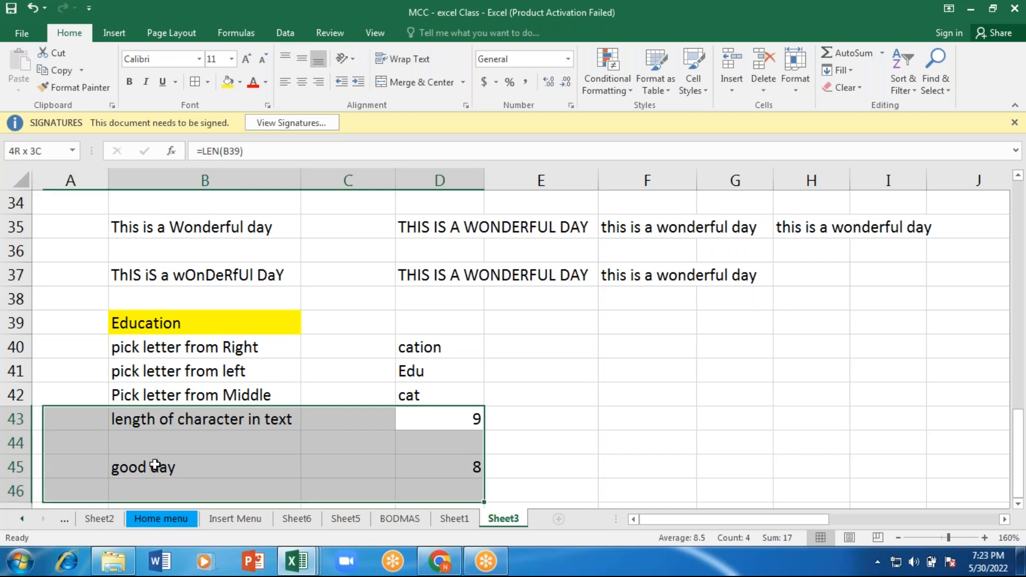
left_click(155, 465)
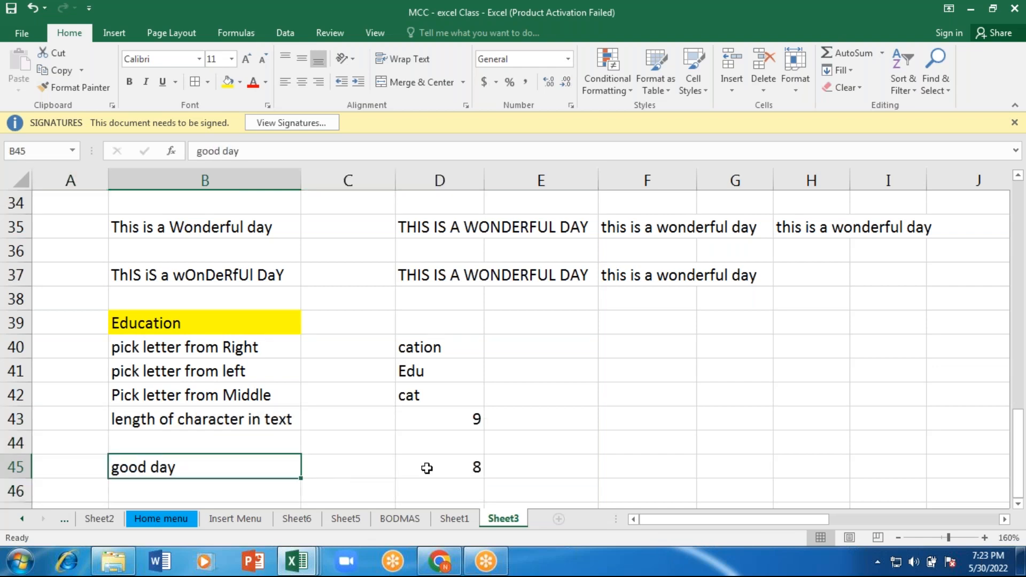
Step: Re-enter the formula =LEN(B45) in cell D45 to count the characters of "good day"
left_click(427, 468)
type("=")
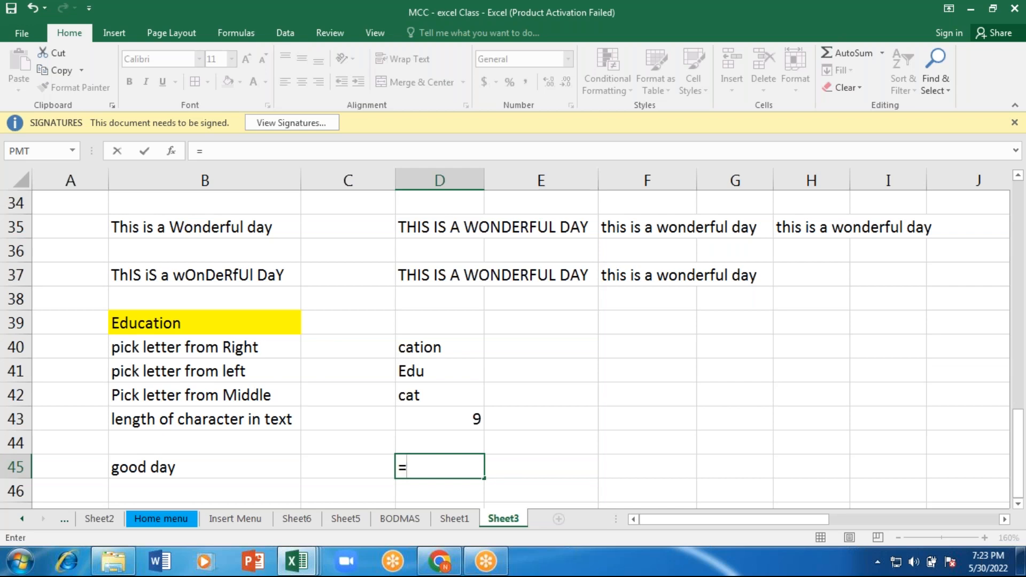
type("(")
key("BackSpace")
type("len")
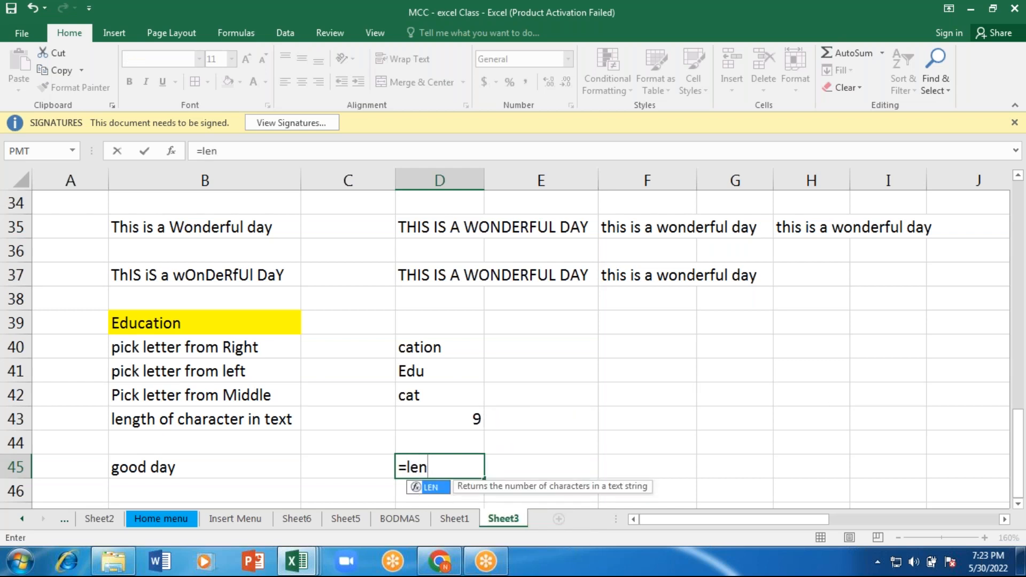
key("Tab")
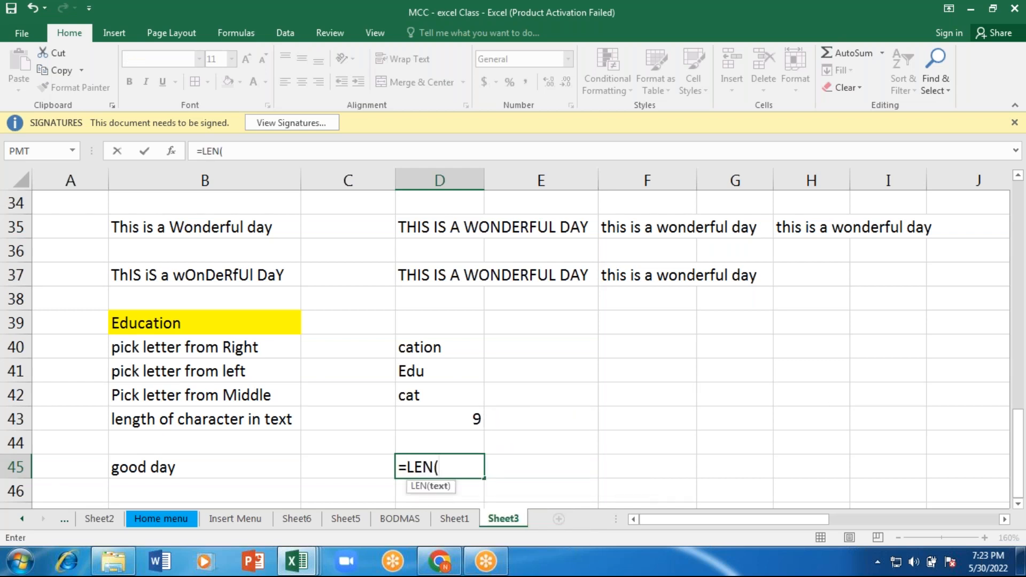
left_click(249, 470)
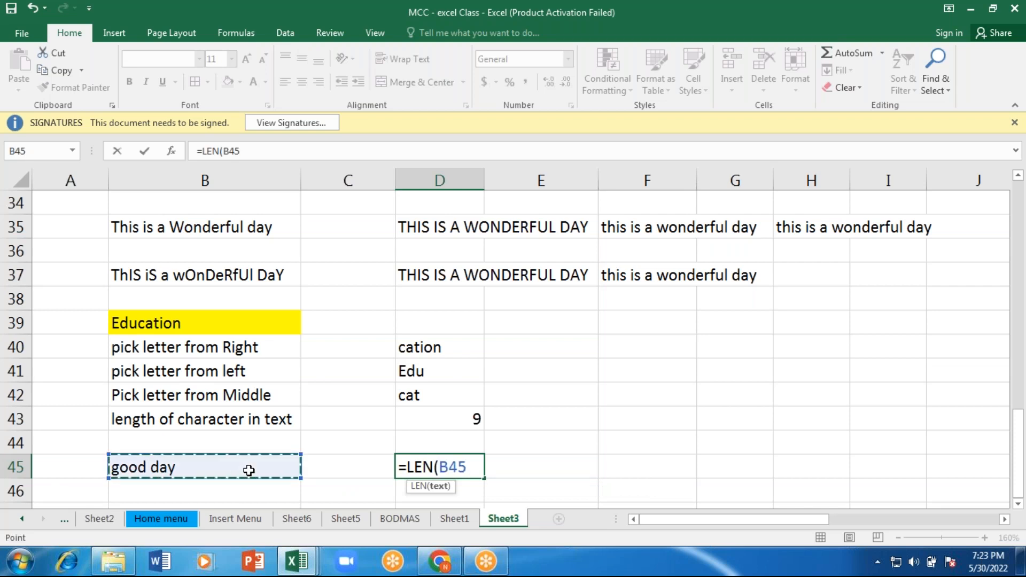
type(")")
key("Return")
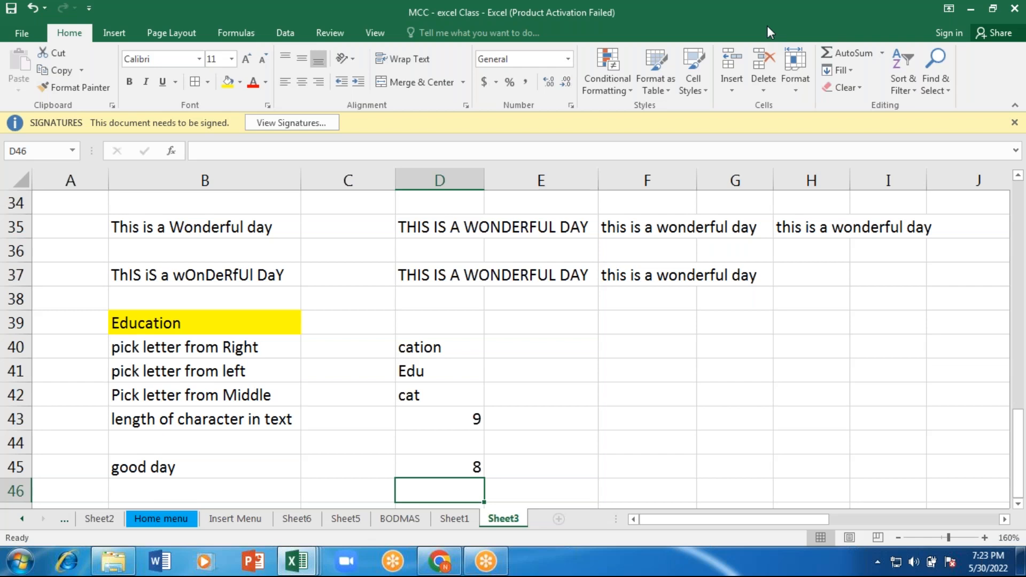
Step: Enter the label "to find current date" in cell B47
key("Return")
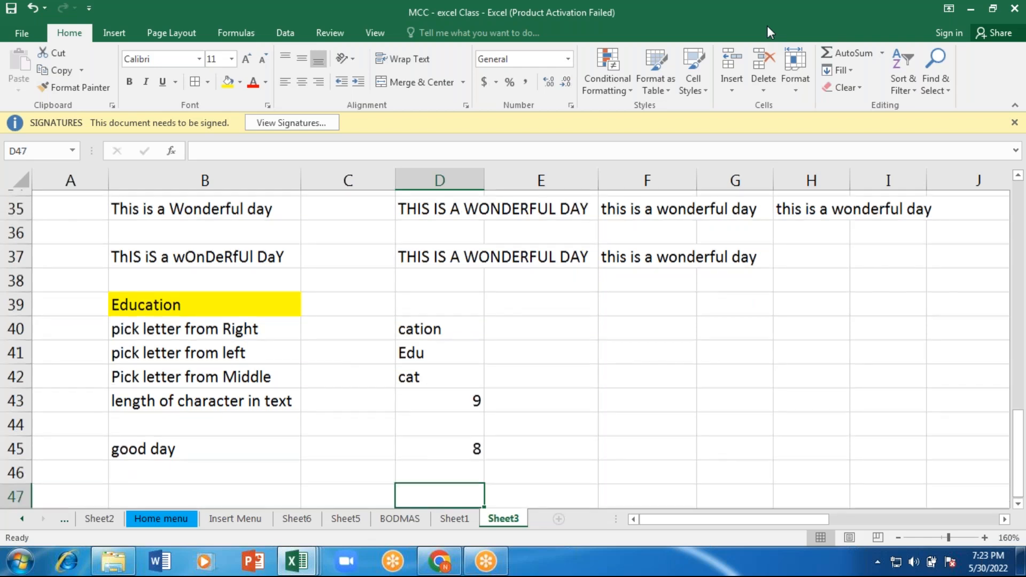
key("Left")
key("Left")
key("Down")
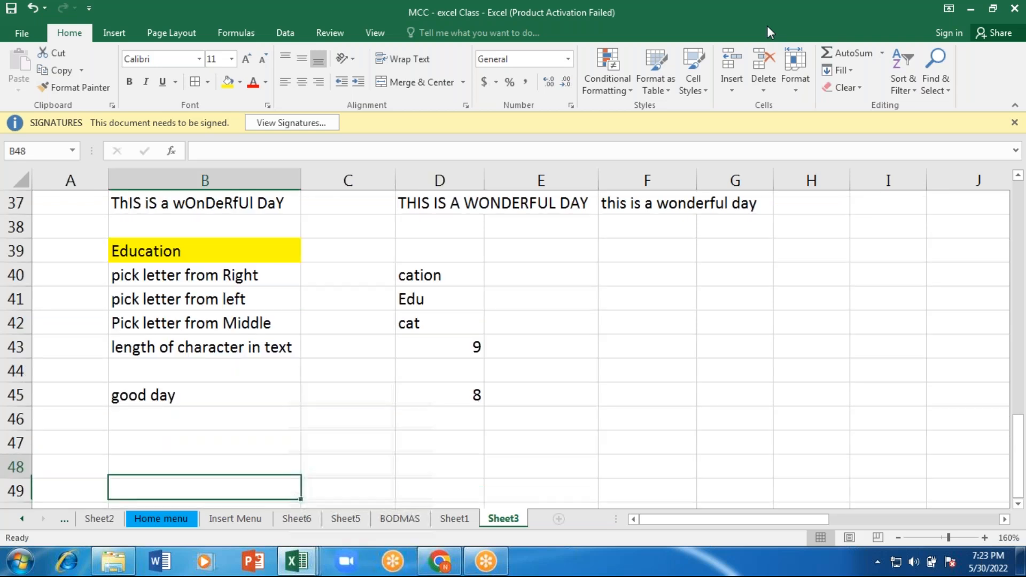
key("Up")
type("to fin")
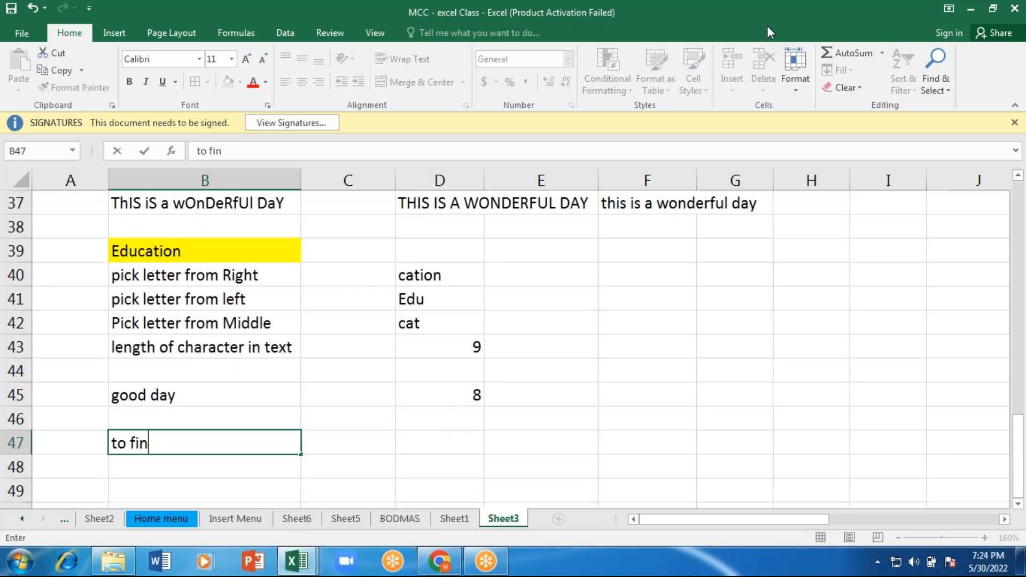
type("d current date")
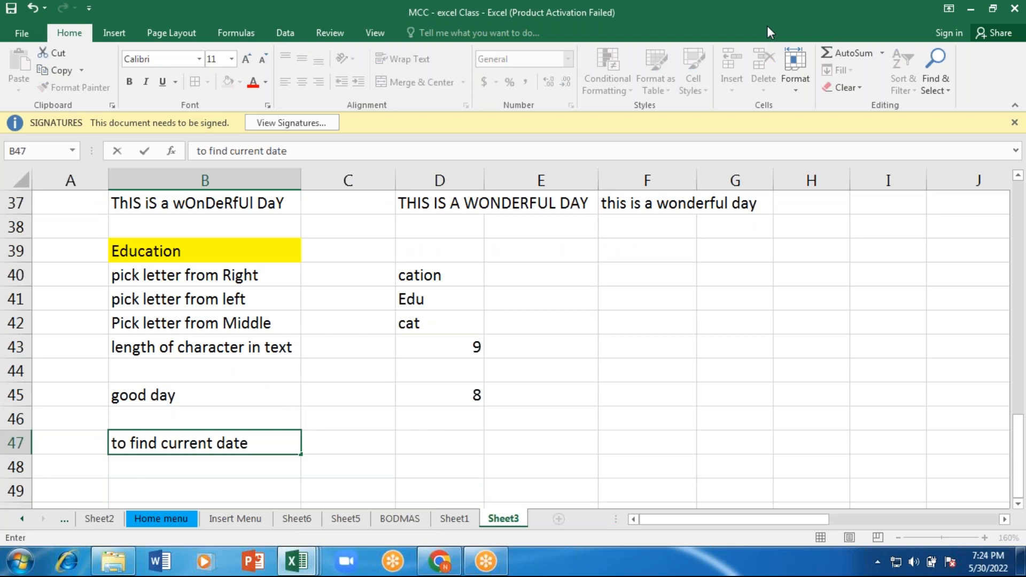
key("Tab")
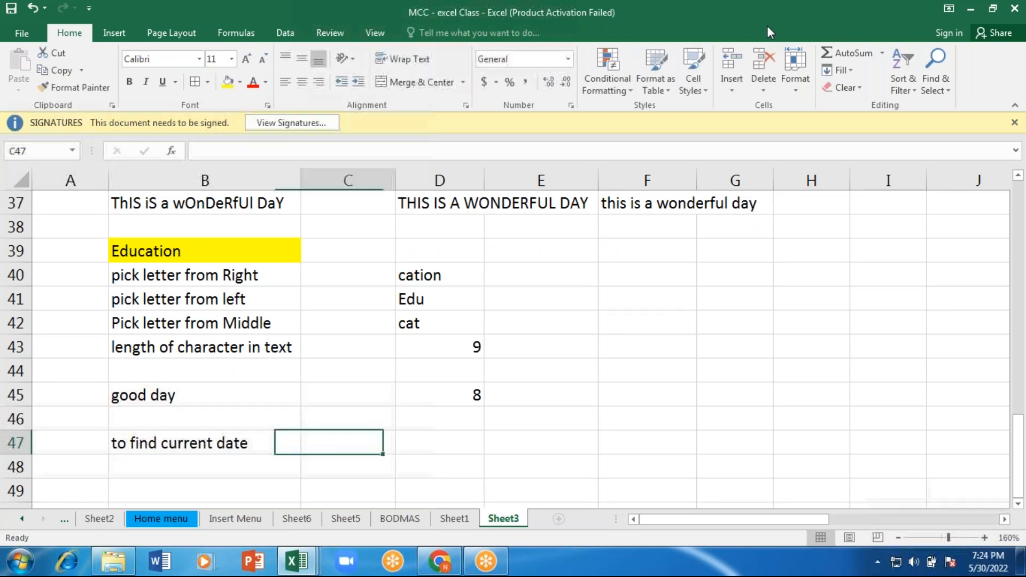
Step: Enter the formula =TODAY() in cell D47 to return the current date
key("Tab")
type("=")
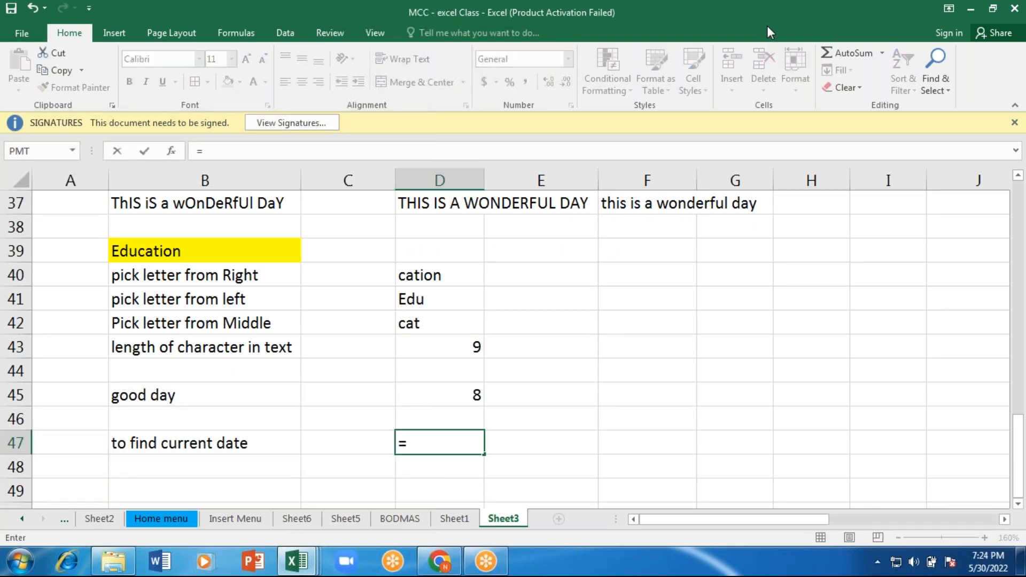
type("today")
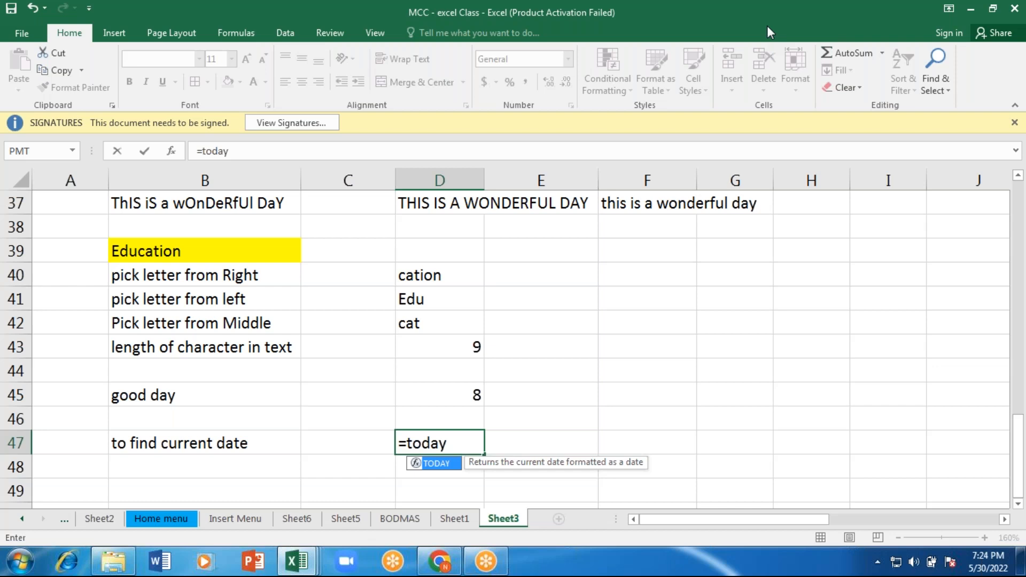
type("()")
key("Return")
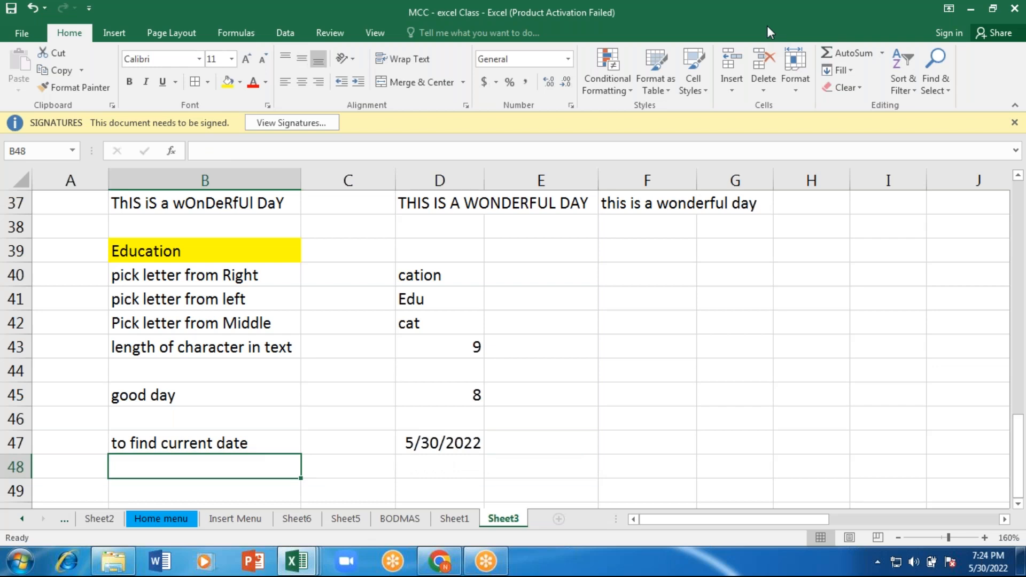
Step: Enter the label "to find time" in cell B48
type("to fin")
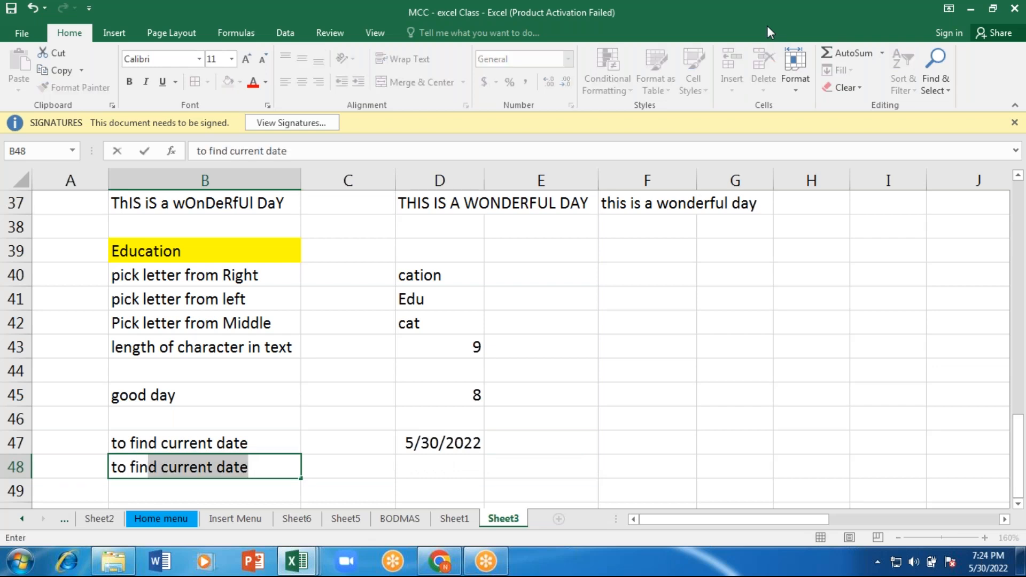
type("d time")
key("ctrl+Return")
Step: Enter the formula =NOW() in cell D48 to return the current date and time
key("Right")
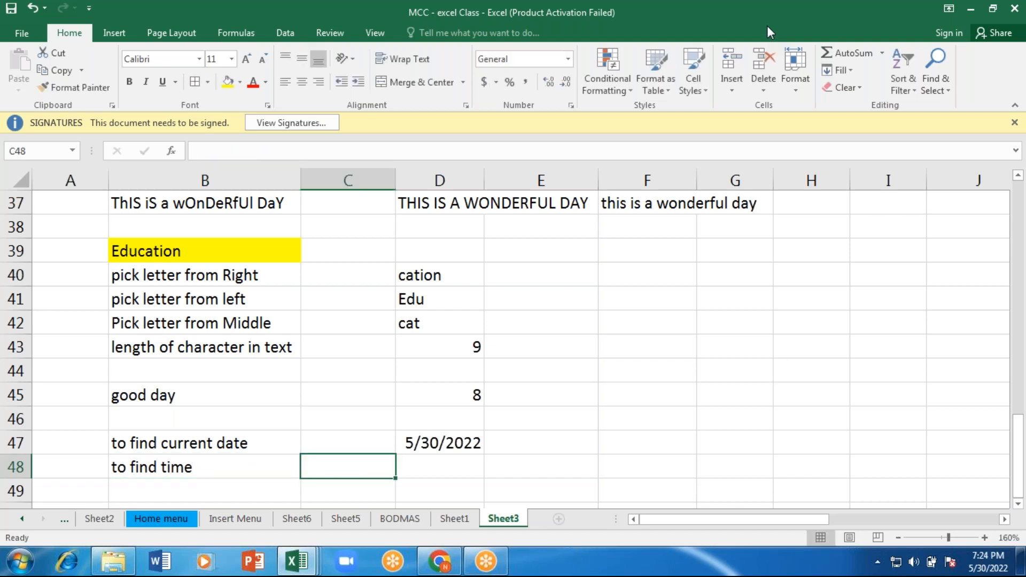
key("Right")
type("=")
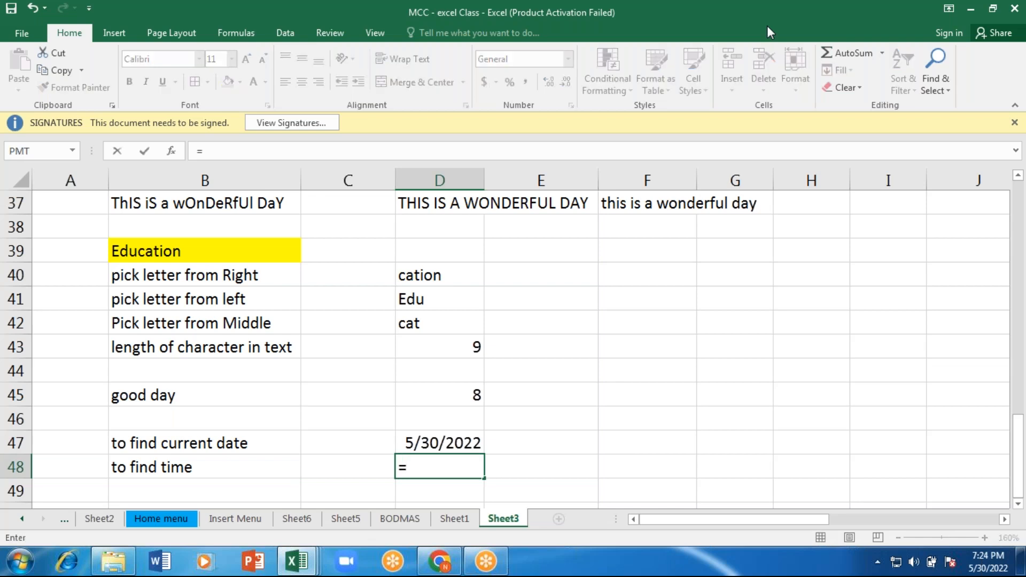
type("now")
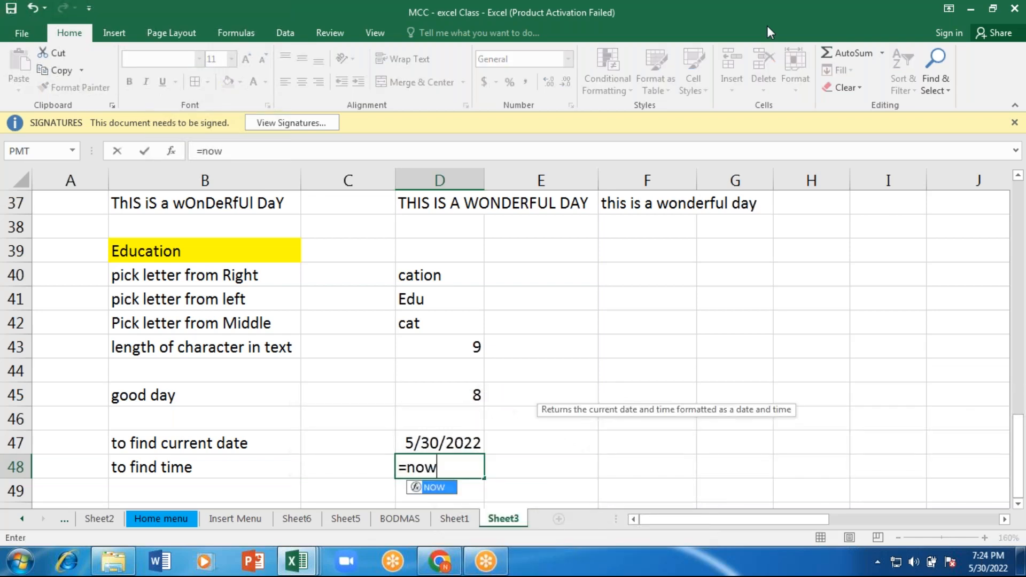
type("()")
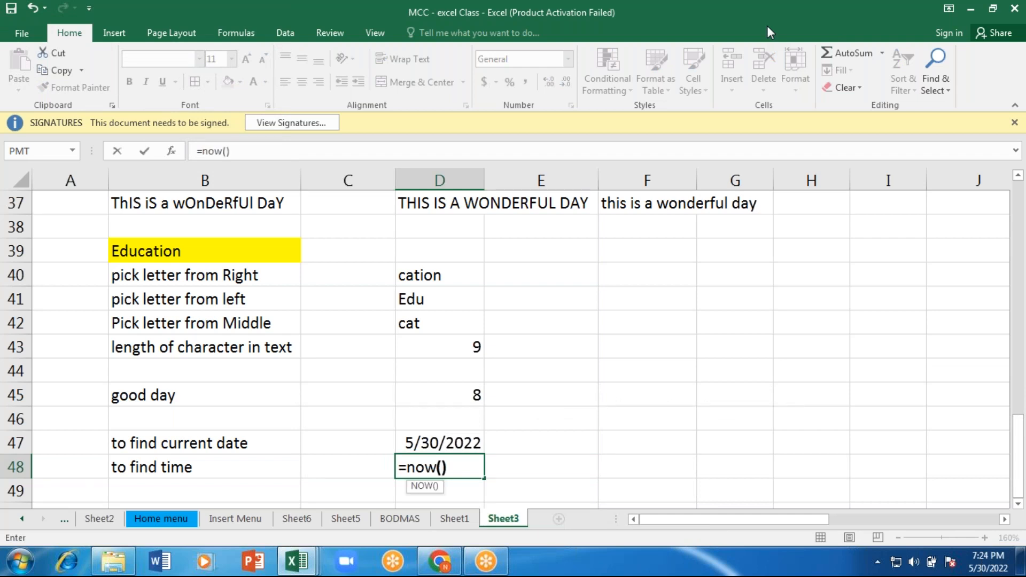
key("Return")
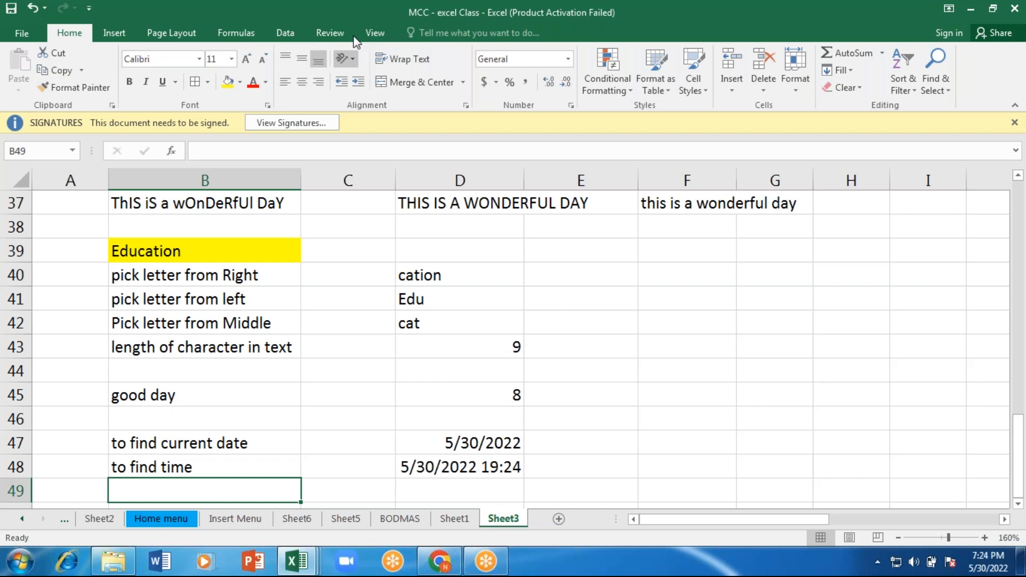
Step: Widen column C to about two and a half times its width
left_click(377, 9)
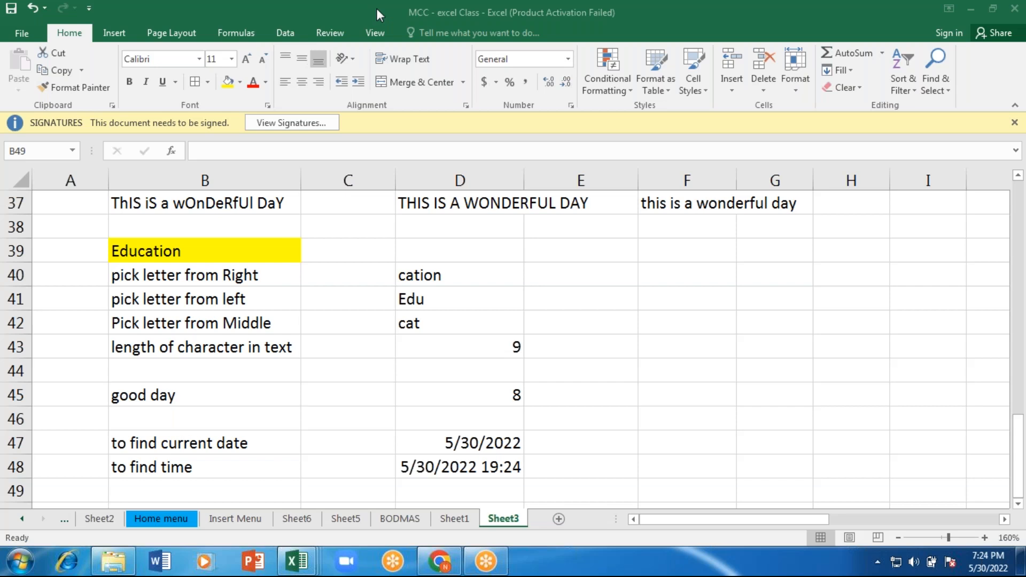
left_click(1019, 427)
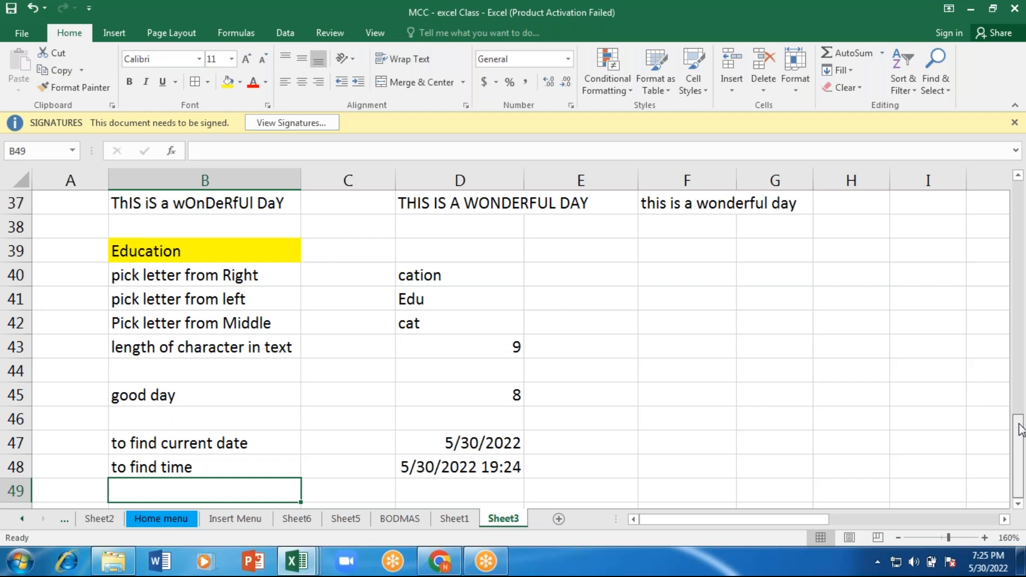
left_click_drag(1021, 427, 1019, 420)
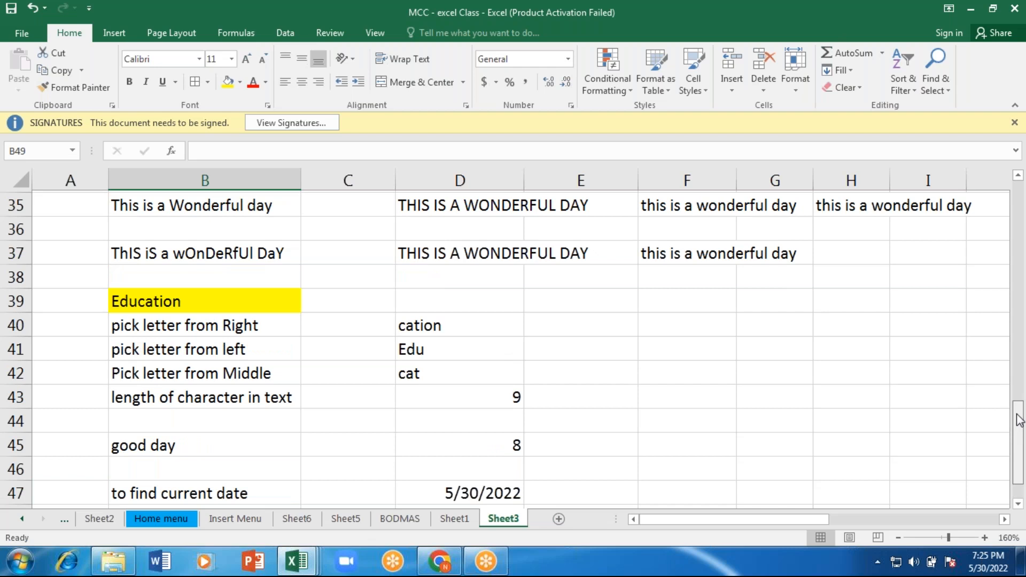
left_click_drag(1019, 420, 1019, 395)
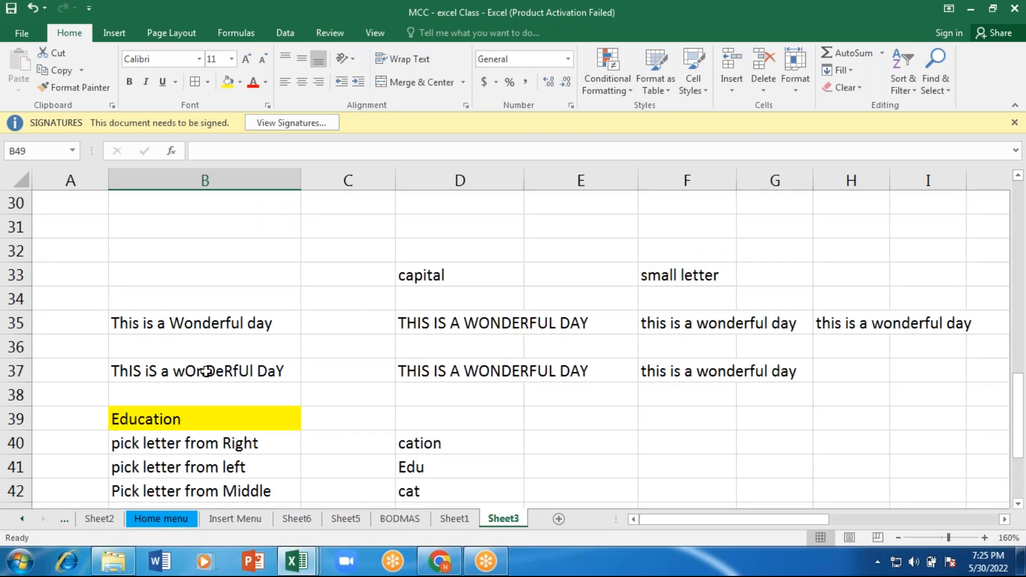
left_click(207, 371)
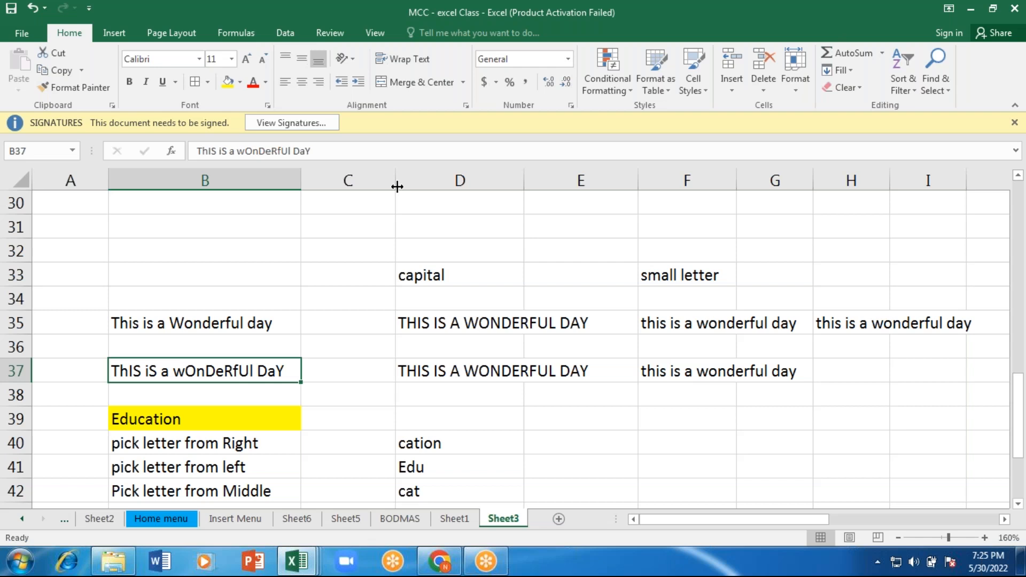
left_click_drag(396, 186, 546, 186)
Step: Enter the label "correct" in cell C33
left_click(347, 274)
double_click(347, 274)
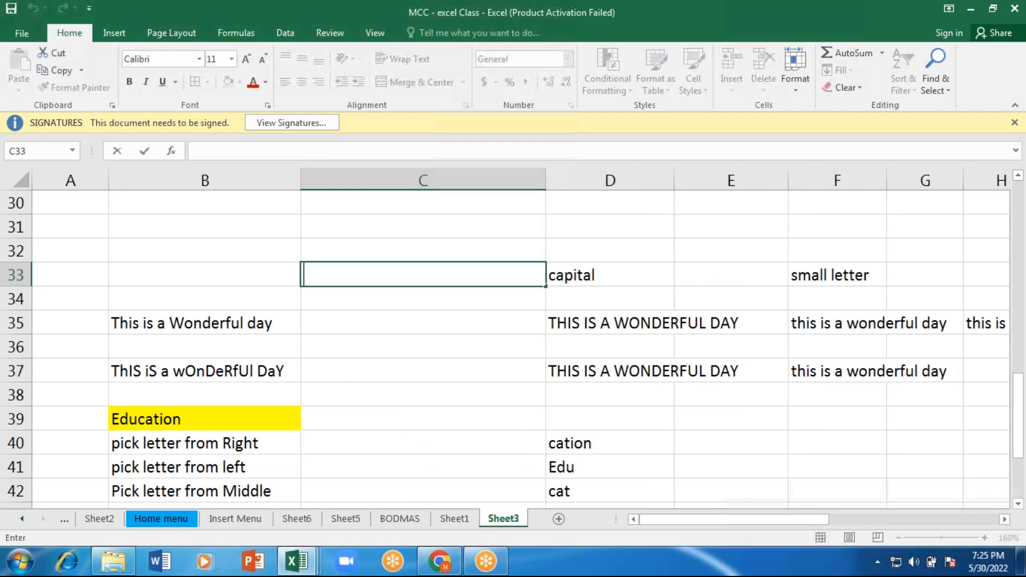
type("correct")
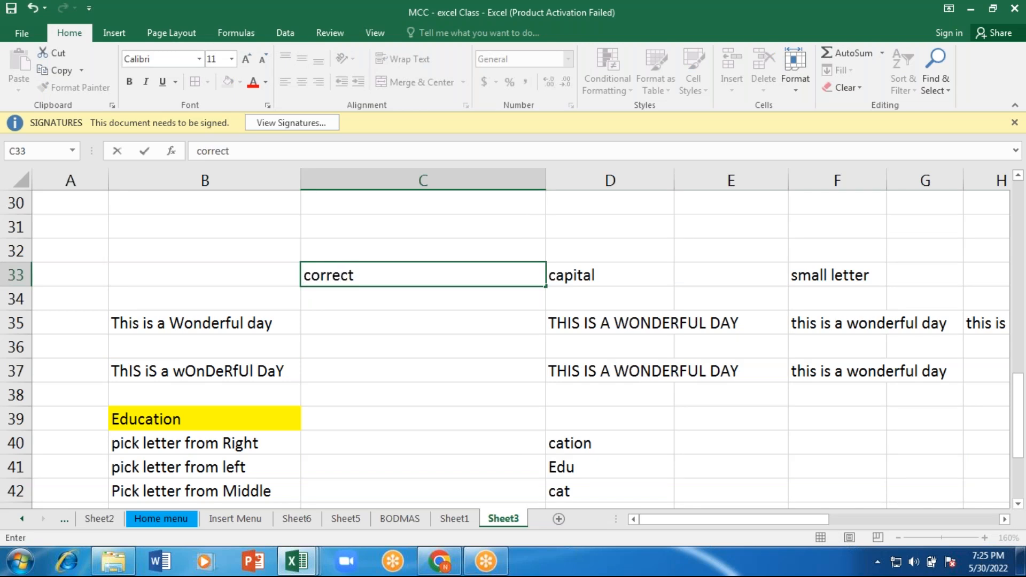
key("ctrl+Return")
Step: Enter the formula =PROPER(B37) in cell C37 to convert the mixed-case sentence to proper case
key("Down")
key("Down")
key("Down")
key("Down")
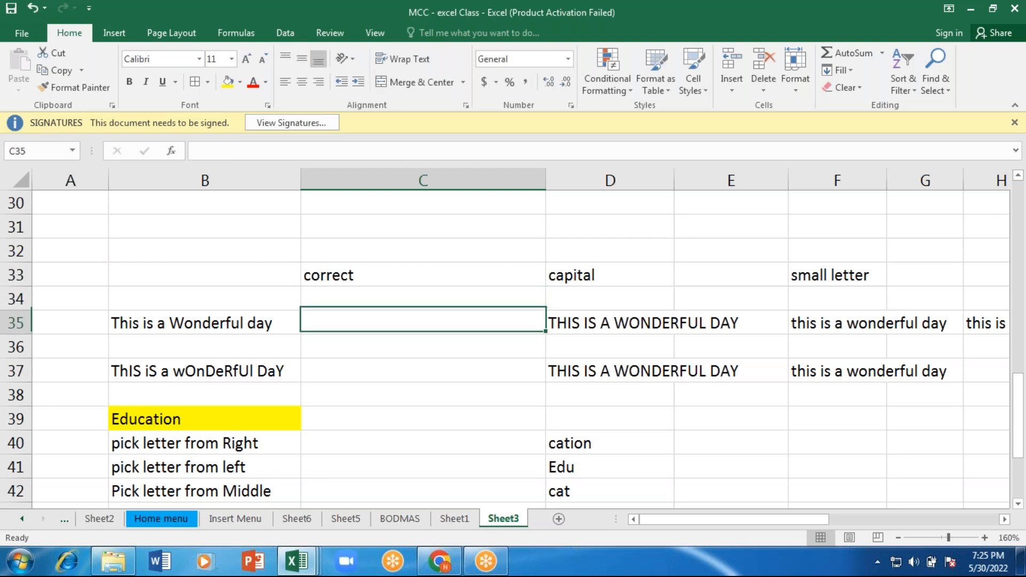
type("=p")
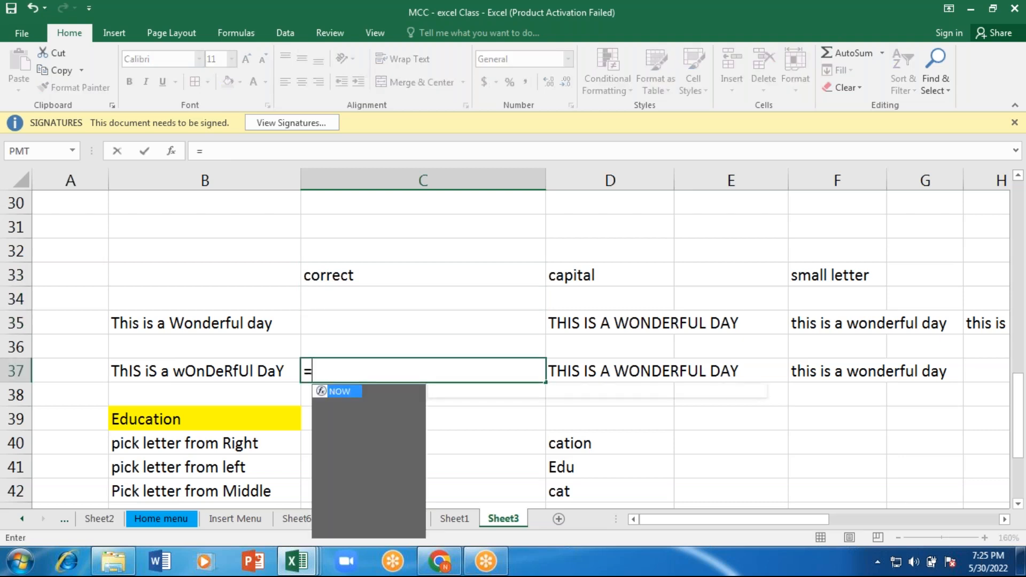
type("r")
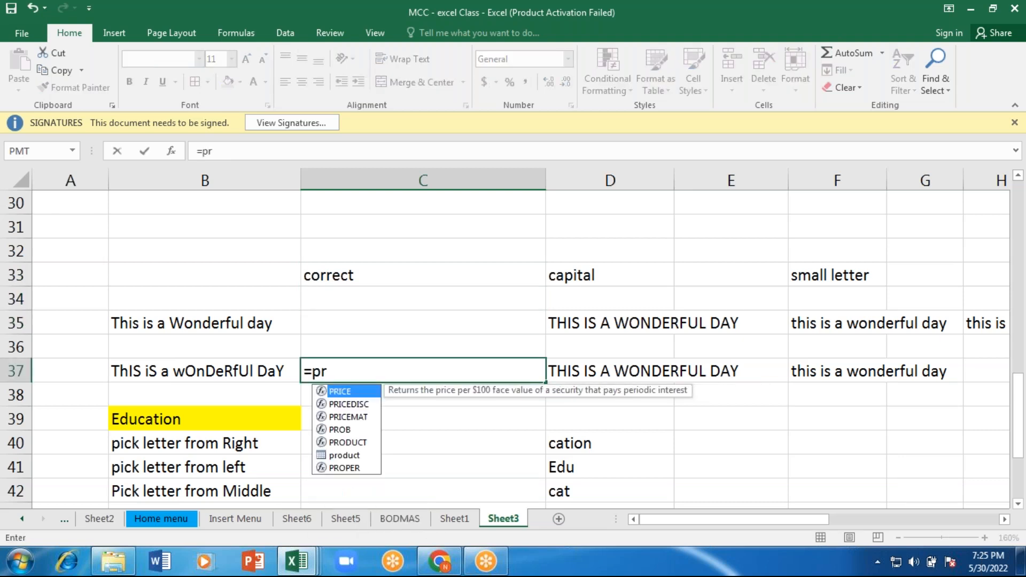
type("op")
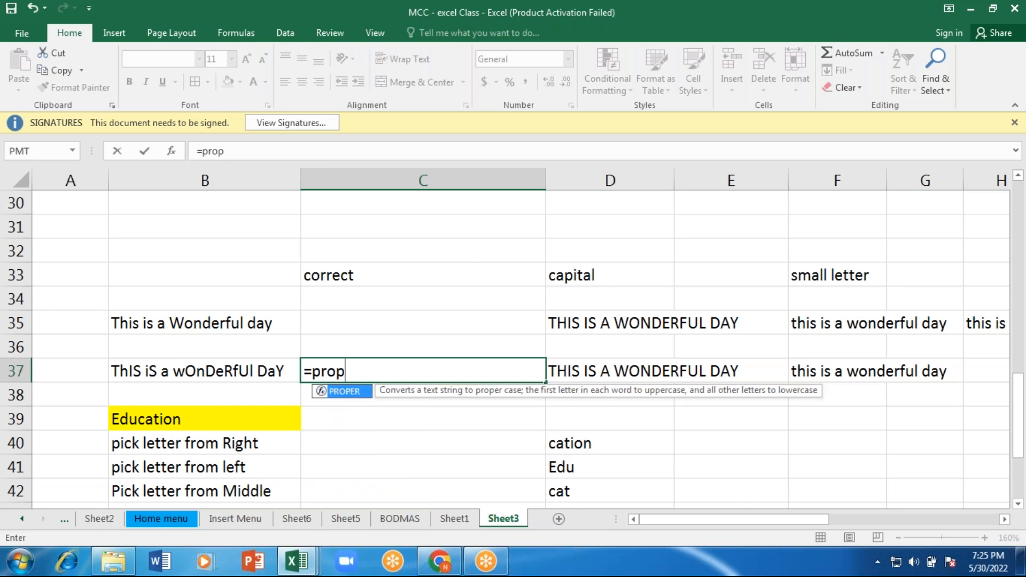
key("Tab")
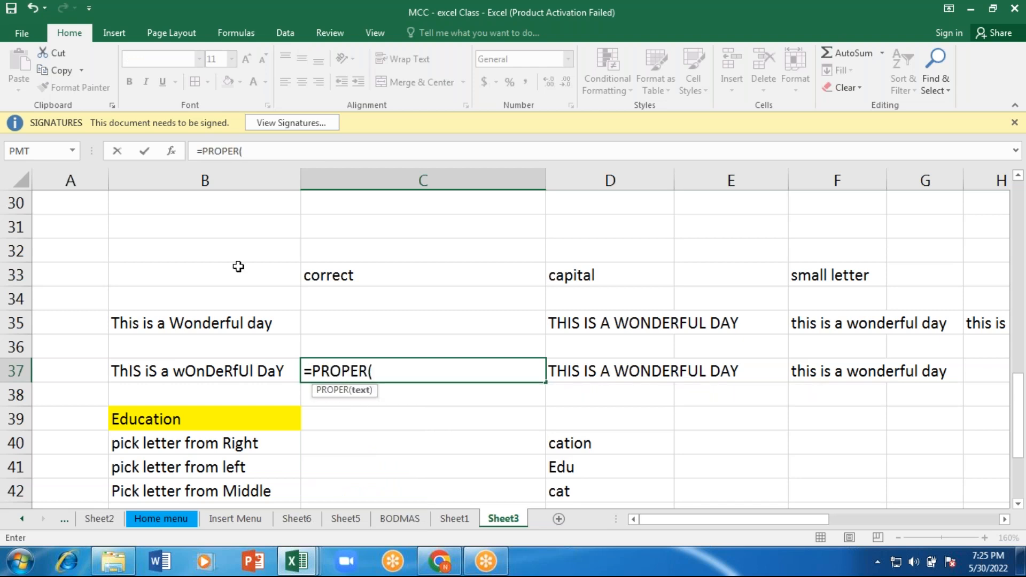
left_click(185, 373)
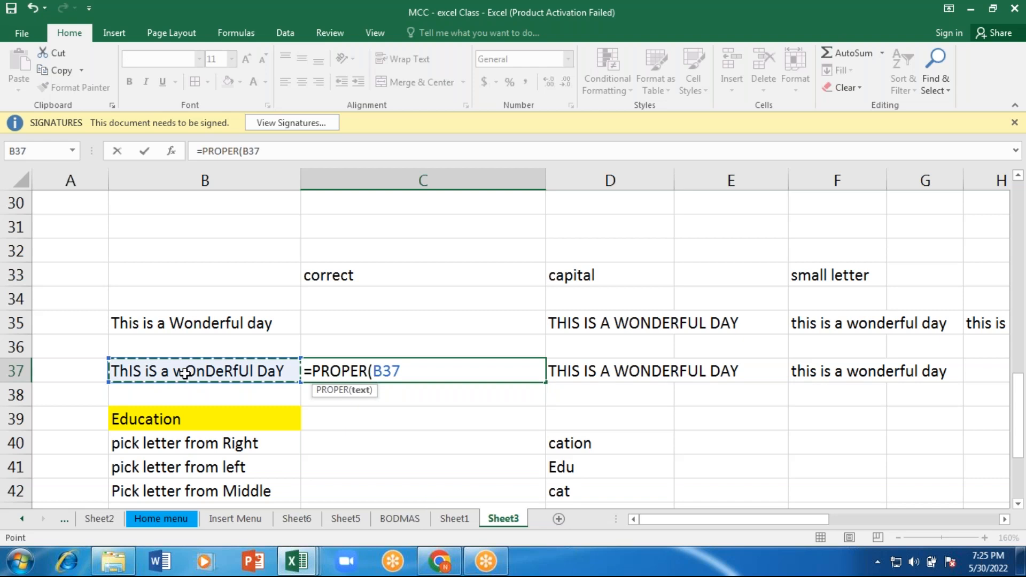
type(")")
key("Return")
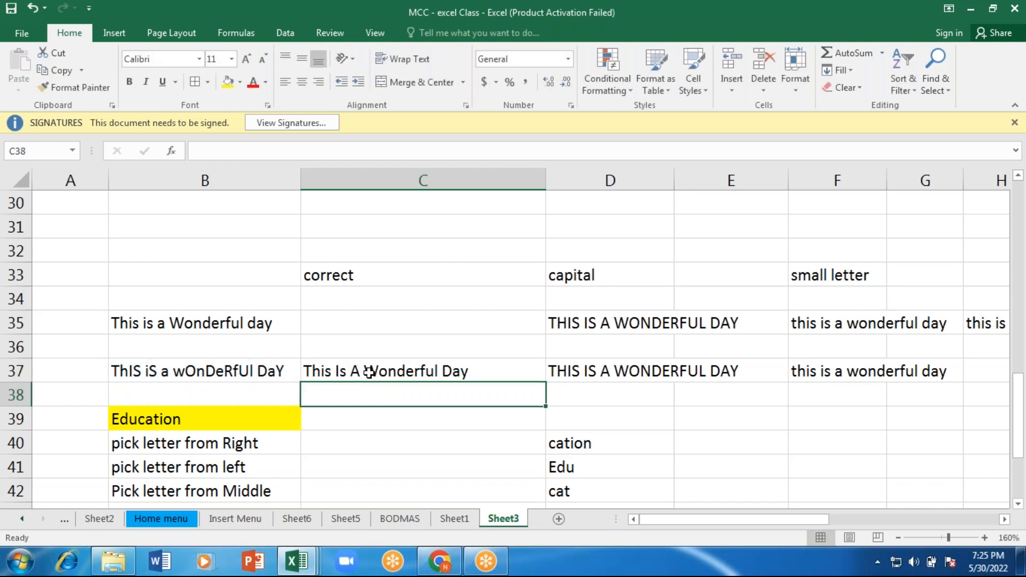
Step: Enter the formula =PROPER(B35) in cell C35 to convert "This is a Wonderful day" to proper case
left_click(372, 278)
left_click(325, 324)
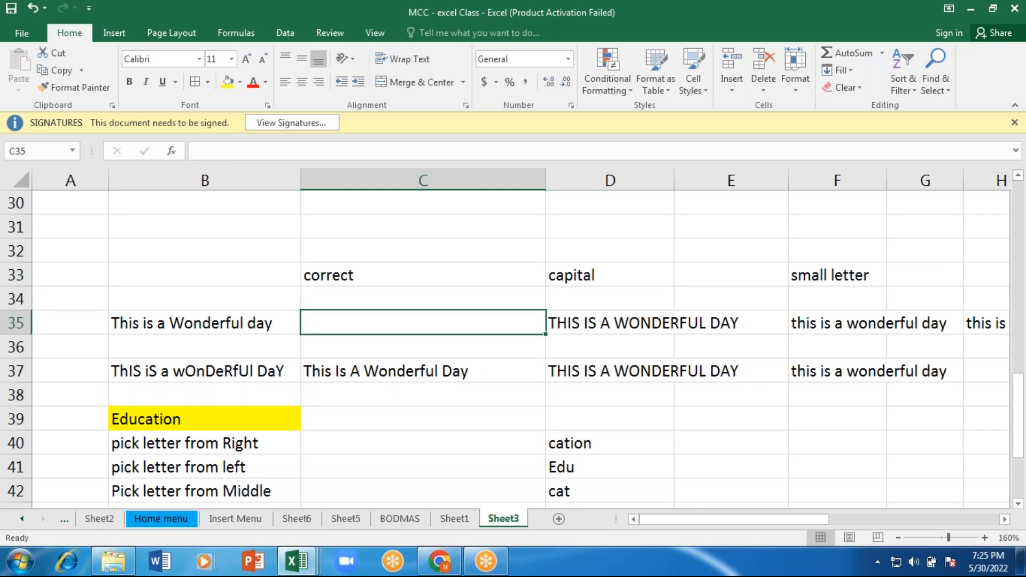
type("=")
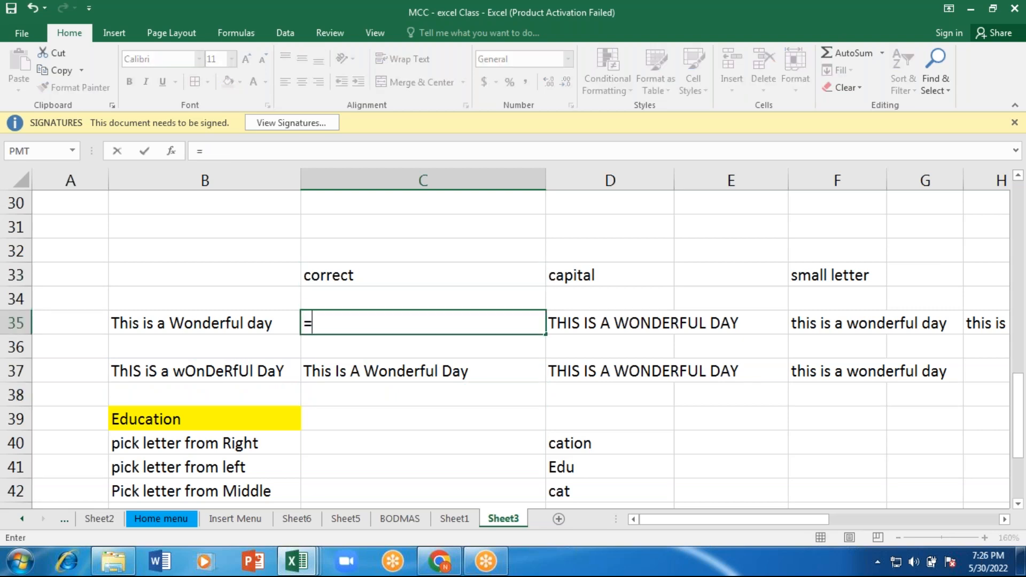
type("pro")
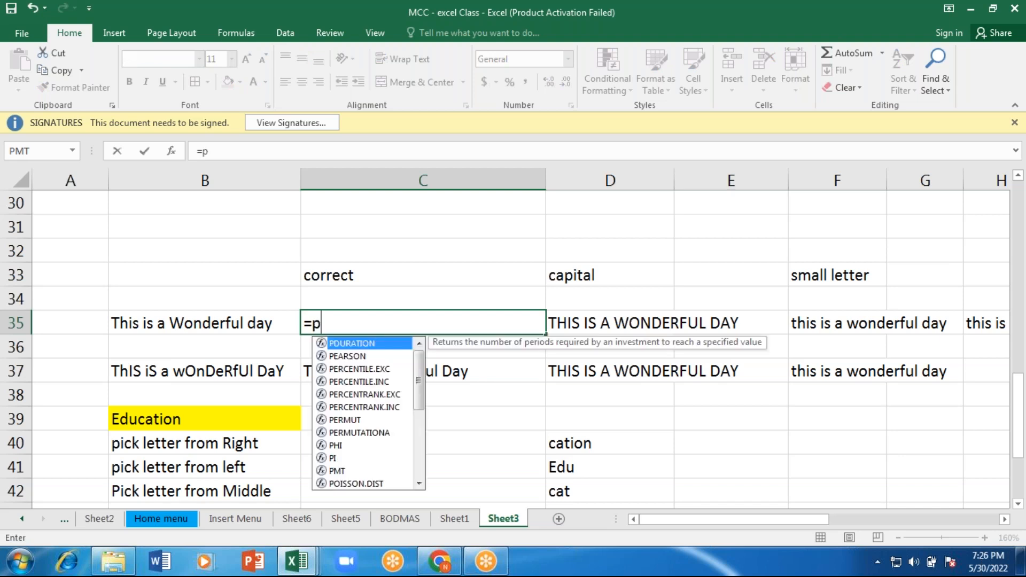
key("Down")
key("Down")
key("Down")
key("Tab")
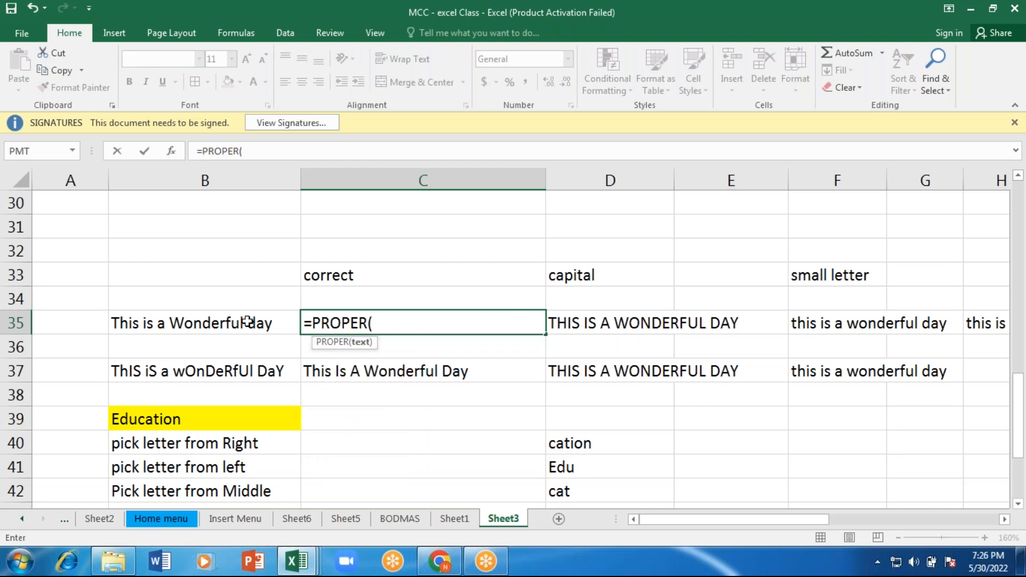
left_click(247, 321)
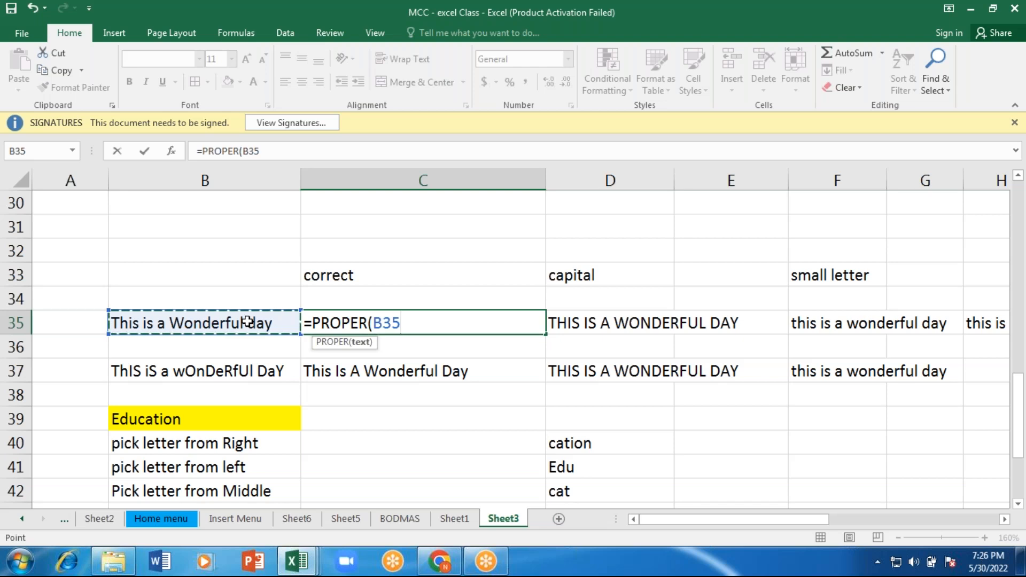
type(")")
key("ctrl+Return")
Step: Enter the letters N, I, C and T in separate cells across row 51, from A51 to D51
key("Down")
key("Down")
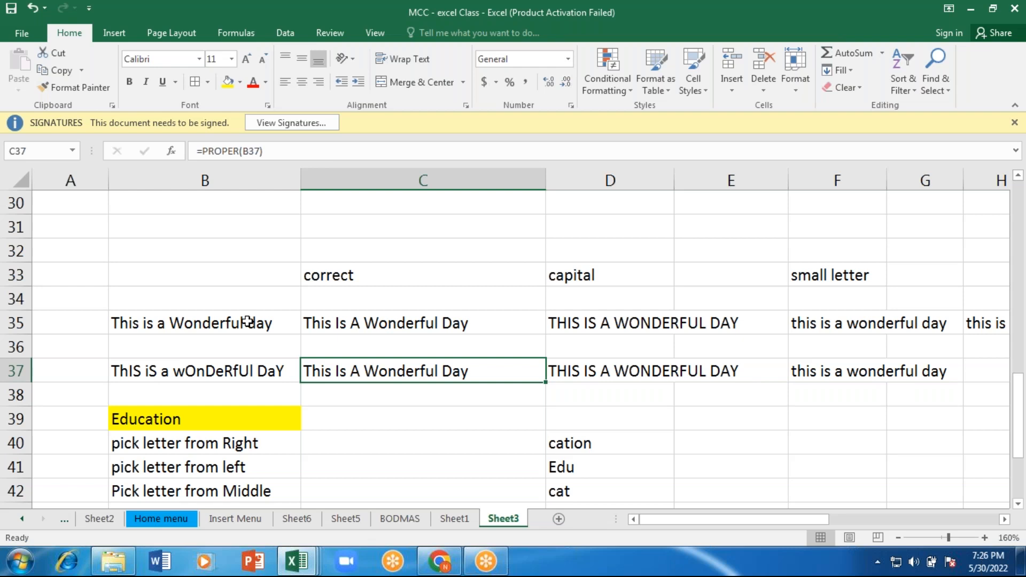
key("Down")
key("Down")
key("Down")
key("Down")
key("Down")
key("Down")
key("Down")
key("Down")
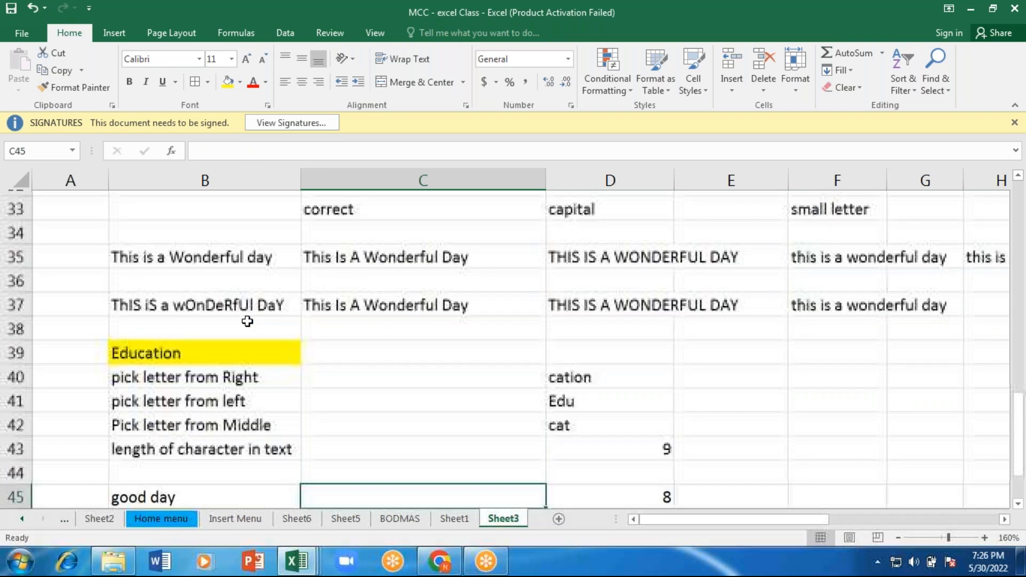
key("Down")
key("Down")
key("Down")
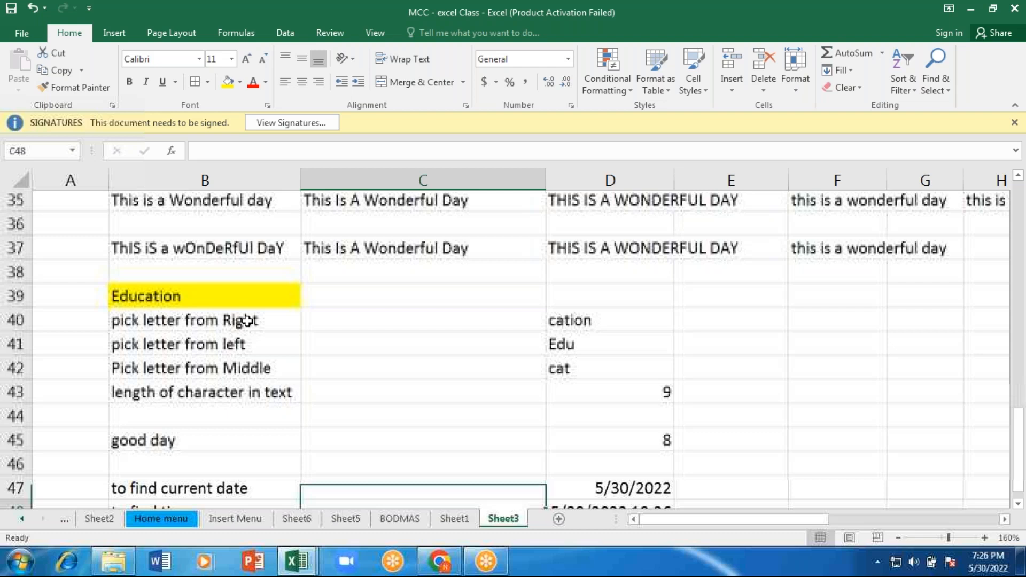
key("Down")
key("Down")
key("Down")
key("Left")
key("Left")
type("N")
key("Tab")
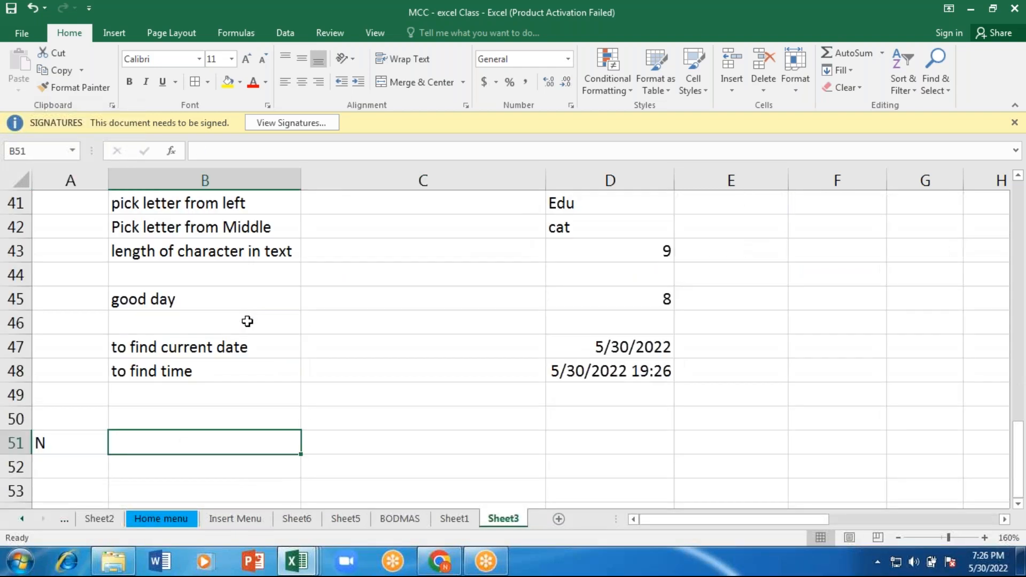
type("I")
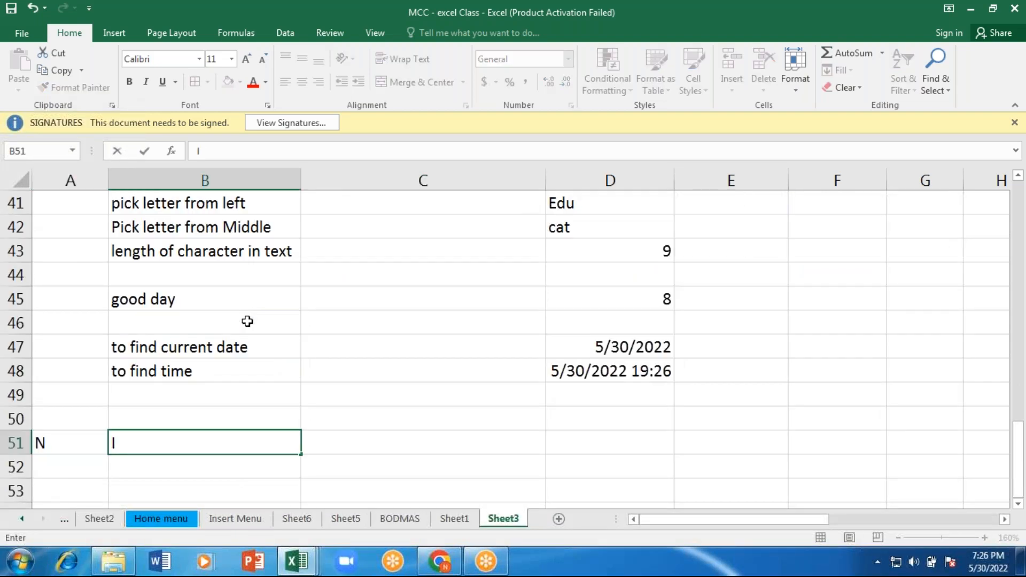
key("Tab")
type("C")
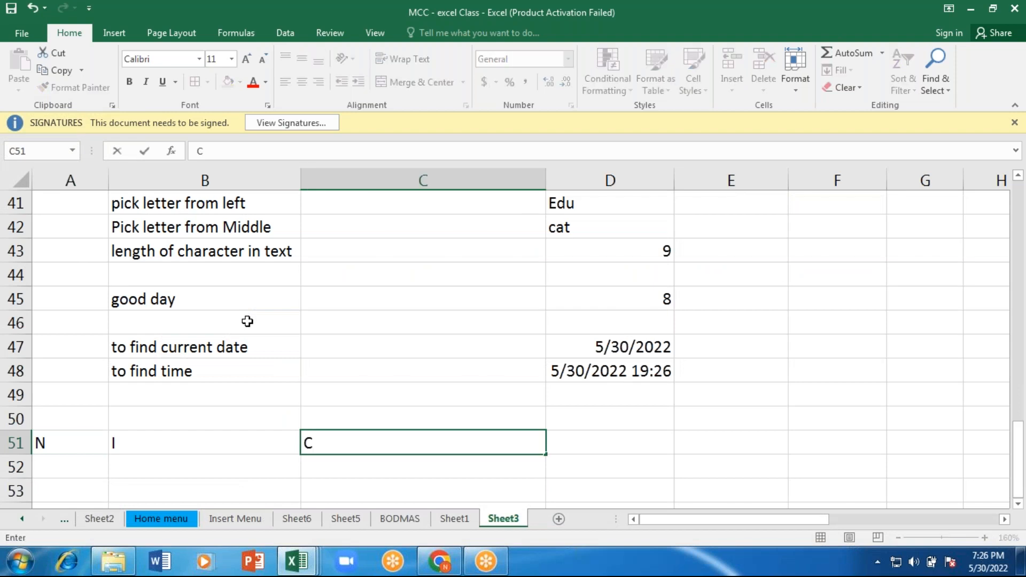
key("Tab")
type("D")
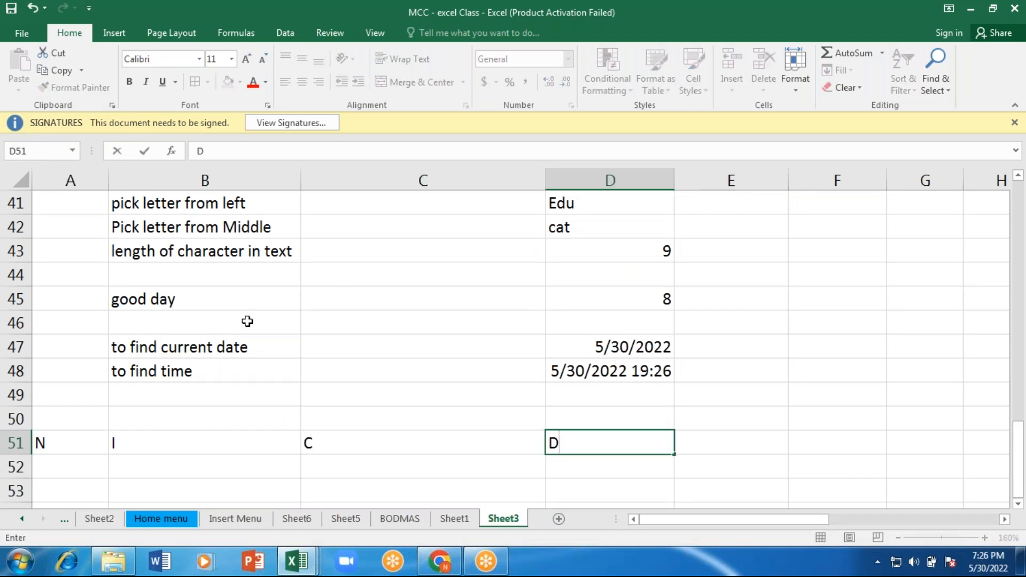
key("BackSpace")
type("T")
key("Return")
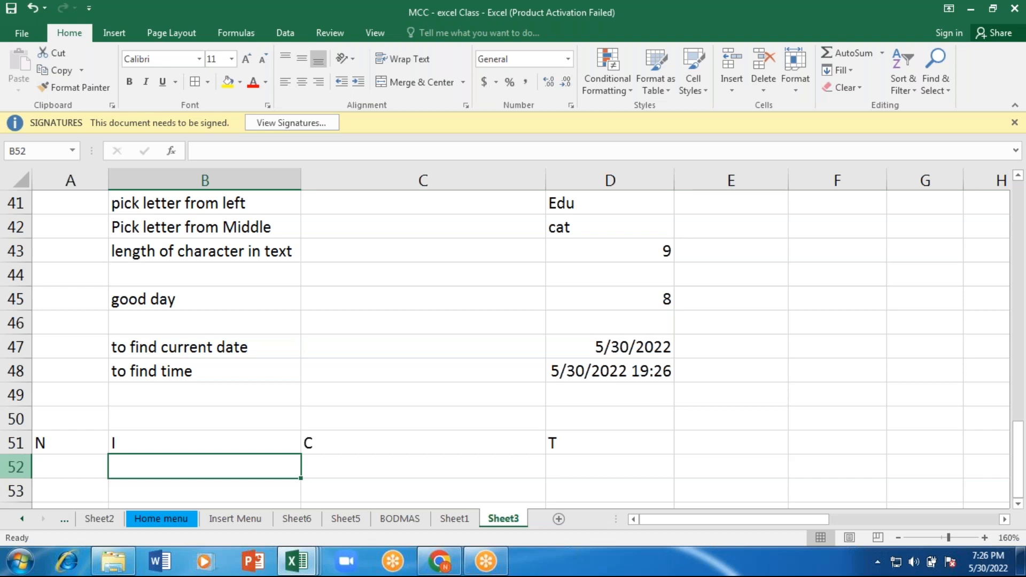
Step: Clear the contents of row 51
left_click(10, 443)
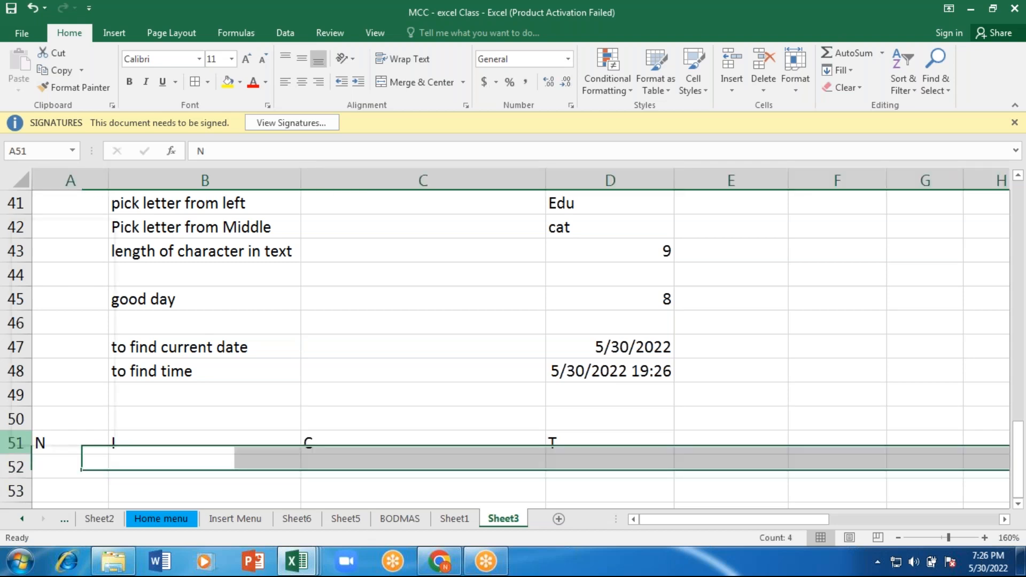
key("Delete")
Step: Enter the letters N, I, C and T in separate cells down column E, from E50 to E53
left_click(700, 417)
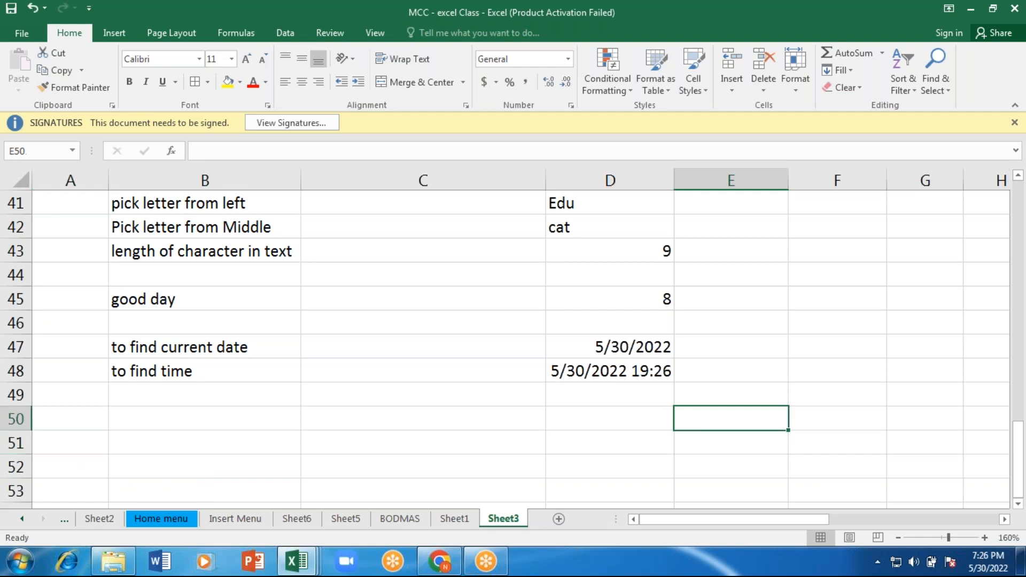
type("N")
key("Return")
type("I")
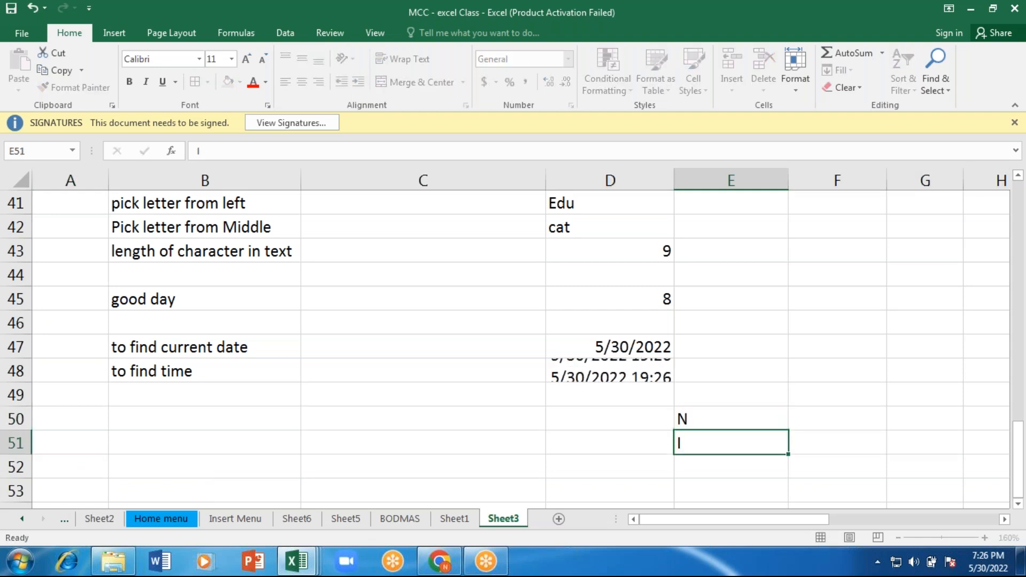
key("Return")
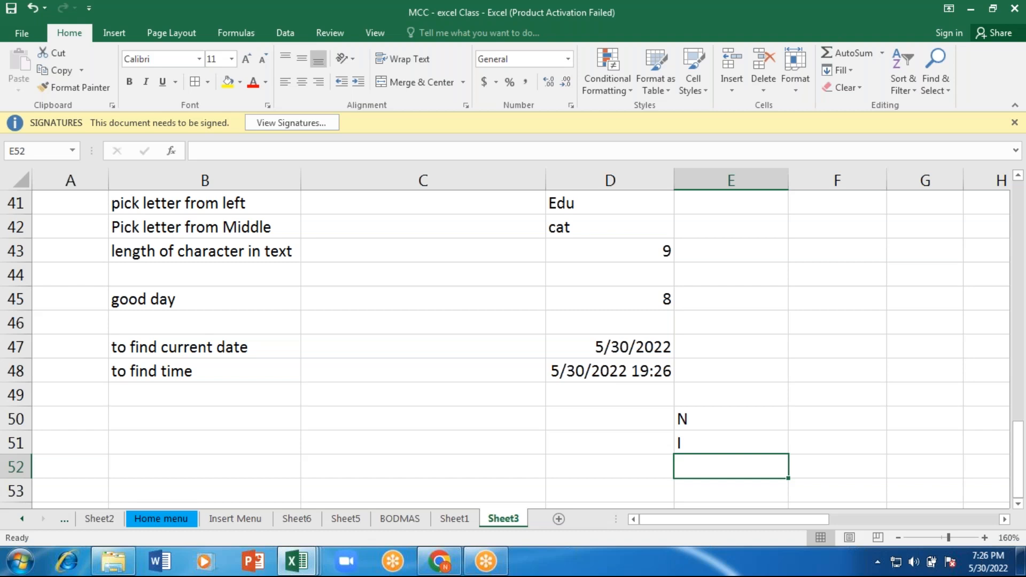
type("C")
key("ctrl+Return")
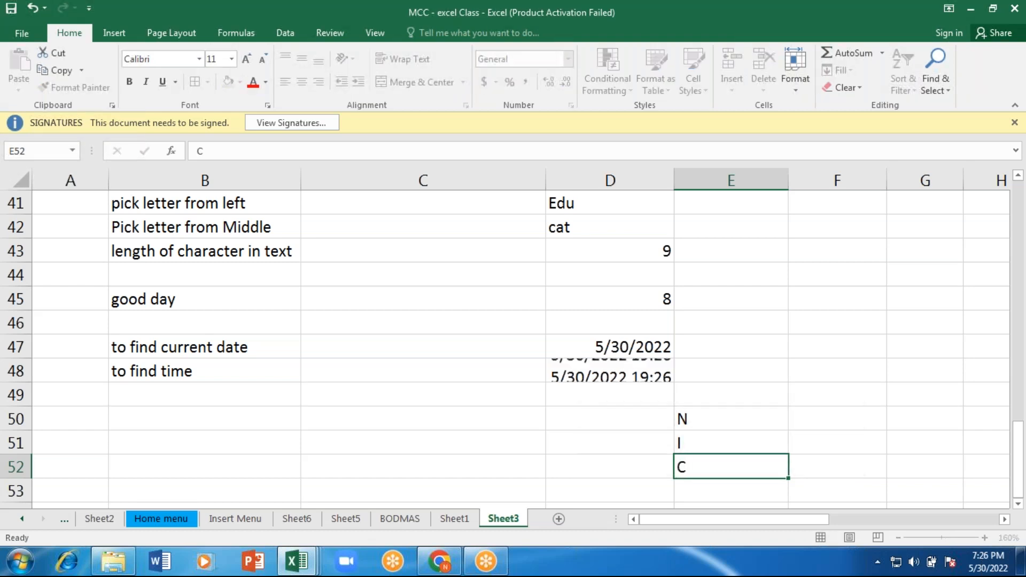
key("Return")
type("T")
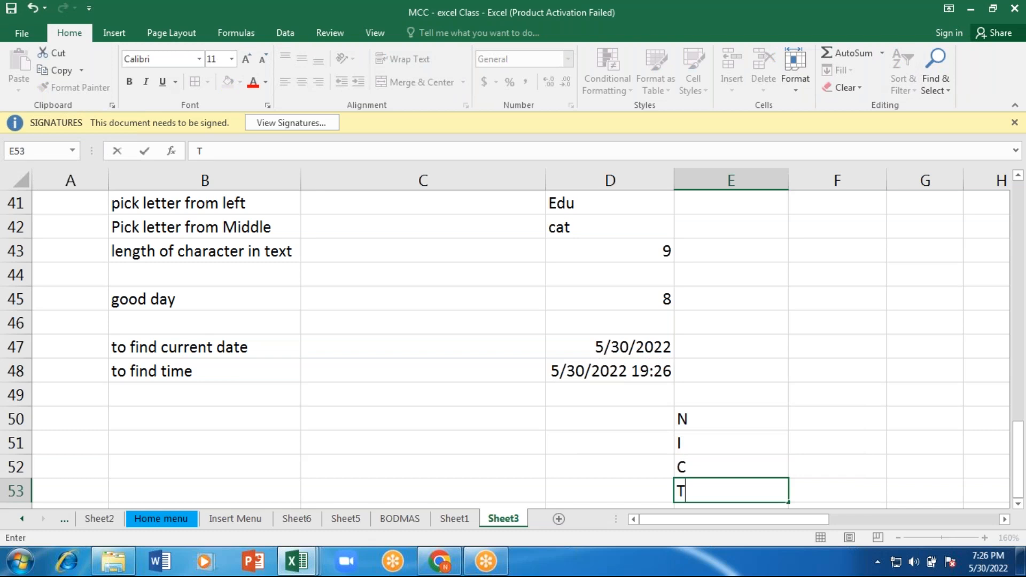
key("Return")
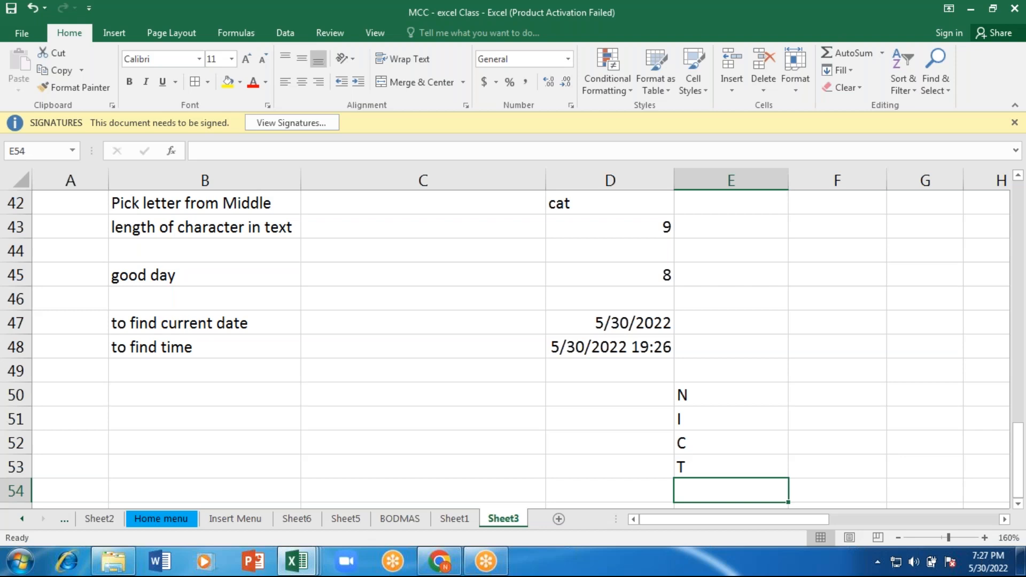
Step: Enter the formula =CONCATENATE(E50,E51,E52,E53) in cell B50 to join the four letters into one word
left_click(196, 399)
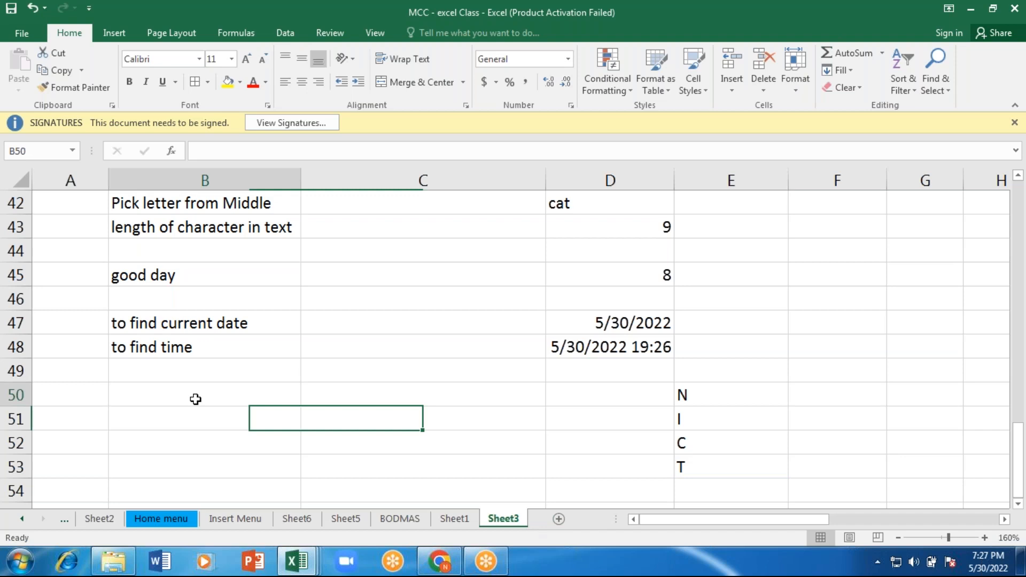
type("=")
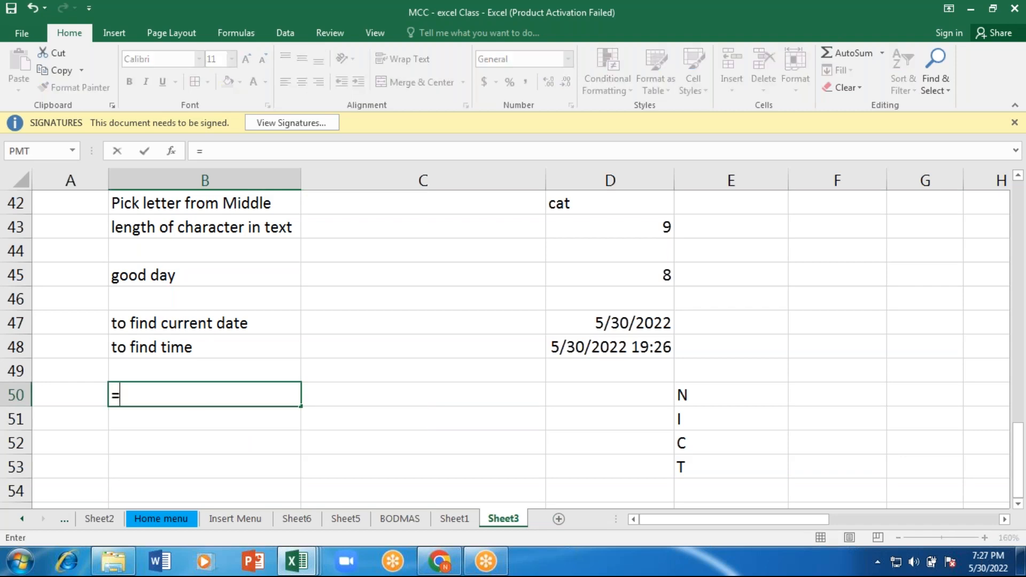
type("con")
key("Tab")
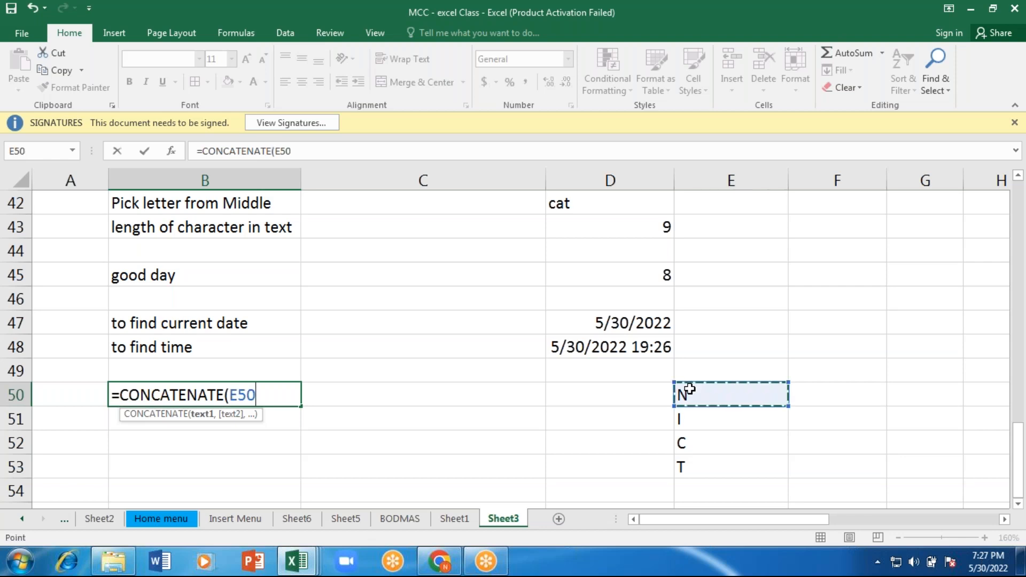
type(",")
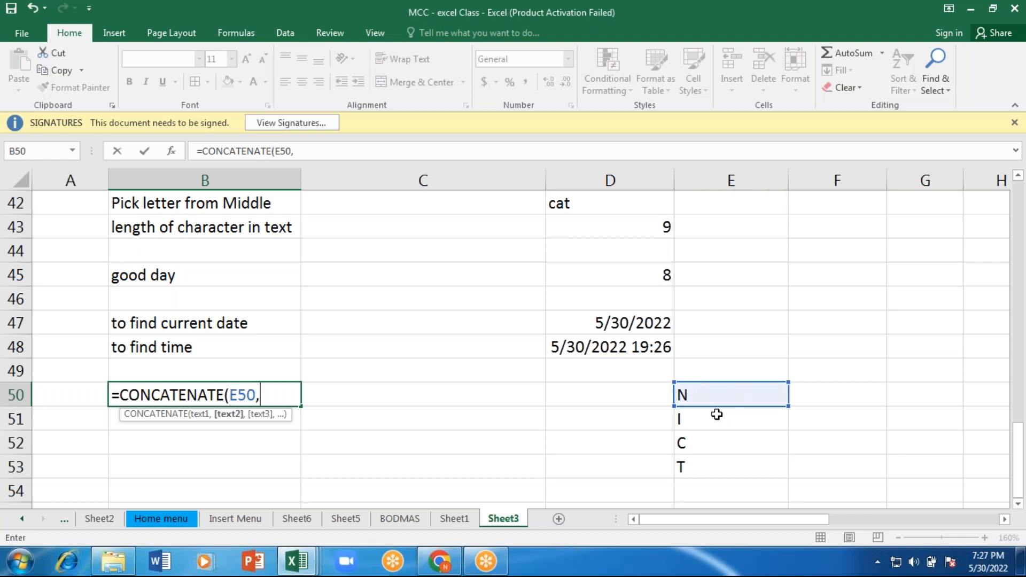
left_click(716, 414)
type(",")
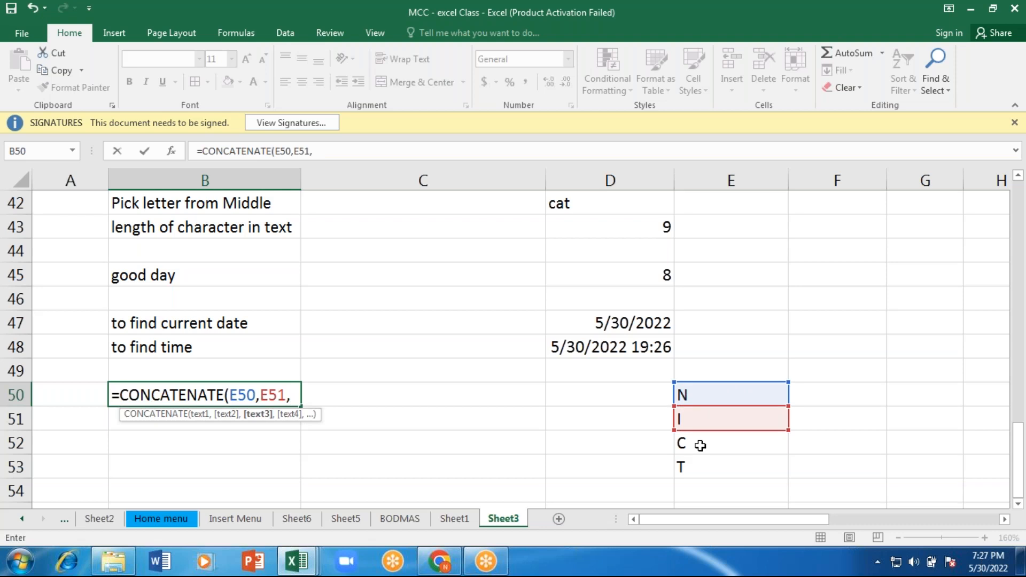
left_click(700, 445)
type(",")
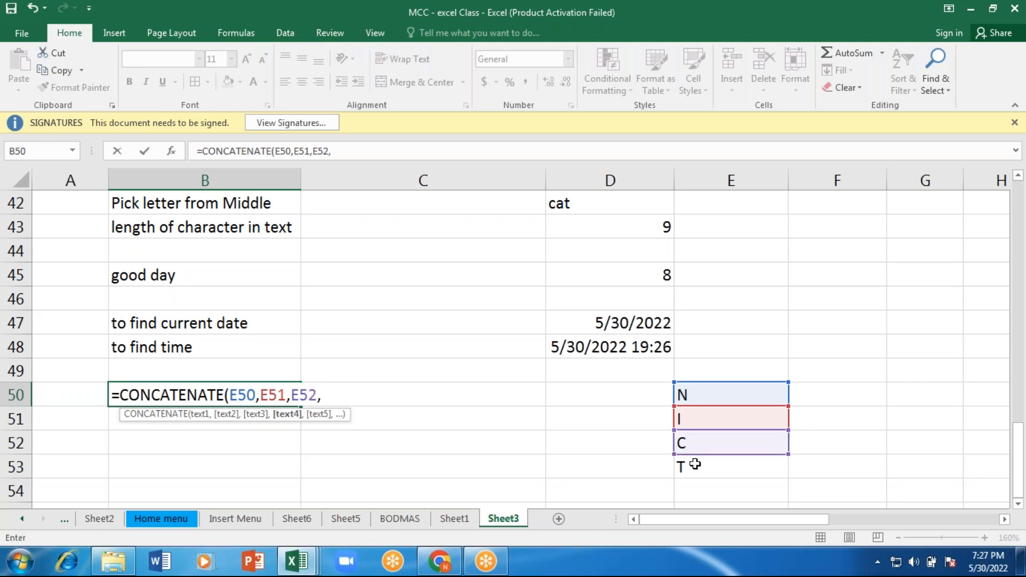
left_click(695, 465)
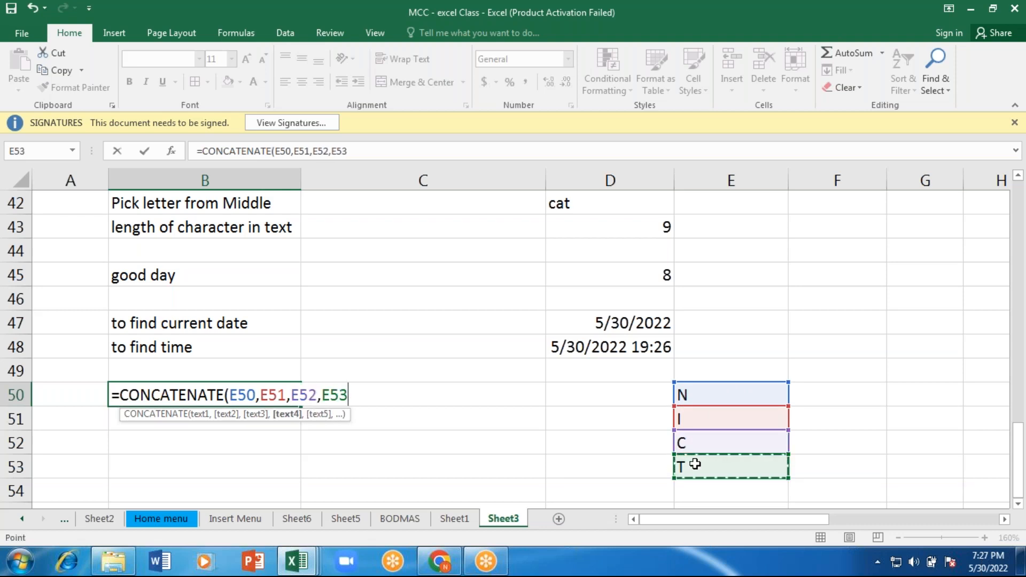
type(")")
key("Return")
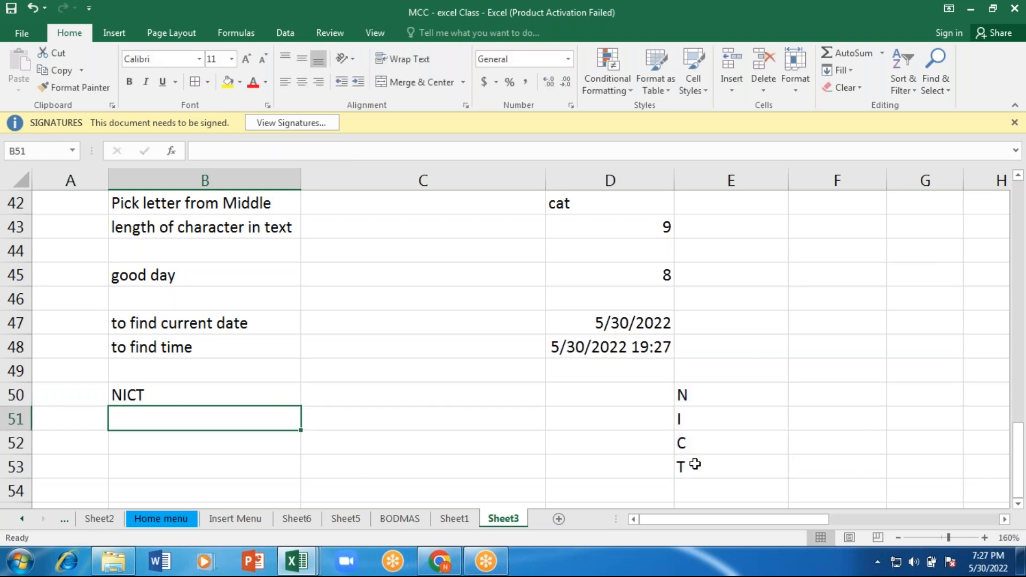
Step: Look back over the earlier text function examples in column B, up to row 33
key("Down")
key("Up")
key("Up")
key("Up")
key("Up")
key("Up")
key("Up")
key("Up")
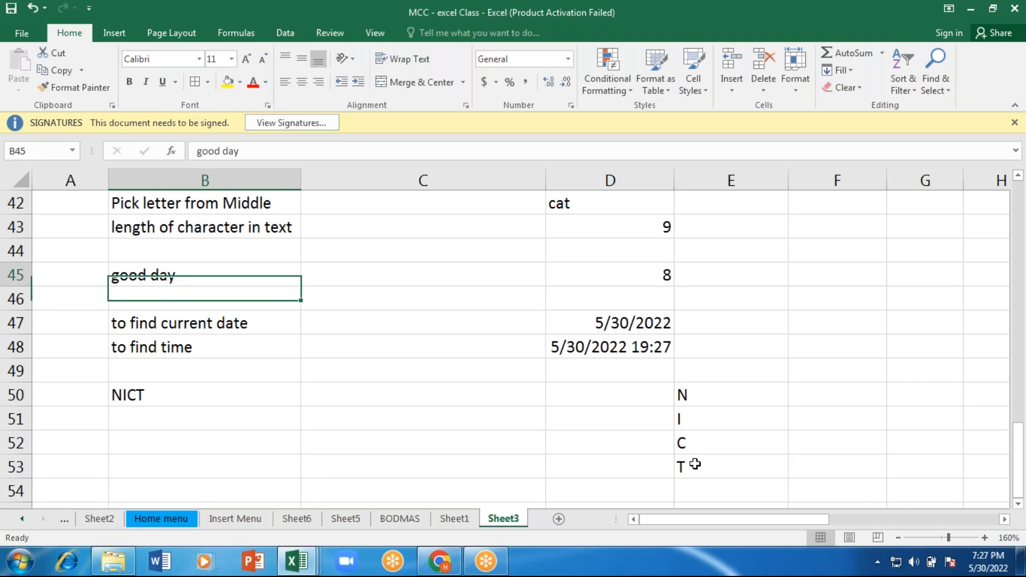
key("Up")
key("Up")
key("Up")
key("Up")
key("Up")
key("Up")
key("Up")
key("Up")
key("Up")
key("Up")
key("Up")
key("Up")
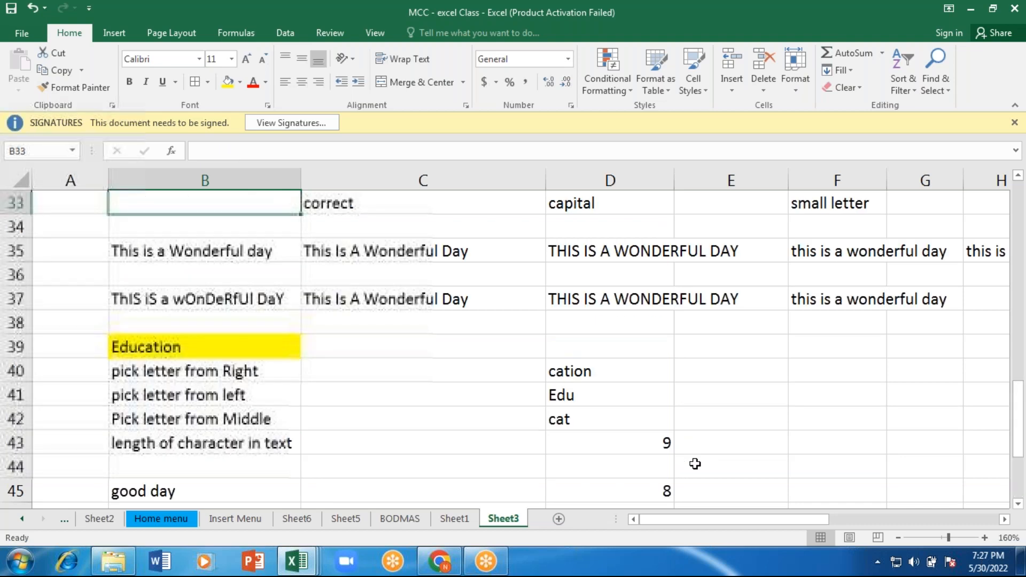
key("Up")
key("Up")
Step: Enter the word "This" with a capital T in cell B53
key("Down")
key("Down")
key("Down")
key("Down")
key("Down")
key("Down")
key("Down")
key("Down")
key("Down")
key("Down")
key("Down")
key("Down")
key("Down")
key("Down")
key("Down")
key("Down")
key("Down")
key("Down")
key("Down")
key("Down")
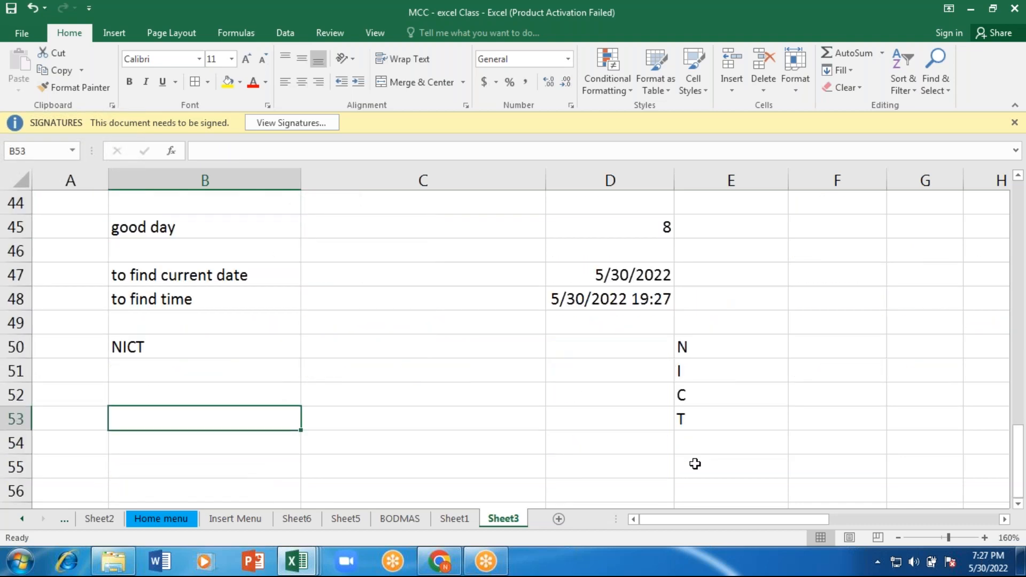
type("this")
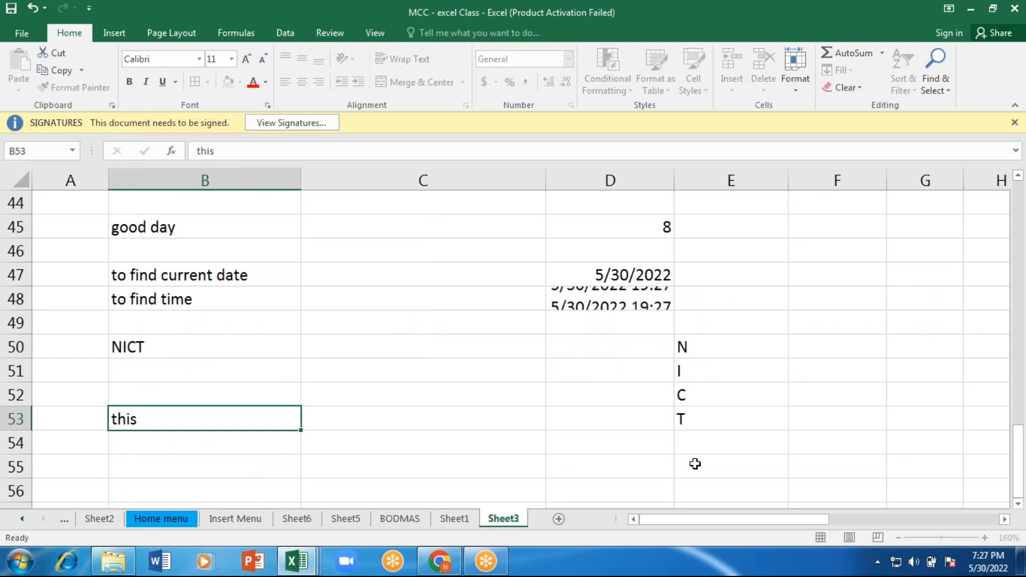
key("BackSpace")
key("BackSpace")
key("BackSpace")
key("BackSpace")
type("This")
key("Return")
key("Return")
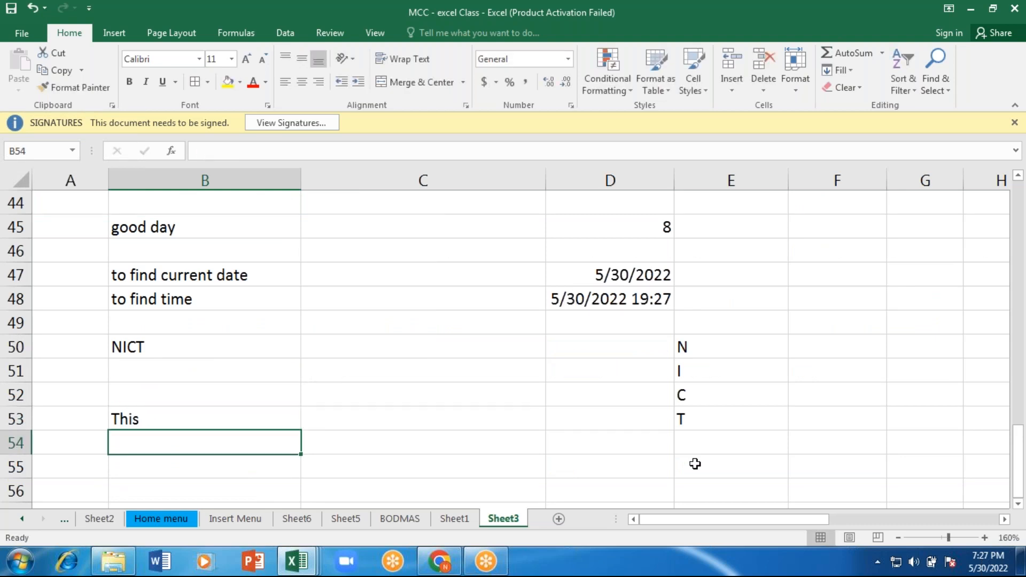
Step: Enter "day" in cell B55 and "wonderful" in cell B57
type("day")
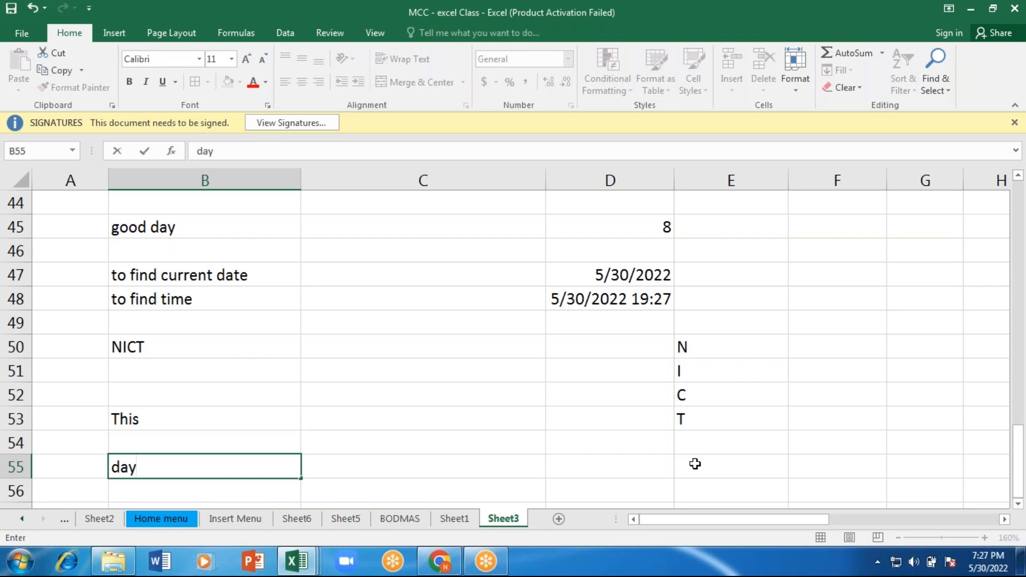
key("Return")
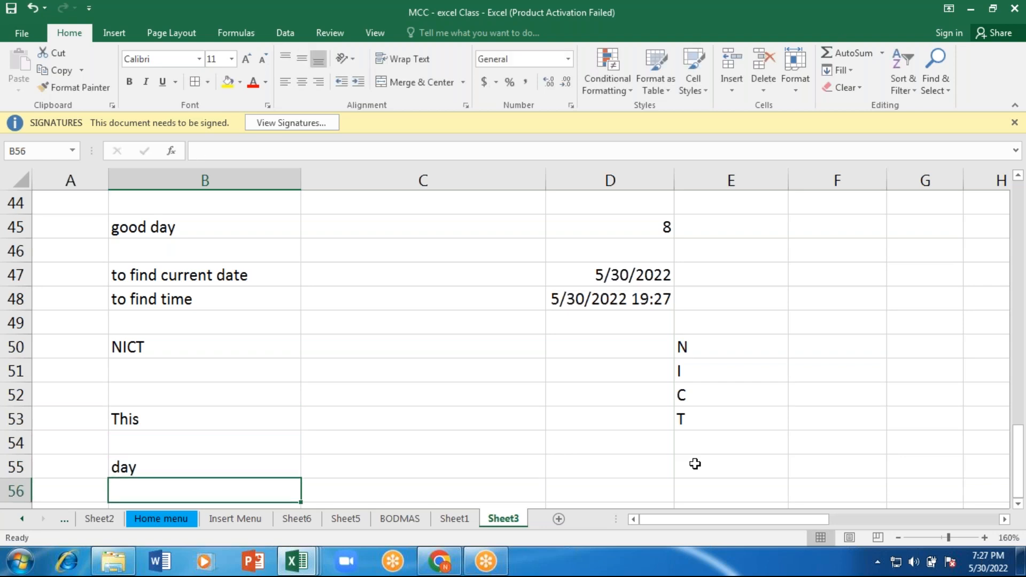
key("Return")
type("wo")
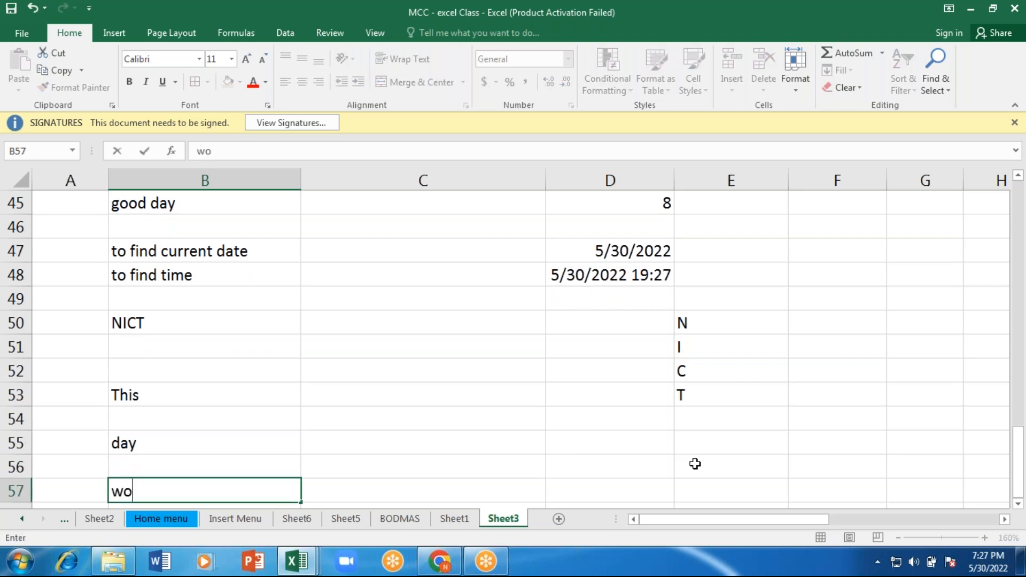
type("nderful")
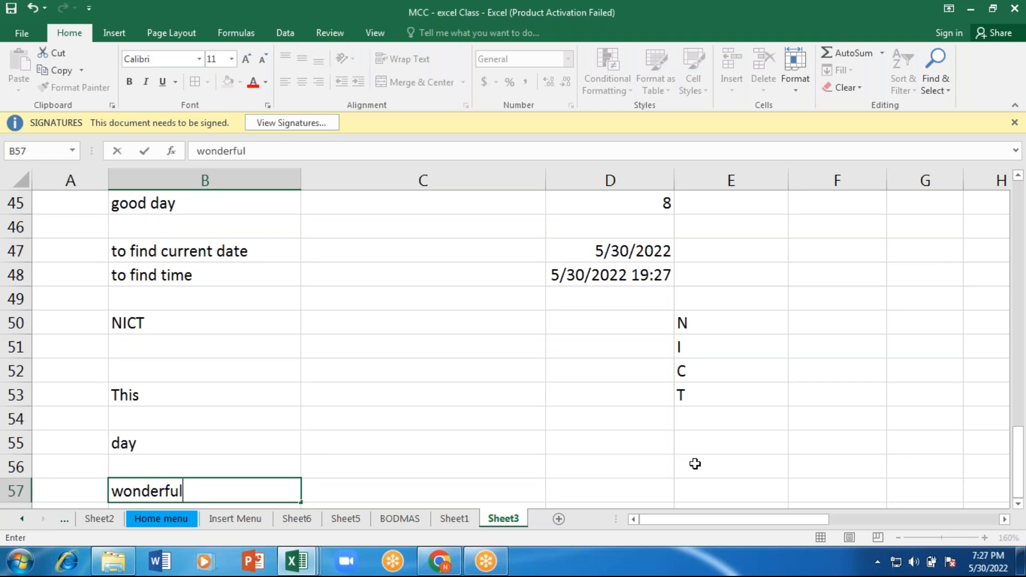
key("Return")
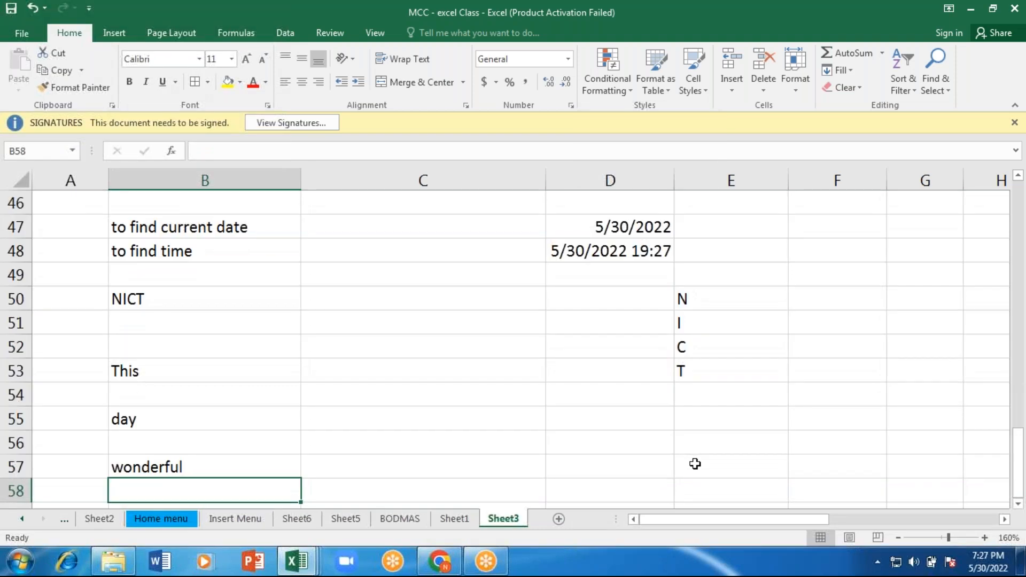
Step: Close the gaps in the word list by placing "day" in B54 and "wonderful" in B55, and enter "is" in B56
key("Up")
key("Up")
key("Up")
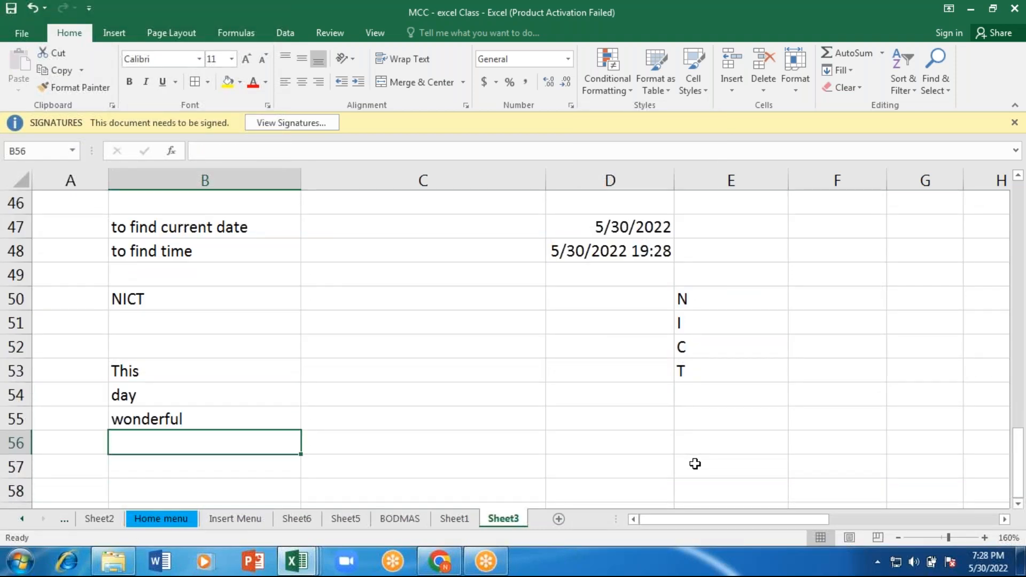
type("is")
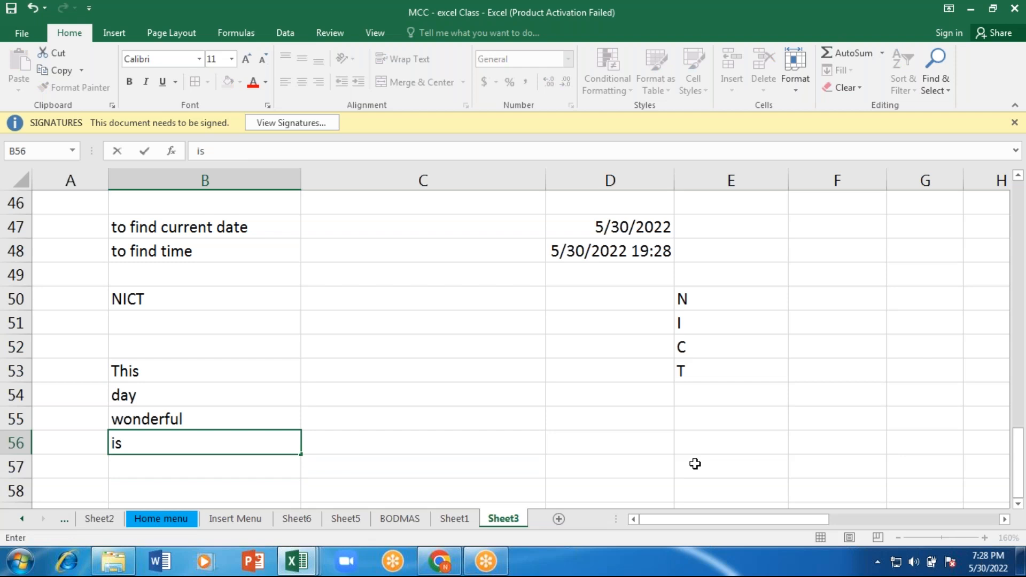
key("Return")
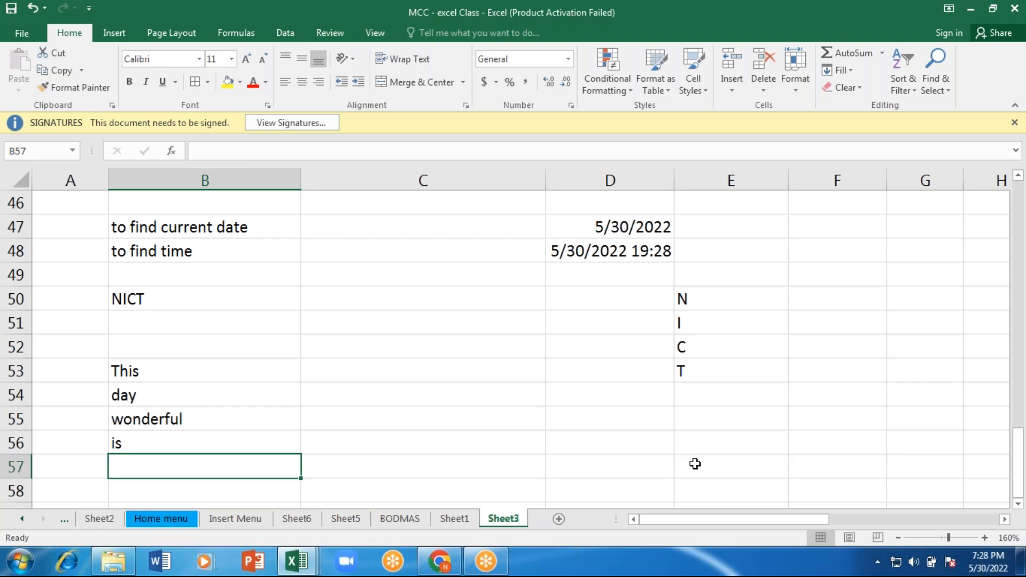
Step: Start a CONCATENATE formula in C53 with B53 ("This") as its first text
key("Up")
key("Up")
key("Up")
key("Up")
key("Right")
type("=")
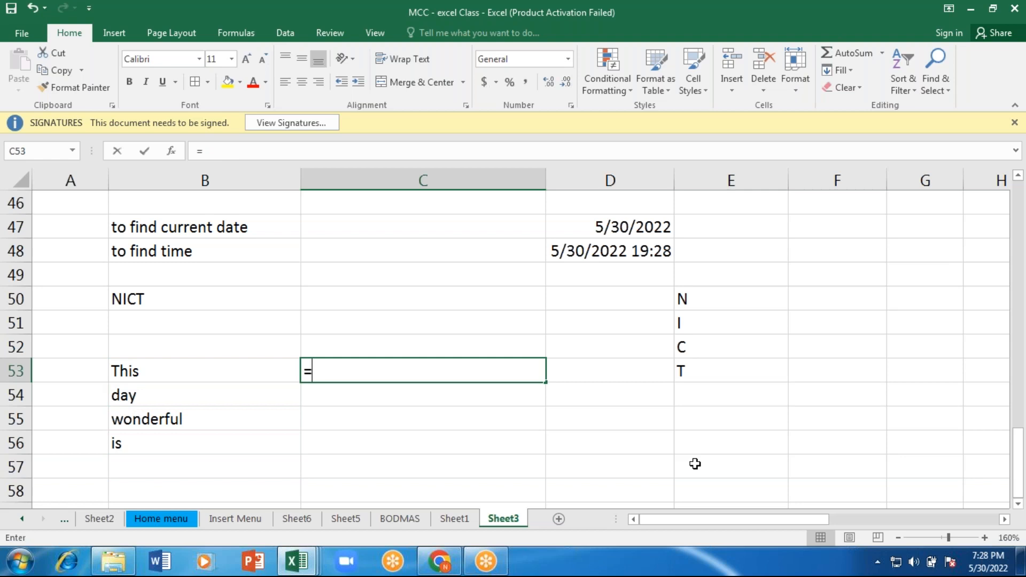
type("com")
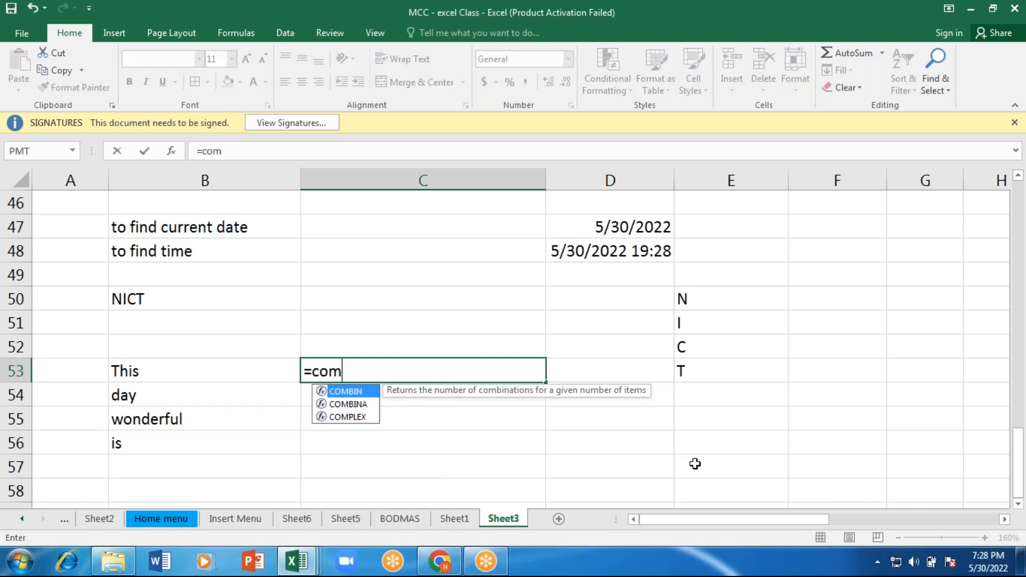
key("BackSpace")
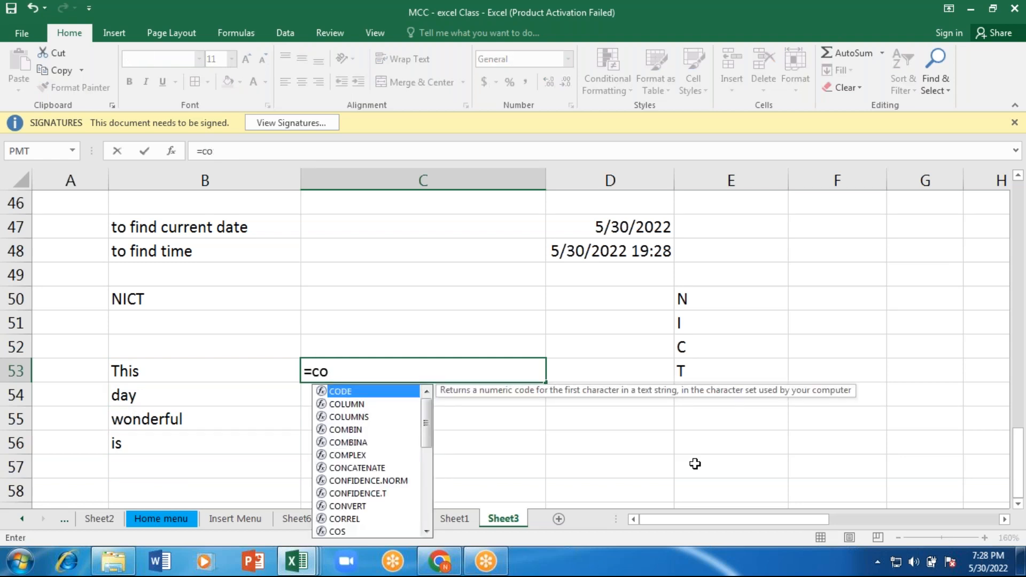
type("n")
key("Tab")
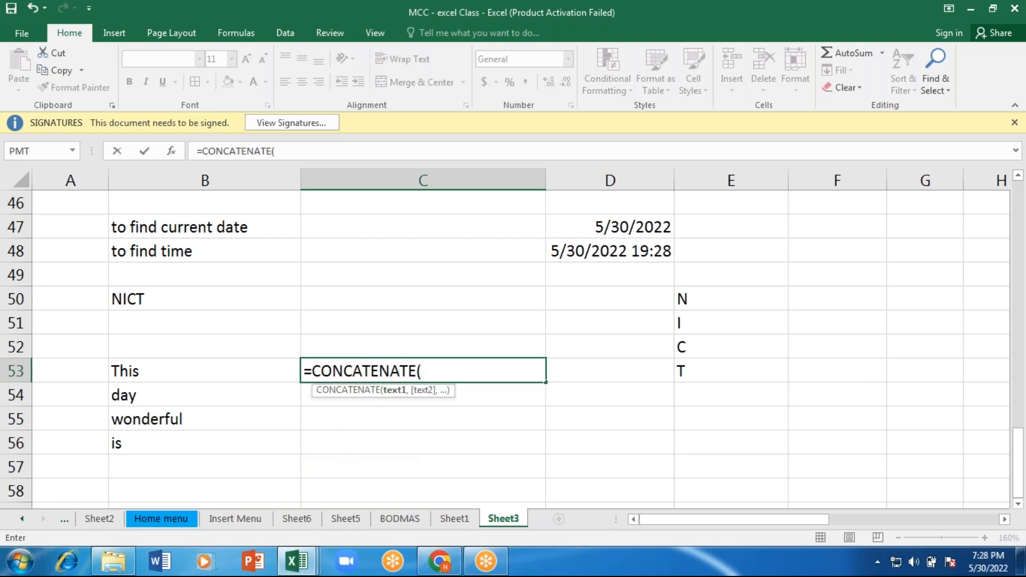
left_click(137, 370)
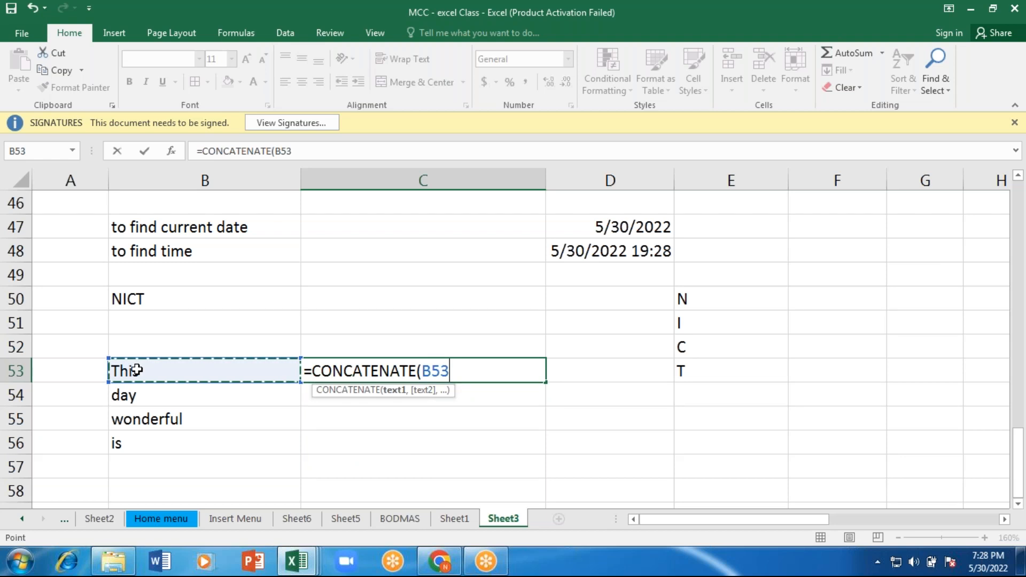
Step: Add B56, B55 and B54 as the remaining texts and complete the formula =CONCATENATE(B53,B56,B55,B54)
type(",")
left_click(132, 445)
type(",")
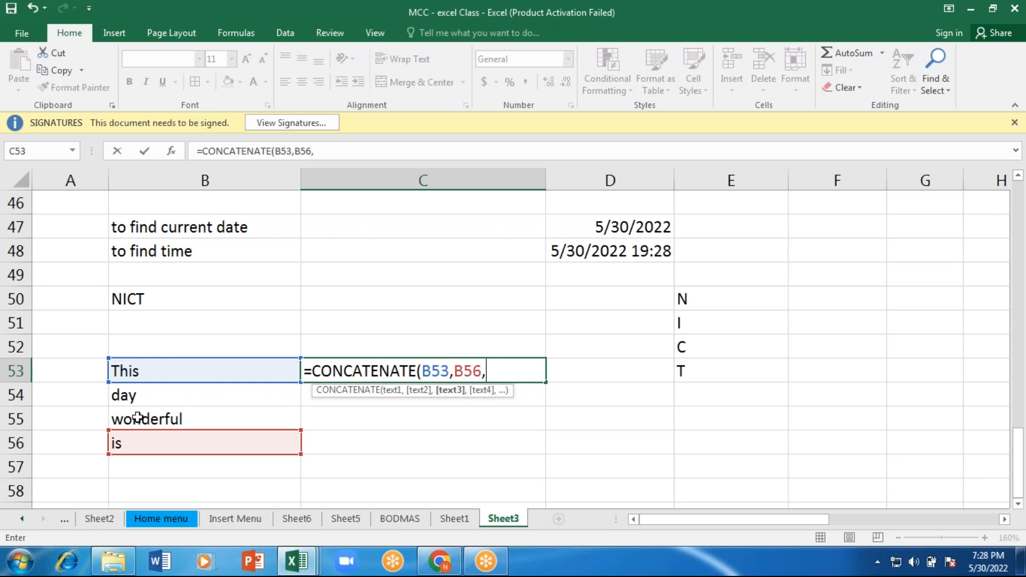
left_click(138, 418)
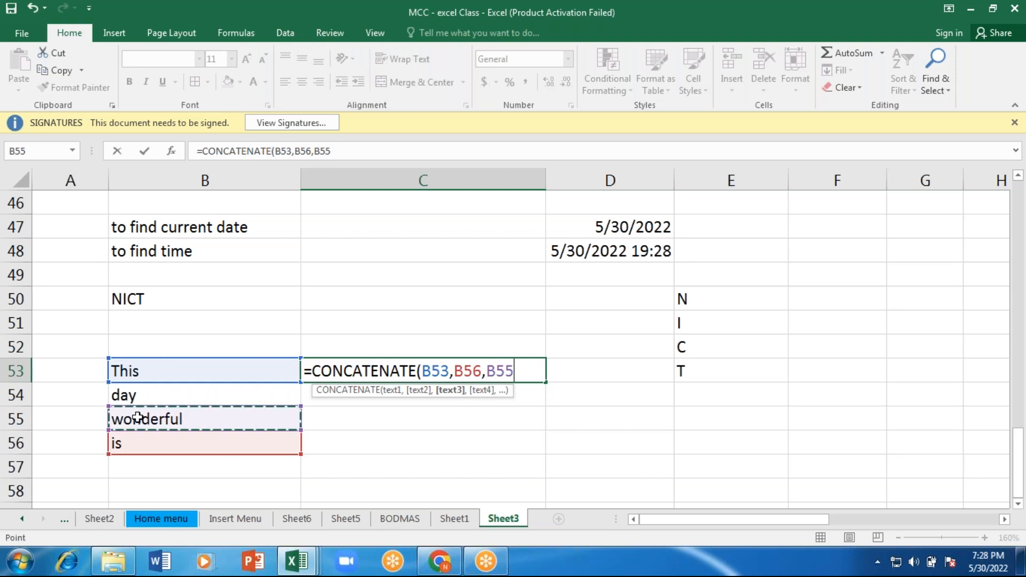
type(",")
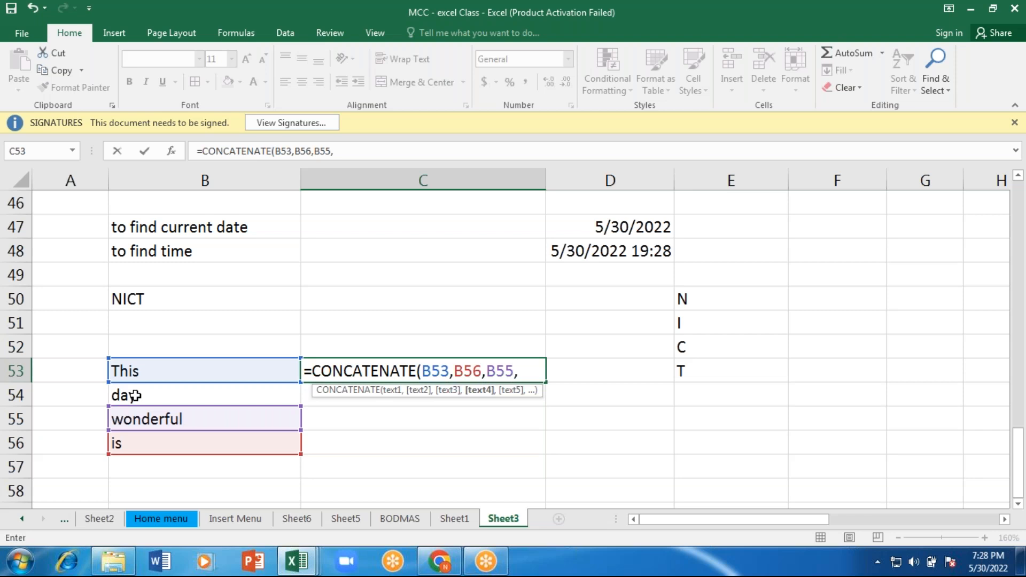
left_click(135, 395)
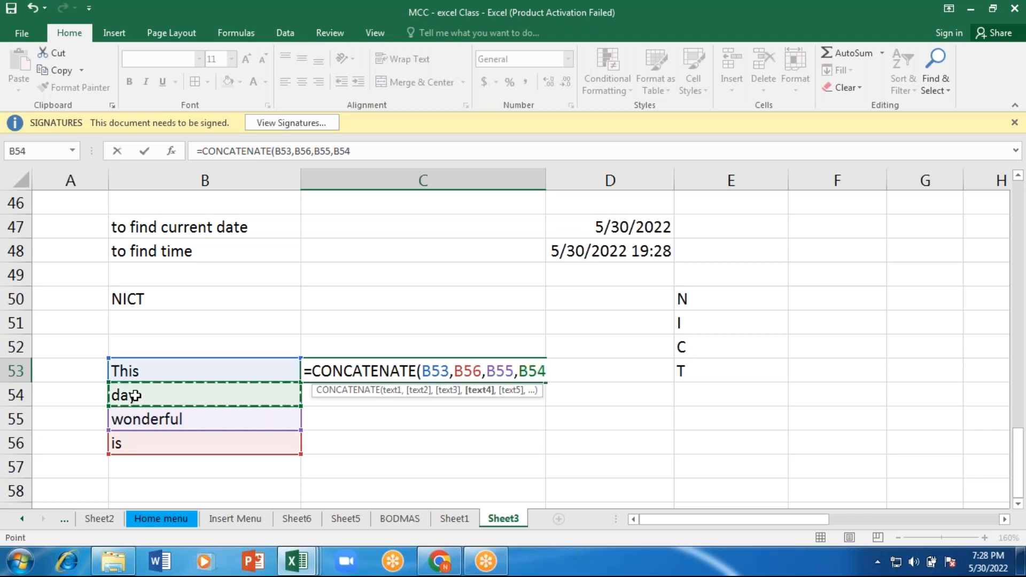
type(")")
key("Return")
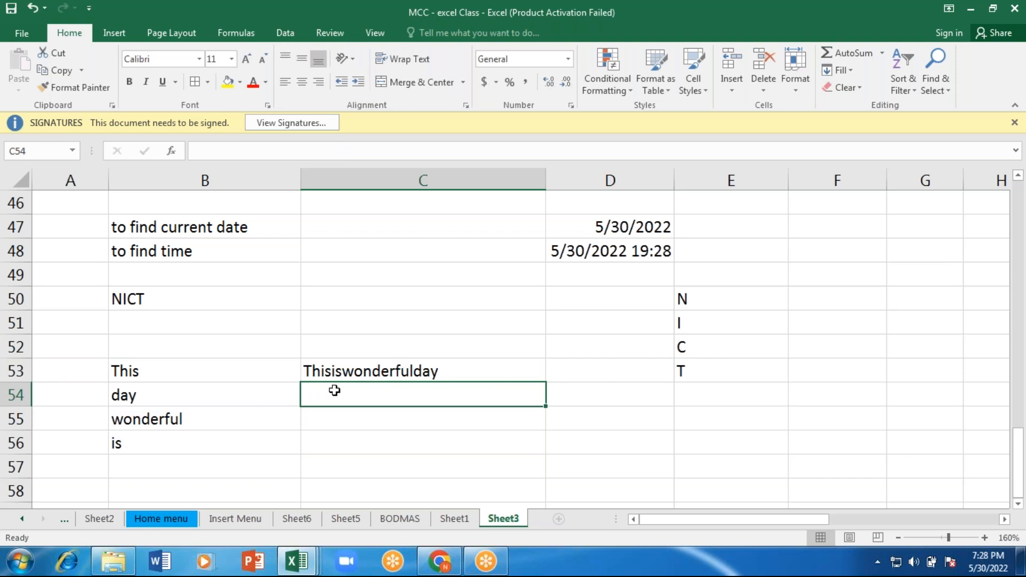
Step: Review the cell references in the CONCATENATE formula in C53 without changing it
key("Up")
double_click(399, 371)
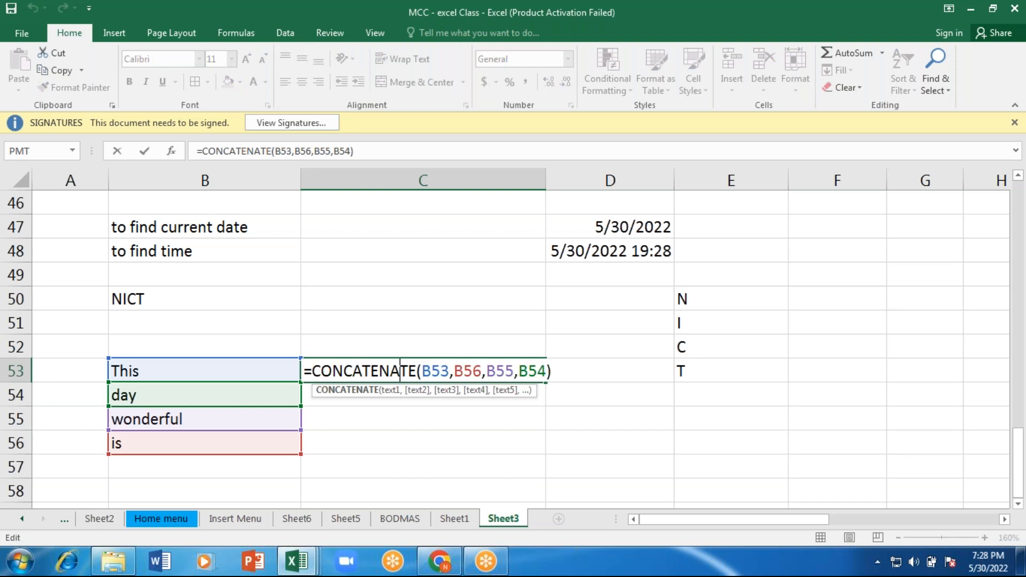
key("Return")
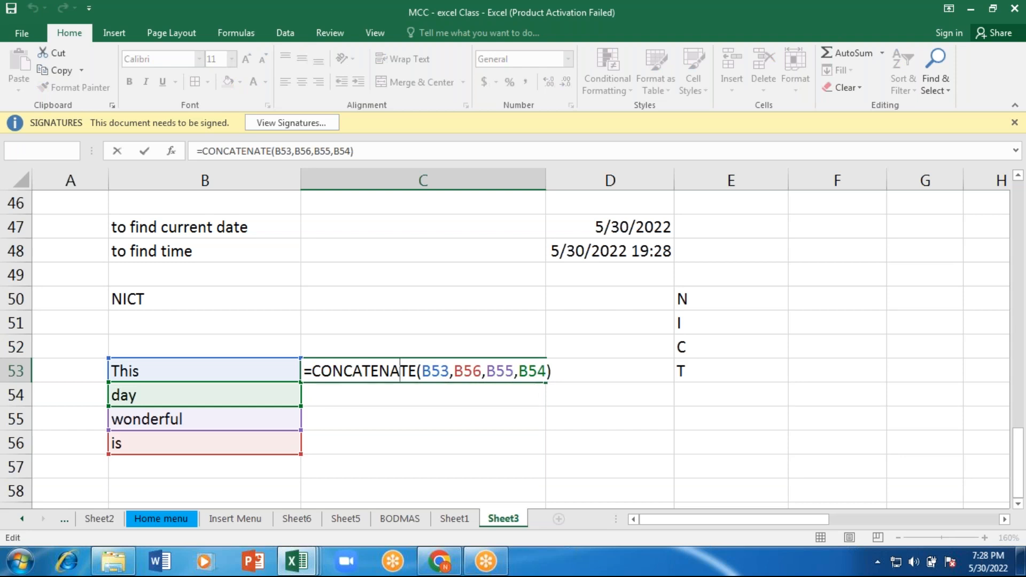
key("Return")
Step: Add the word "a" in B57, below "is" in the word list
key("Down")
key("Down")
key("Down")
key("Left")
key("Left")
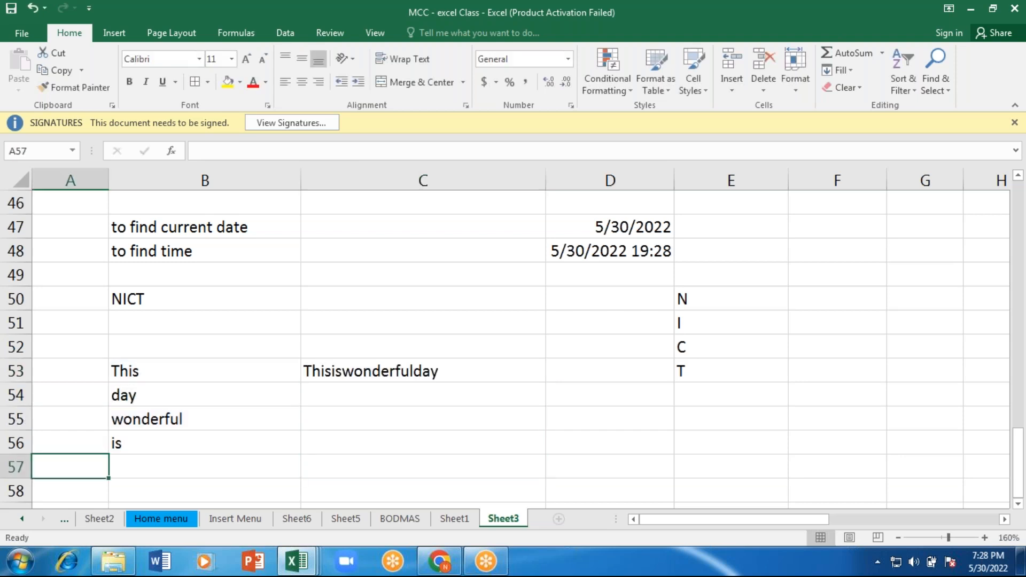
key("Right")
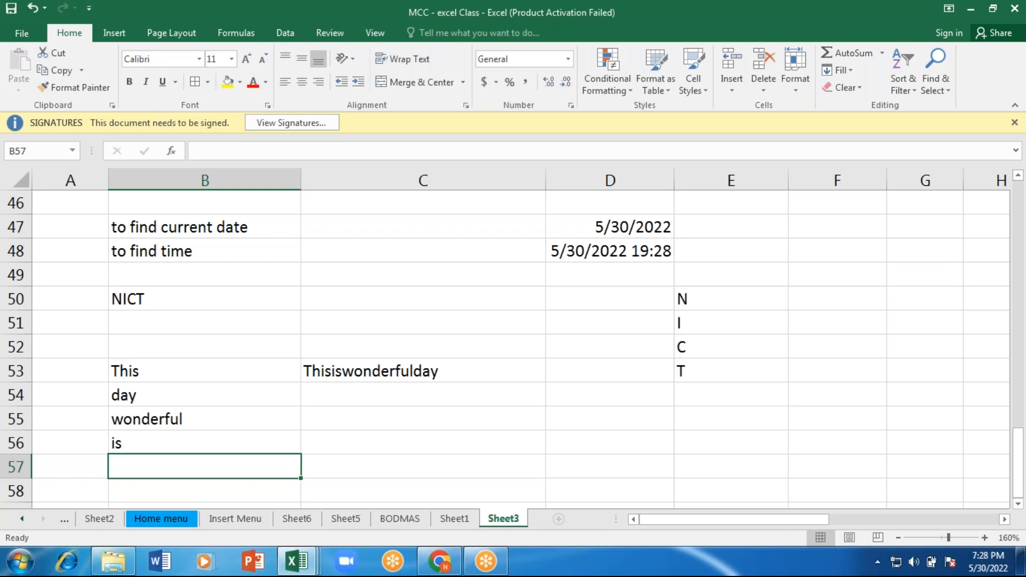
type("a")
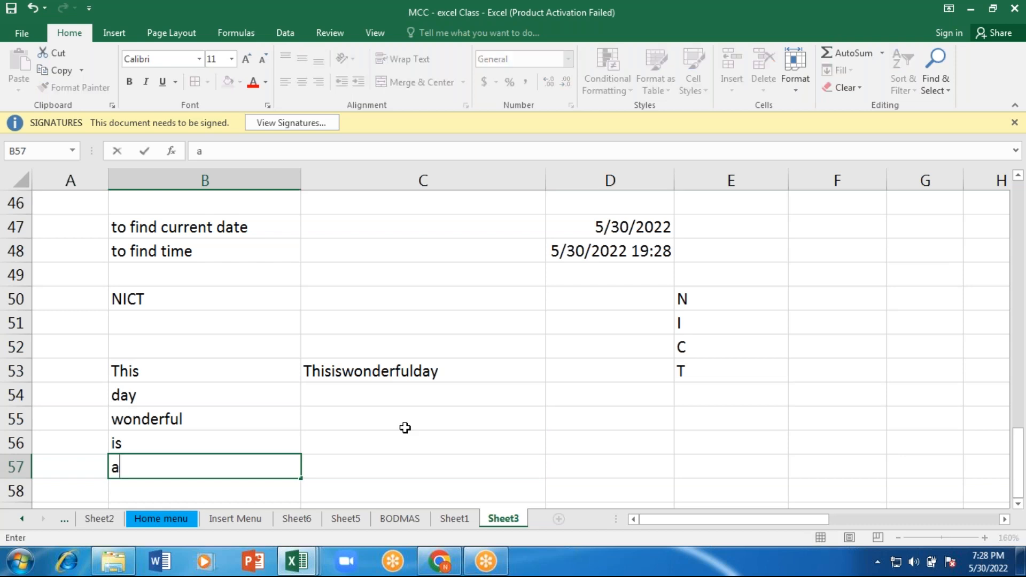
Step: Start a second CONCATENATE formula in C55 with B53 followed by a quoted space " "
left_click(332, 426)
type("=")
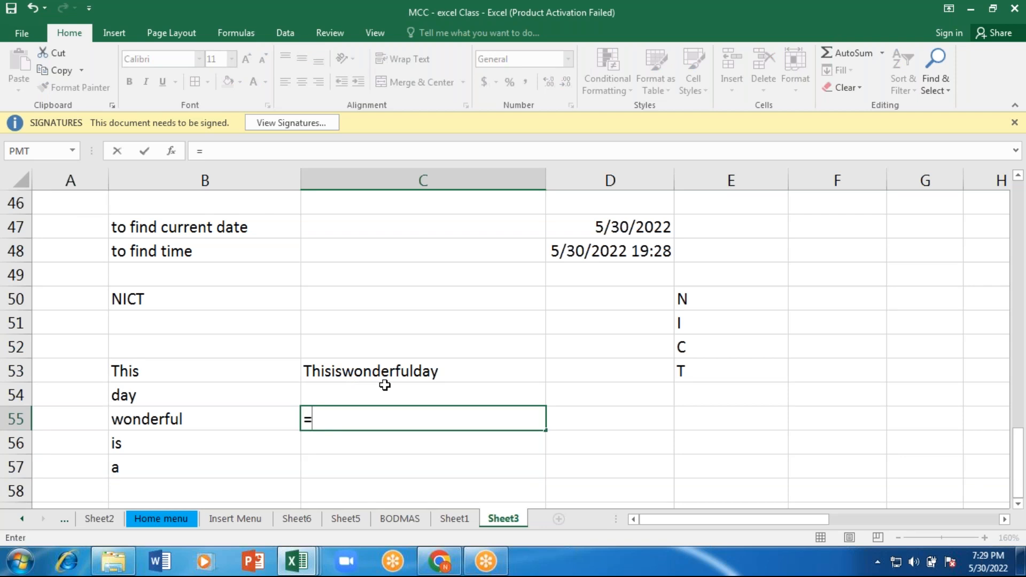
type("con")
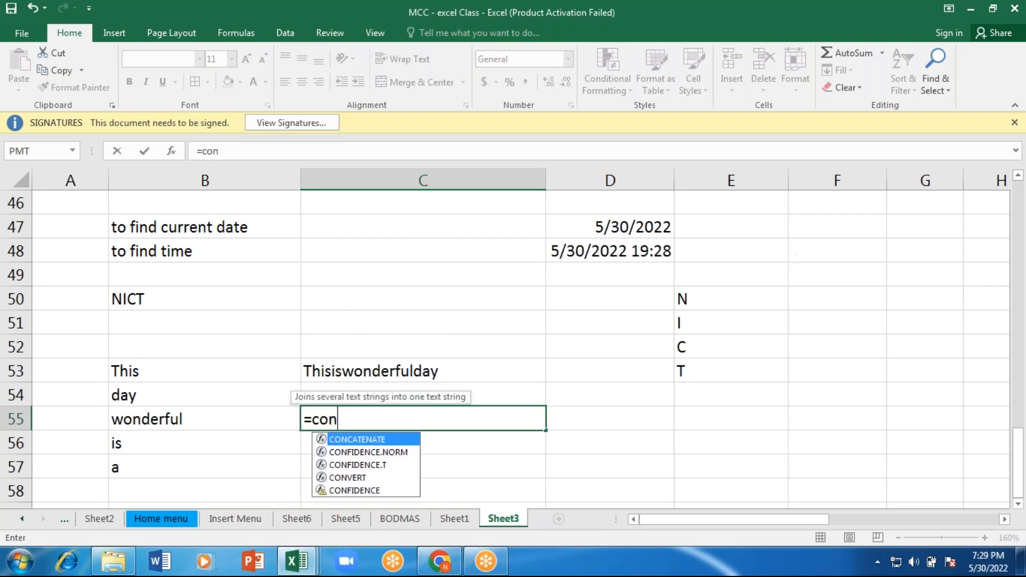
key("Down")
key("Tab")
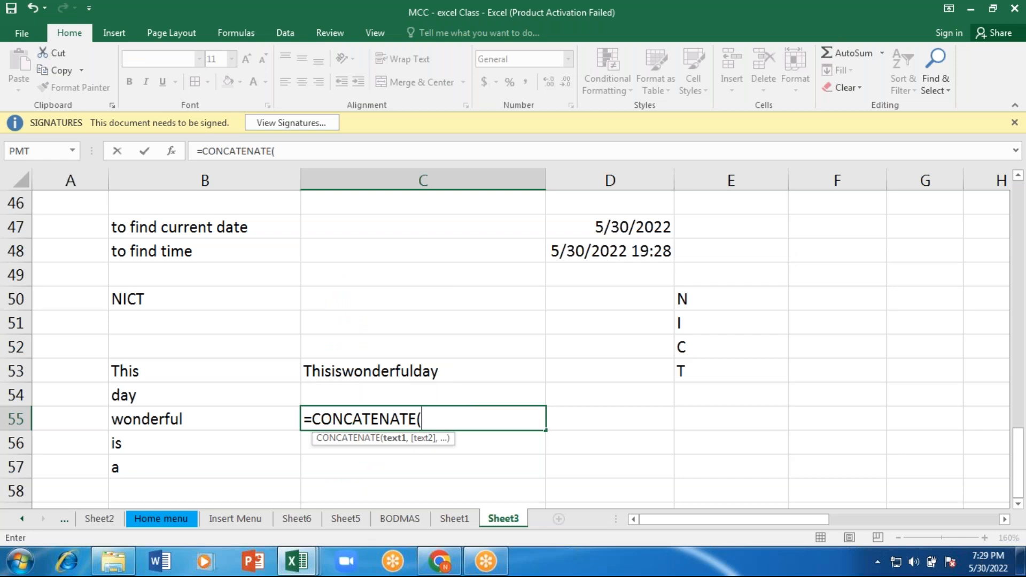
left_click(179, 371)
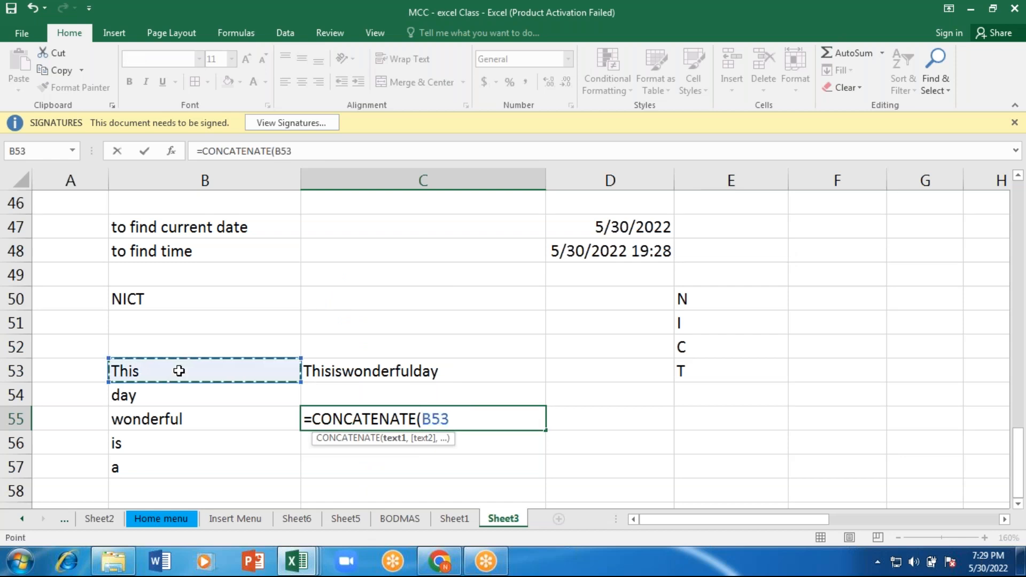
type(",")
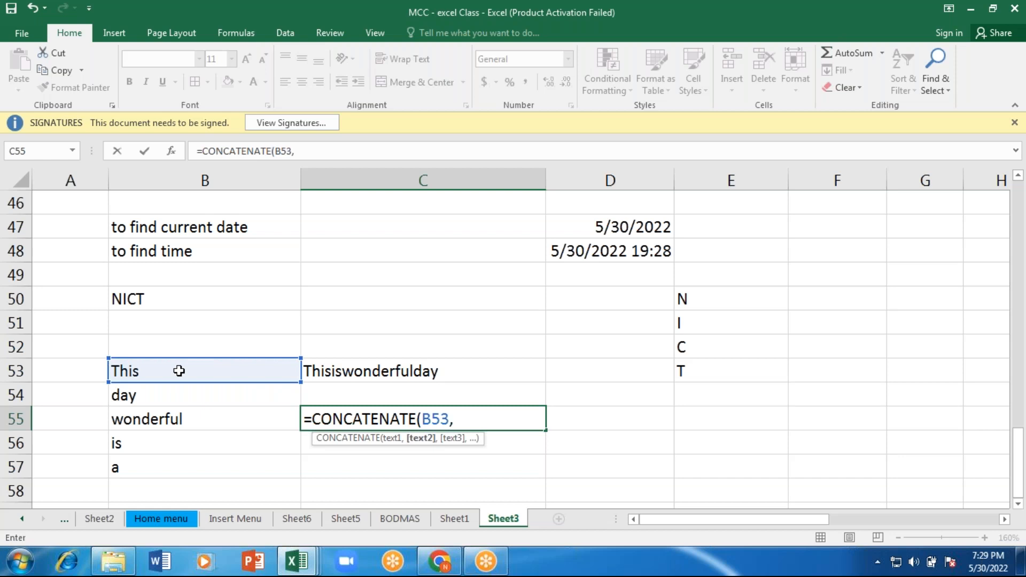
type("\" \",")
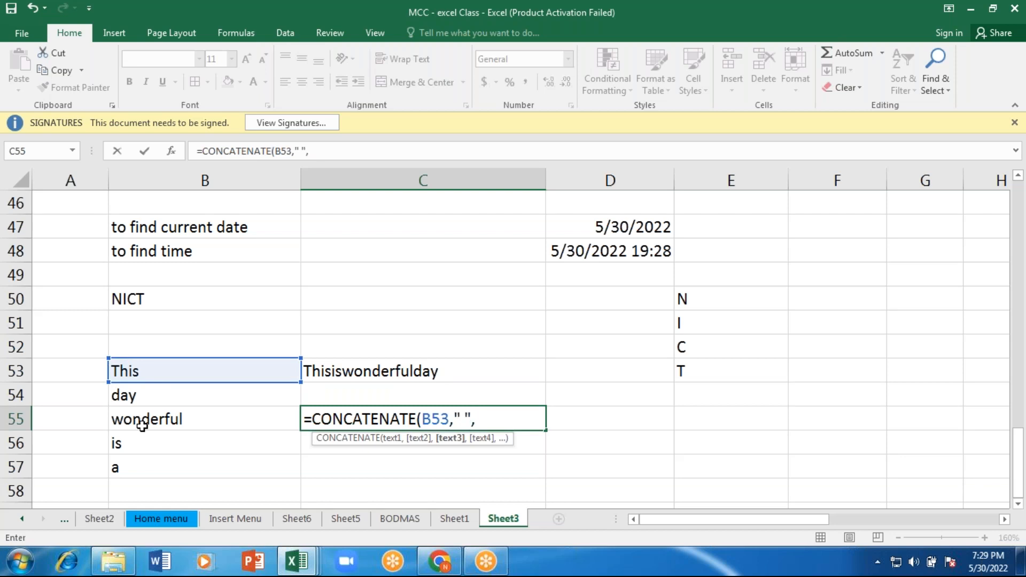
Step: Append B56 and B57 to the C55 formula, each followed by a quoted space " "
left_click(134, 444)
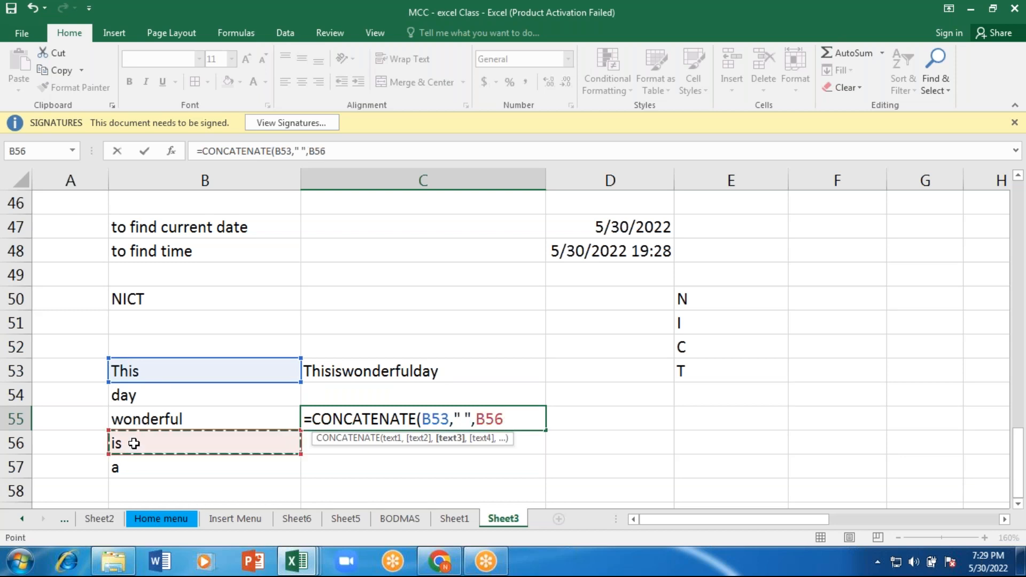
type(",\" \"")
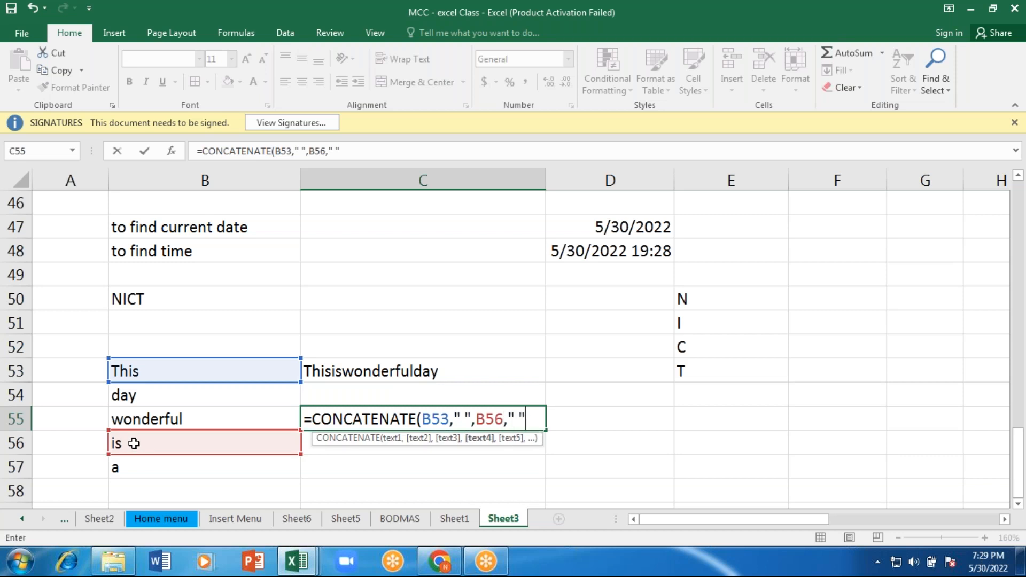
type(",")
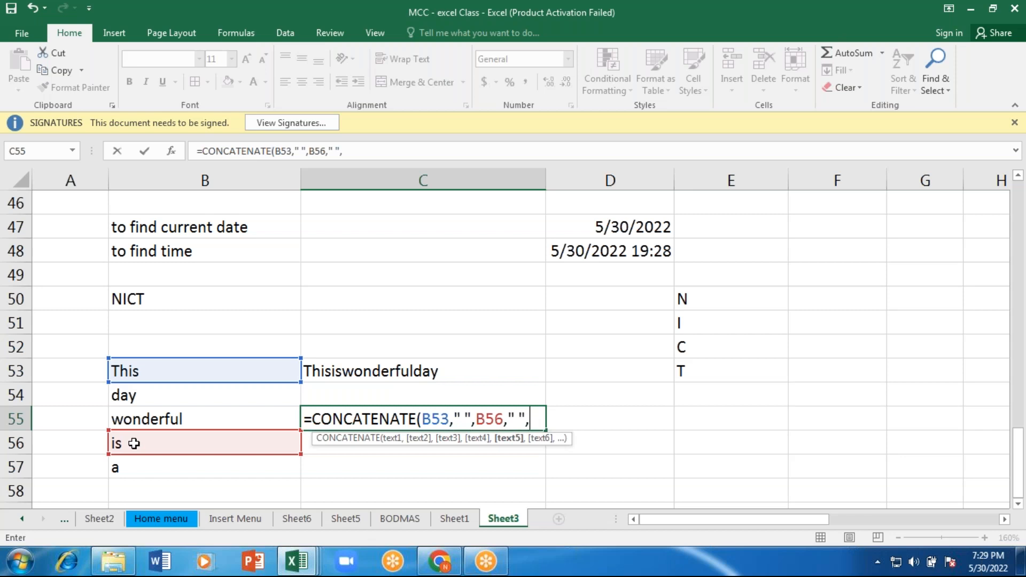
left_click(127, 467)
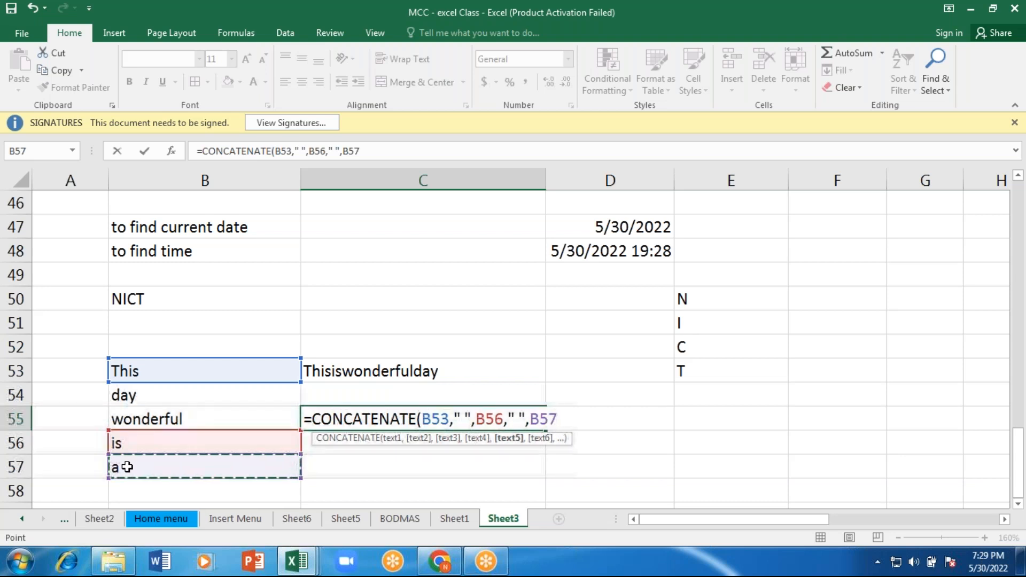
type(",\" \",")
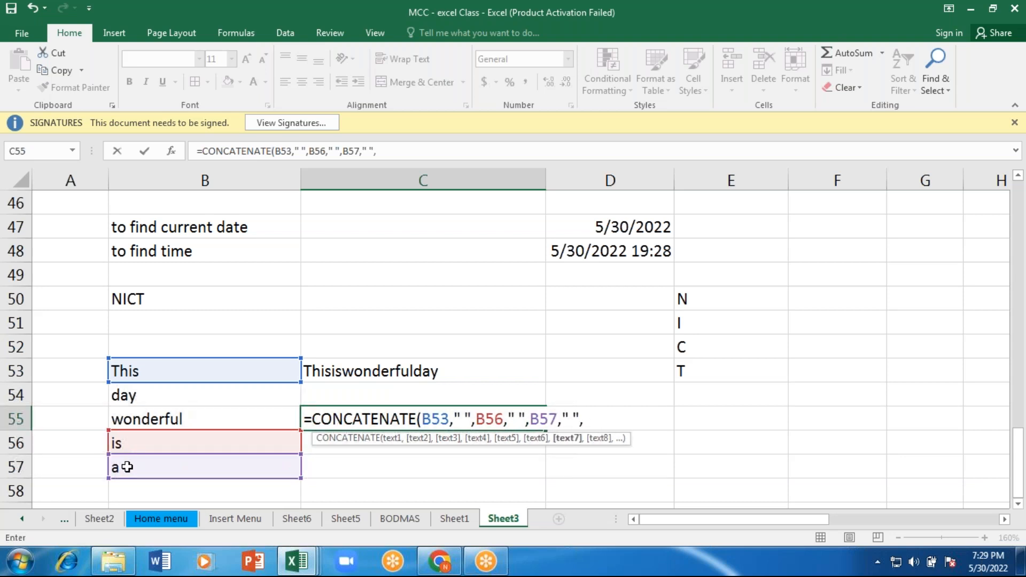
Step: Append B55, a quoted space " " and B54, and complete the C55 formula
left_click(138, 419)
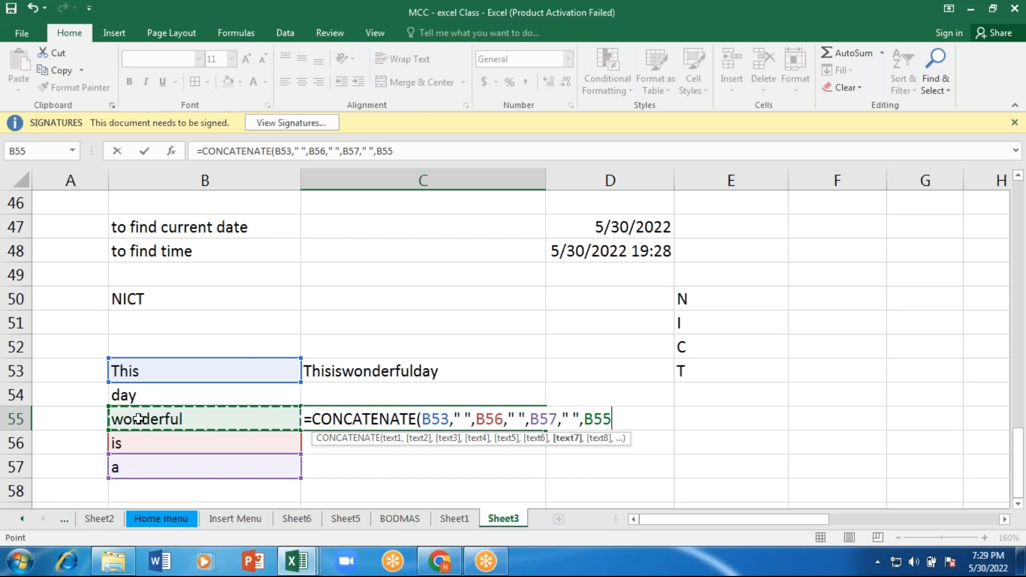
type(",\"")
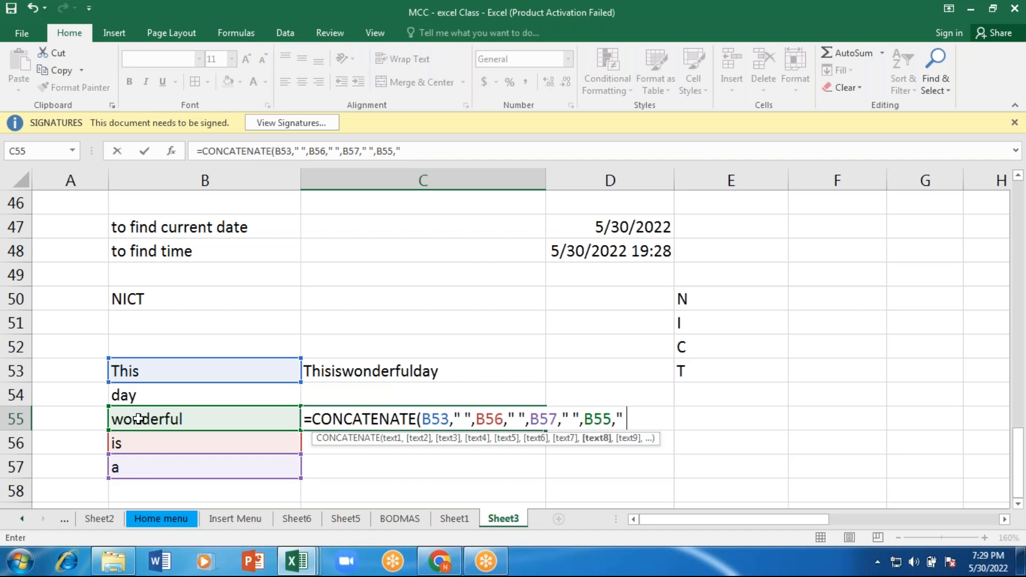
type(" \",")
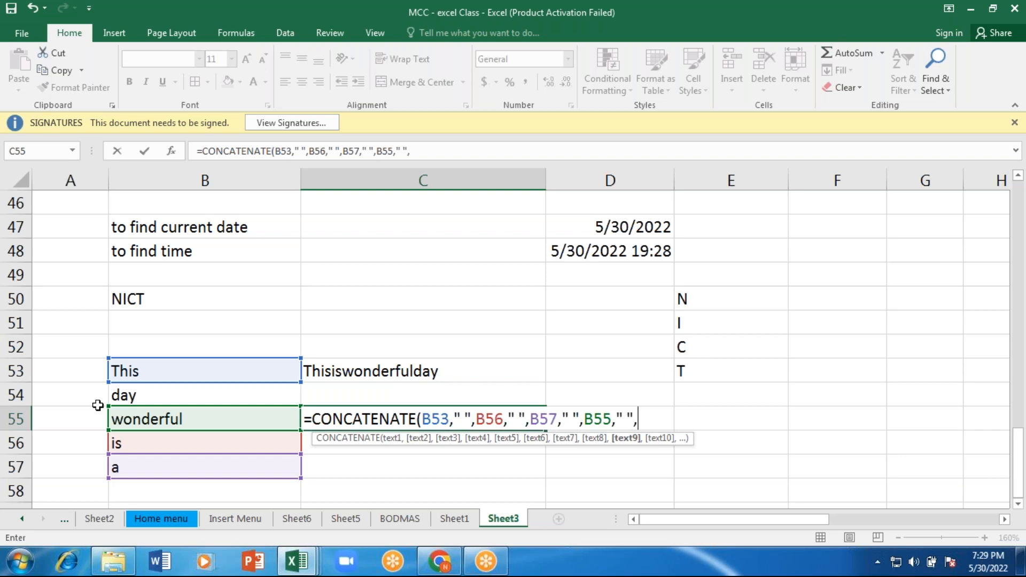
left_click(131, 395)
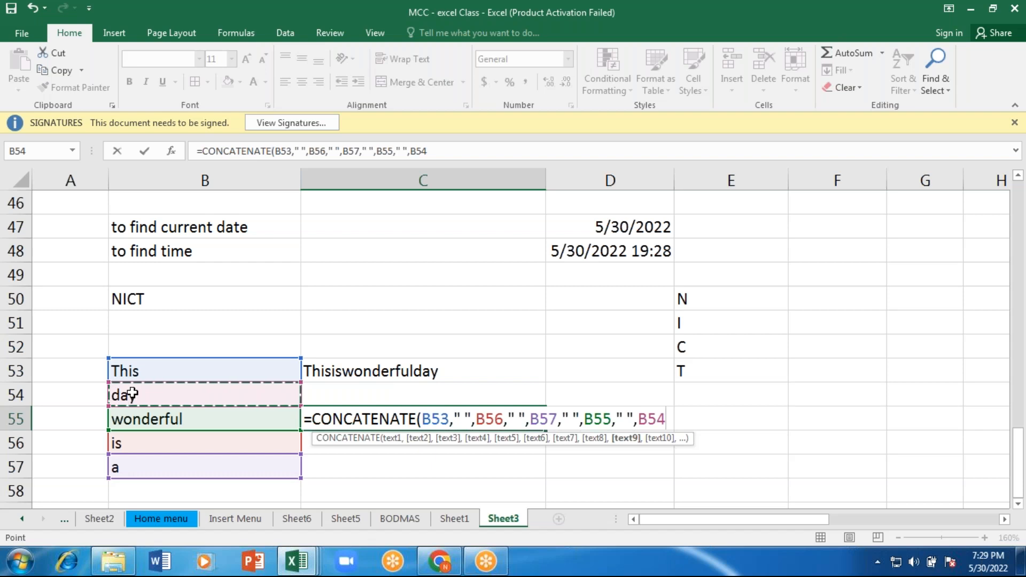
key("Return")
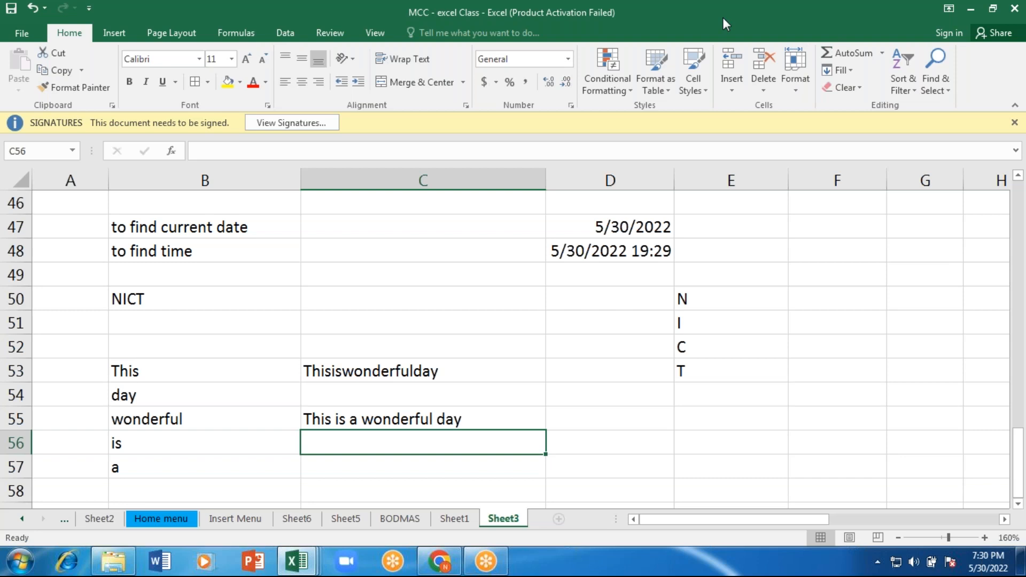
Step: Look back over the text function examples and up to the employee salary table in row 16 with its DA, HRA and ESI rules
left_click(759, 55)
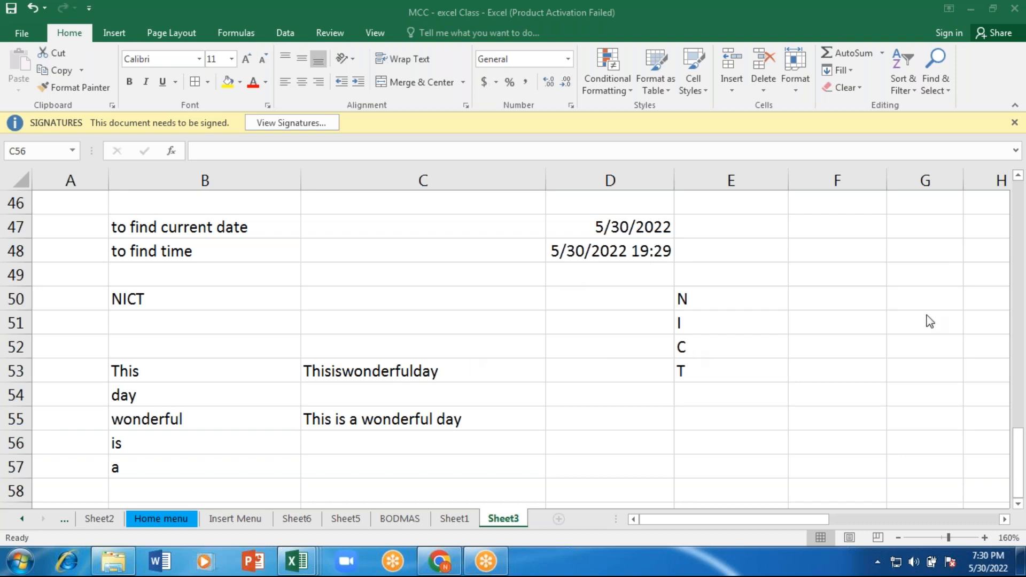
left_click(1018, 457)
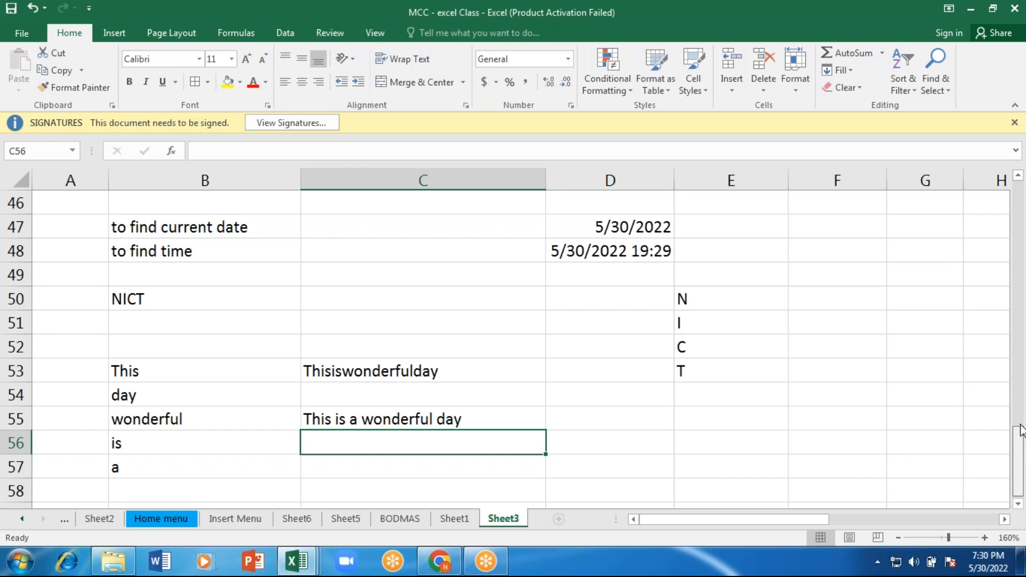
scroll(1021, 427, "up", 1)
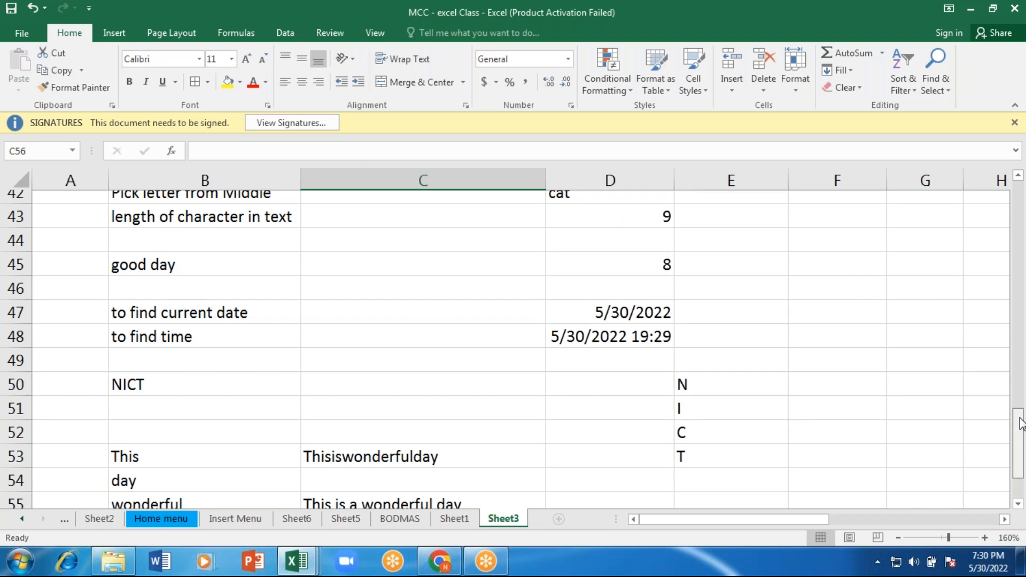
scroll(1021, 419, "up", 1)
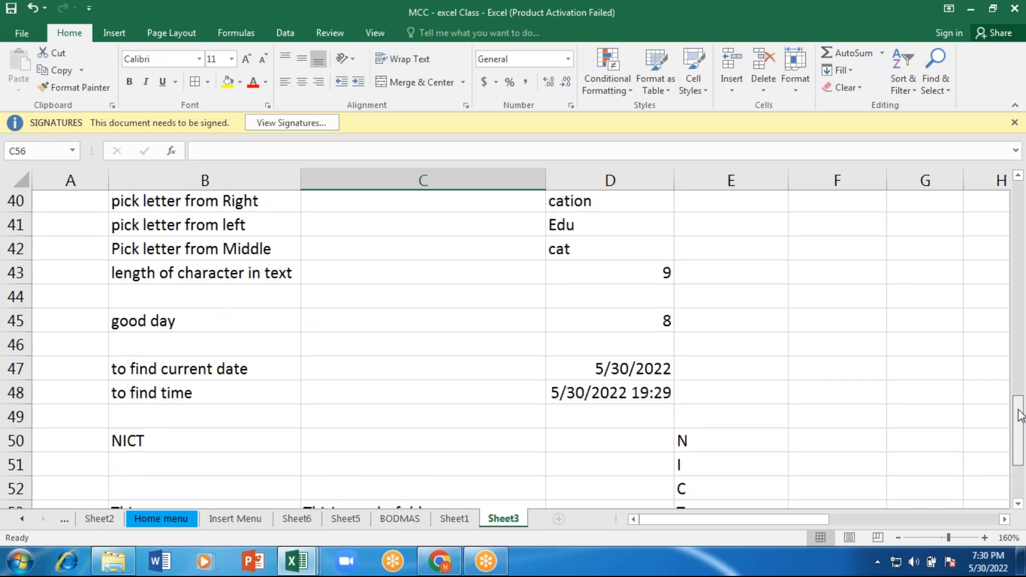
left_click_drag(1021, 415, 1007, 364)
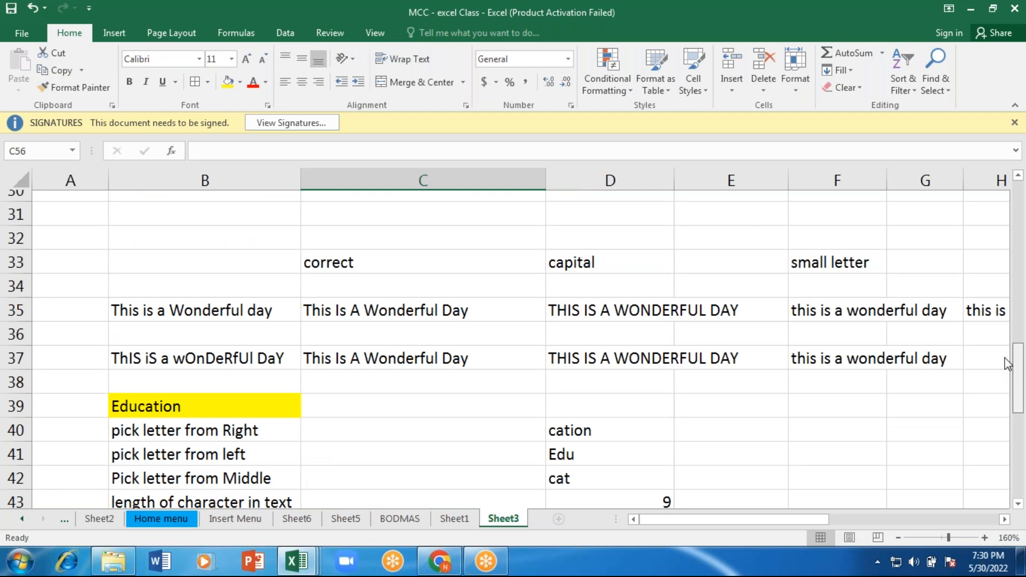
left_click_drag(1005, 357, 1003, 281)
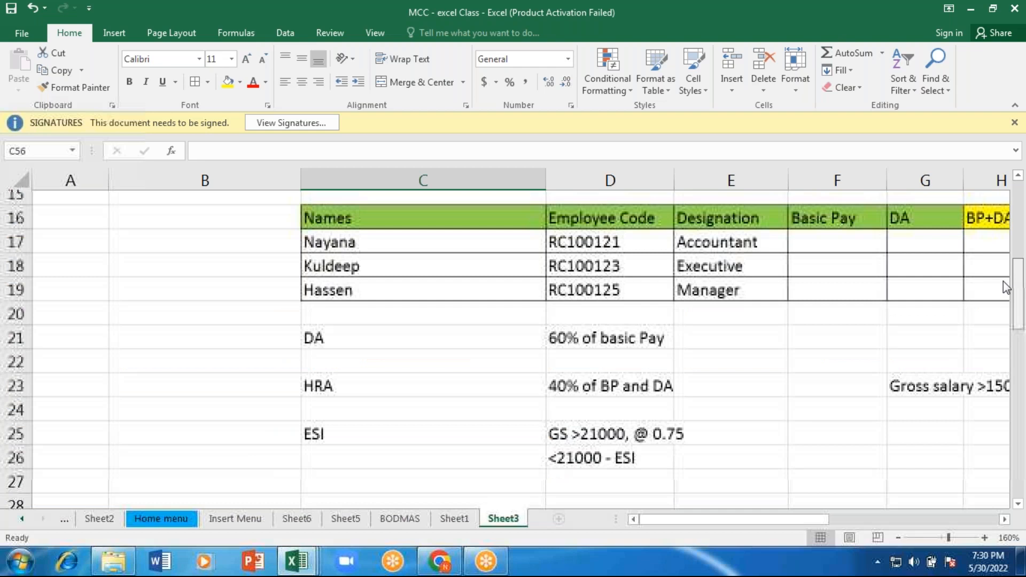
left_click_drag(1003, 281, 1003, 276)
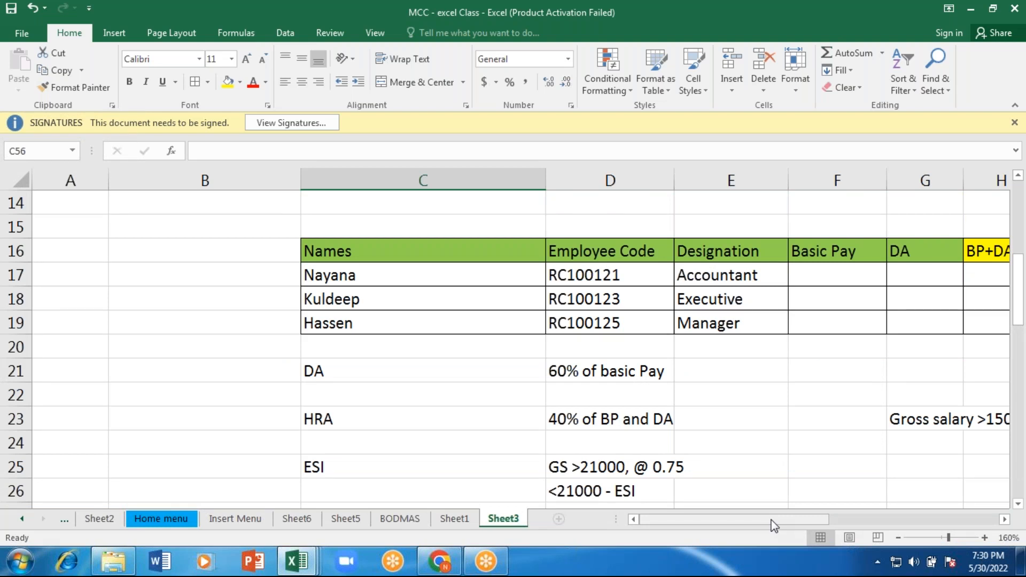
left_click_drag(773, 519, 815, 519)
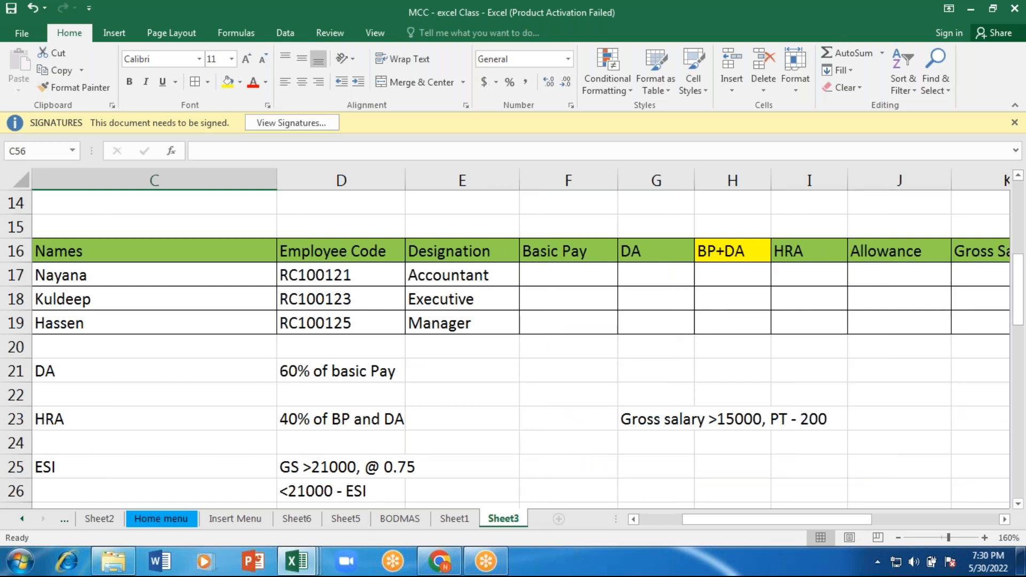
left_click(765, 60)
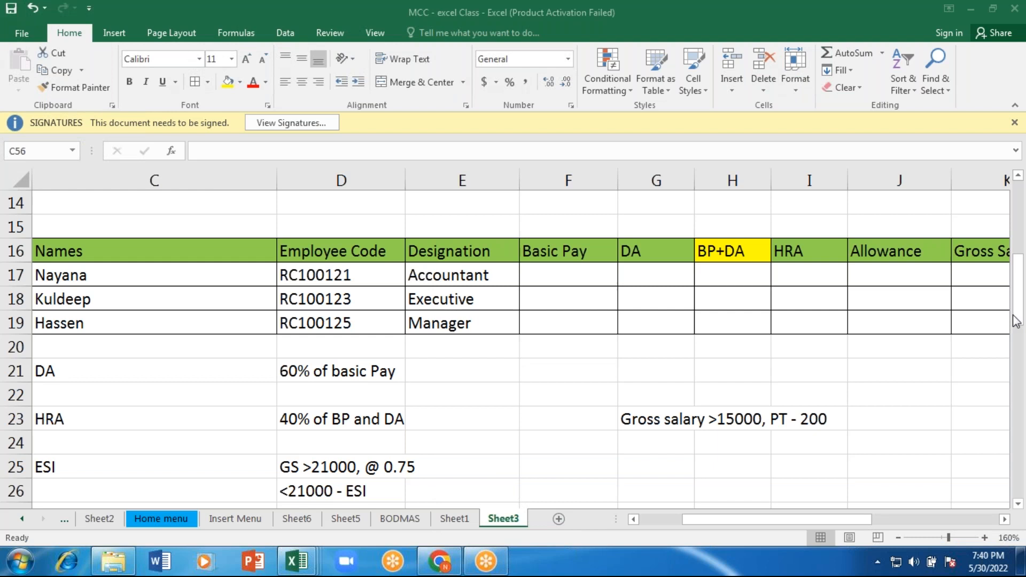
Step: Review the exercises on Sheet3, including the marks table, grade criteria, salary table and the CONCATENATE formula in cell C55
left_click_drag(1016, 321, 1018, 231)
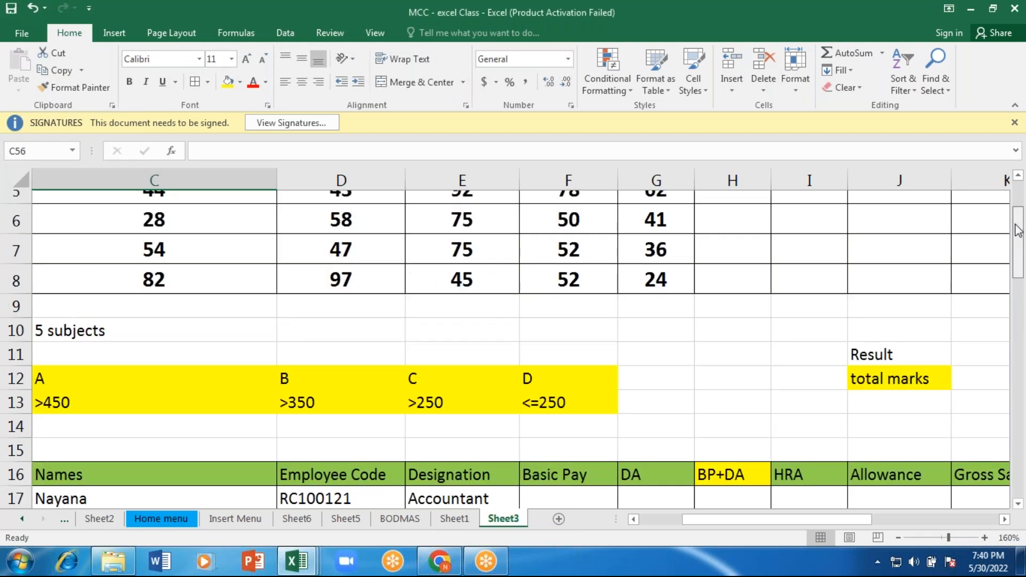
left_click_drag(1017, 231, 1019, 485)
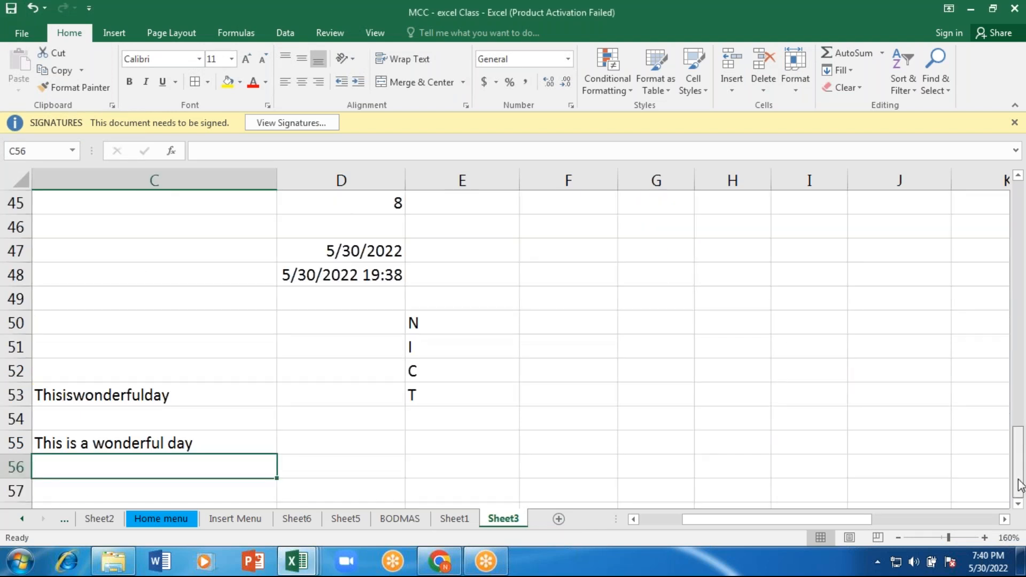
key("Up")
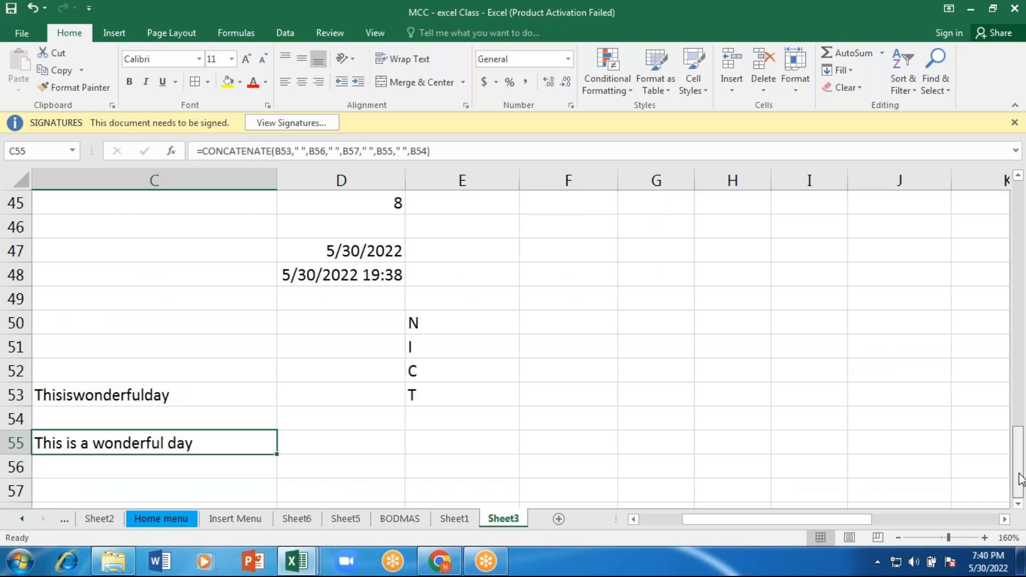
left_click_drag(1021, 479, 1016, 459)
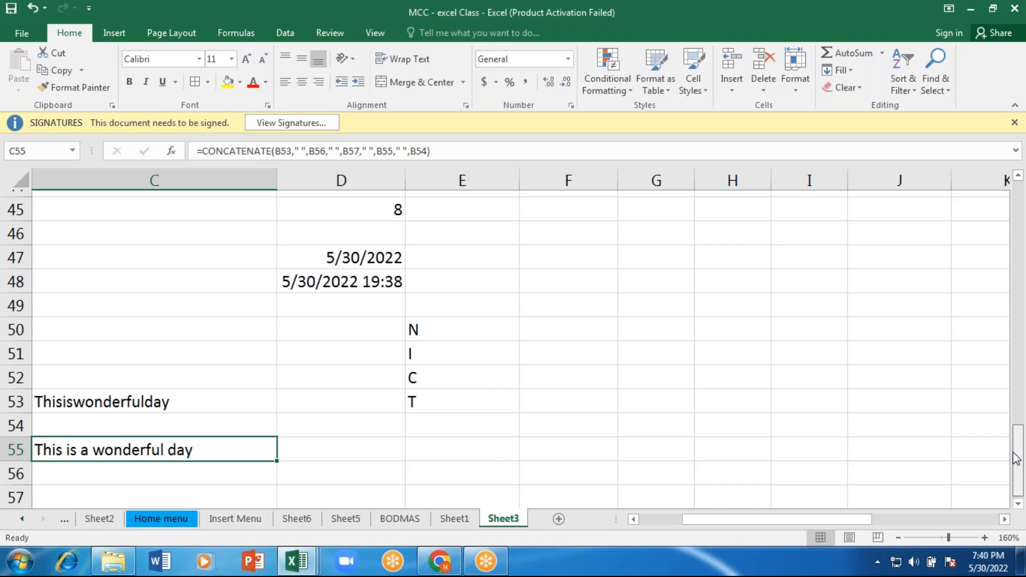
left_click_drag(1016, 458, 986, 336)
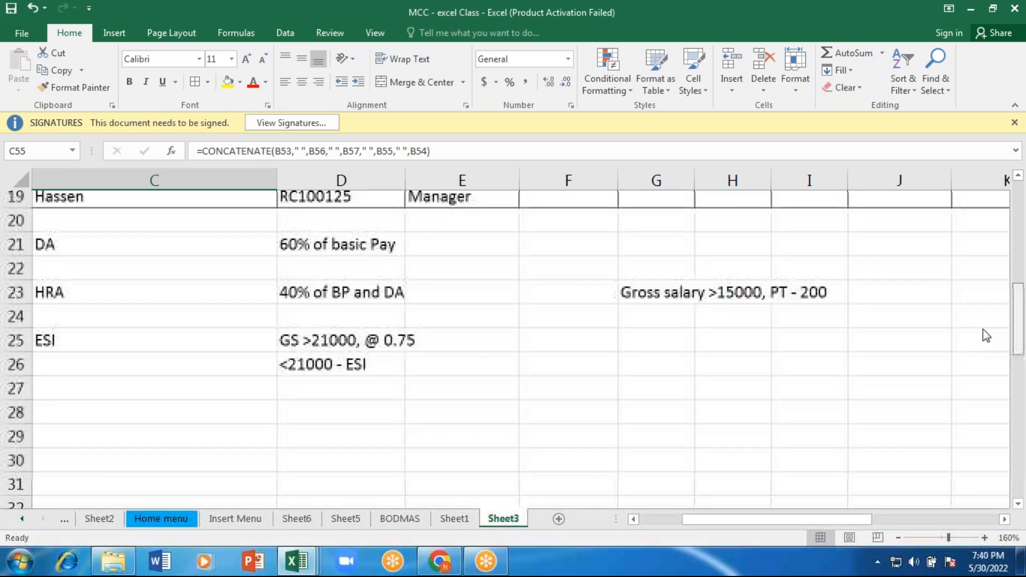
scroll(986, 335, "up", 1)
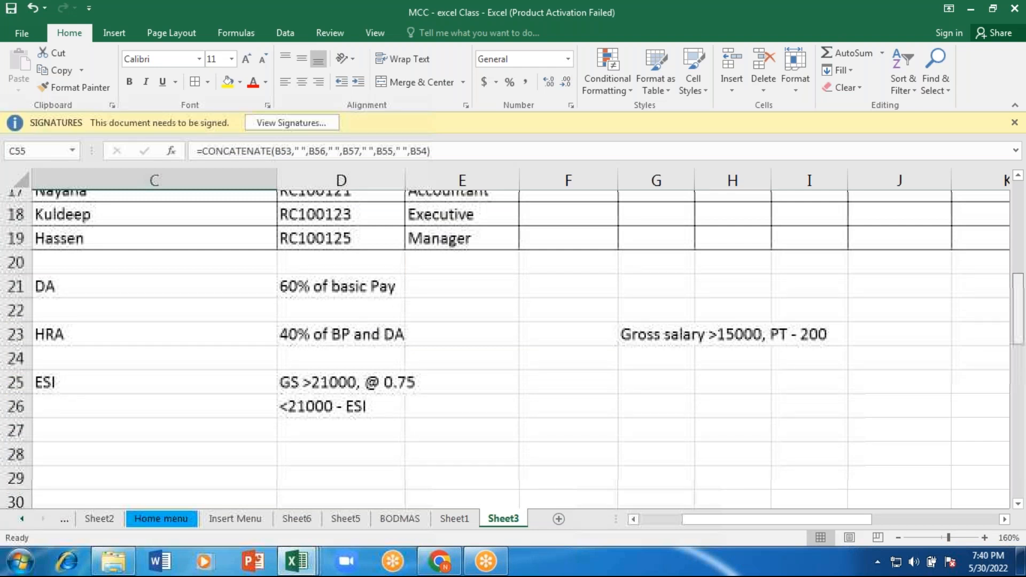
scroll(513, 348, "up", 2)
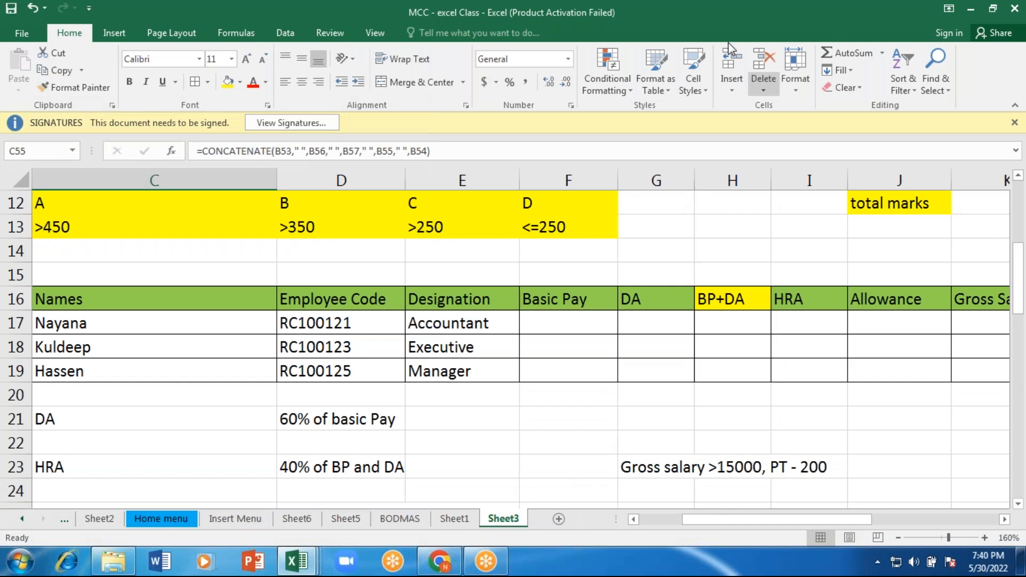
left_click(380, 9)
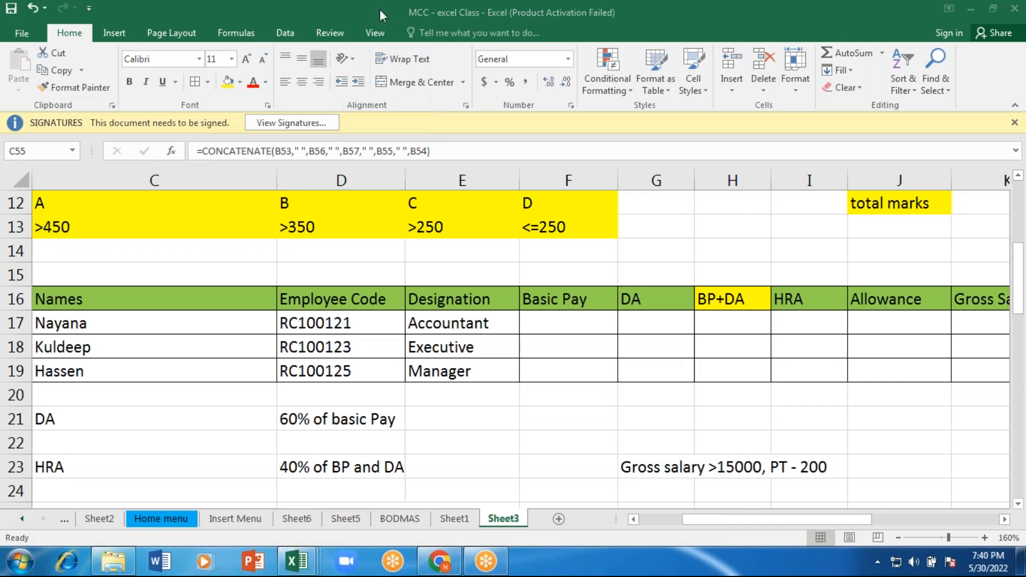